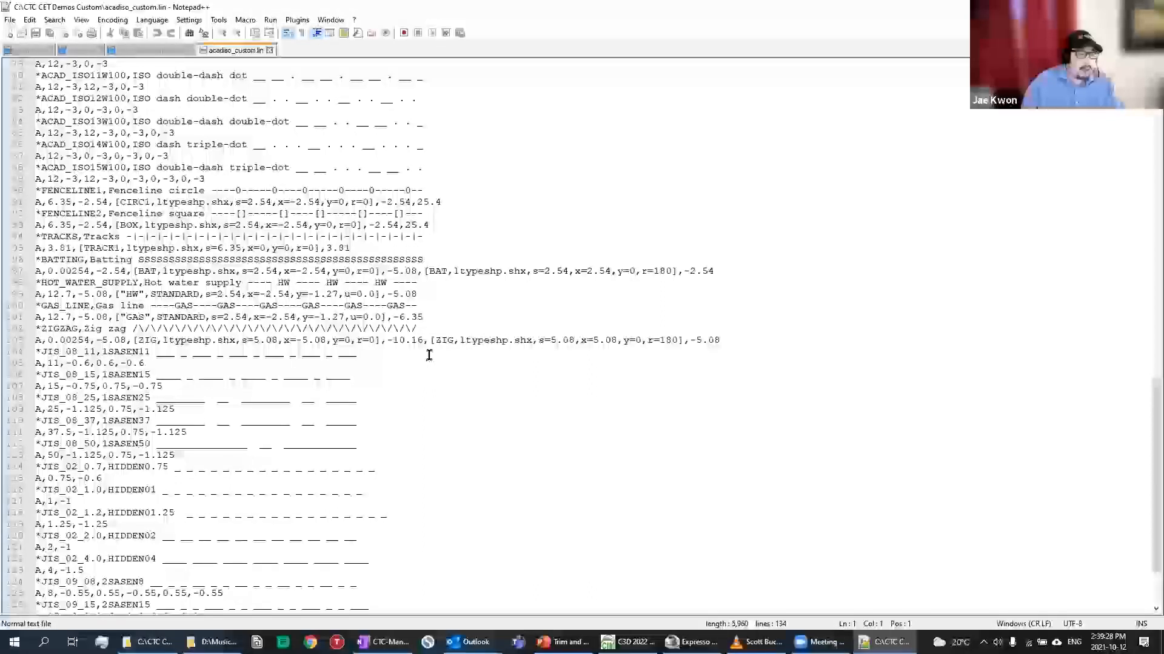
Examine the linetype definitions in acadiso_custom.lin, from the ISO dash entries to the custom FORCEMAIN entry
scroll(432, 354, up, 2)
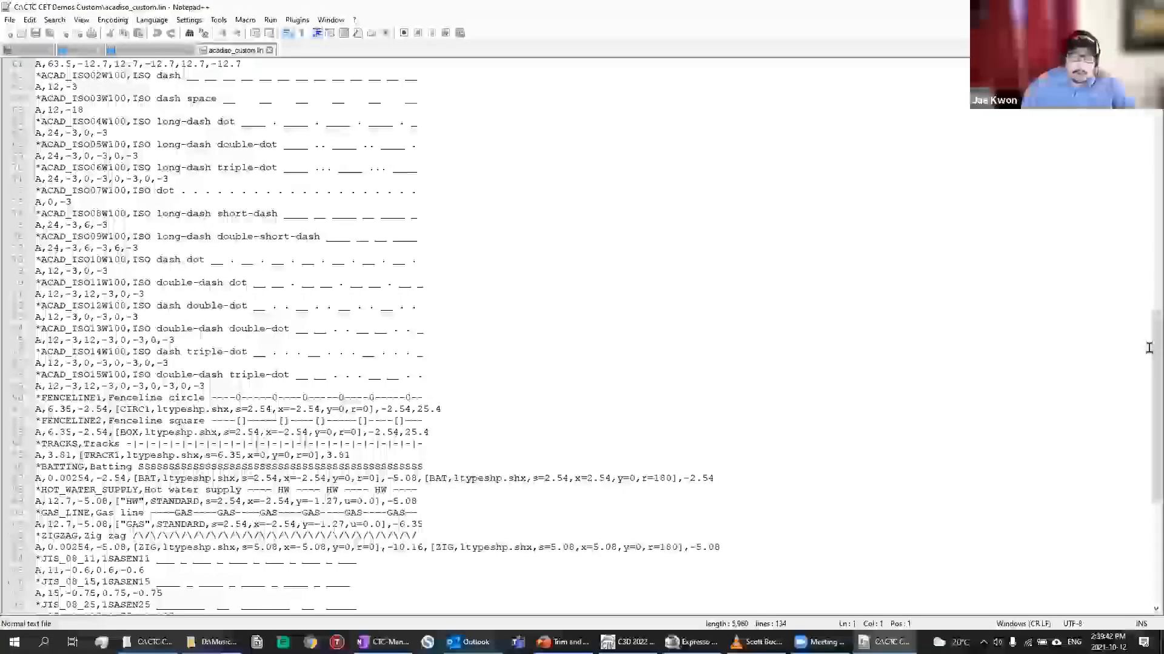
drag(1147, 350, 1147, 490)
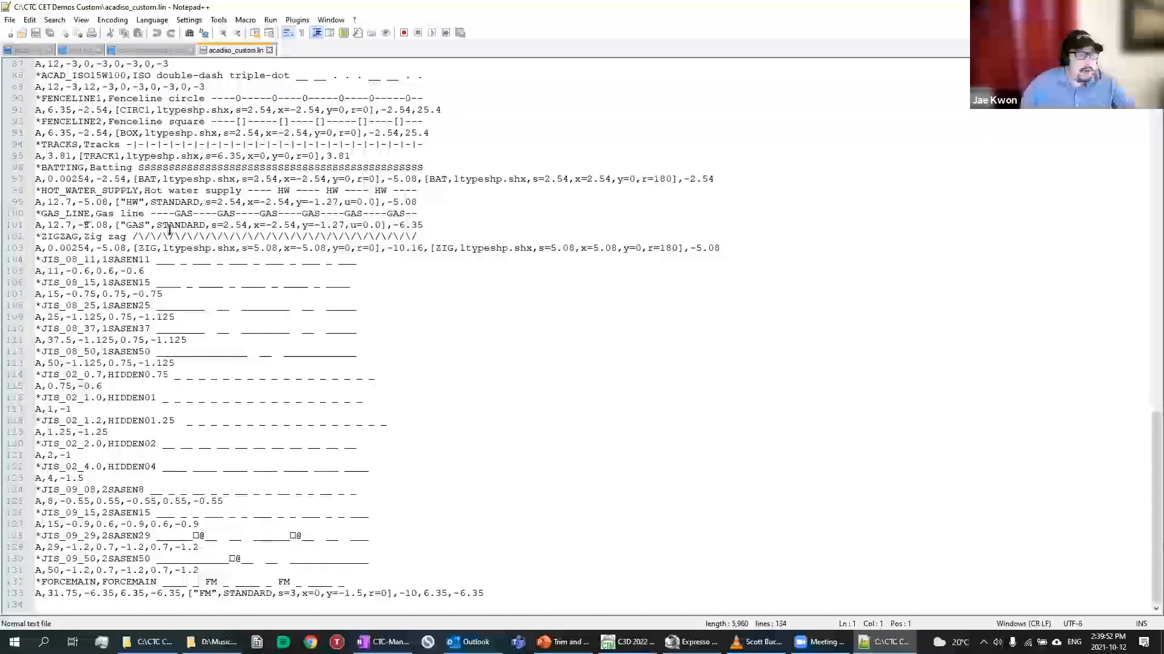
scroll(452, 239, up, 1)
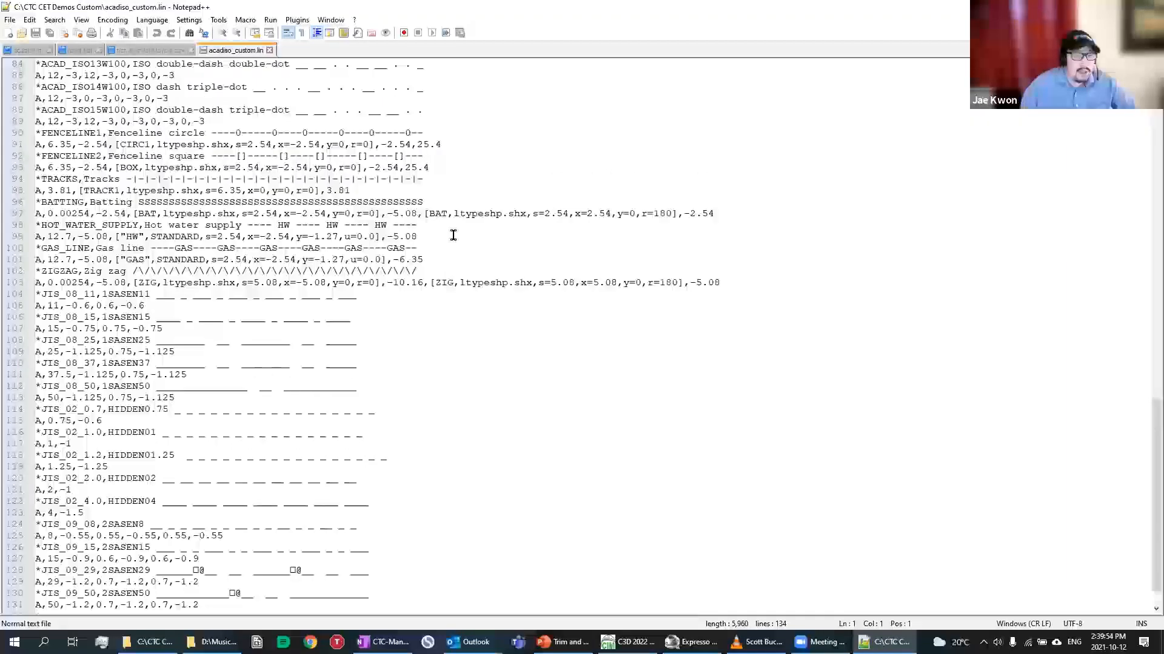
scroll(454, 230, up, 1)
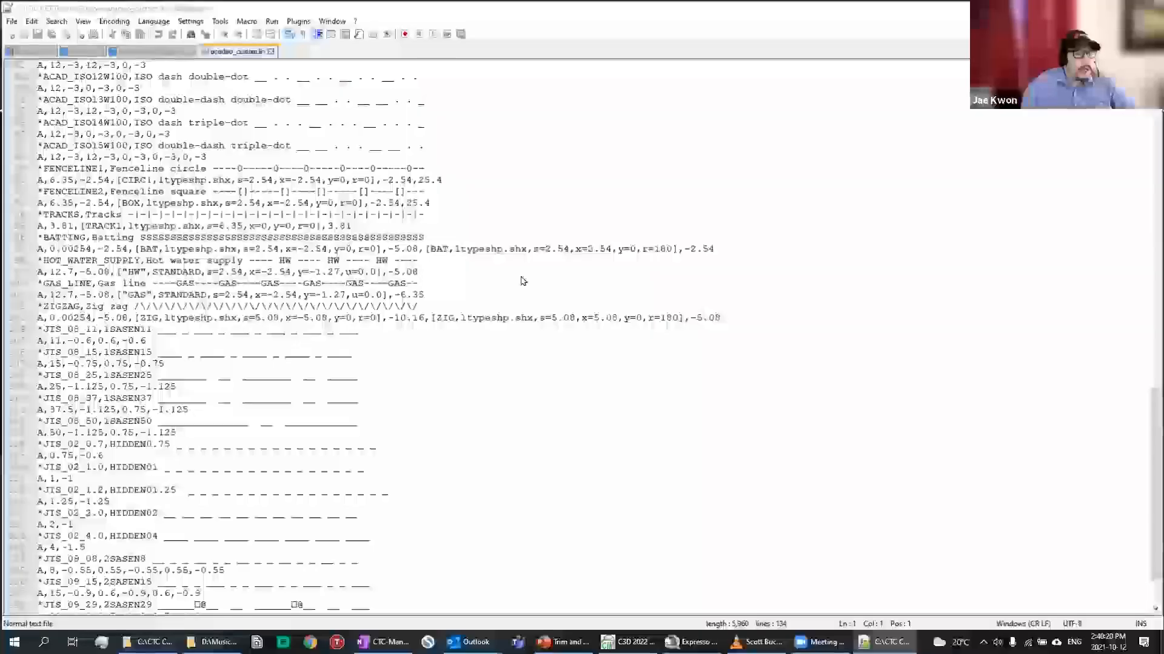
Switch to Civil 3D and close the Properties palette and the Toolspace to clear the drawing area
key(alt+Tab)
key(alt+Tab)
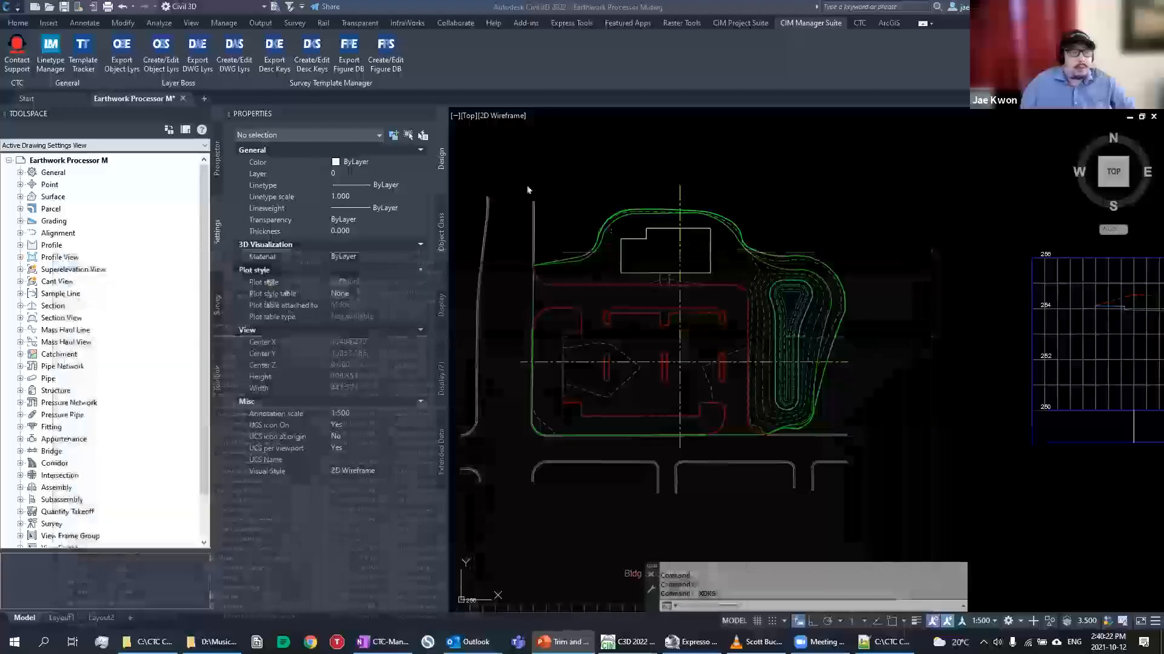
click(562, 150)
click(427, 115)
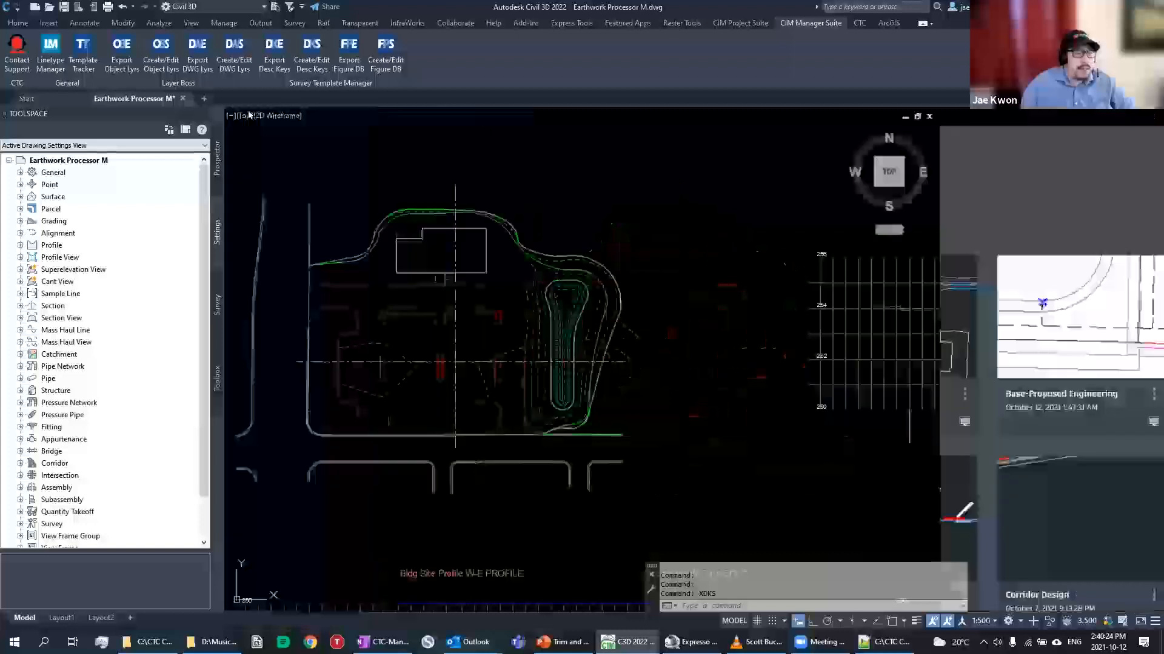
click(203, 115)
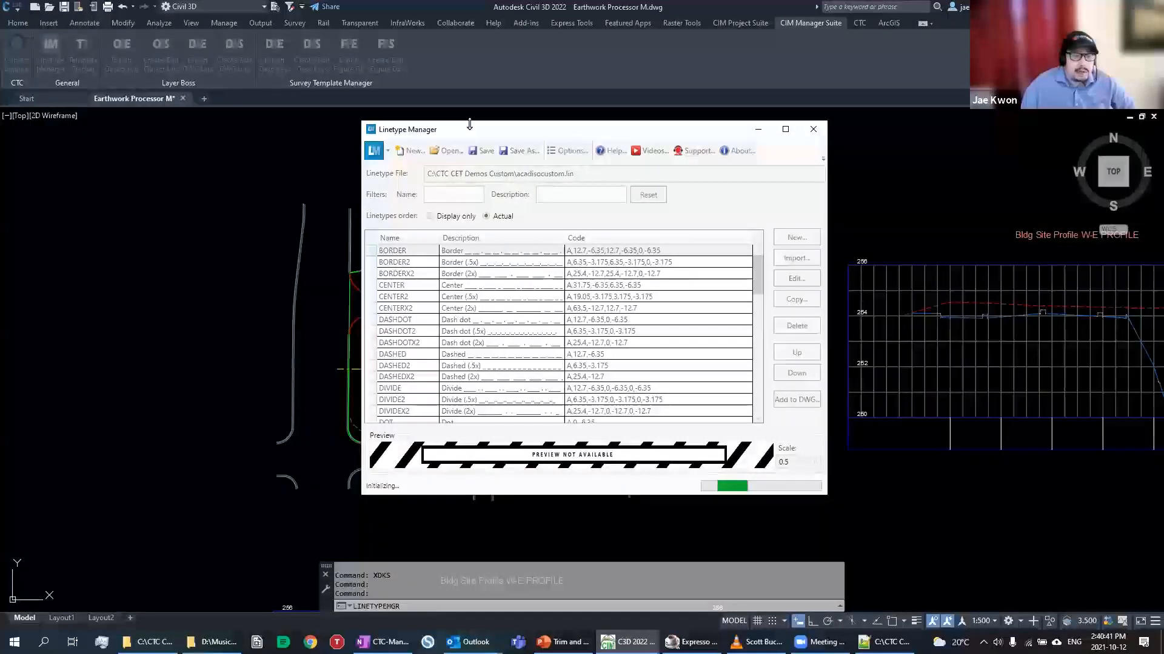
Dismiss the fatal error, decline saving the changes to a recovery file, and cancel the error report
drag(469, 124, 469, 130)
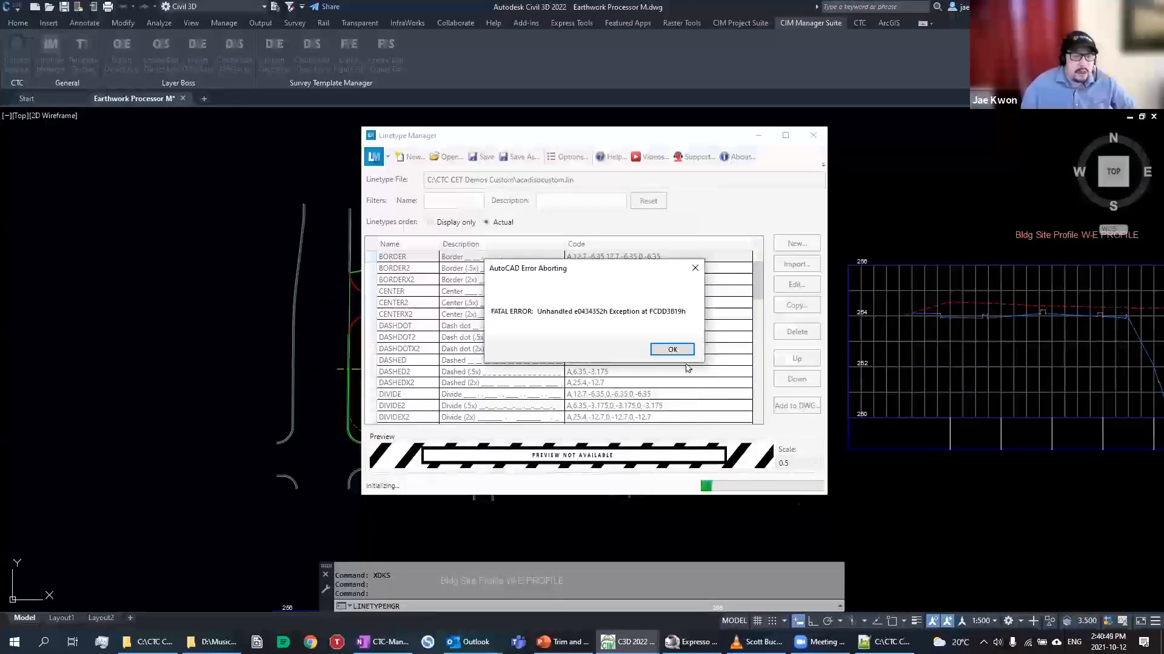
click(672, 350)
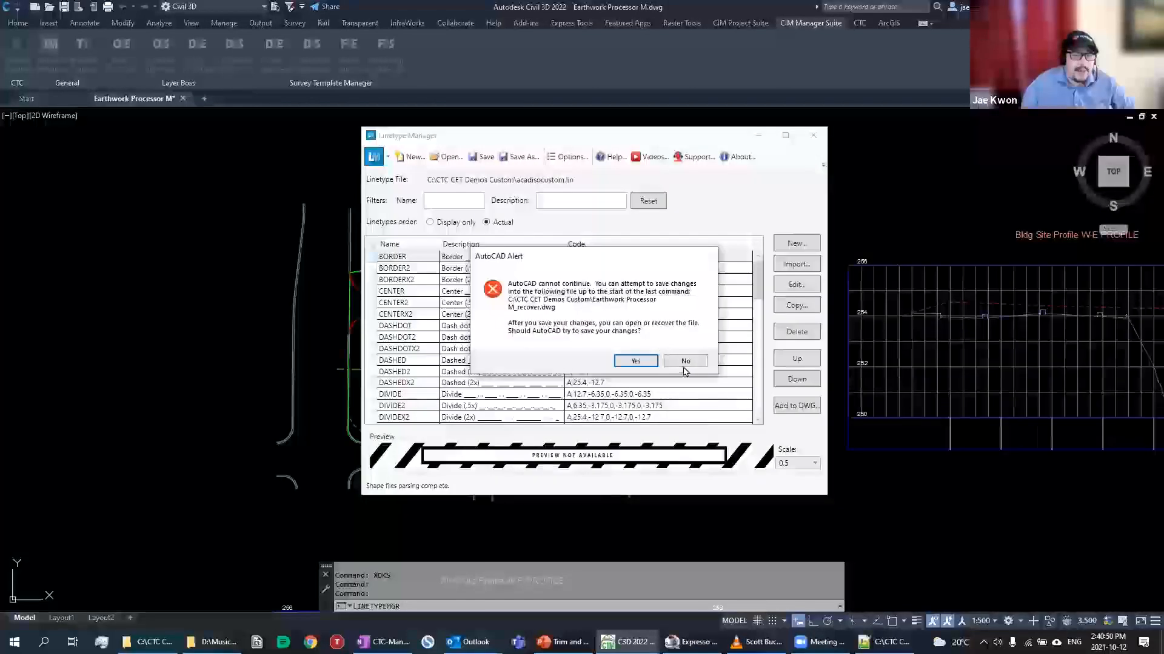
click(680, 360)
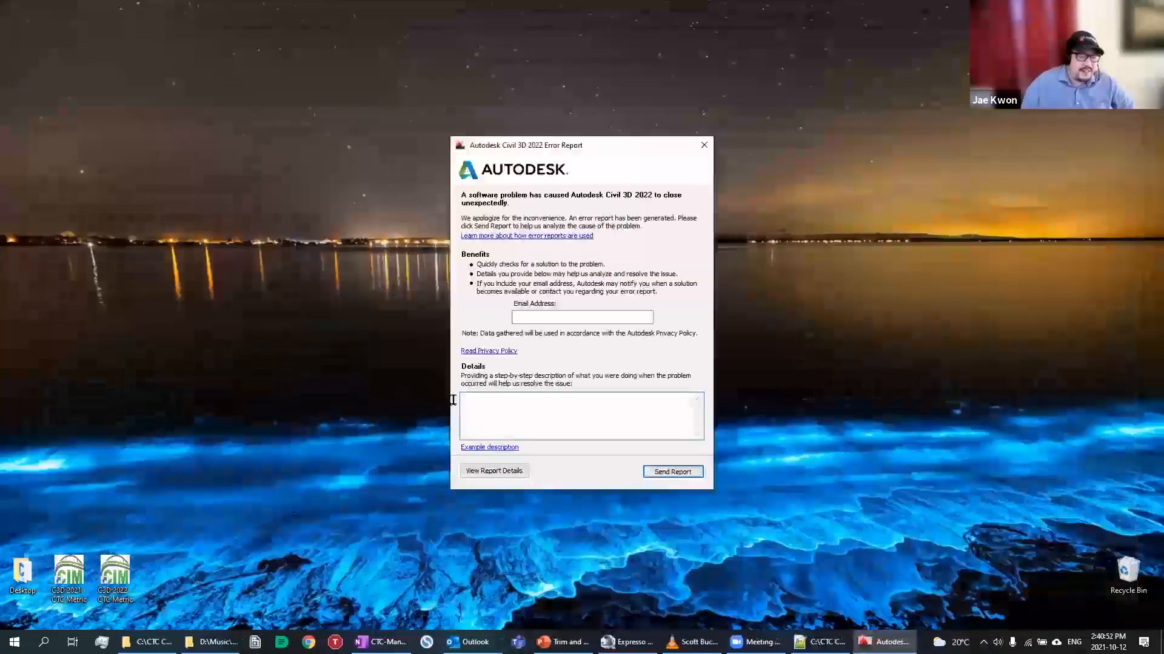
click(704, 146)
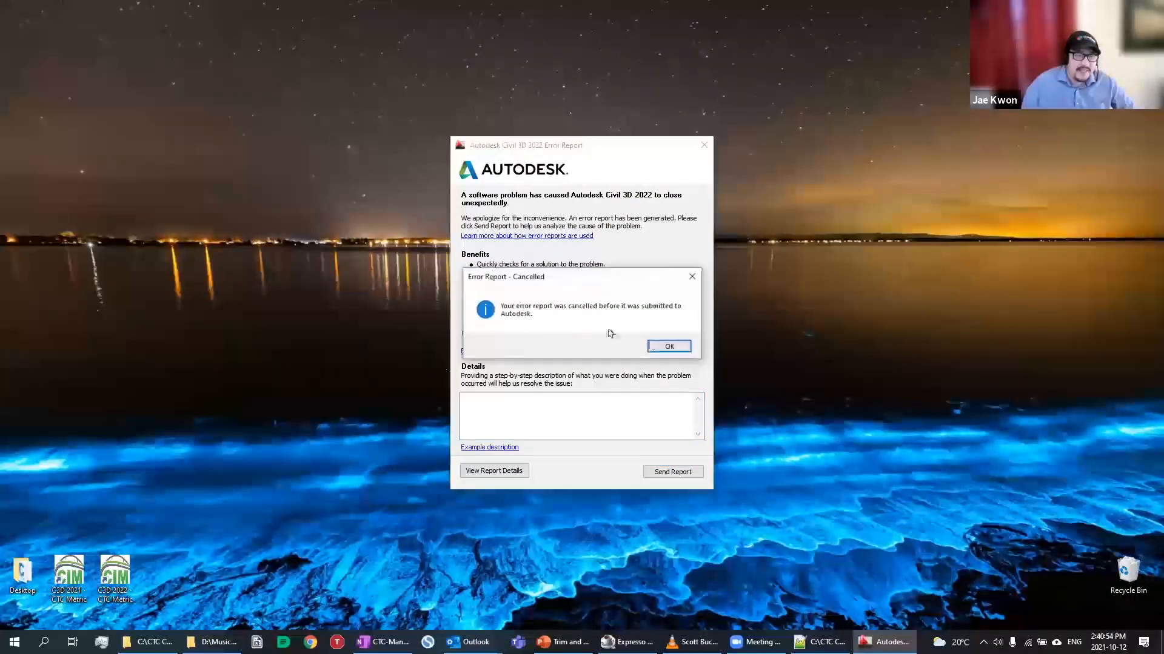
click(671, 347)
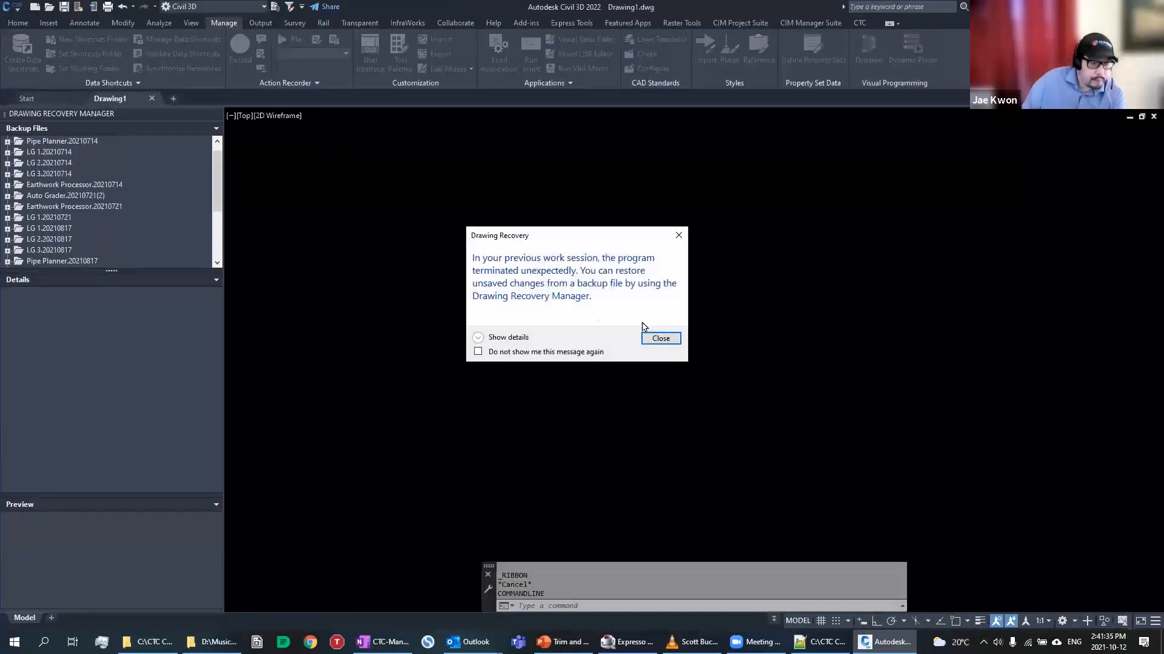
Dismiss the Drawing Recovery message and close the Drawing Recovery Manager in the restarted session
click(655, 340)
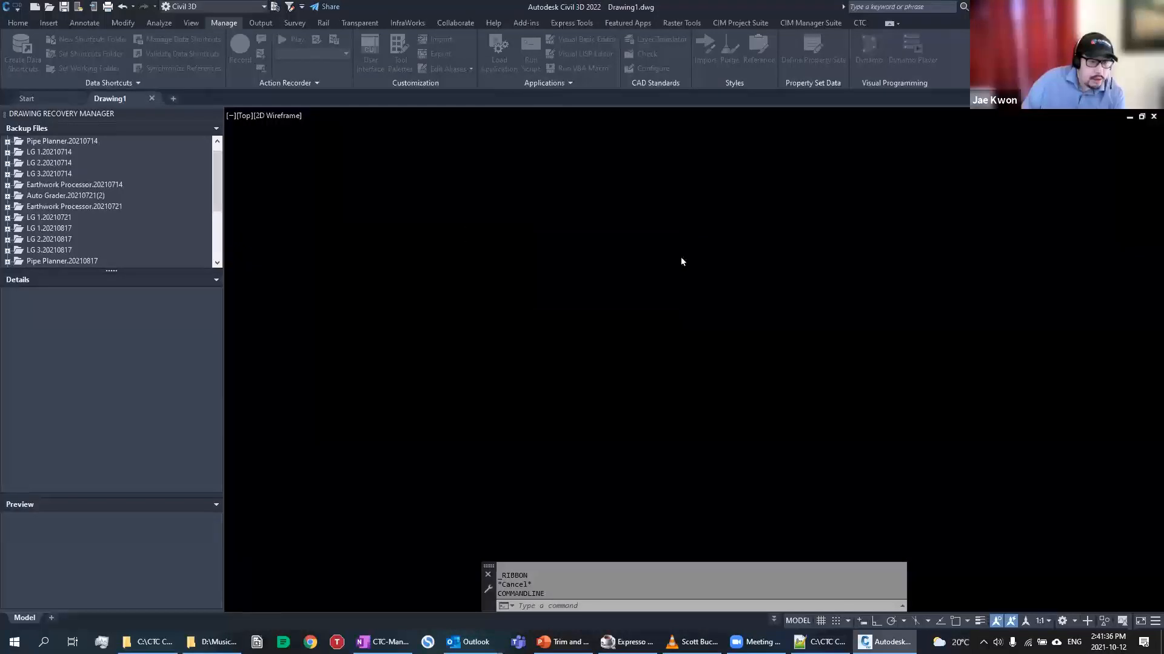
click(653, 334)
click(458, 223)
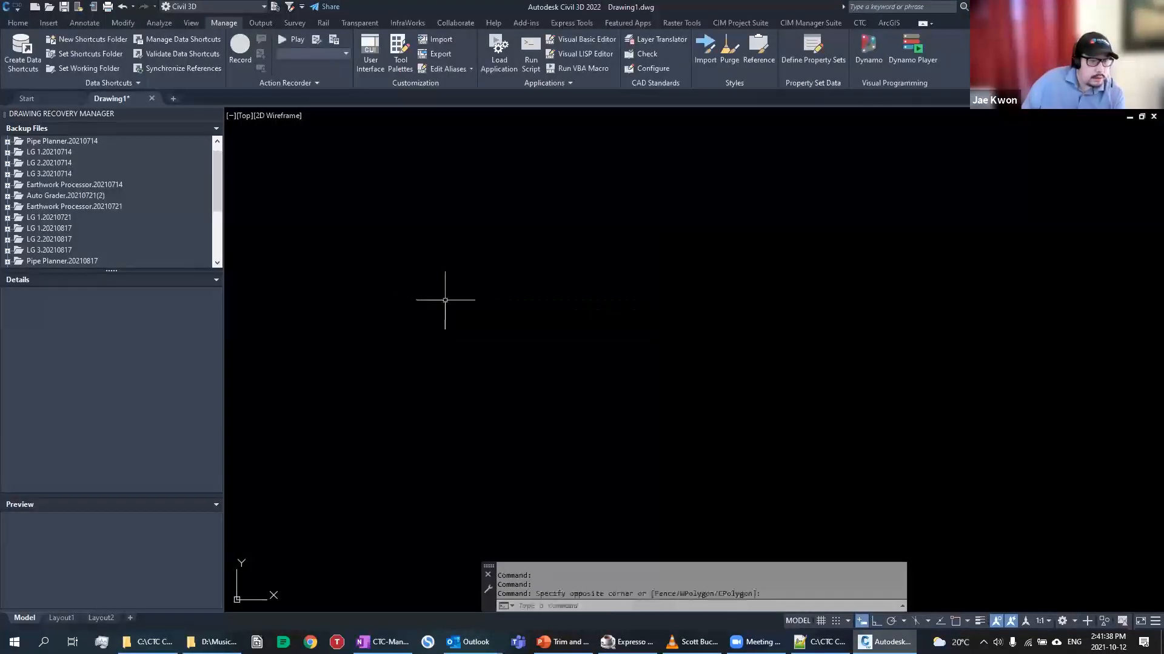
click(218, 114)
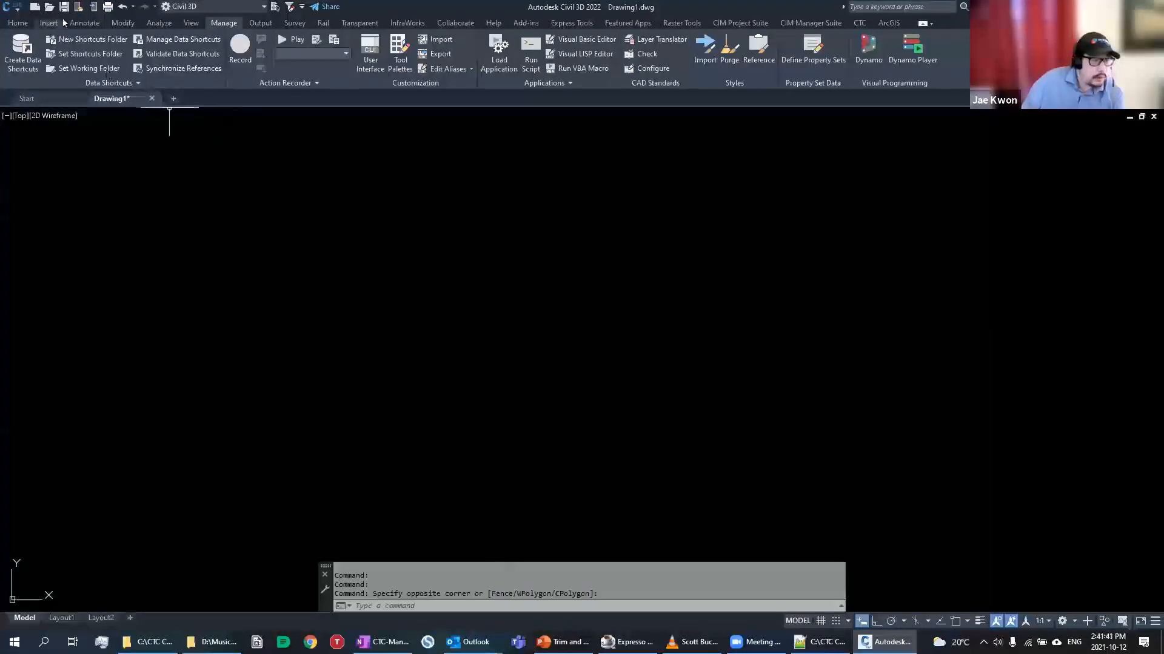
Open Auto Grader.dwg from the CTC CET Demos Custom folder and launch the Linetype Manager
click(49, 7)
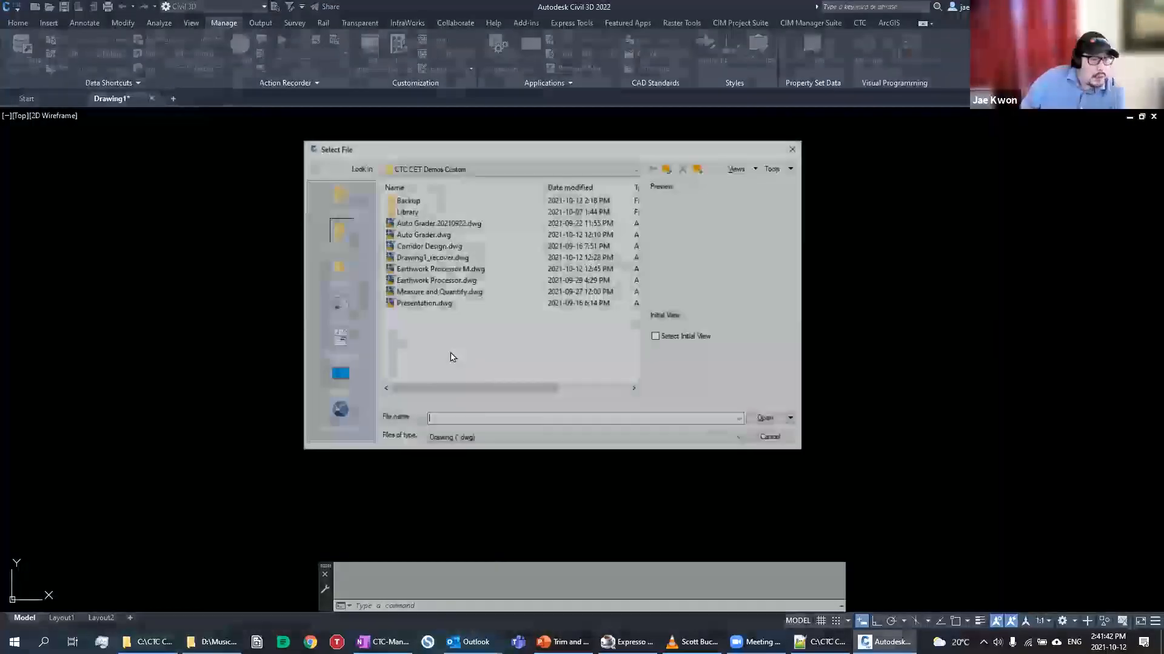
click(452, 234)
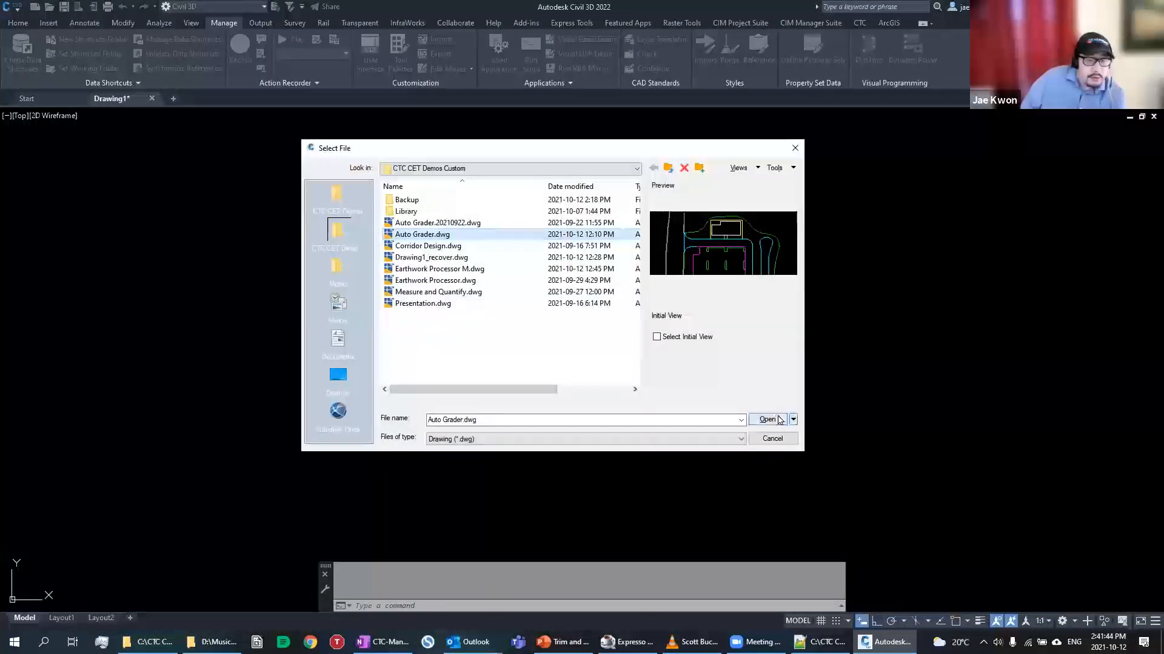
key(Return)
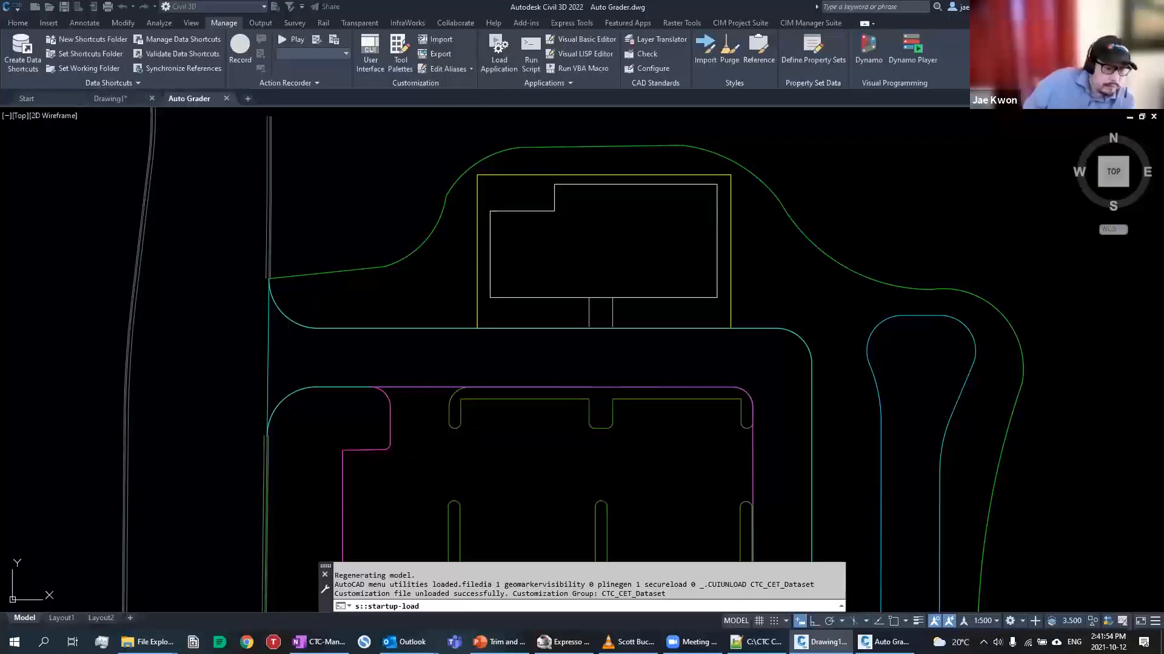
click(827, 24)
click(51, 53)
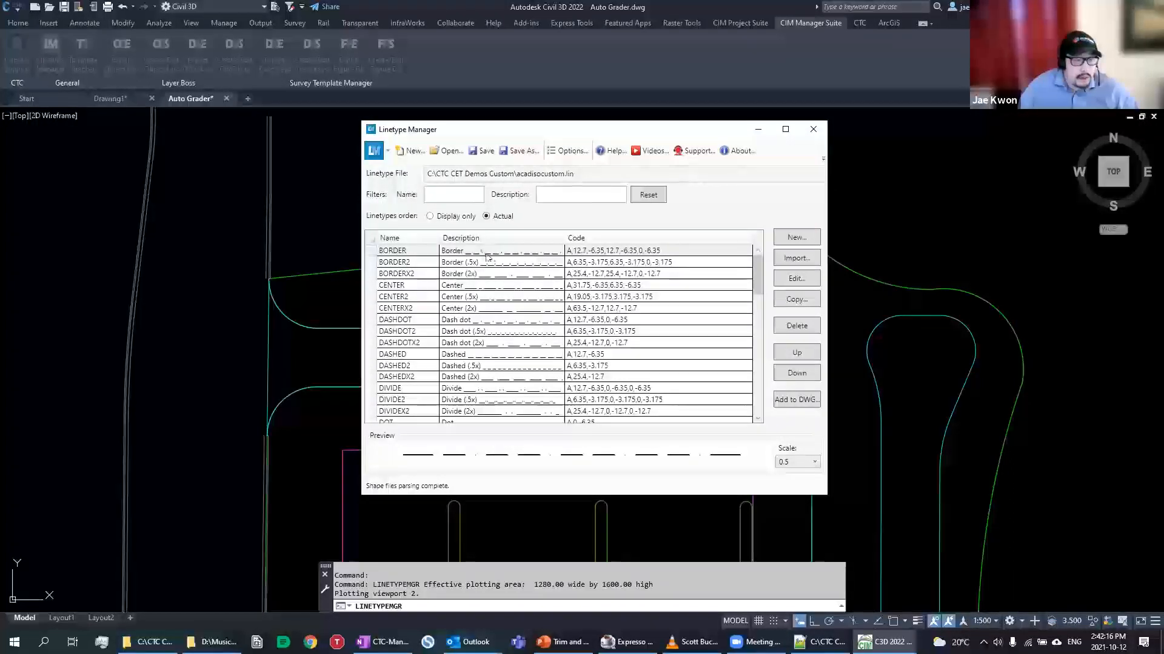
Preview the BORDER2 and BORDER linetypes, and reposition and enlarge the Linetype Manager window
click(529, 265)
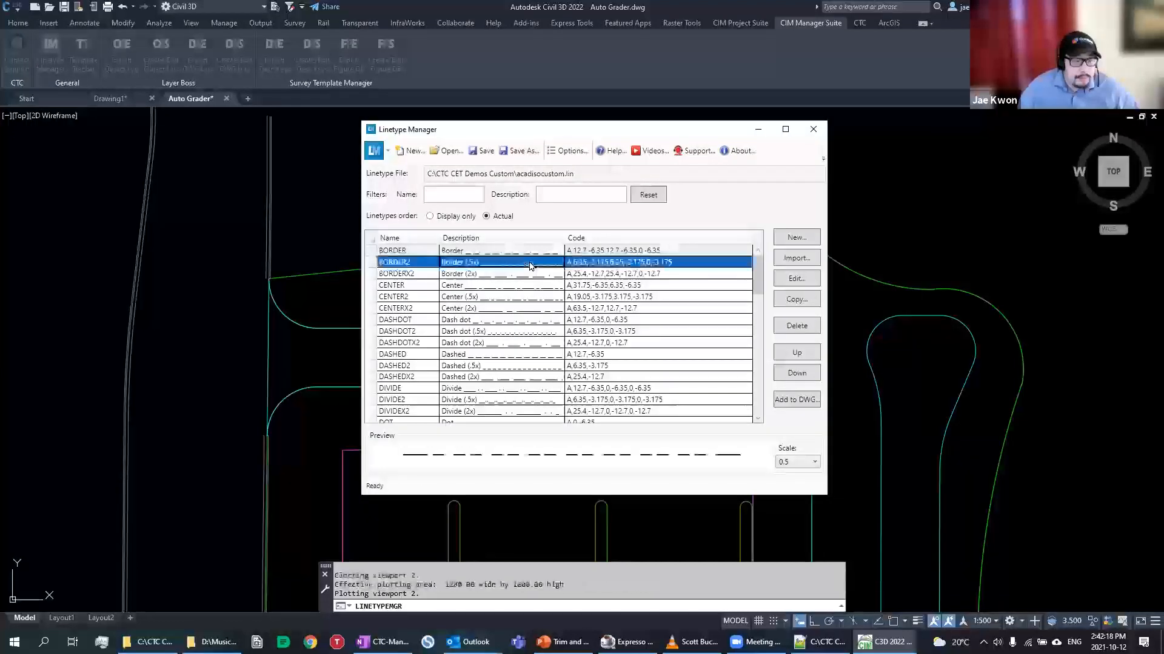
click(387, 251)
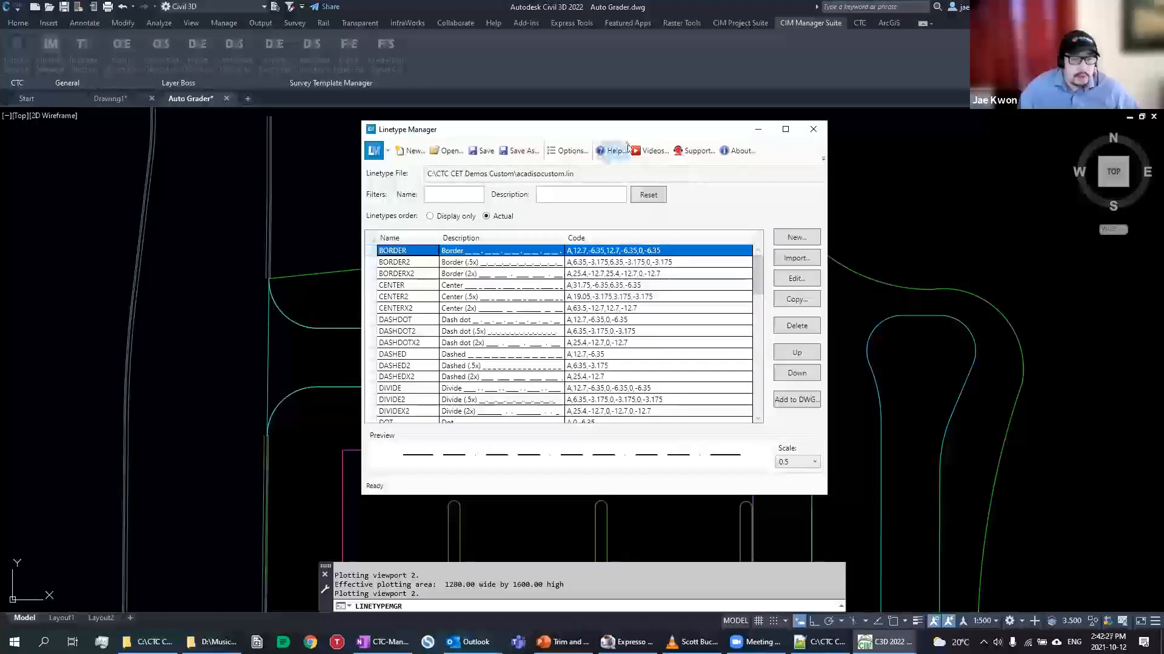
drag(627, 136, 600, 93)
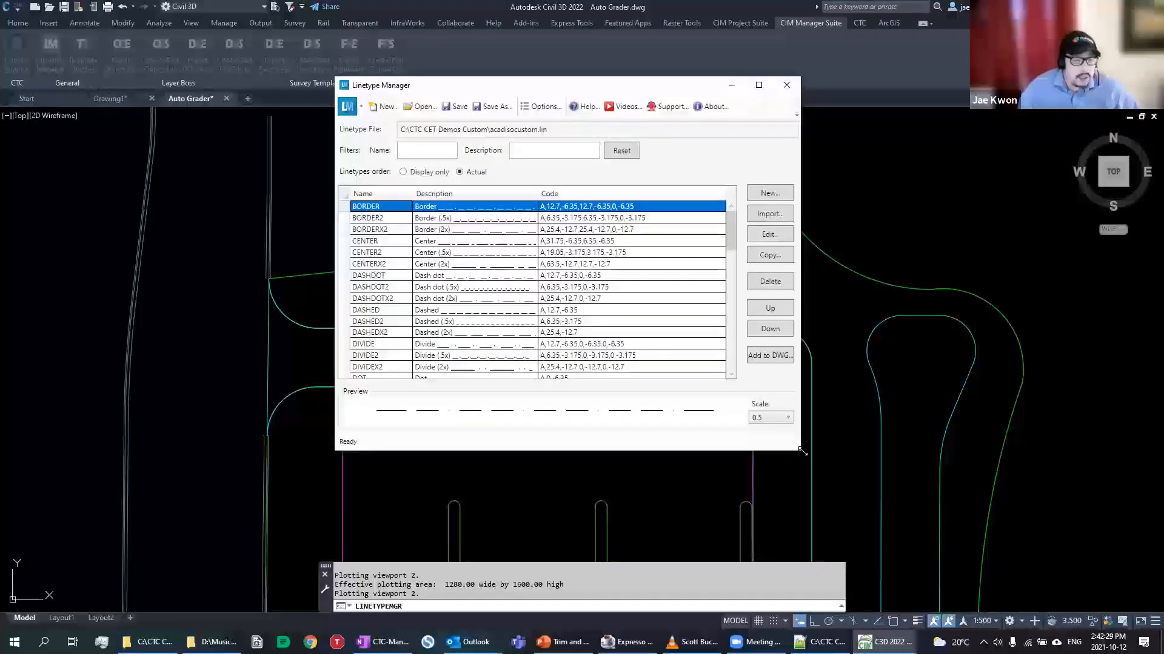
drag(803, 452, 808, 491)
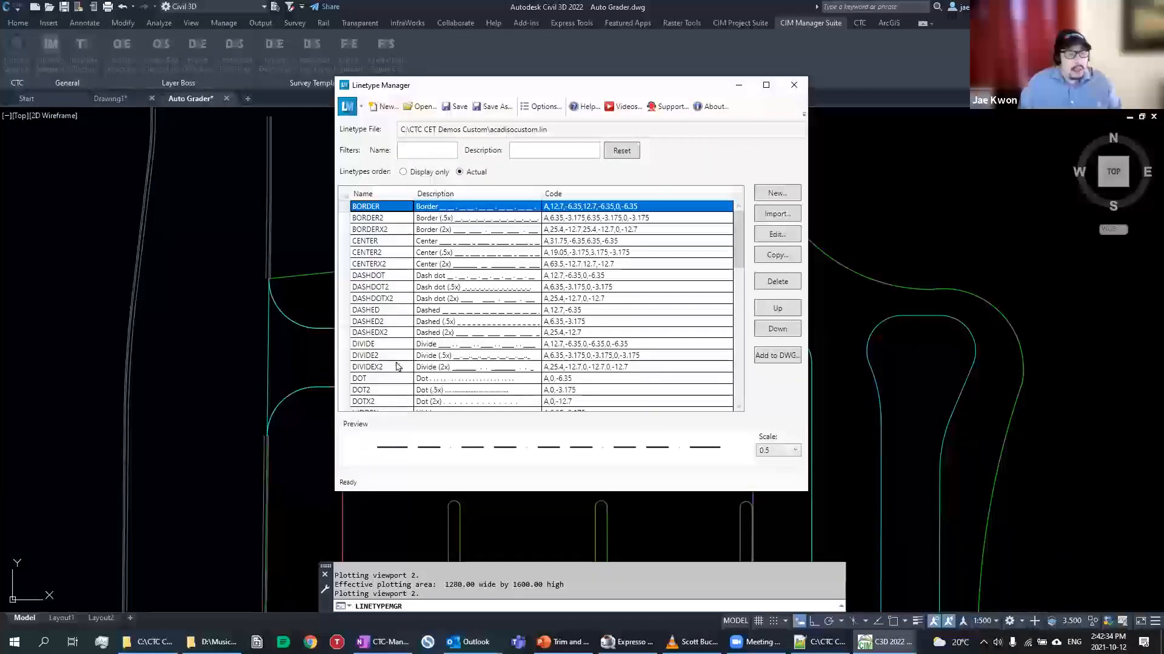
Compare the BORDER linetype preview at scales 200, 1 and 0.2, and return the preview scale to 0.5
click(777, 447)
click(777, 446)
click(794, 452)
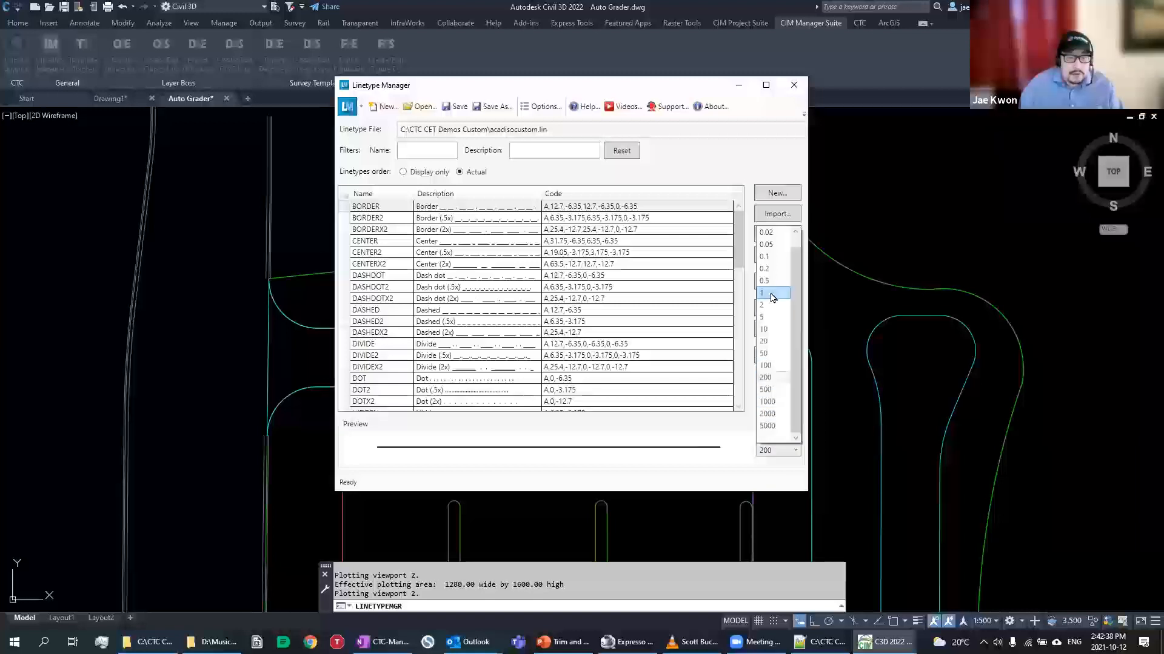
click(772, 298)
click(786, 451)
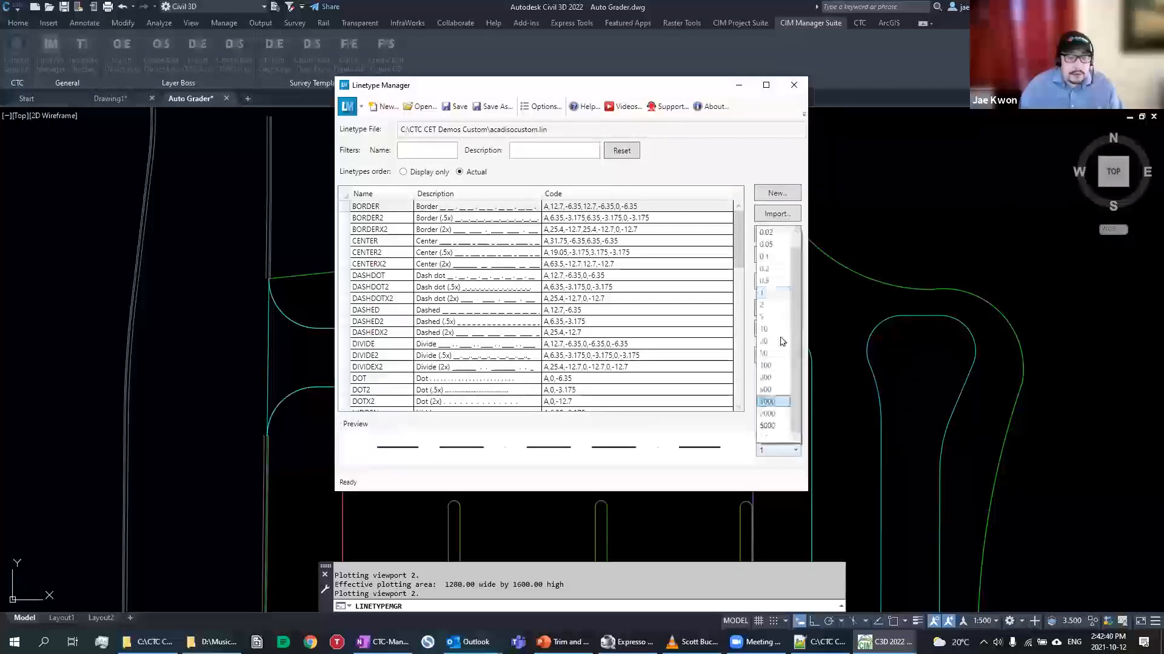
click(774, 269)
click(781, 455)
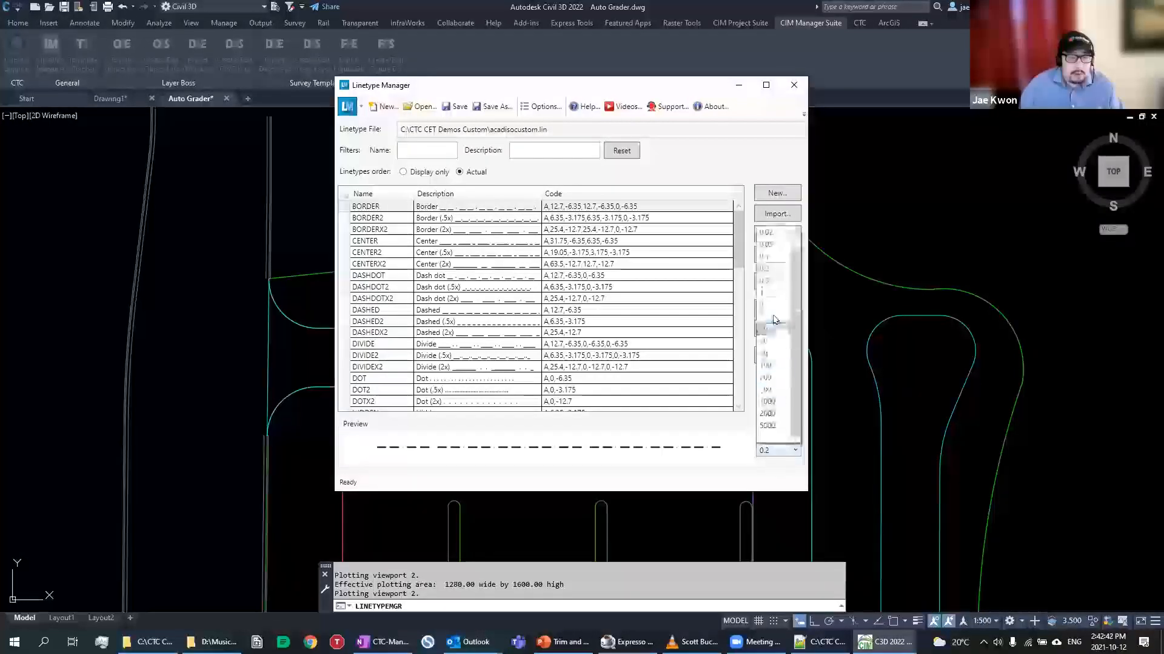
click(773, 284)
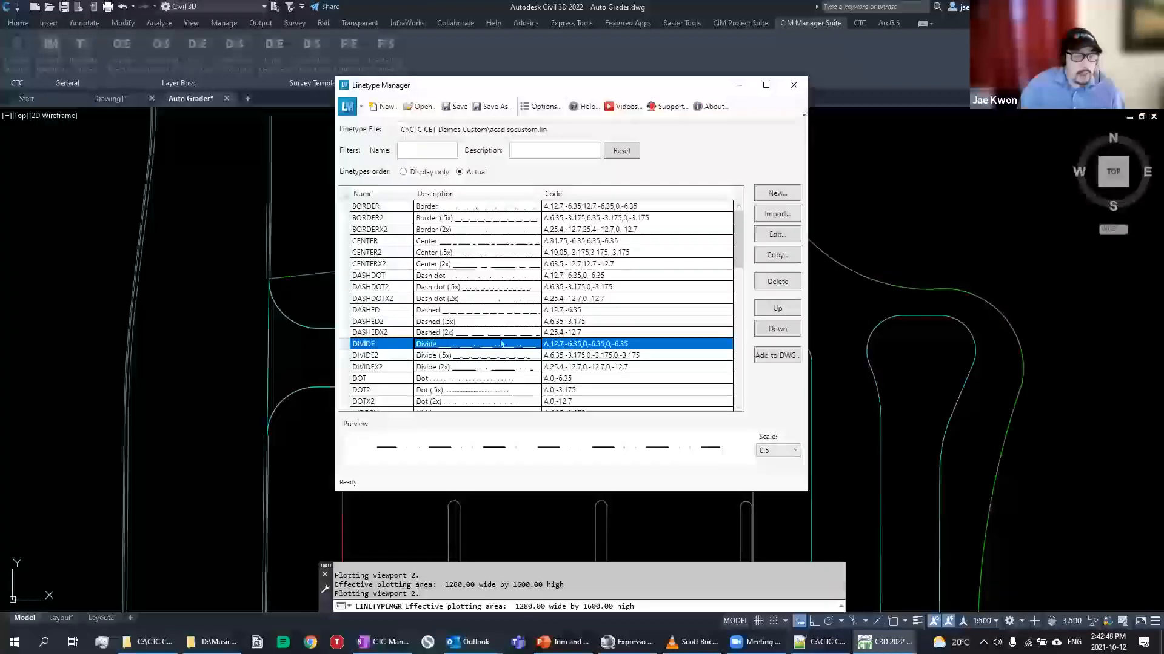
Open a copy of the CENTER linetype in the Linetype Editor to view its components, and close it without saving
scroll(503, 347, down, 6)
scroll(501, 344, up, 6)
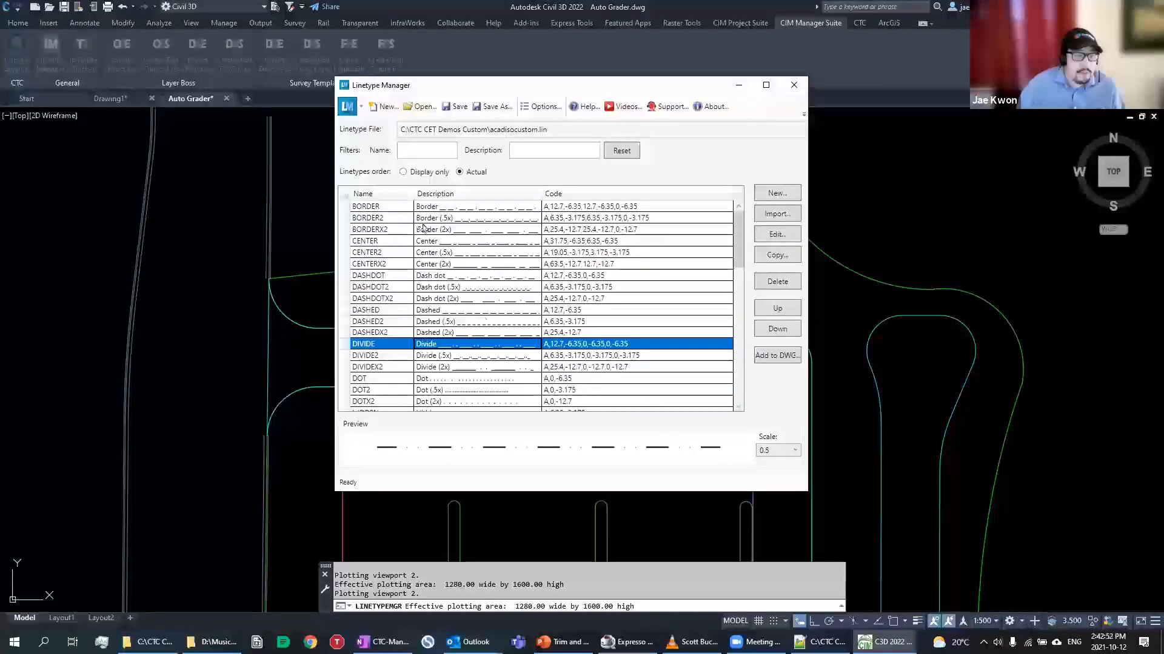
click(481, 242)
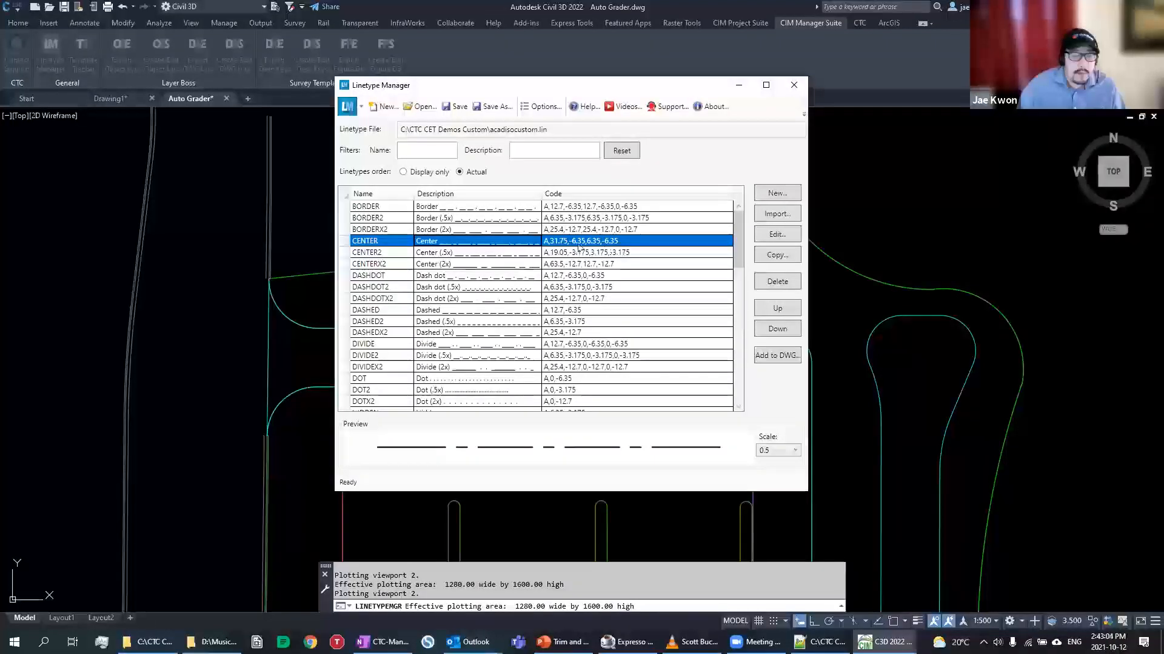
click(778, 255)
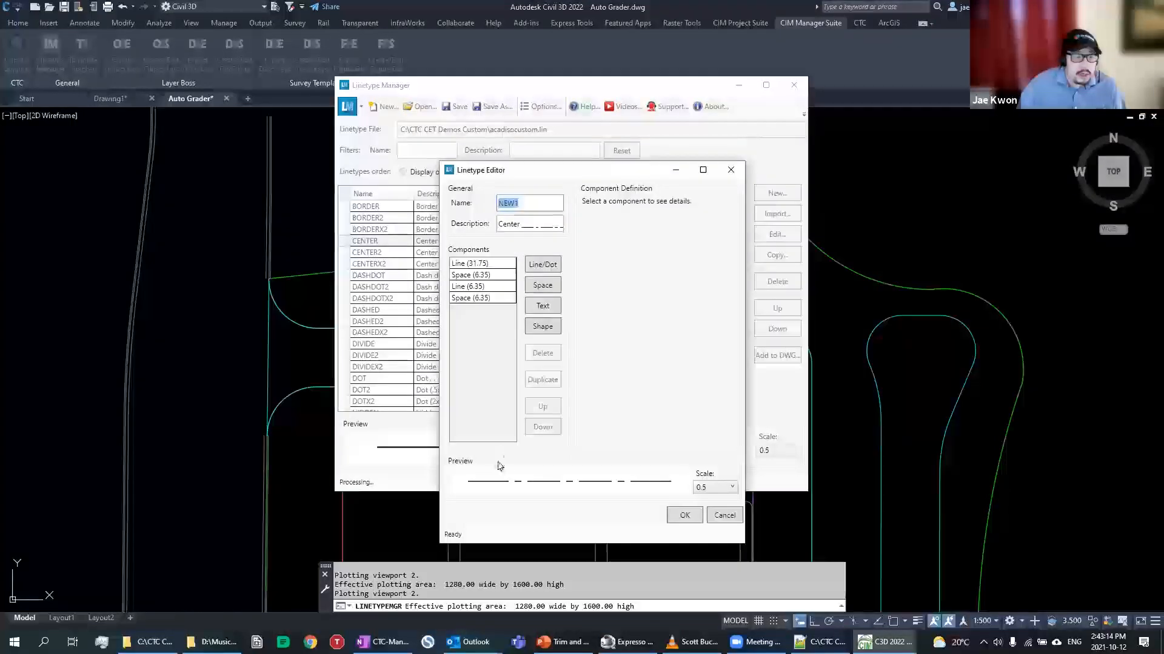
click(731, 170)
Preview the CENTER2 and DASHDOT2 linetypes and browse the remaining linetypes through to FORCEMAIN
click(494, 257)
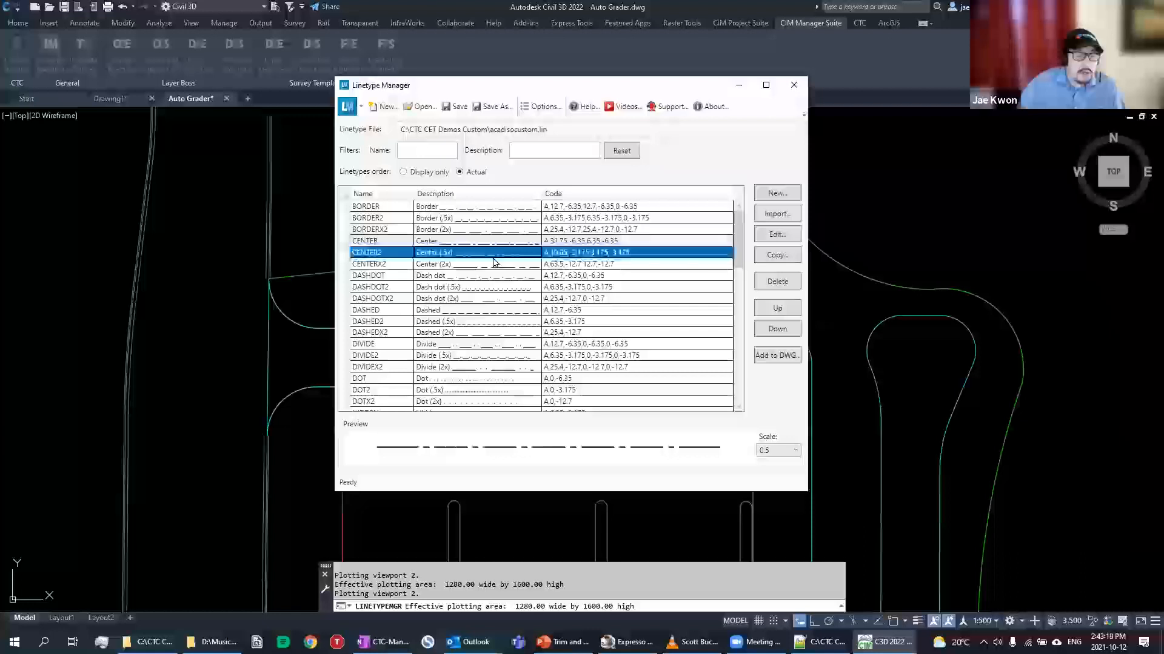
click(491, 286)
scroll(491, 339, down, 10)
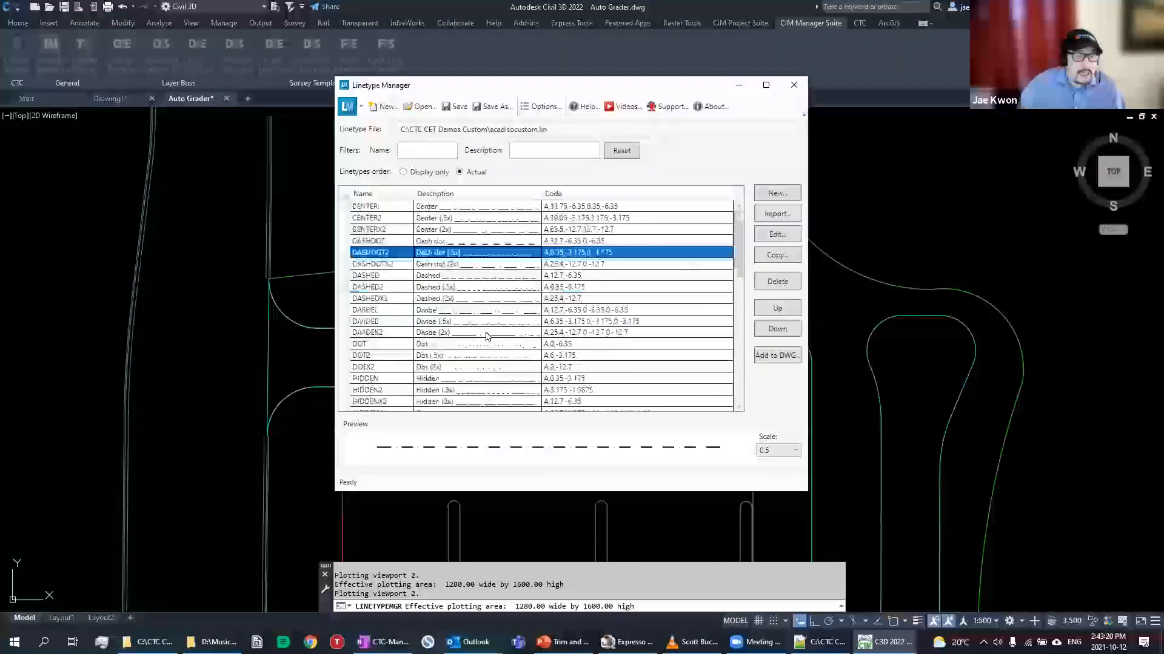
scroll(485, 332, down, 2)
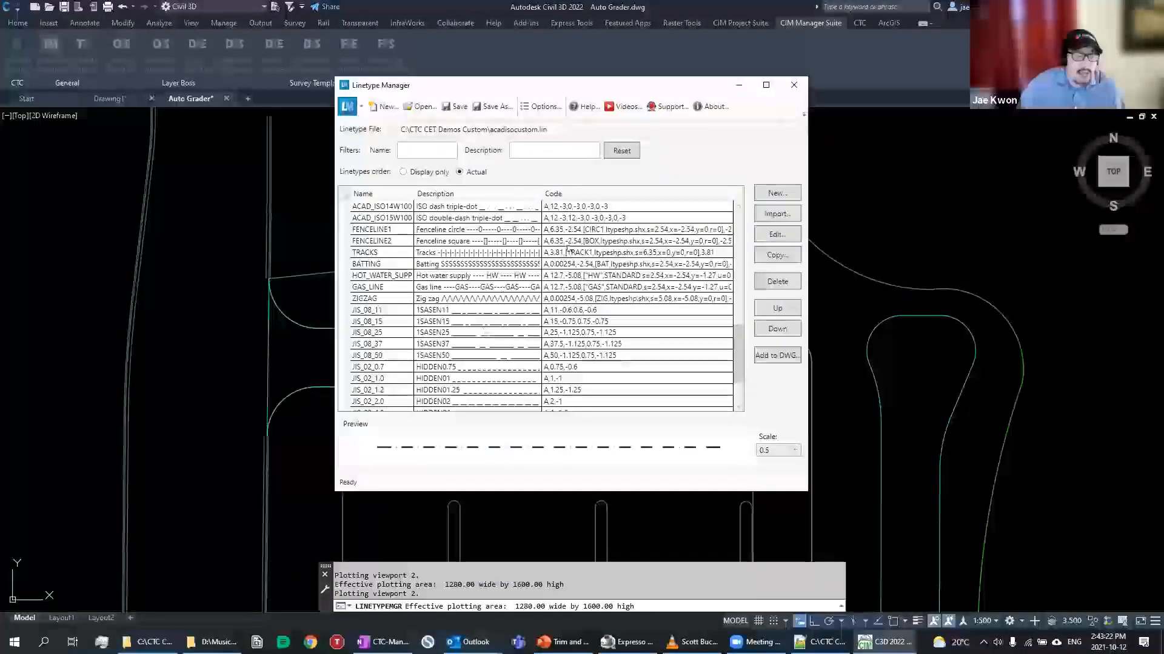
scroll(446, 299, down, 2)
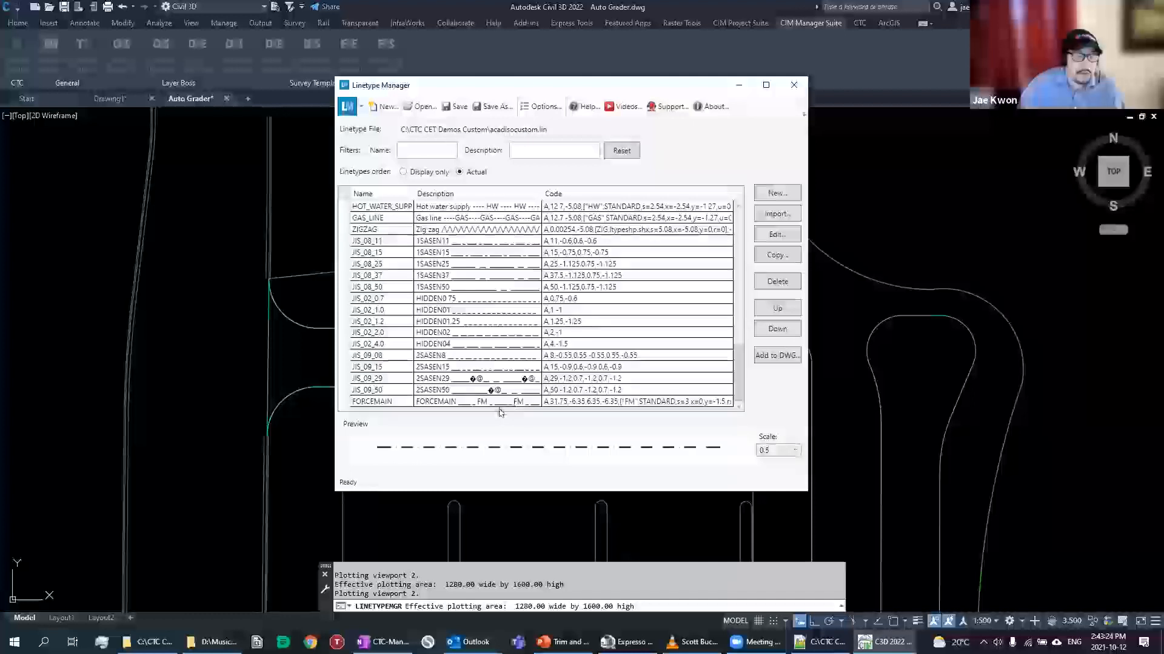
scroll(467, 375, up, 5)
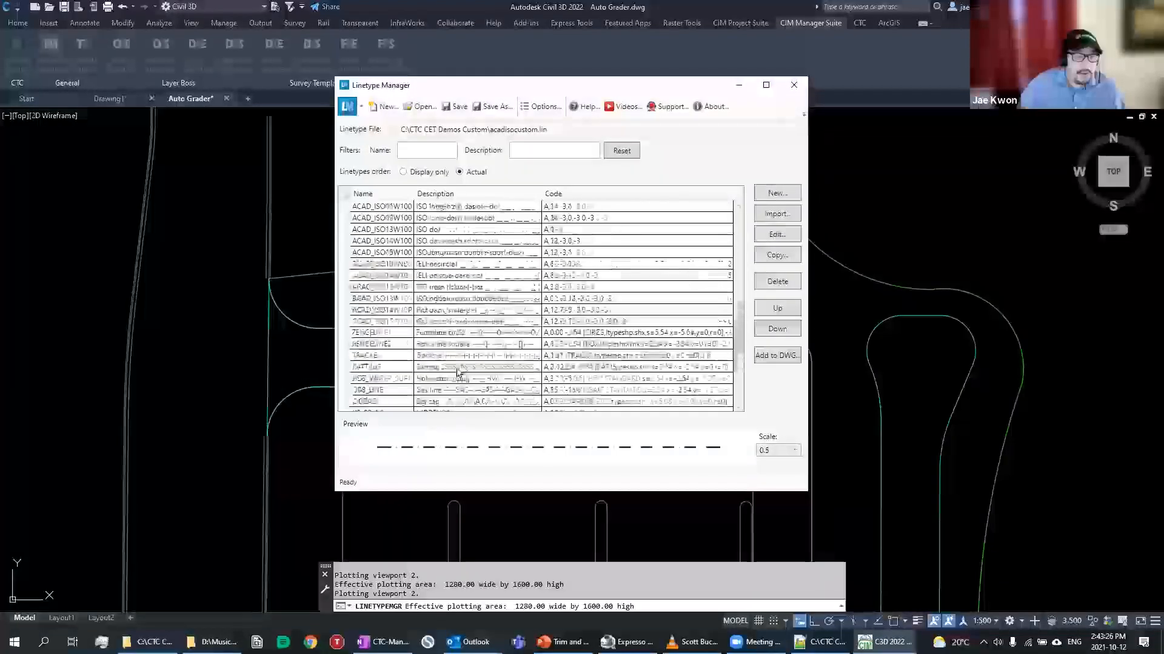
Preview the hot water supply, FENCELINE1 and FORCEMAIN linetypes
click(463, 358)
key(Down)
key(Down)
key(Down)
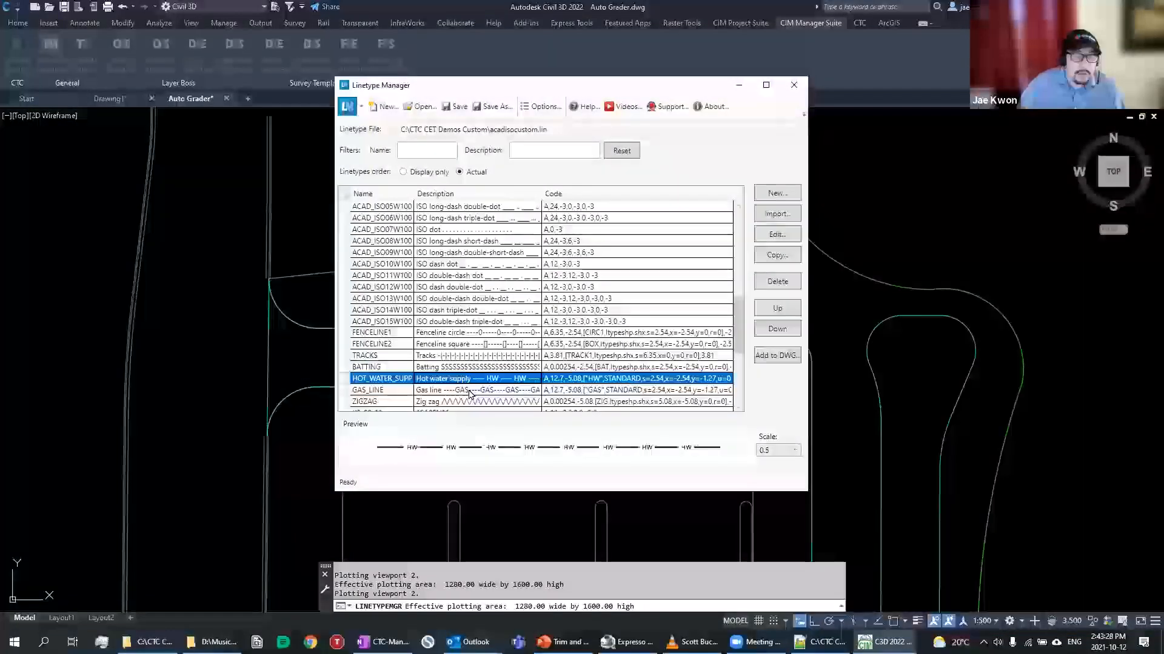
click(464, 332)
scroll(465, 340, down, 5)
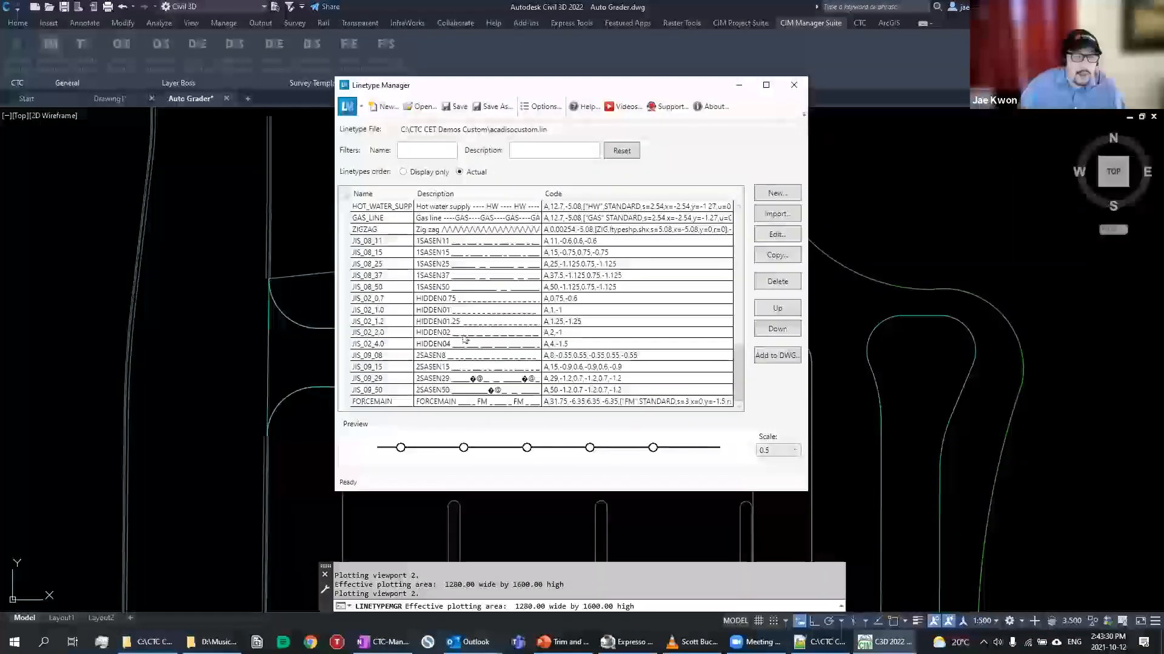
click(397, 402)
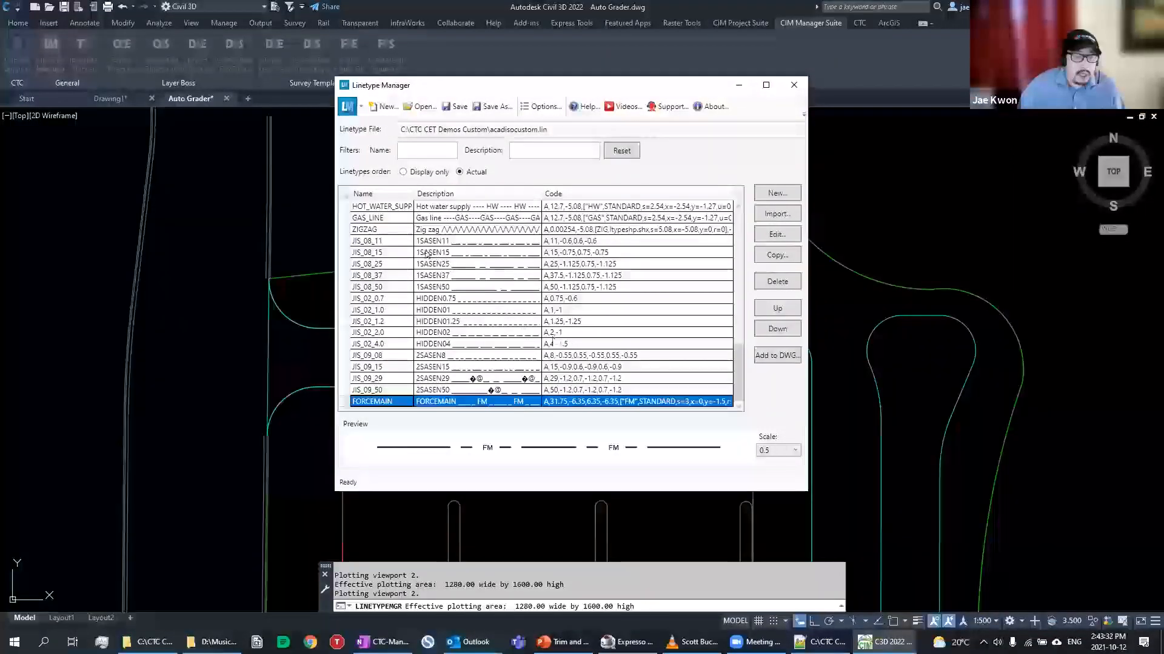
Delete the JIS_09_50 and JIS_09_29 linetypes from acadisocustom.lin
click(443, 389)
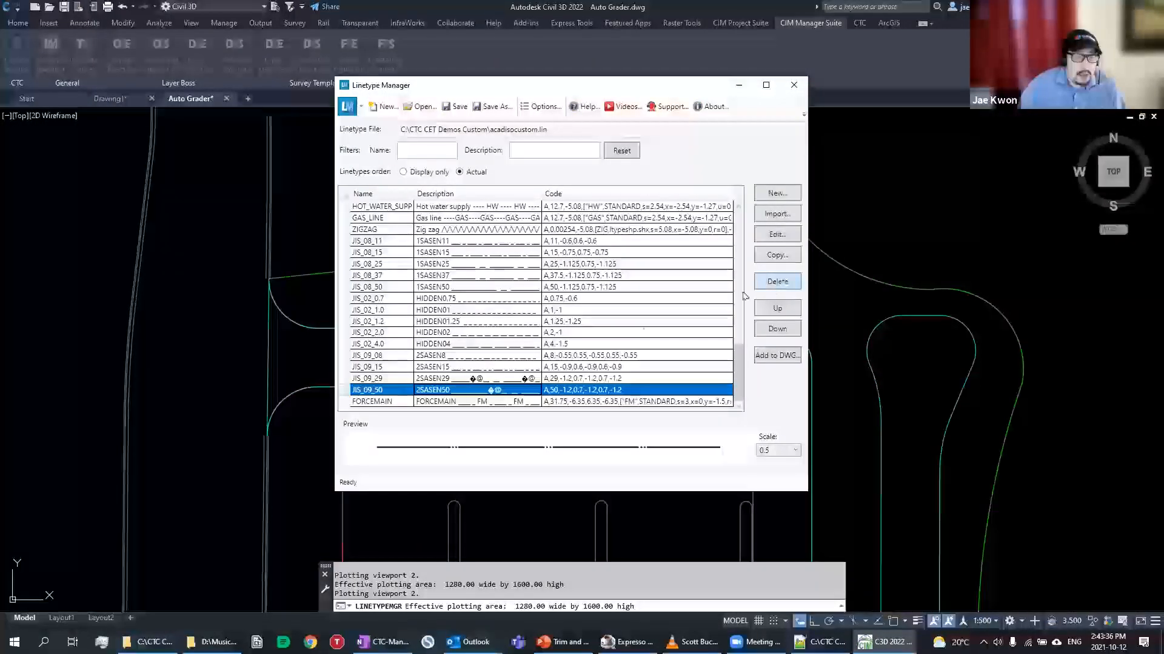
click(777, 281)
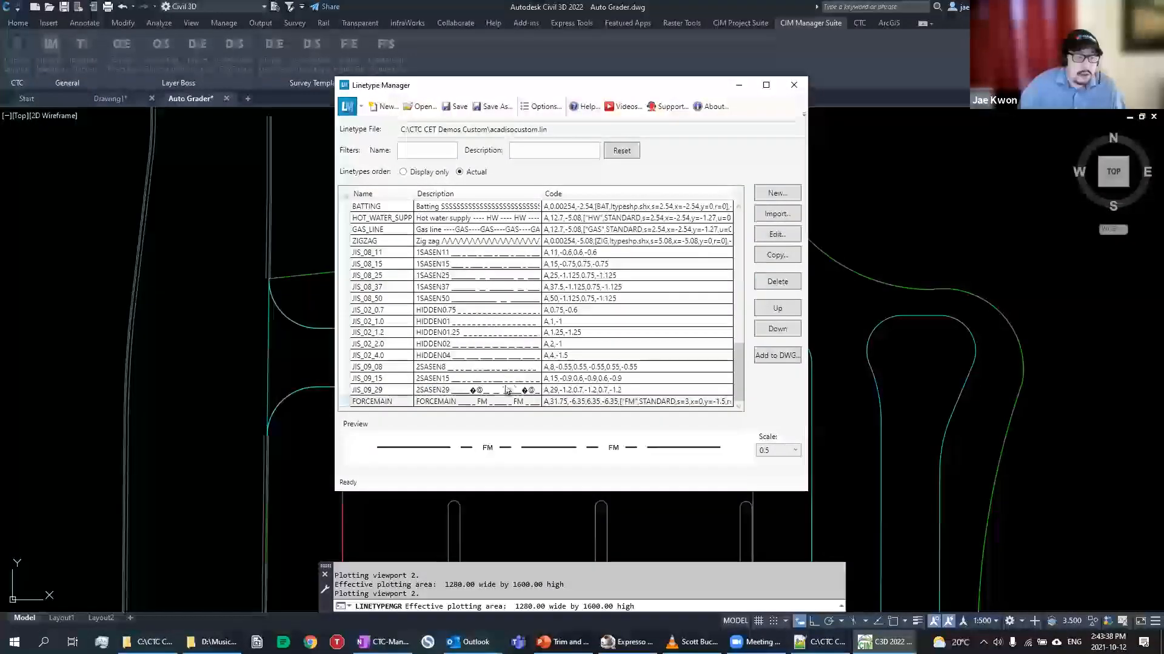
click(777, 284)
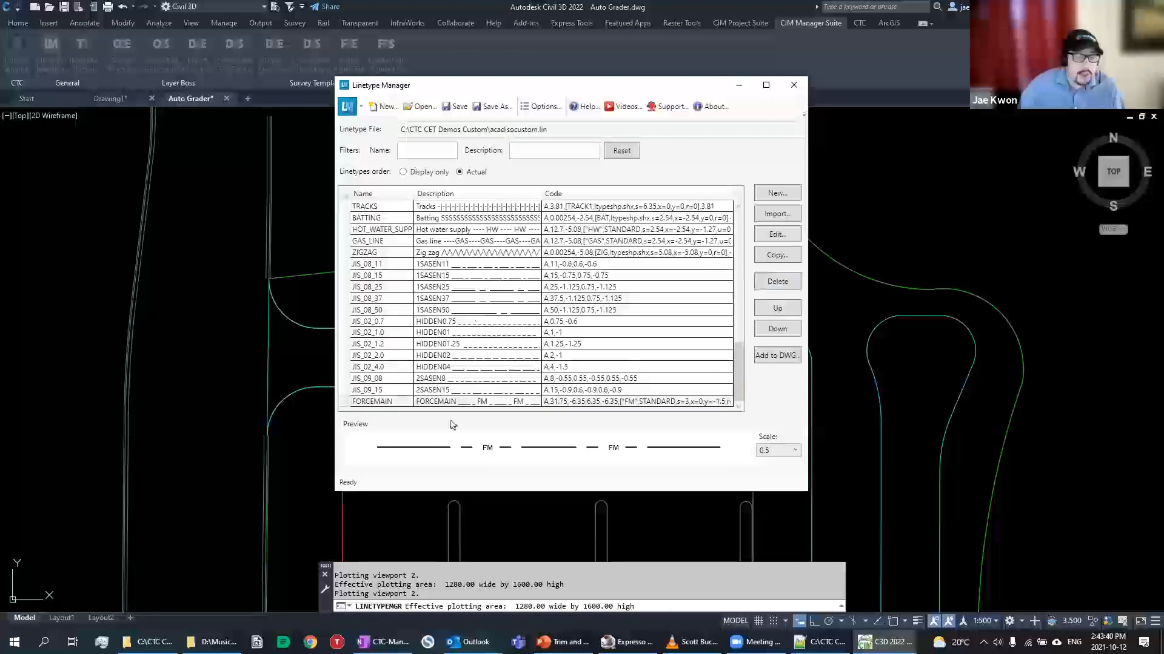
Move the FORCEMAIN linetype up two places in the list order and back down to the end
click(485, 403)
click(778, 309)
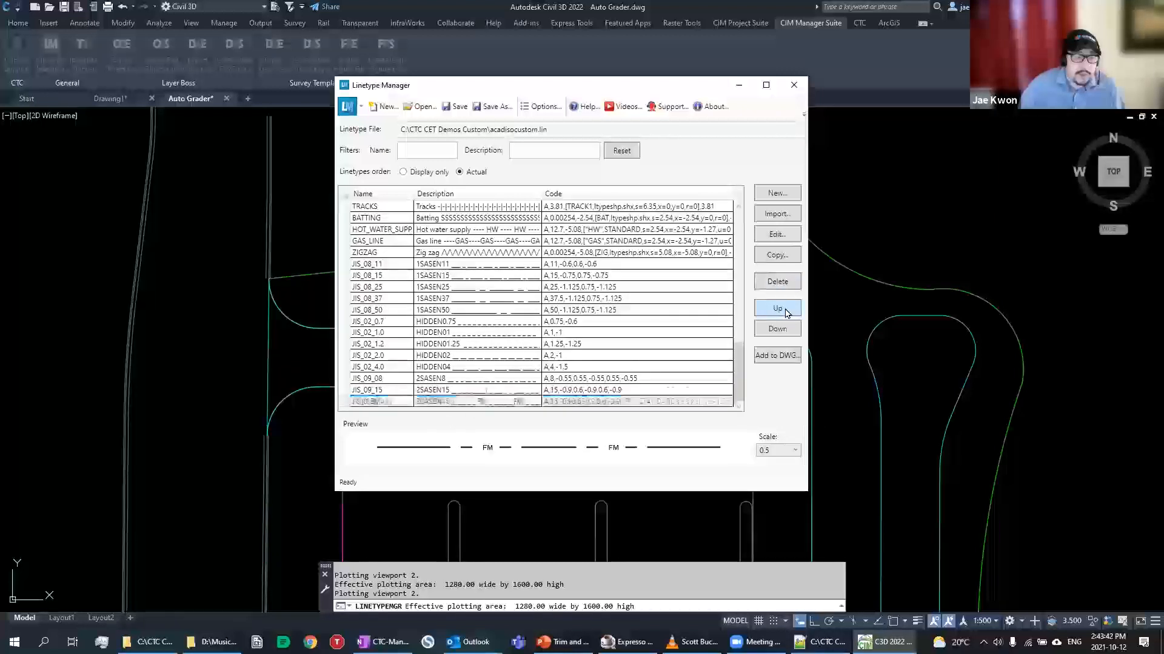
click(786, 311)
click(782, 332)
click(782, 333)
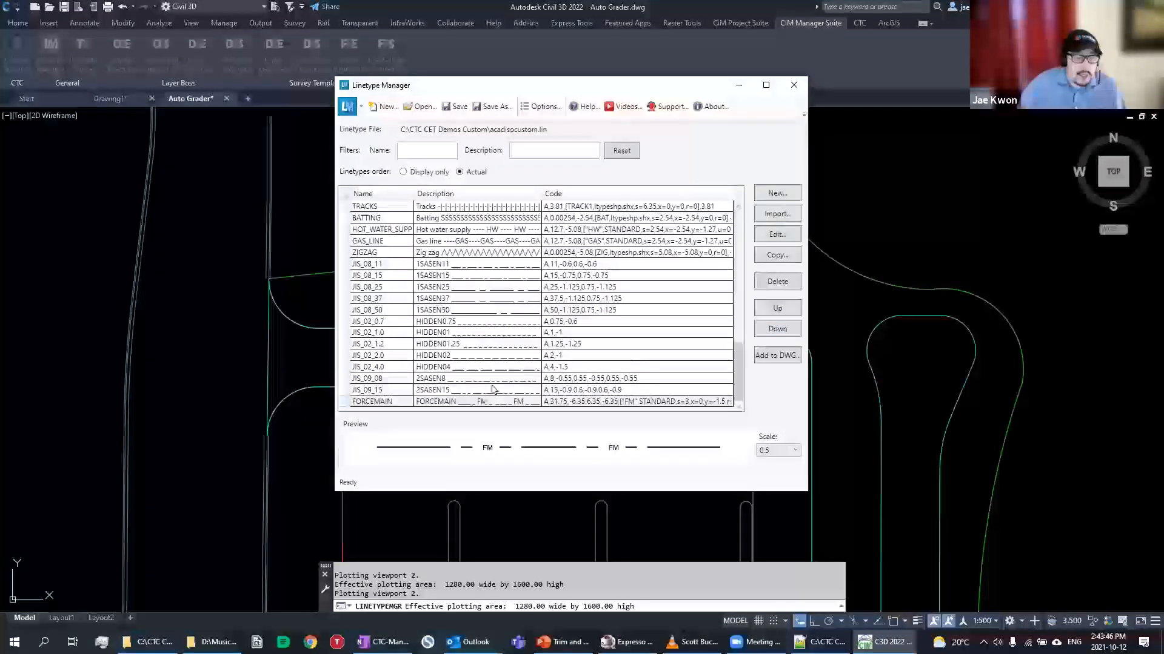
Examine the linetype list from end to end, previewing JIS_02_2.0, JIS_08_15, JIS_02_0.7, FORCEMAIN and JIS_08_25
click(499, 356)
click(490, 280)
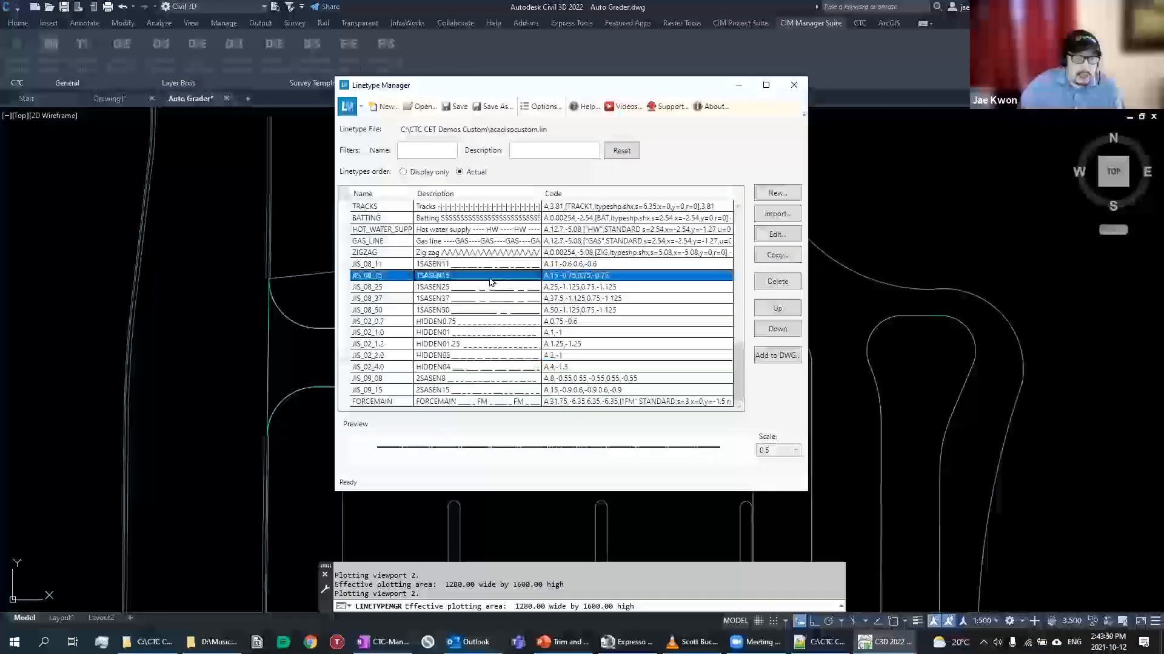
click(507, 321)
scroll(508, 322, up, 10)
scroll(507, 322, up, 2)
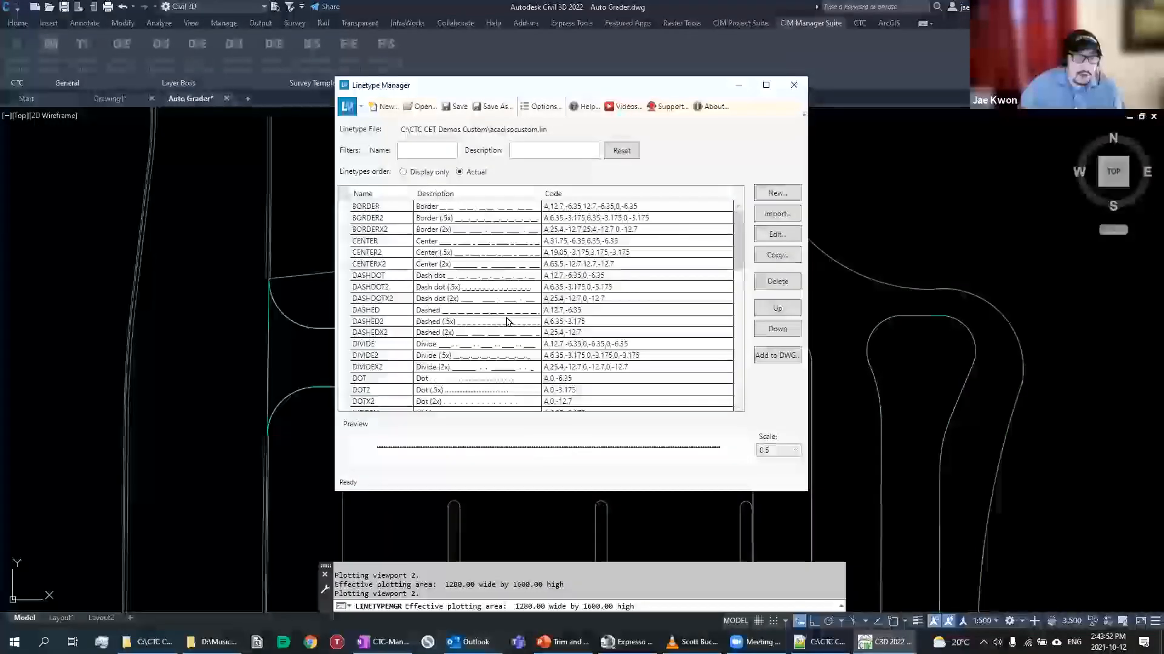
scroll(506, 321, down, 10)
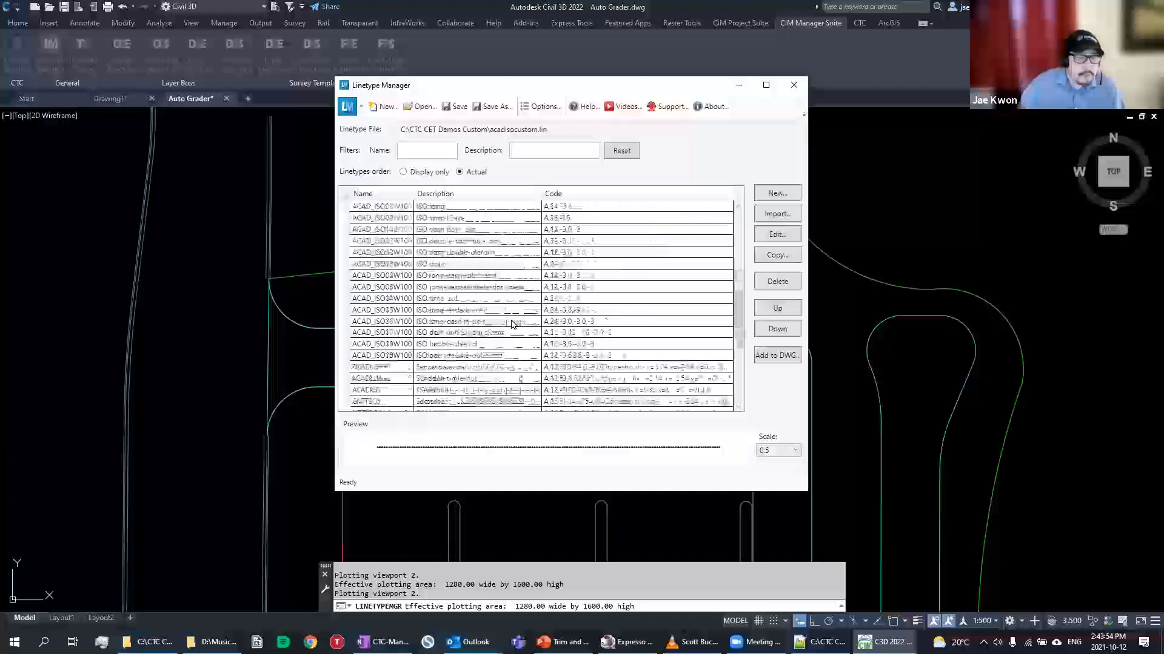
scroll(509, 321, down, 3)
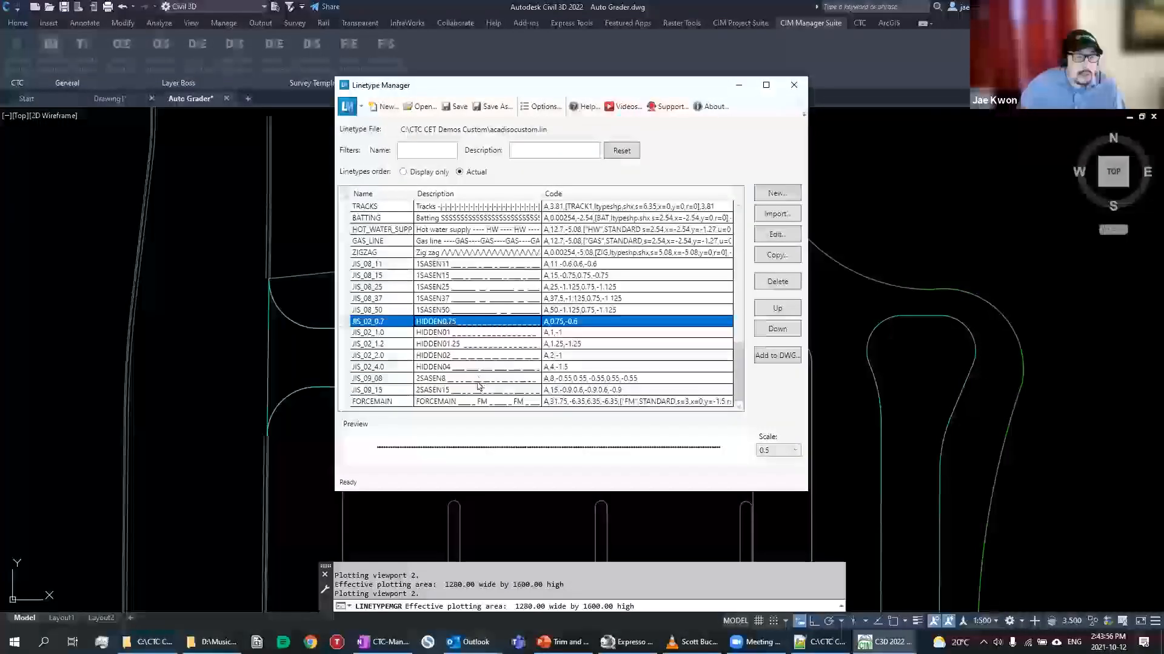
click(496, 400)
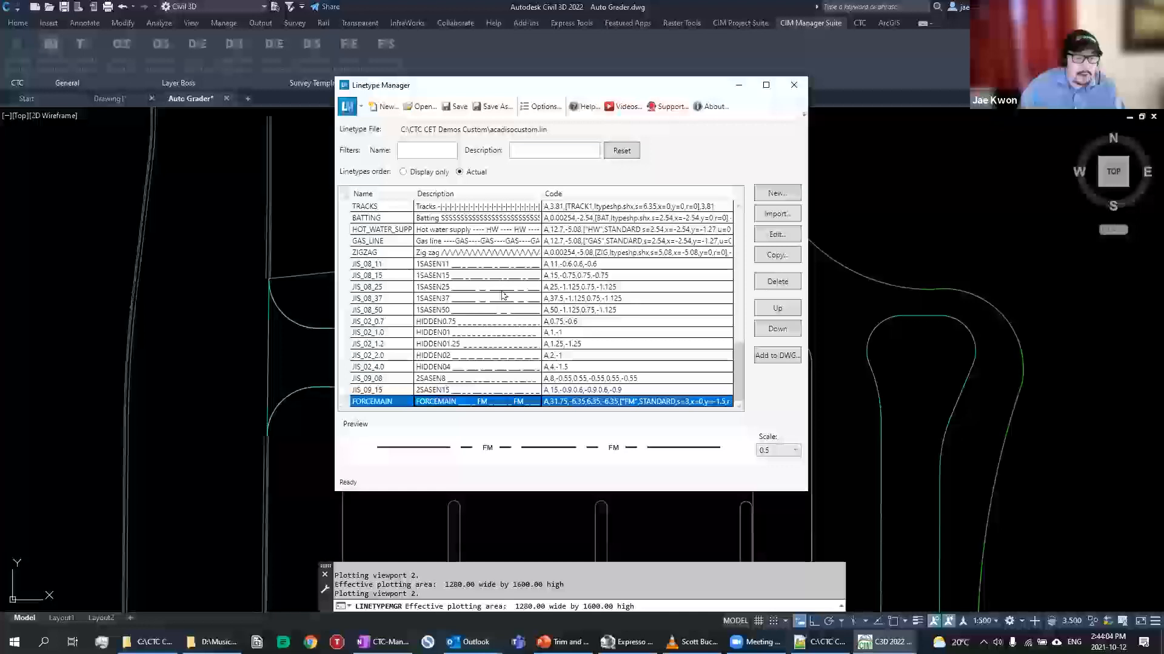
click(552, 287)
scroll(494, 280, up, 6)
scroll(493, 280, up, 5)
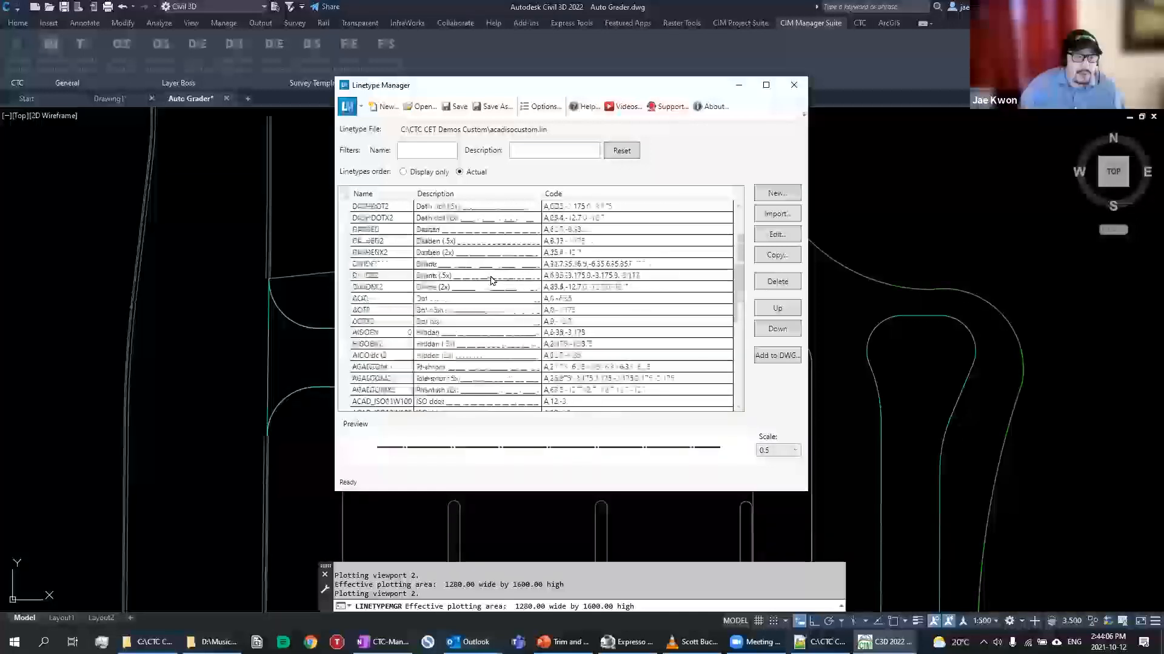
Filter the linetypes by the name "acad", preview ACAD_ISO08W100, and clear the name filter
click(419, 150)
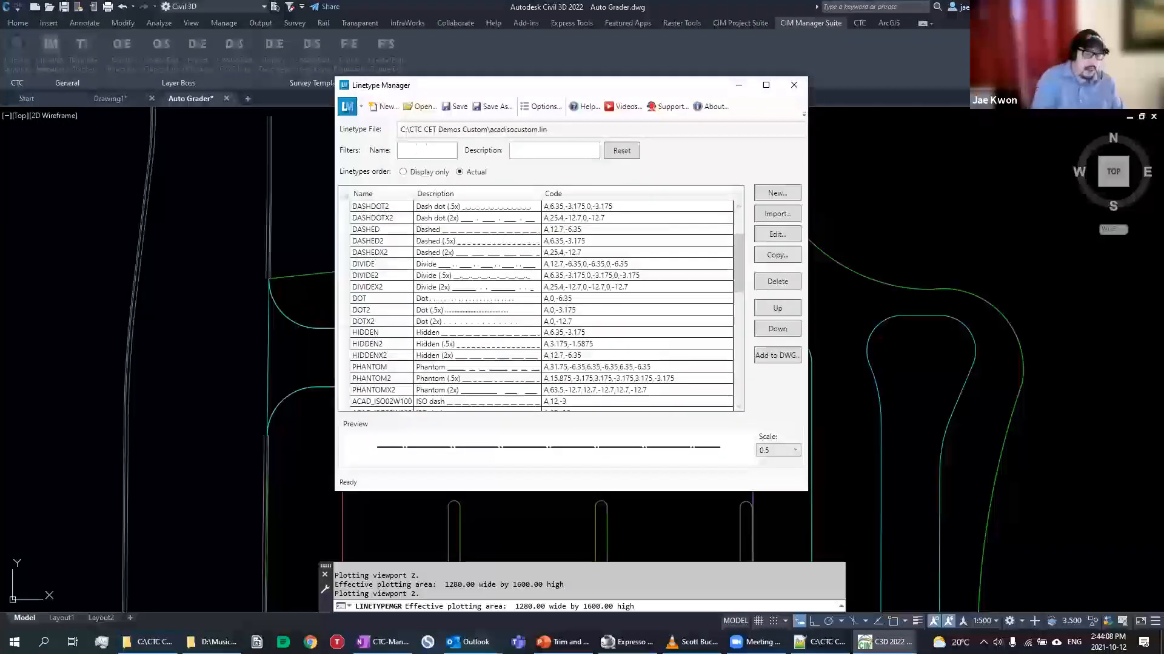
text(acad)
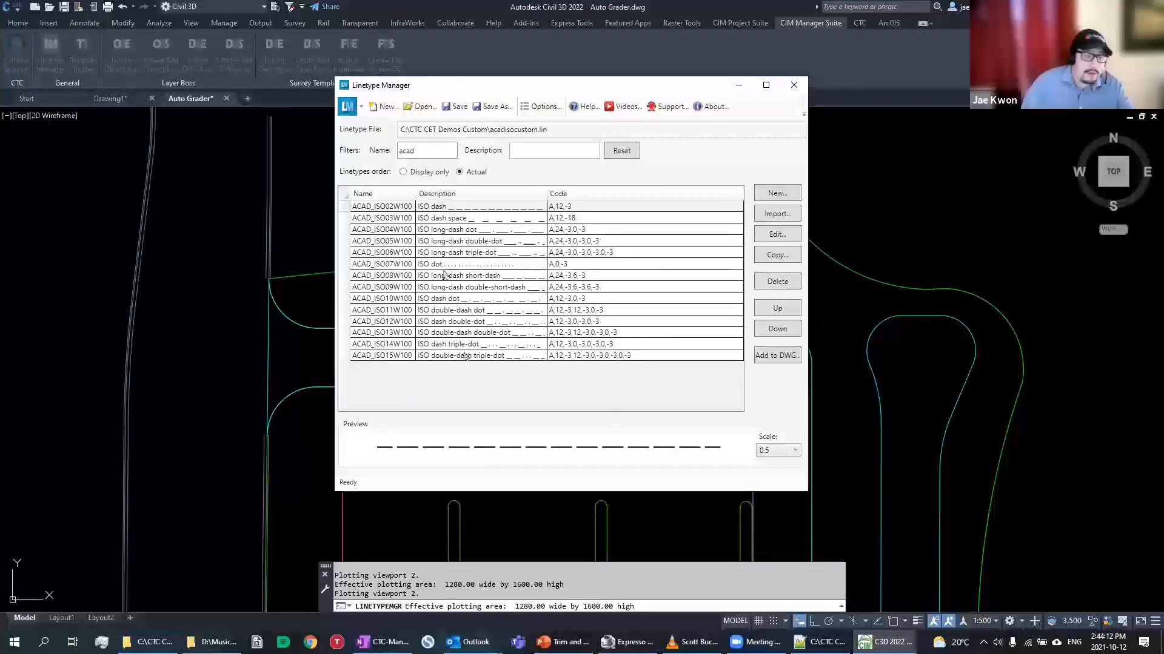
click(544, 277)
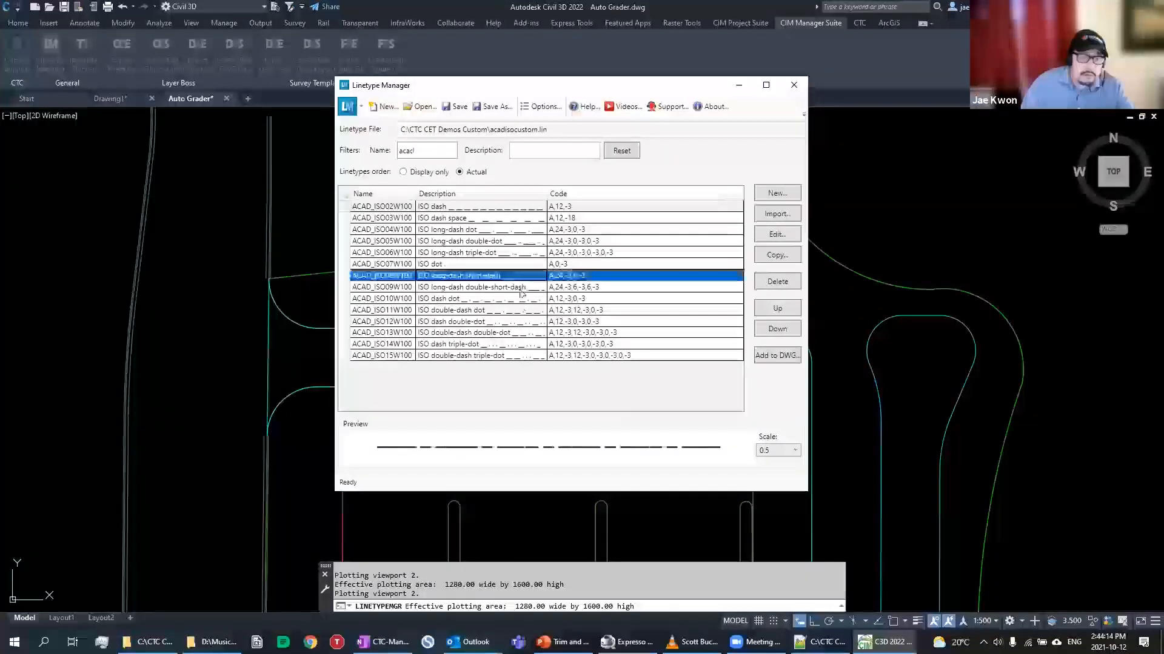
drag(423, 149, 329, 139)
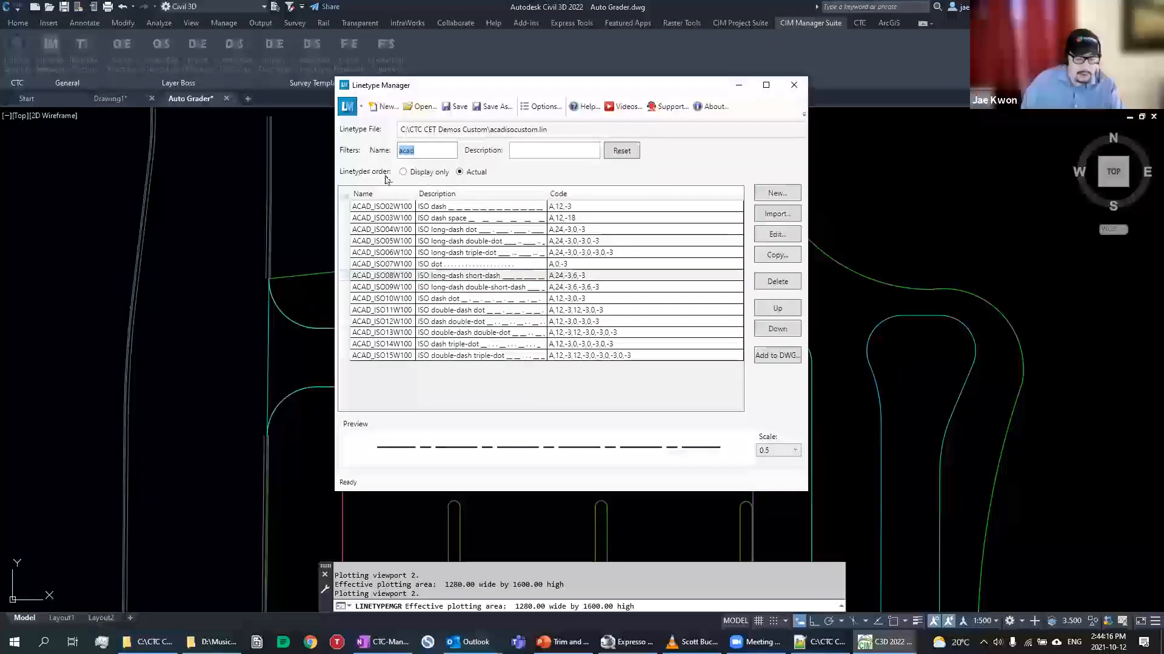
key(BackSpace)
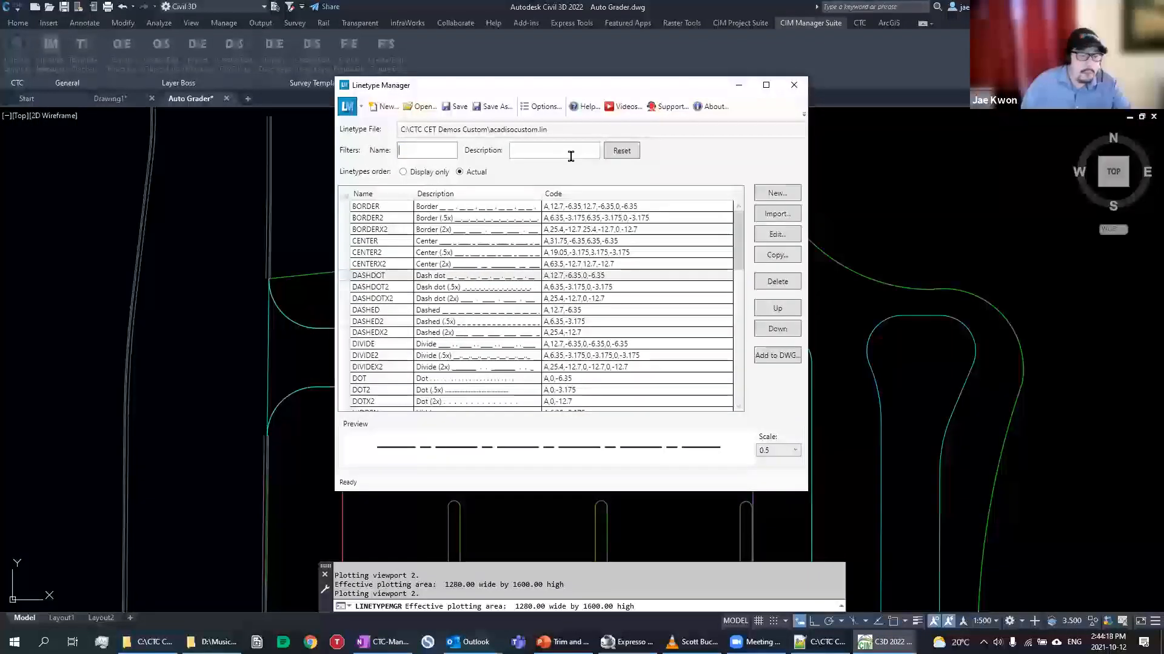
Preview the DASHED2 linetype and close the Linetype Manager without saving the changes to the linetype file
click(540, 150)
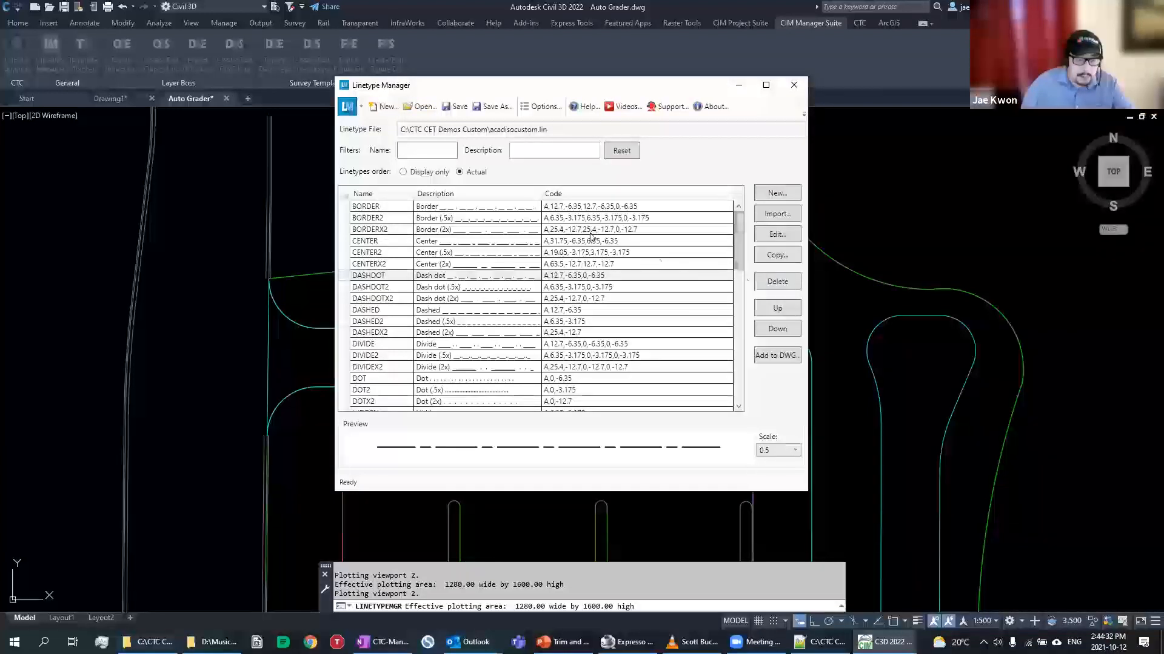
click(493, 323)
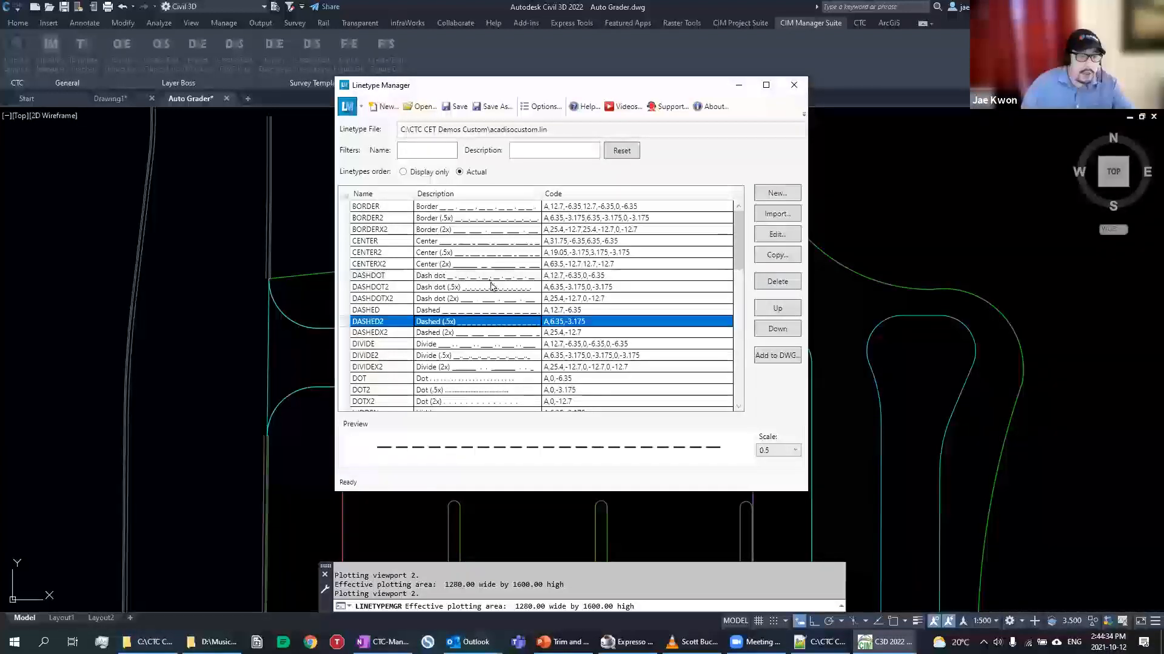
click(793, 85)
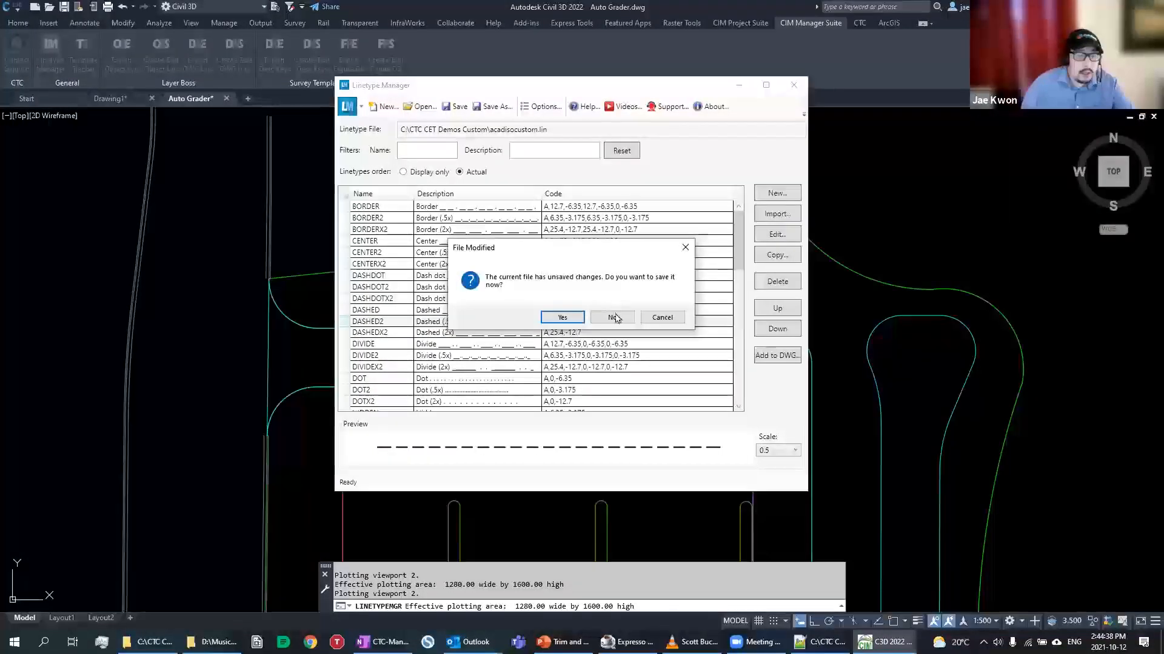
click(613, 318)
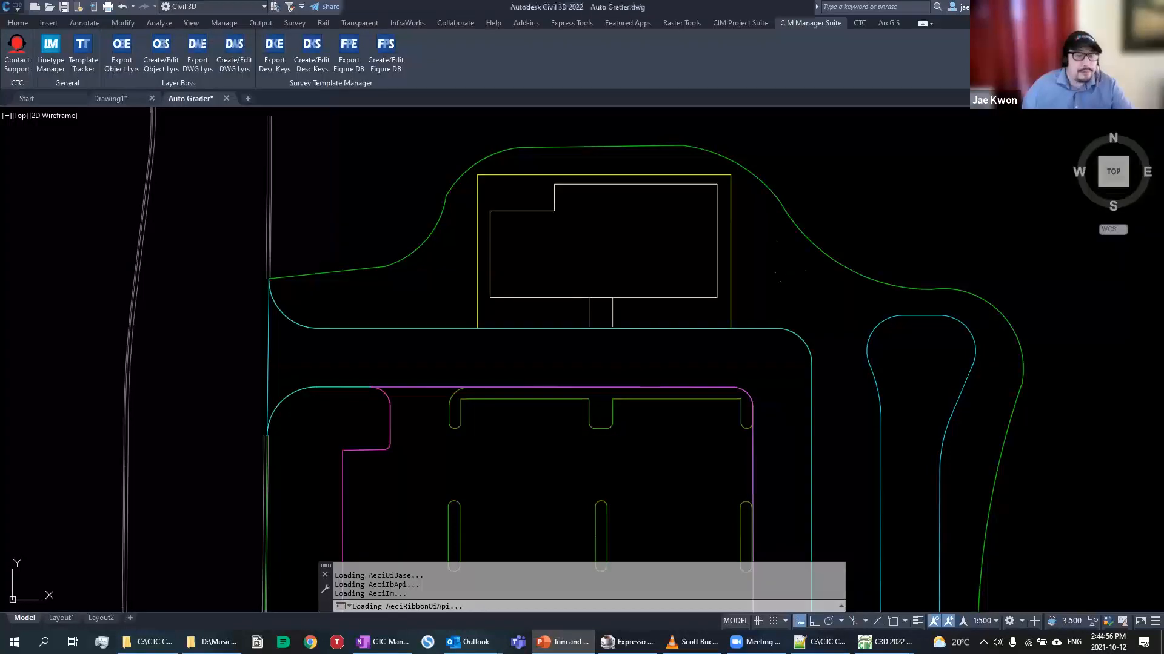
Open the drawing Earthwork Processor M.dwg from the CTC CET Demos Custom folder
middle_drag(514, 265, 487, 269)
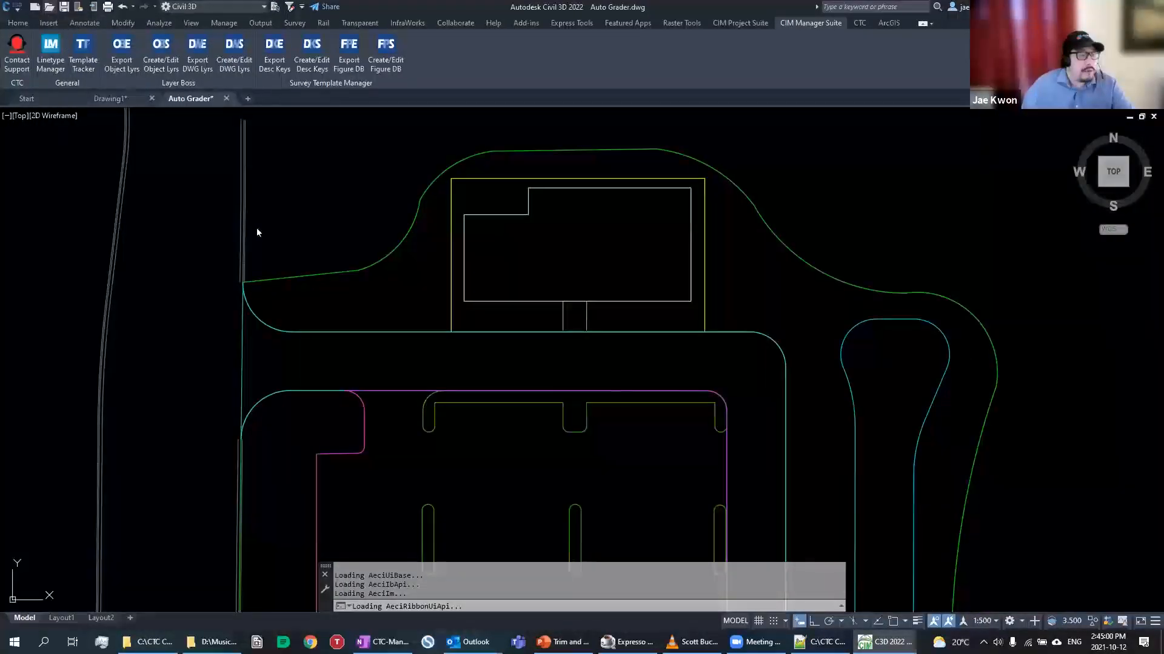
key(ctrl+o)
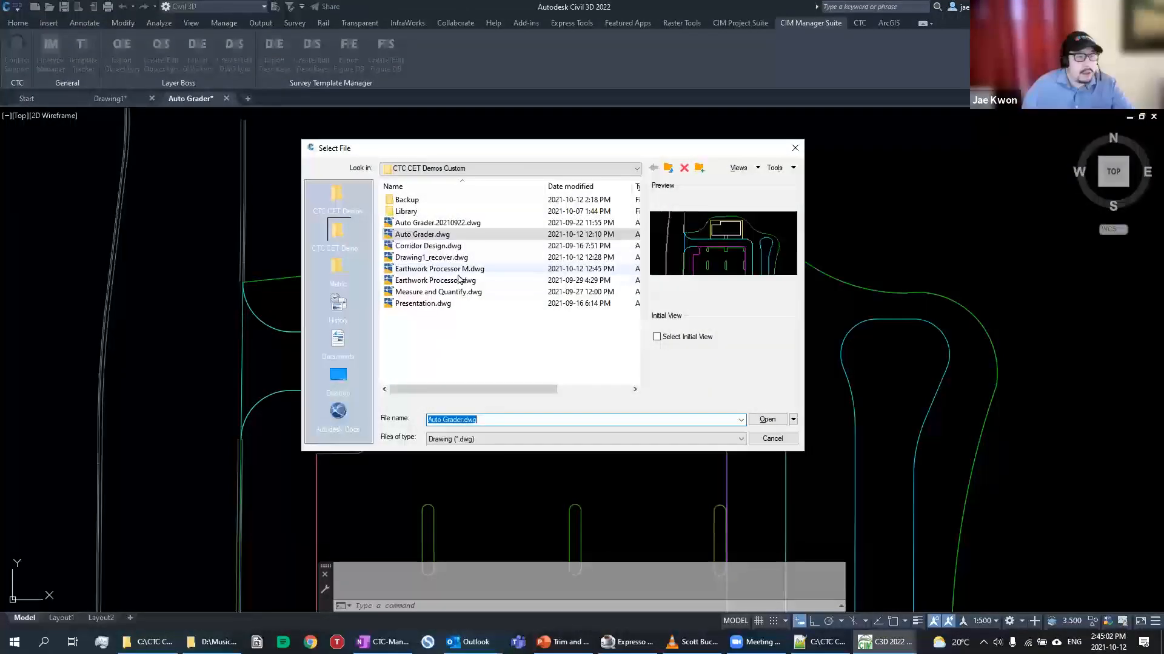
click(459, 268)
key(Return)
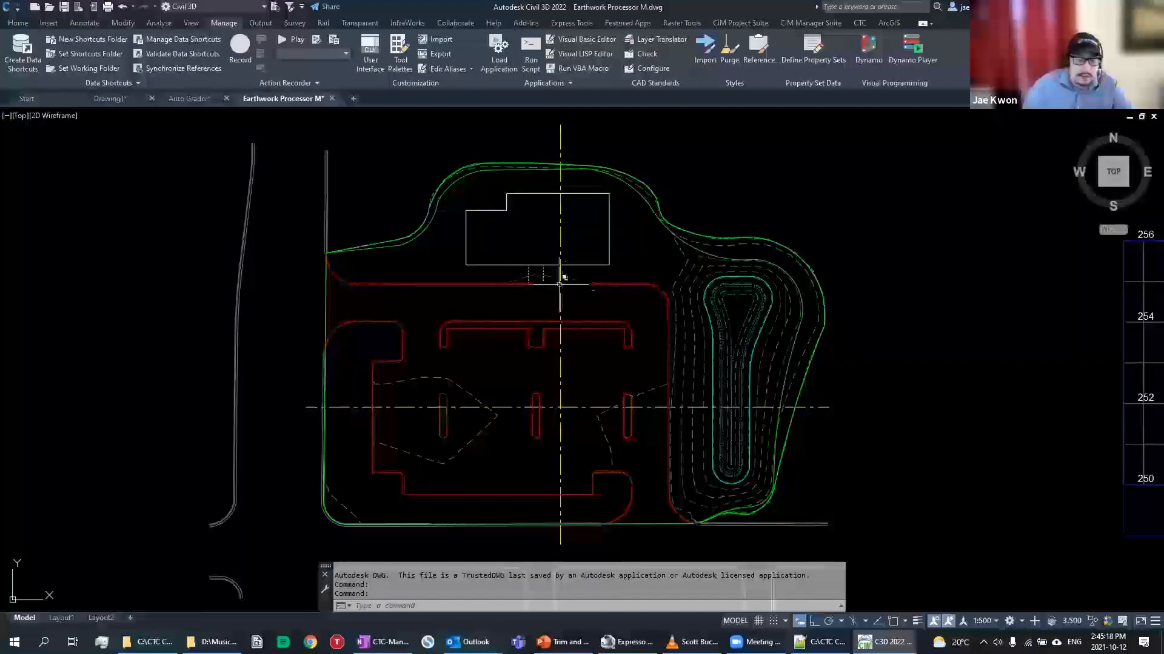
Start the PURGE command and select the dimension styles category among the purgeable items
mouse_move(568, 314)
middle_down()
mouse_move(544, 336)
mouse_move(575, 298)
mouse_move(572, 315)
middle_up()
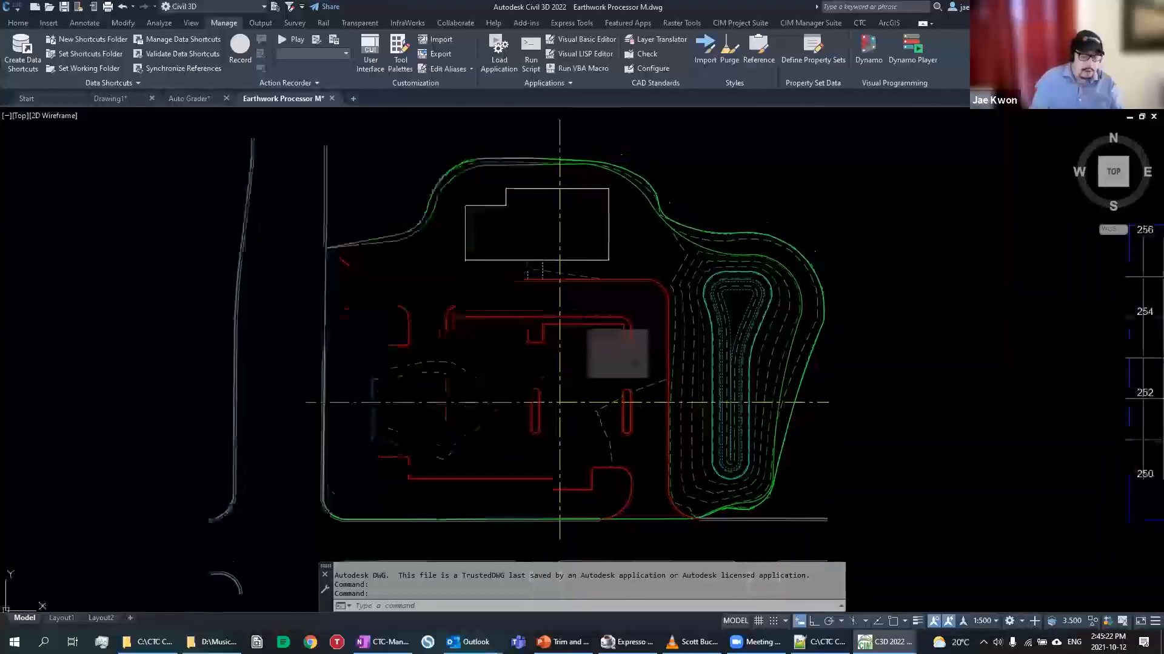
text(purge)
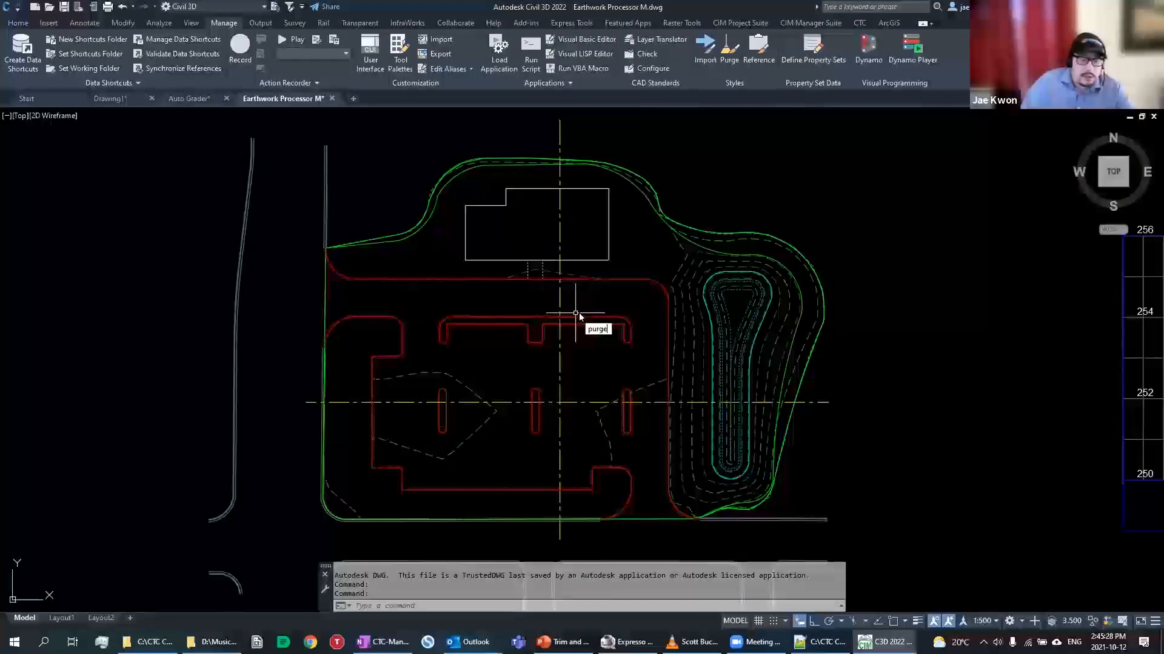
key(Return)
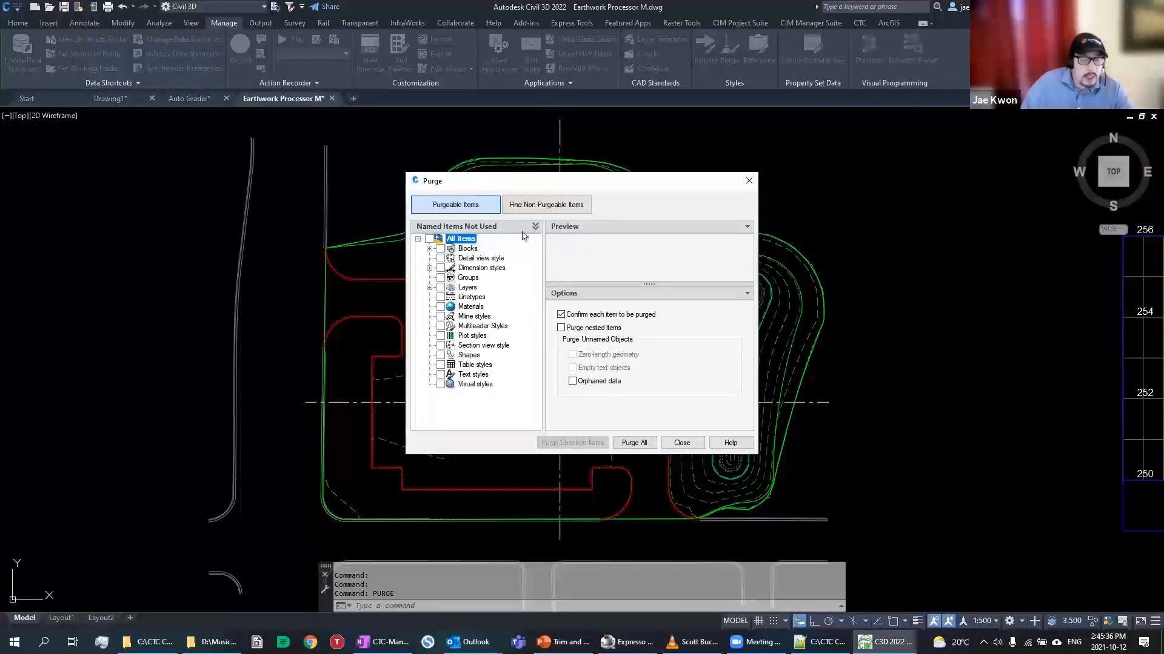
click(483, 268)
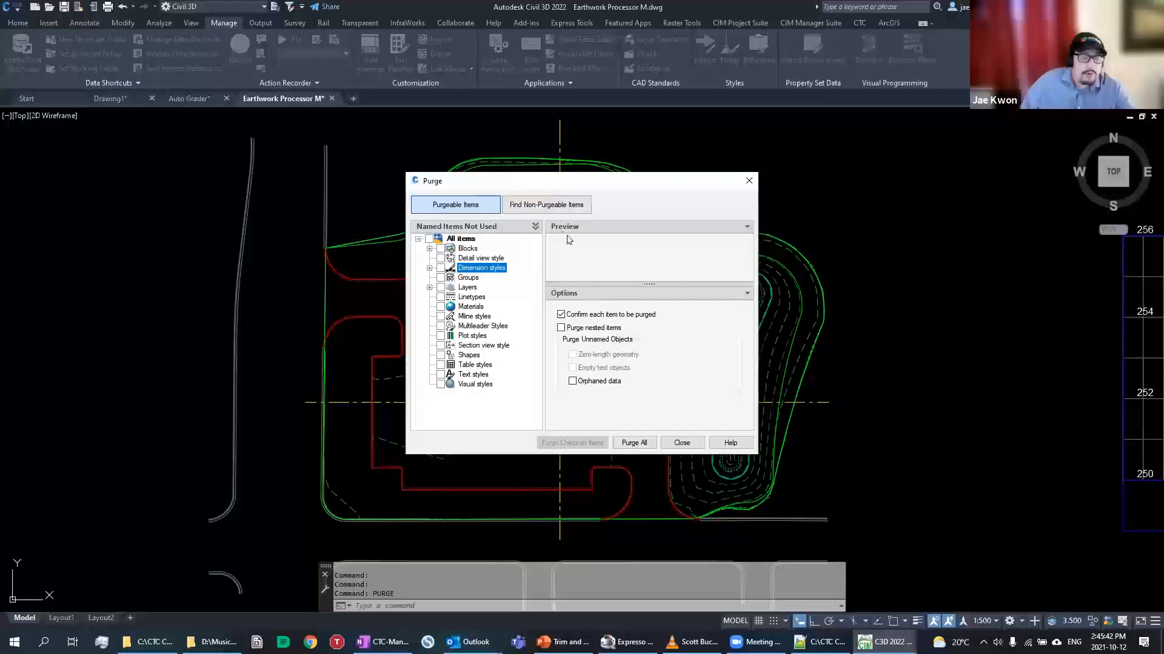
Show the non-purgeable items, check the reasons for dimension styles and text styles, and view the details of text style S4
click(557, 206)
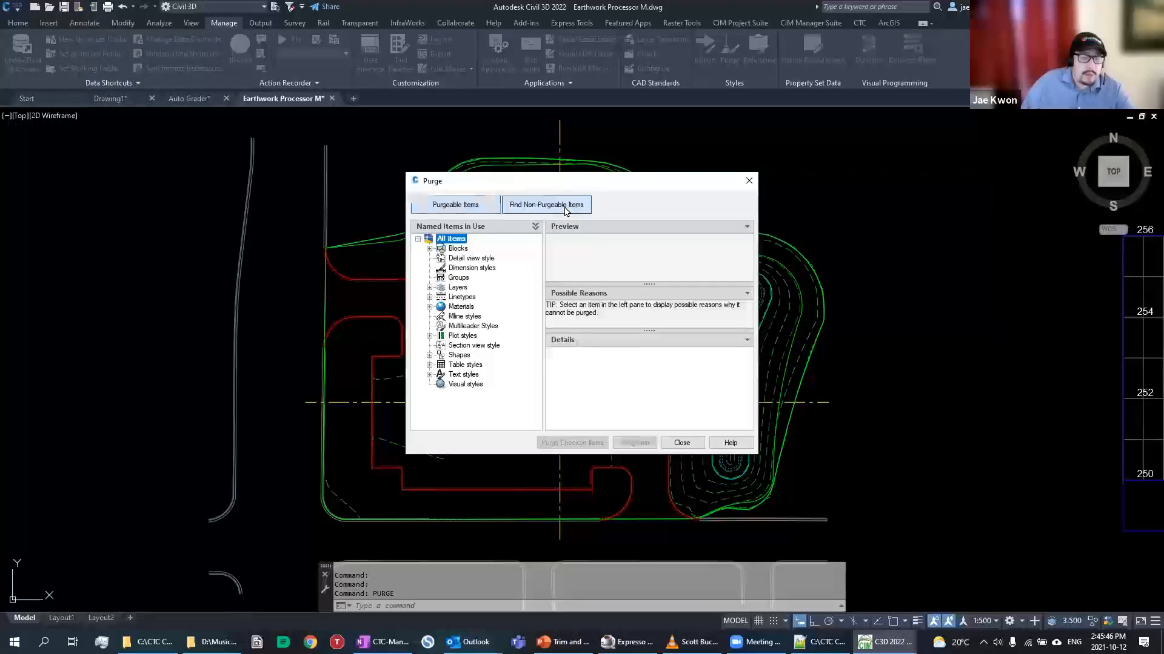
click(468, 269)
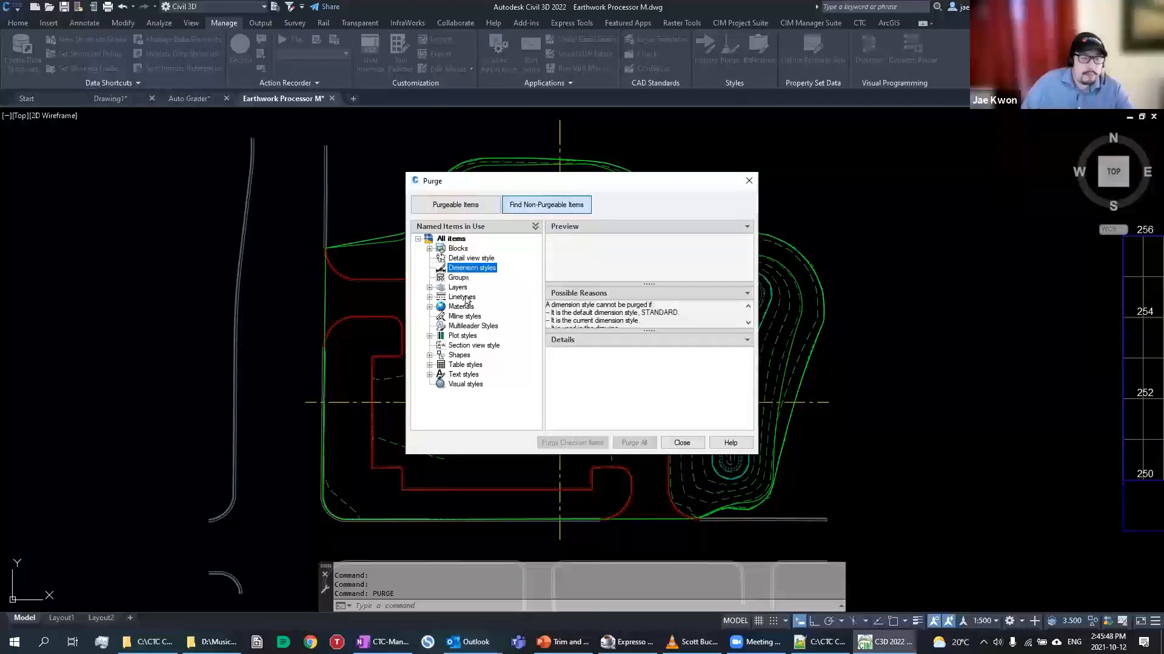
click(469, 375)
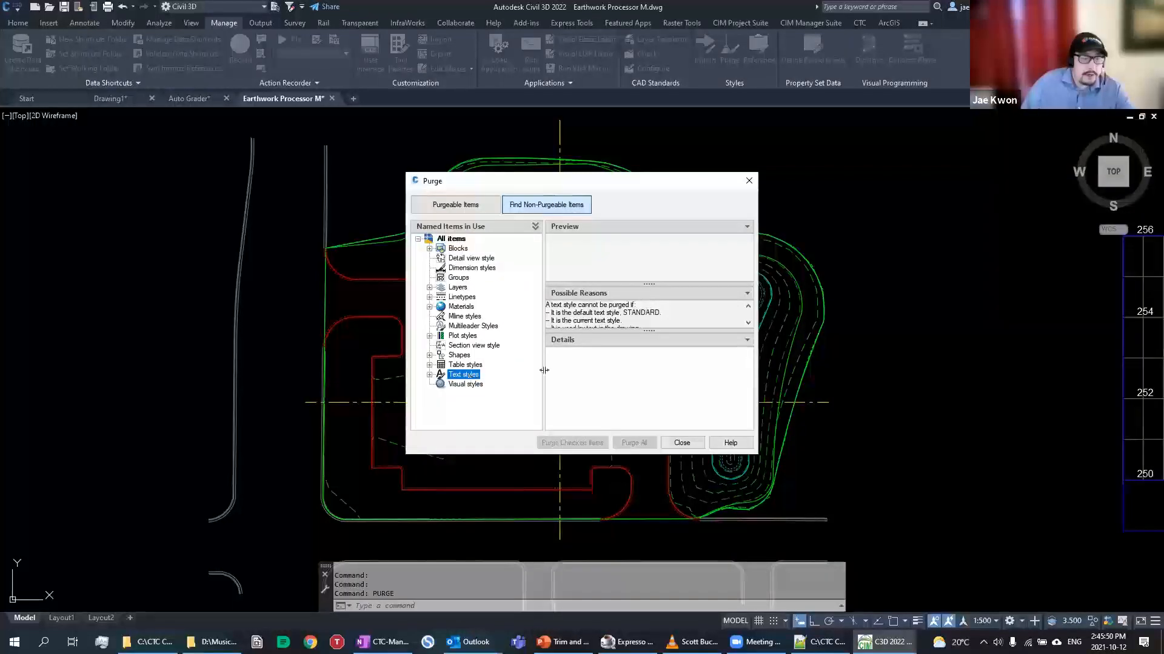
click(429, 374)
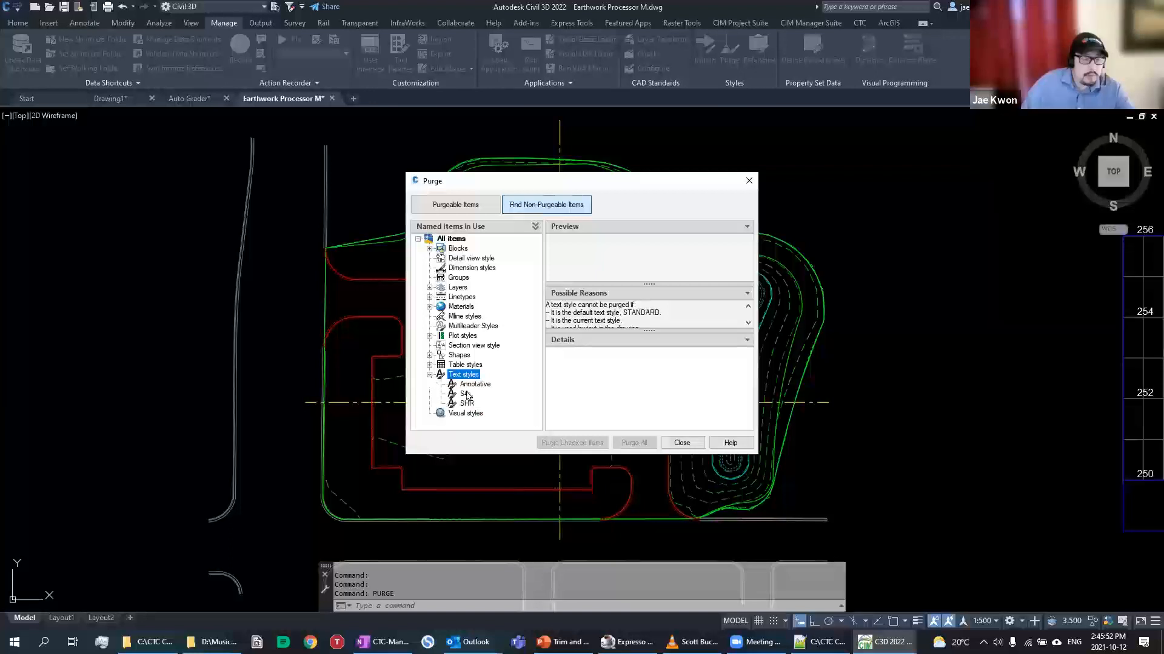
click(464, 393)
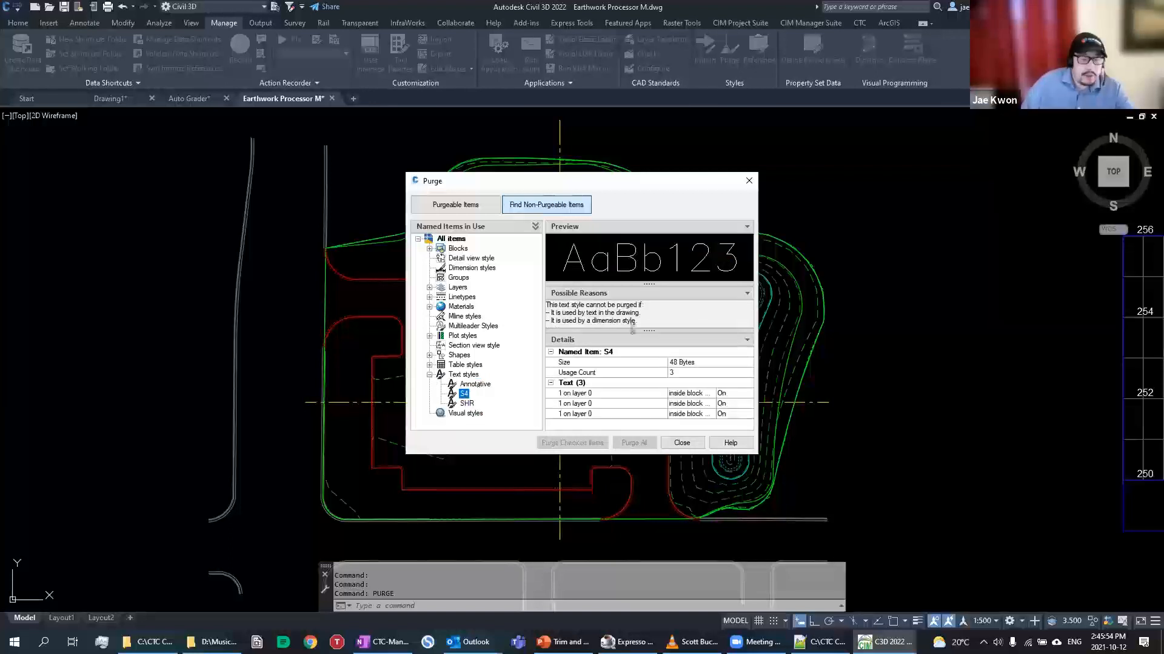
Compare the usage details of the non-purgeable text styles Annotative, S4 and SHR
click(475, 385)
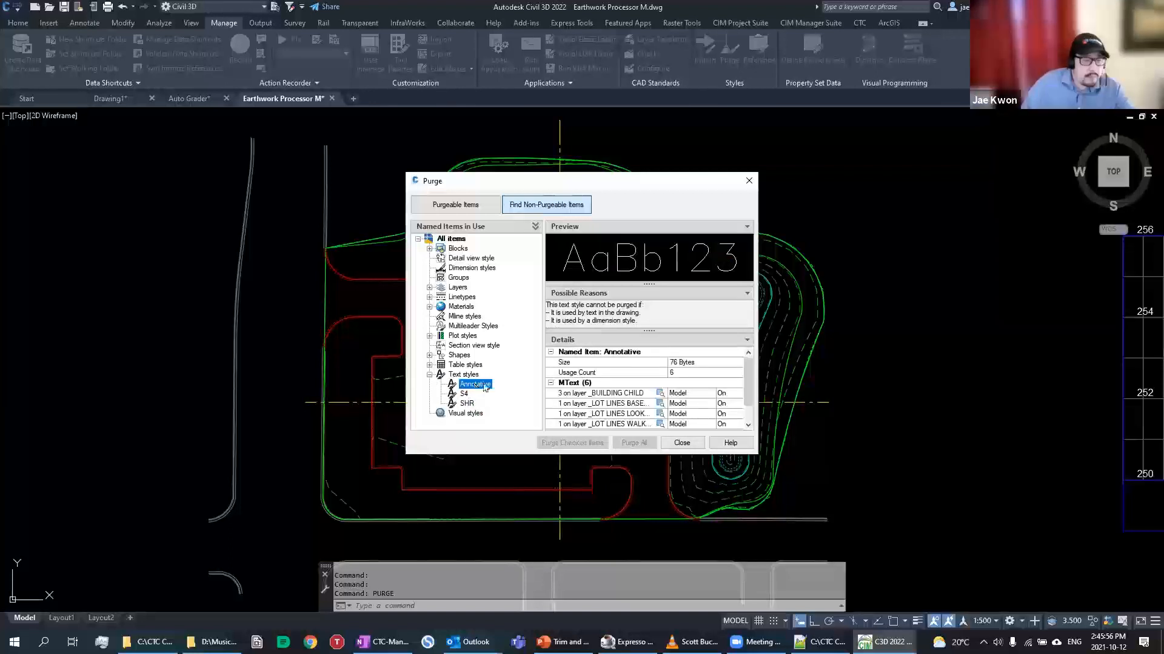
click(466, 394)
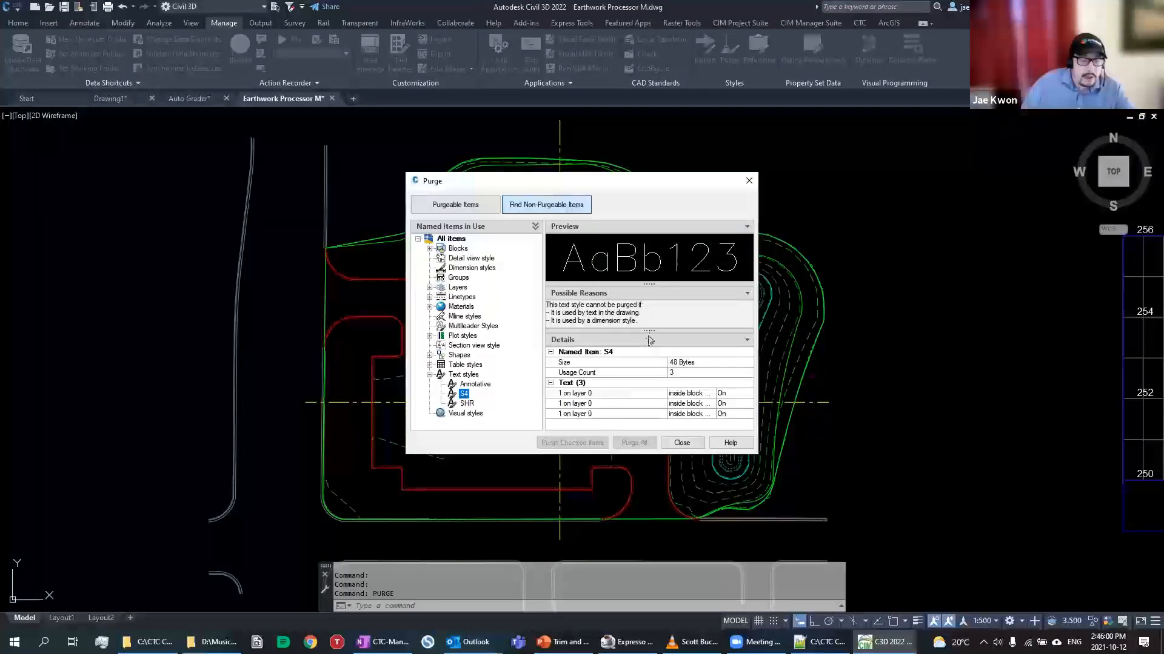
click(475, 384)
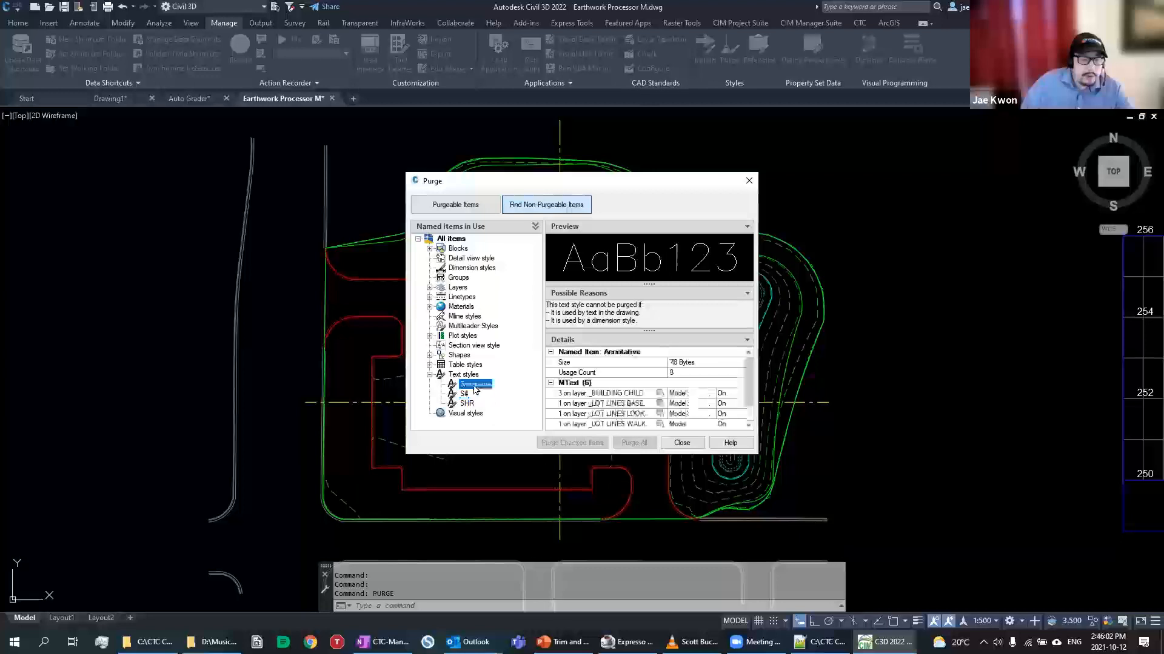
scroll(637, 383, down, 2)
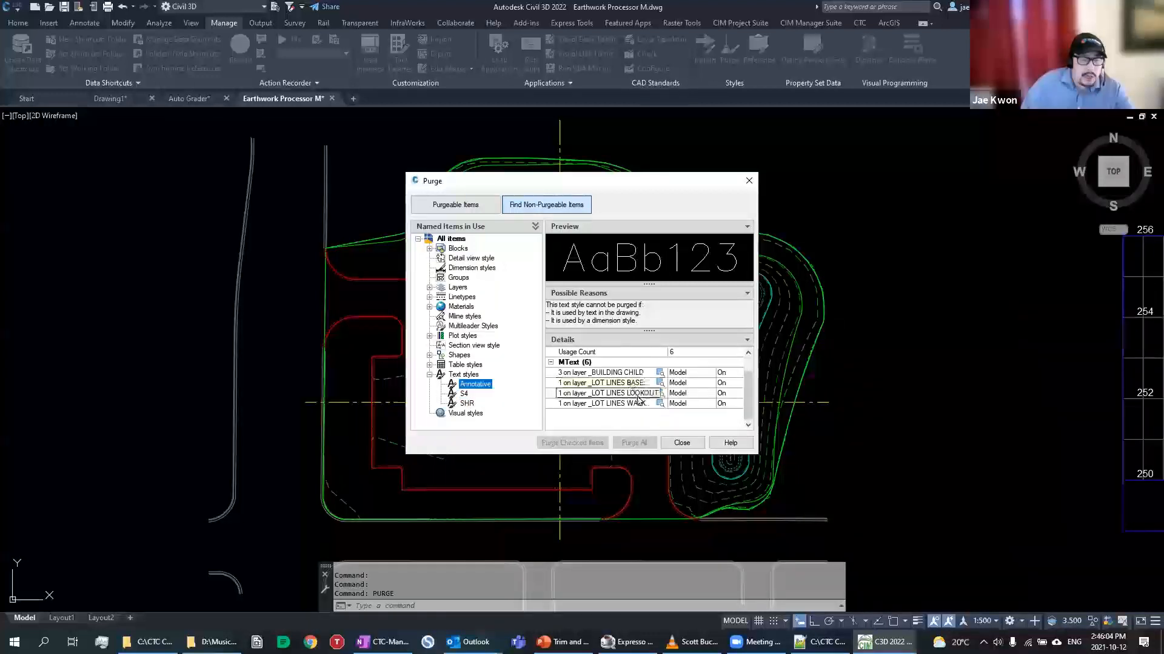
click(464, 394)
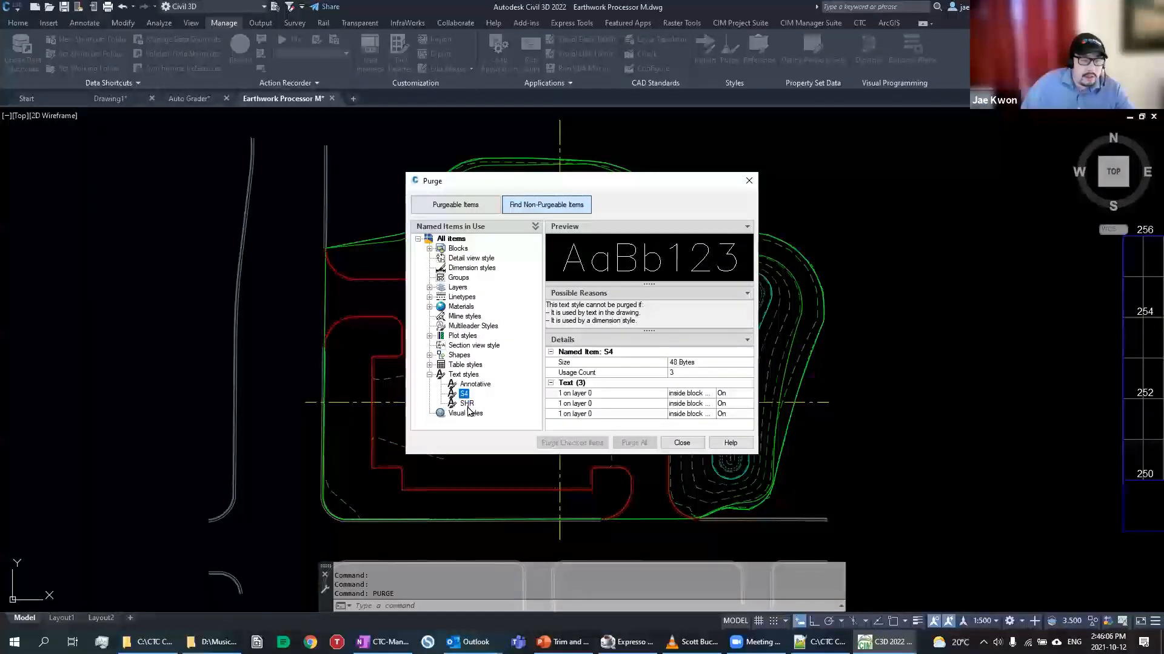
click(467, 405)
click(464, 394)
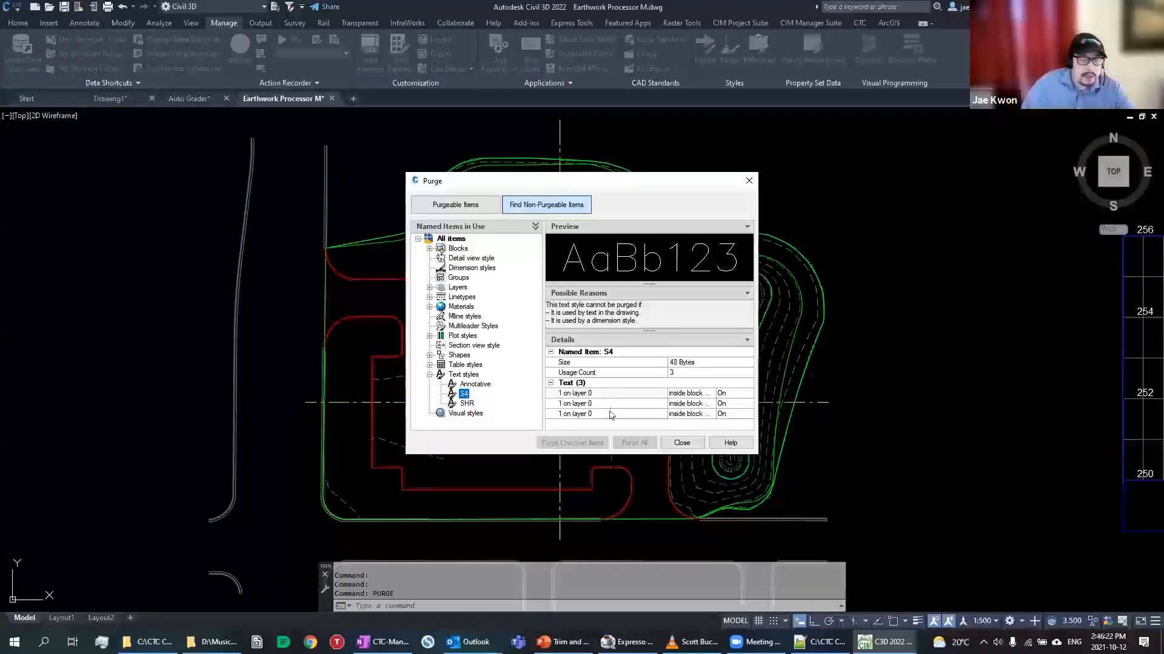
List the non-purgeable layers and check which objects use _LOT LINES BASEMENT and _LOT PADS LOOKOUT
click(428, 288)
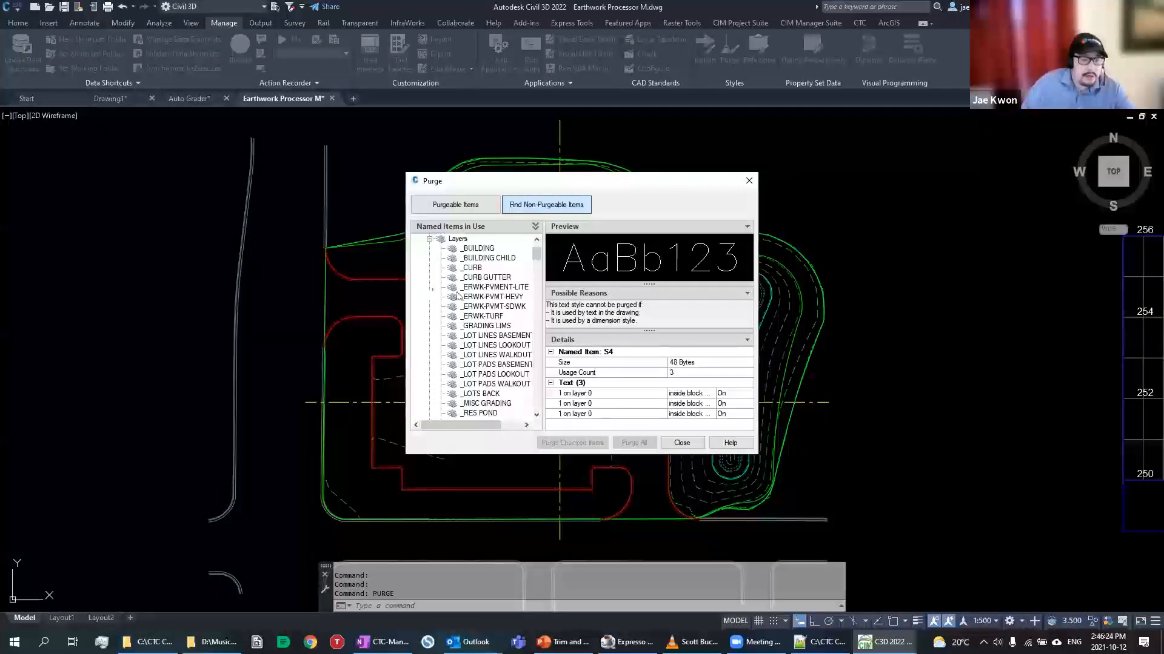
click(484, 337)
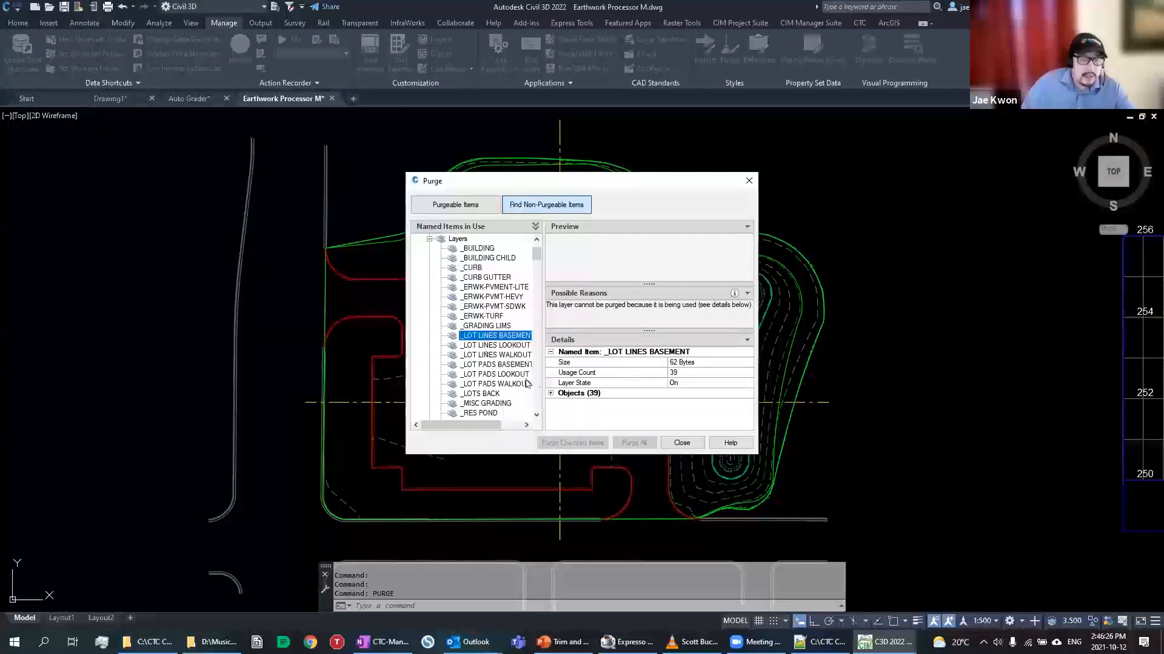
click(551, 393)
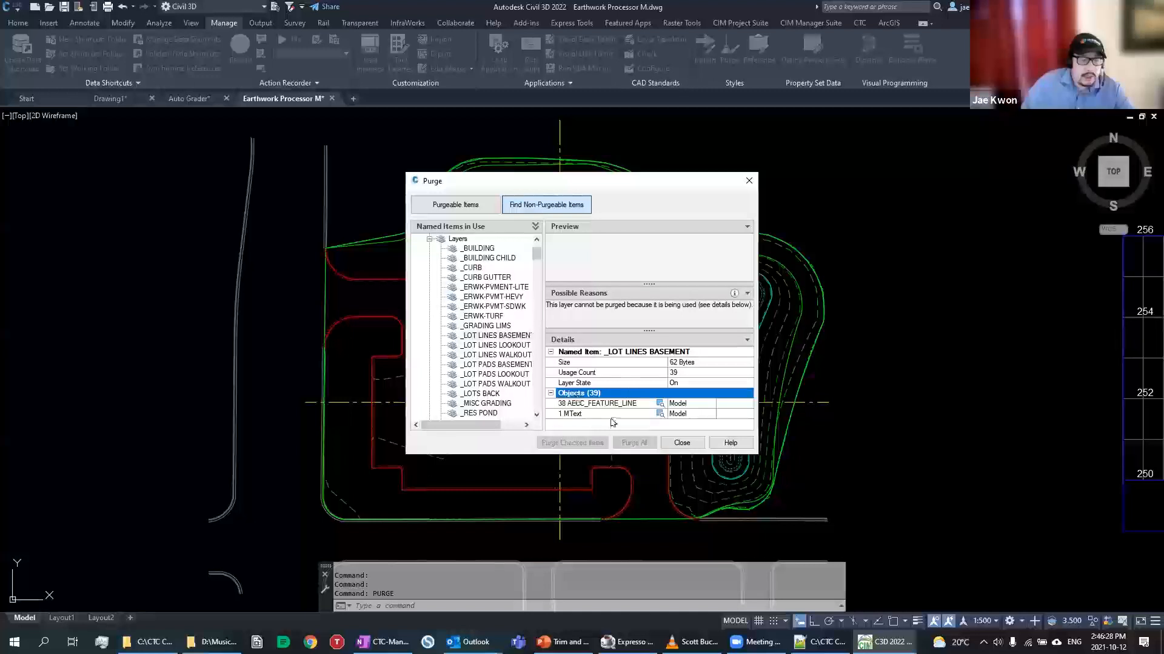
click(485, 374)
Check the usage details of the non-purgeable layers C-ANNO-MATC-TEXT and C-ANNO-TABL-TEXT
scroll(483, 358, down, 5)
scroll(483, 358, down, 3)
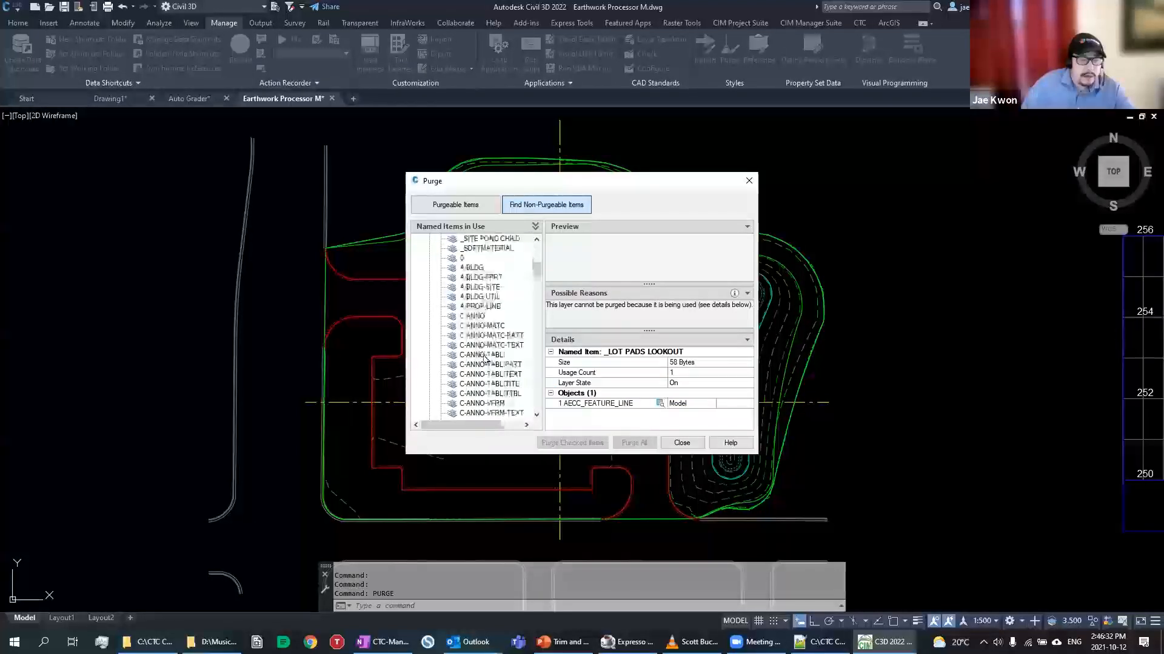
click(488, 345)
scroll(502, 394, down, 1)
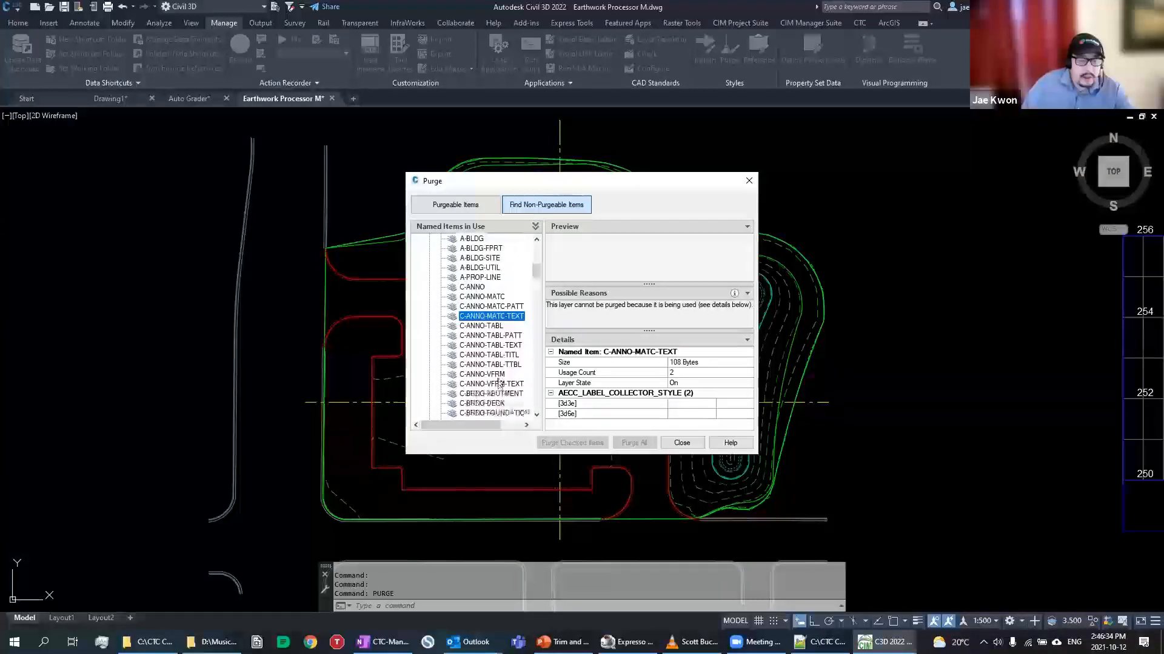
click(495, 344)
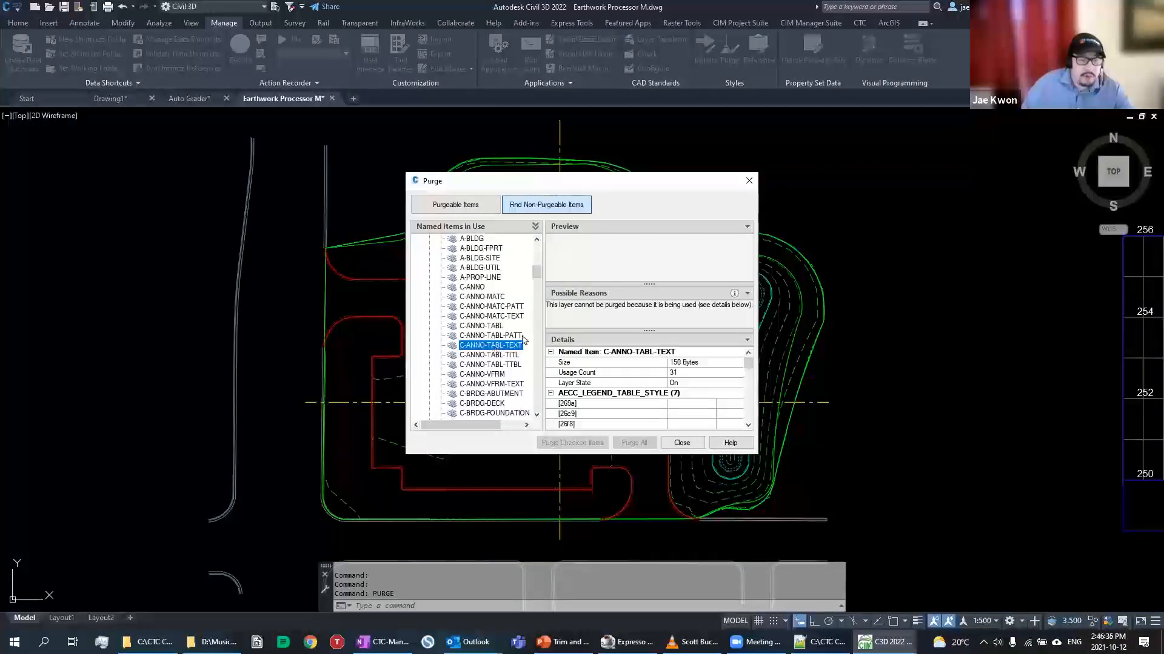
Examine the style references that keep layer C-ANNO-TABL-PATT in use, and close the Purge dialog
click(491, 337)
scroll(642, 385, down, 2)
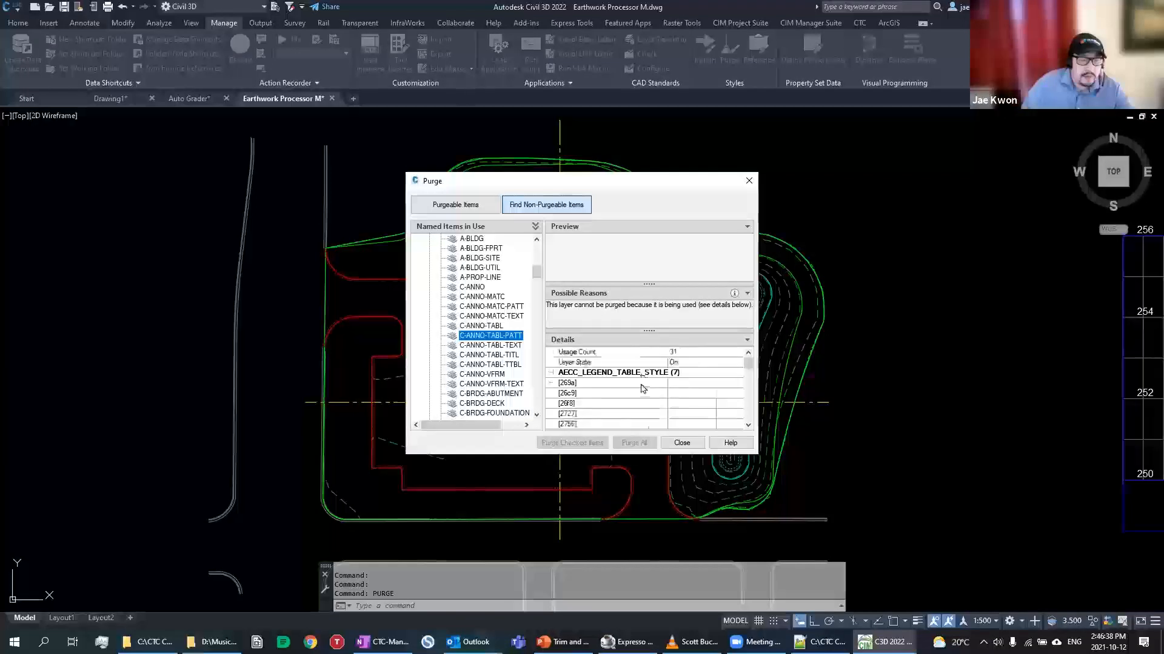
scroll(638, 397, up, 1)
scroll(637, 397, down, 1)
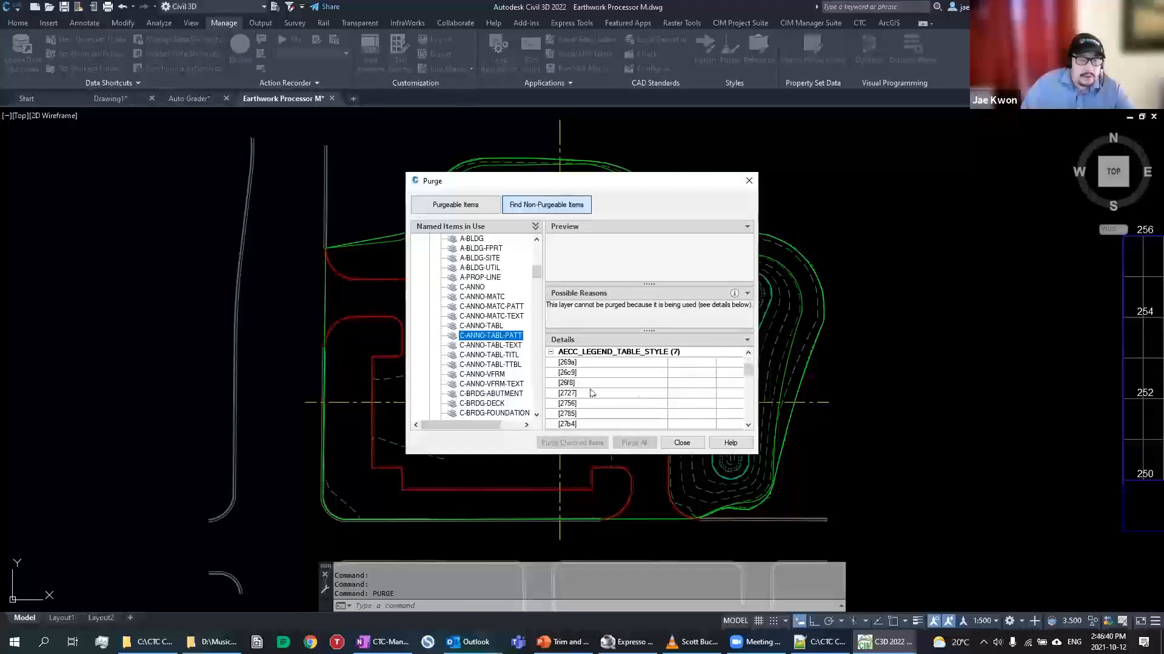
scroll(582, 406, down, 6)
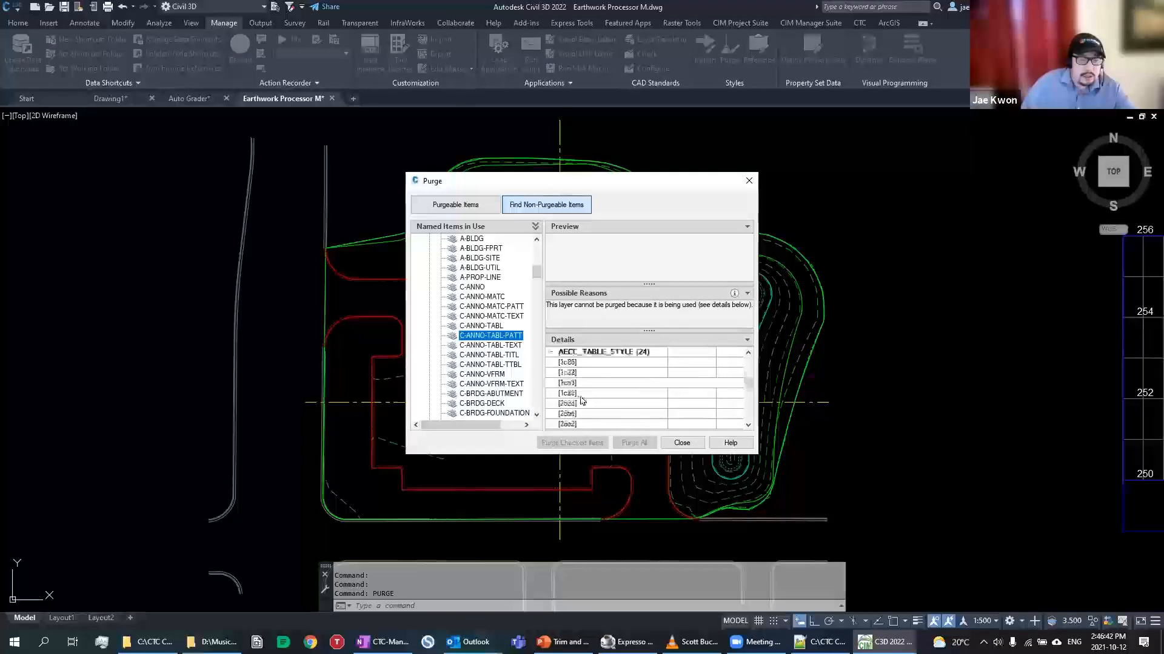
scroll(595, 391, up, 3)
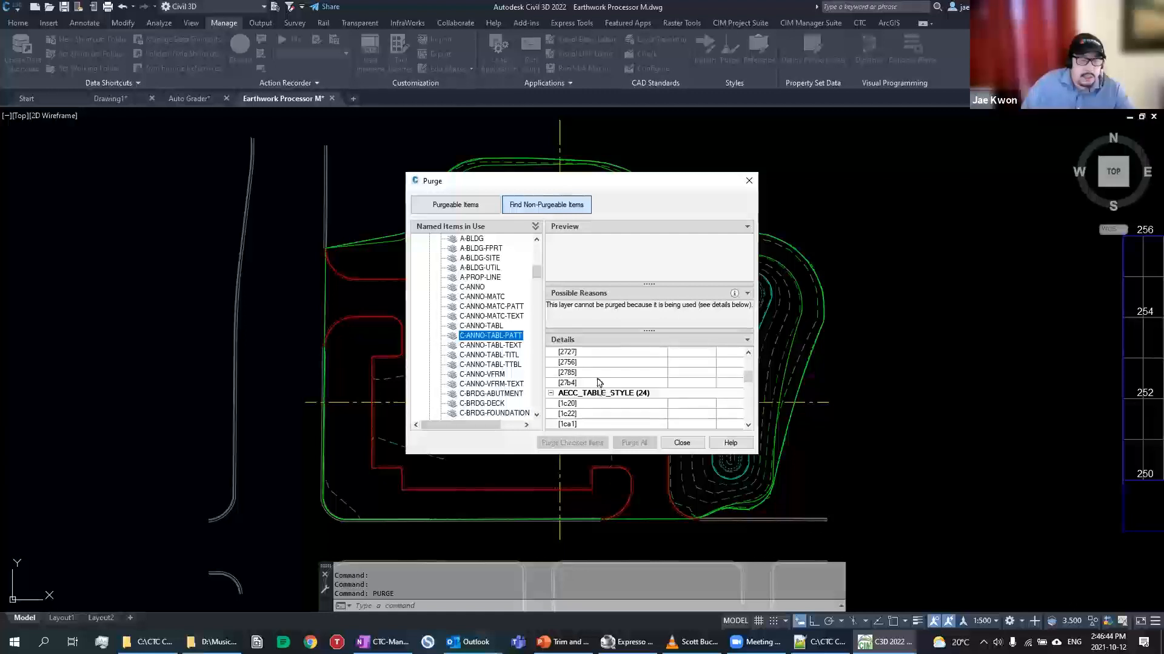
scroll(592, 403, down, 2)
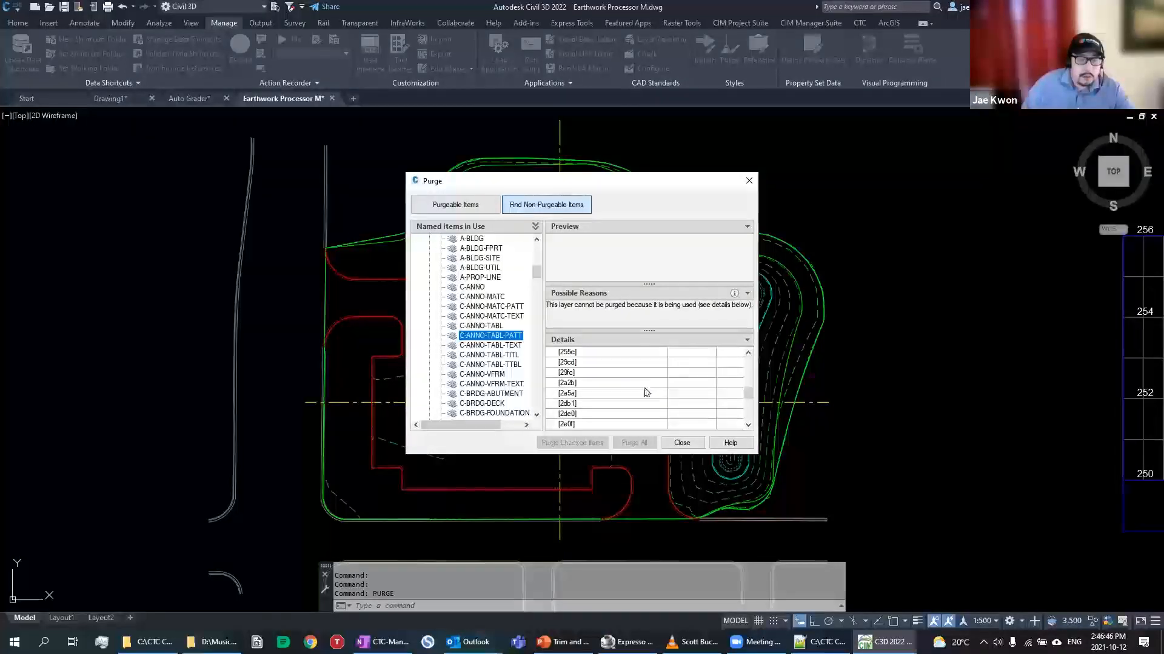
scroll(640, 393, up, 1)
scroll(575, 362, up, 4)
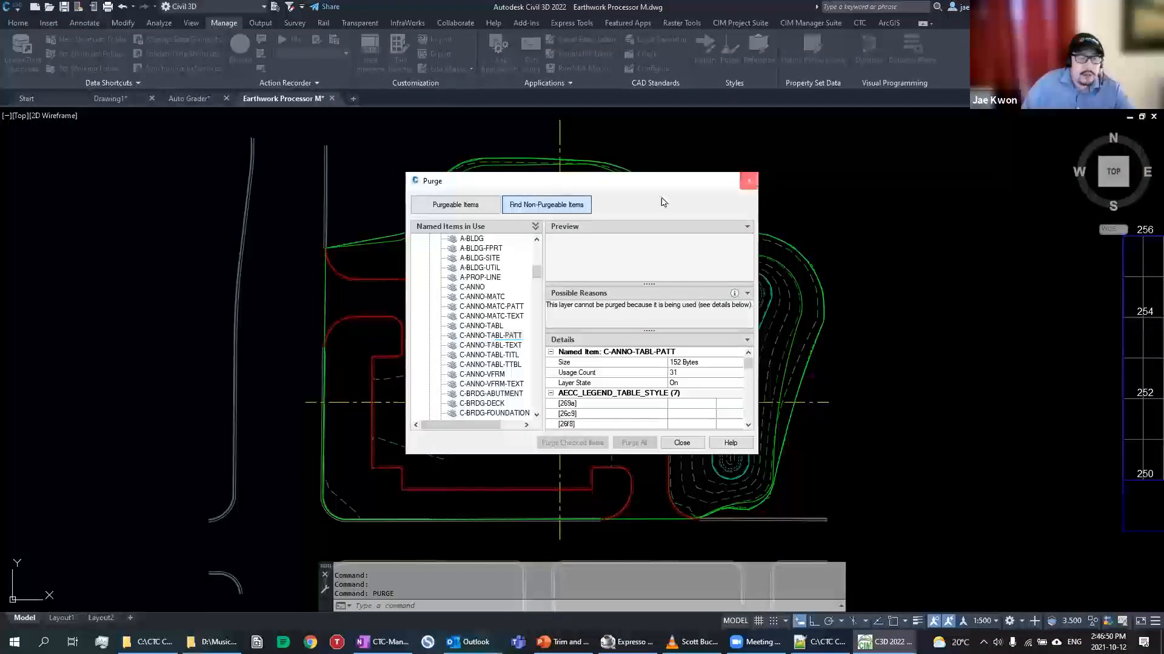
click(749, 180)
Show the Toolspace with the drawing settings and expand the surface styles of Earthwork Processor M
click(20, 23)
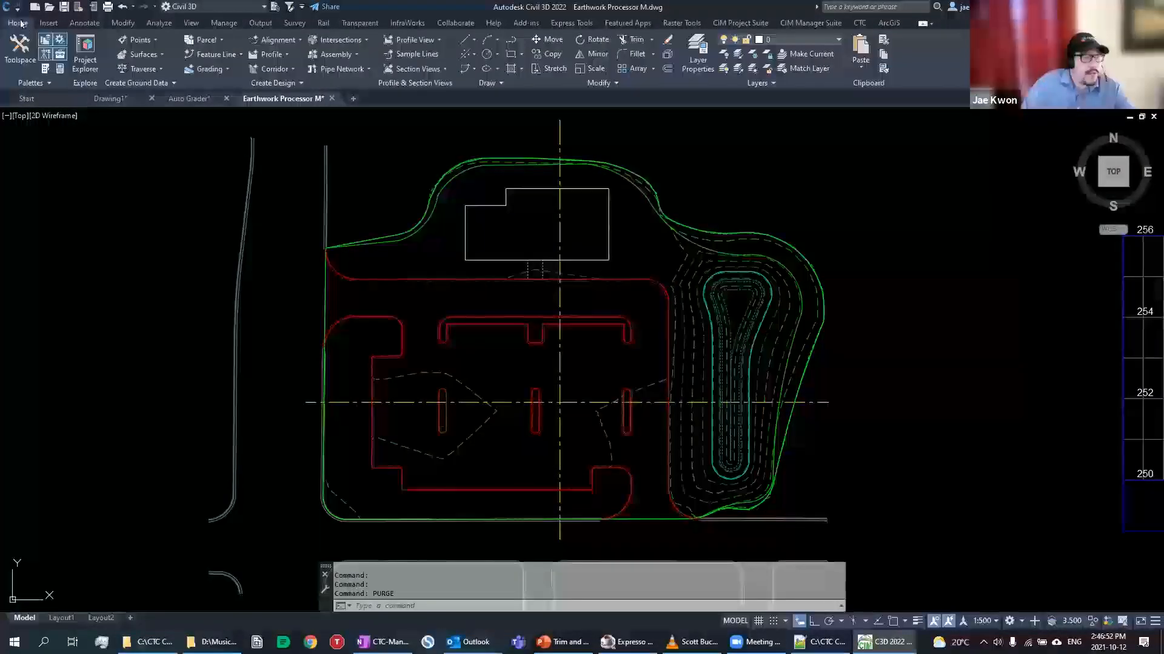
click(20, 48)
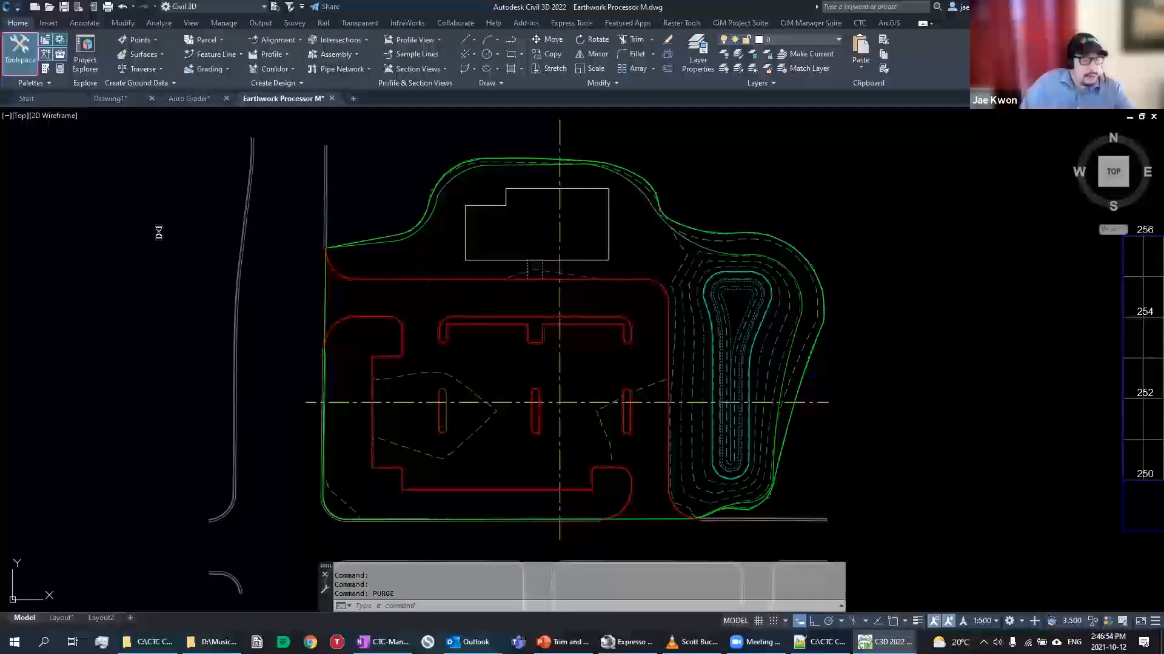
click(172, 230)
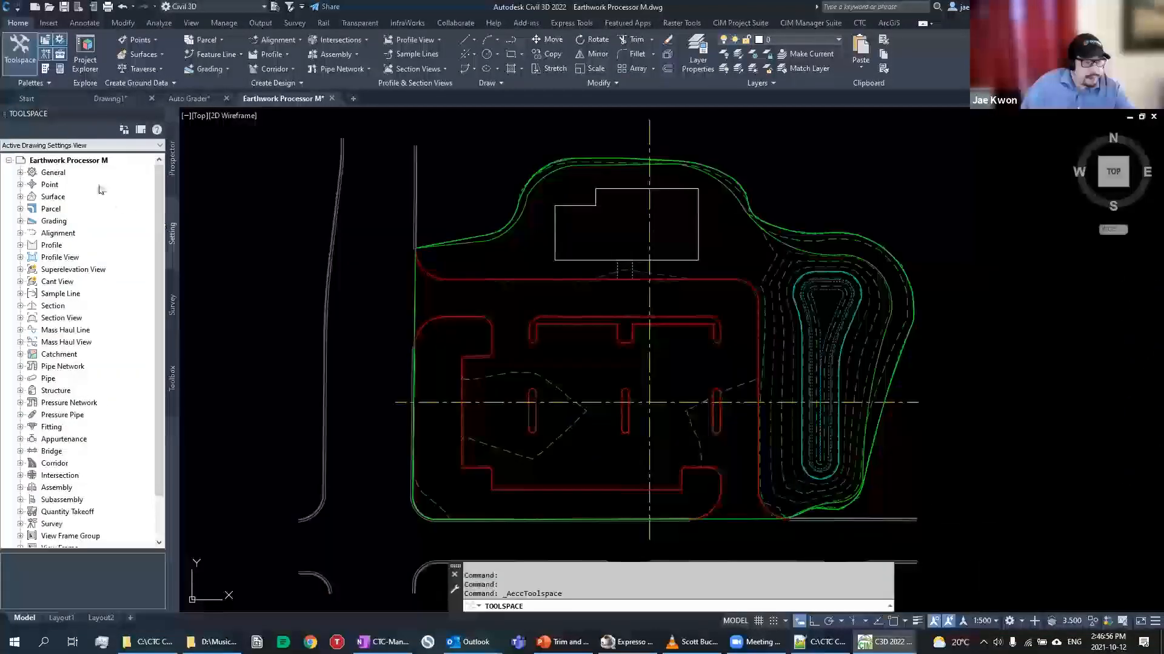
click(20, 196)
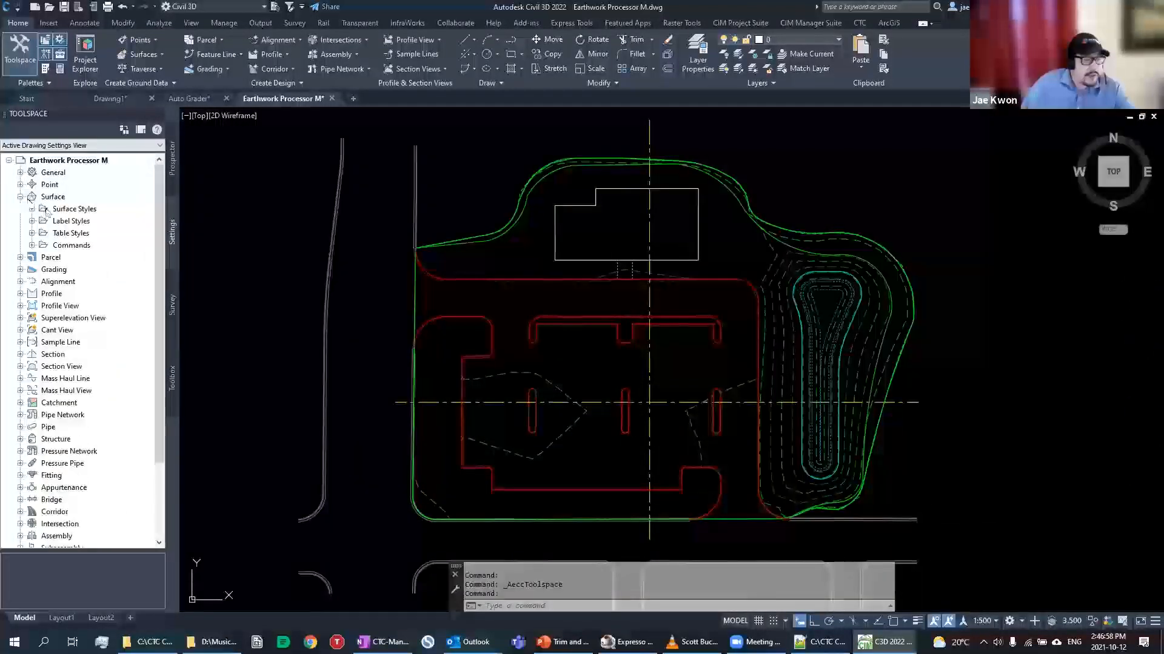
click(31, 208)
Open the surface style Contours 1m and 5m (Background), review the layers assigned to its display components, and close it
right_click(104, 260)
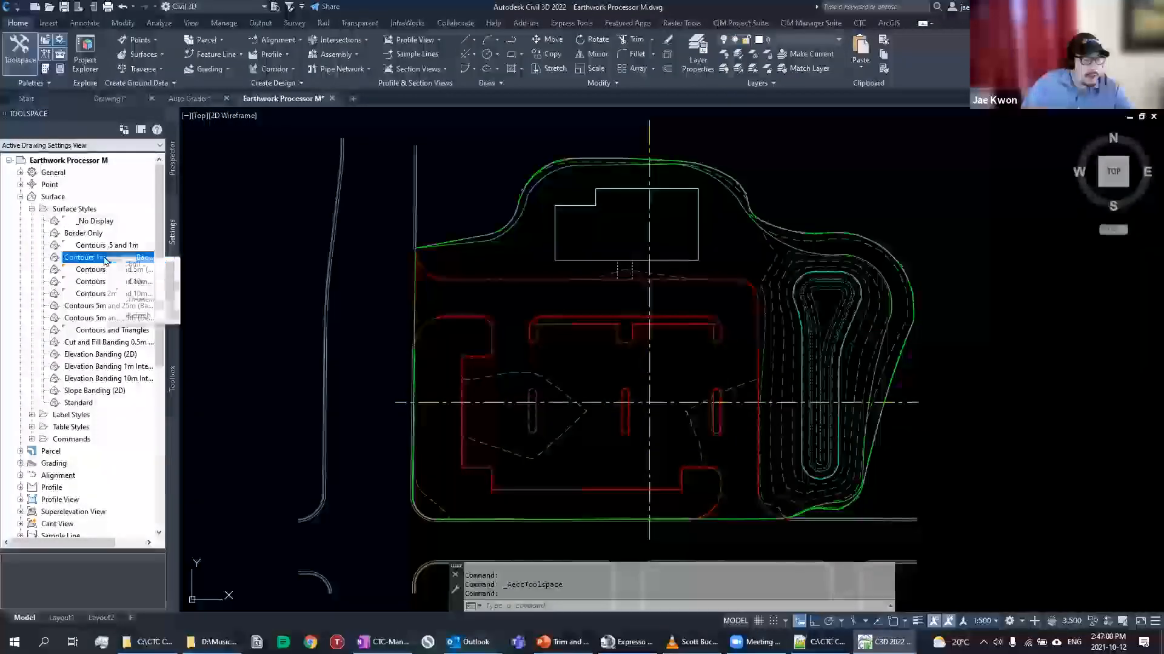
click(285, 365)
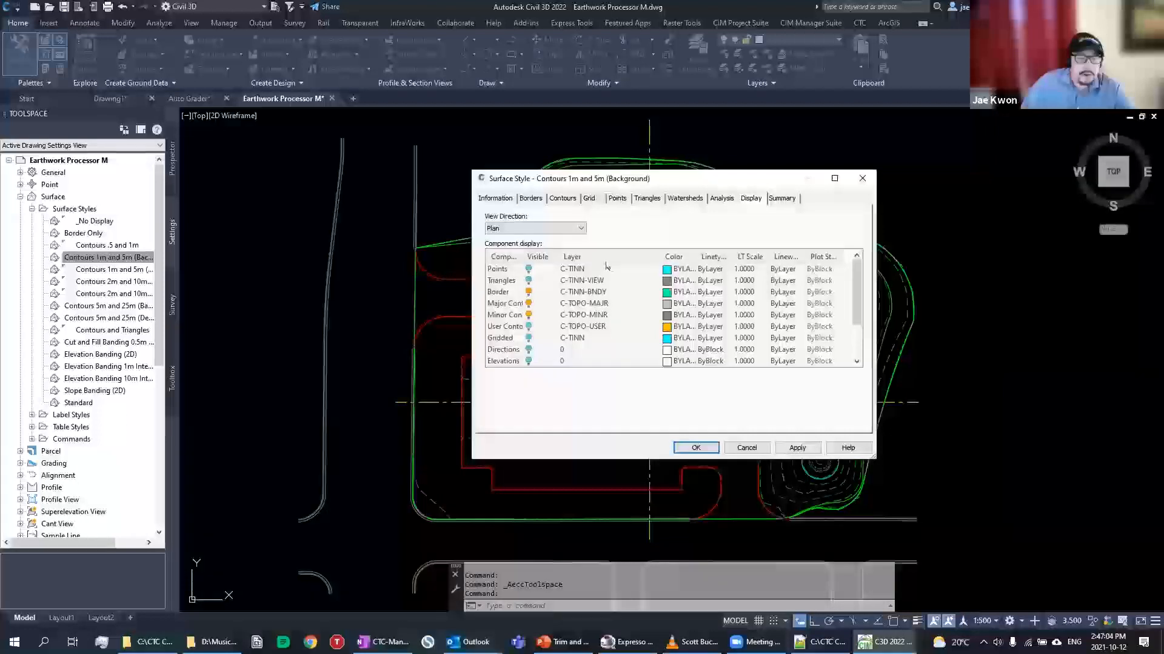
drag(715, 182, 615, 195)
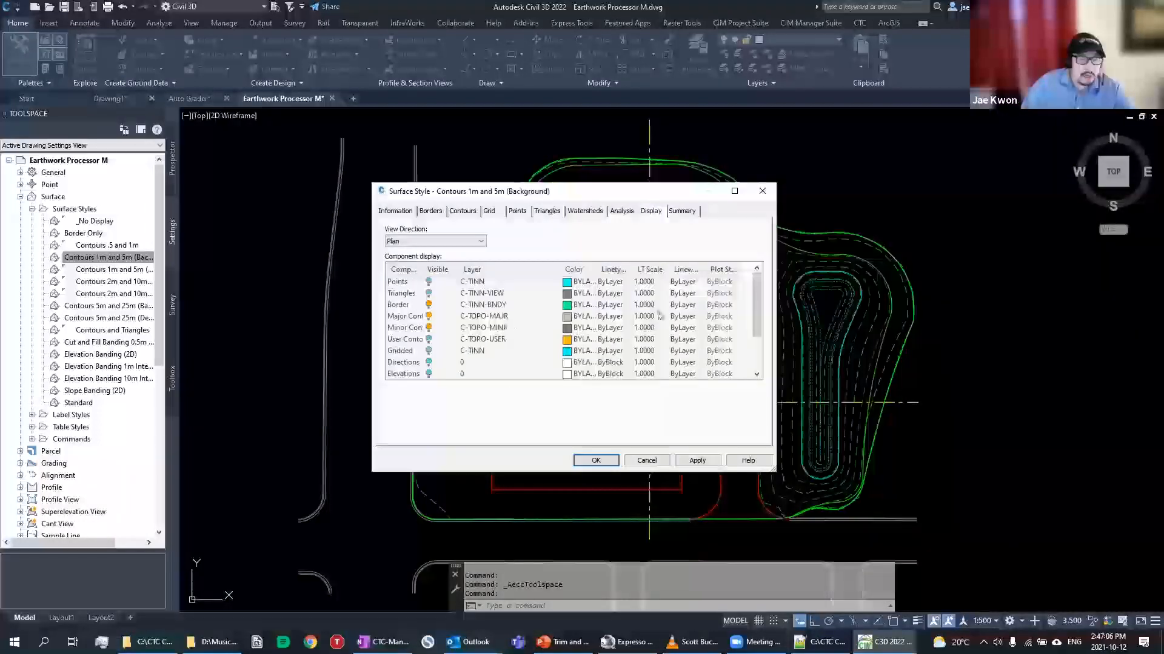
drag(422, 269, 434, 269)
scroll(507, 319, down, 2)
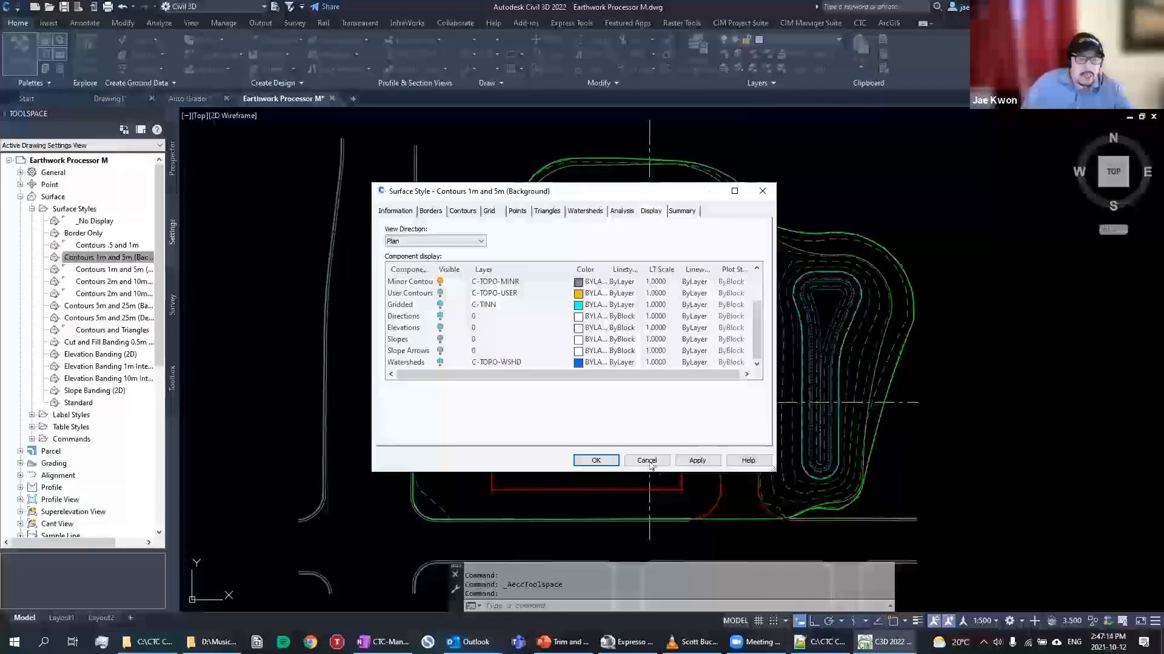
click(596, 461)
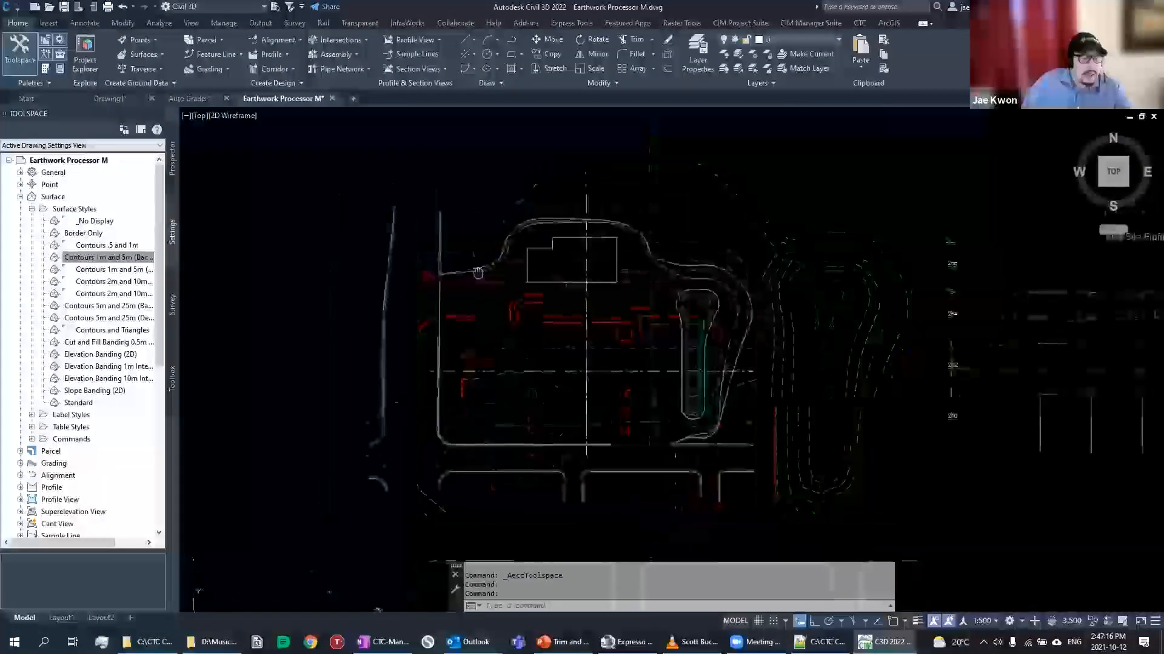
Start the Template Tracker from the CIM Manager Suite and enlarge its window to show more layers
scroll(488, 260, up, 2)
middle_drag(532, 306, 523, 283)
scroll(515, 236, down, 2)
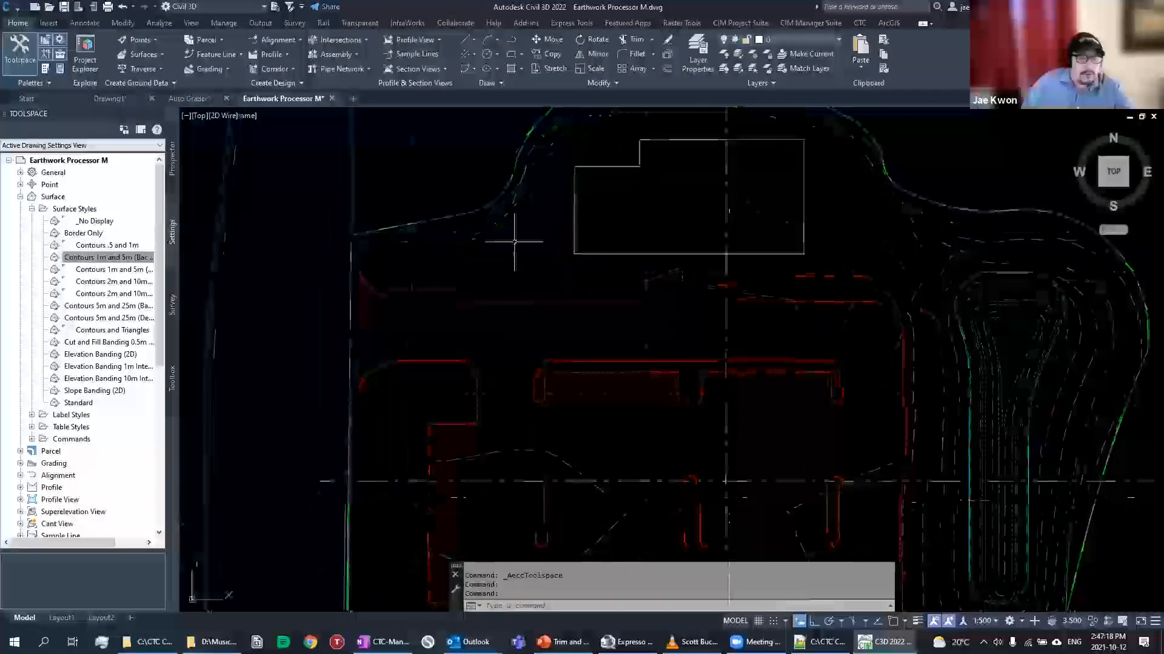
click(804, 22)
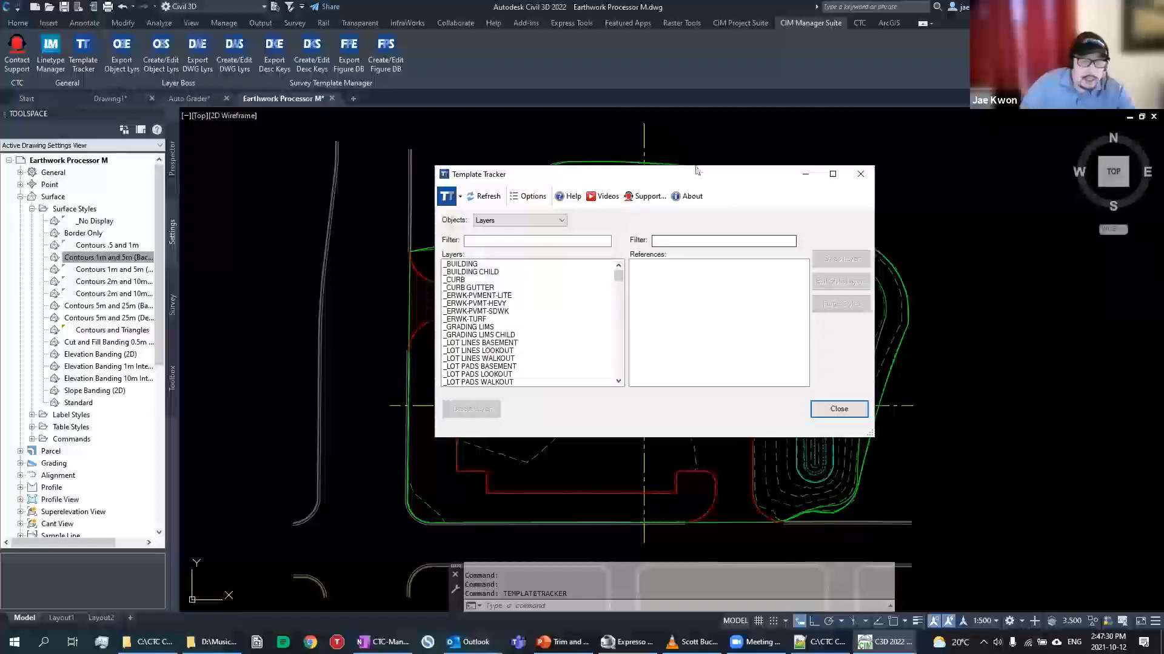
drag(699, 175, 679, 145)
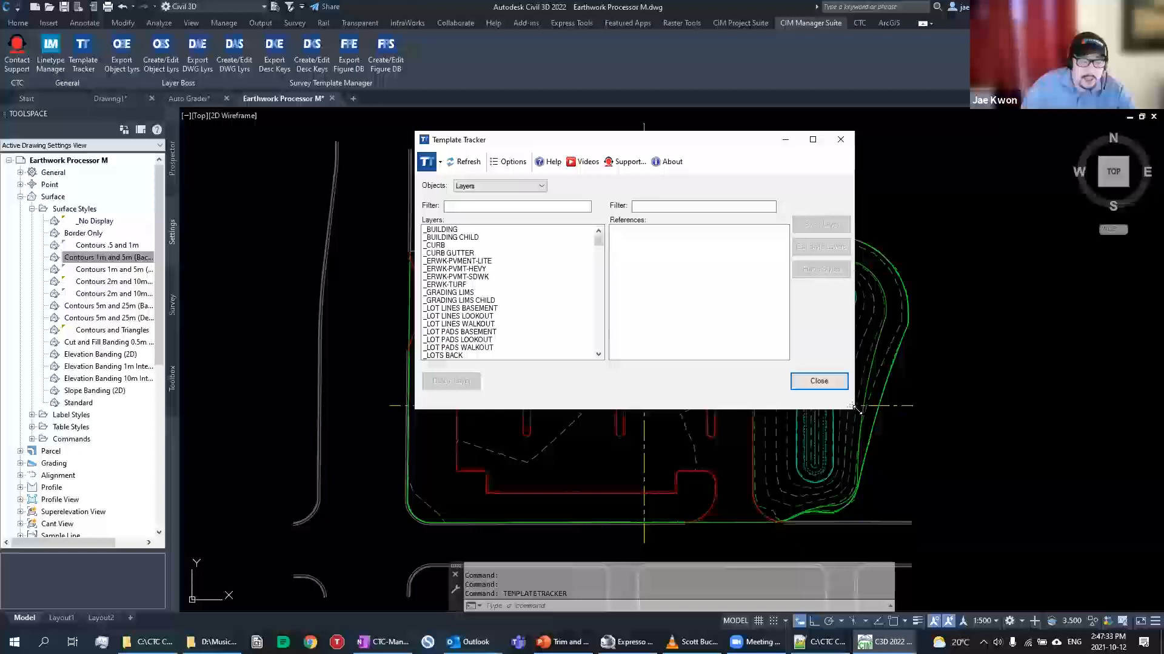
drag(856, 410, 861, 567)
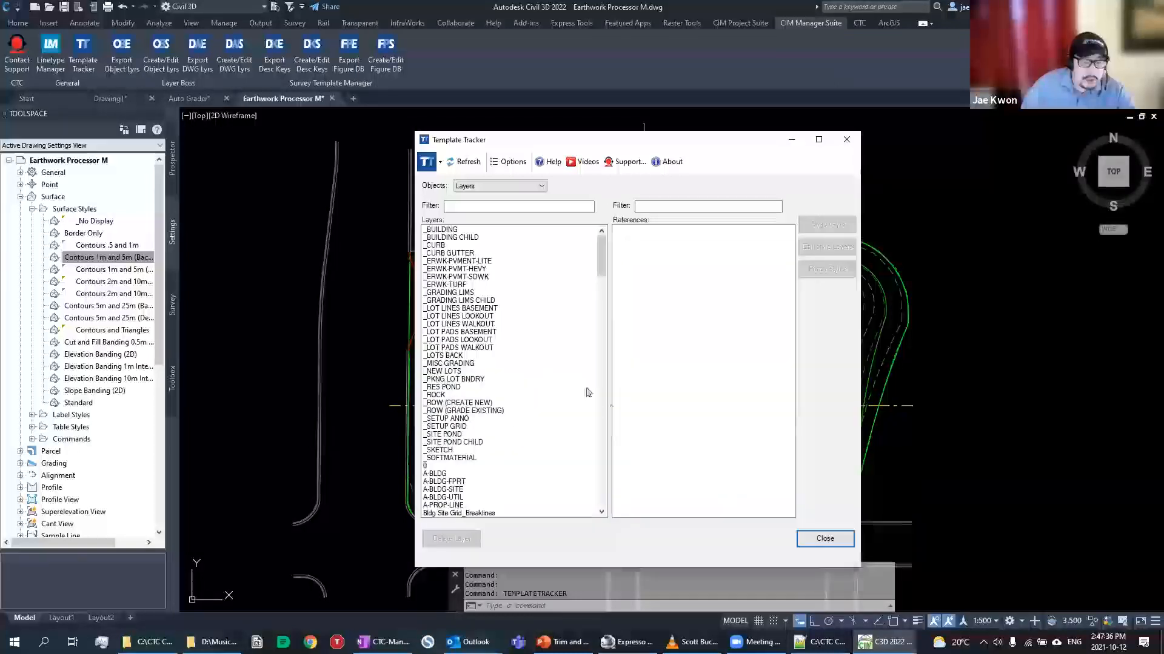
Keep Layers as the tracked object type and list the references of layer C-ANNO-TABL-PATT
click(498, 188)
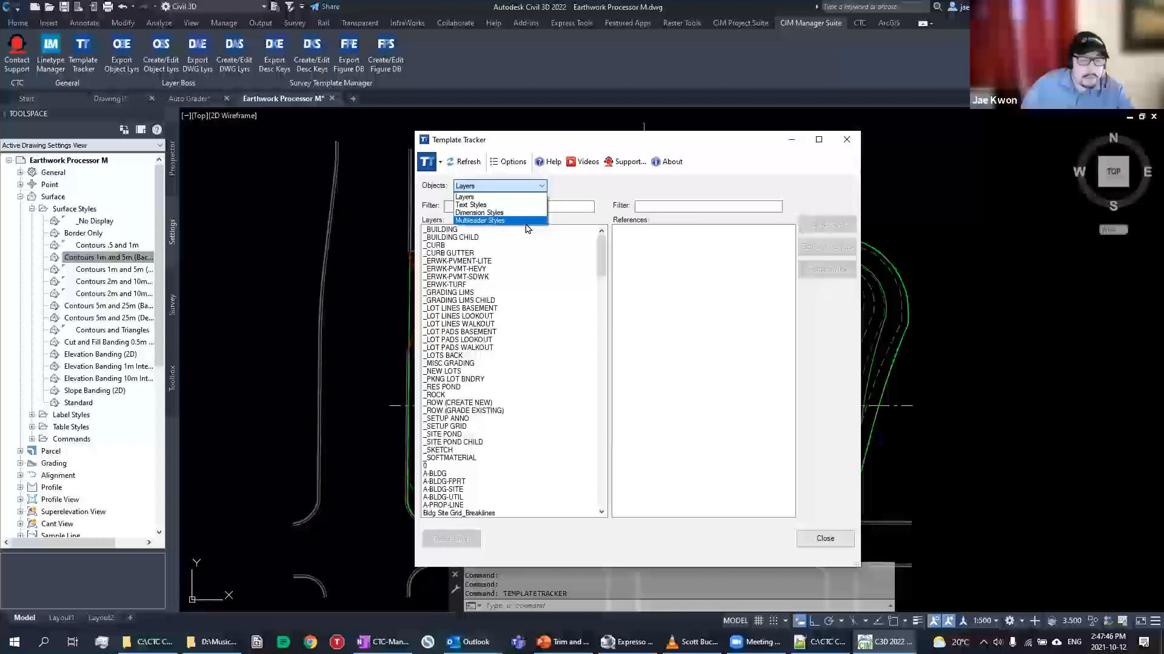
click(468, 204)
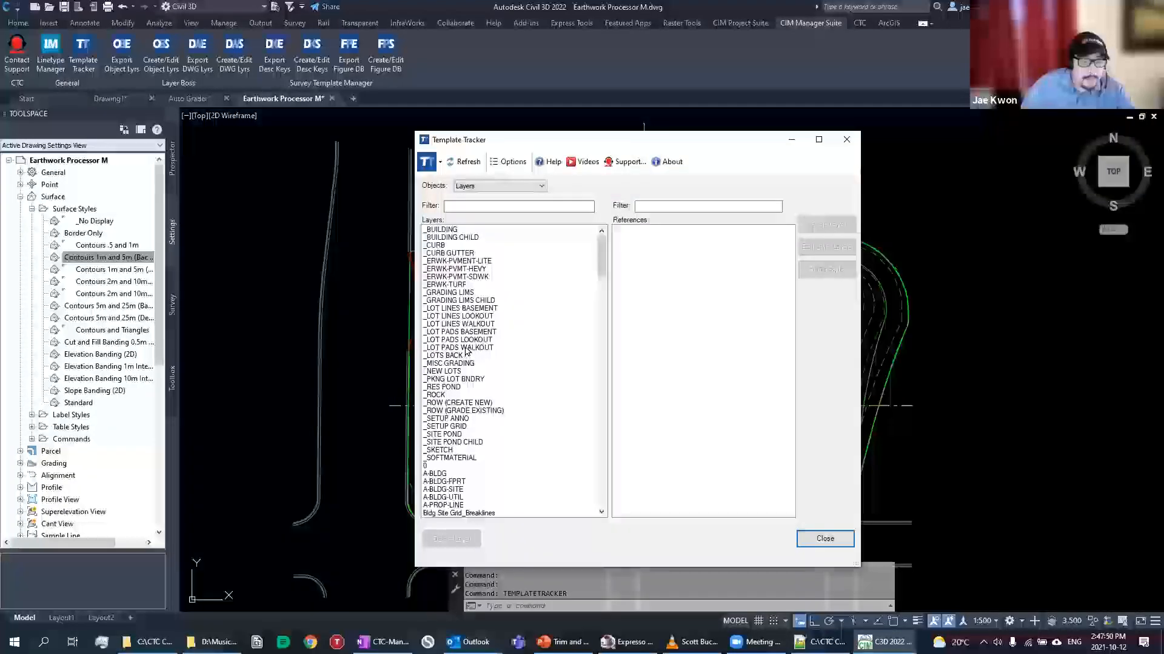
scroll(466, 350, down, 2)
scroll(466, 350, down, 7)
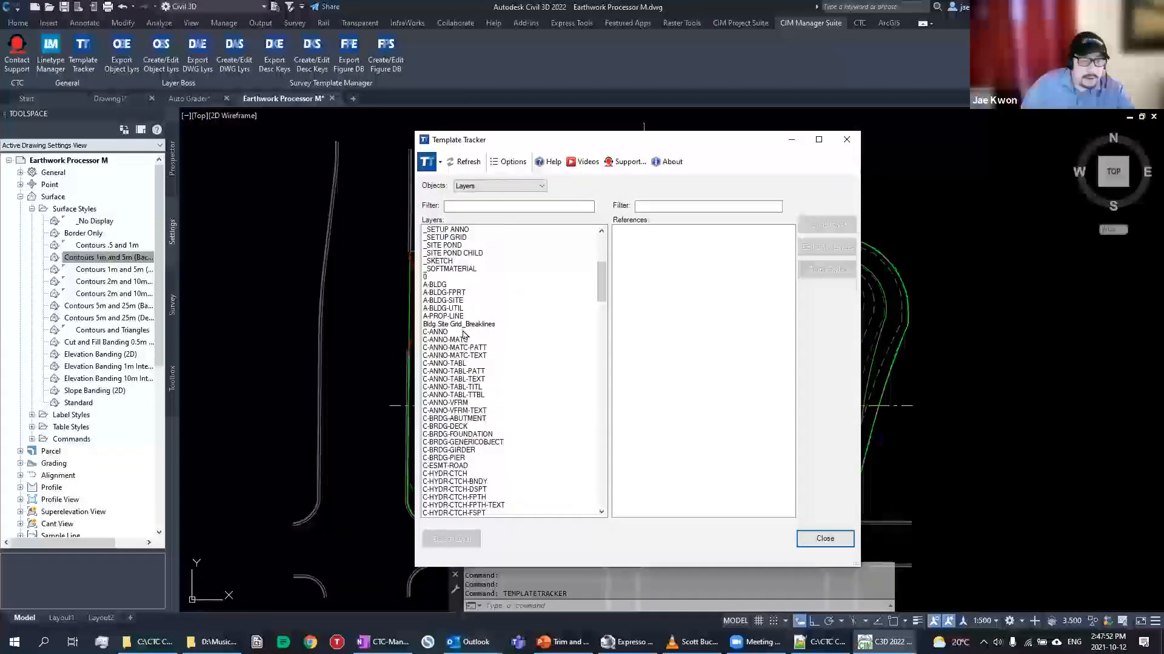
scroll(463, 327, down, 1)
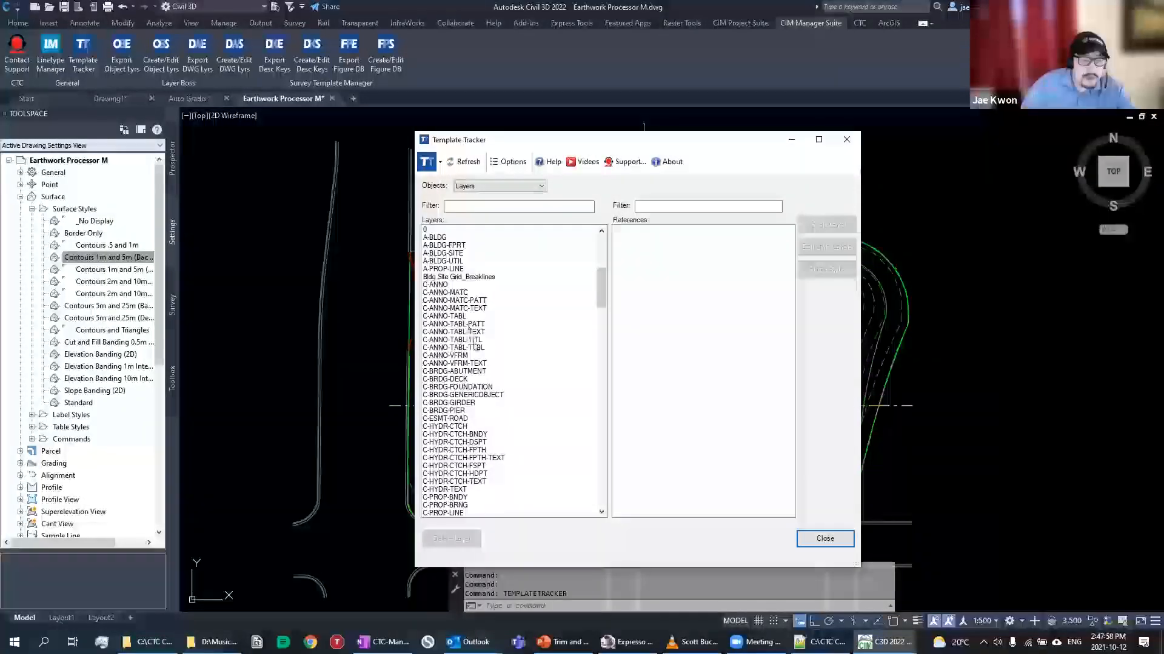
click(454, 317)
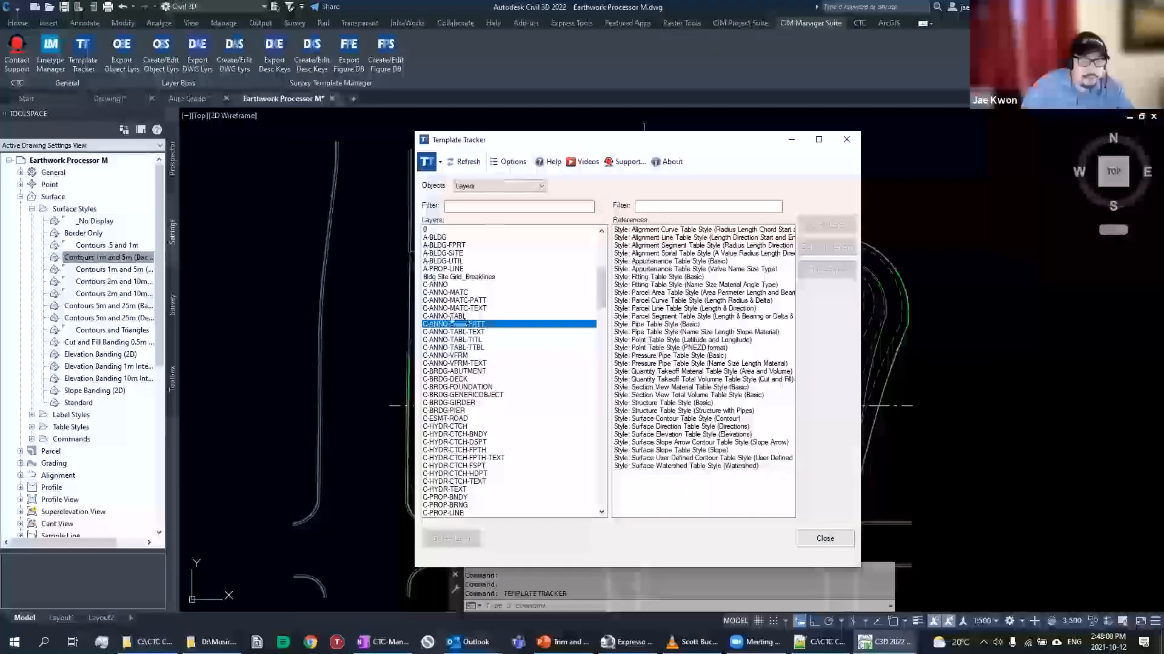
click(458, 324)
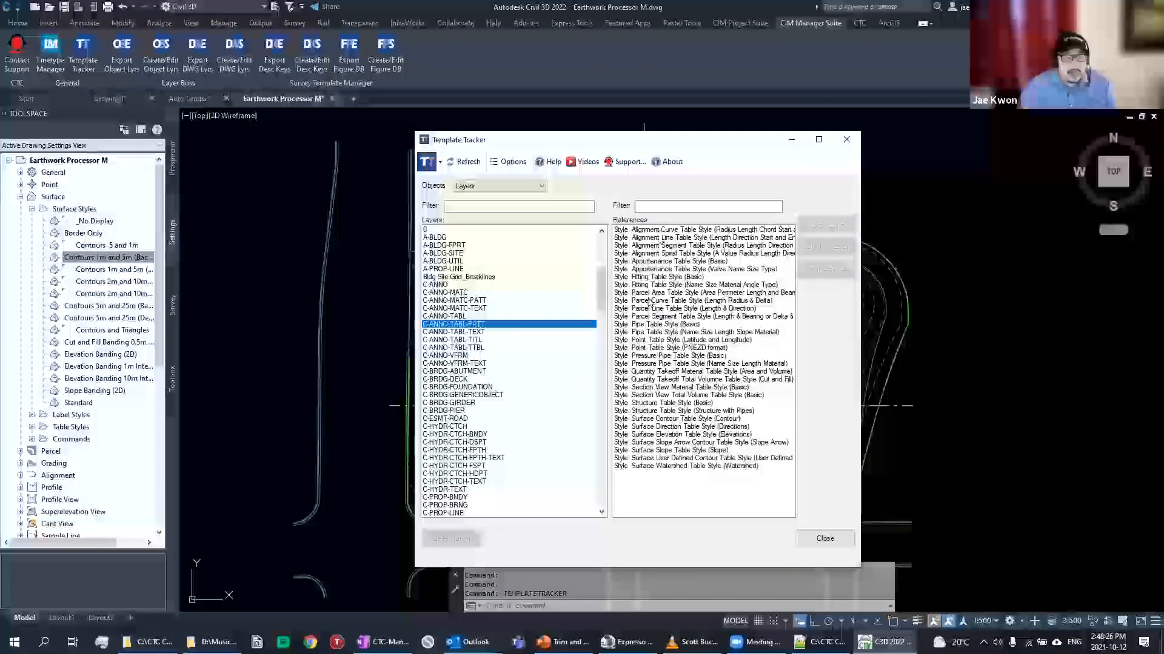
Inspect the layers assigned to the display components of Fitting Table Style (Basic) in Edit Style Layers, and close the dialog without changes
click(681, 231)
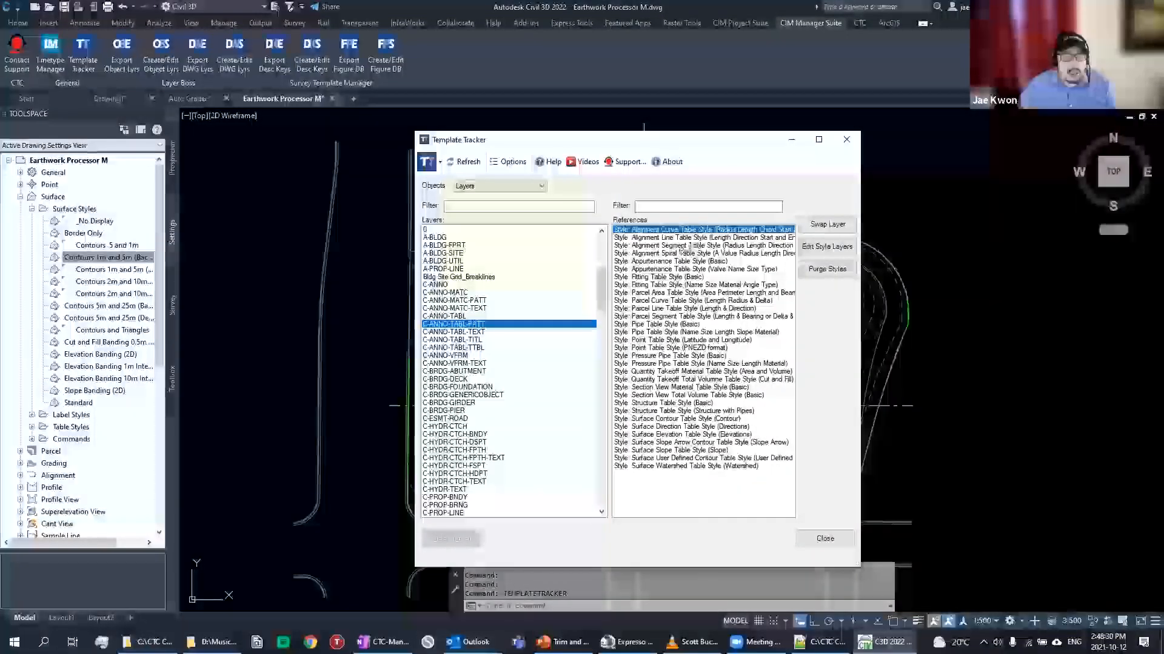
click(678, 246)
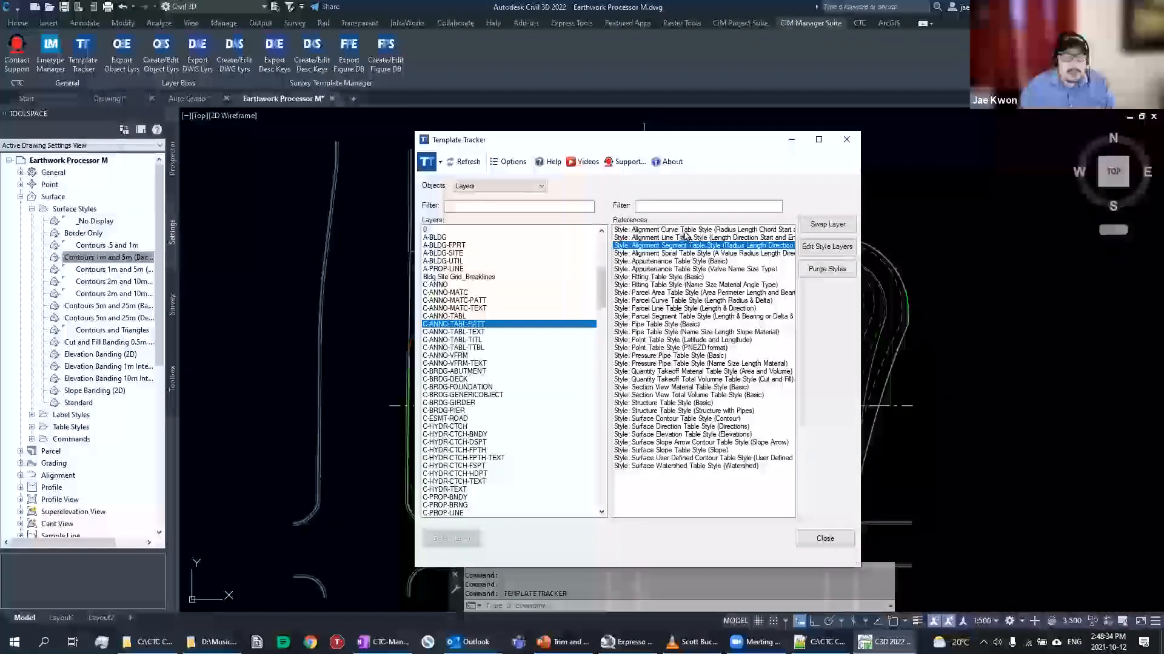
click(679, 230)
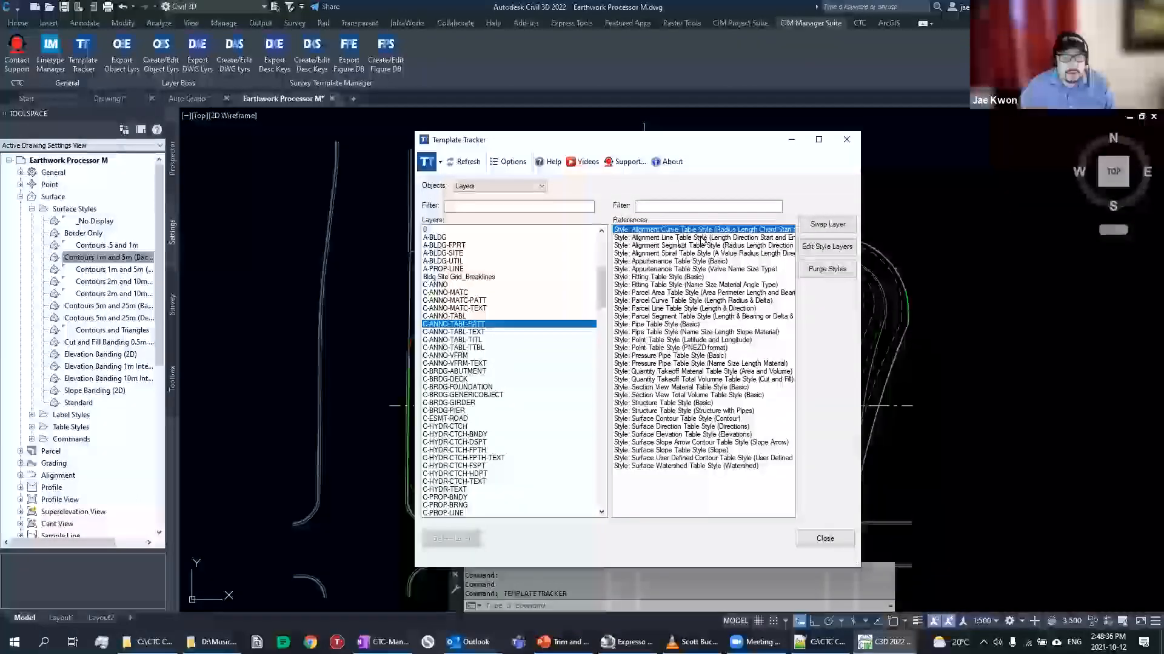
click(677, 277)
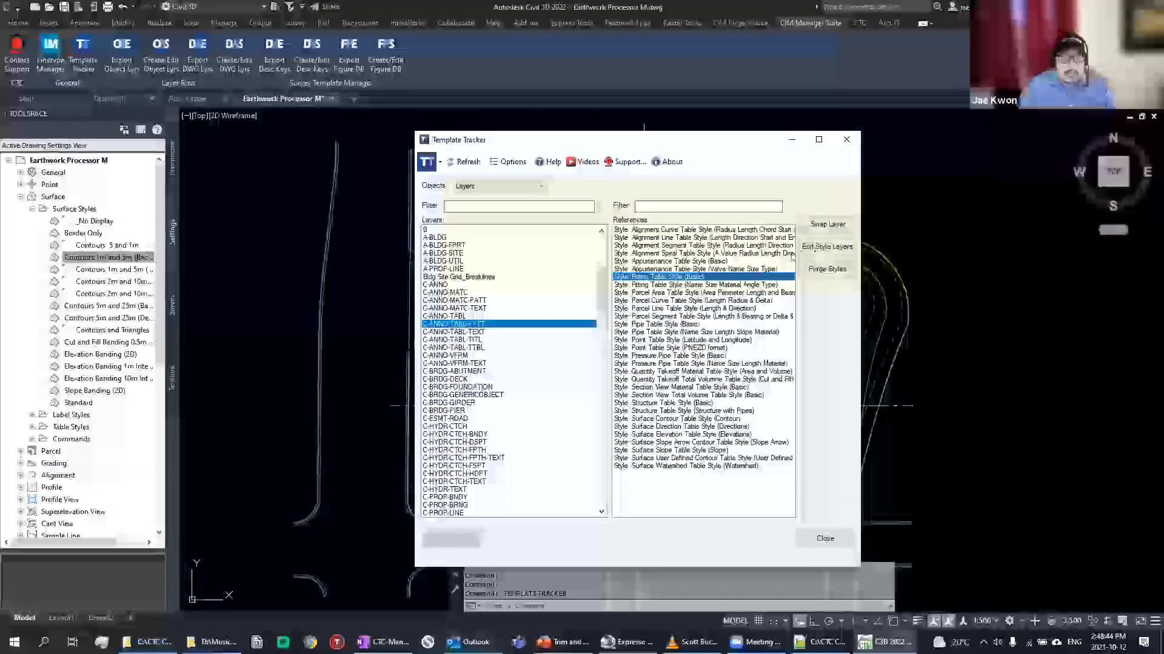
click(828, 247)
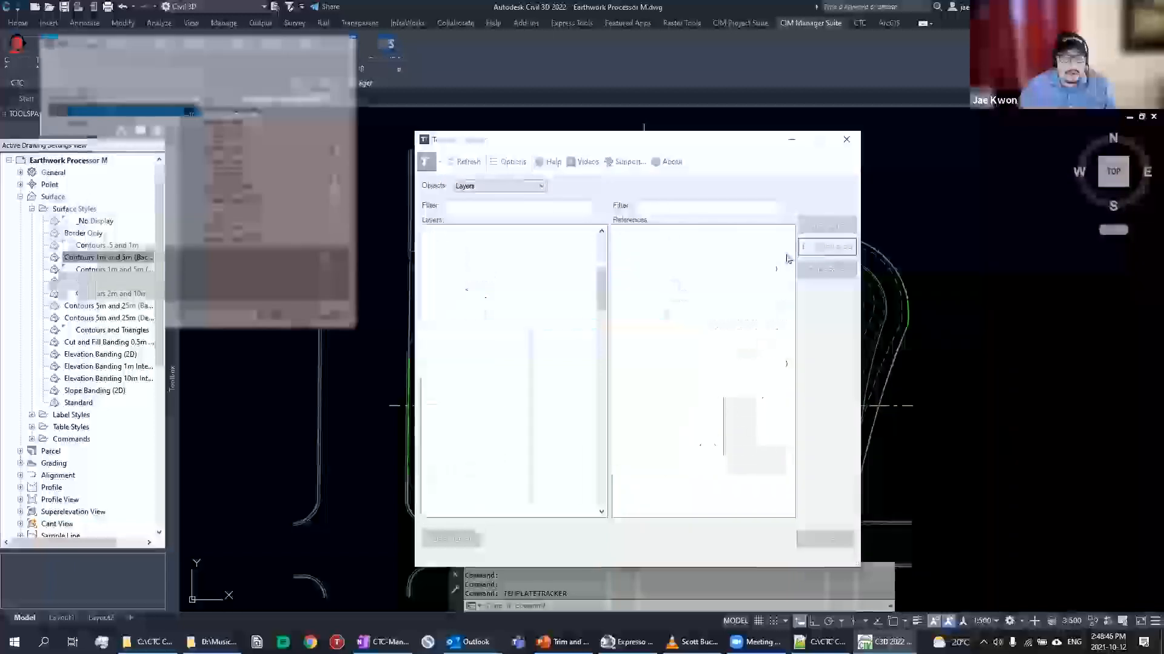
drag(252, 44, 717, 188)
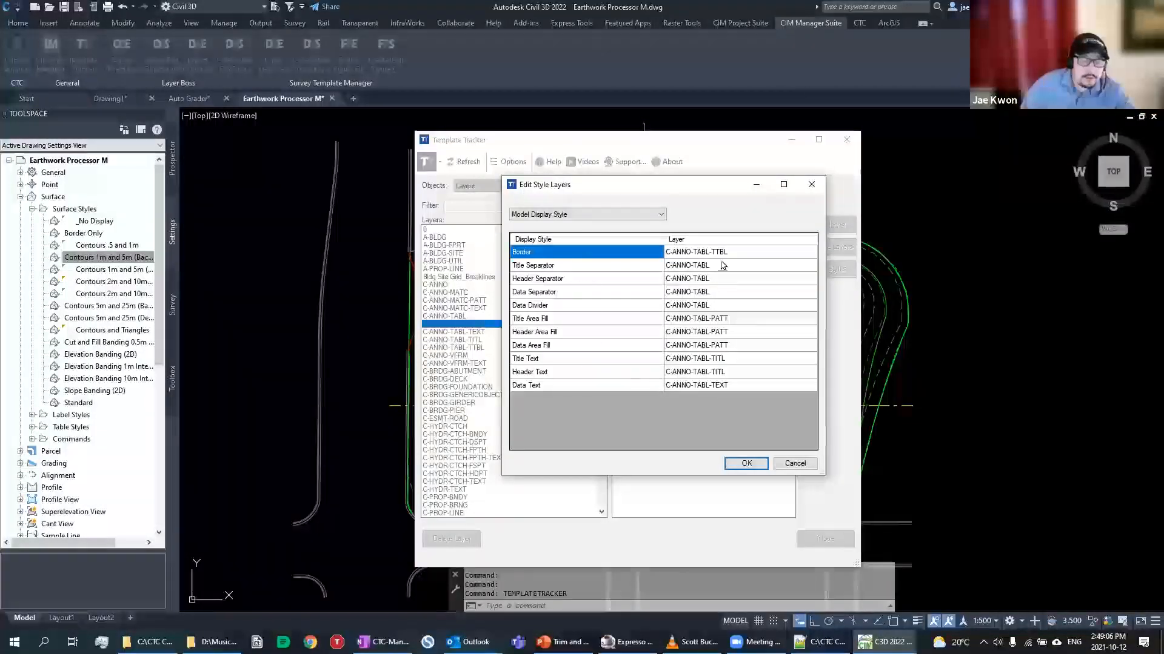
click(818, 190)
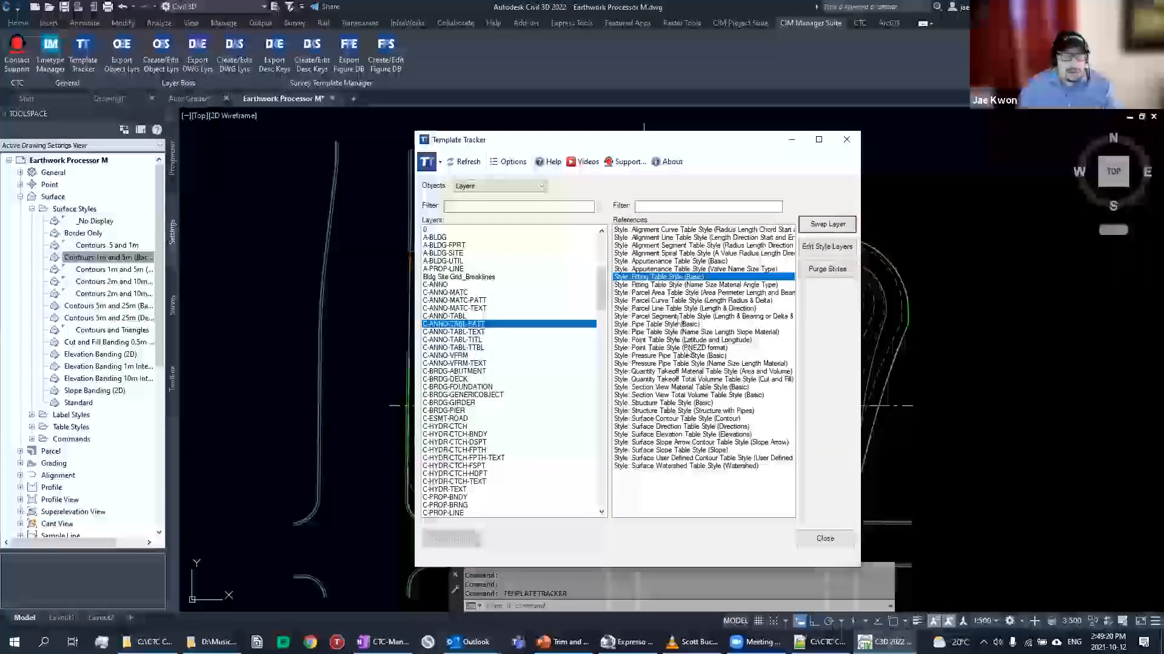
Swap layer C-ANNO-TABL-PATT for C-ANNO in all the referencing table styles, from Alignment Curve Table Style through Surface Watershed Table Style
click(711, 230)
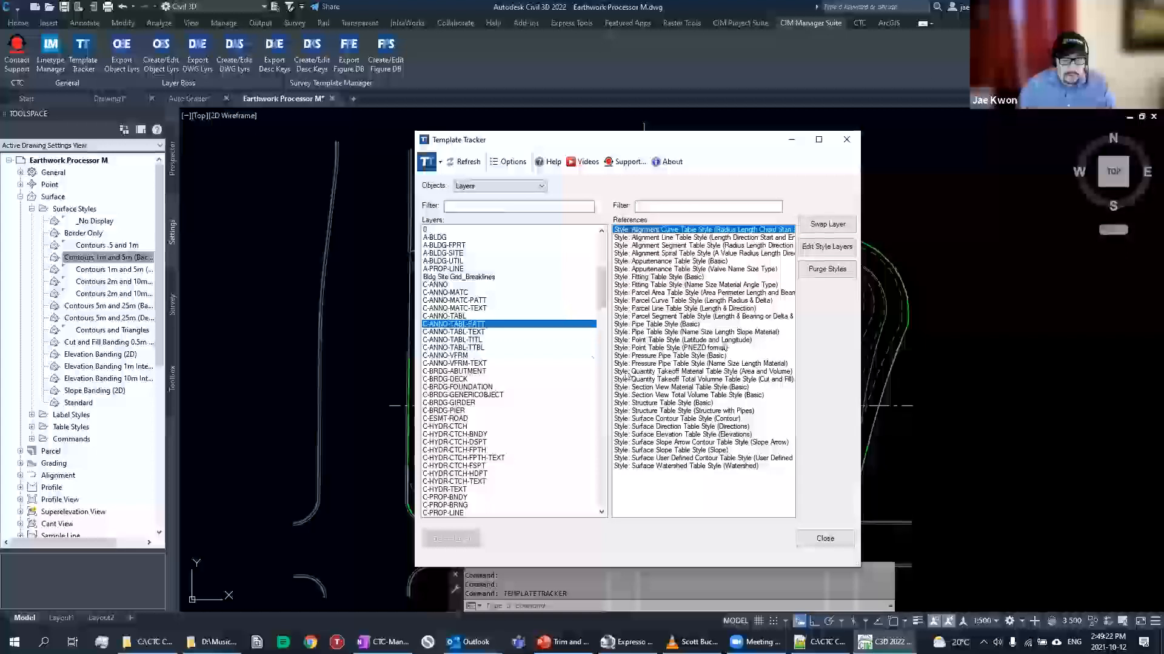
shift+click(701, 466)
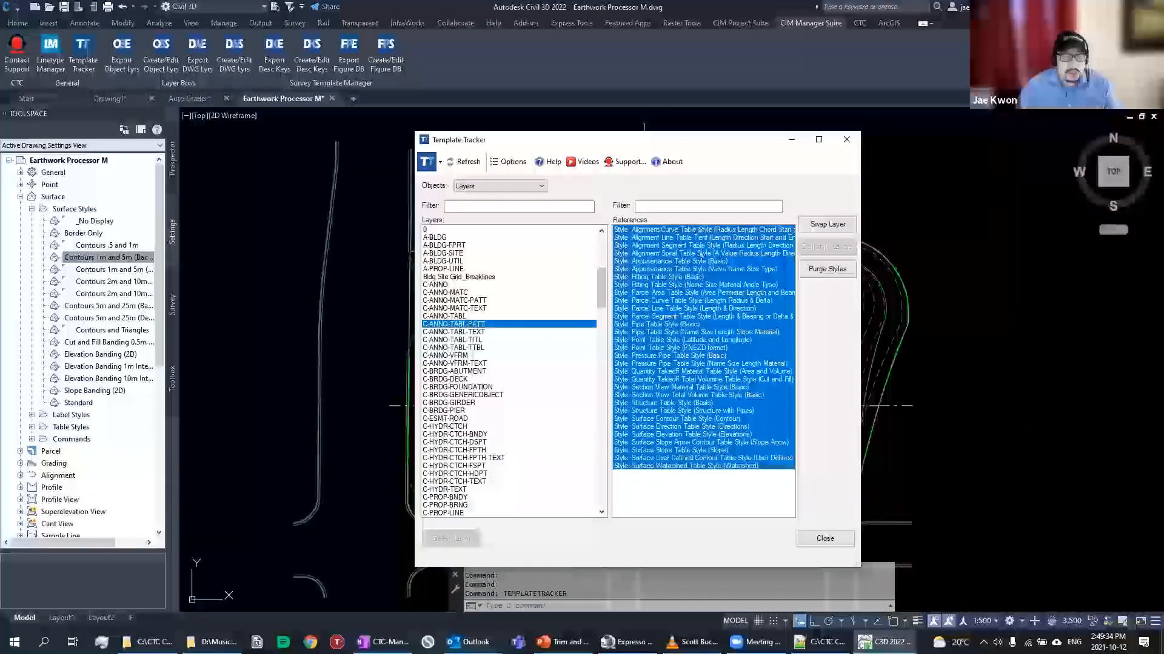
click(828, 224)
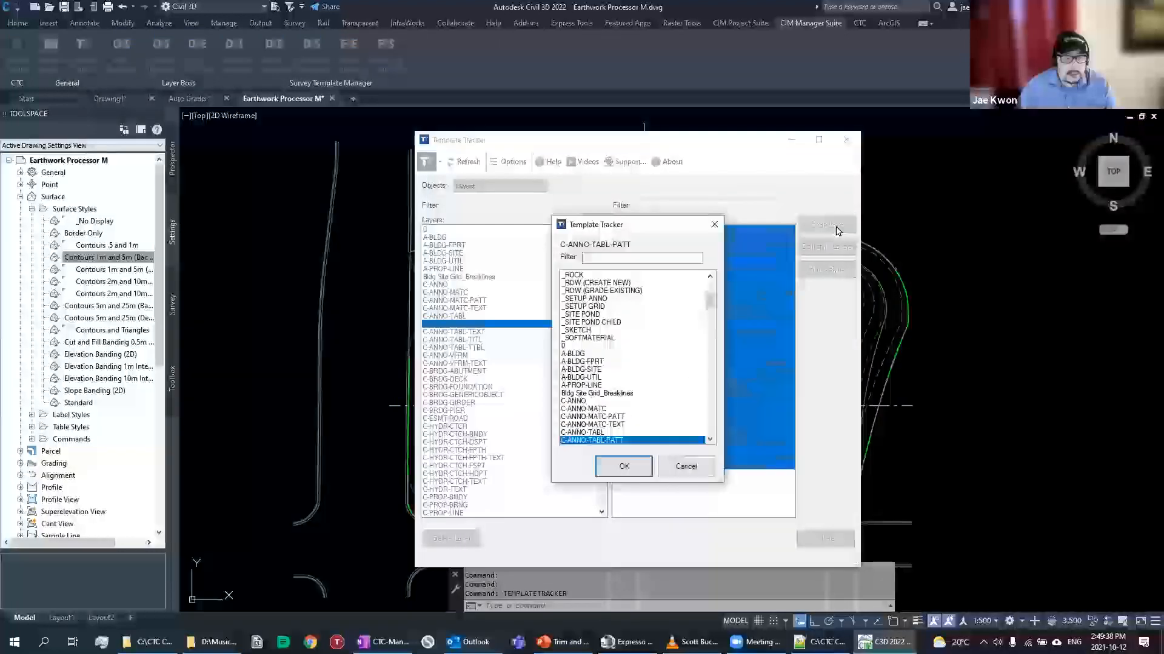
scroll(582, 382, down, 1)
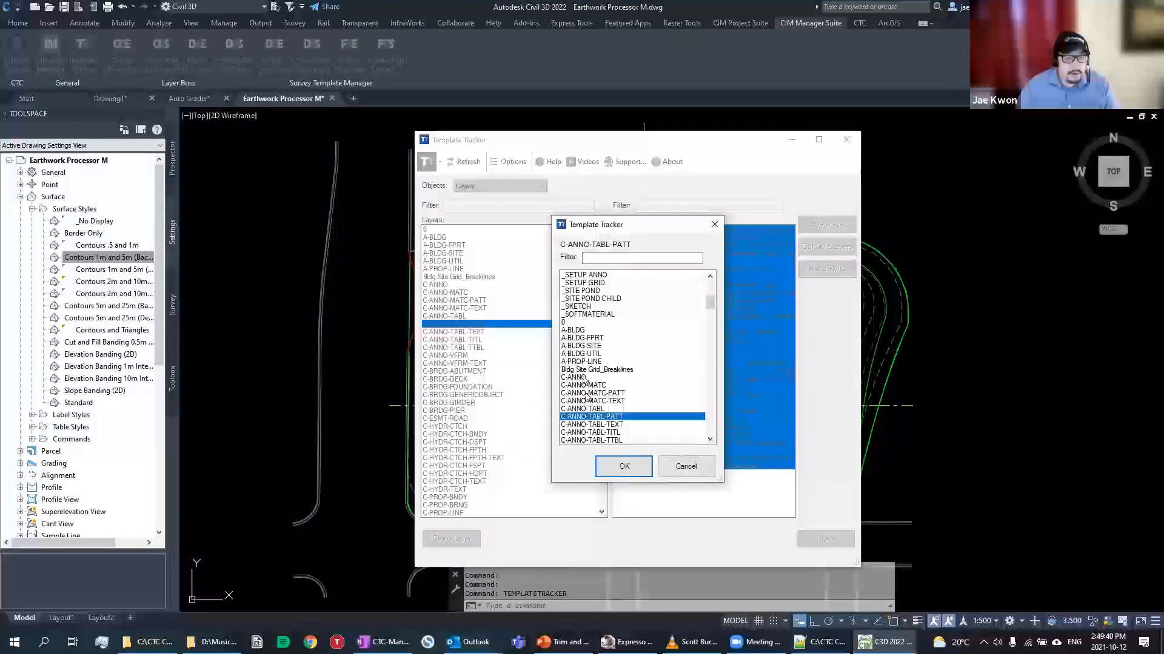
click(582, 378)
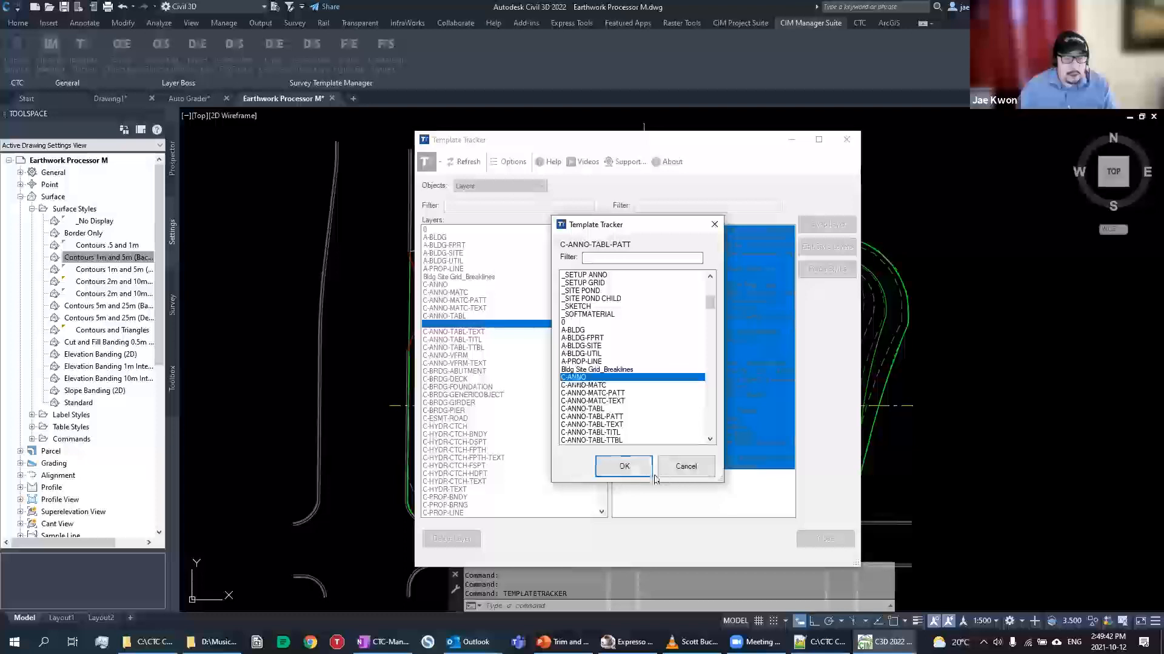
click(623, 468)
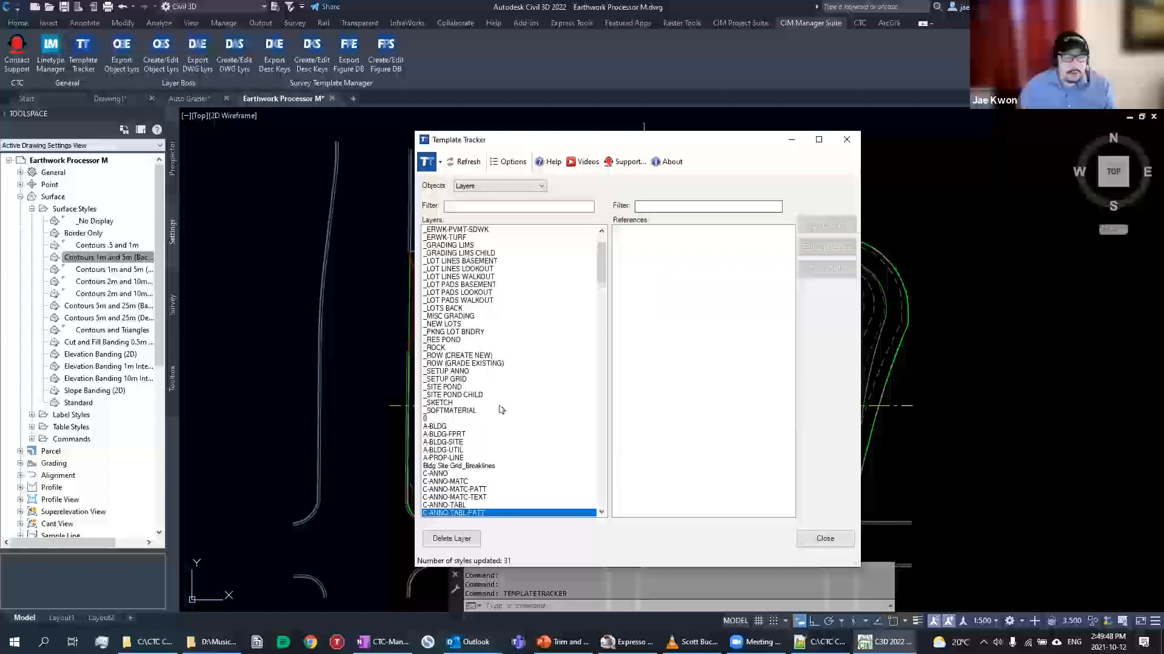
Delete the layer C-ANNO-TABL-PATT and close the Template Tracker
scroll(501, 411, down, 2)
scroll(500, 412, down, 2)
click(447, 412)
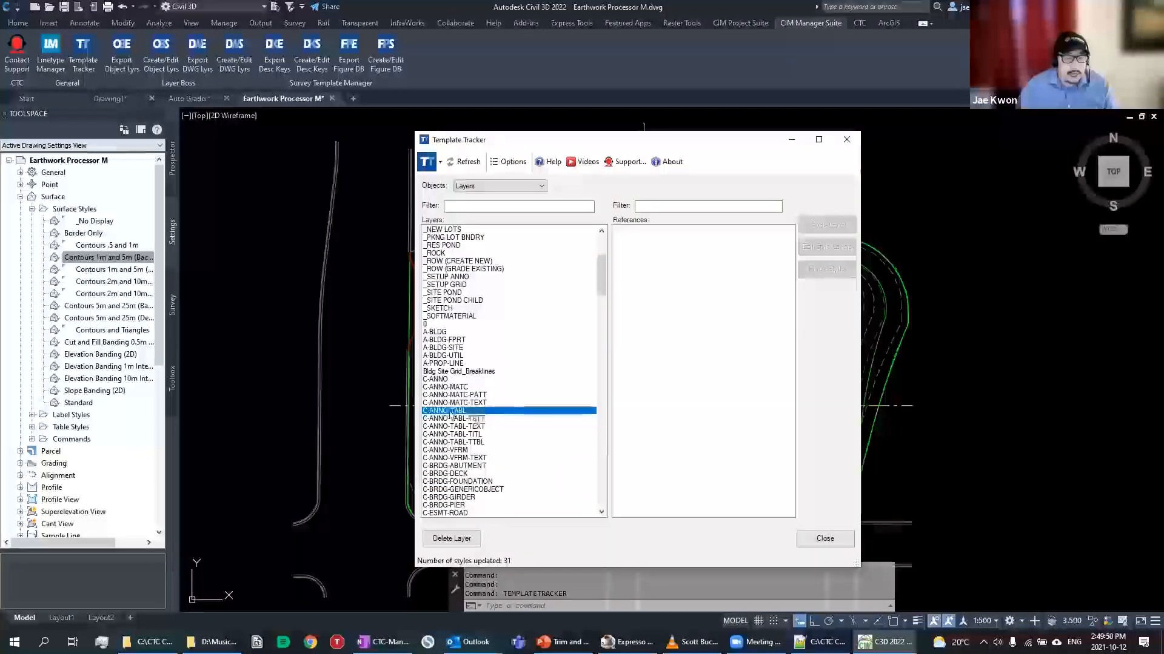
click(461, 420)
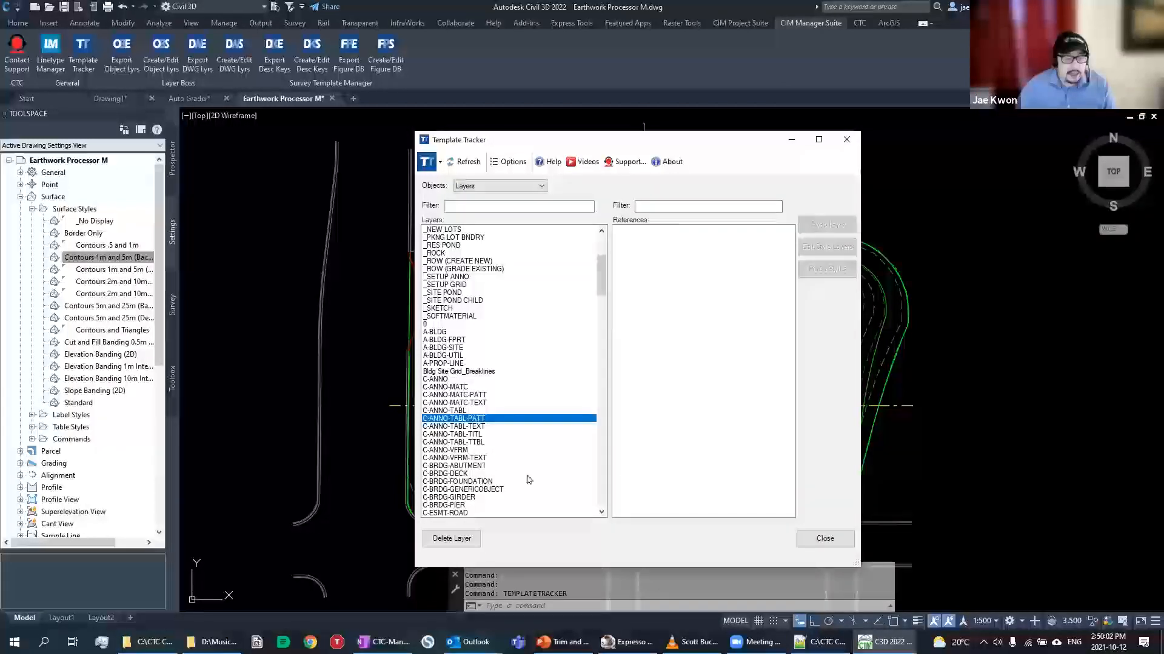
click(441, 540)
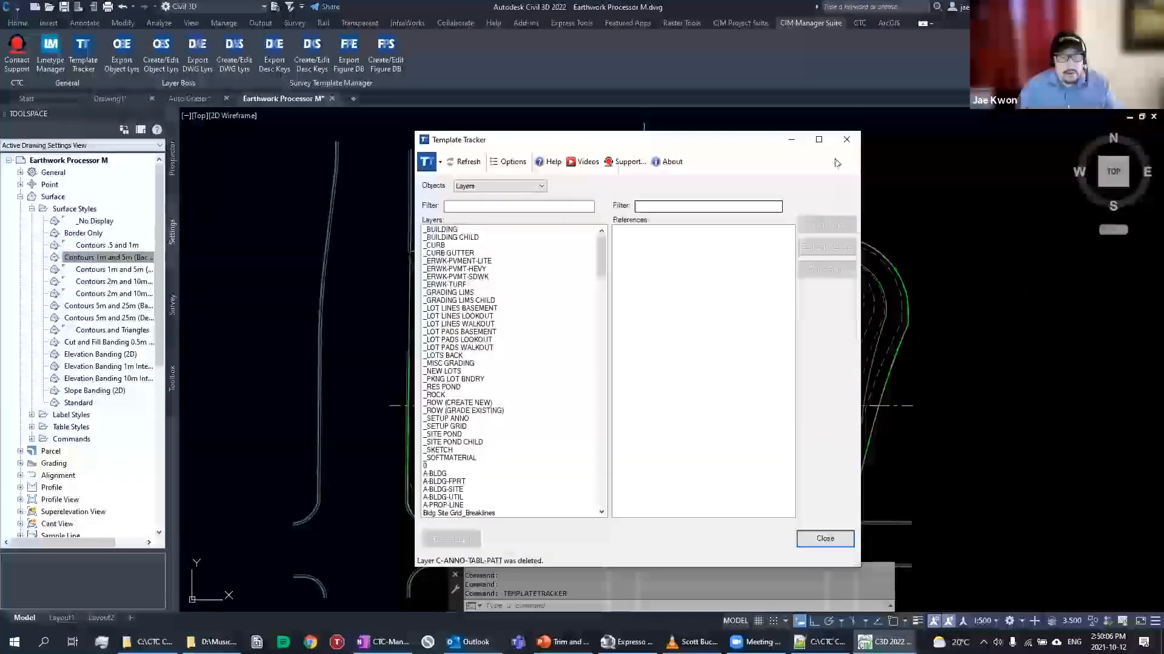
click(846, 140)
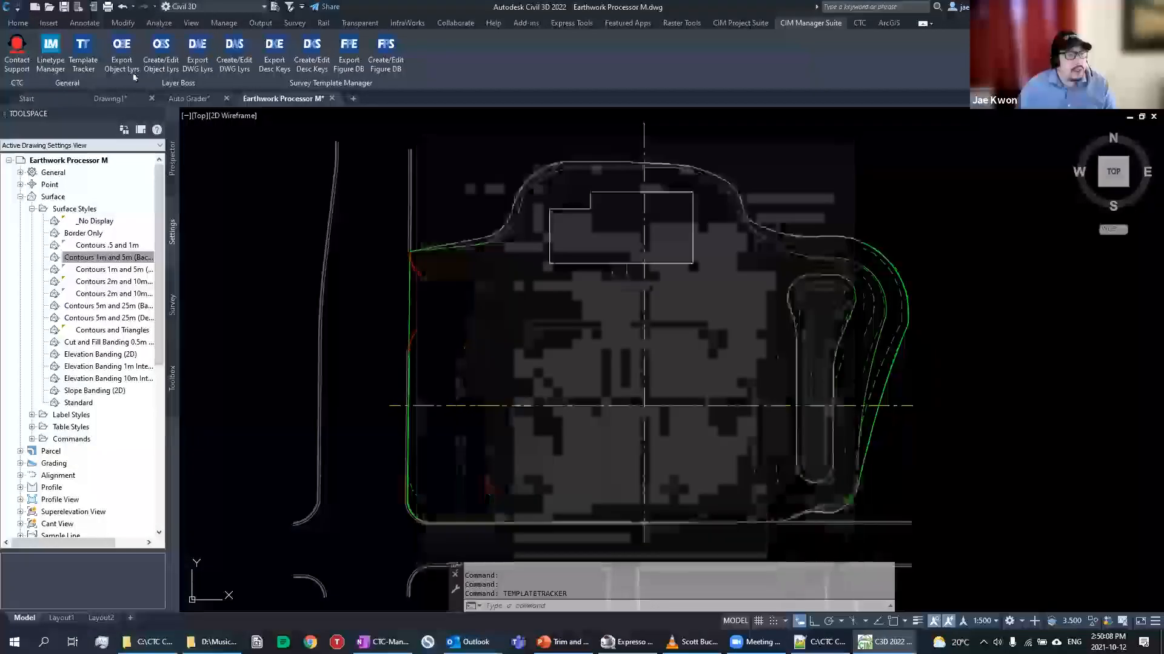
Open the Layer Properties Manager over the drawing and check the C-ANNO layers for C-ANNO-TABL-PATT
click(19, 23)
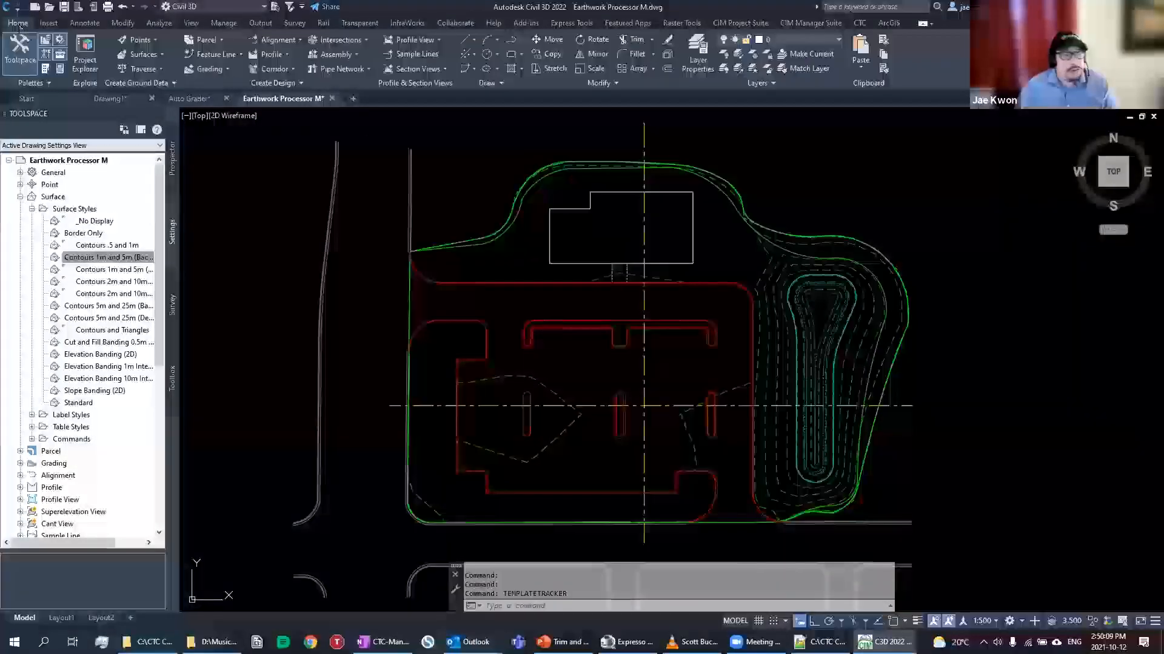
click(699, 59)
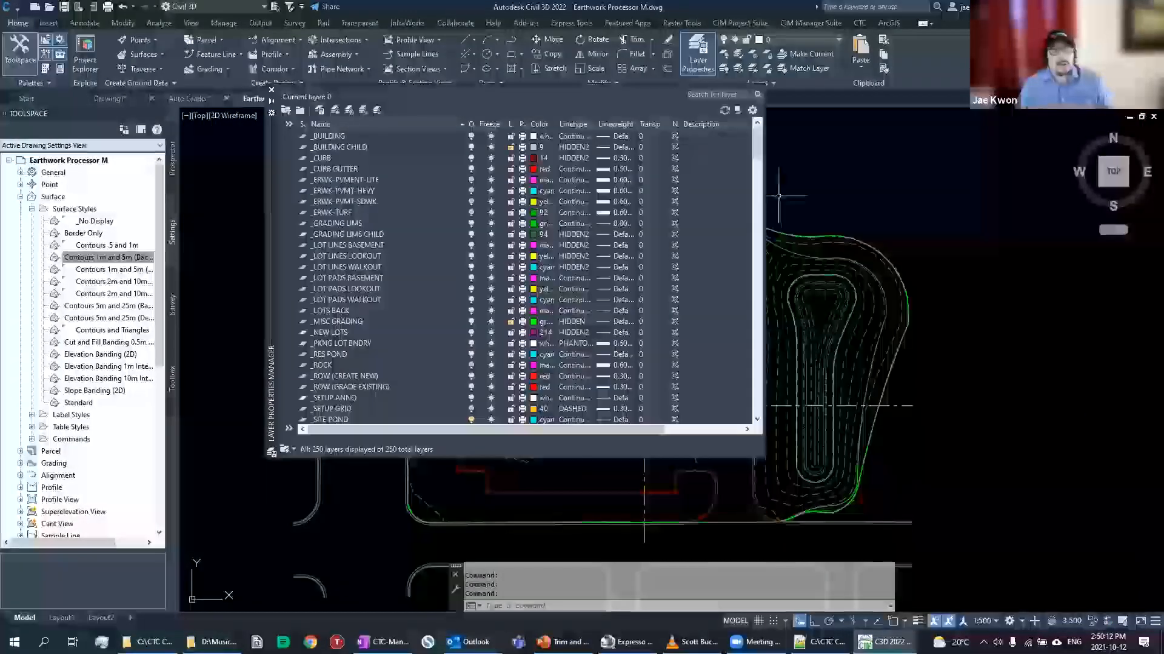
drag(274, 257, 338, 355)
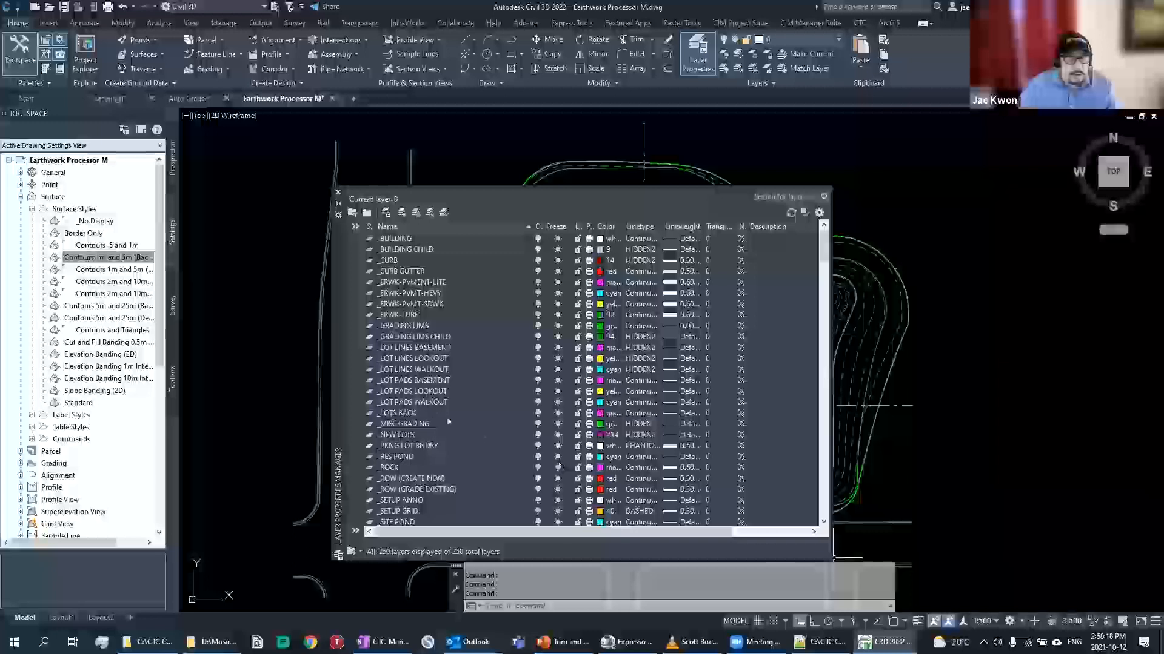
scroll(394, 335, down, 10)
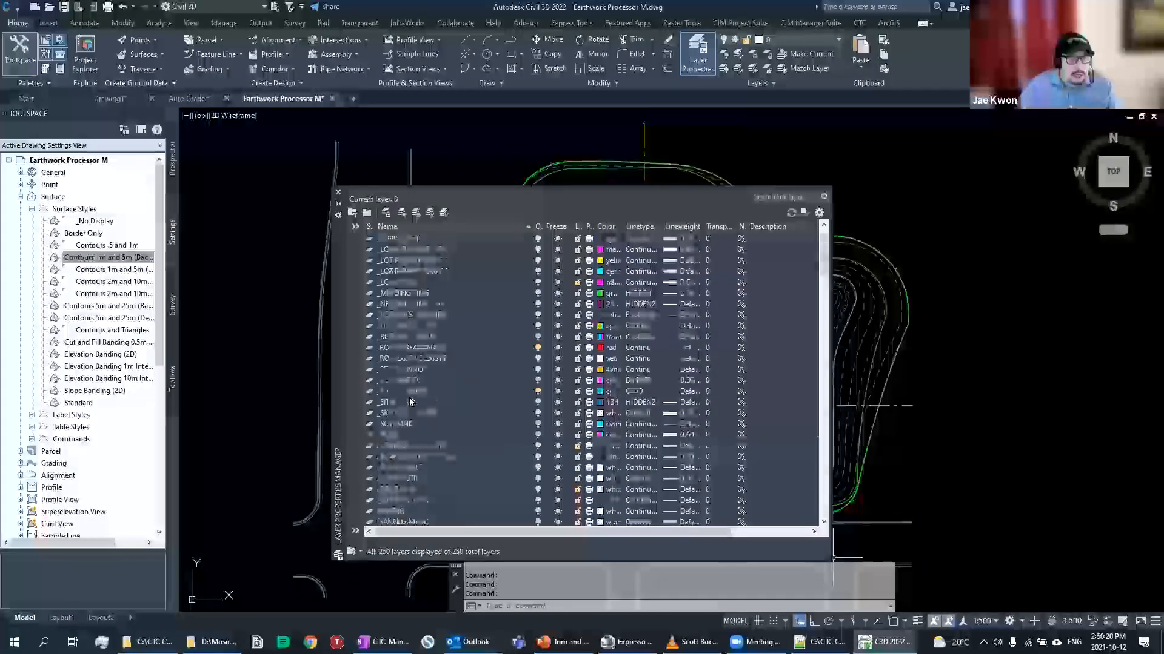
scroll(412, 402, down, 3)
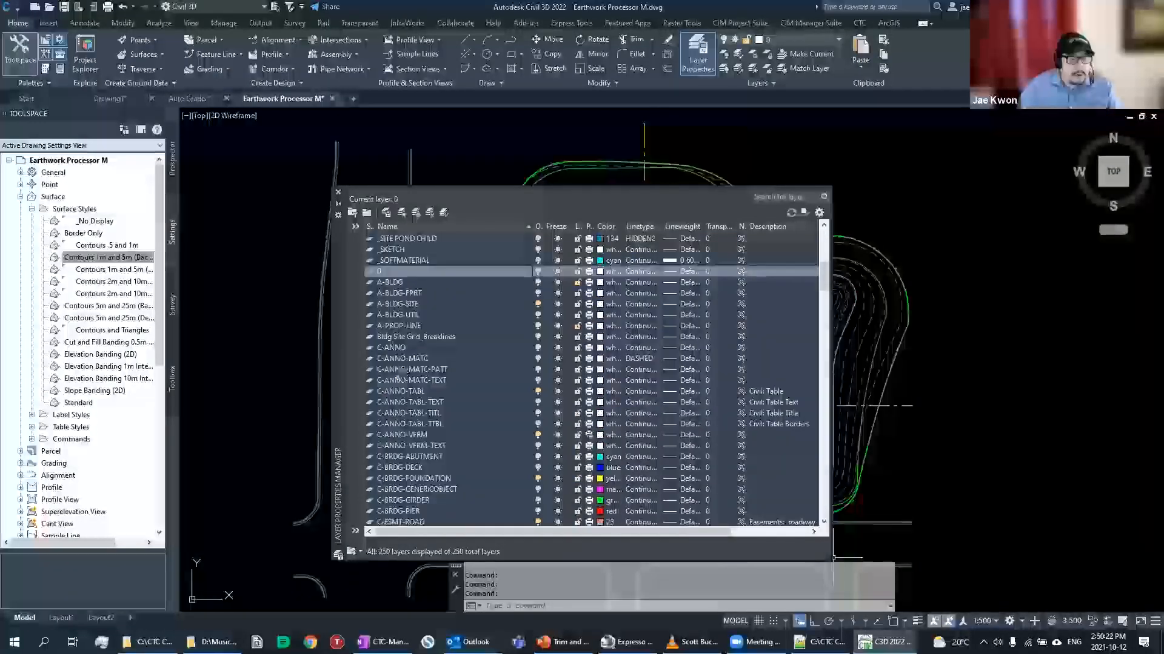
Try to delete the layer C-ANNO-MATC from the Layer Properties Manager
click(388, 358)
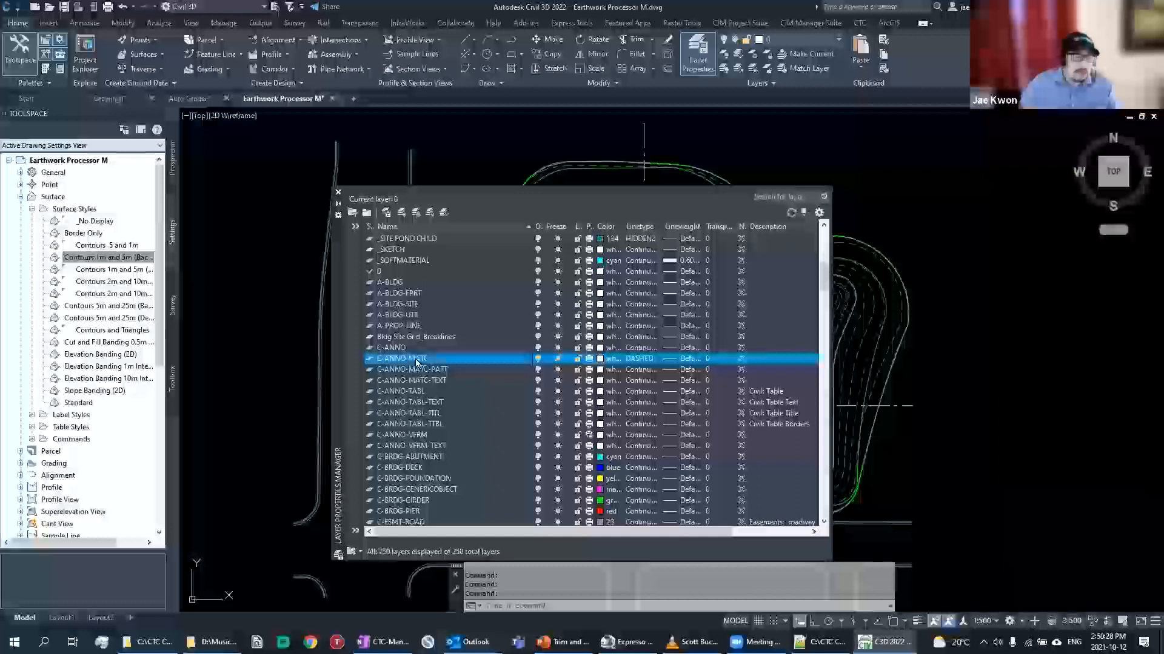
right_click(417, 363)
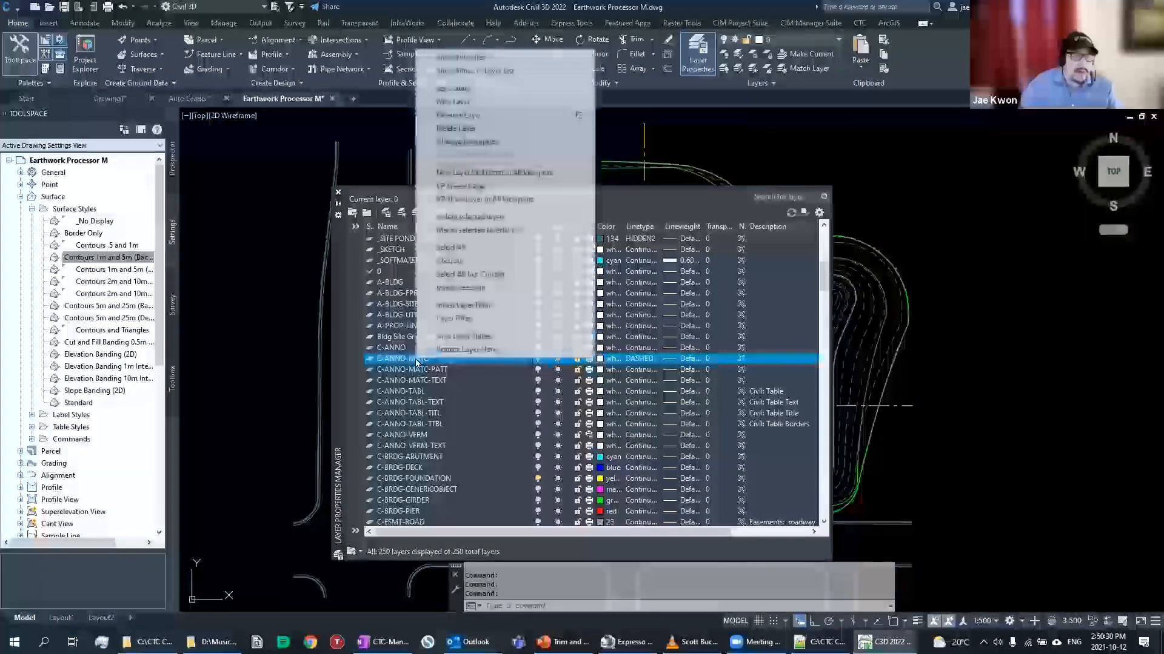
click(464, 128)
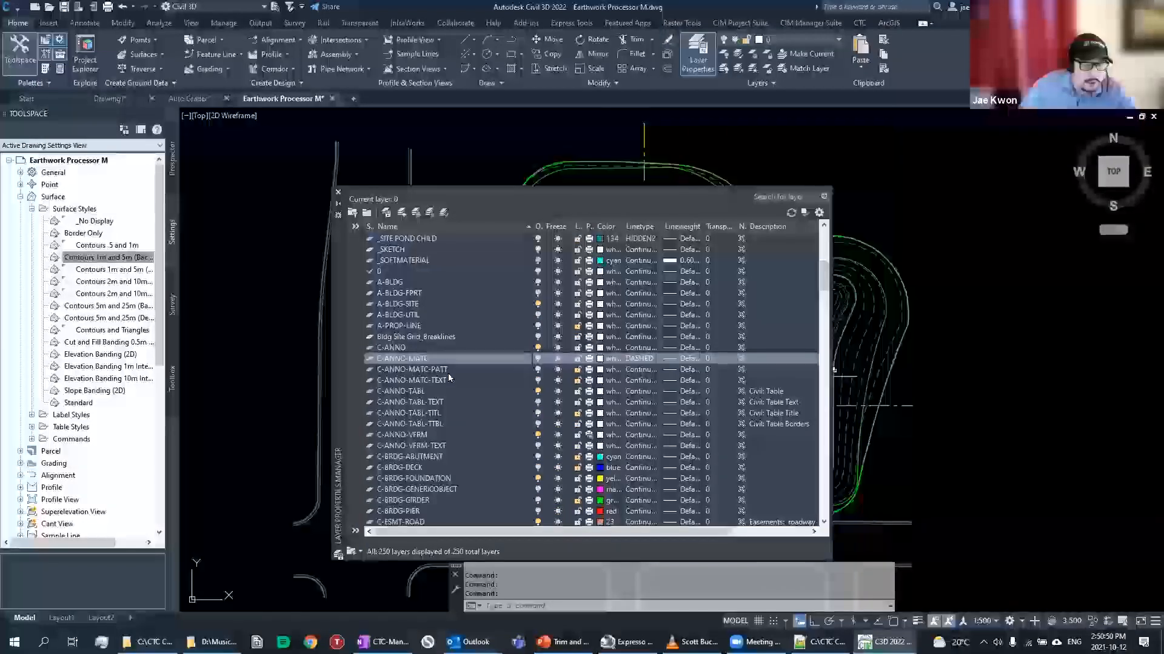
right_click(426, 362)
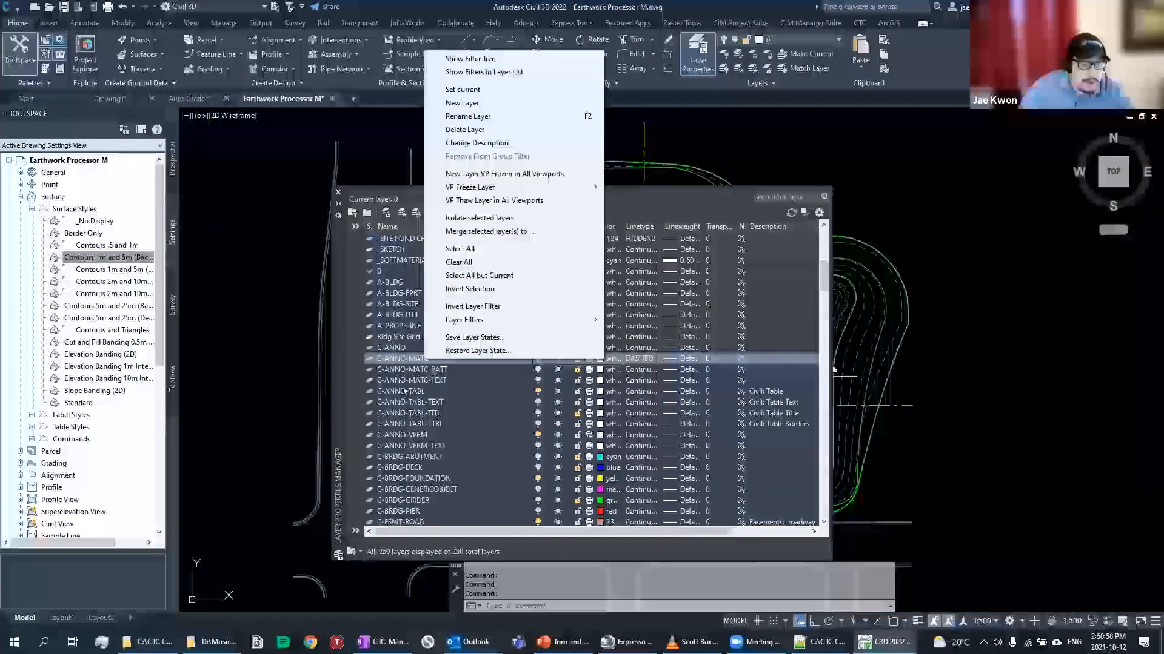
click(412, 380)
click(399, 359)
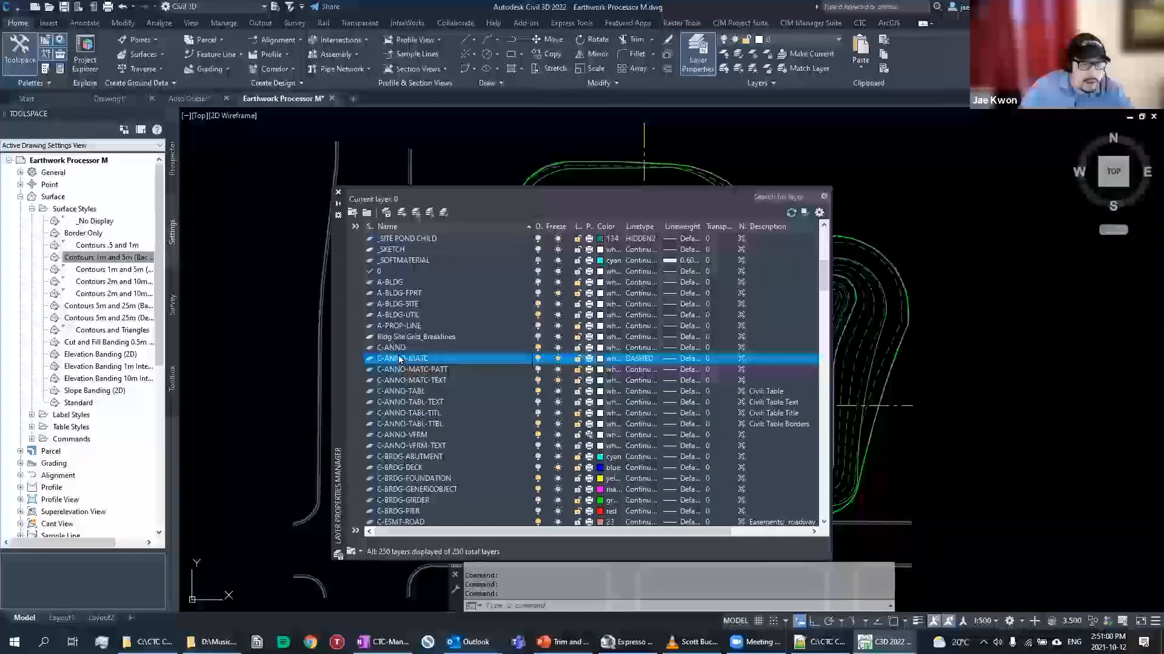
click(392, 348)
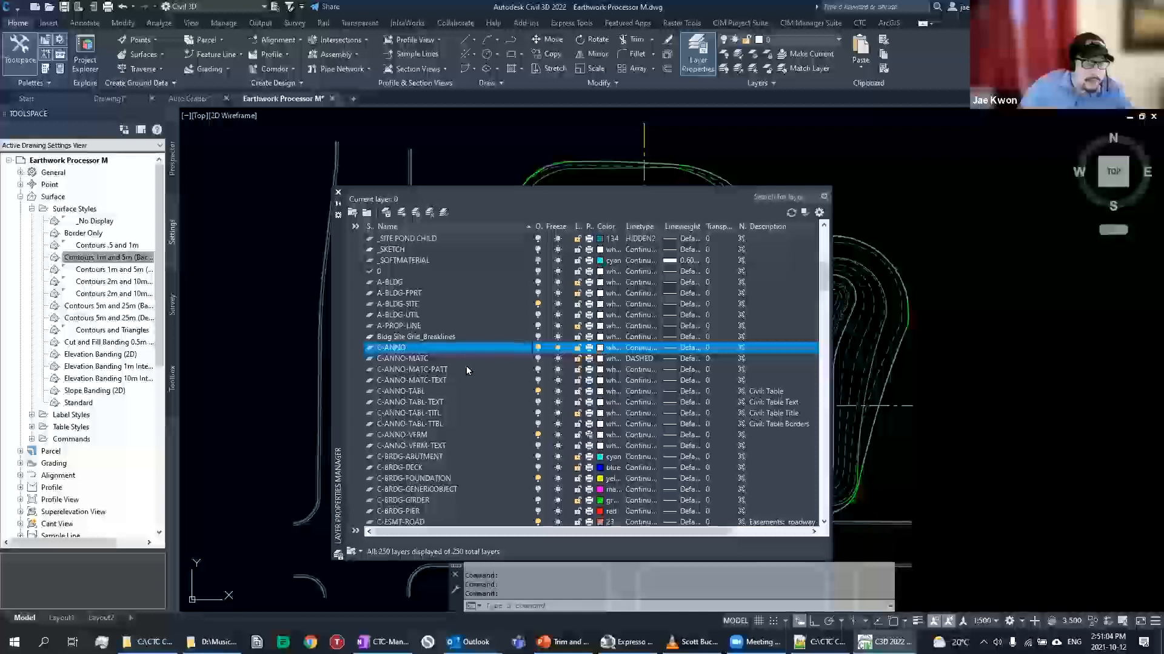
click(428, 361)
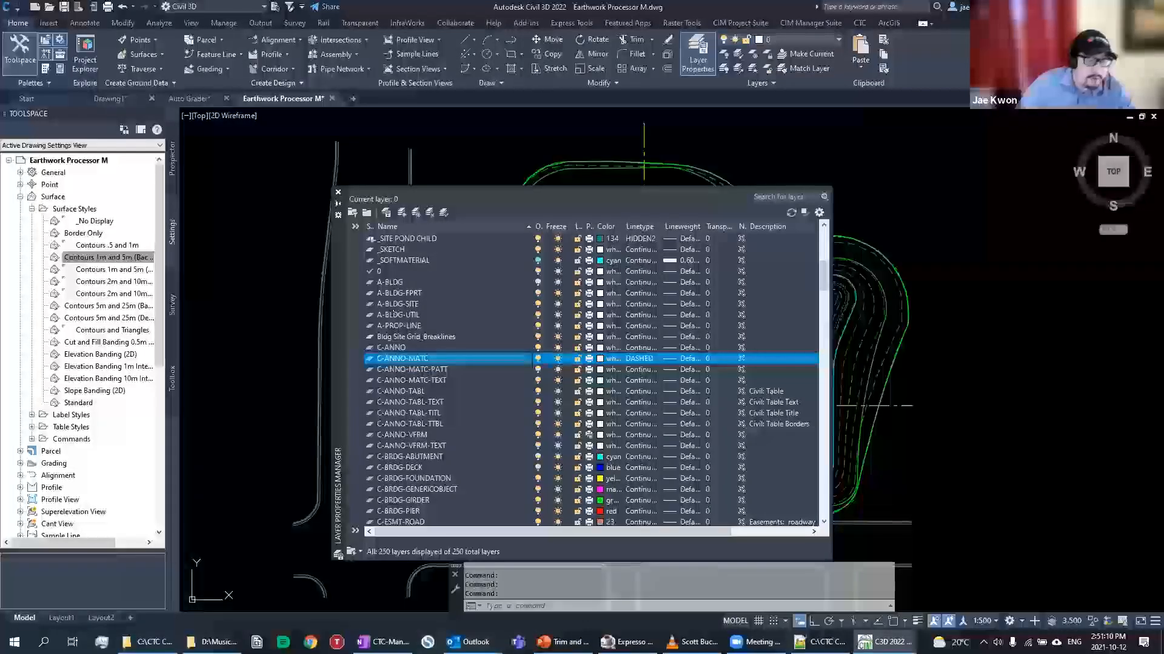
Close the Layer Properties Manager to return to the site plan
click(338, 196)
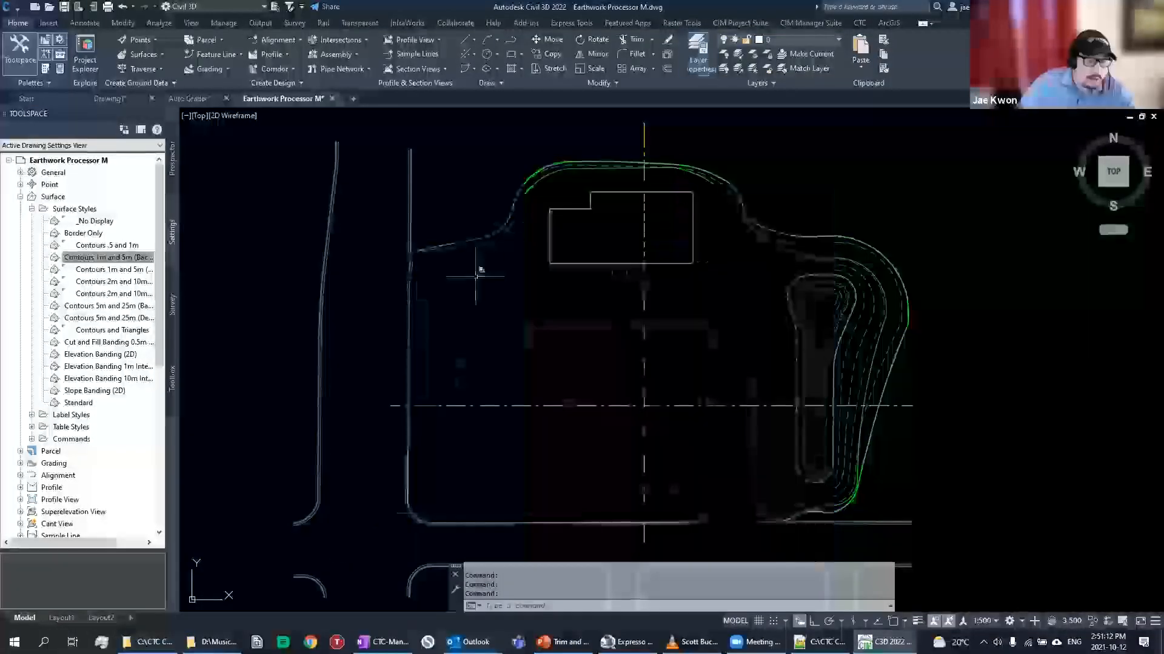
scroll(498, 244, up, 1)
middle_drag(499, 244, 532, 257)
mouse_move(423, 245)
middle_down()
mouse_move(421, 257)
mouse_move(415, 240)
middle_up()
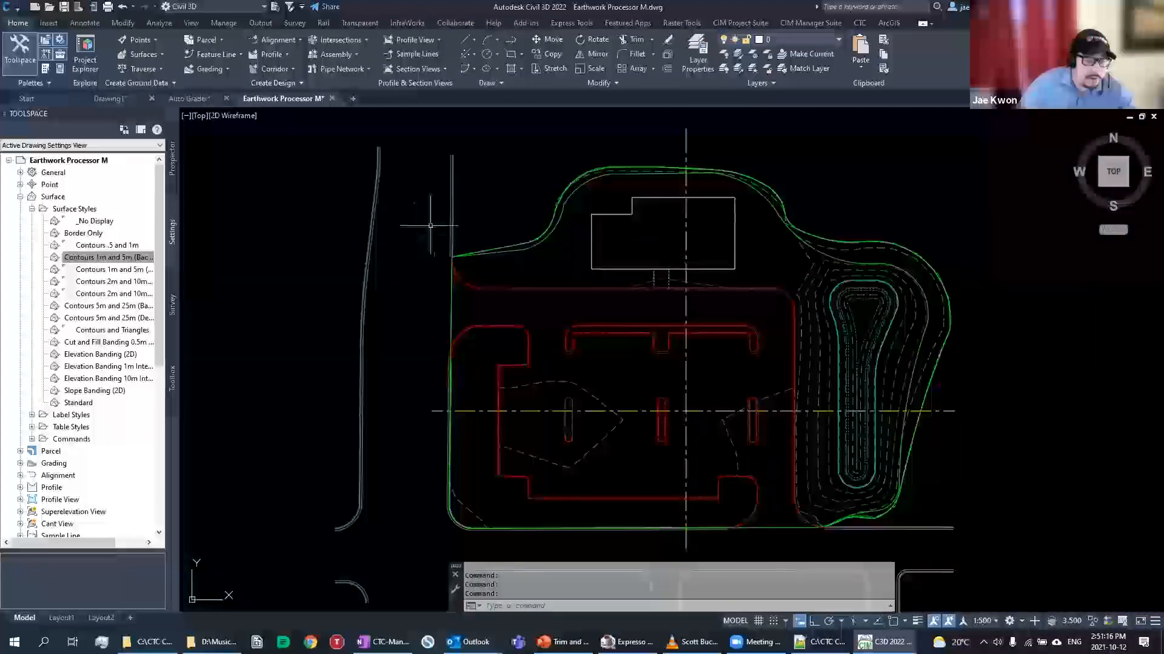
middle_drag(487, 247, 469, 245)
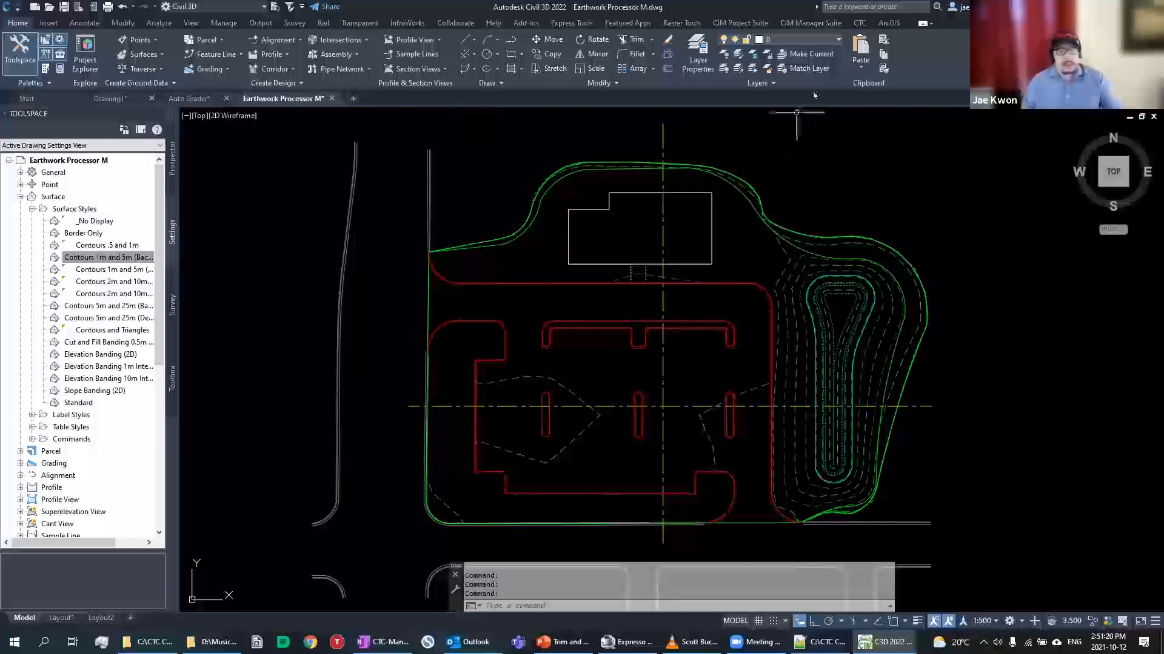
Open the Template Tracker and trace what references the layers C-ANNO-MATC and C-ANNO-MATC-TEXT
click(812, 23)
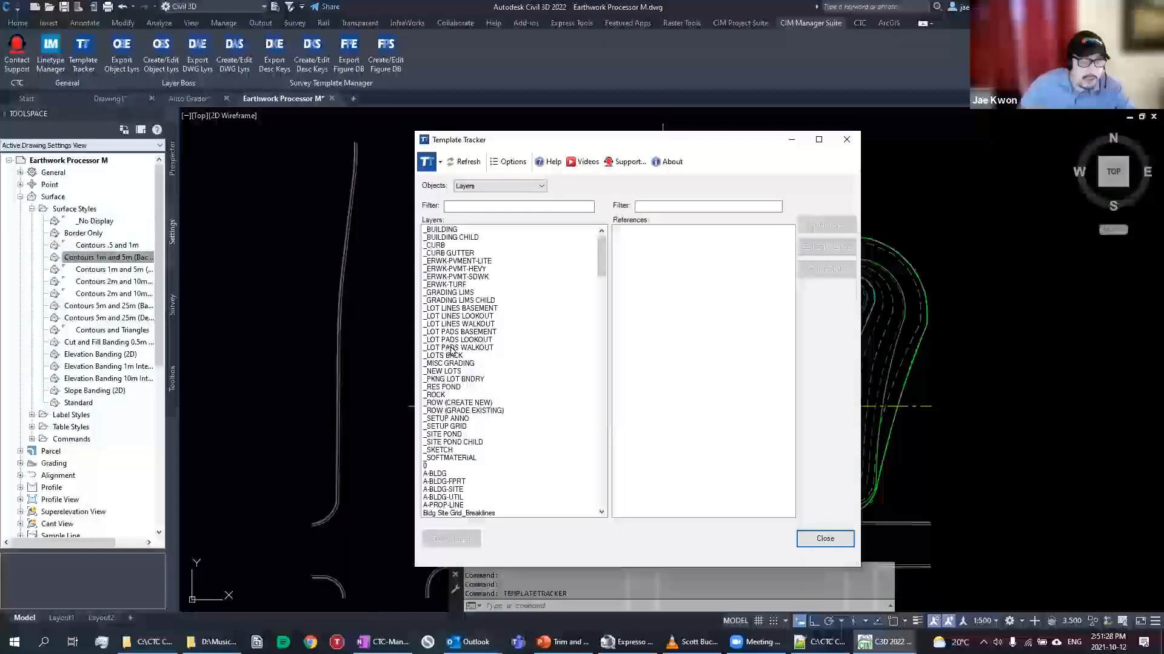
scroll(449, 350, down, 8)
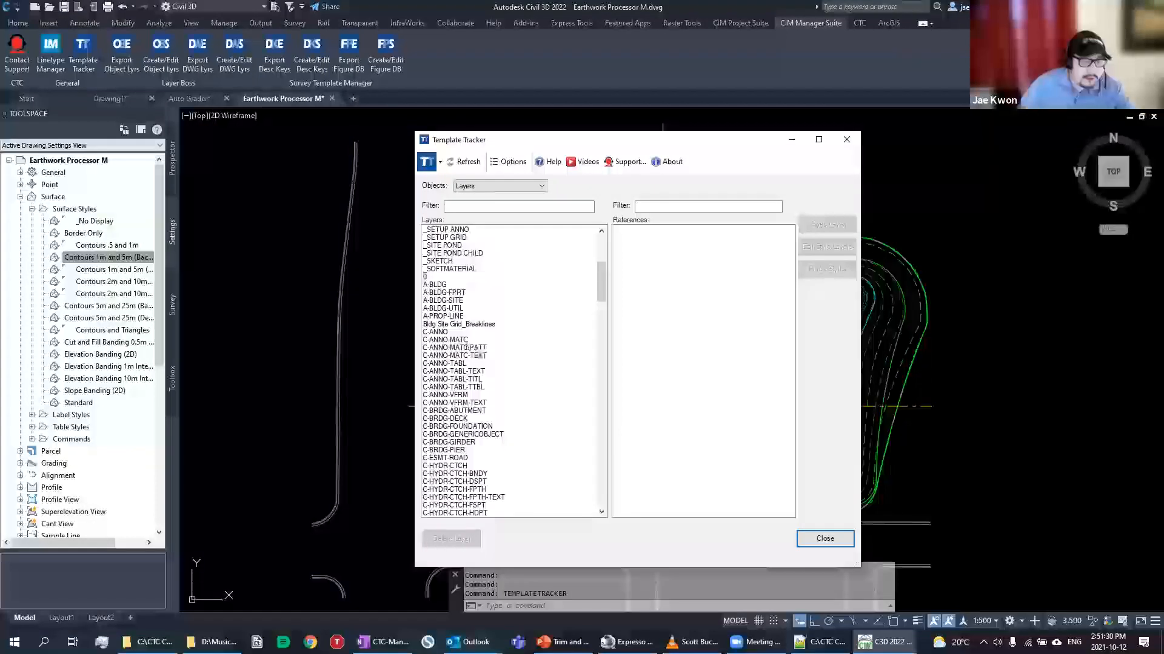
click(456, 341)
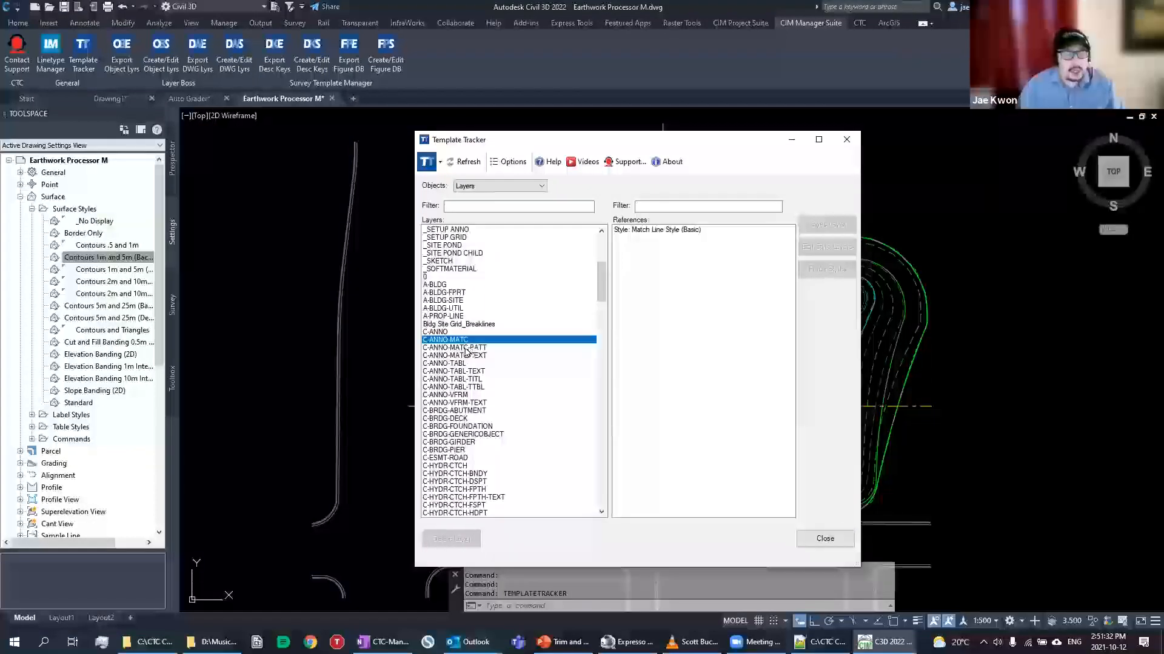
click(467, 356)
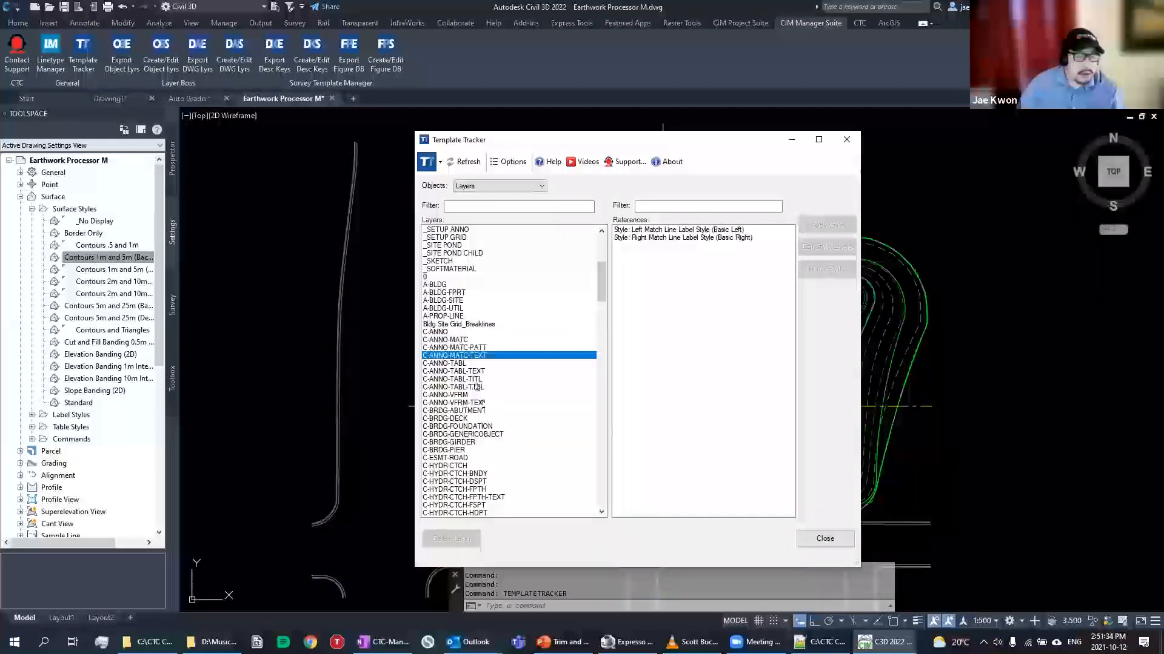
Inspect the layer assignments of the left and right match line label styles without changing them
click(727, 229)
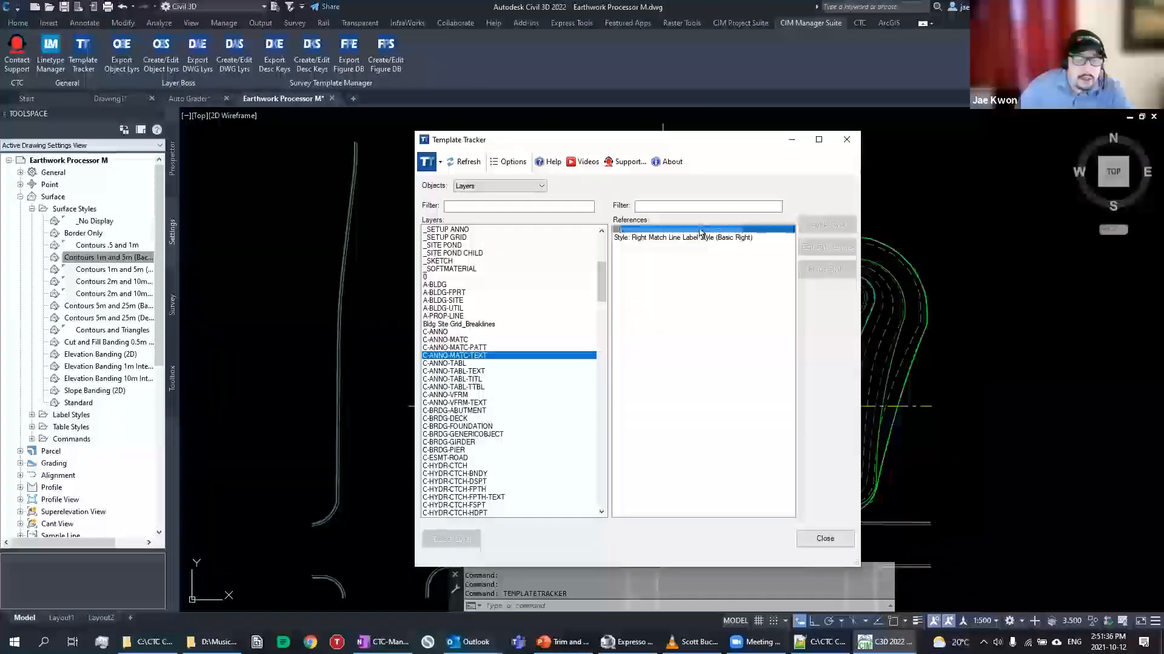
click(825, 248)
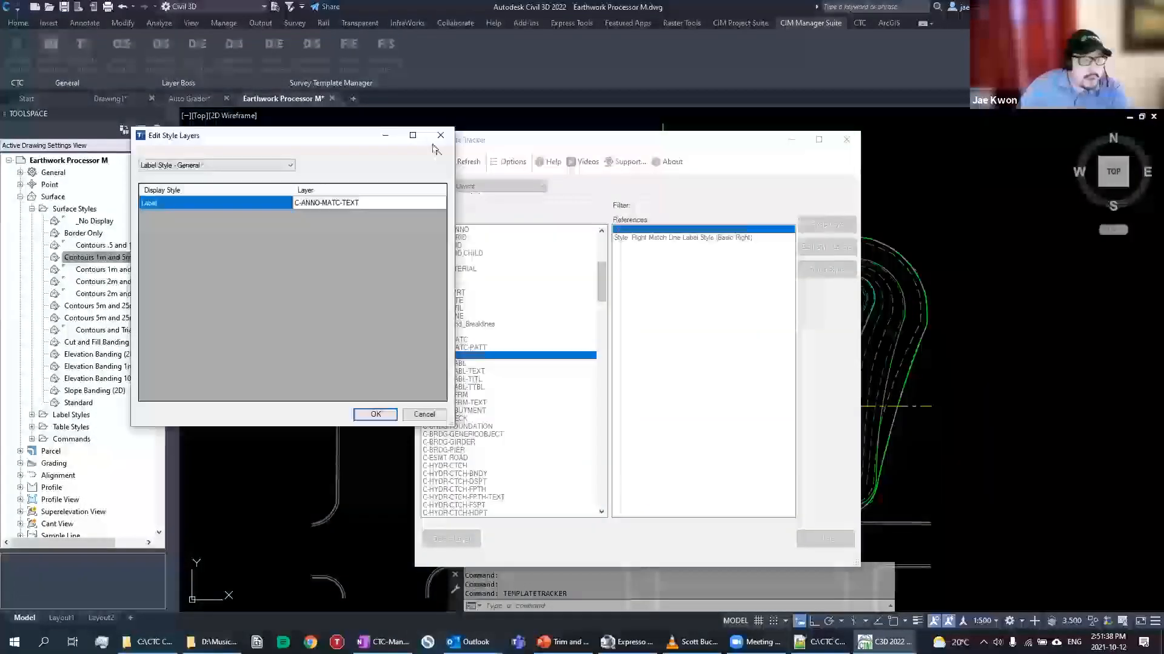
click(441, 135)
click(711, 238)
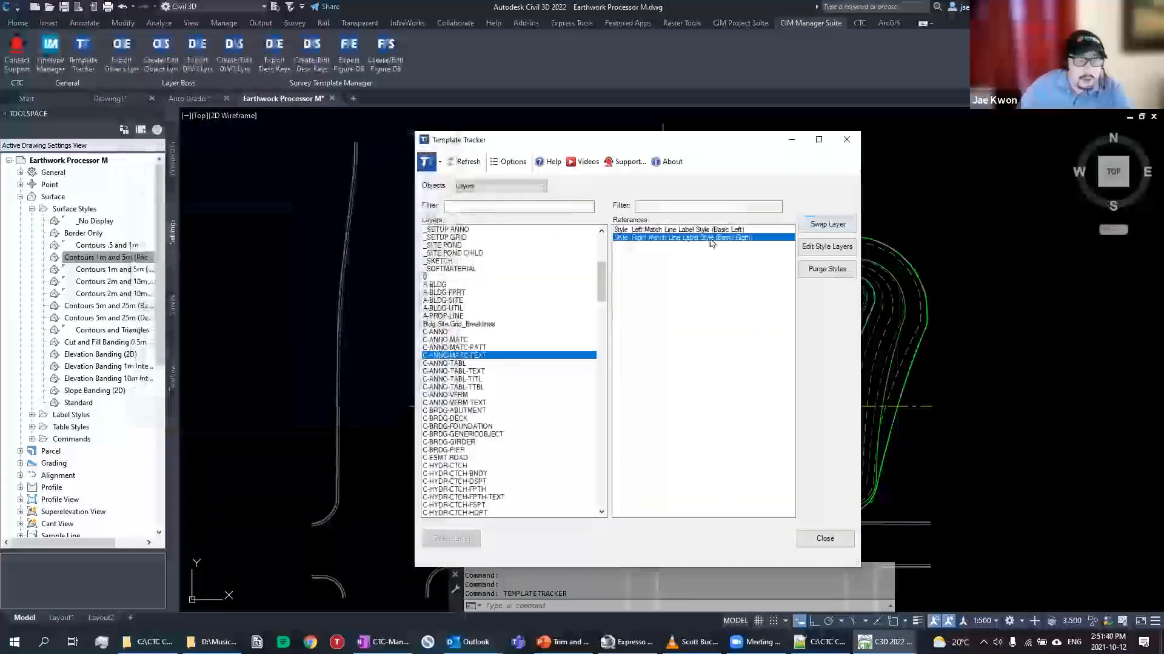
click(823, 249)
click(456, 147)
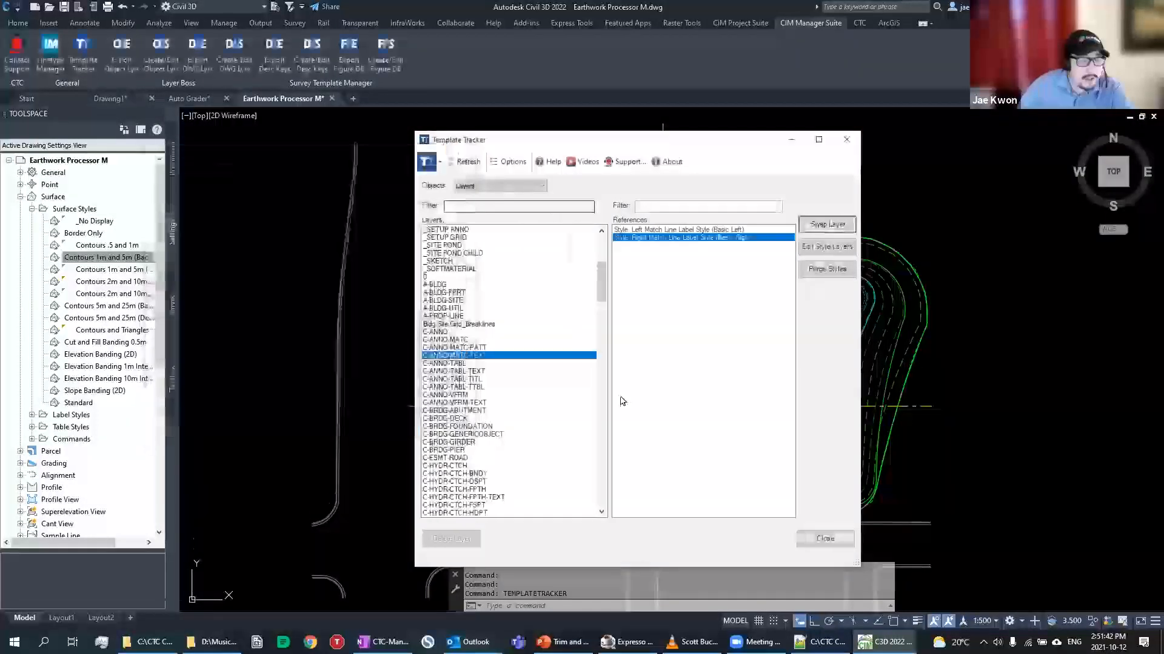
Swap layer C-ANNO-MATC-TEXT for C-ANNO in both the left and right match line label styles
click(474, 356)
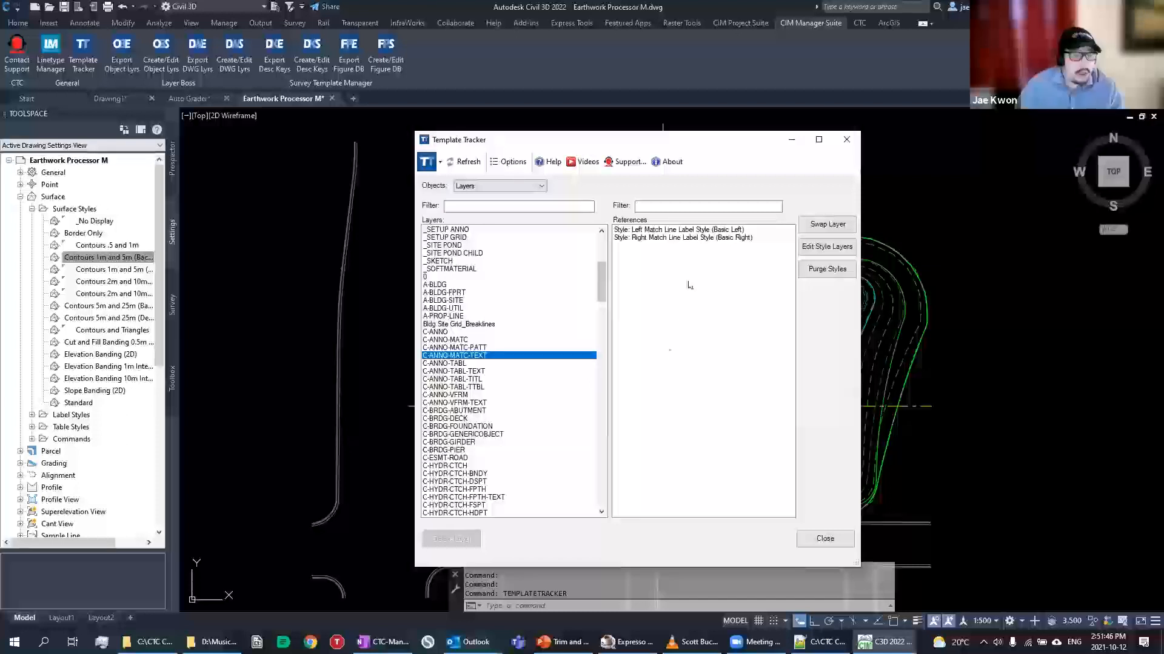
click(677, 231)
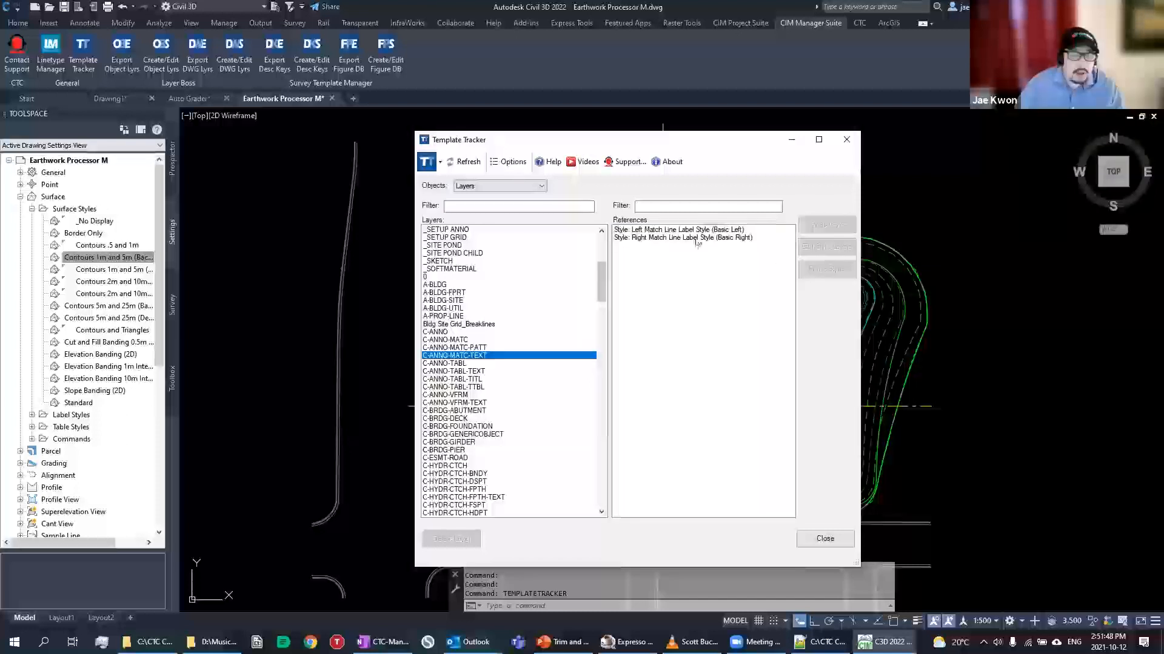
shift+click(703, 238)
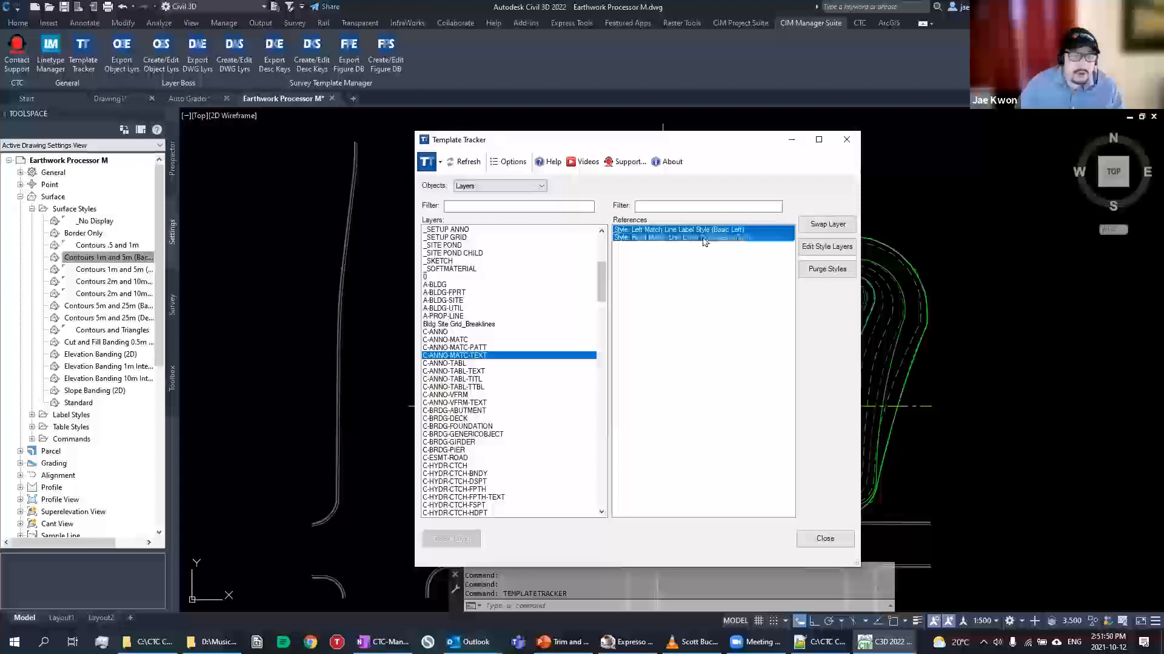
click(827, 225)
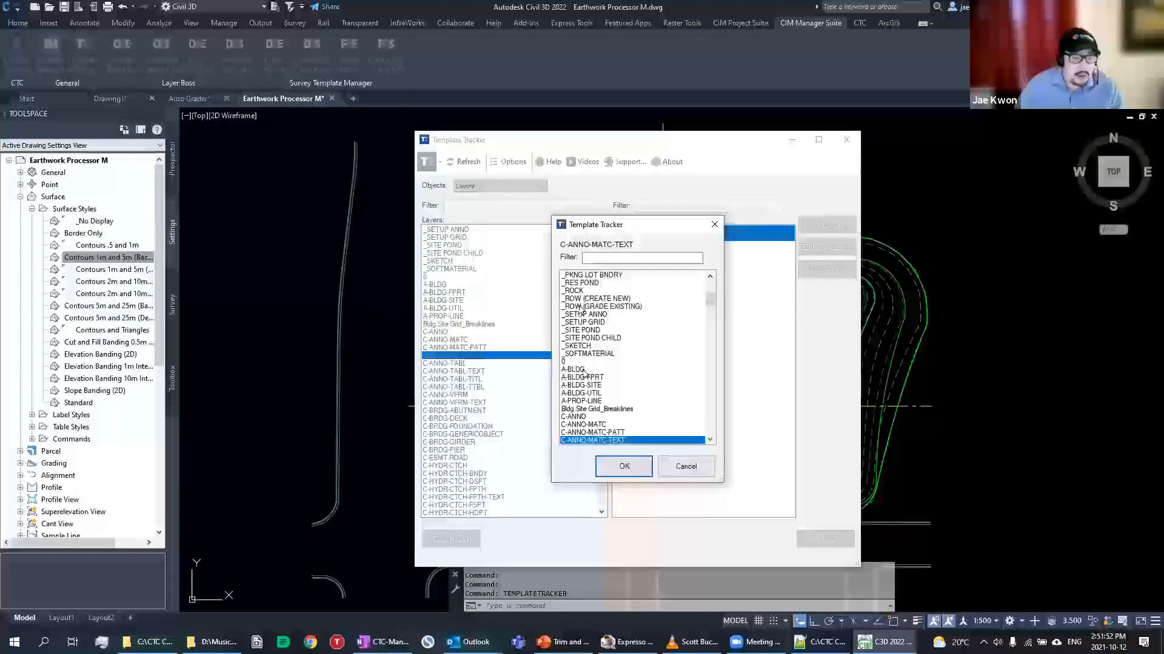
click(591, 424)
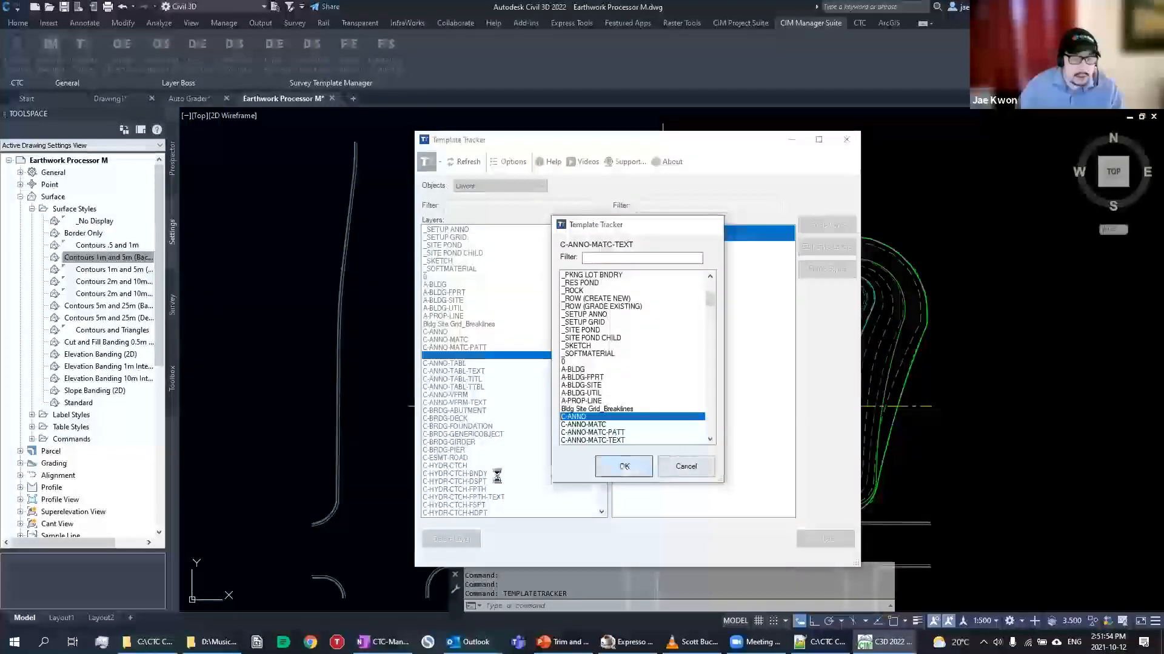
click(624, 466)
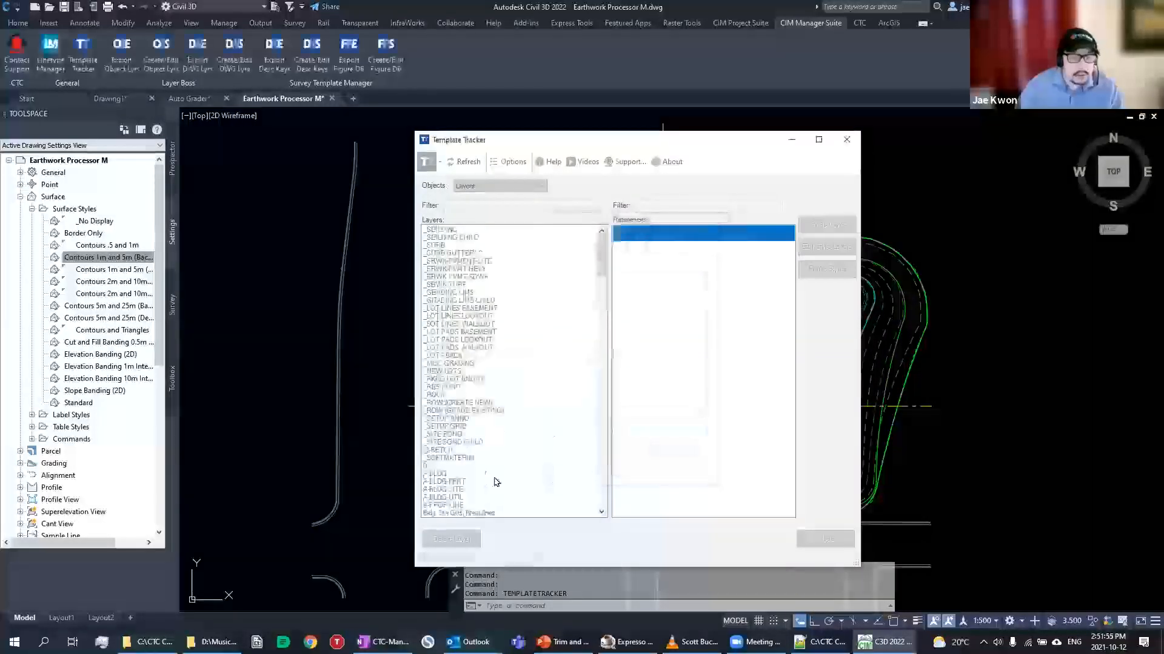
click(465, 293)
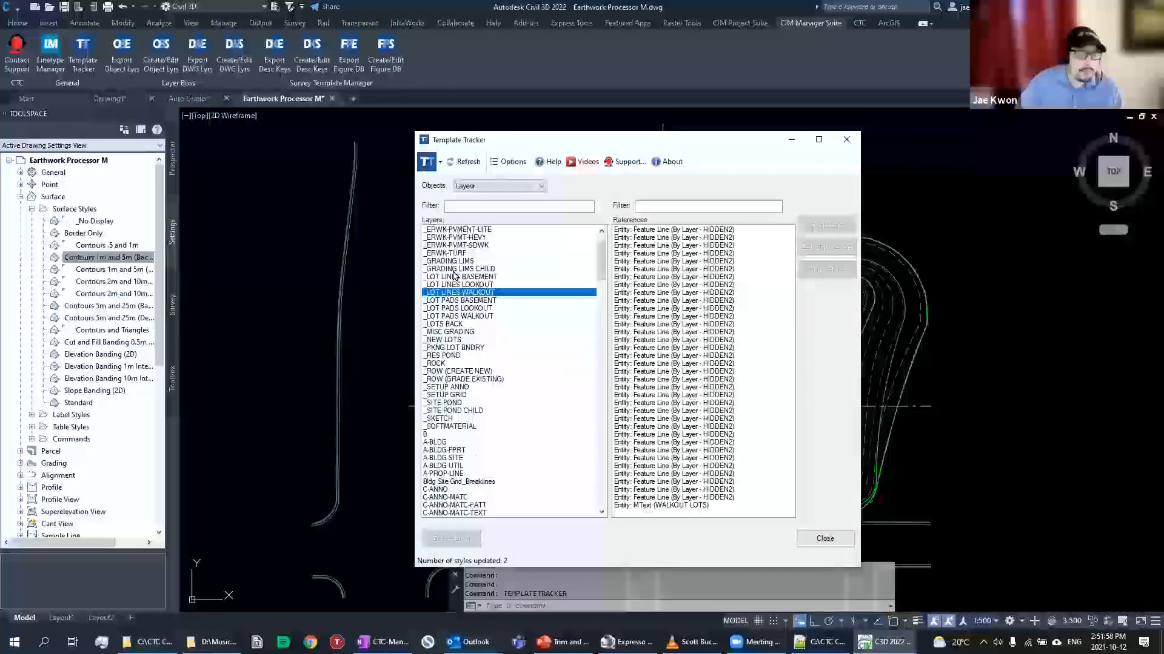
Track text styles instead of layers and swap S4 for Standard in the Gas Valve, Test Pit and Water Valve blocks
click(491, 186)
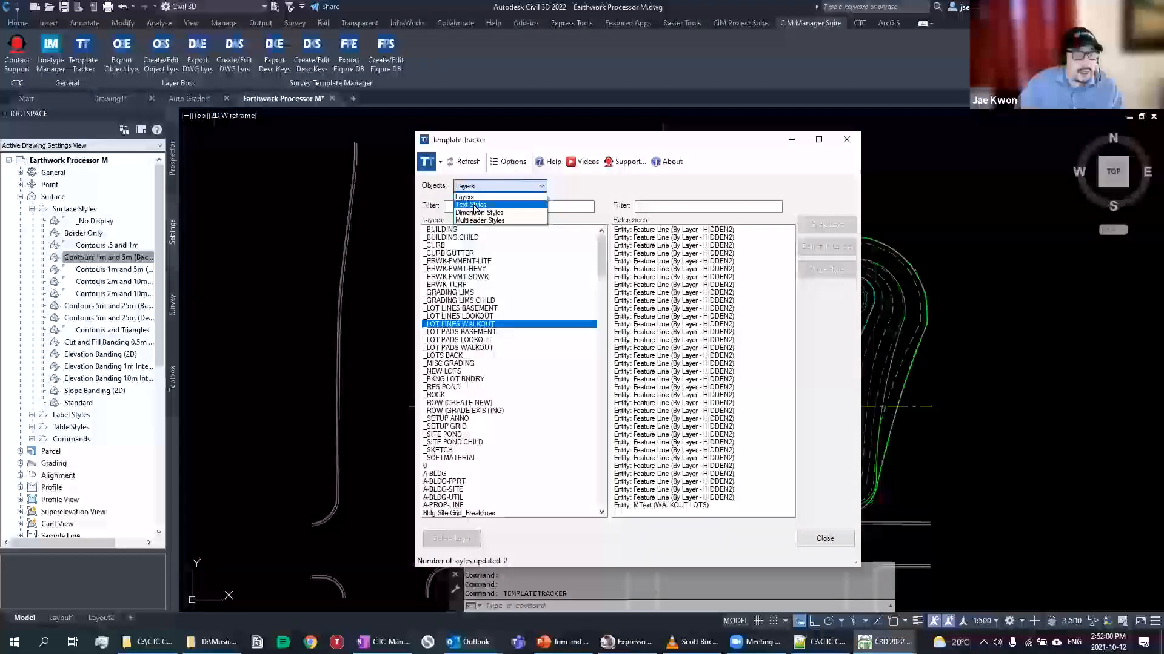
click(475, 206)
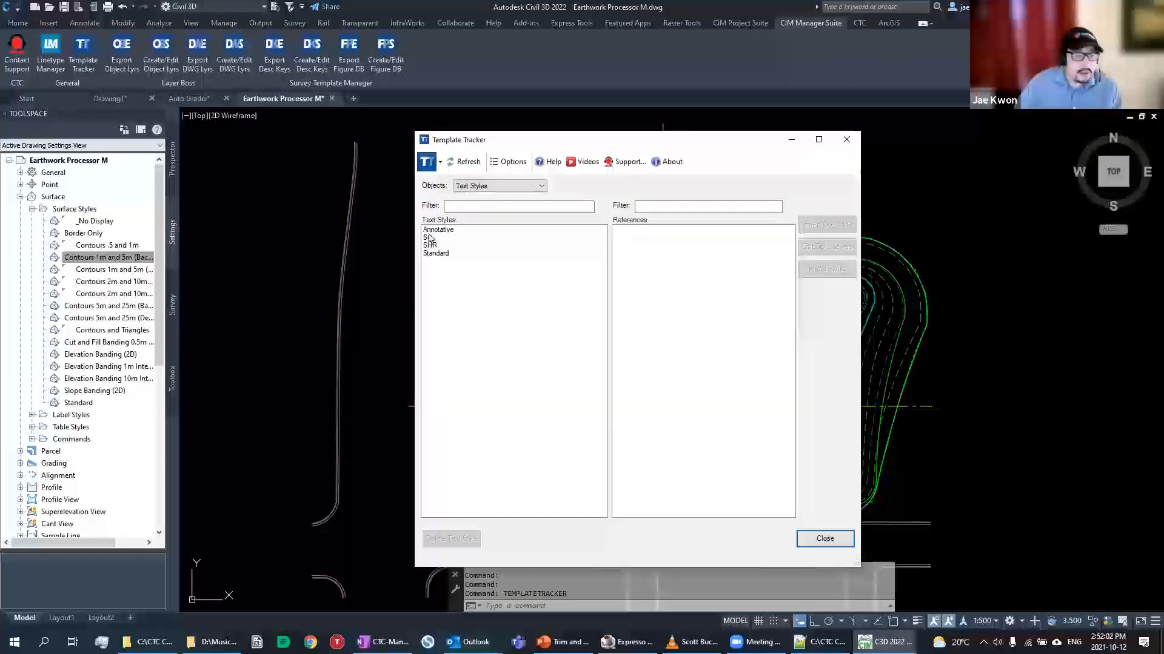
click(429, 238)
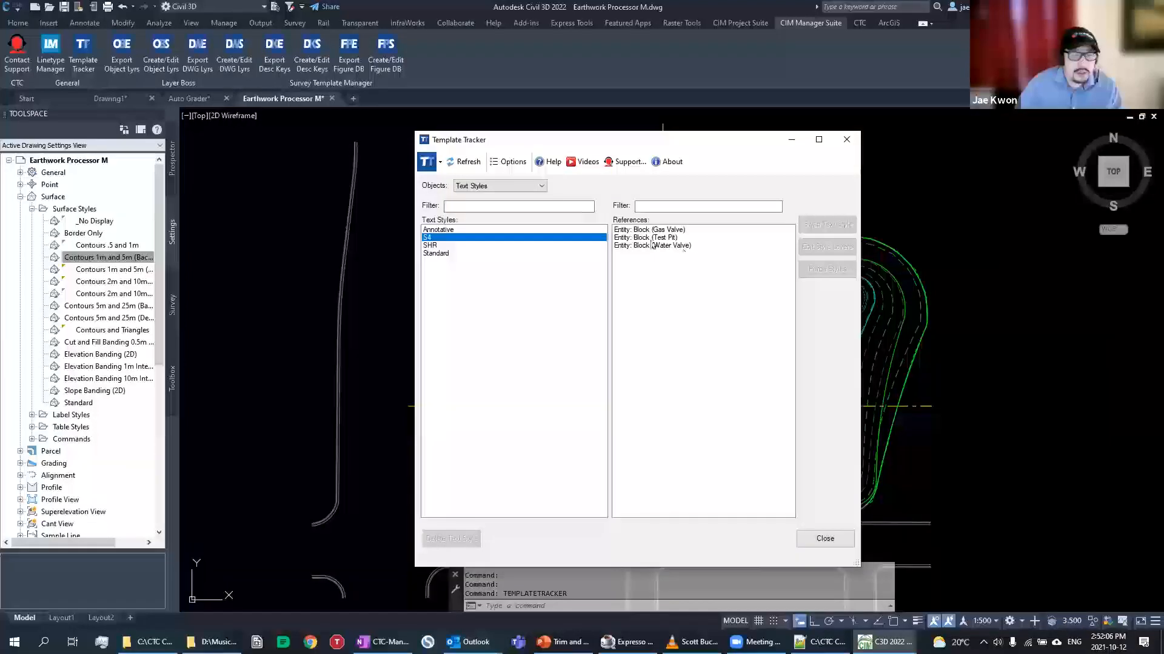
click(677, 231)
shift+click(686, 246)
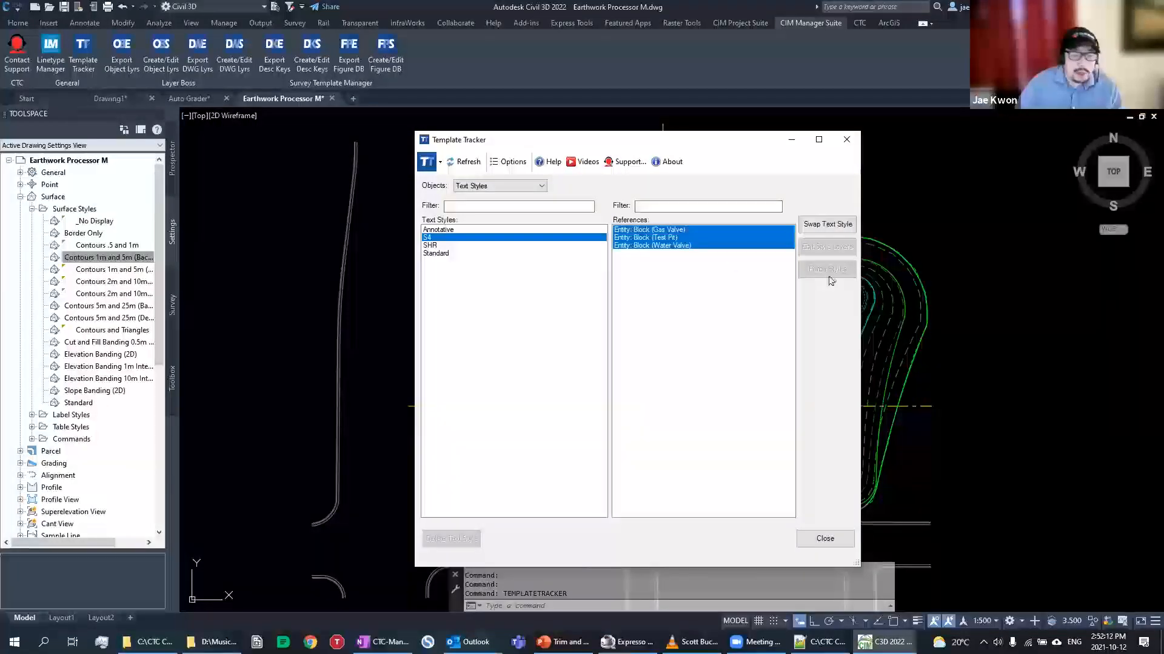
click(826, 223)
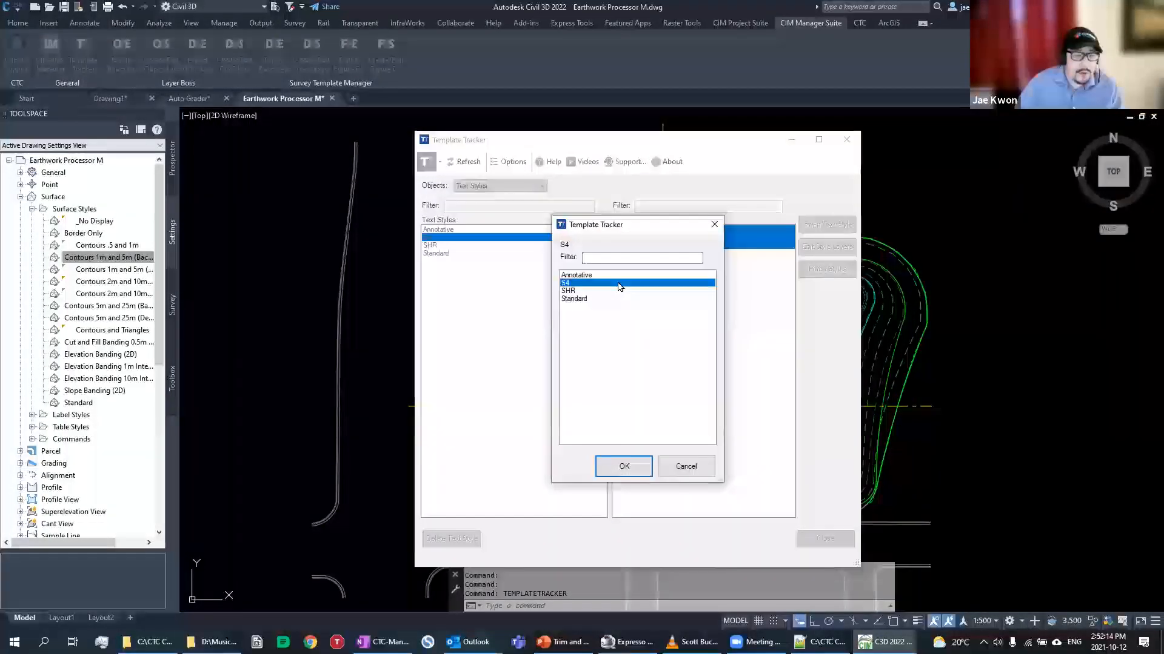
click(581, 299)
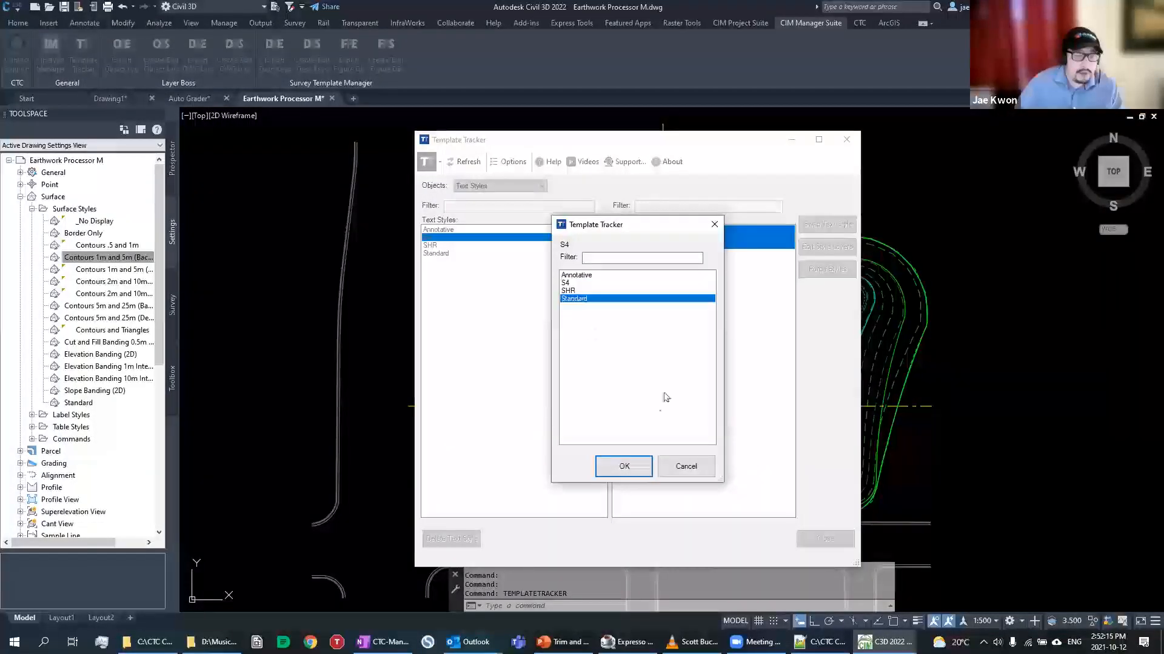
click(647, 477)
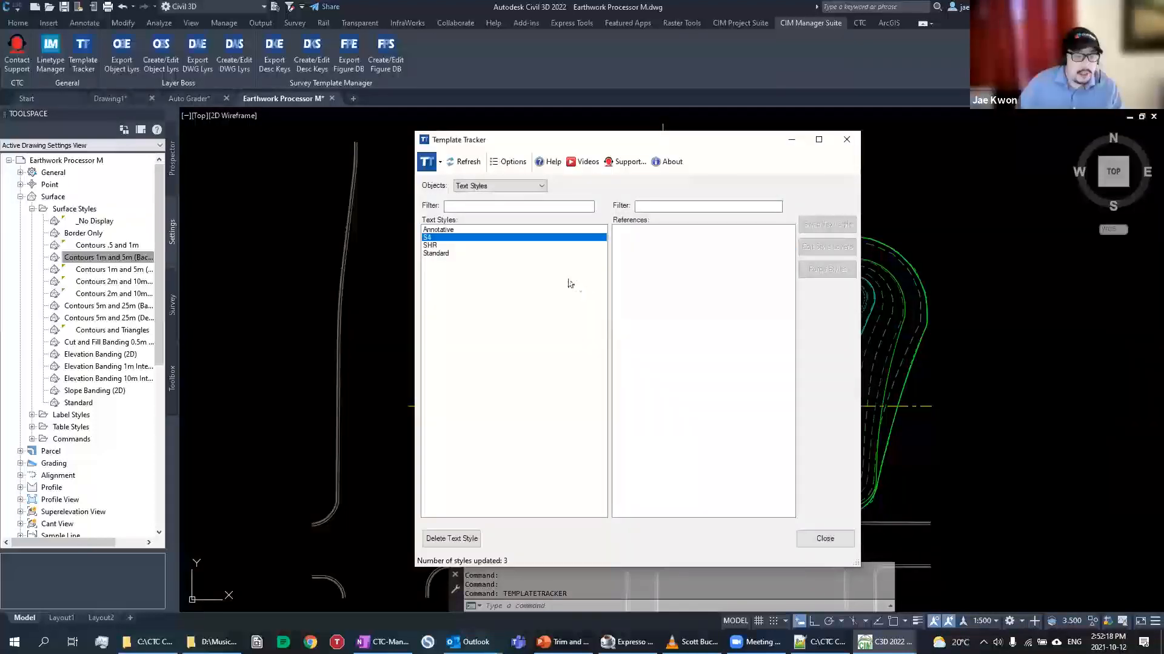
Delete the text style S4 from the drawing
click(438, 238)
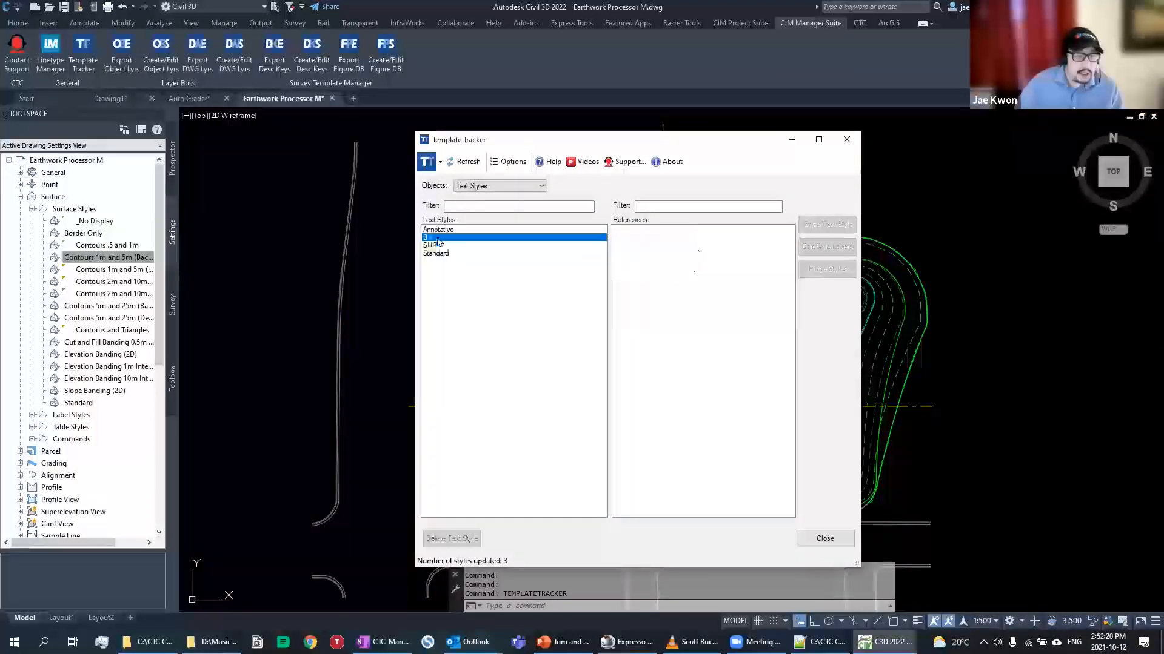
click(448, 539)
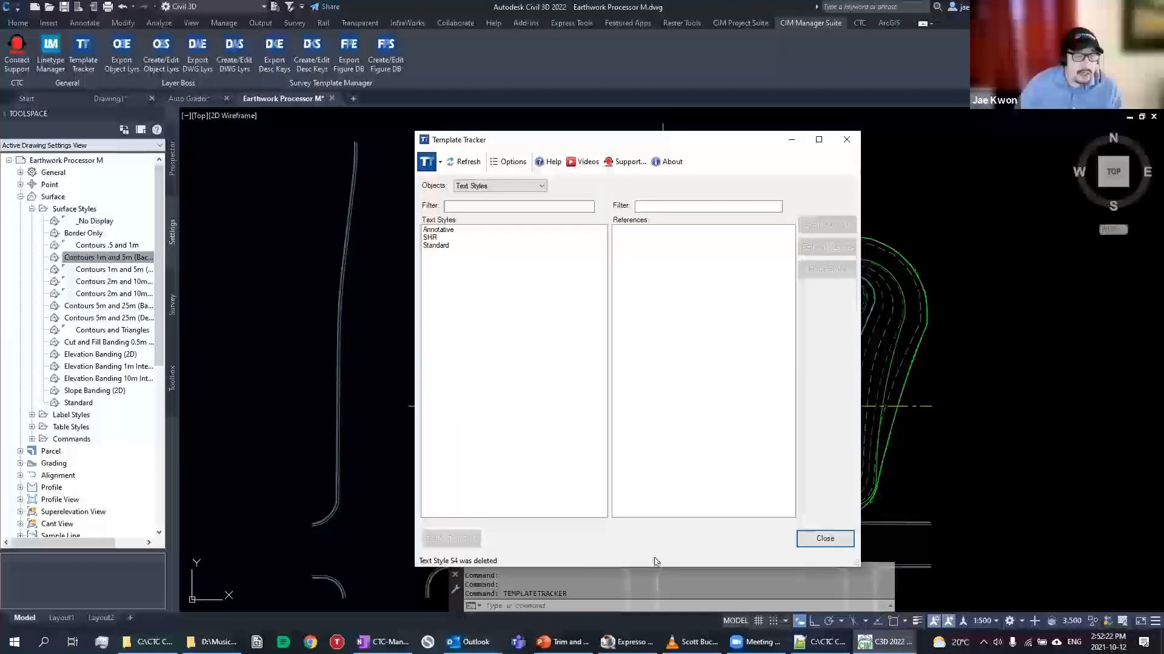
Trace what references the text styles Standard and SHR, and close the Template Tracker
click(478, 294)
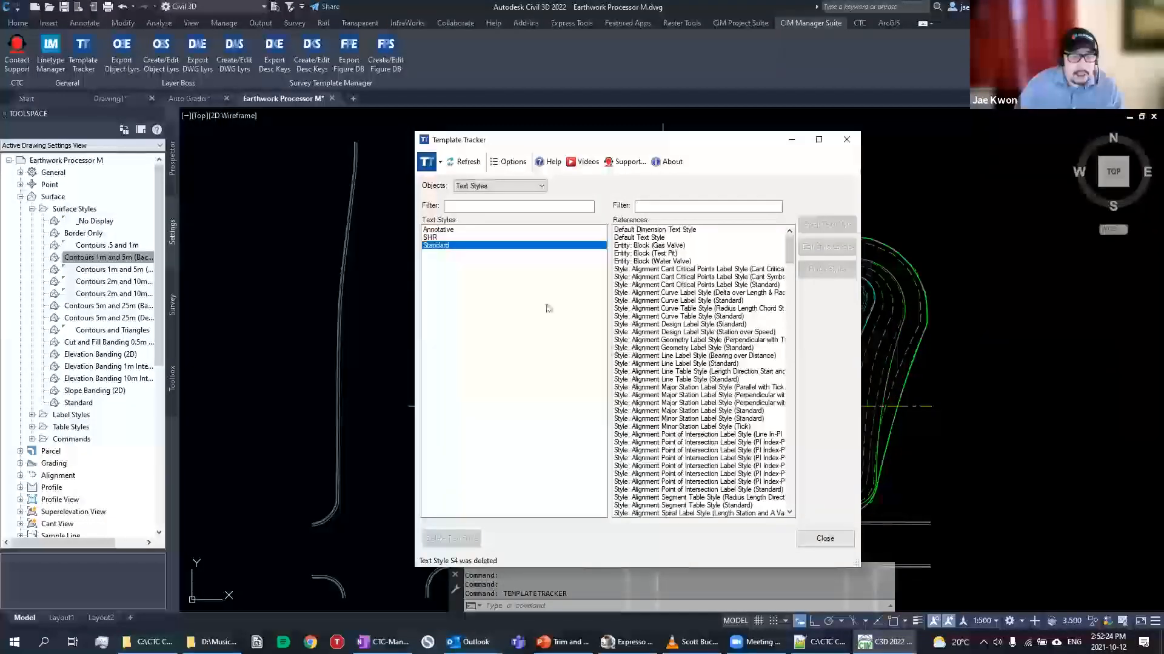
click(442, 237)
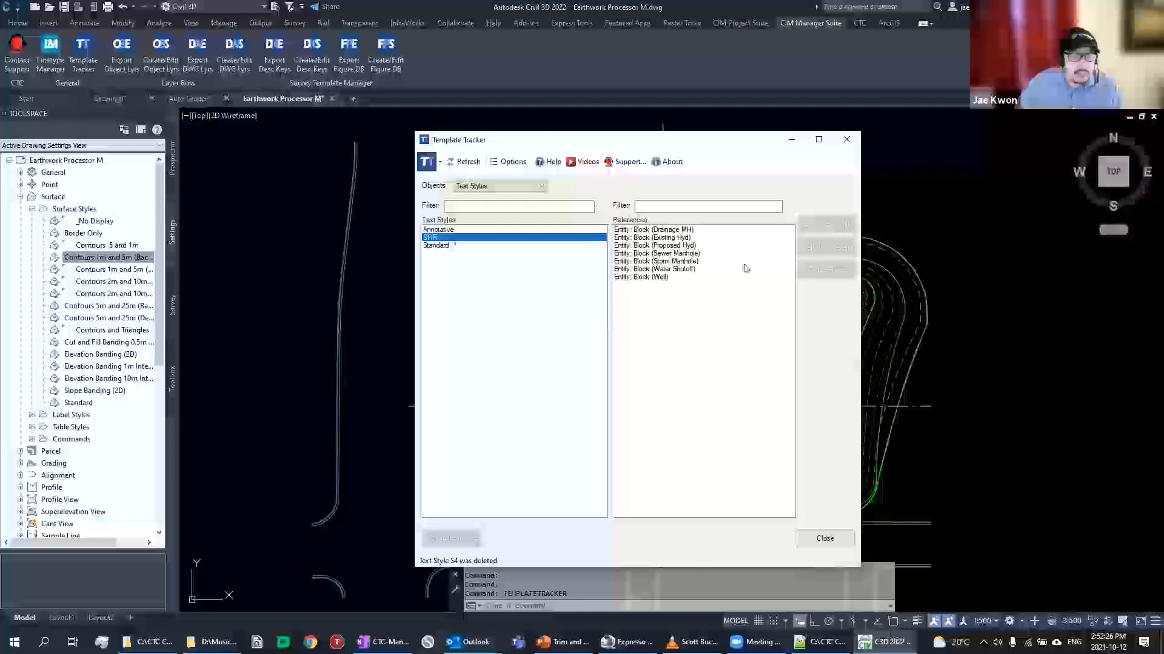
click(825, 539)
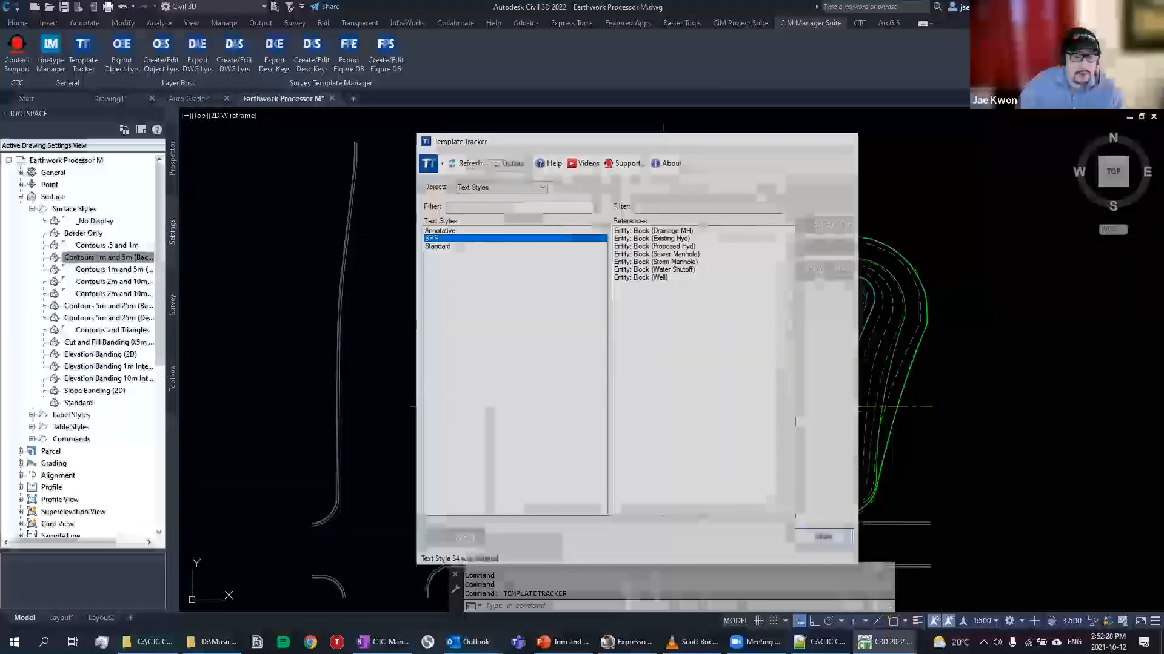
scroll(527, 292, down, 2)
mouse_move(527, 294)
middle_down()
mouse_move(553, 329)
mouse_move(532, 319)
mouse_move(548, 293)
mouse_move(485, 272)
mouse_move(492, 253)
mouse_move(442, 252)
middle_up()
scroll(531, 320, up, 2)
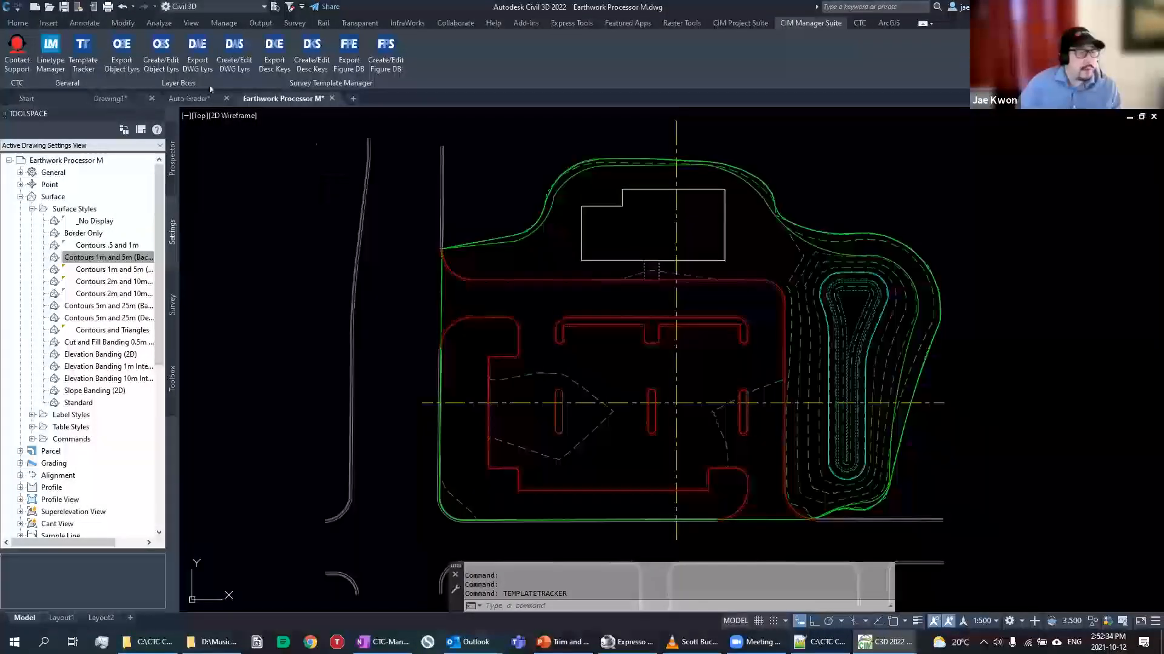
click(80, 23)
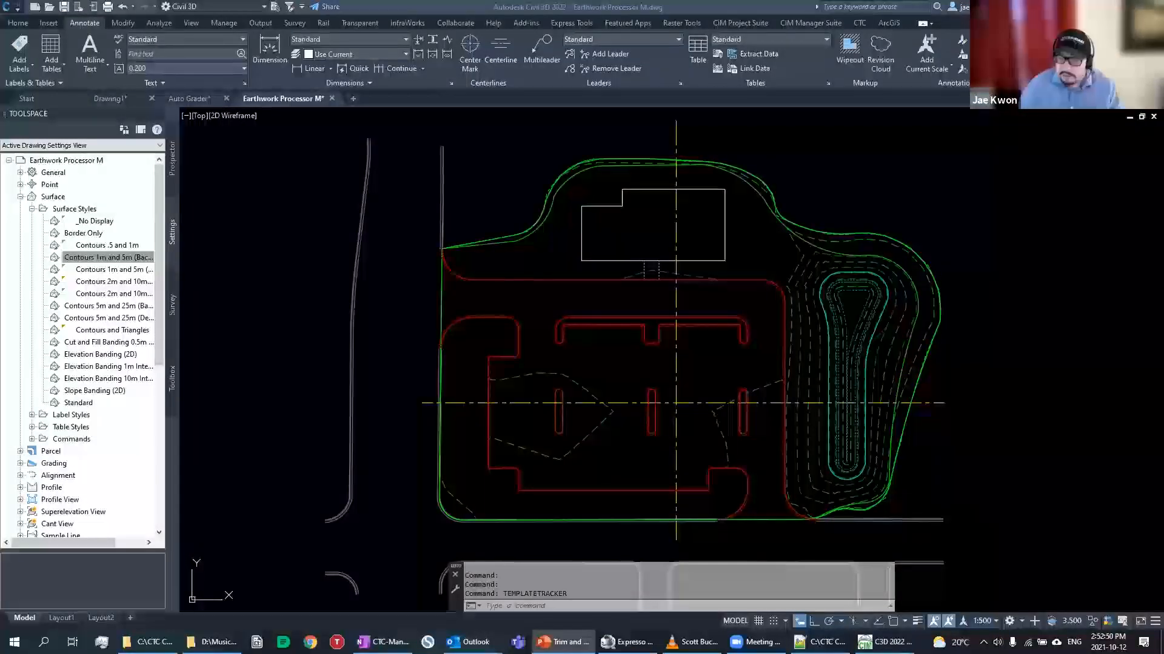
click(391, 286)
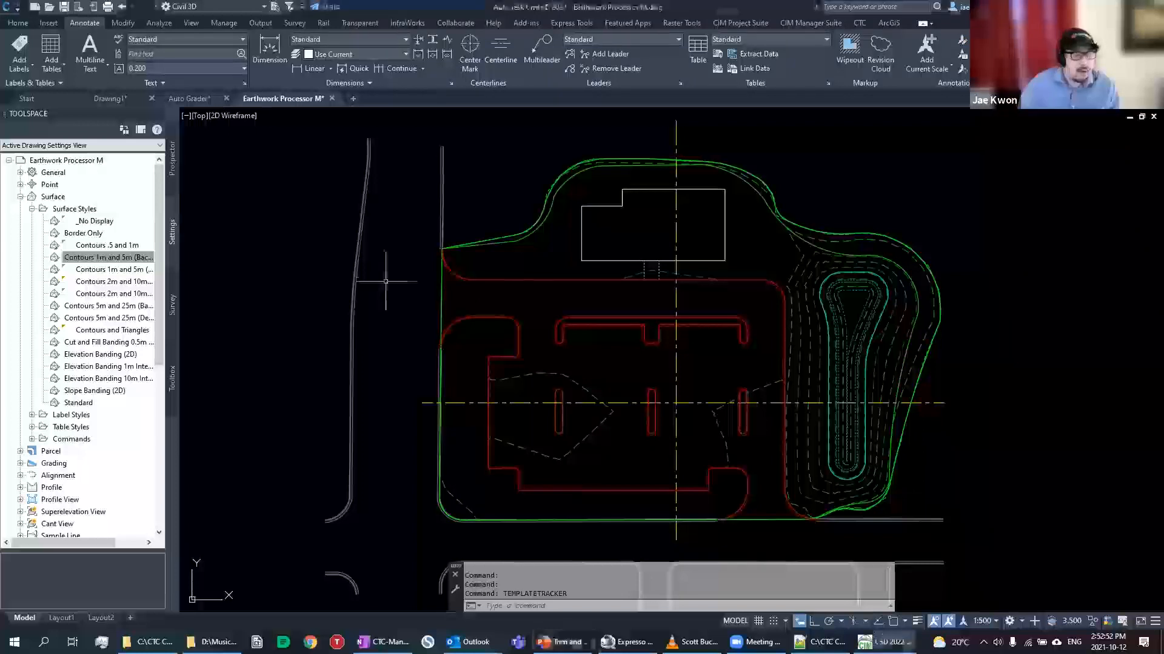
click(810, 23)
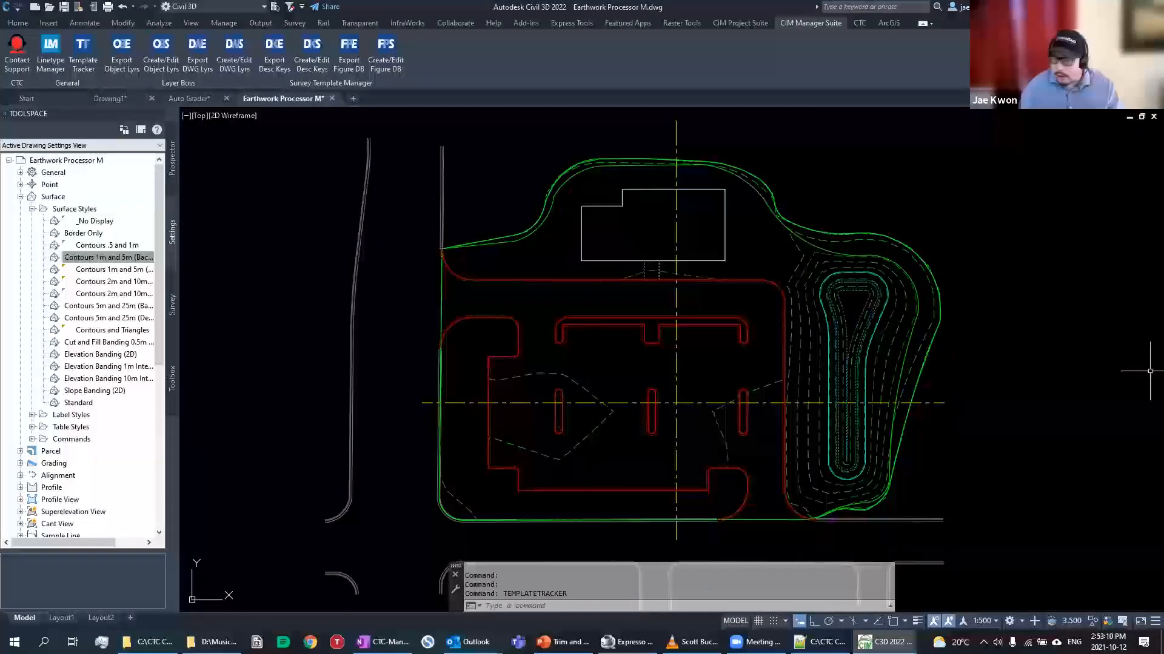
key(alt+Tab)
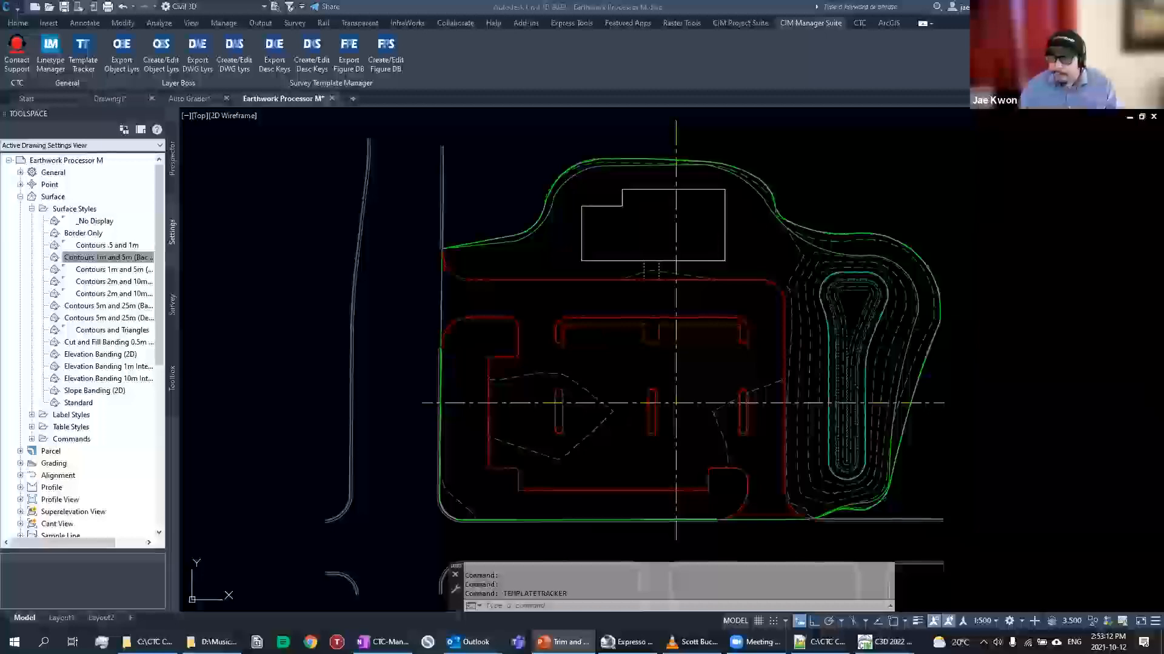
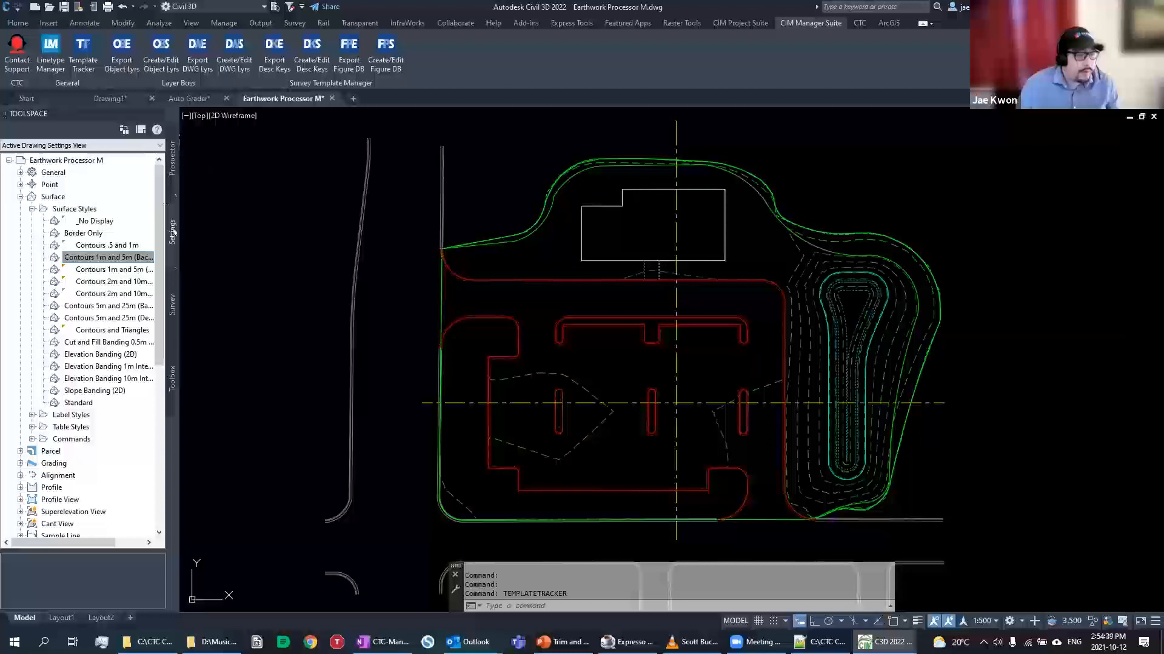
Examine the object layer assignments in the Earthwork Processor M drawing settings and close them
right_click(95, 161)
click(142, 167)
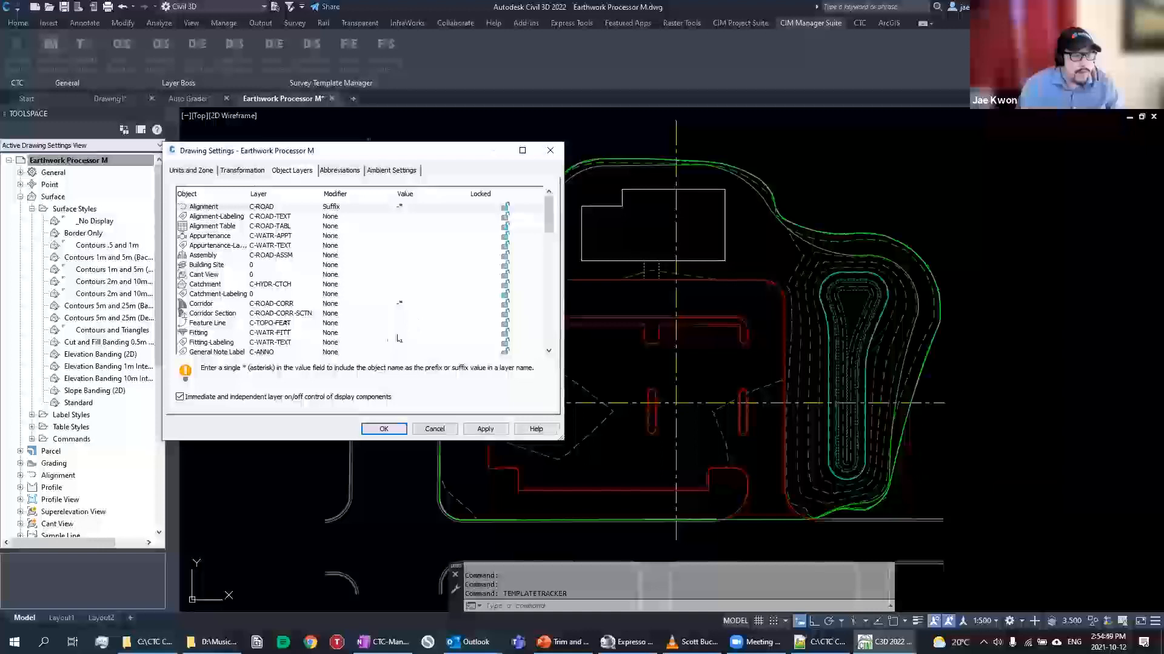
click(553, 157)
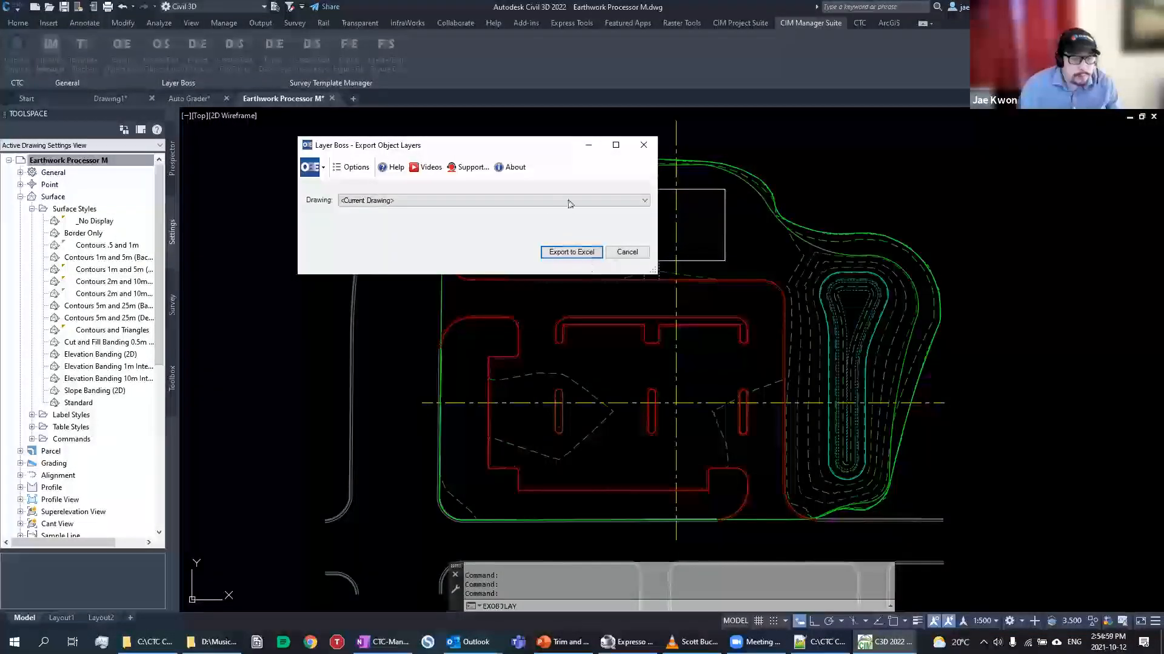
Export the current drawing's object layers to the Excel file Civil 3D Object Layers.xlsx, replacing the existing file
click(456, 201)
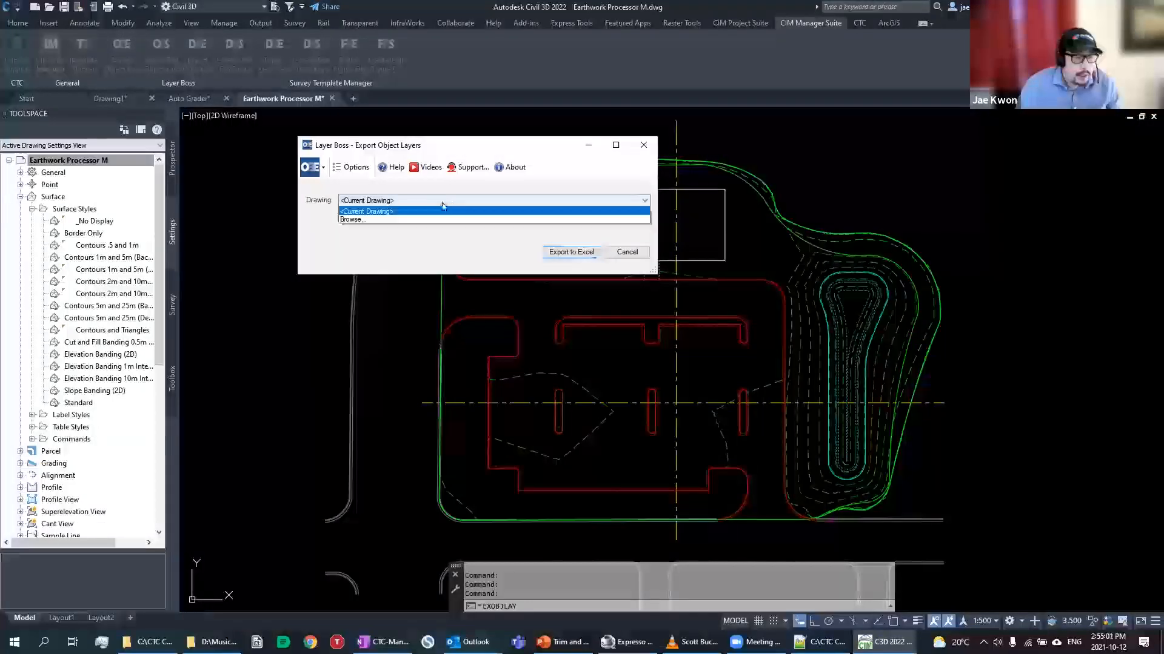
click(374, 212)
click(386, 202)
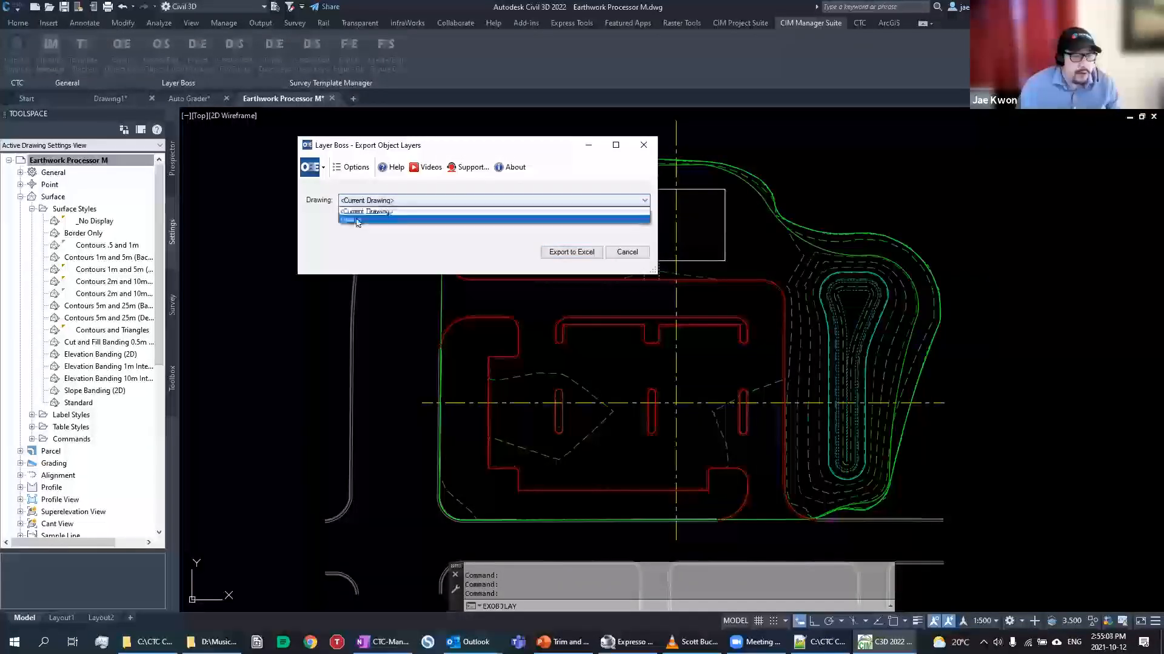
click(364, 211)
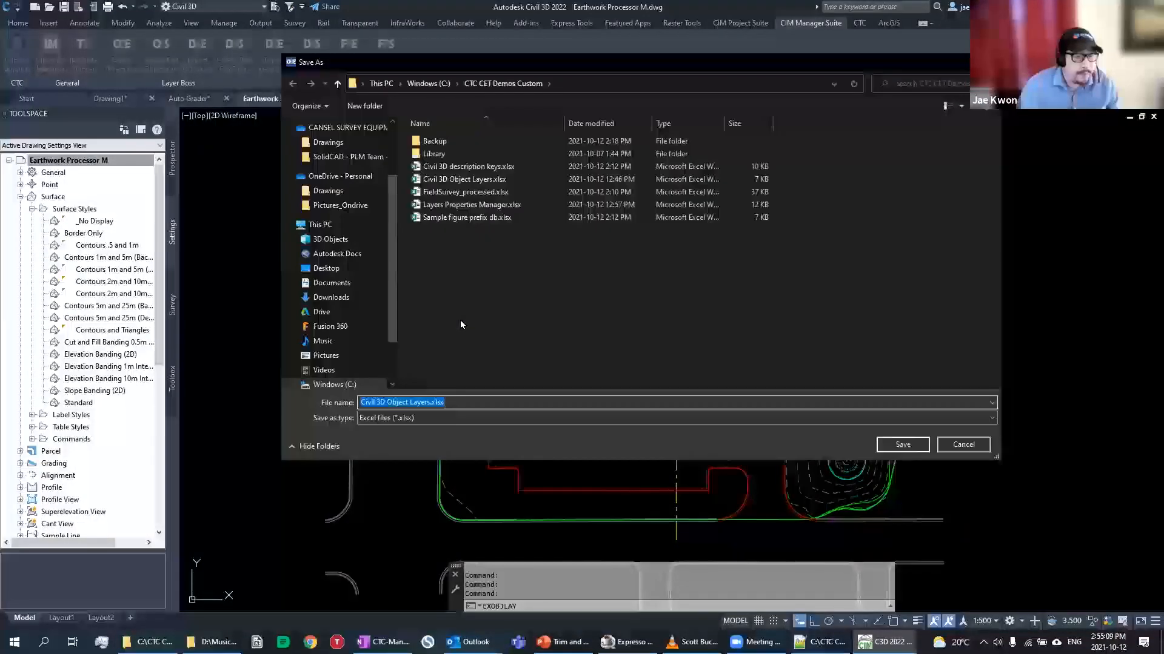
click(903, 445)
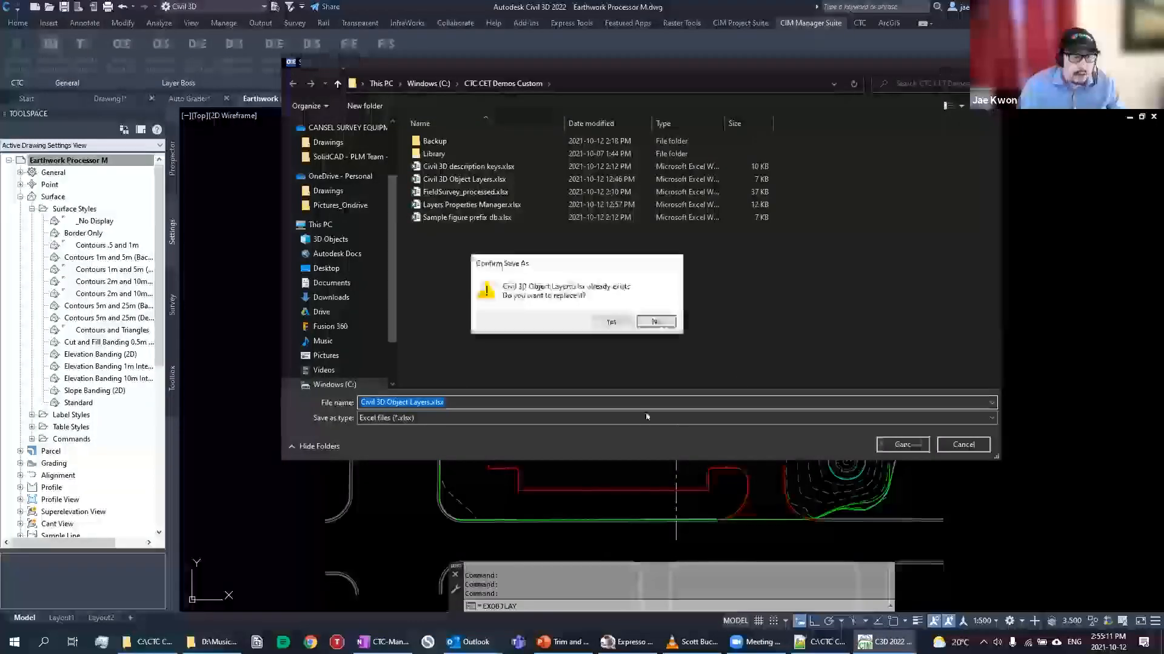
key(Return)
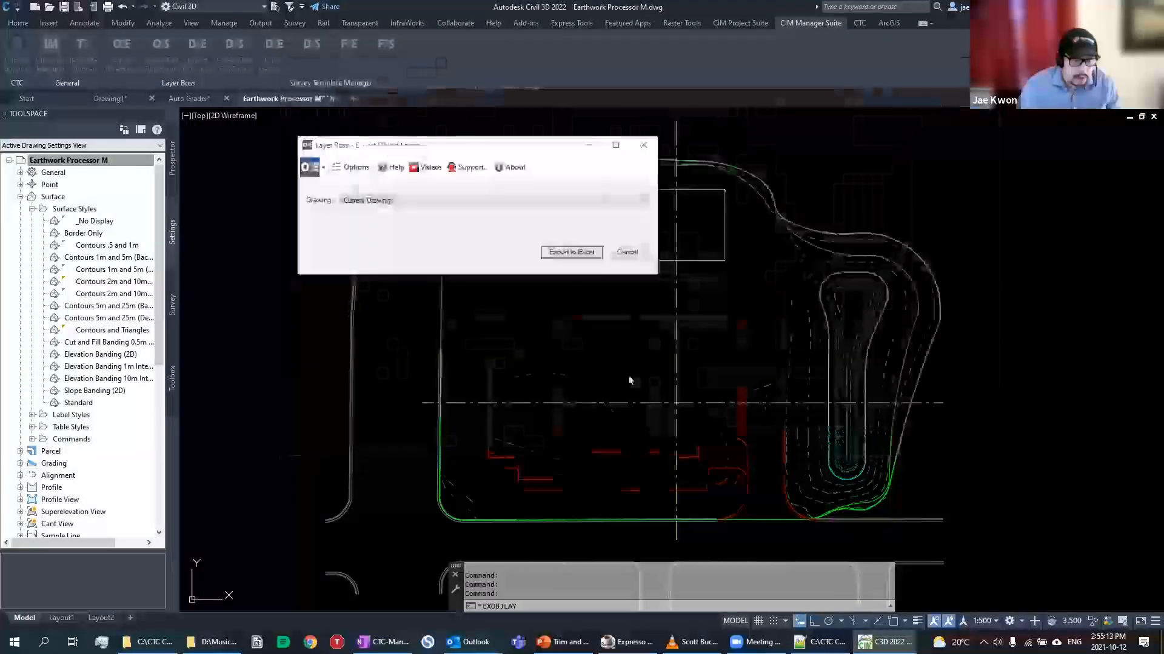
click(513, 246)
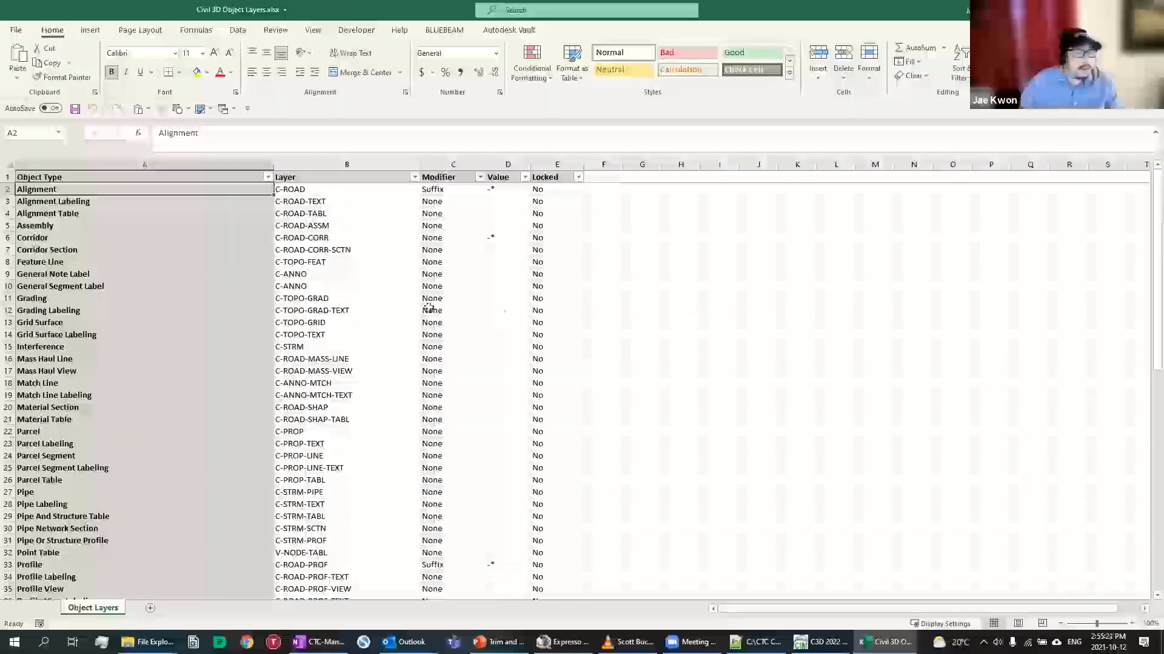
Review the exported object types and layers in the workbook and the modifier options offered for Alignment Labeling
click(338, 274)
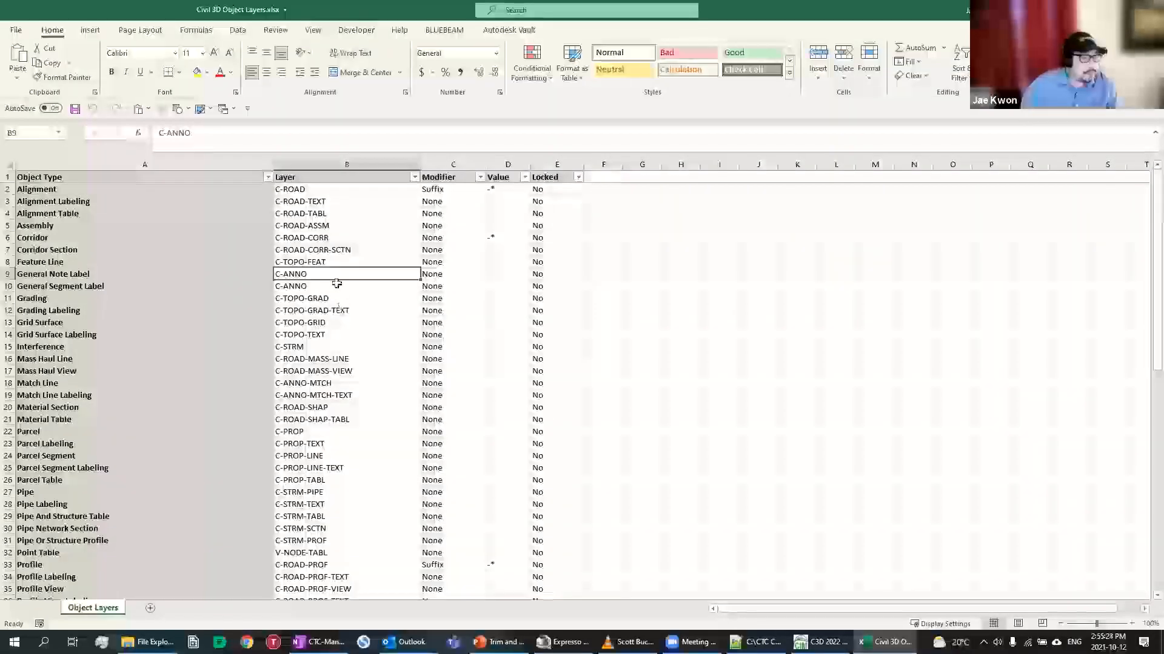
scroll(337, 284, down, 2)
scroll(337, 283, down, 5)
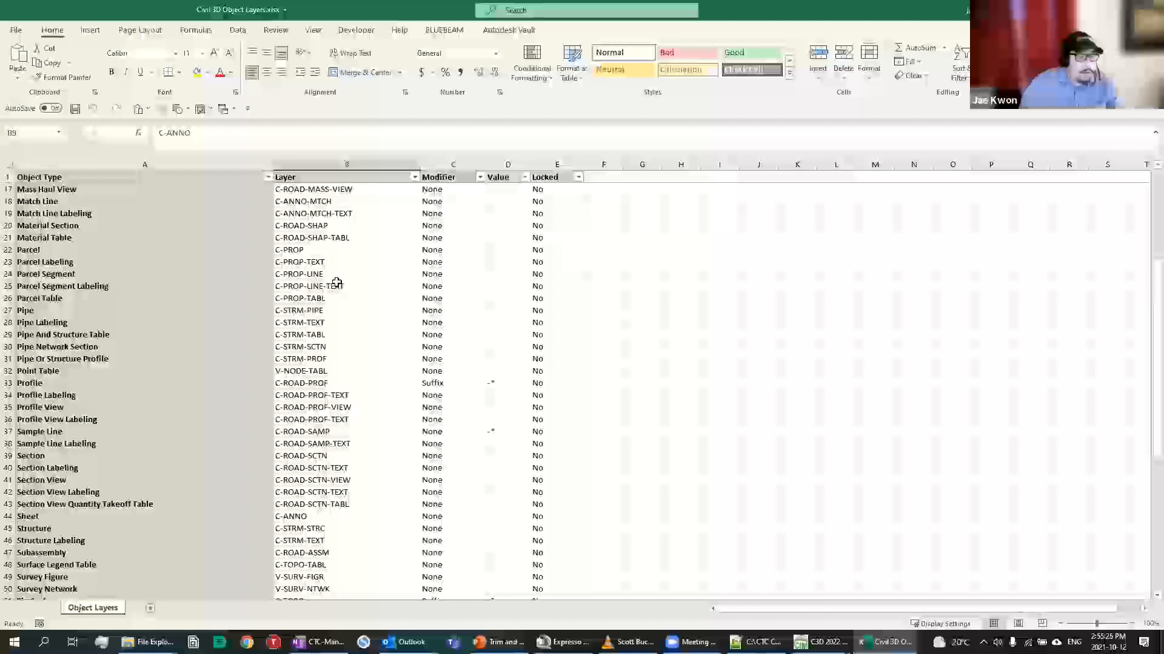
scroll(337, 284, down, 7)
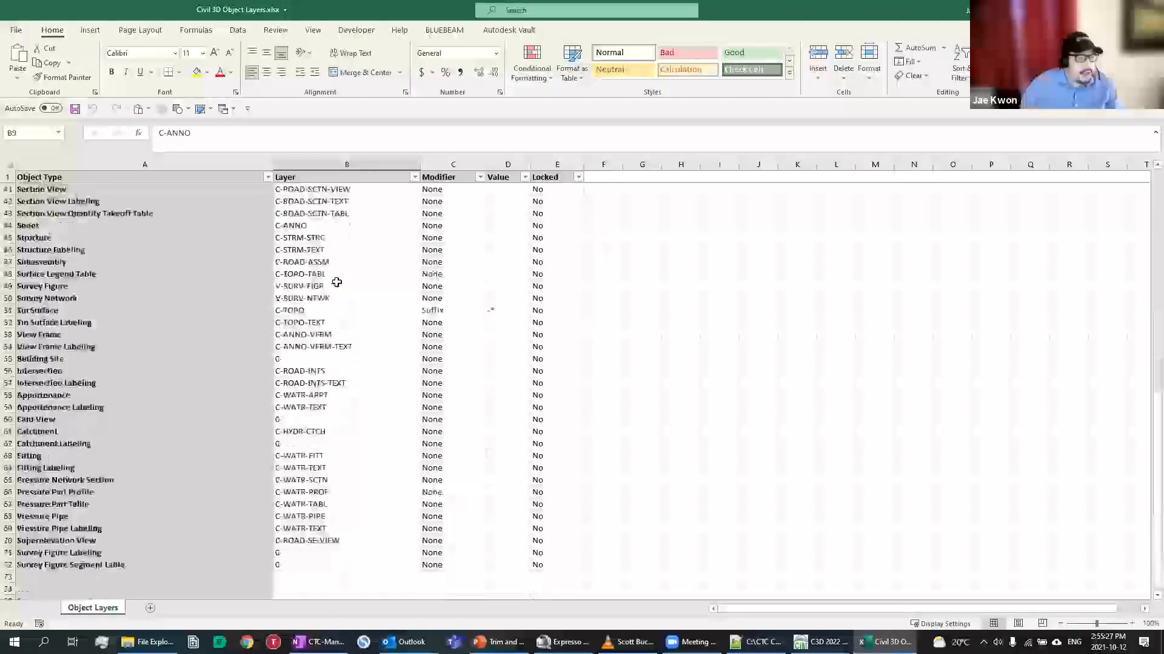
scroll(337, 283, up, 10)
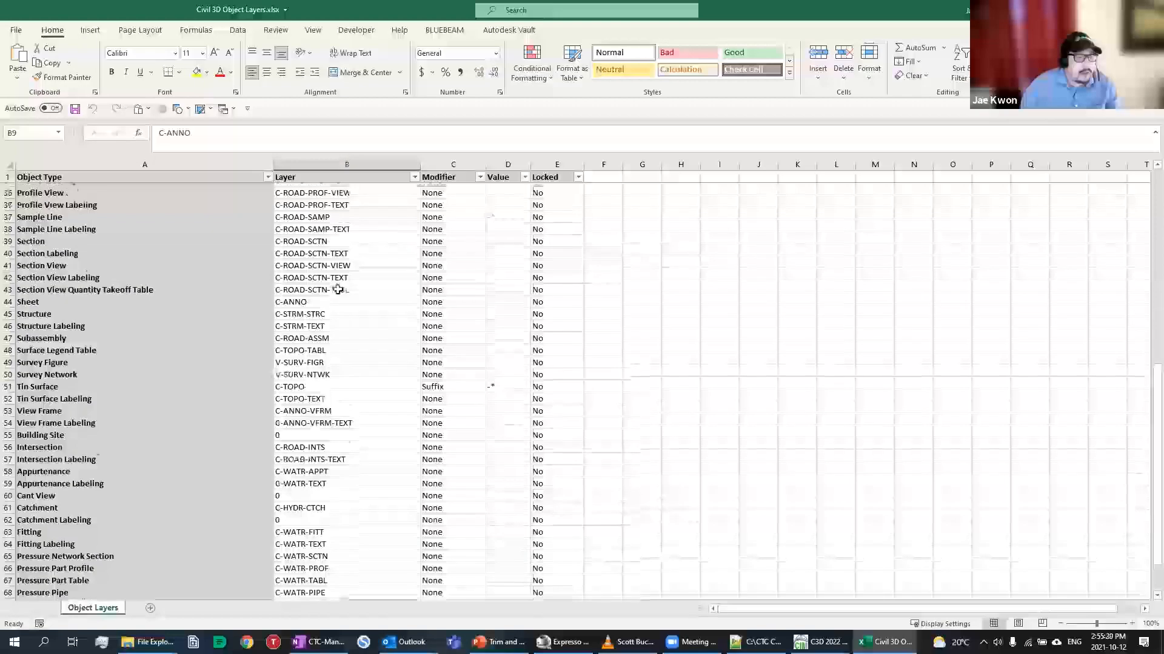
scroll(337, 290, up, 5)
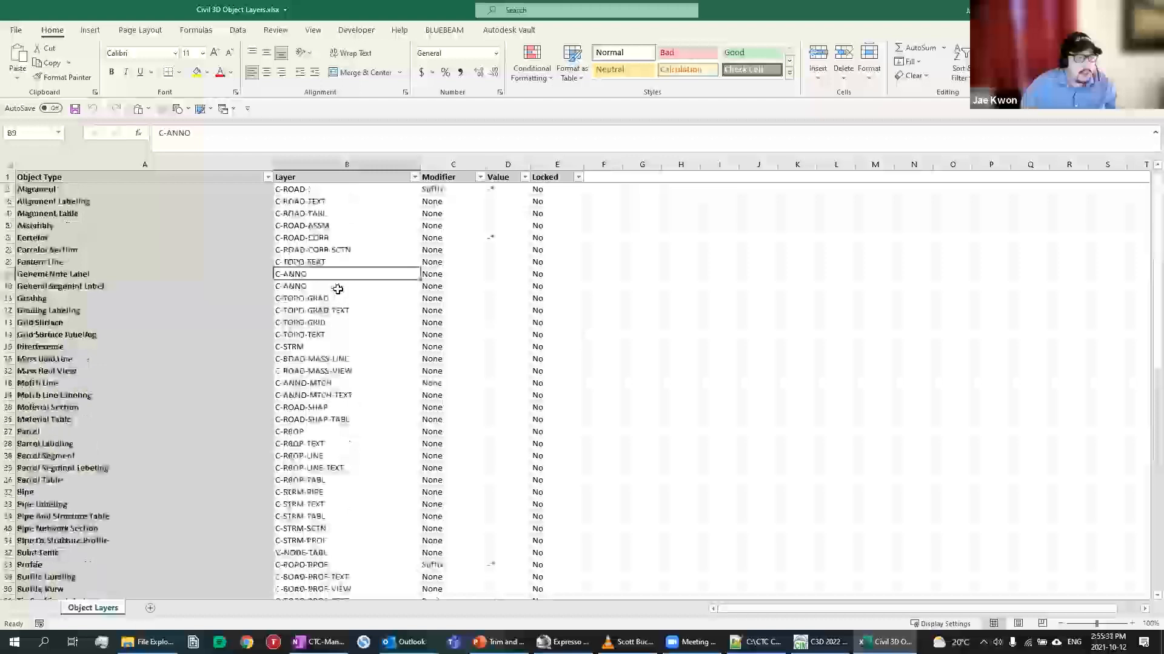
click(436, 203)
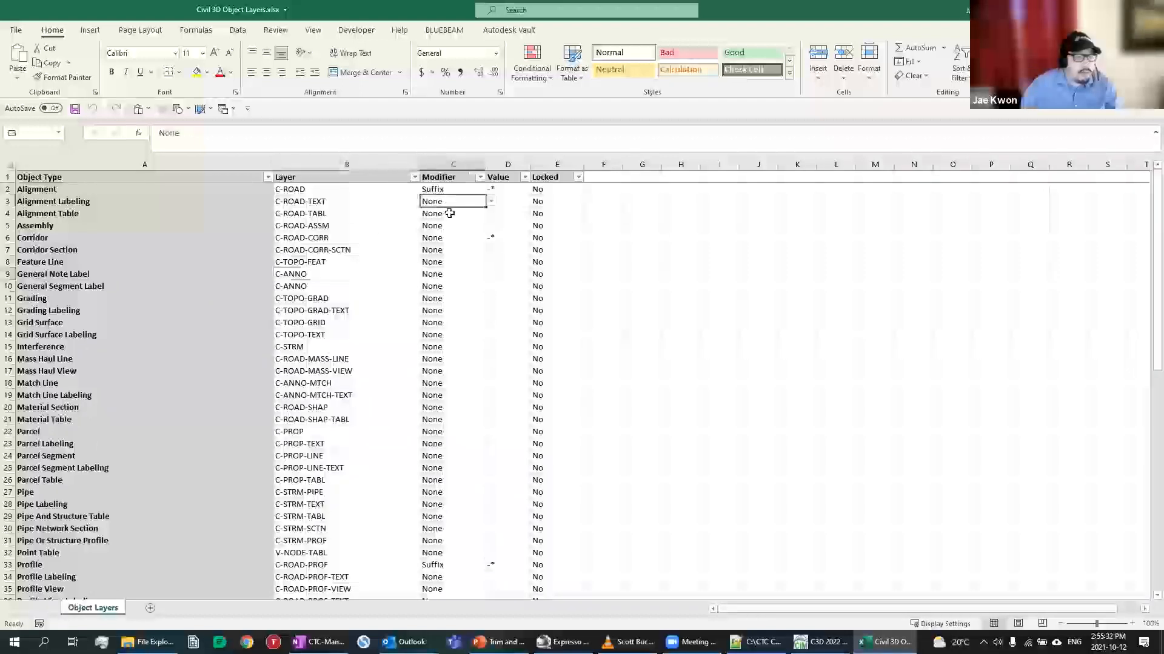
click(491, 203)
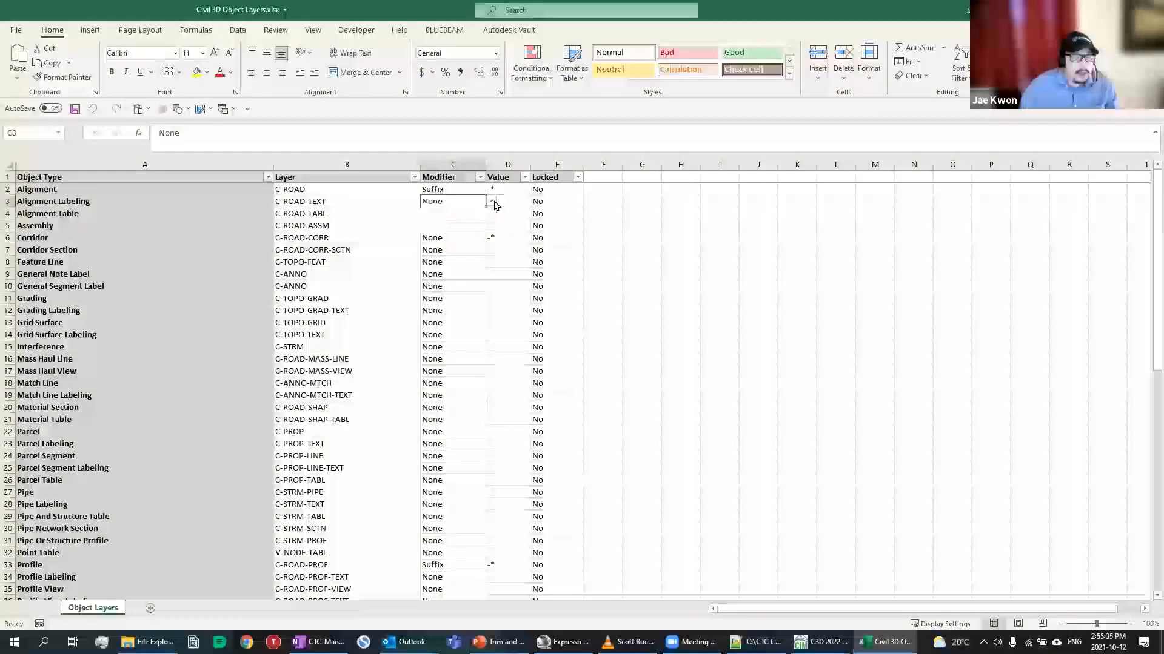
click(494, 206)
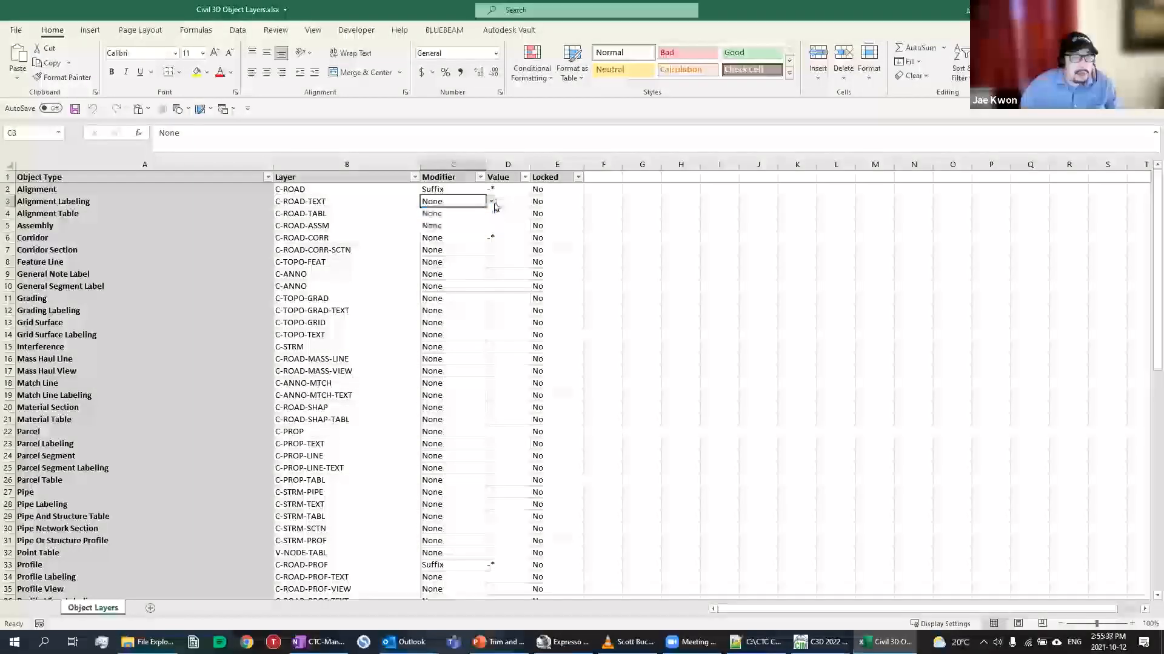
click(491, 204)
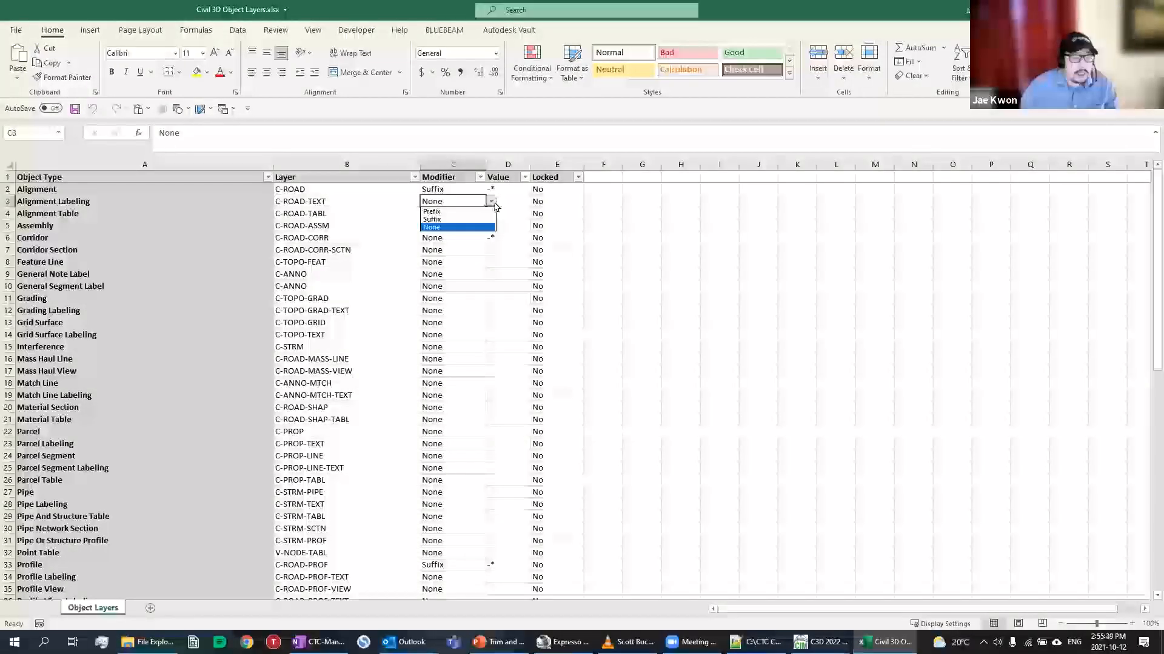
click(494, 205)
Set the modifier of the Alignment object type to None
click(460, 190)
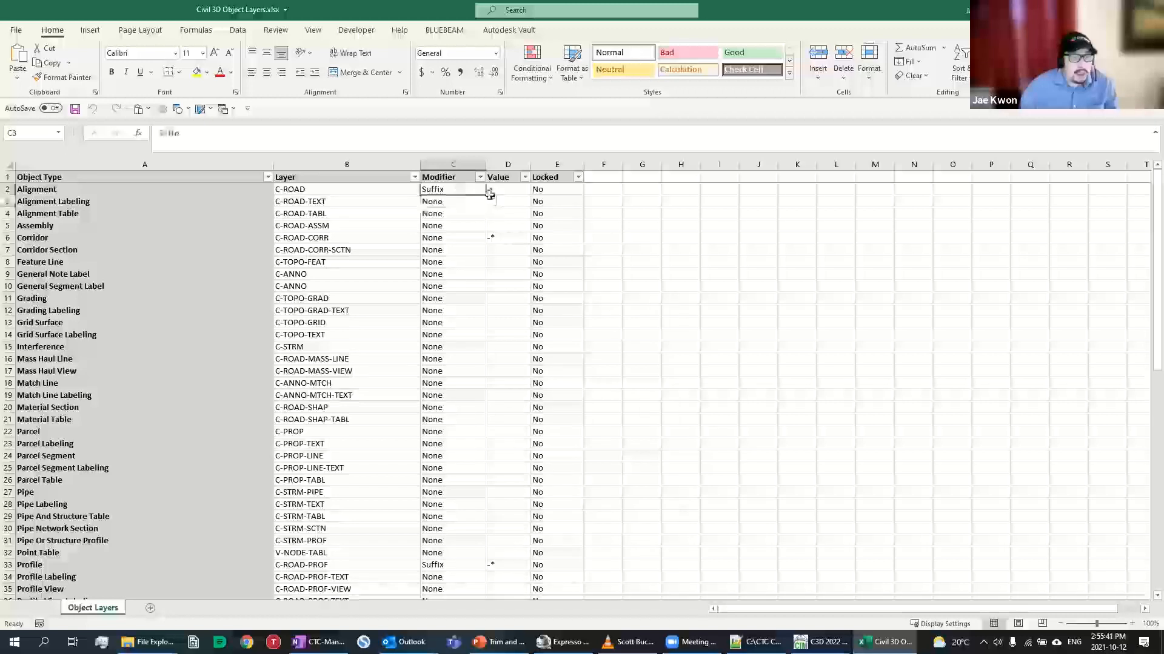
click(492, 192)
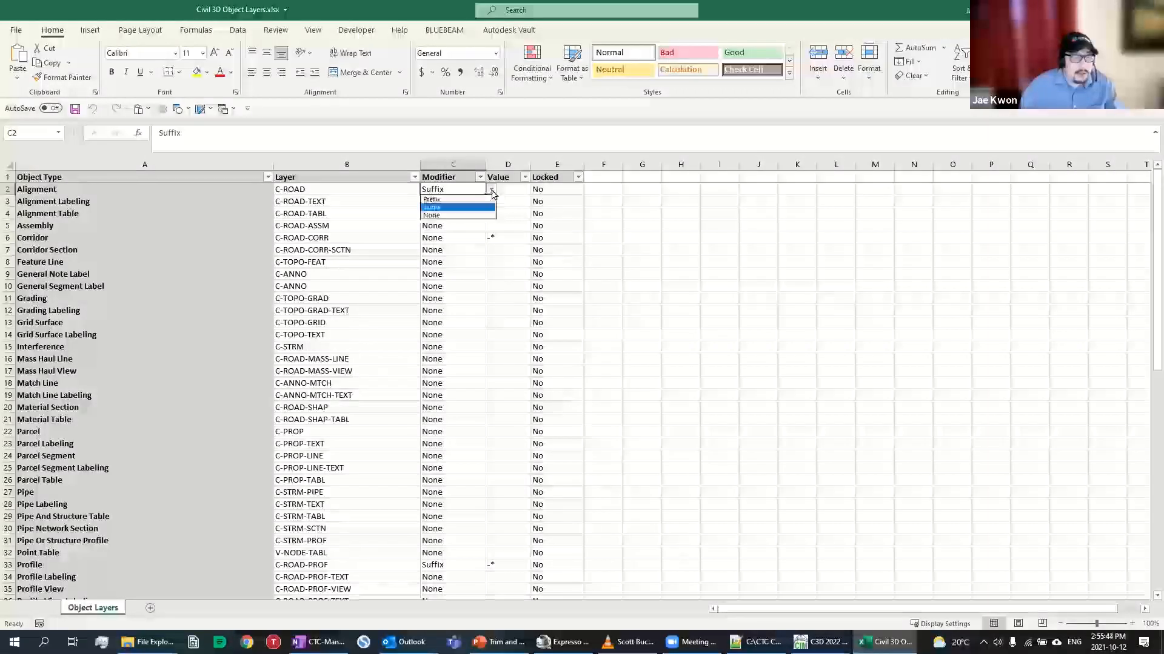
click(473, 216)
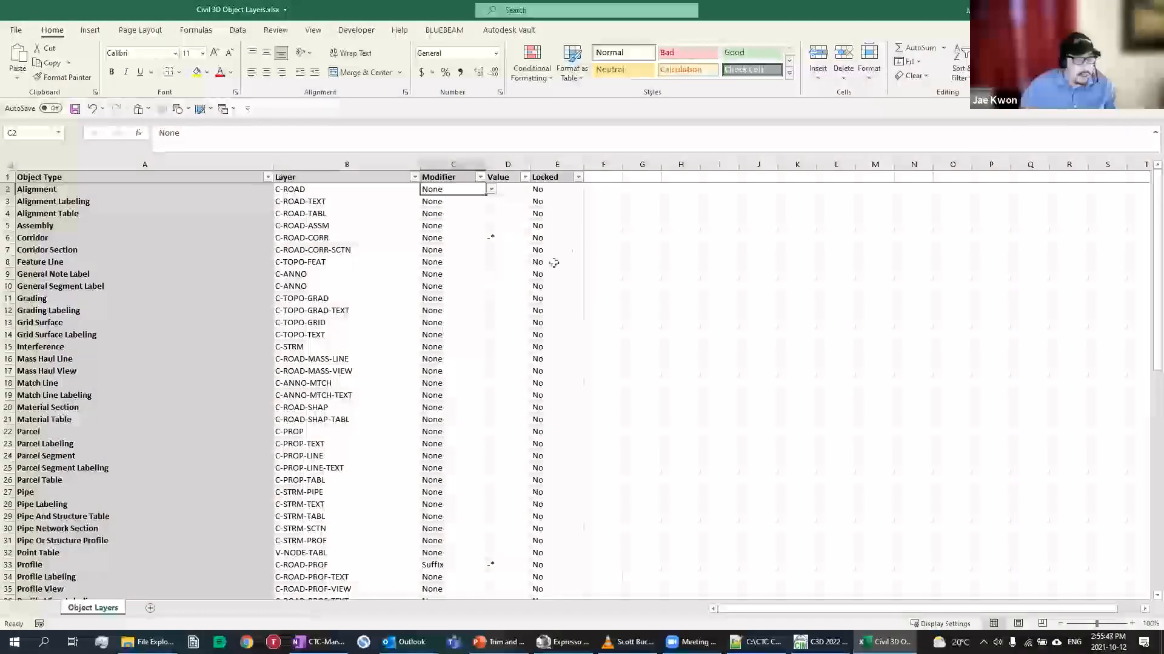
Look through the Modifier and Value columns for object types that carry a suffix or a value
click(509, 273)
scroll(508, 262, down, 5)
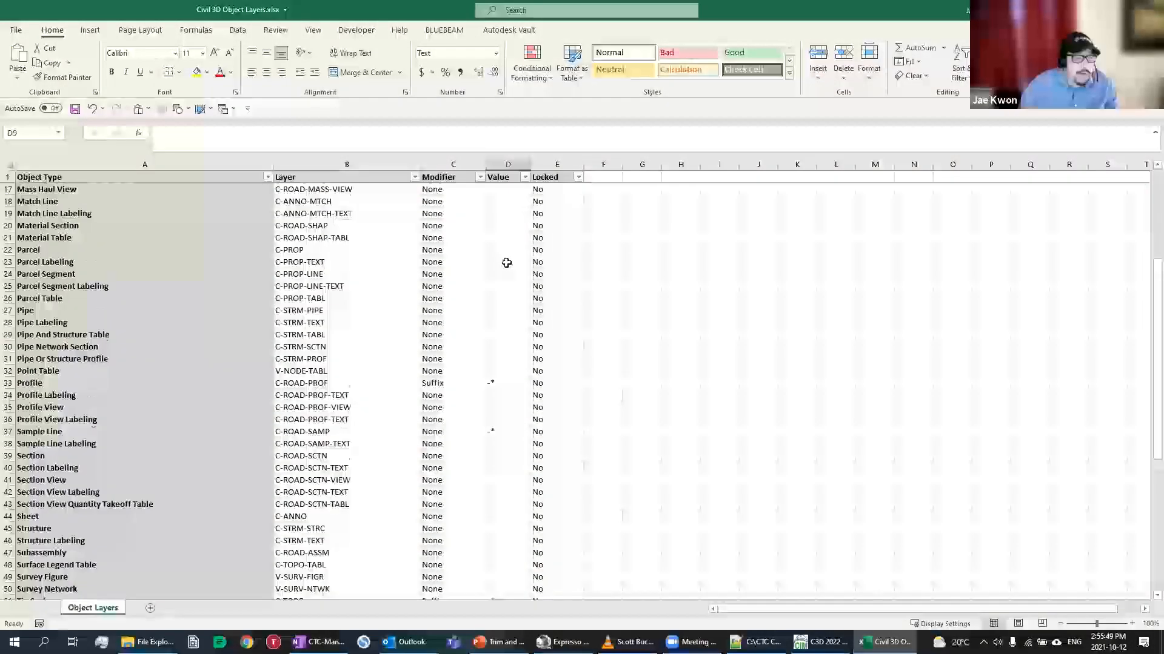
scroll(507, 273, down, 5)
scroll(472, 273, up, 4)
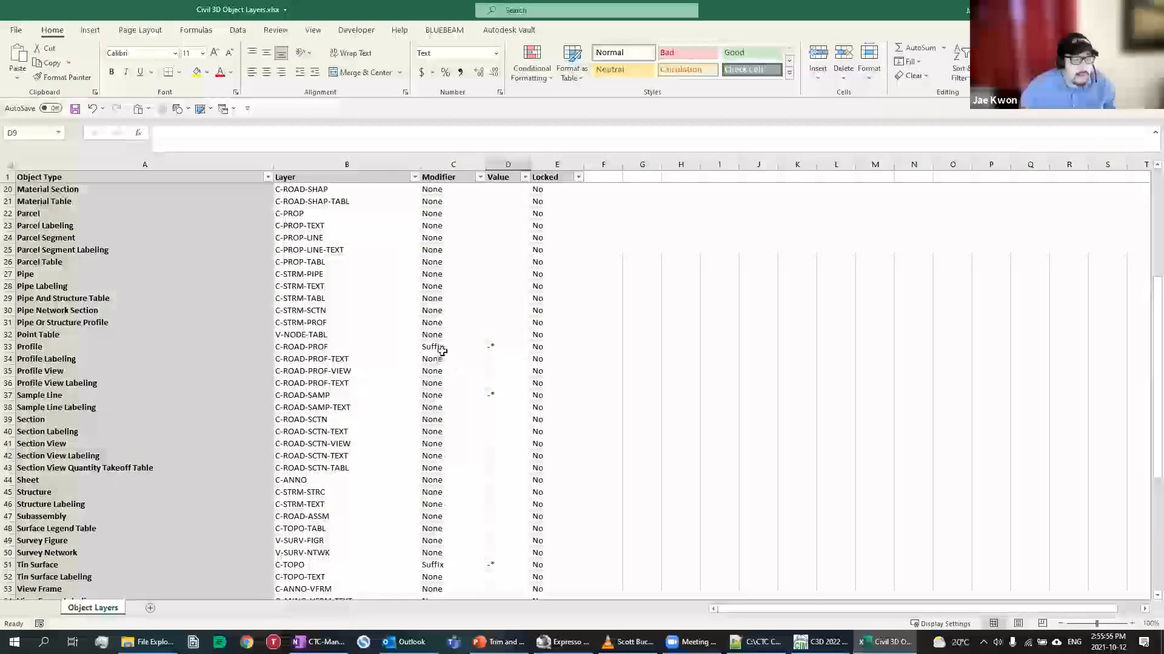
scroll(479, 353, up, 4)
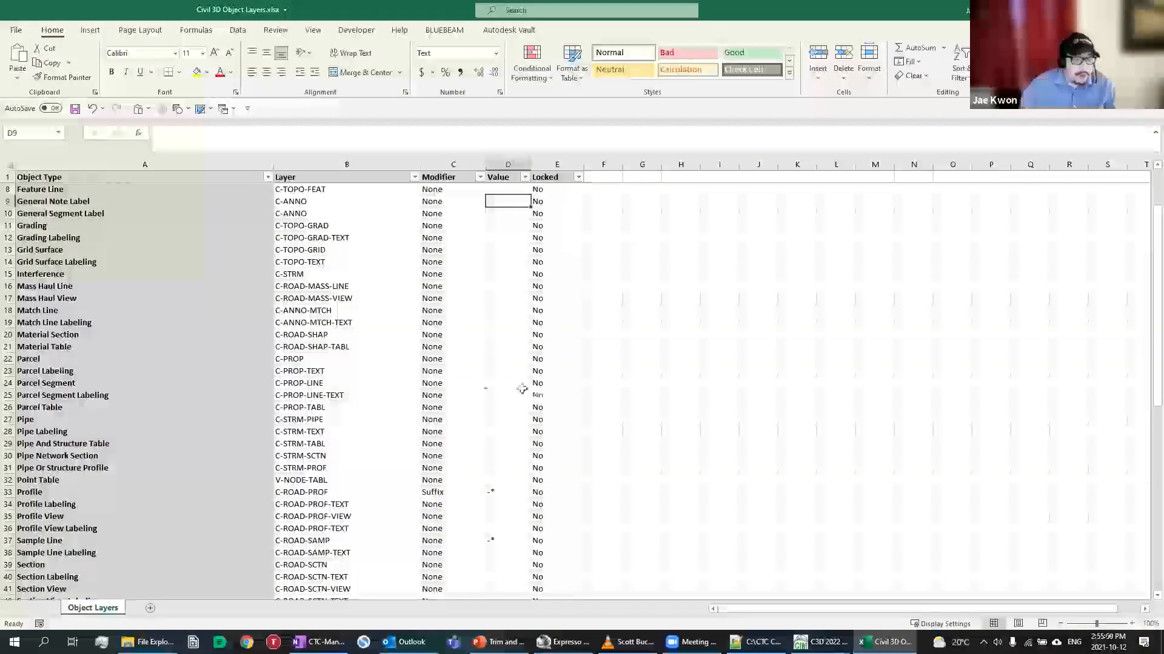
scroll(476, 295, up, 2)
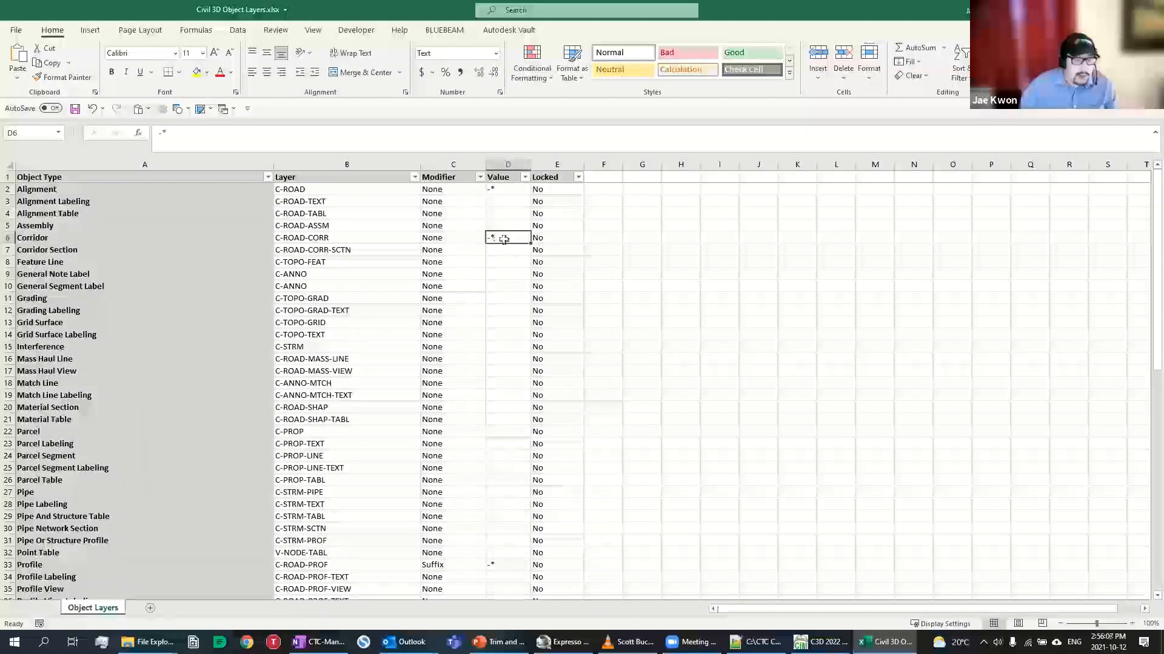
click(456, 238)
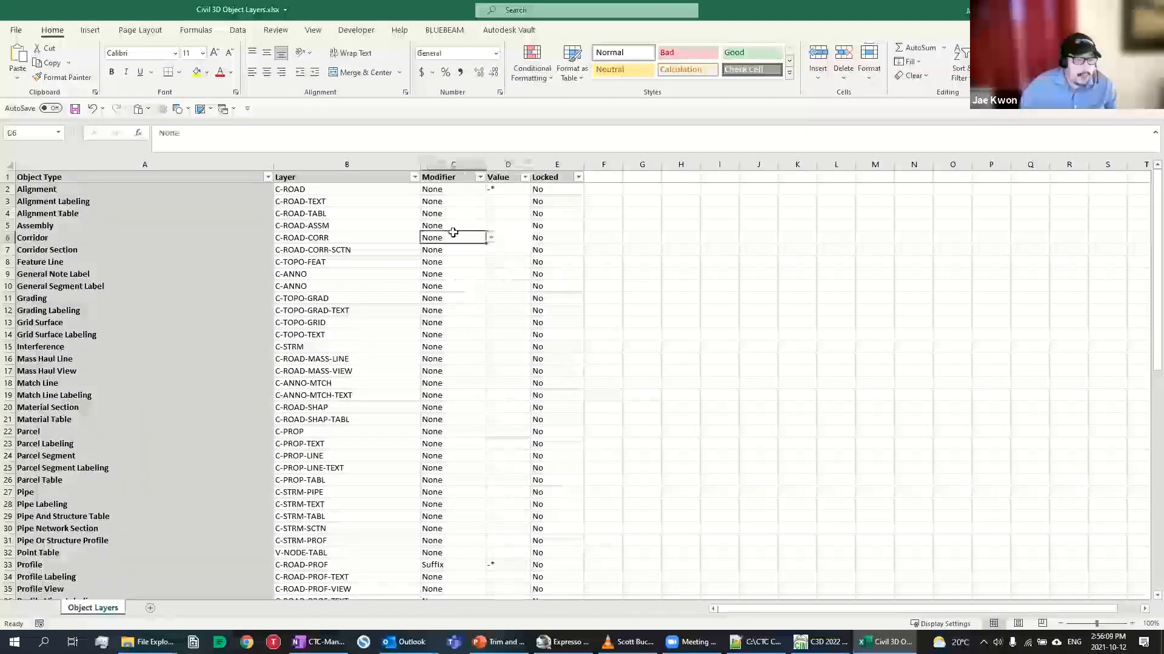
click(454, 191)
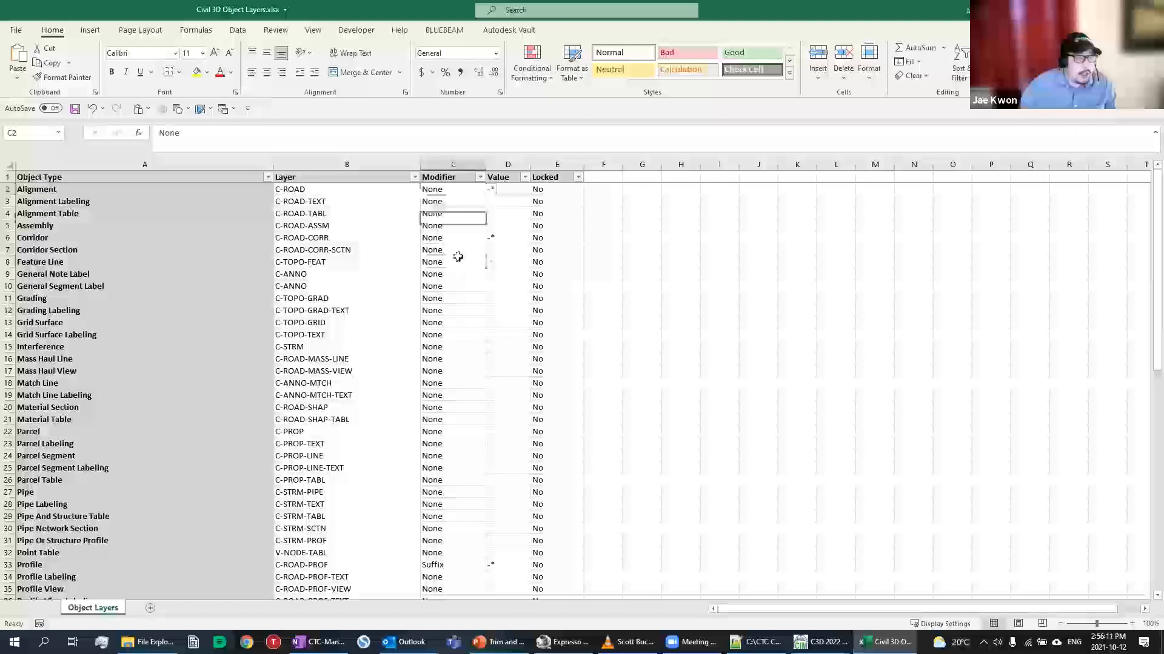
click(520, 217)
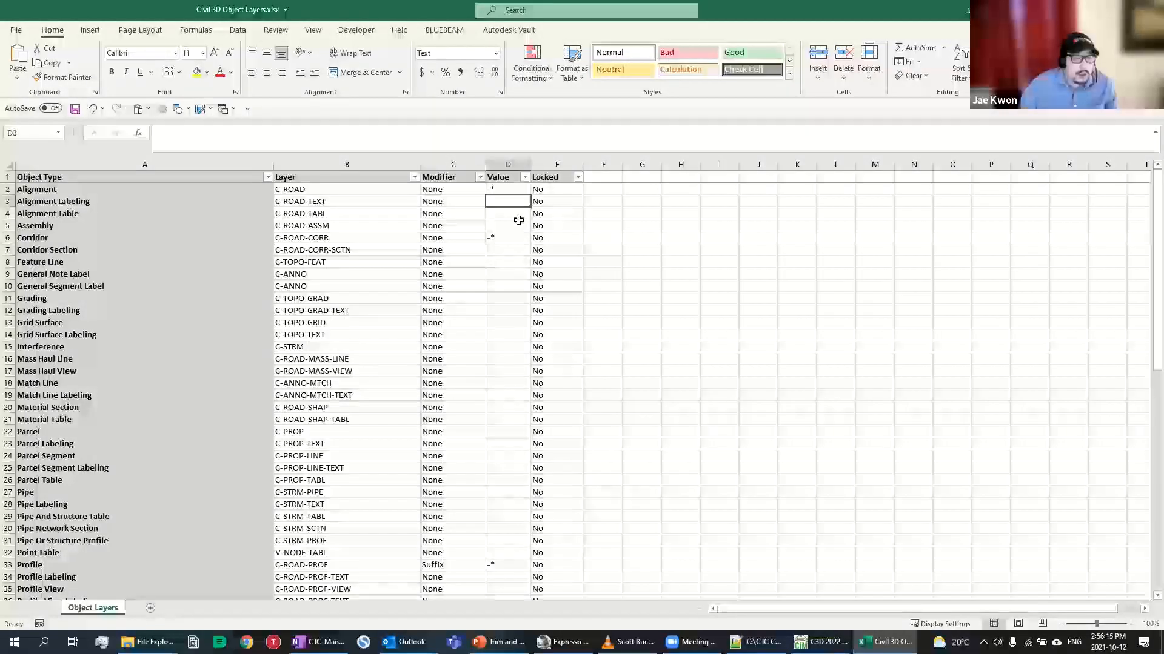
click(513, 214)
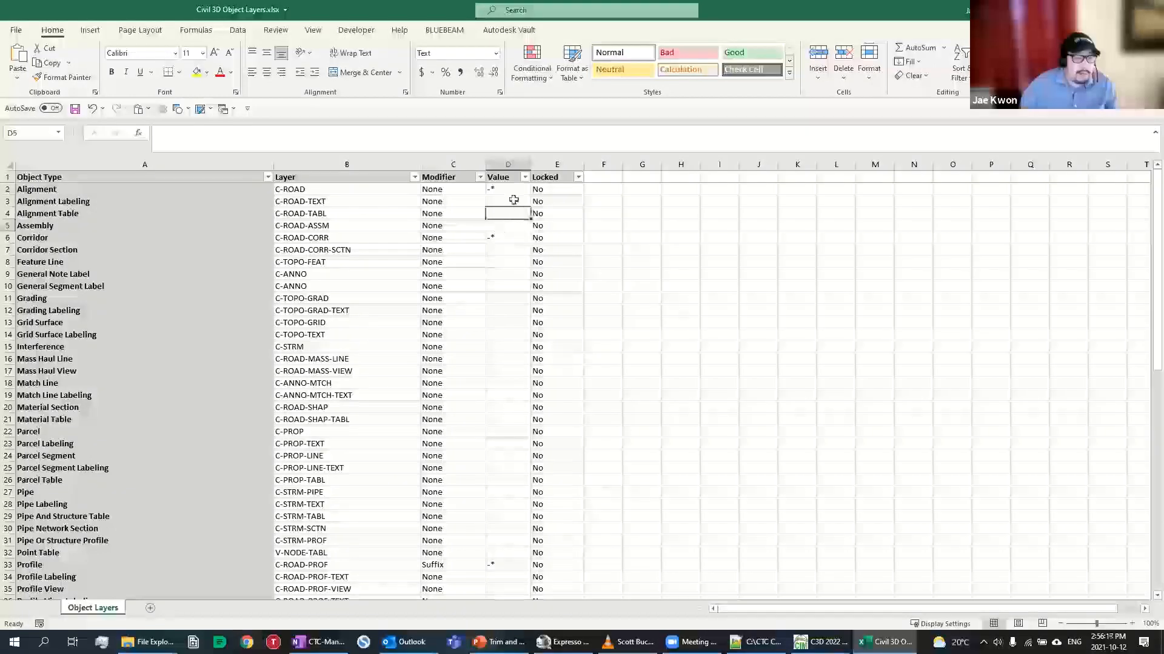
click(513, 223)
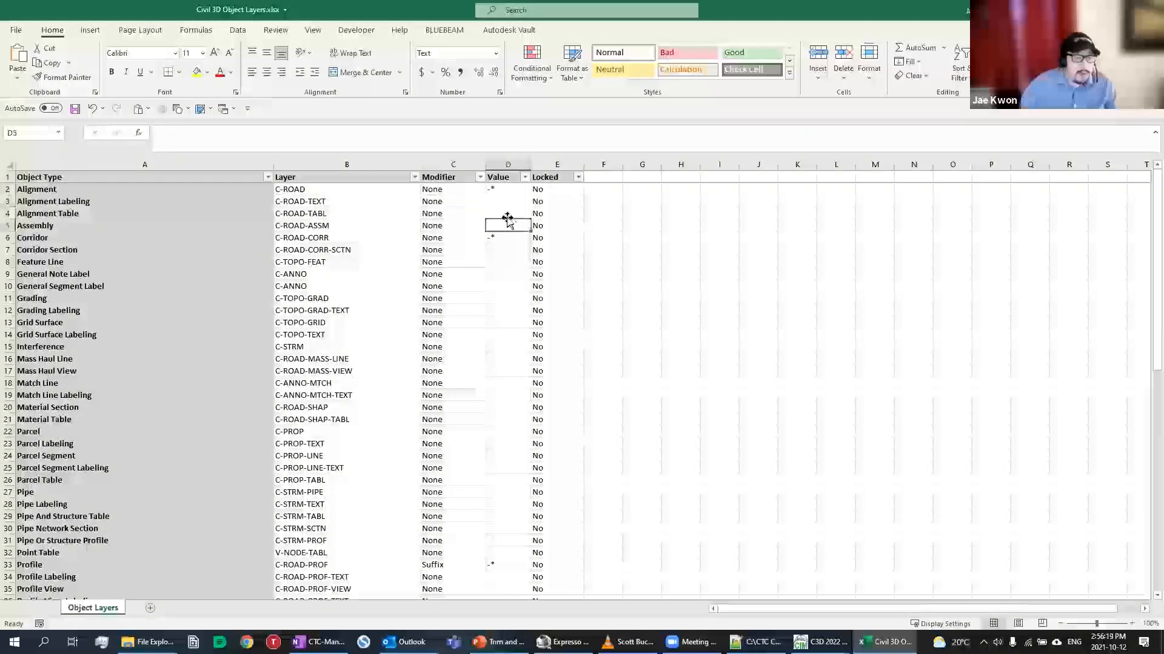
Clear the Value cell of the Alignment object type
click(509, 189)
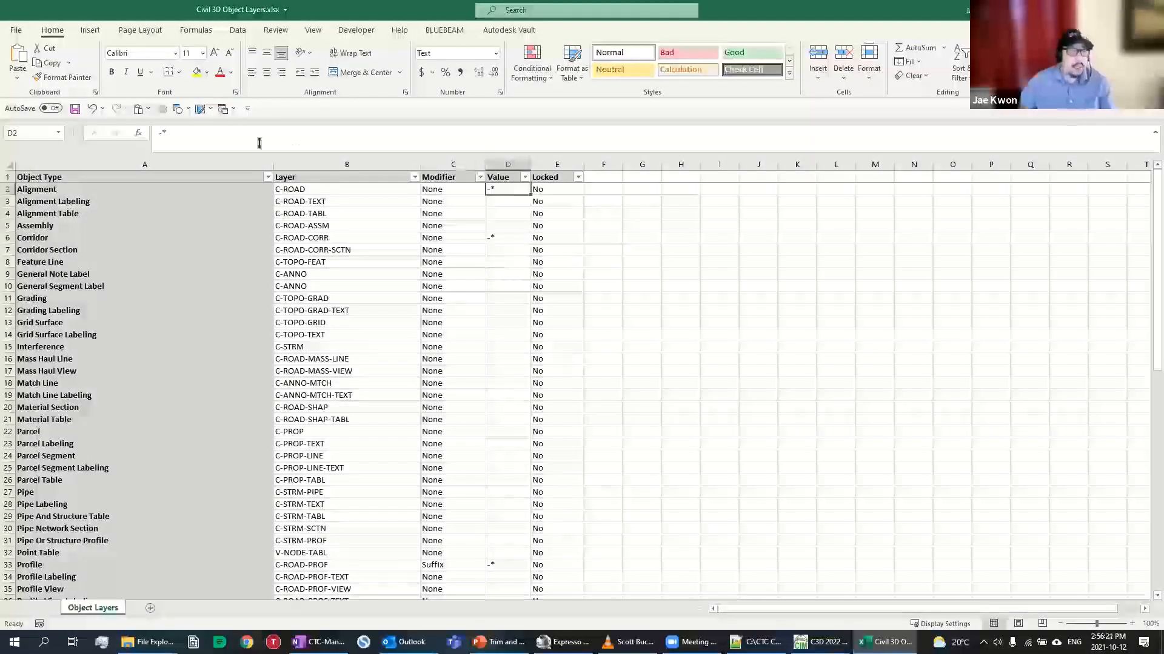
key(BackSpace)
key(Return)
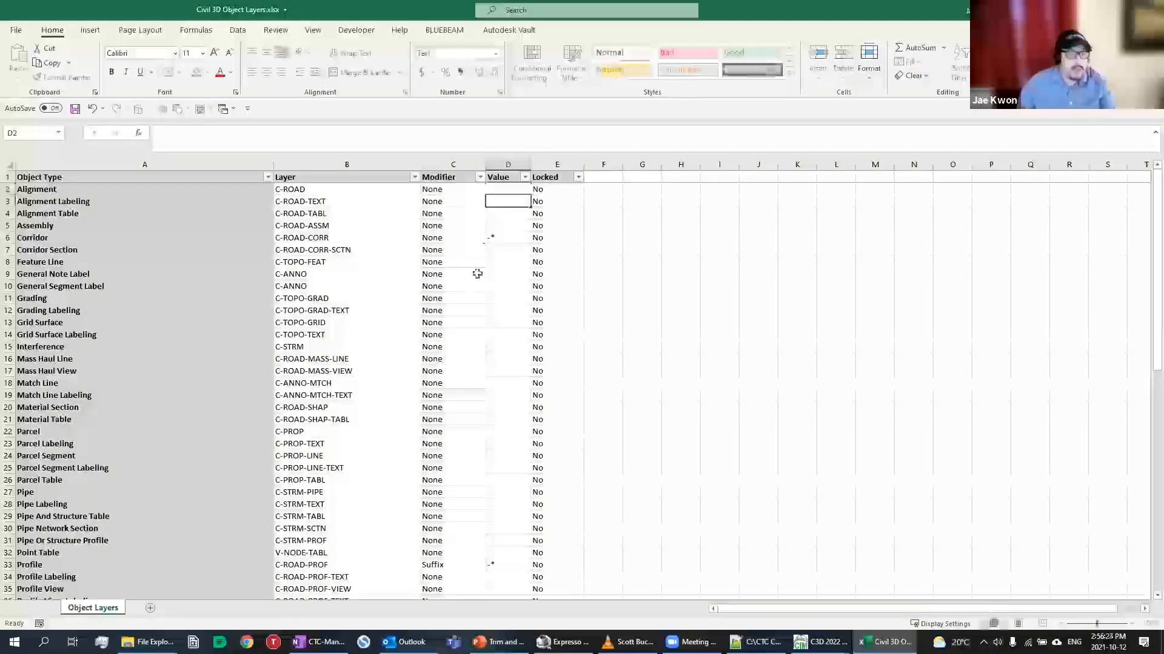
Fill Alignment's modifier None down to all object types in the Modifier column and check the rows through to the end
click(462, 192)
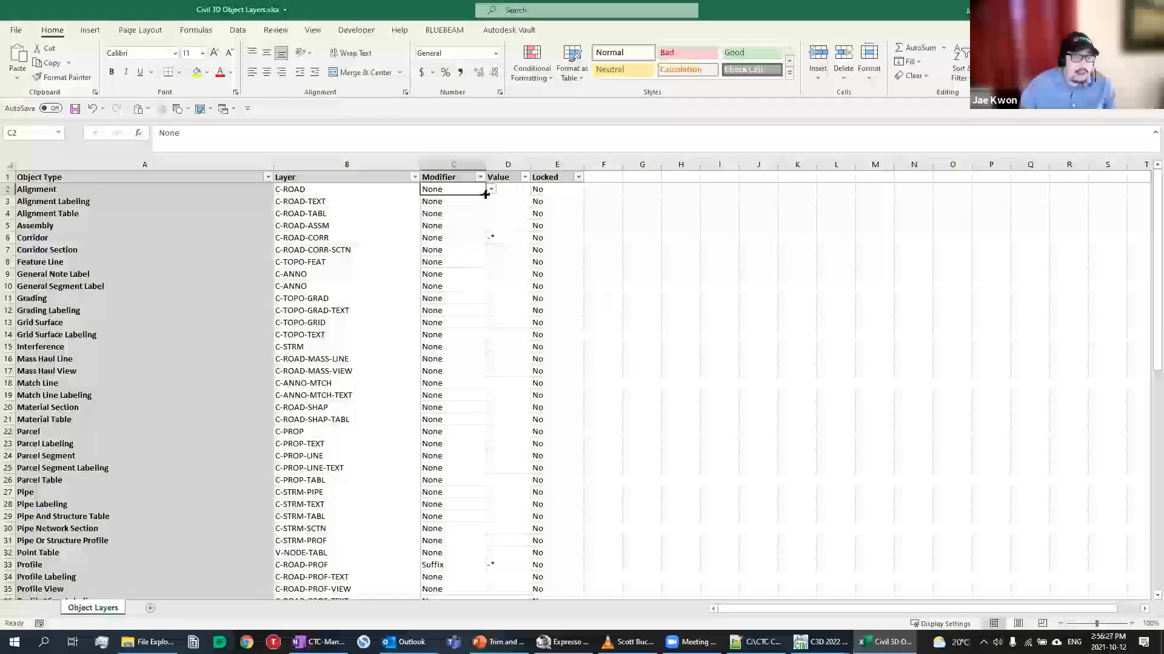
double_click(484, 195)
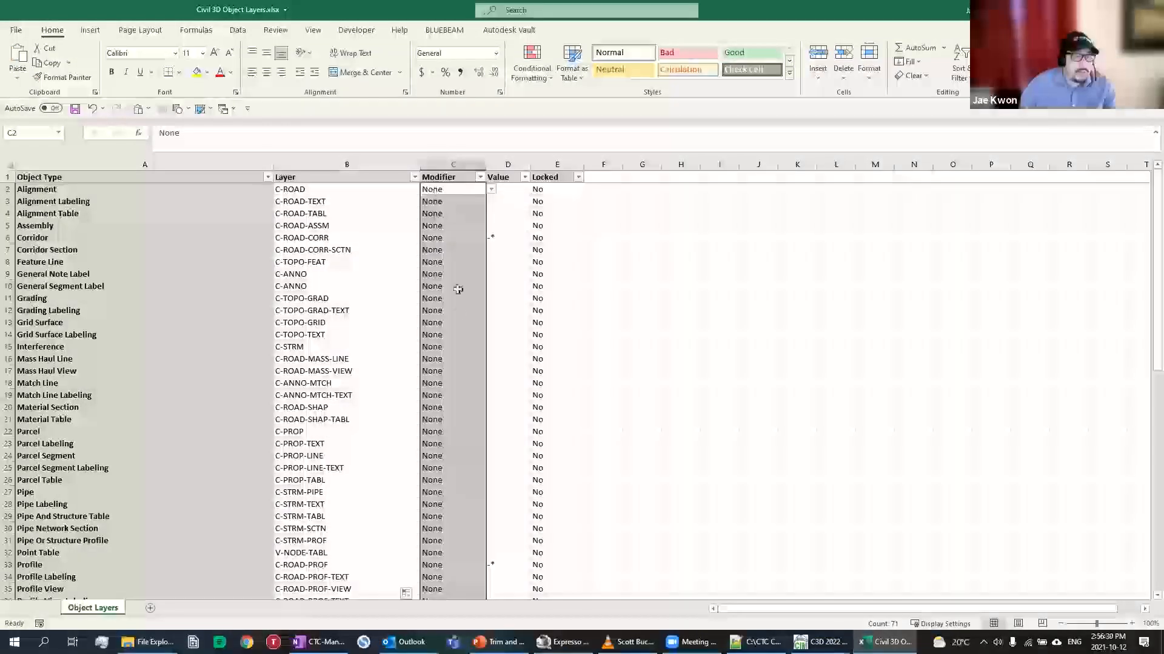
scroll(442, 323, down, 19)
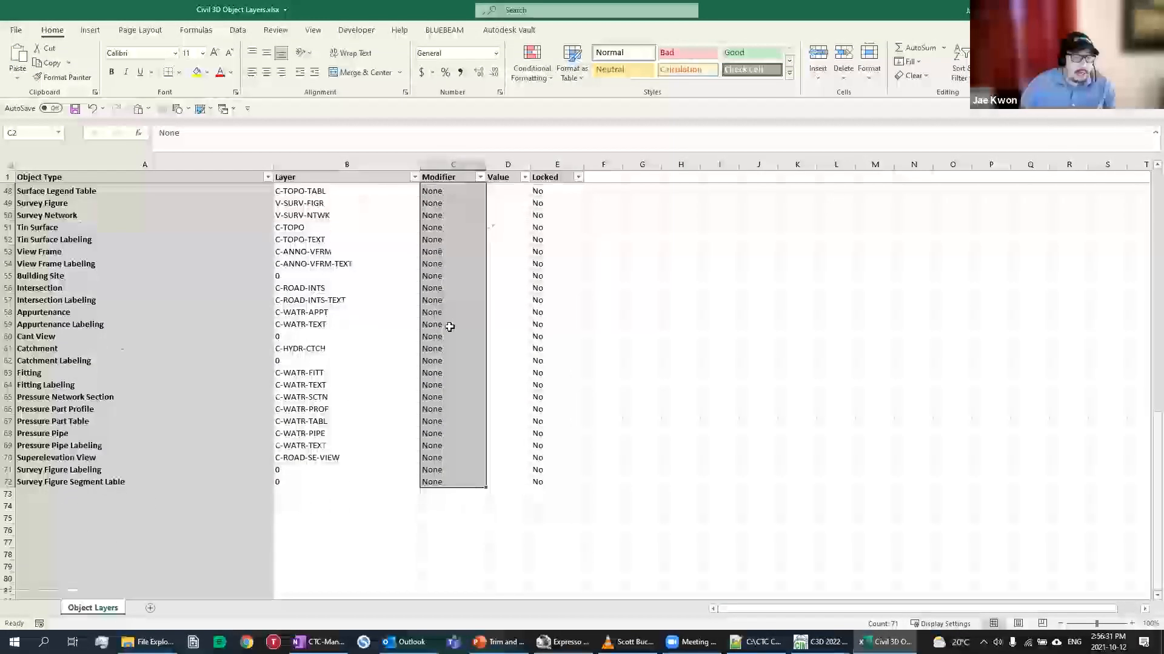
Fill Alignment's empty Value cell down to all object types in the Value column and check the rows
scroll(497, 334, up, 19)
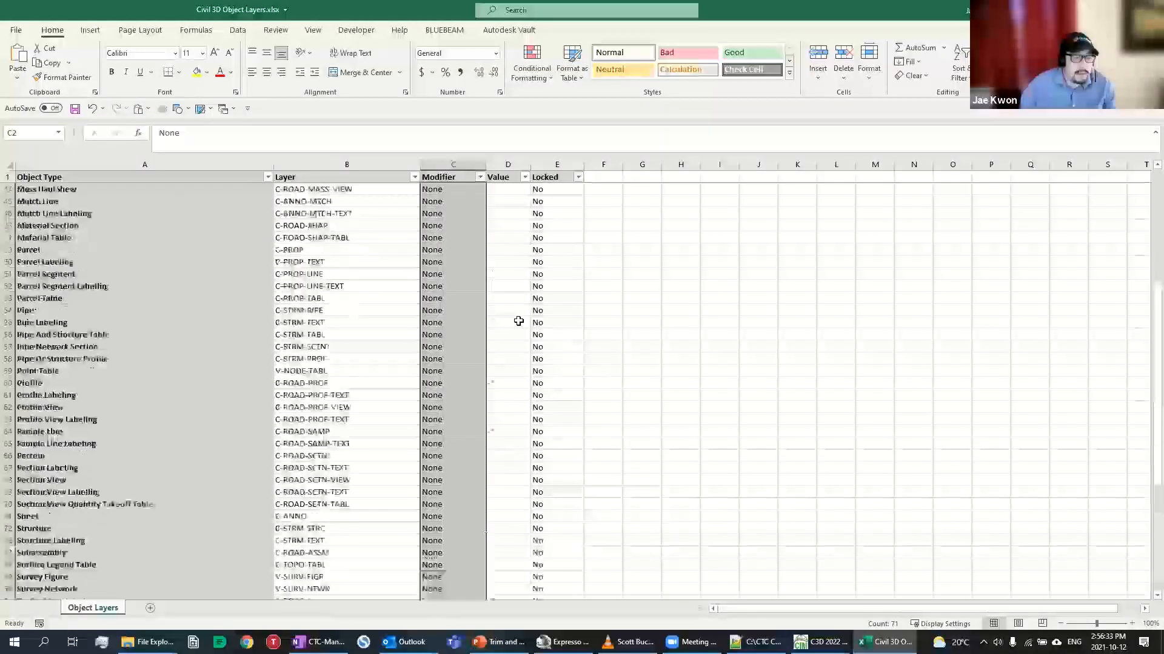
click(509, 189)
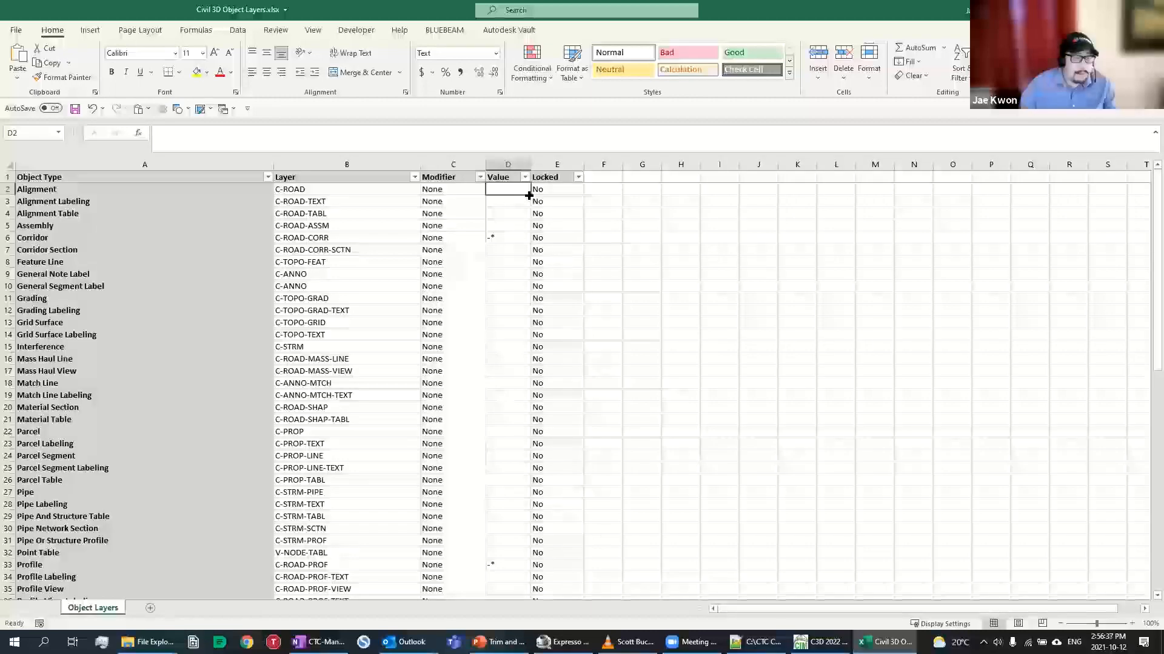
mouse_move(529, 194)
mouse_down()
mouse_move(534, 597)
mouse_move(515, 554)
mouse_up()
click(524, 362)
click(426, 300)
scroll(439, 373, up, 13)
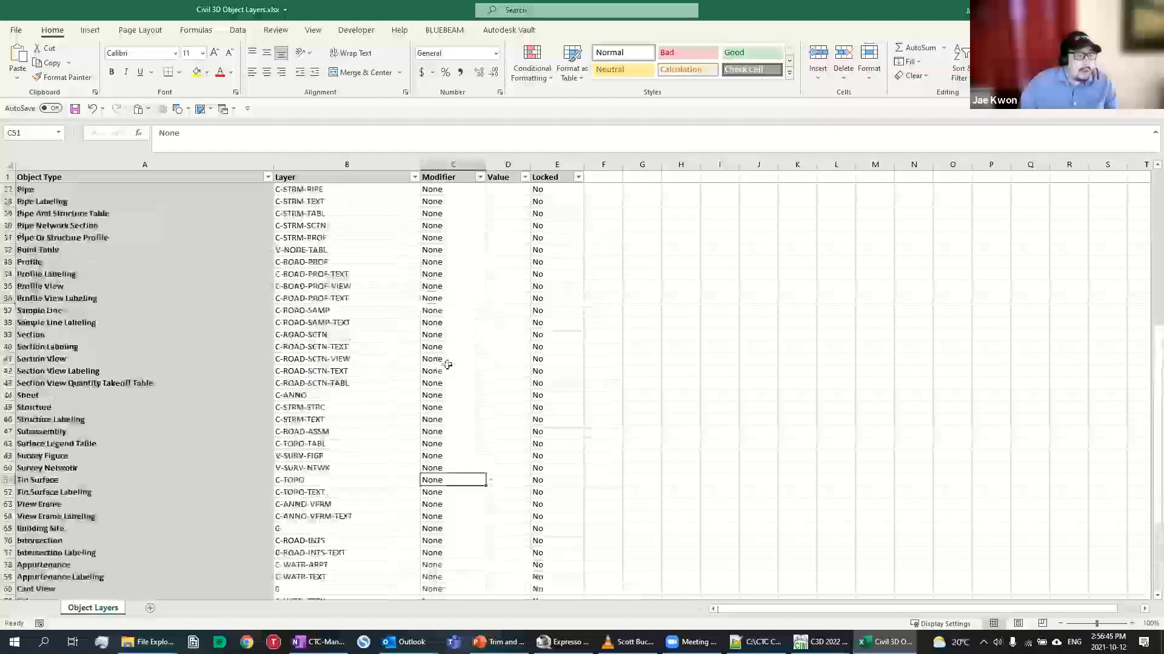
Save and close the Civil 3D Object Layers workbook, and close the Export Object Layers dialog in Civil 3D
key(ctrl+s)
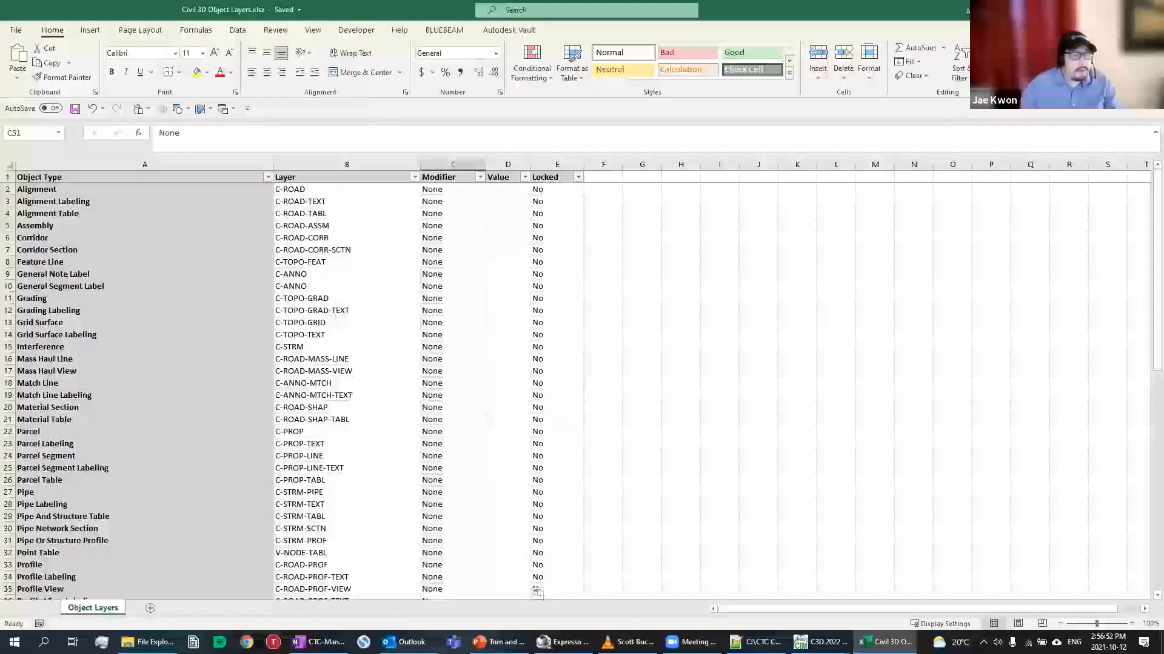
key(alt+F4)
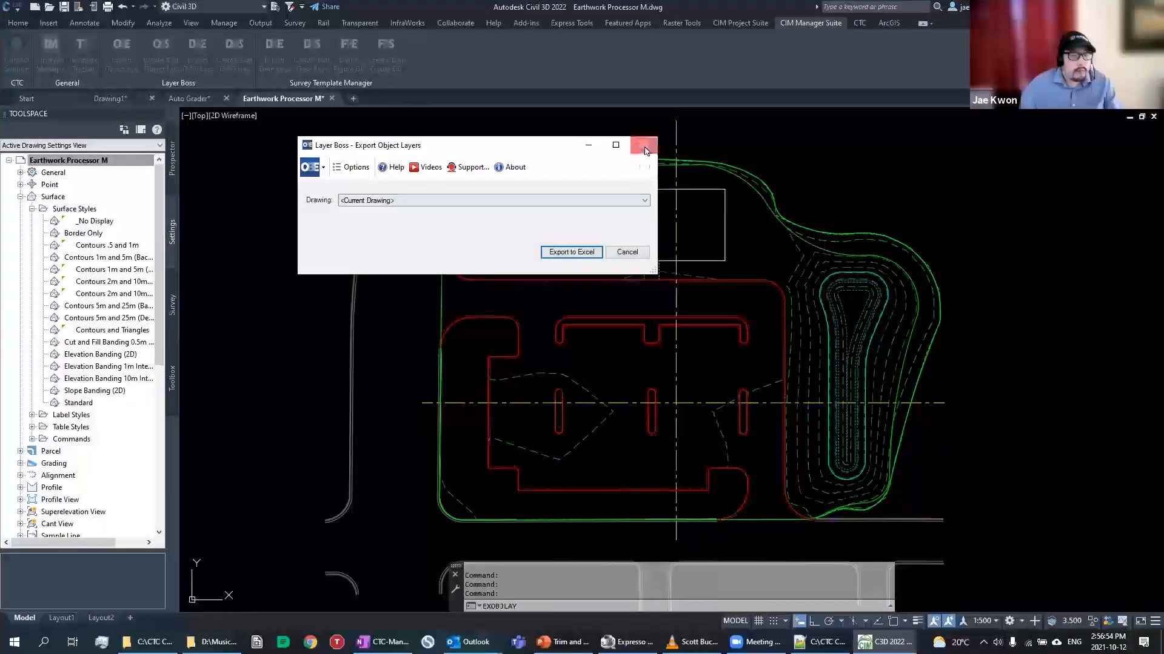
click(643, 145)
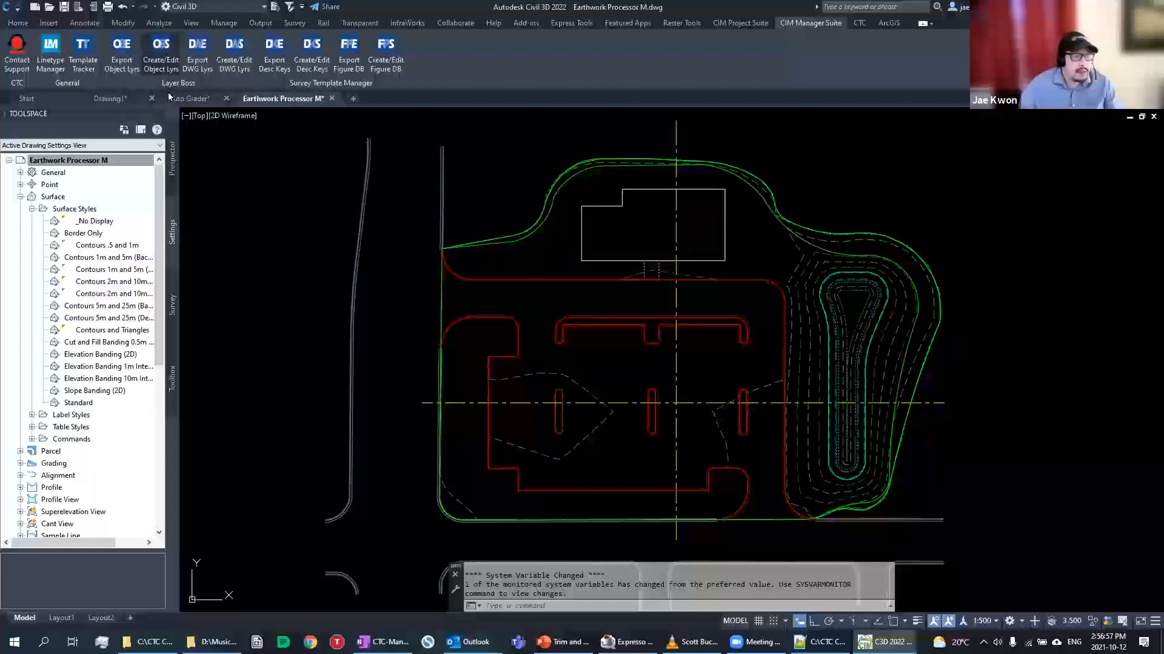
Load Civil 3D Object Layers.xlsx from the CTC CET Demos Custom folder into Layer Boss's Set Object Layers and go on to its preview
click(161, 48)
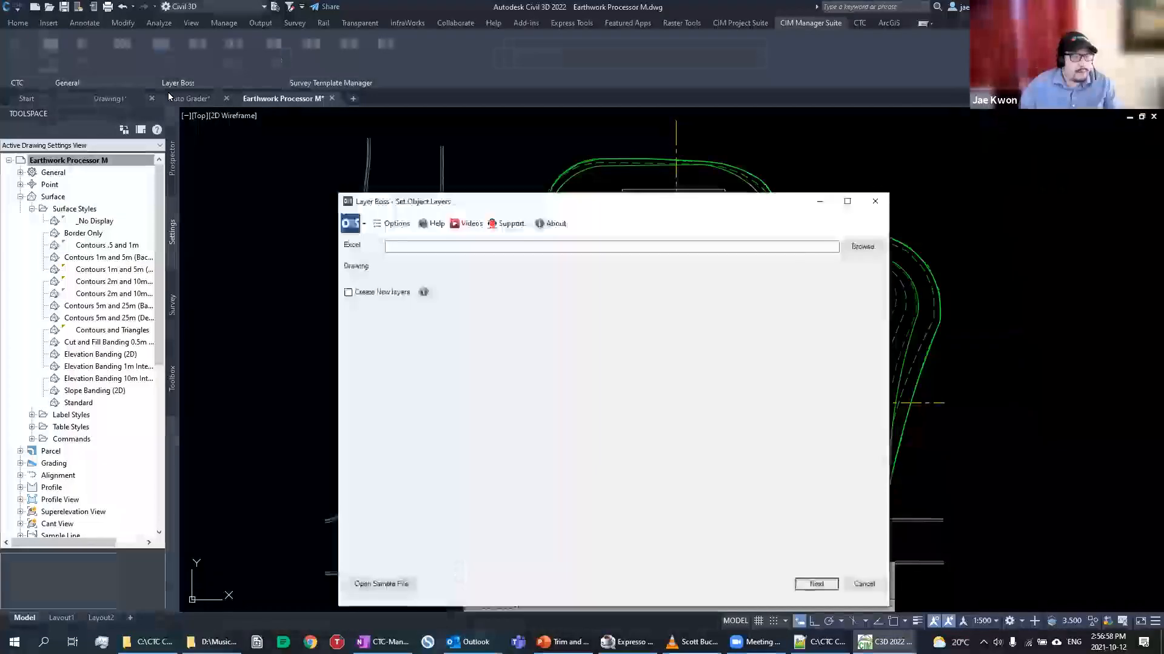
click(863, 246)
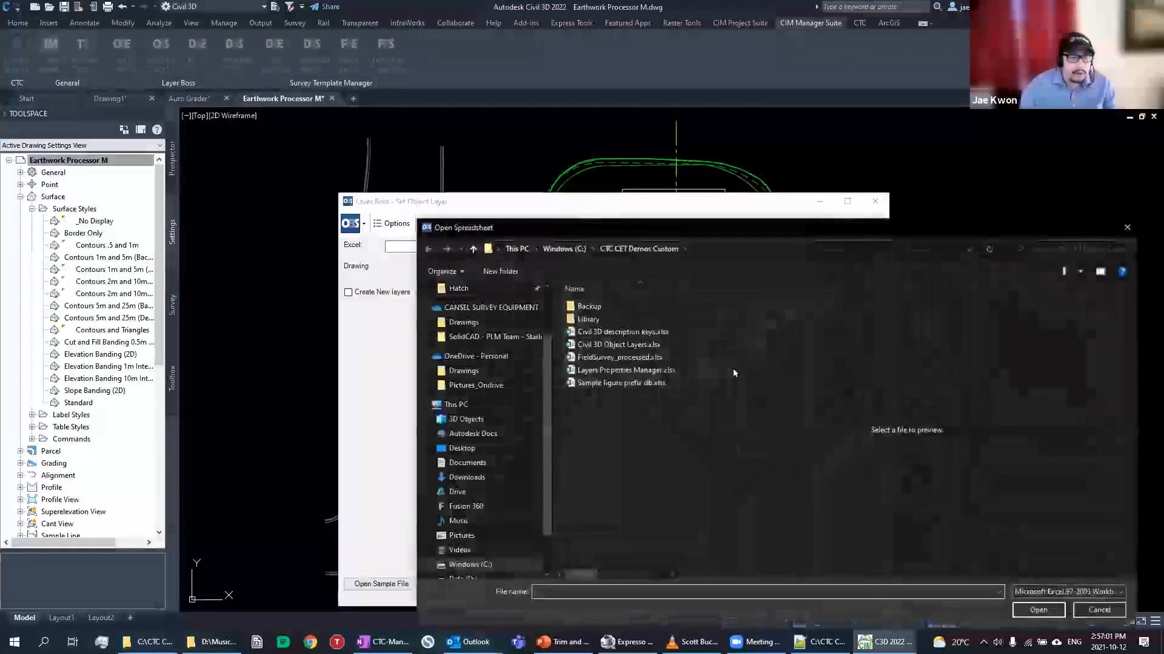
double_click(635, 345)
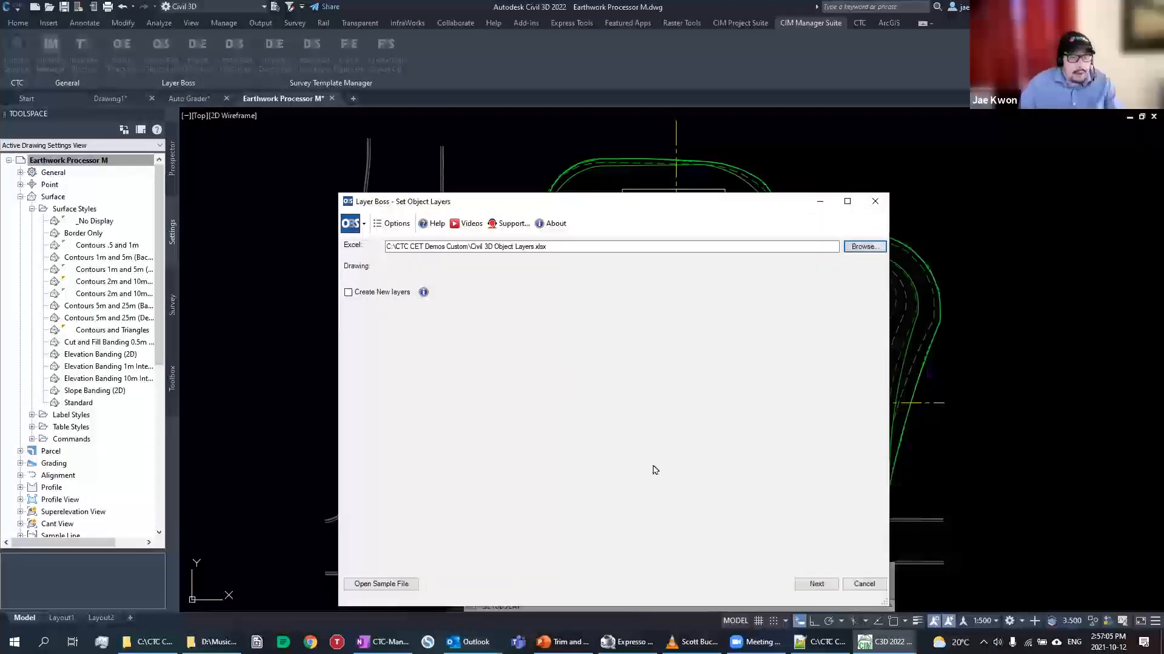
click(817, 584)
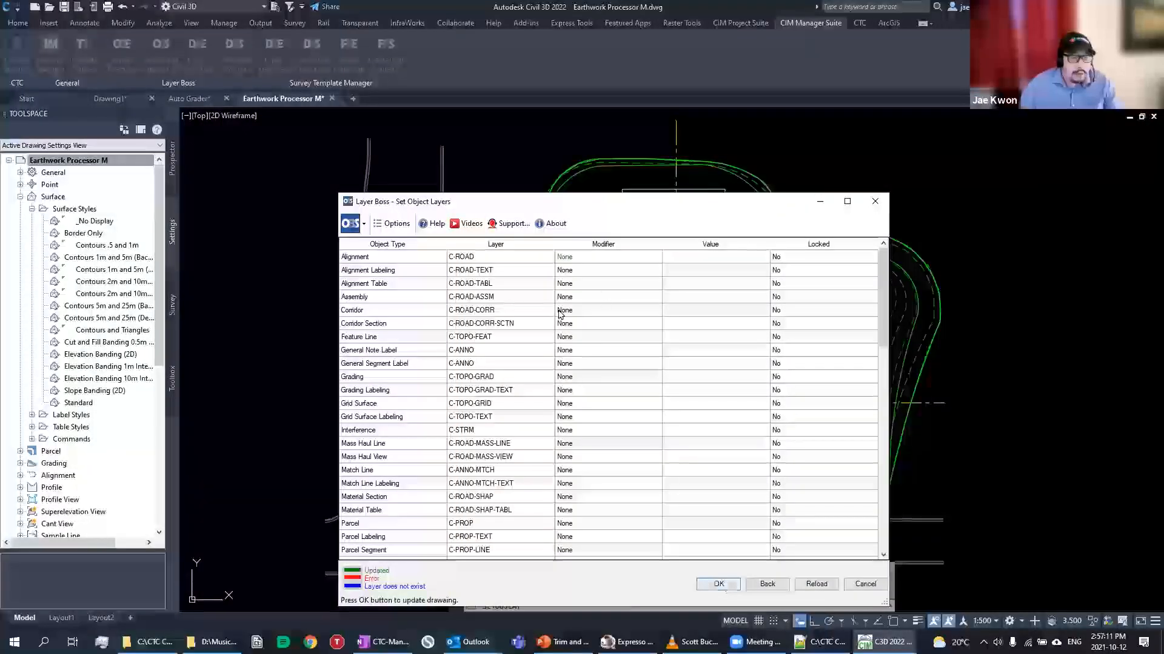
Review the modifiers and values of all object types in the preview and apply them to the drawing
click(553, 256)
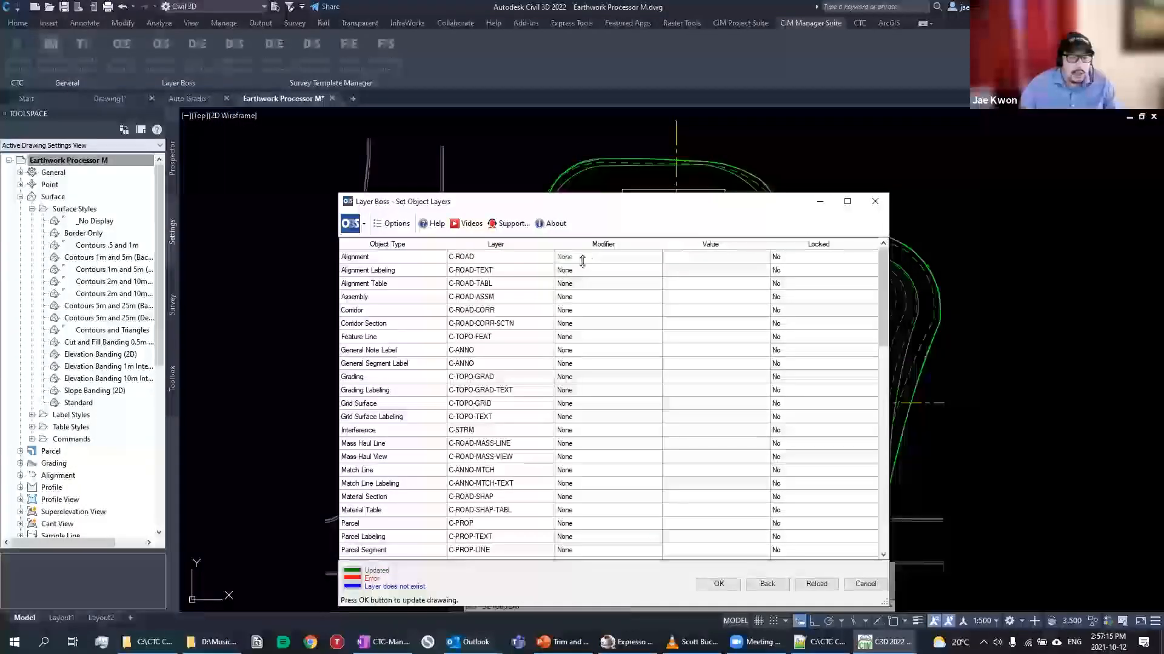
scroll(612, 379, down, 10)
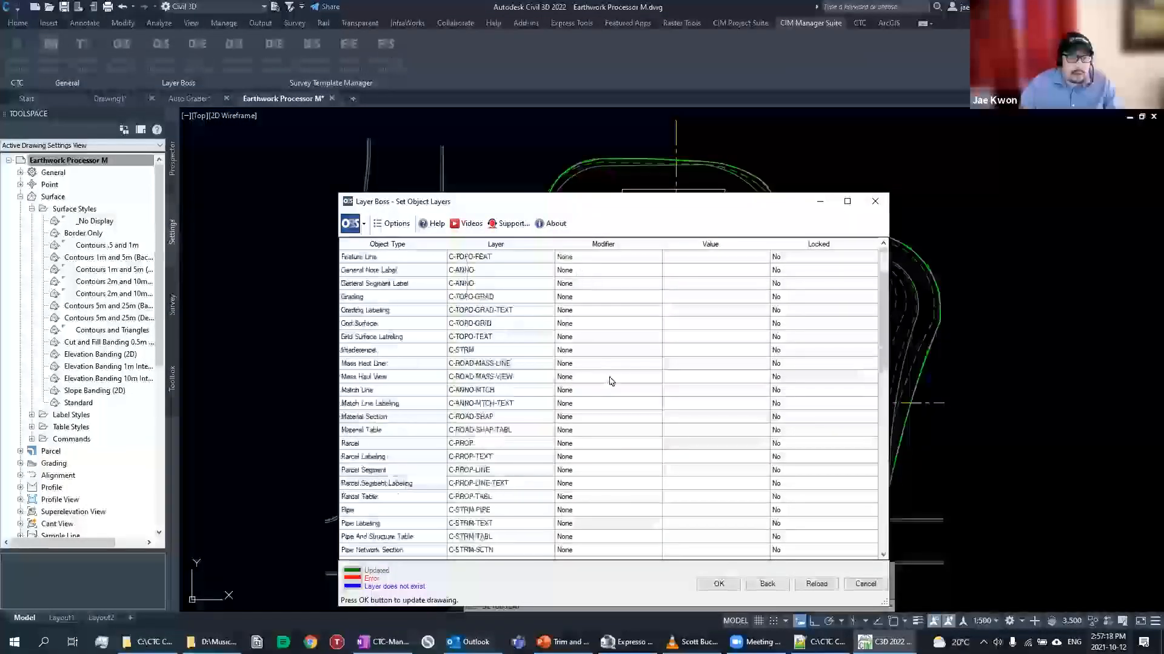
scroll(626, 371, down, 6)
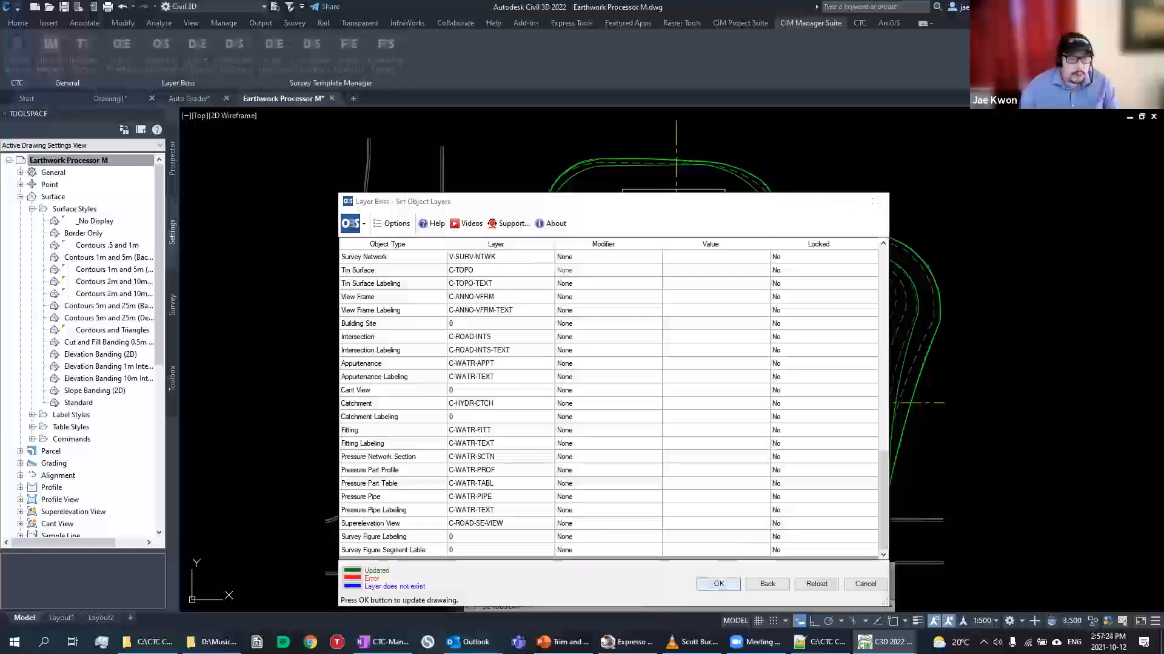
click(719, 583)
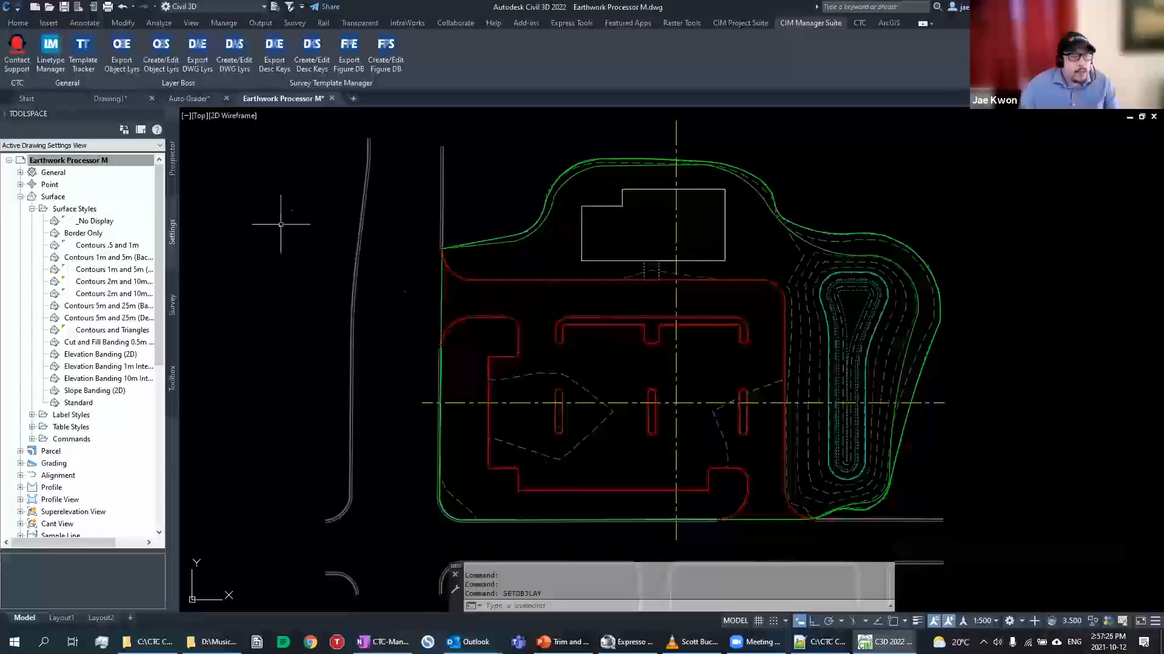
Check the Modifier and Value columns of the object layers in the drawing settings of Earthwork Processor M
middle_drag(387, 219, 422, 281)
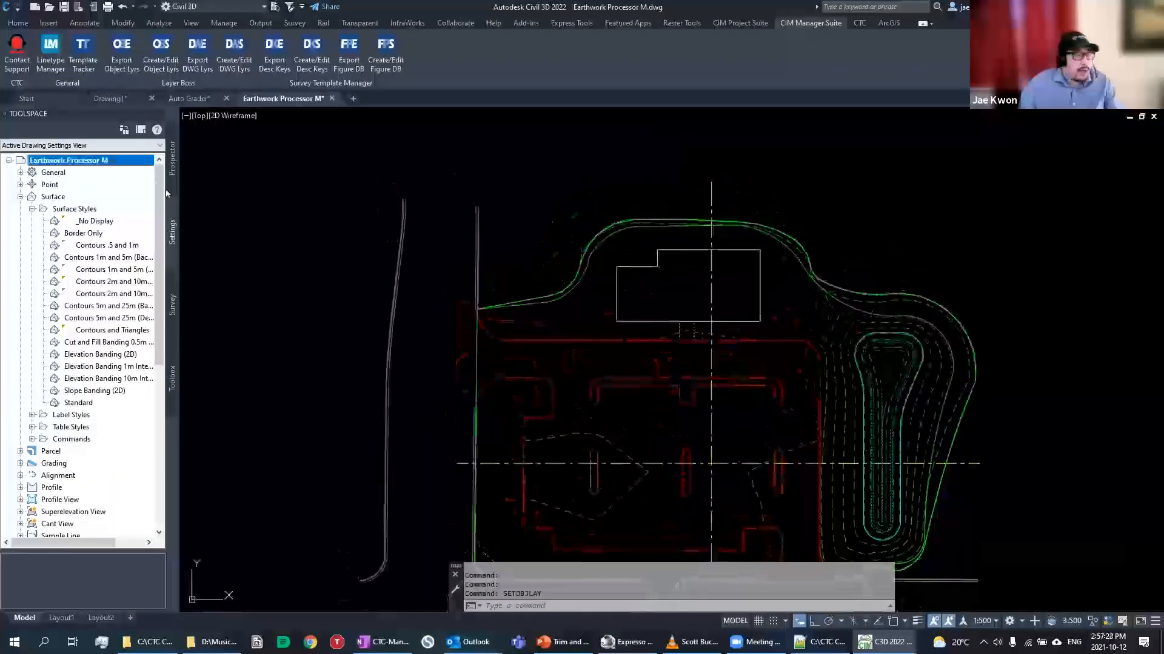
right_click(97, 161)
click(155, 166)
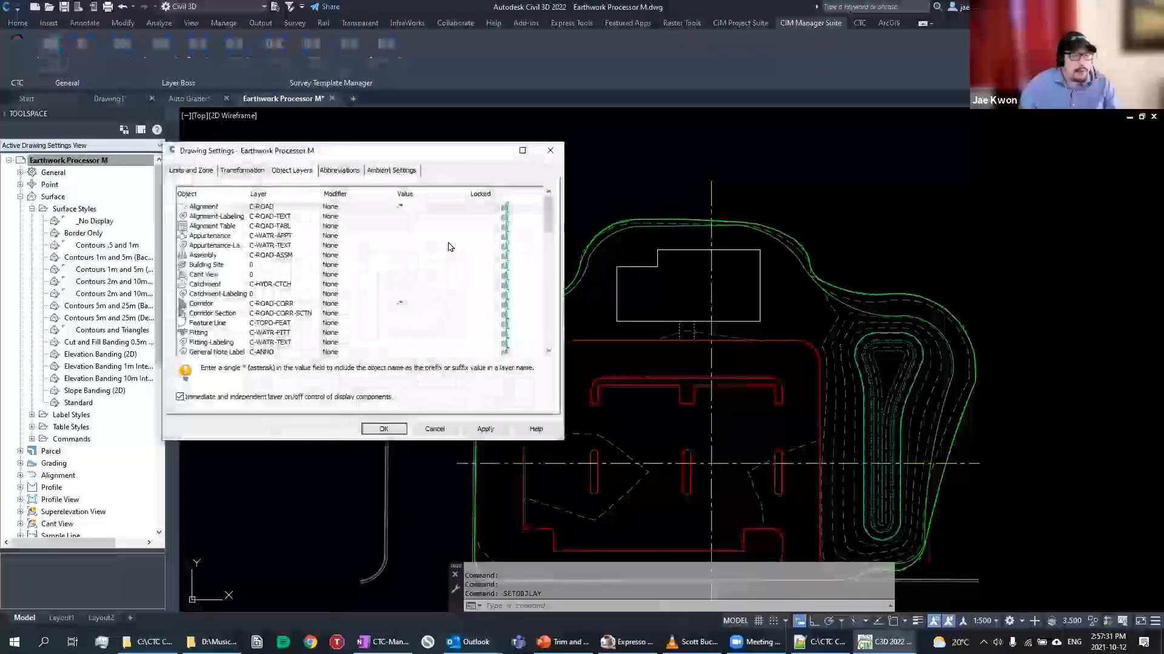
click(369, 207)
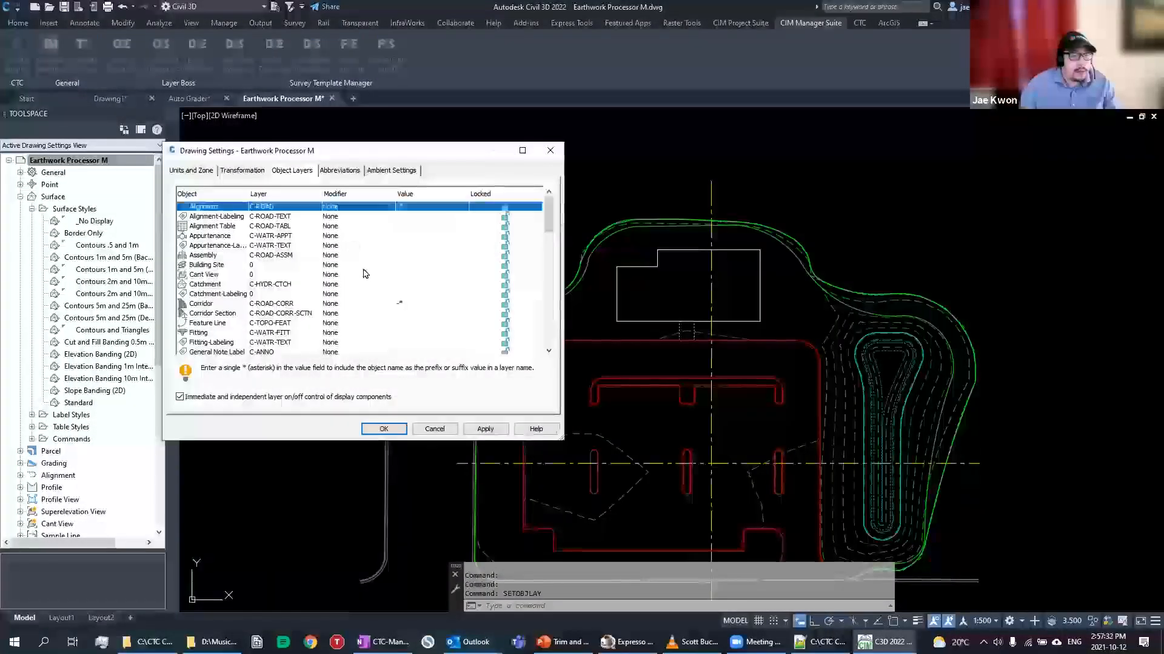
scroll(545, 155, down, 2)
click(551, 151)
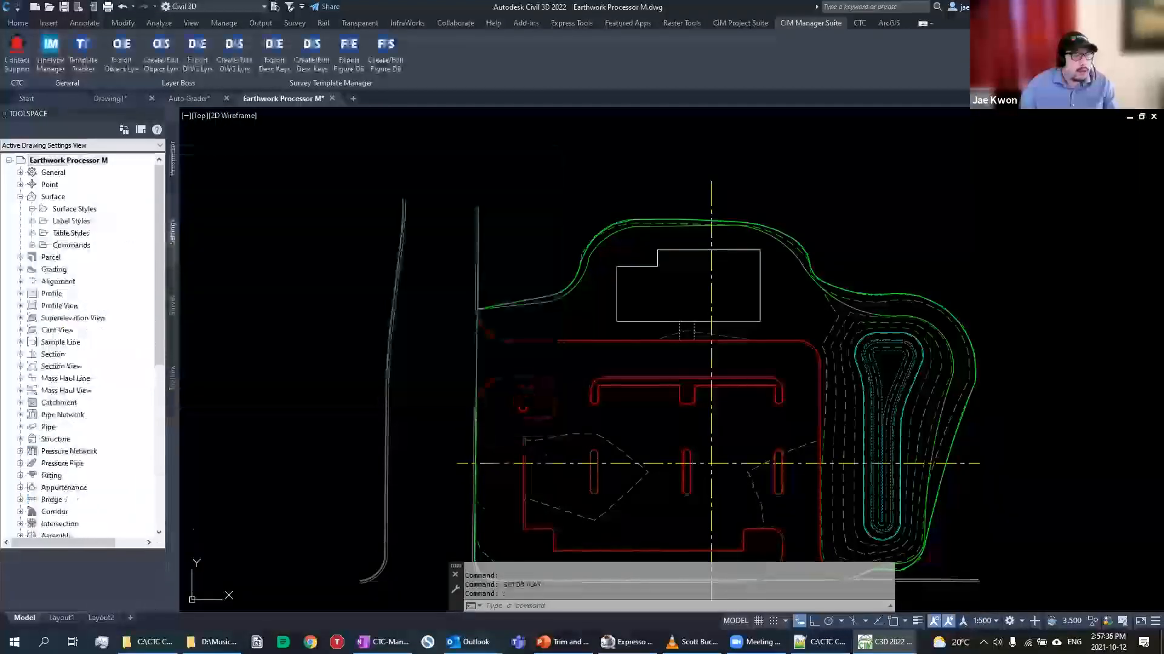
right_click(101, 162)
click(219, 175)
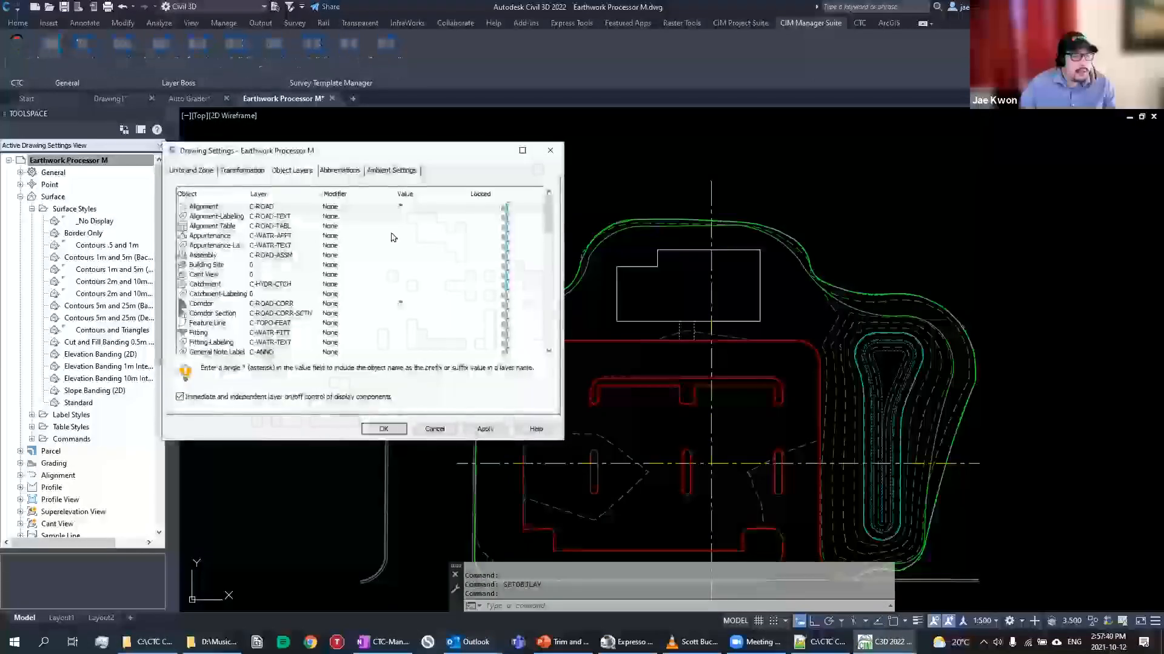
click(550, 151)
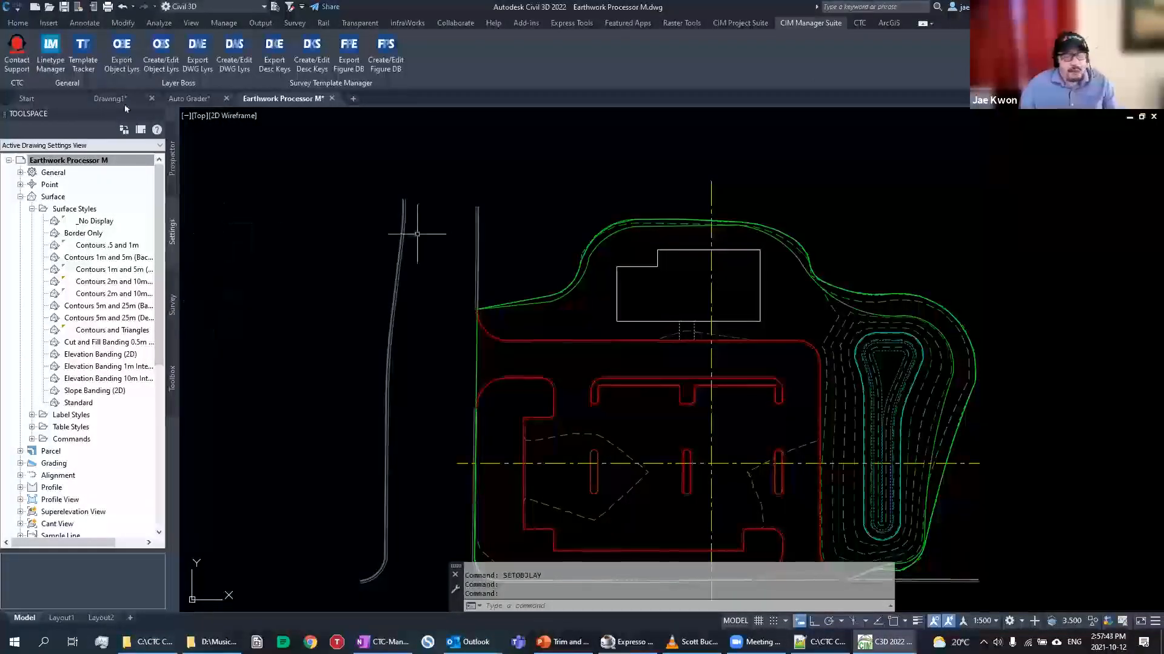
click(91, 160)
mouse_move(320, 234)
middle_down()
mouse_move(320, 260)
mouse_move(350, 312)
middle_up()
scroll(350, 309, down, 2)
middle_drag(351, 299, 362, 315)
scroll(365, 316, down, 4)
scroll(376, 347, up, 4)
middle_drag(381, 372, 377, 349)
scroll(388, 337, up, 2)
mouse_move(387, 337)
middle_down()
mouse_move(262, 322)
mouse_move(273, 337)
middle_up()
scroll(272, 337, down, 2)
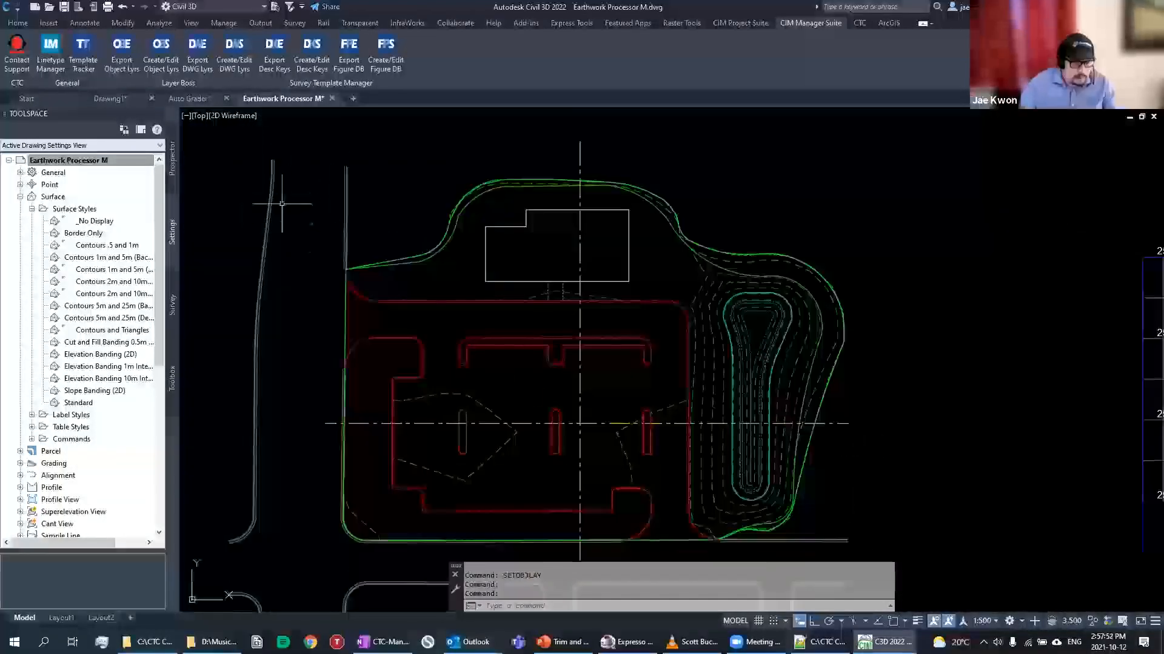
mouse_move(326, 216)
middle_down()
mouse_move(372, 198)
mouse_move(387, 178)
middle_up()
scroll(412, 185, up, 2)
middle_drag(450, 207, 385, 226)
middle_drag(363, 145, 376, 148)
middle_drag(264, 158, 328, 149)
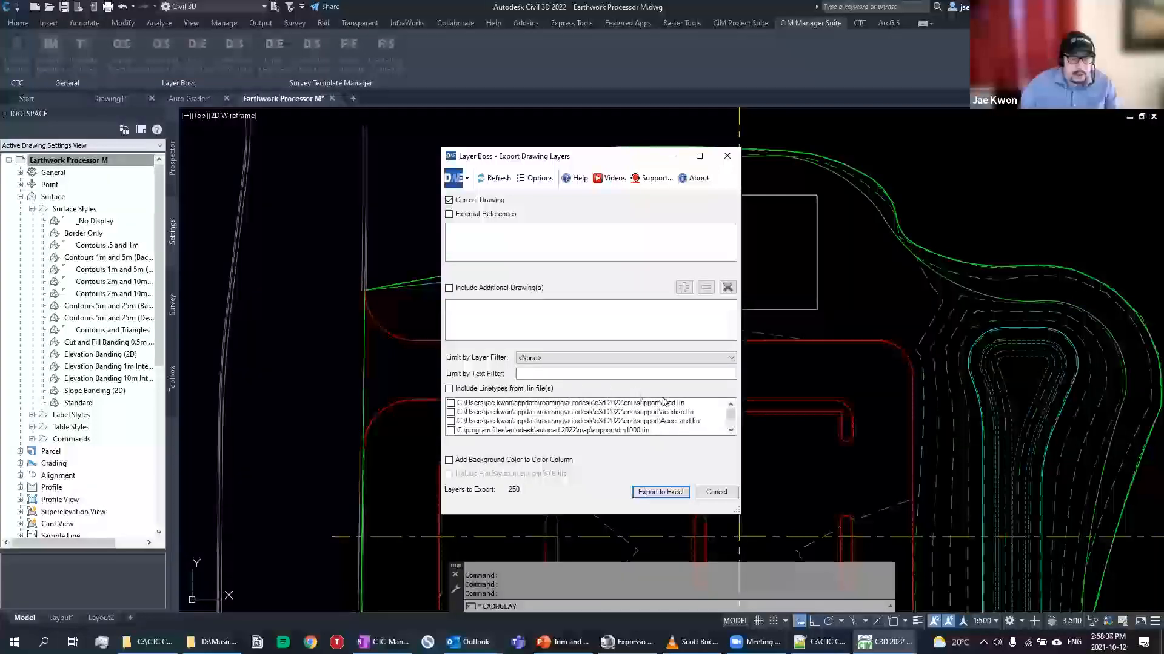
Include linetypes from the acadiso.lin file in the Layer Boss export of the current drawing's layers
scroll(673, 418, down, 2)
scroll(583, 432, up, 2)
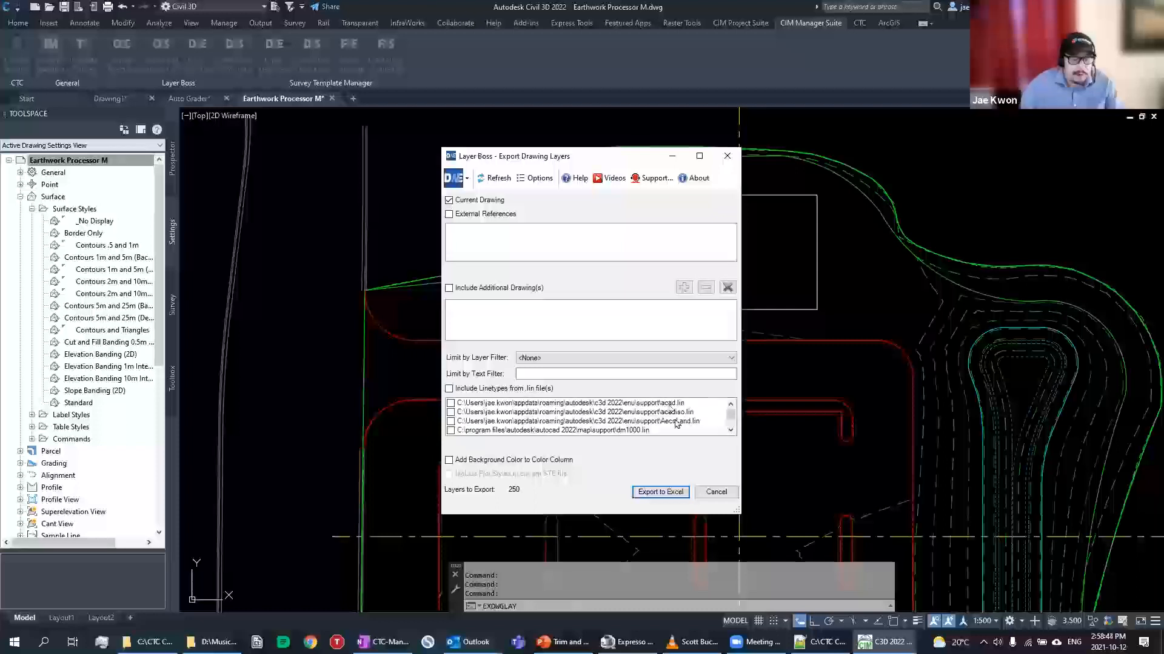
scroll(606, 419, down, 2)
click(450, 390)
scroll(463, 431, up, 2)
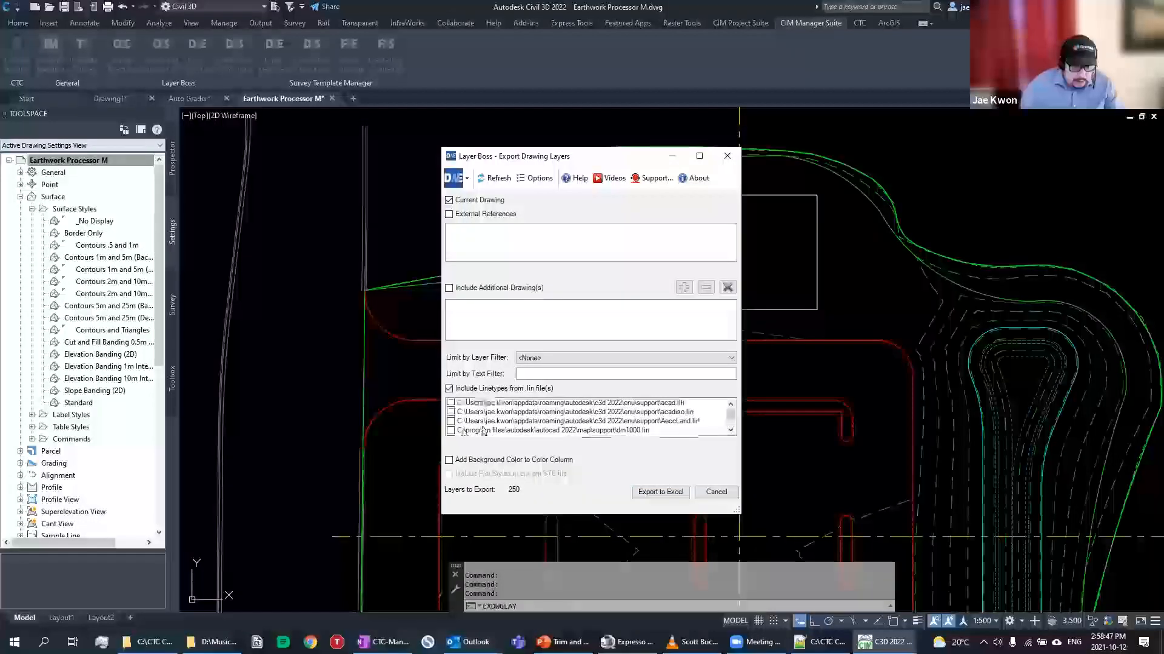
click(450, 413)
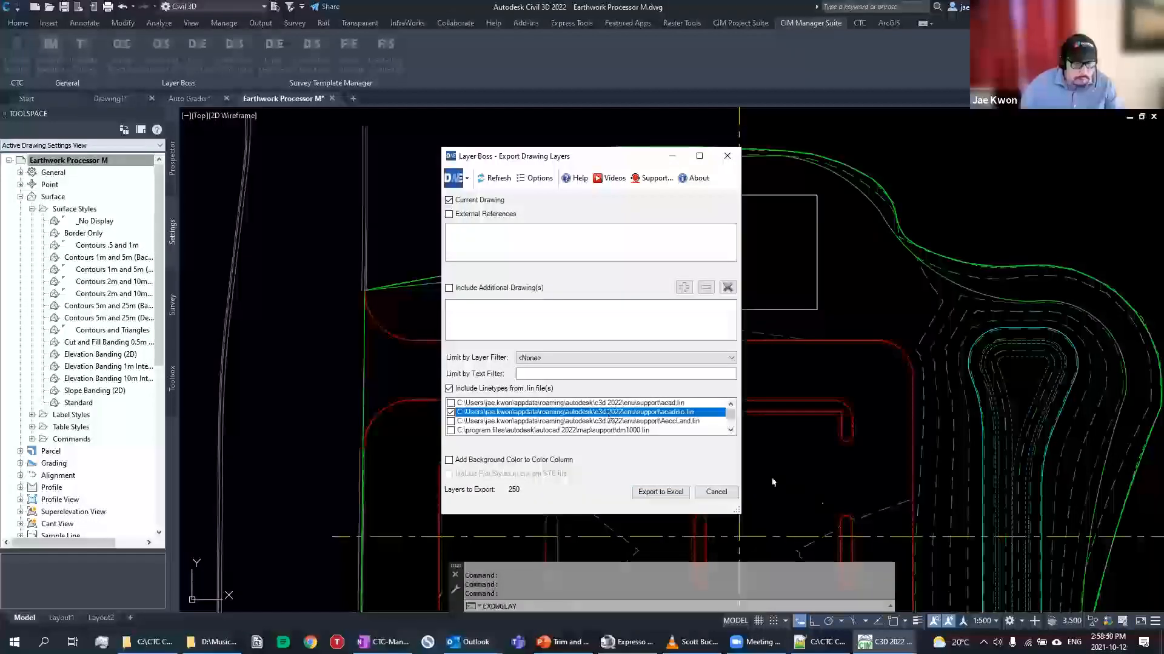
Export the drawing layers to Layers Properties Manager.xlsx, replacing the existing file, and open the exported workbook in Excel
click(676, 497)
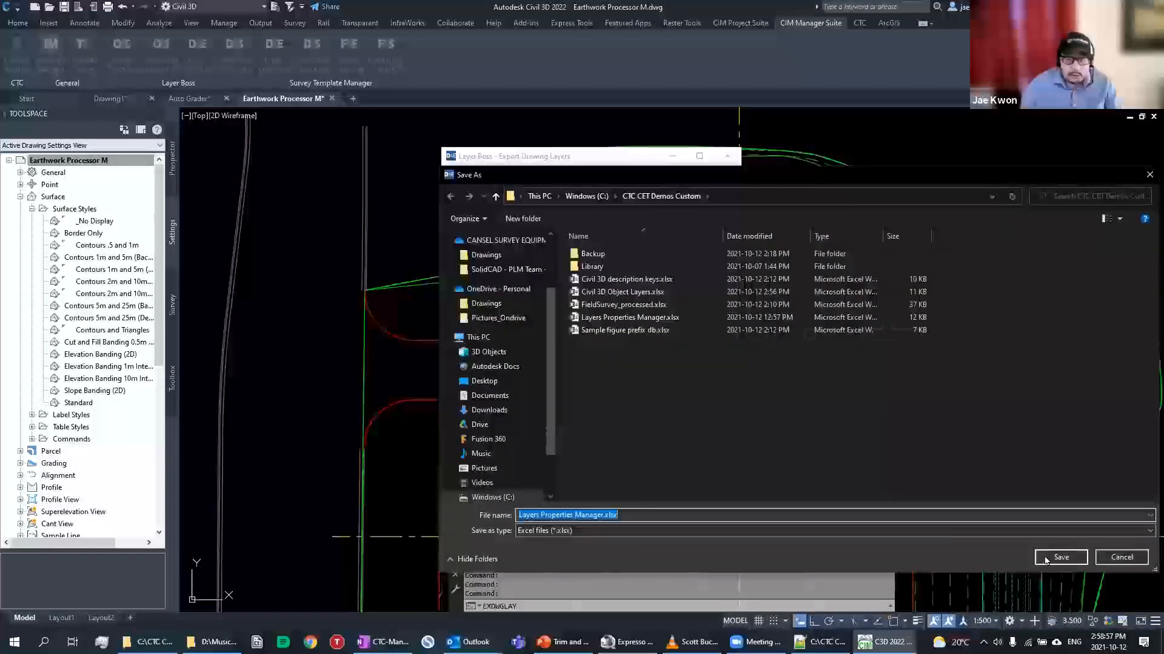
click(1060, 557)
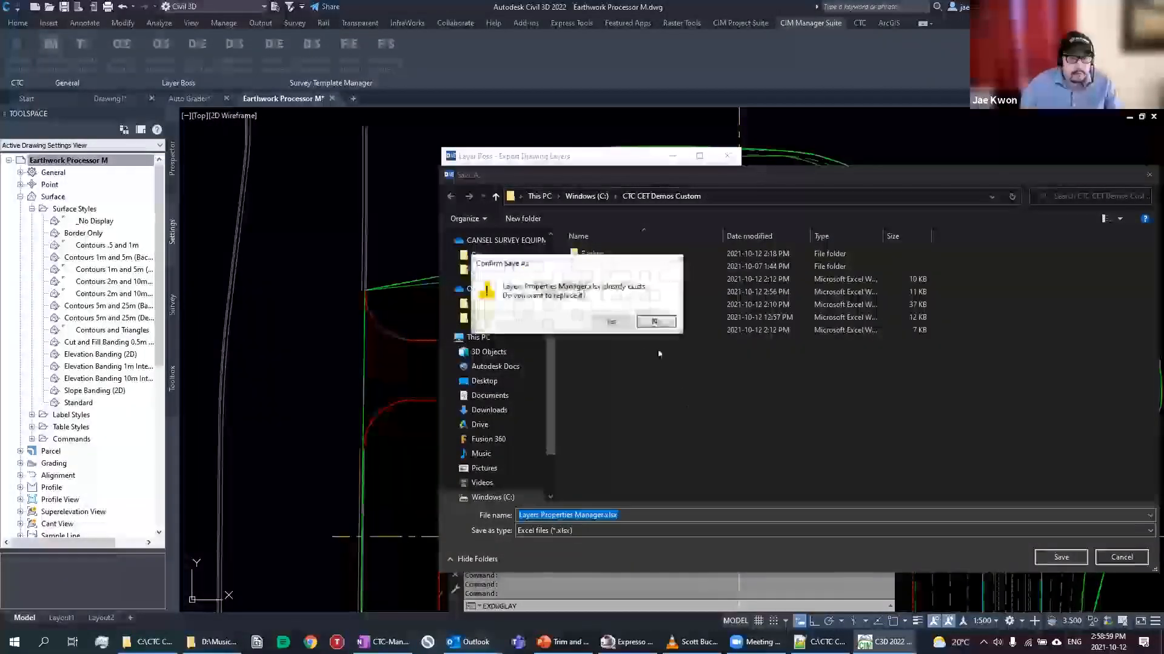
click(610, 322)
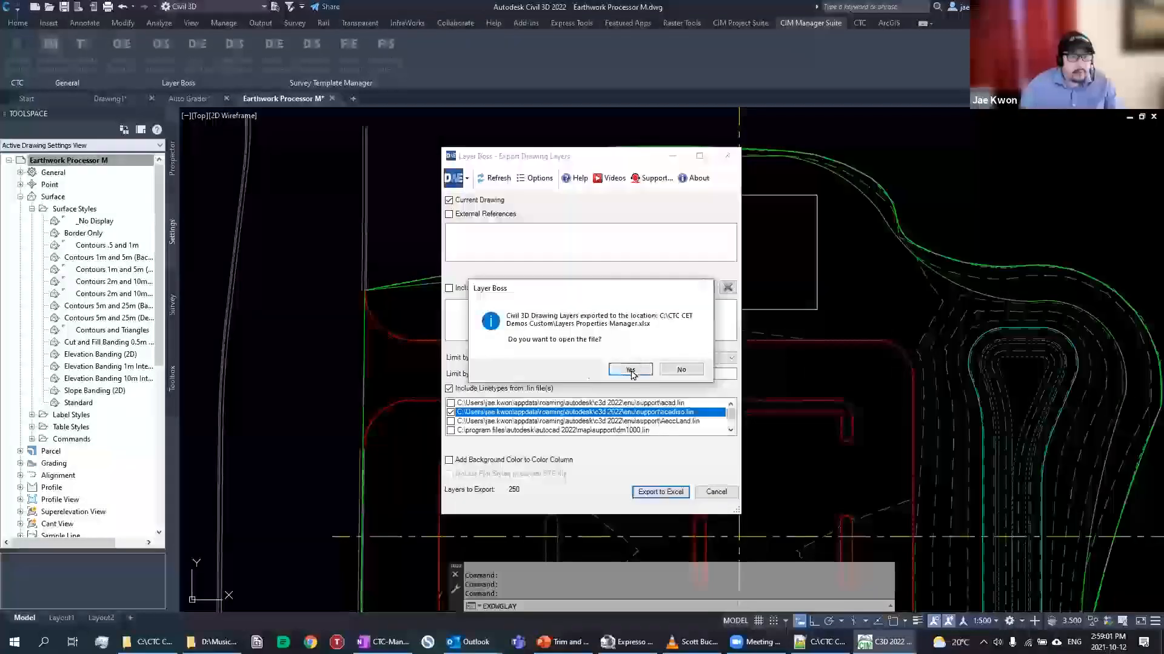
click(630, 371)
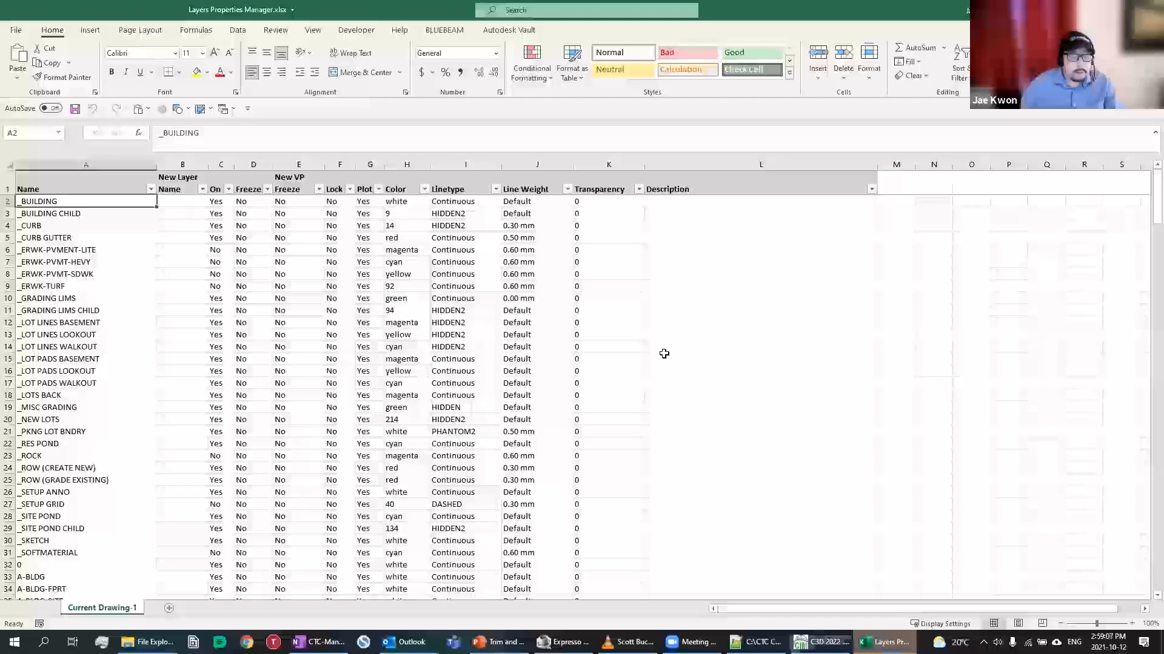
Examine the exported layer list in the Current Drawing-1 sheet, including the layer names, their property columns and descriptions
click(409, 301)
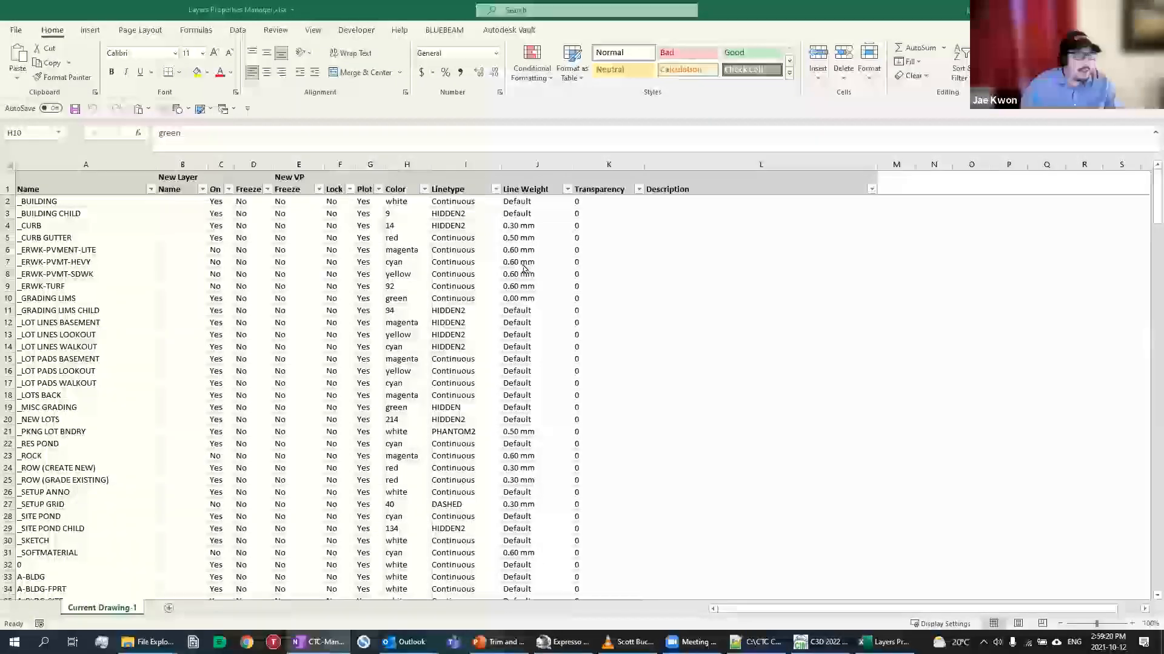
click(562, 324)
click(658, 286)
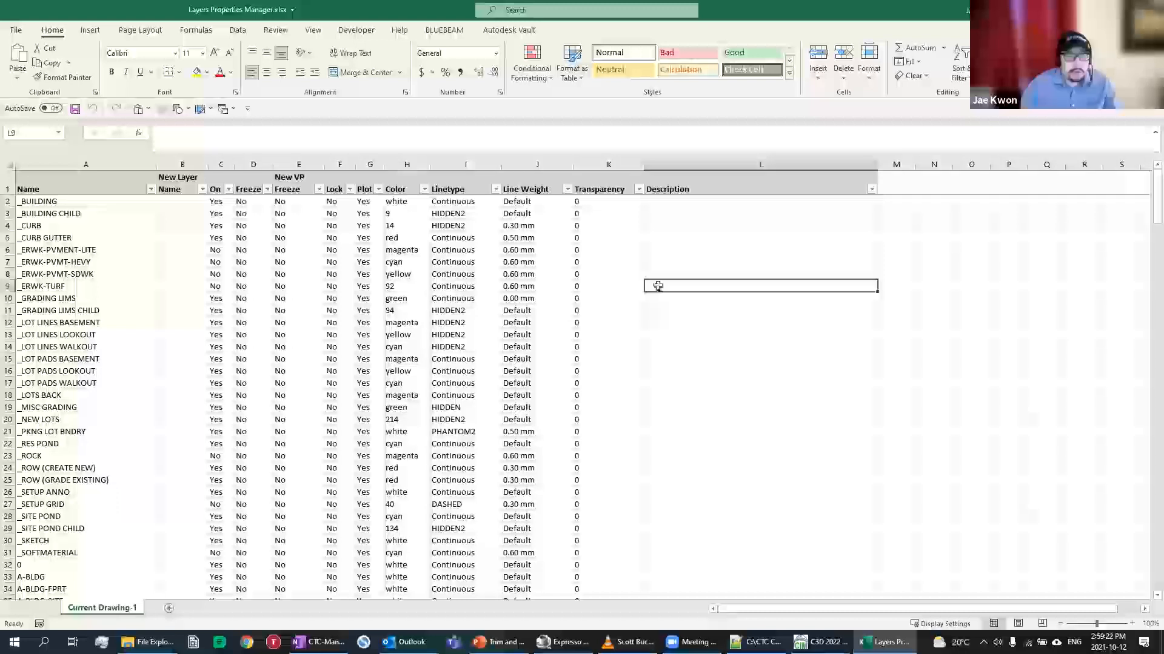
click(912, 218)
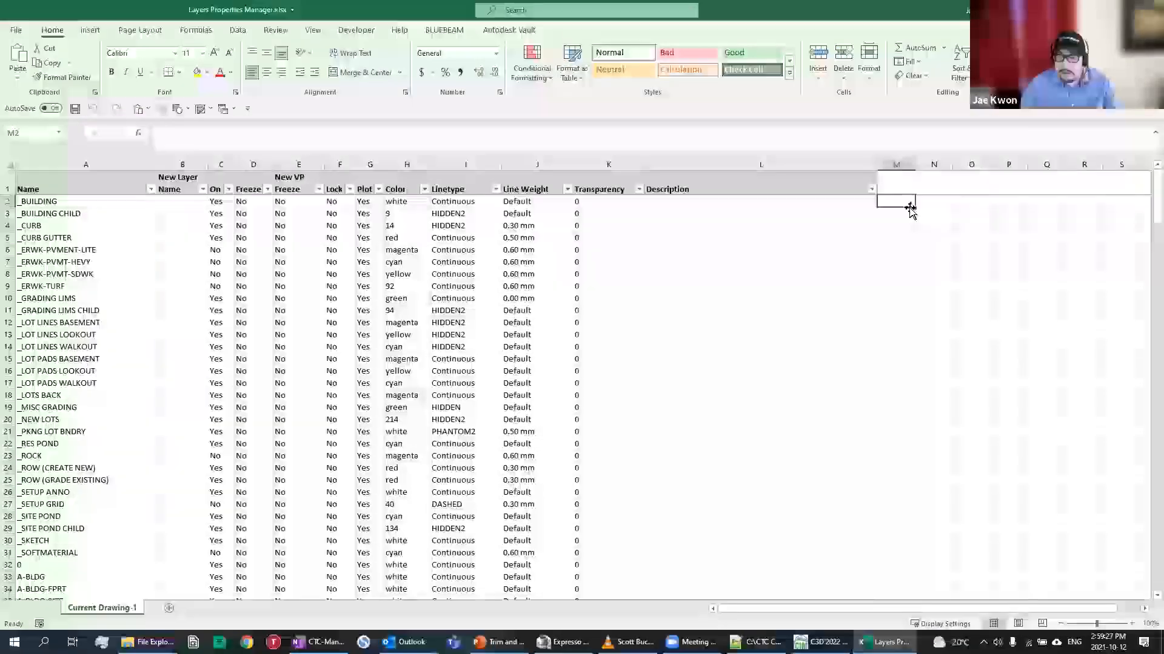
scroll(47, 214, down, 12)
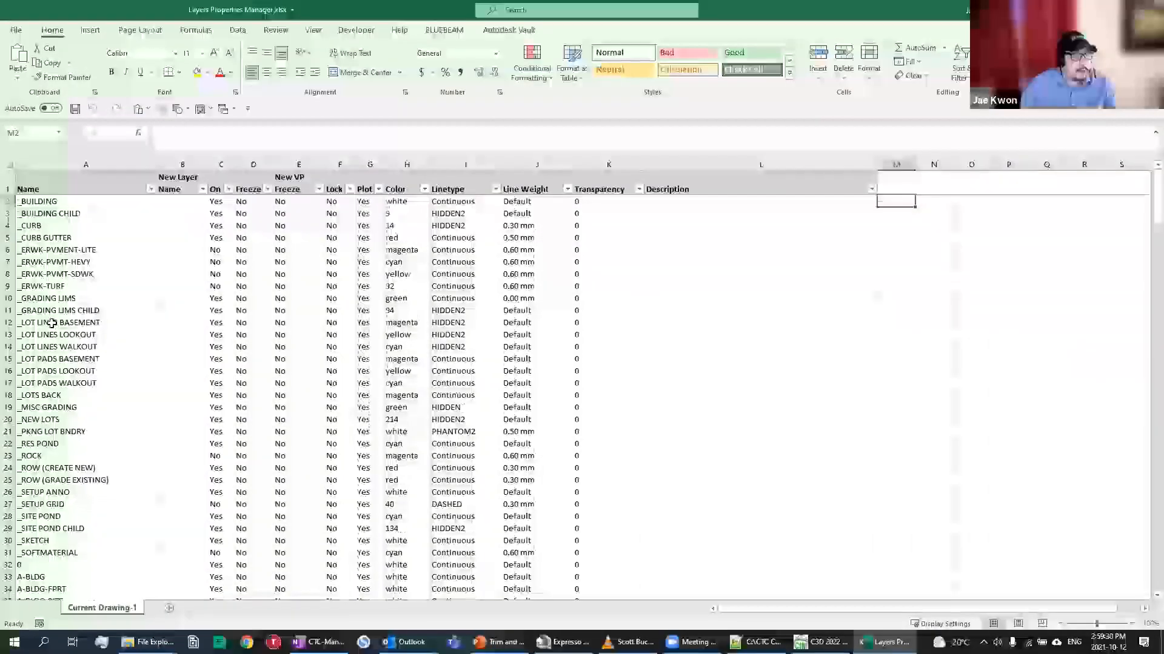
scroll(57, 331, up, 3)
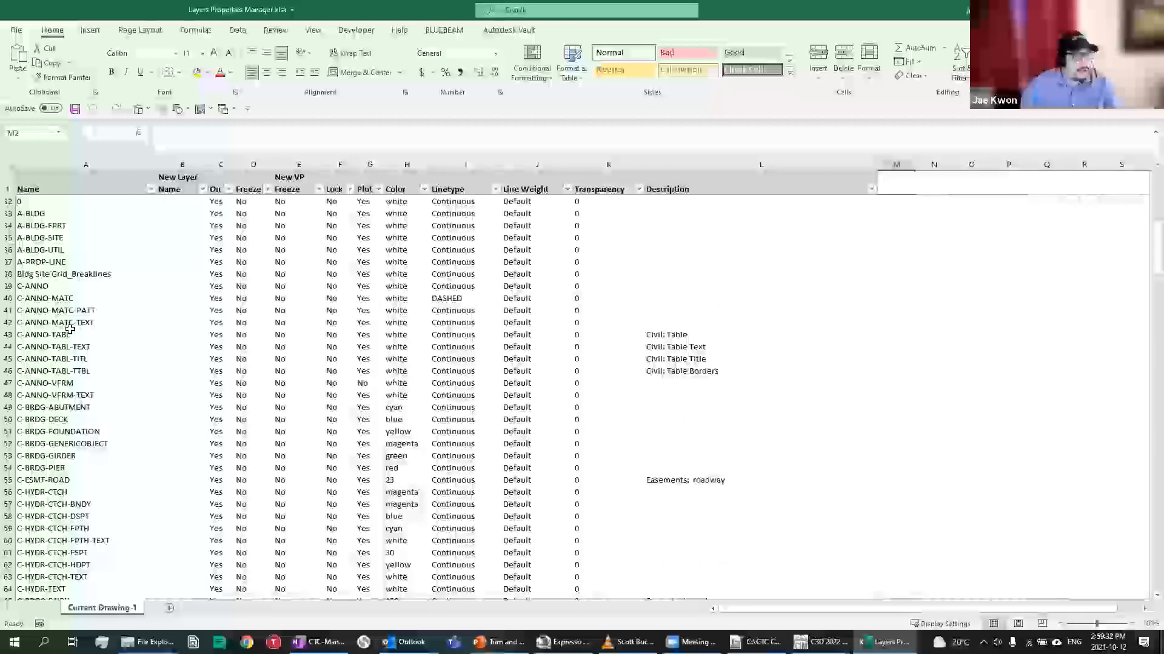
scroll(92, 347, down, 14)
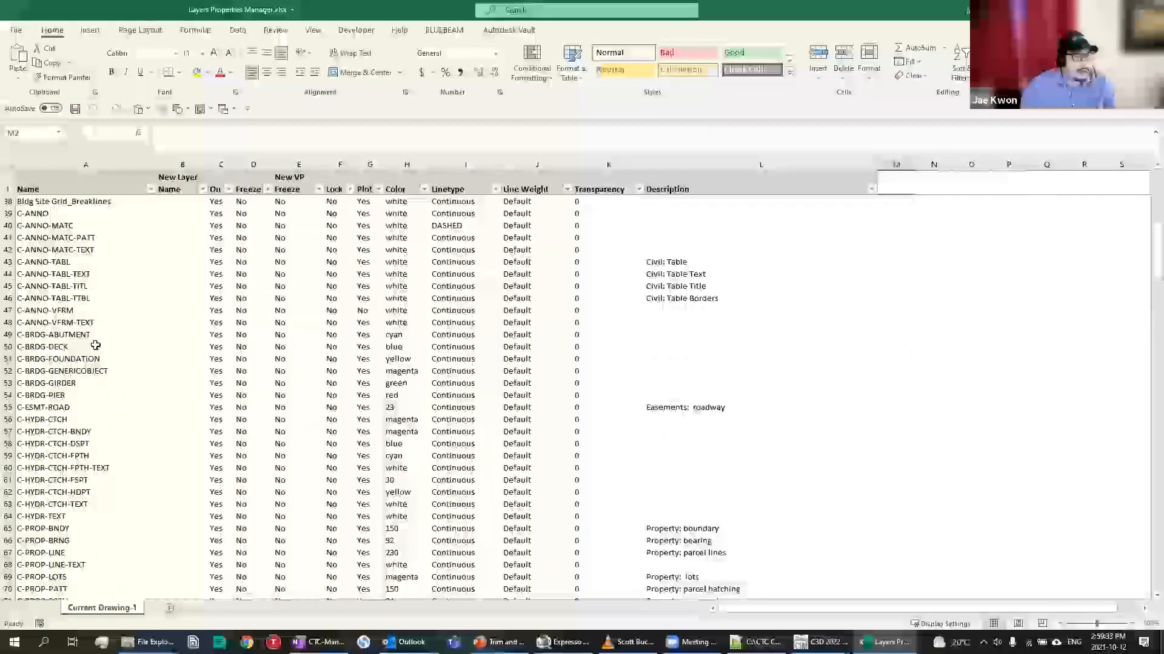
scroll(101, 344, down, 16)
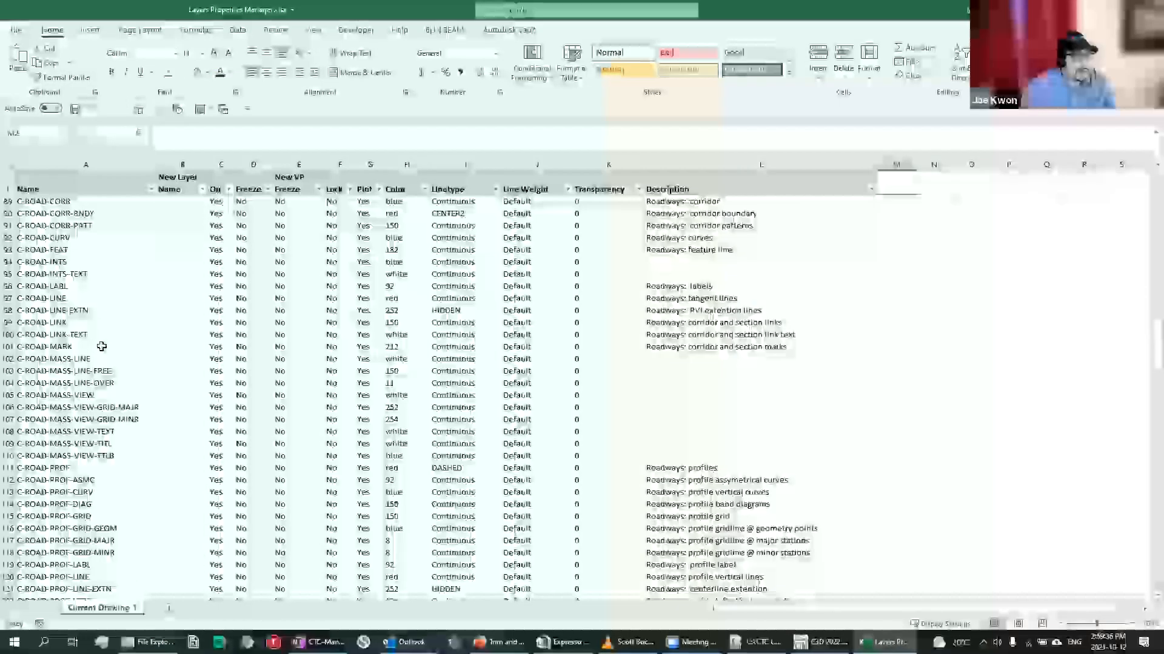
scroll(103, 347, down, 8)
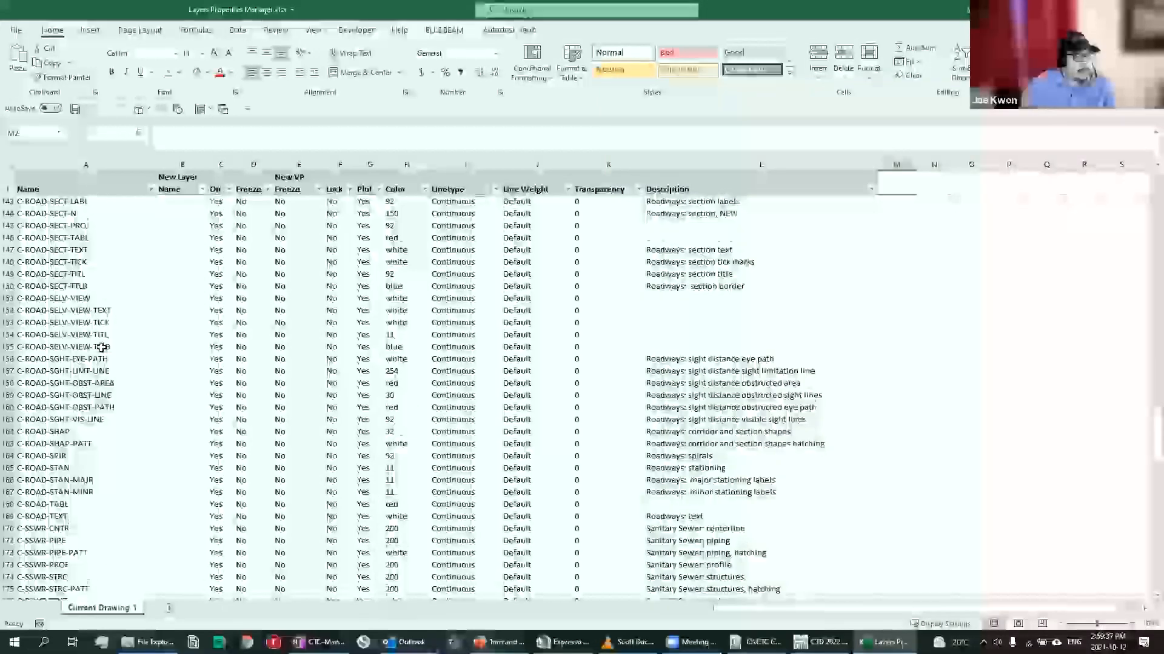
scroll(97, 345, up, 20)
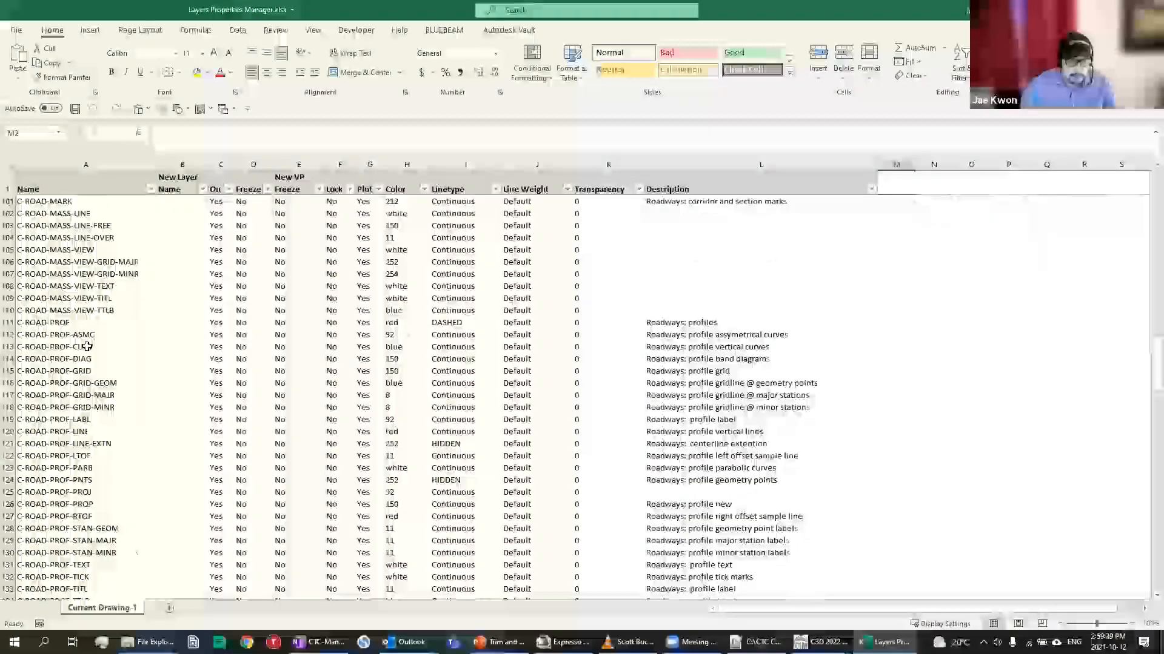
scroll(107, 348, up, 13)
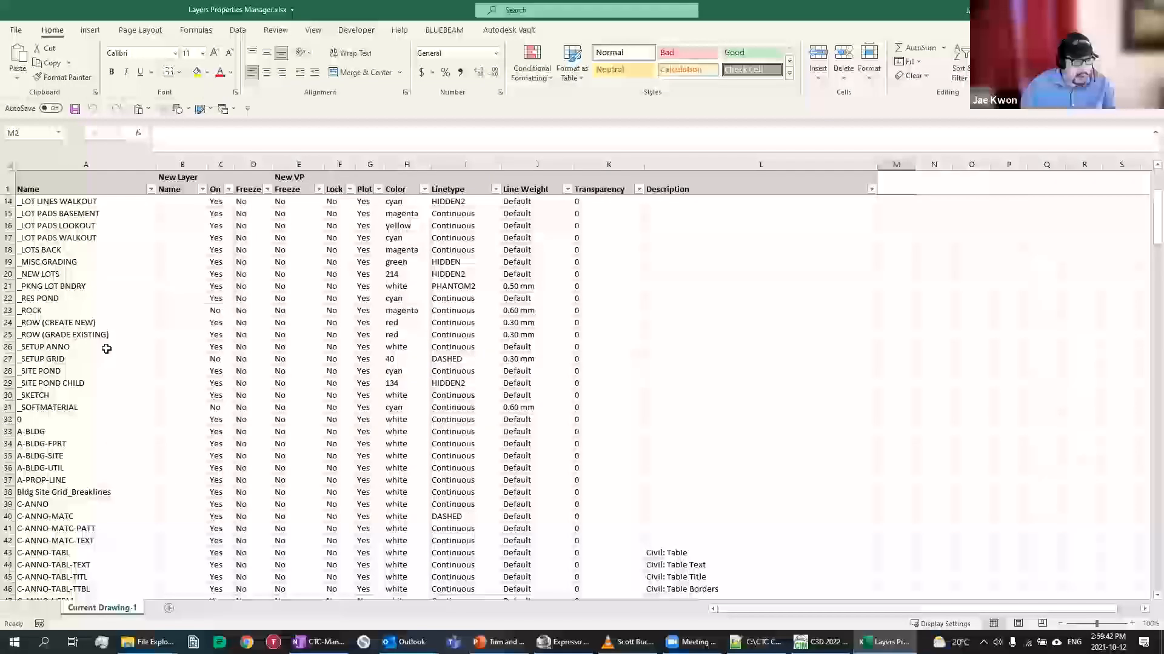
click(141, 492)
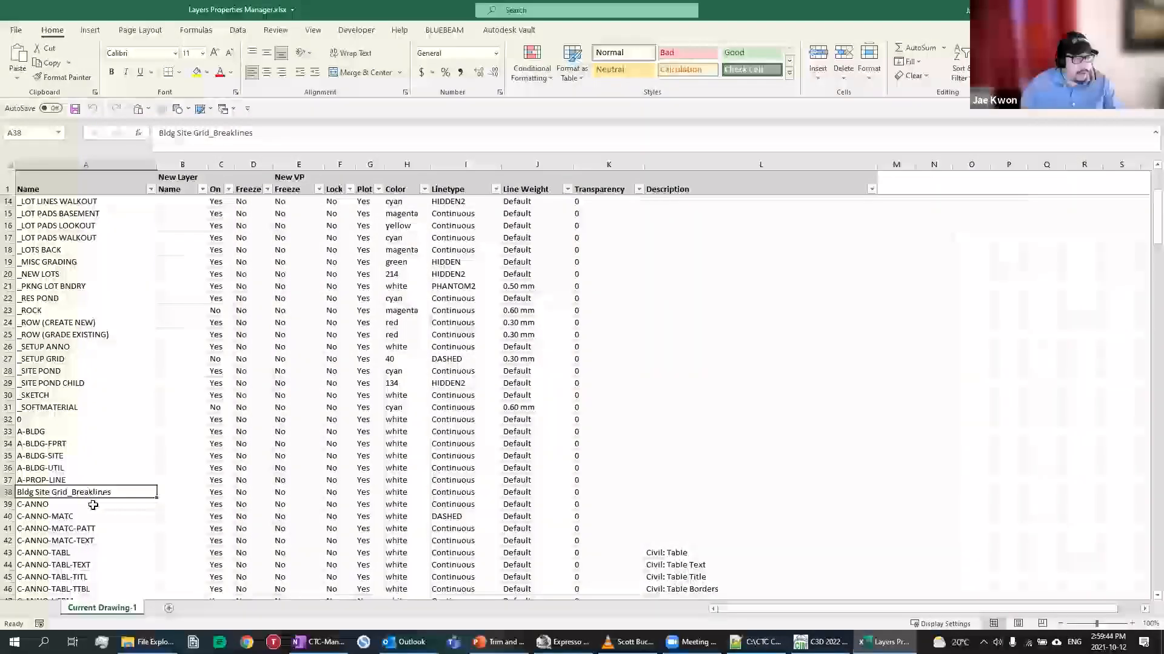
scroll(144, 404, up, 4)
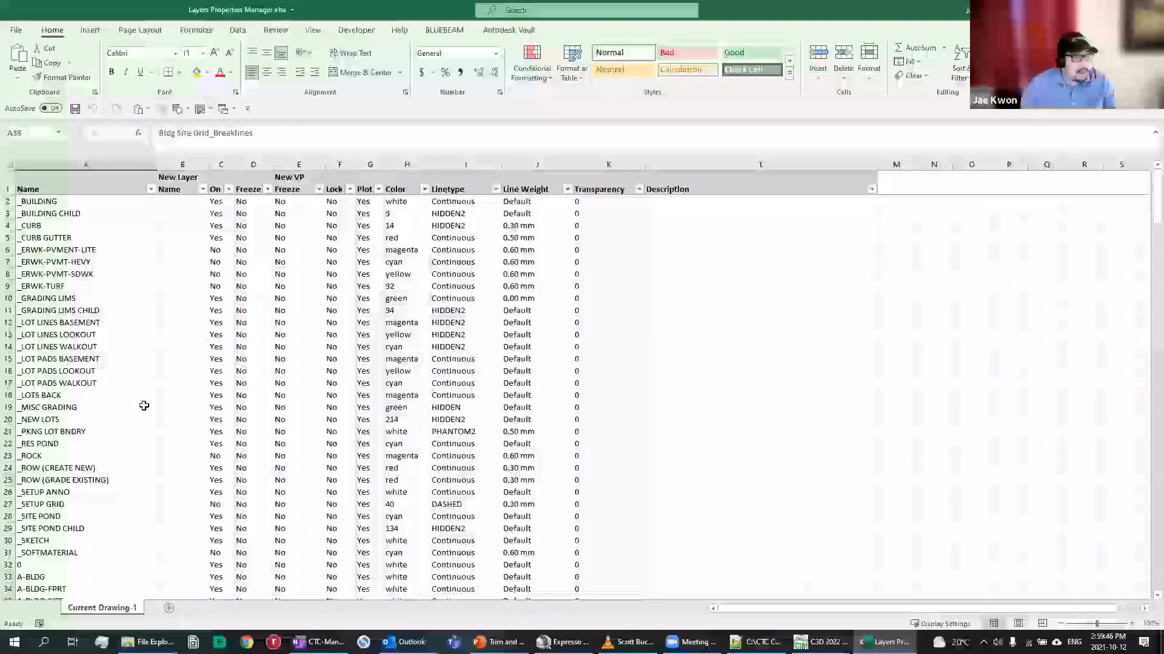
Widen the empty column M beside the Description column to make room for layer names
click(895, 203)
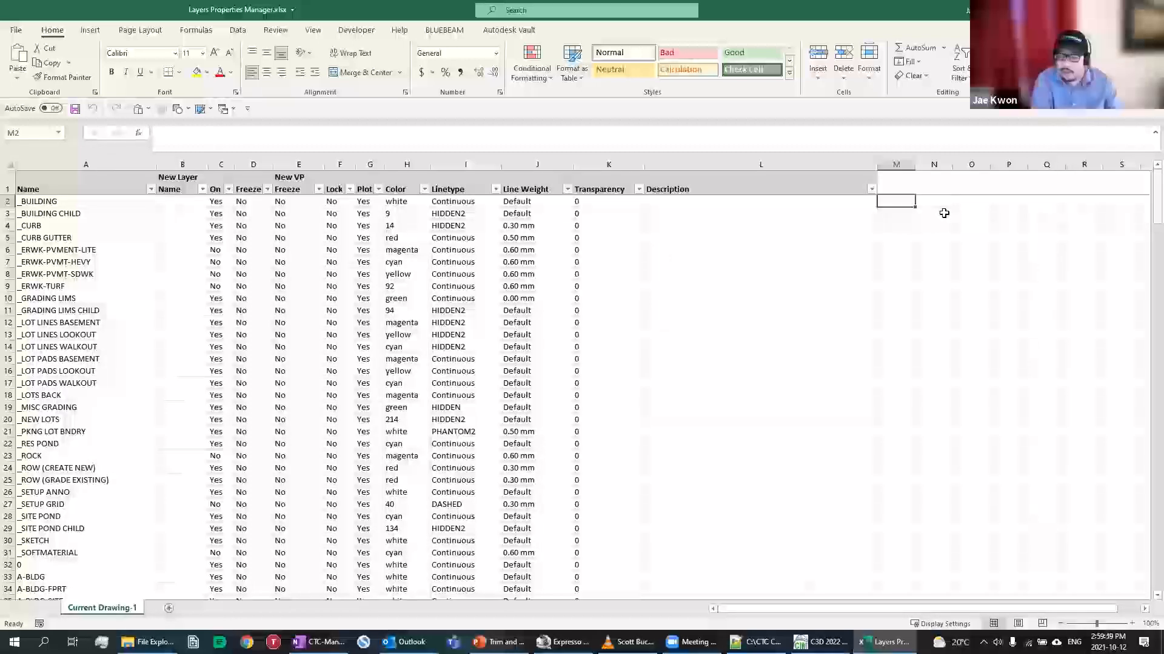
right_click(944, 214)
click(904, 169)
drag(915, 164, 1020, 164)
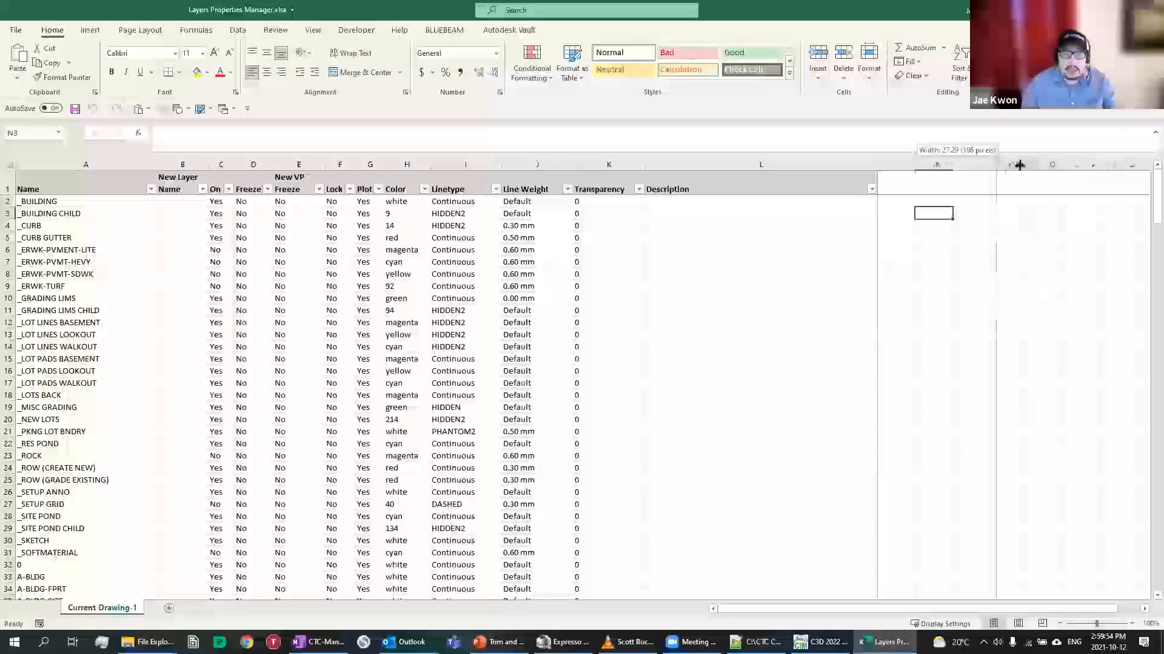
Enter the formula =UPPER(A2) in cell M2 to convert the first layer name to uppercase
click(930, 197)
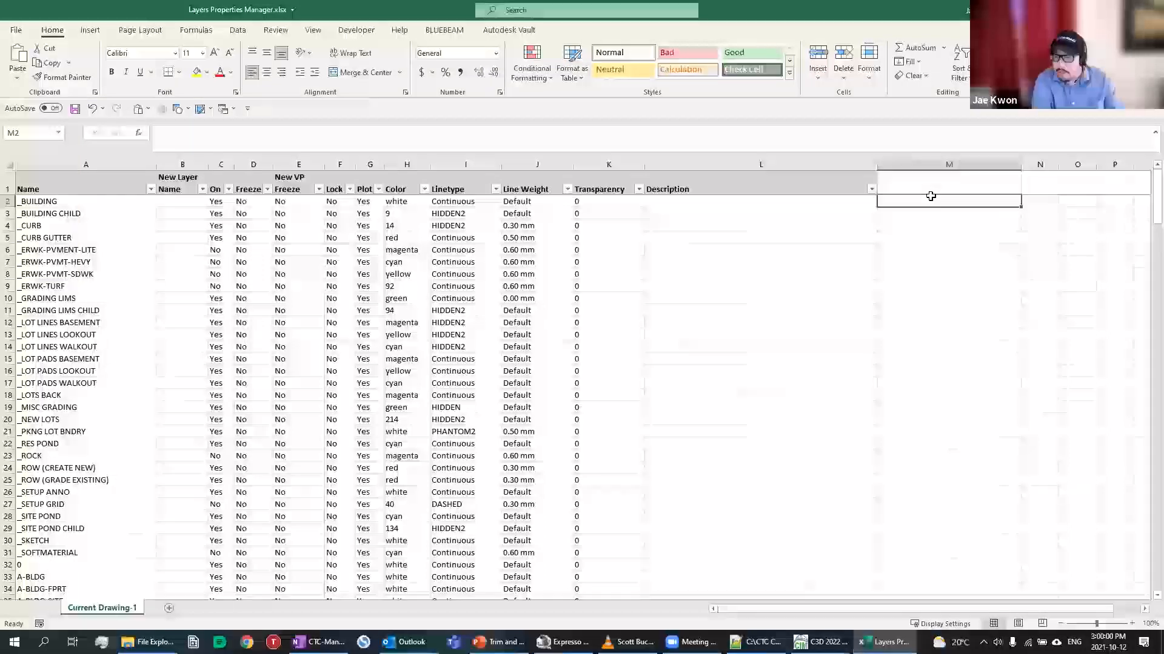
text(=)
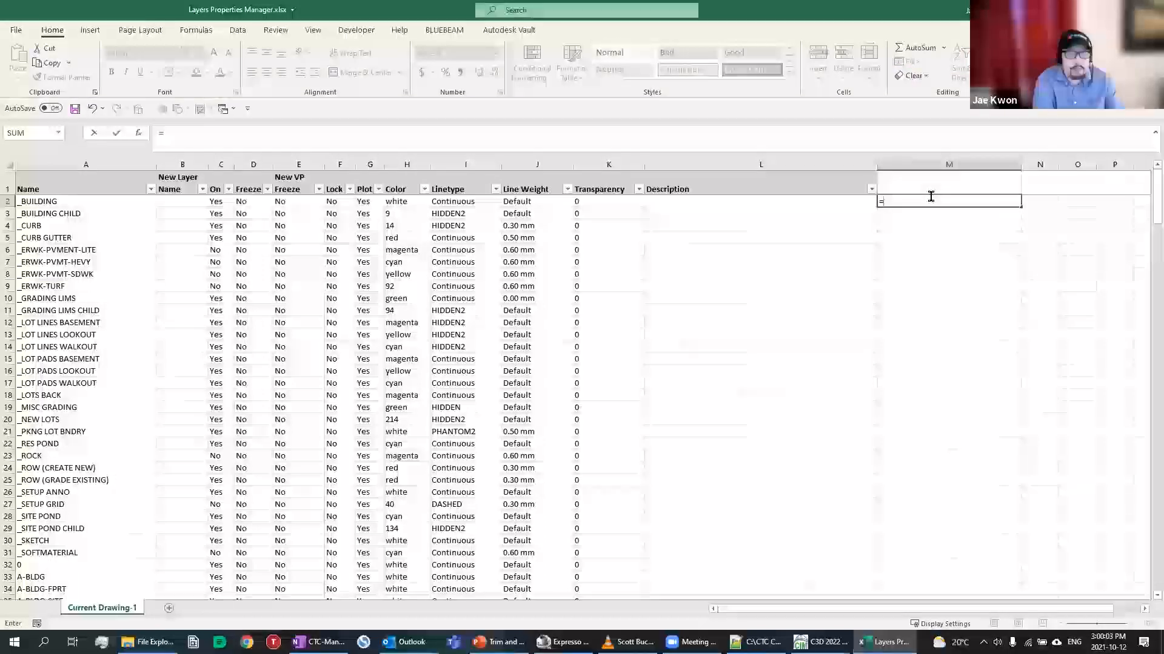
text(lower()
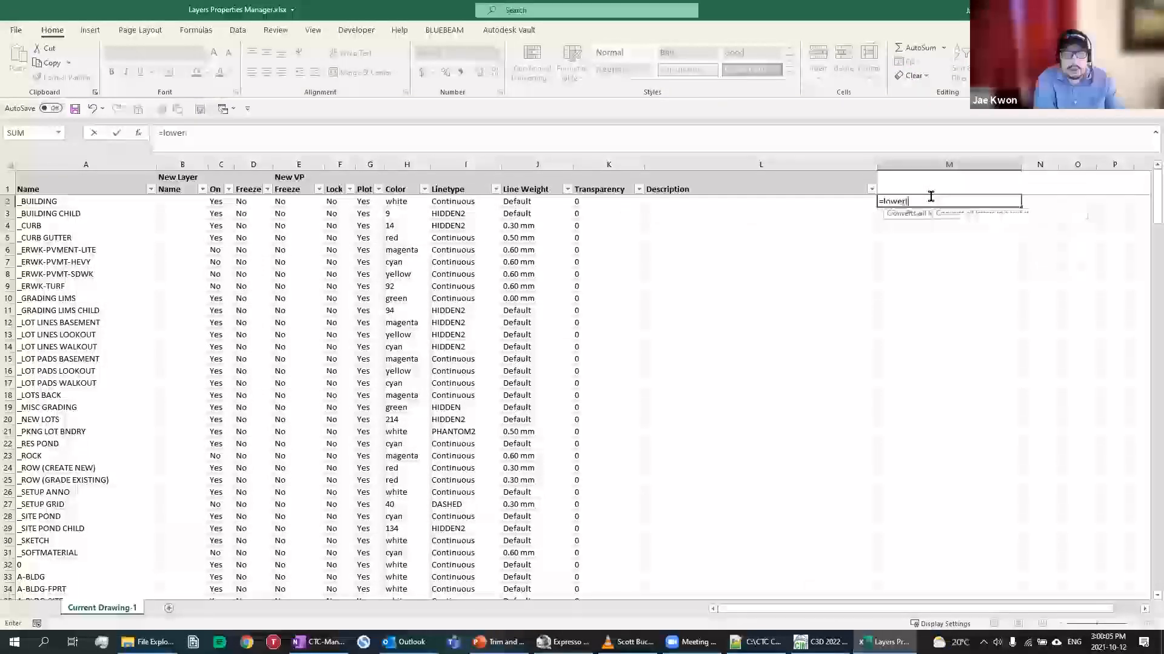
key(BackSpace)
key(BackSpace)
key(BackSpace)
key(BackSpace)
key(BackSpace)
key(BackSpace)
text(UPPER()
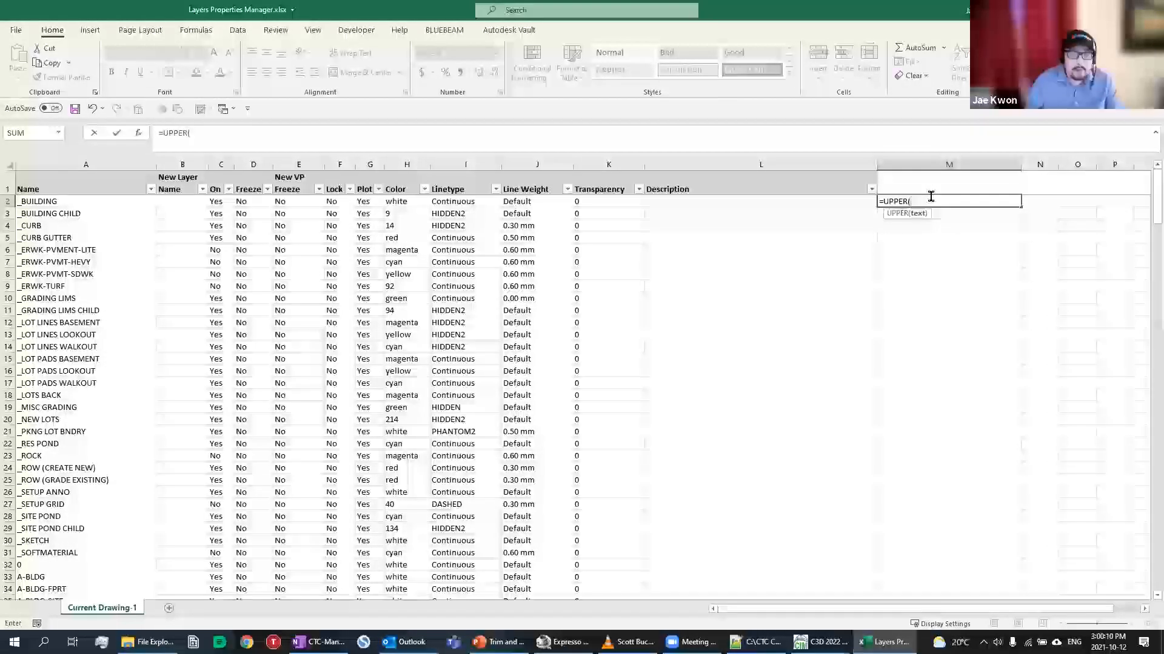
click(57, 201)
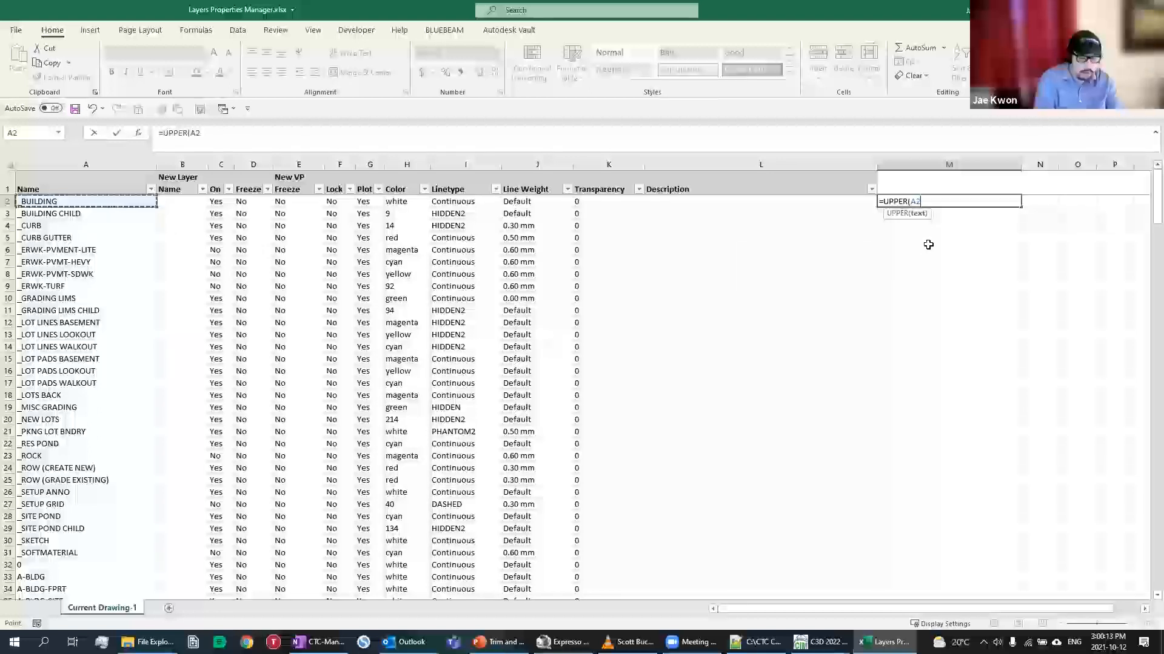
key(Return)
Fill the UPPER formula down column M for every layer row and review the converted names
click(941, 204)
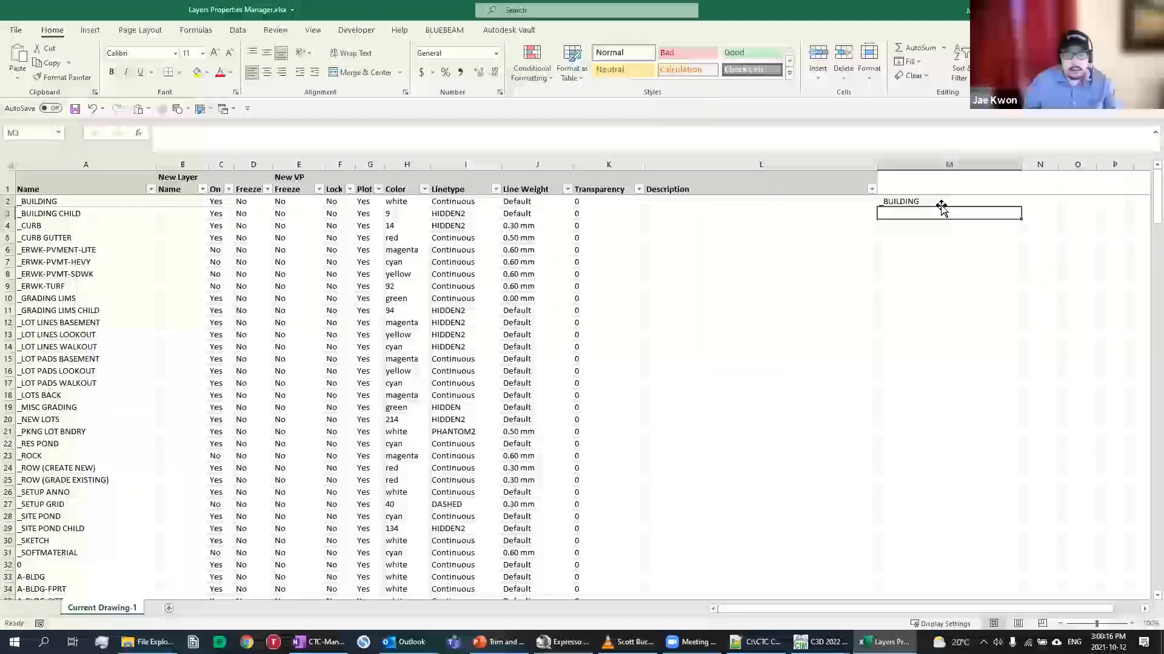
double_click(1021, 207)
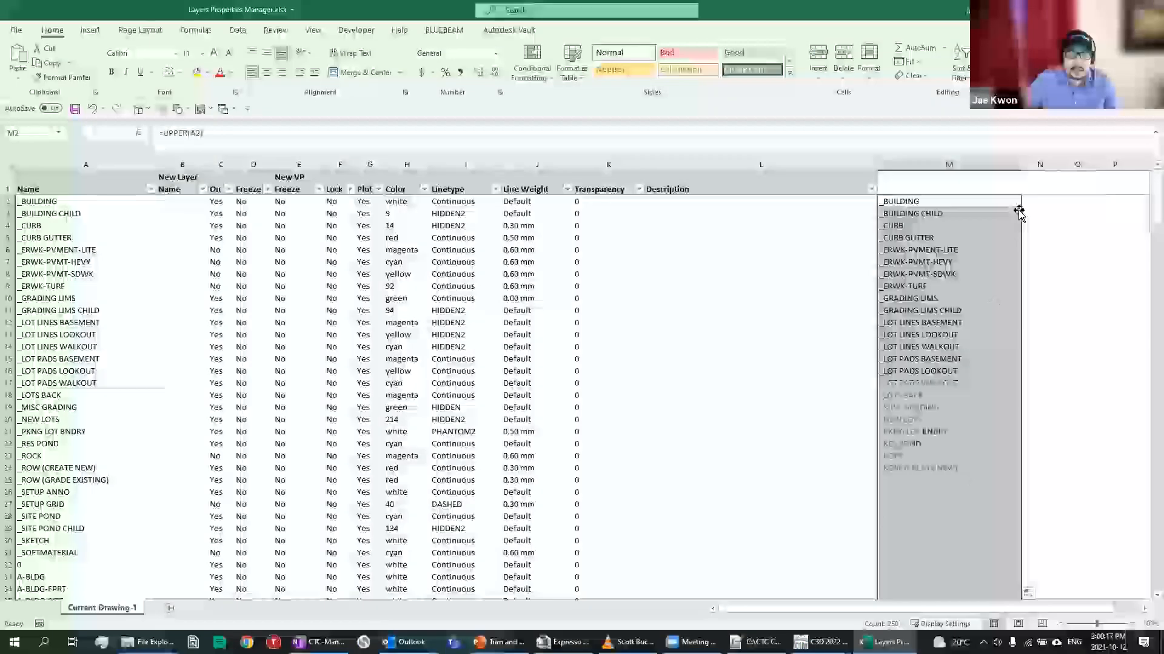
scroll(964, 369, down, 20)
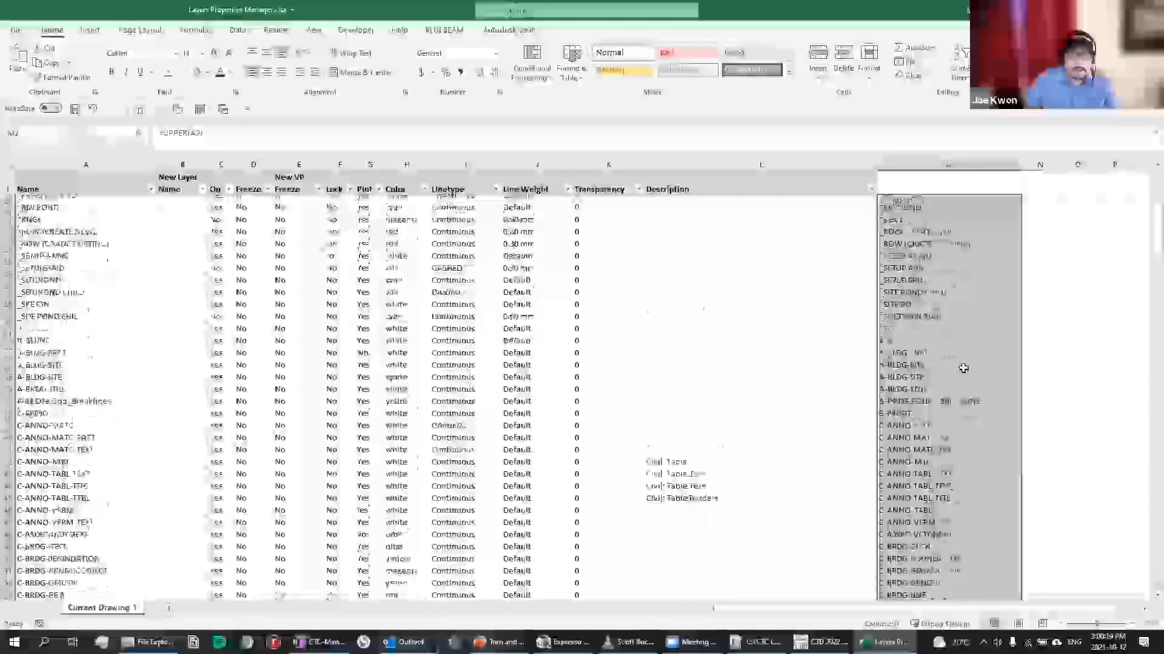
scroll(961, 364, down, 20)
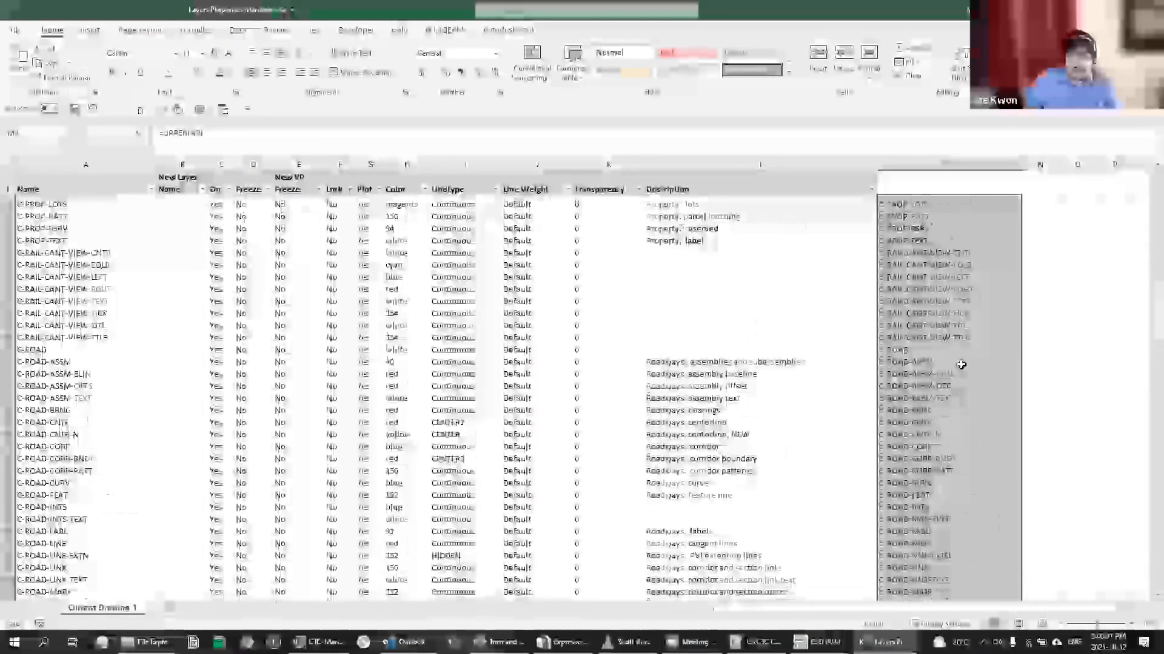
scroll(961, 364, down, 20)
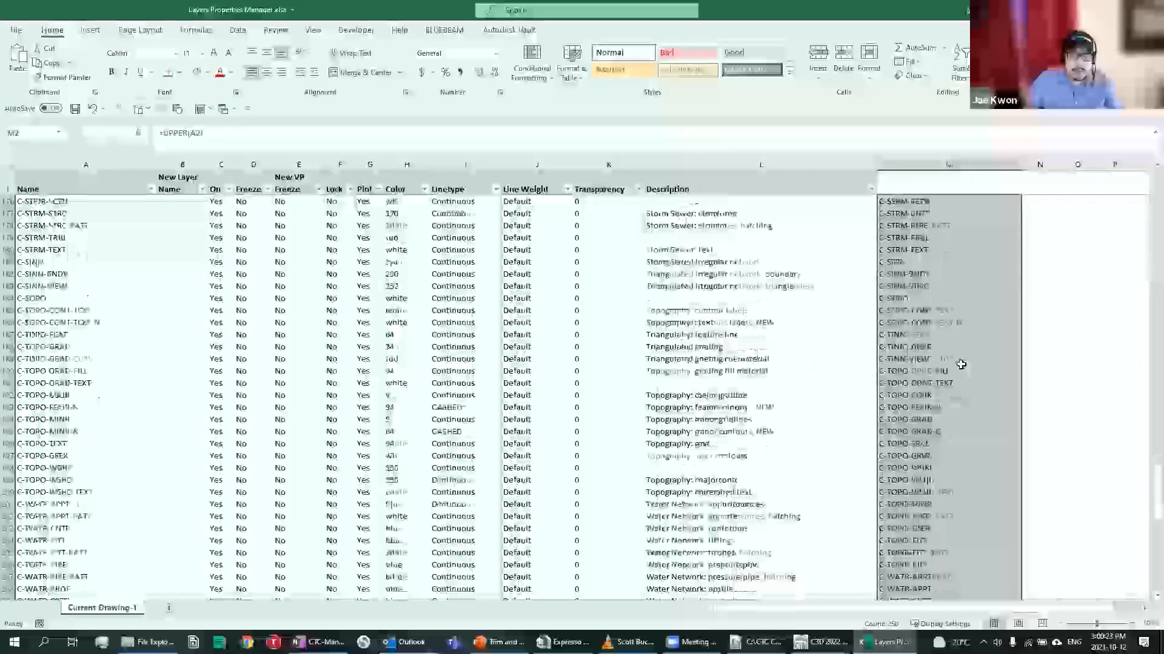
scroll(961, 364, up, 6)
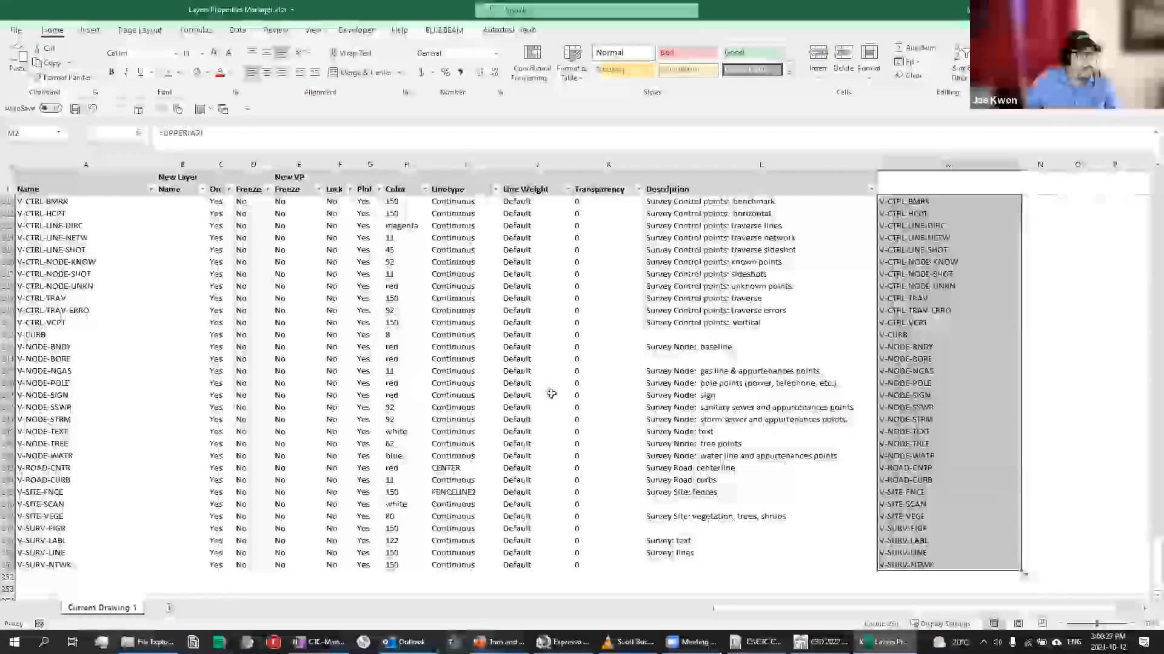
click(57, 201)
scroll(59, 294, up, 20)
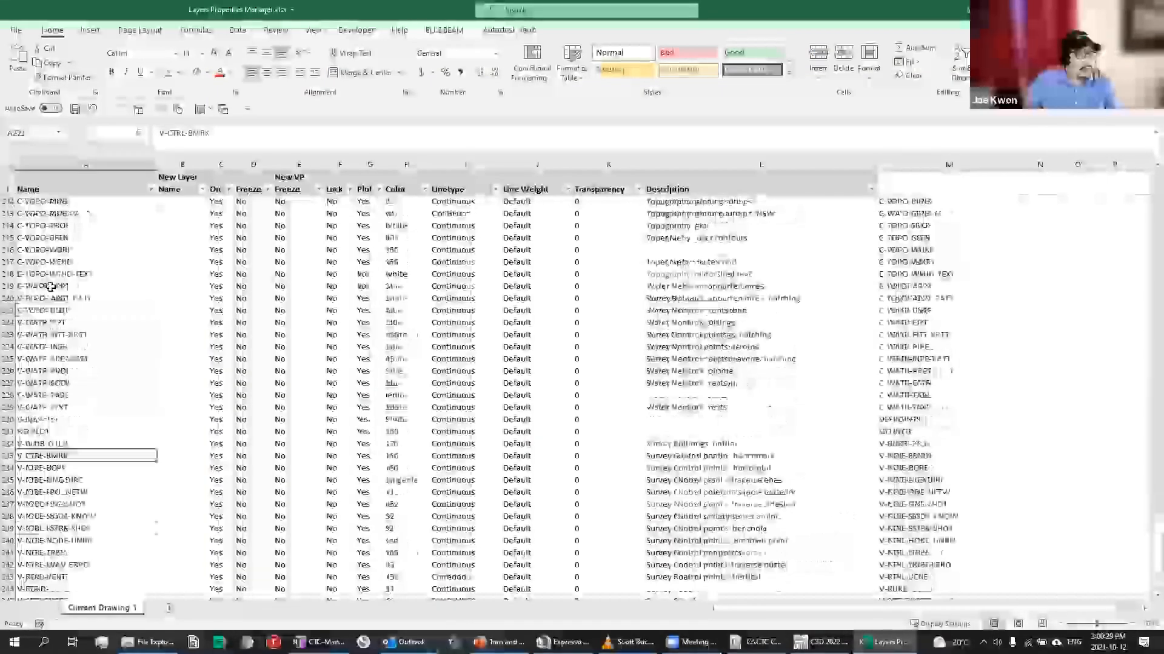
scroll(85, 244, up, 20)
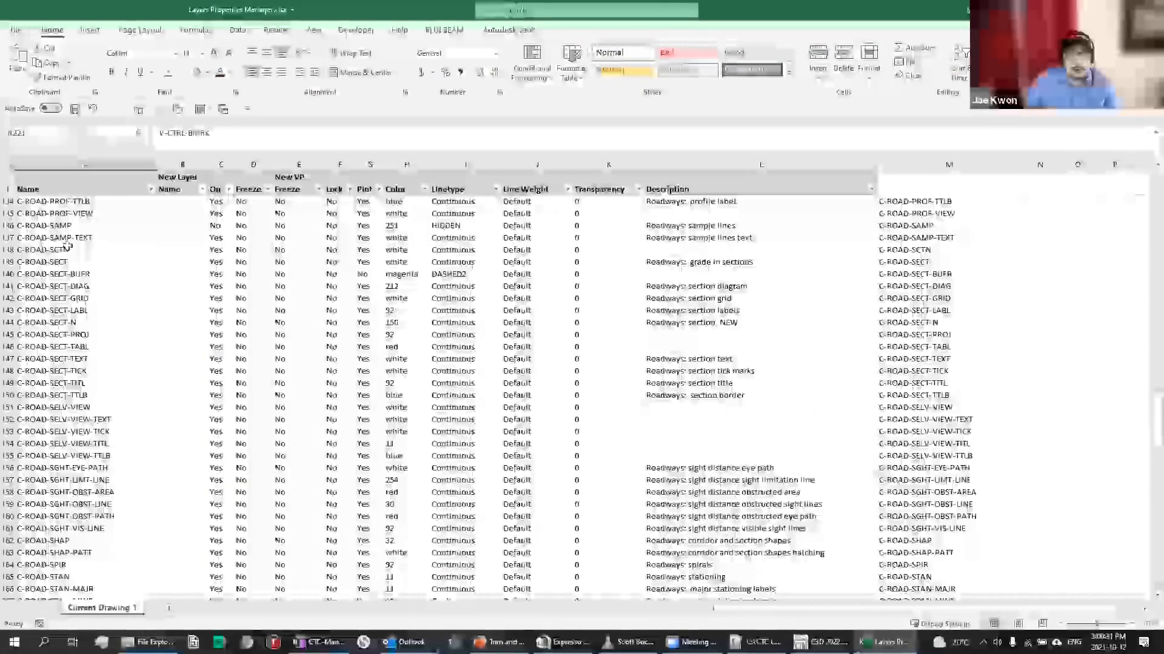
scroll(72, 250, up, 20)
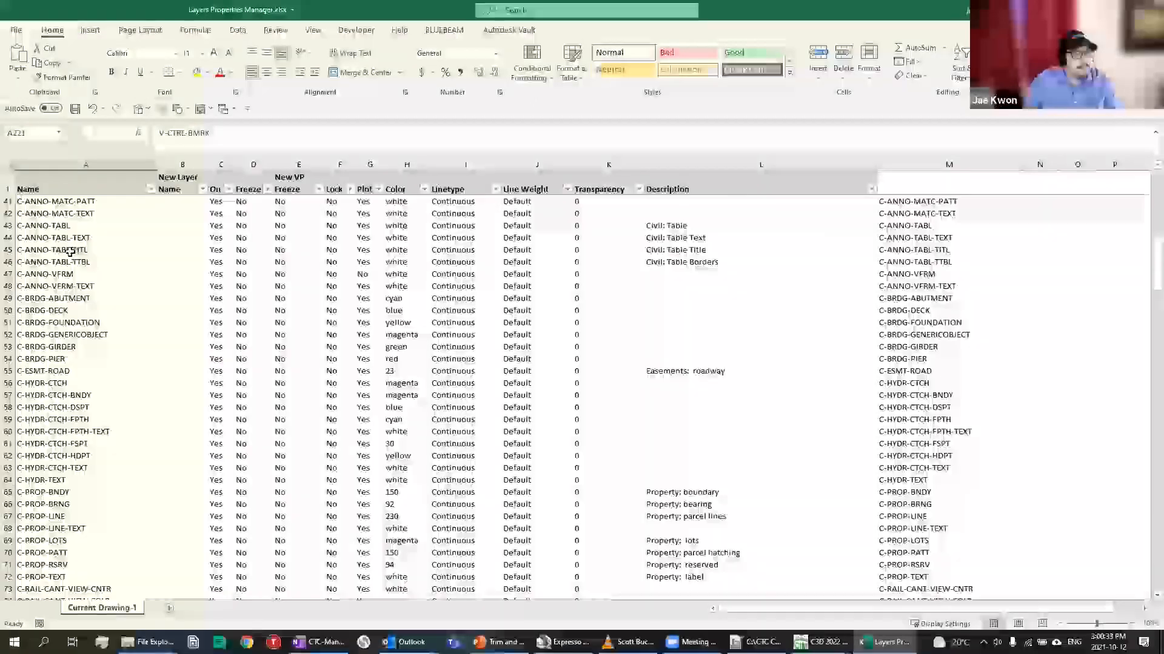
Change the formula in M2 to =IF(A2="Defpoints",A2,UPPER(A2)) so that the Defpoints layer keeps its original case
click(935, 202)
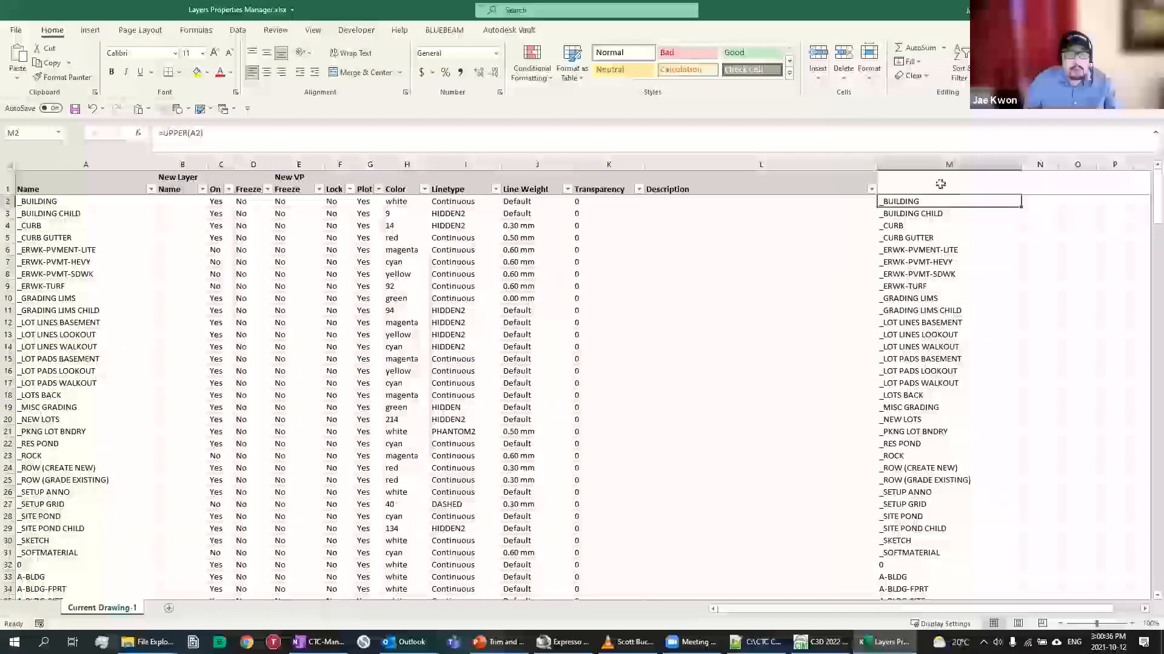
click(162, 136)
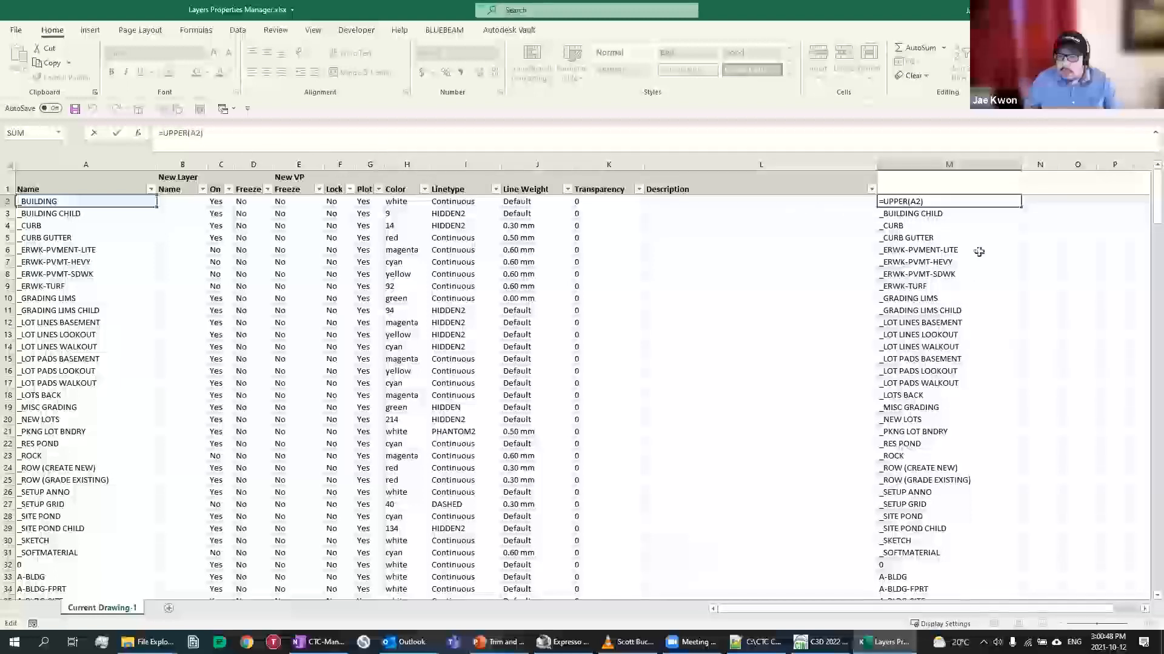
text(IF()
click(118, 202)
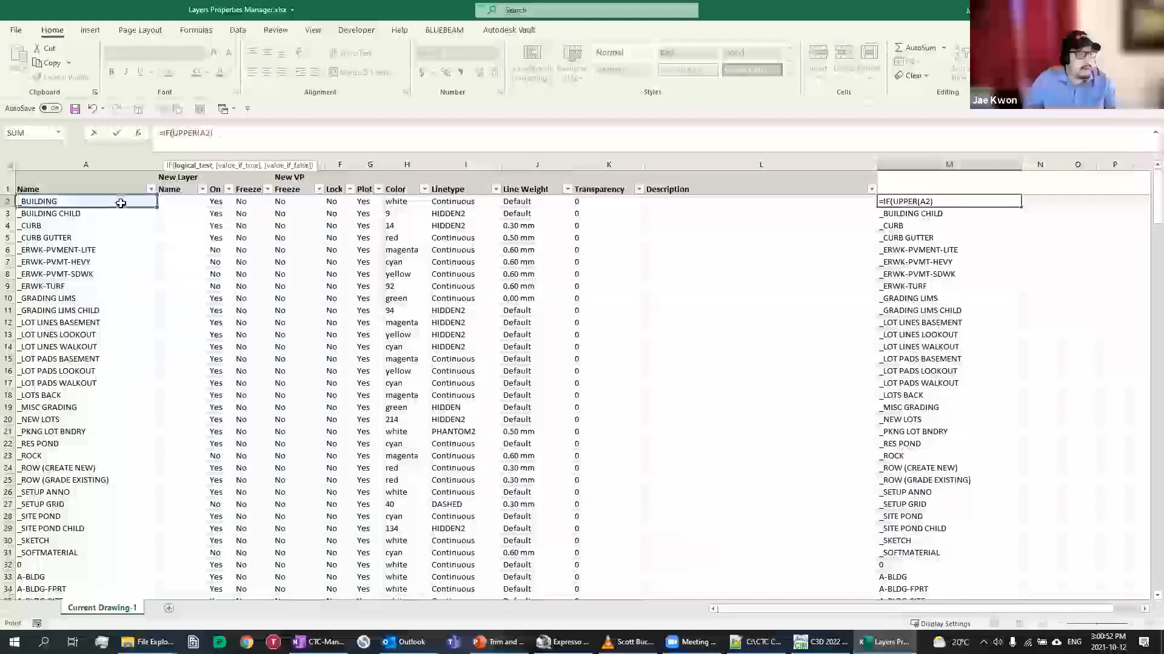
text(="dEF)
key(BackSpace)
key(BackSpace)
key(BackSpace)
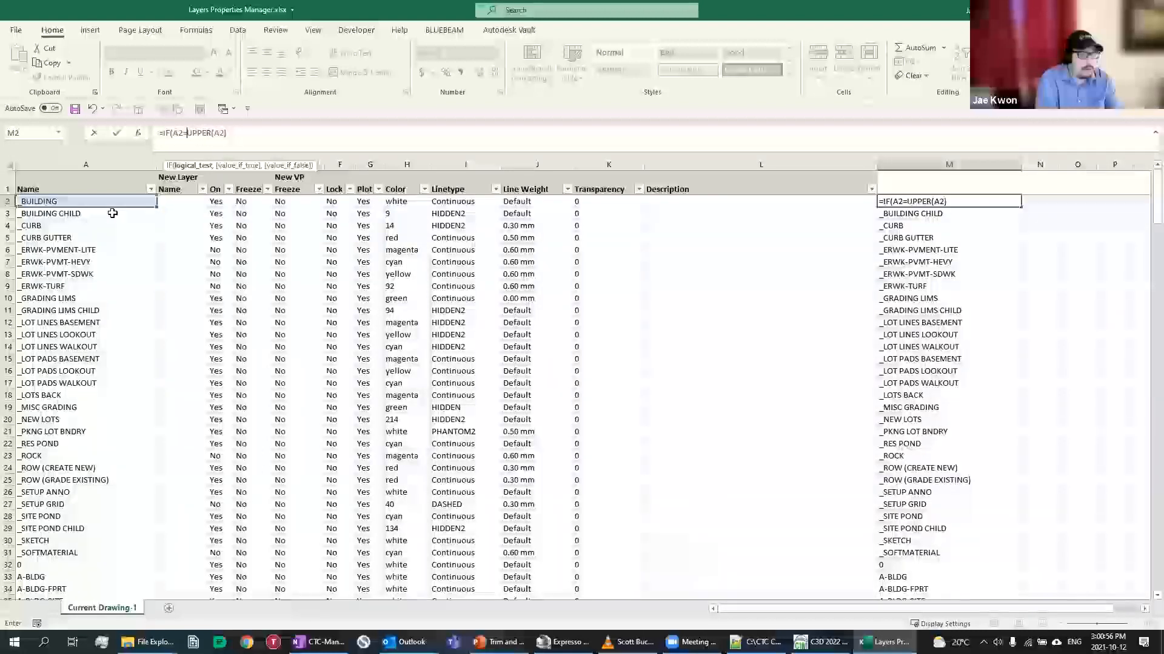
text("D)
text(efault)
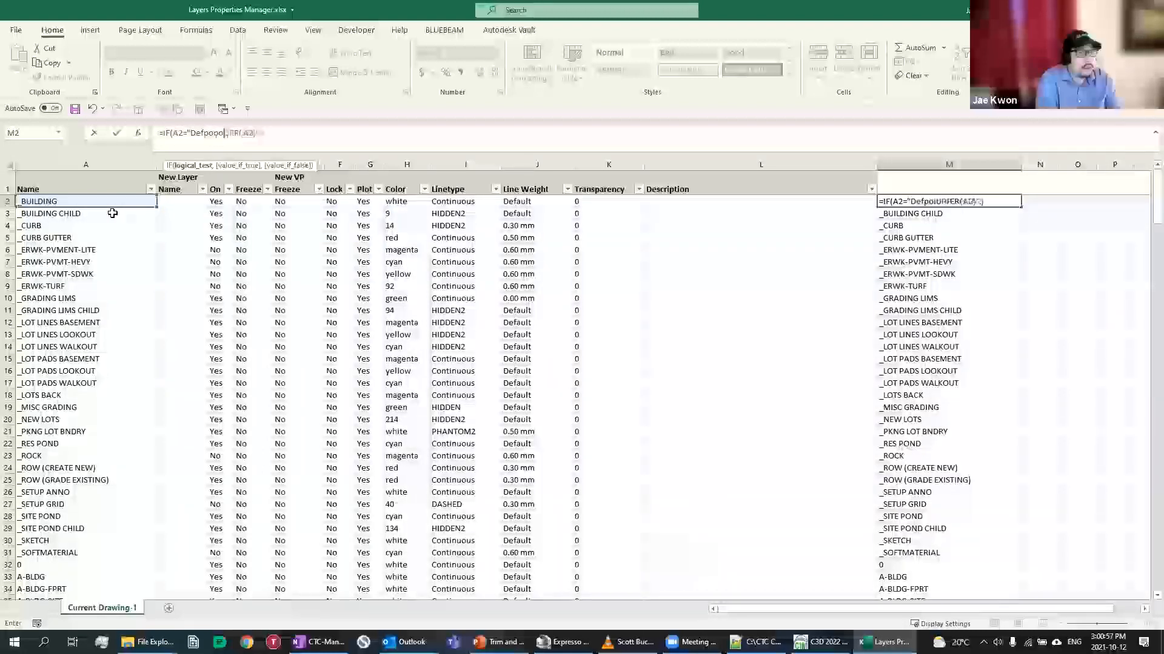
text(ts",)
click(129, 200)
text(,)
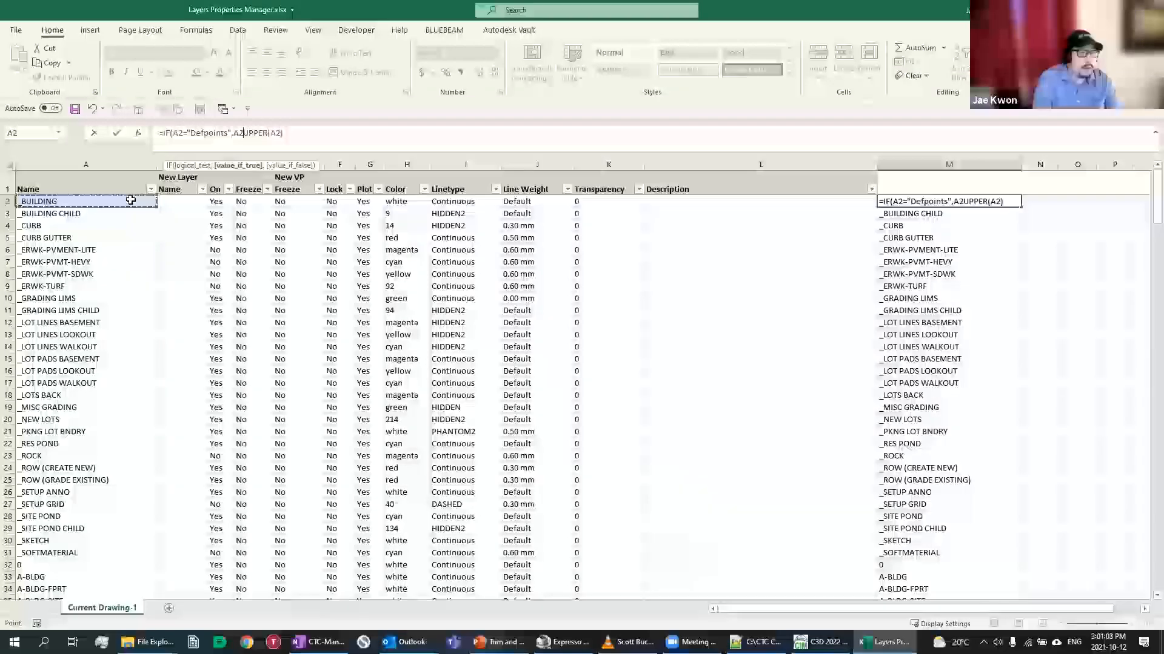
click(300, 134)
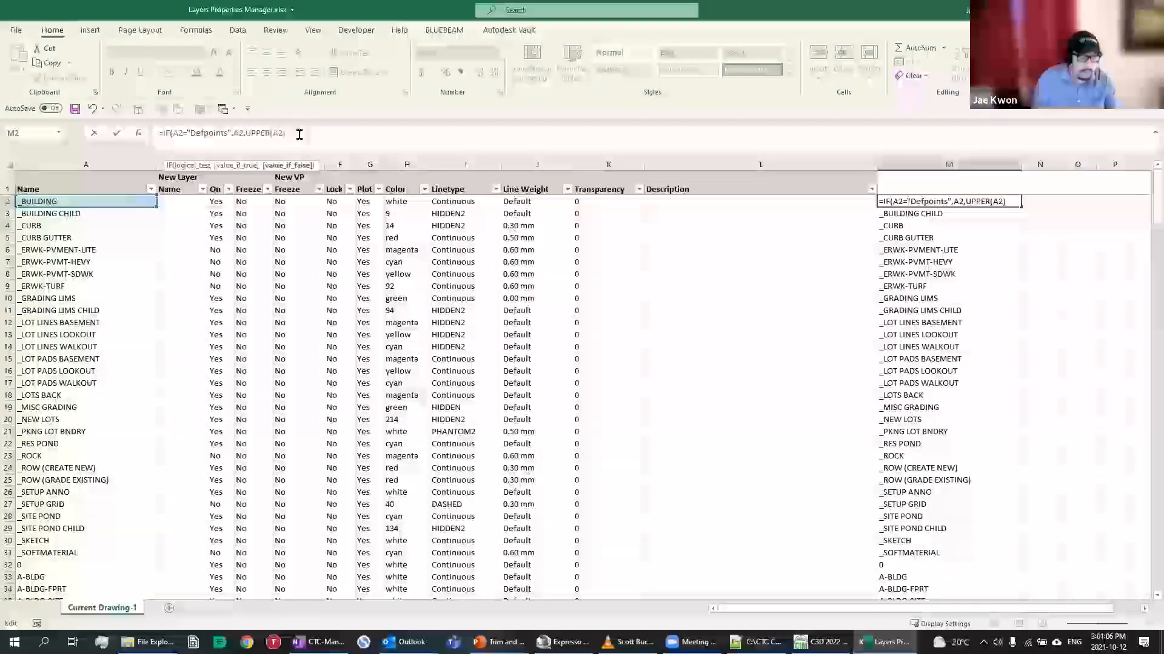
key(Return)
Fill the Defpoints-aware formula from M2 down column M for all layer rows
click(988, 203)
double_click(1021, 206)
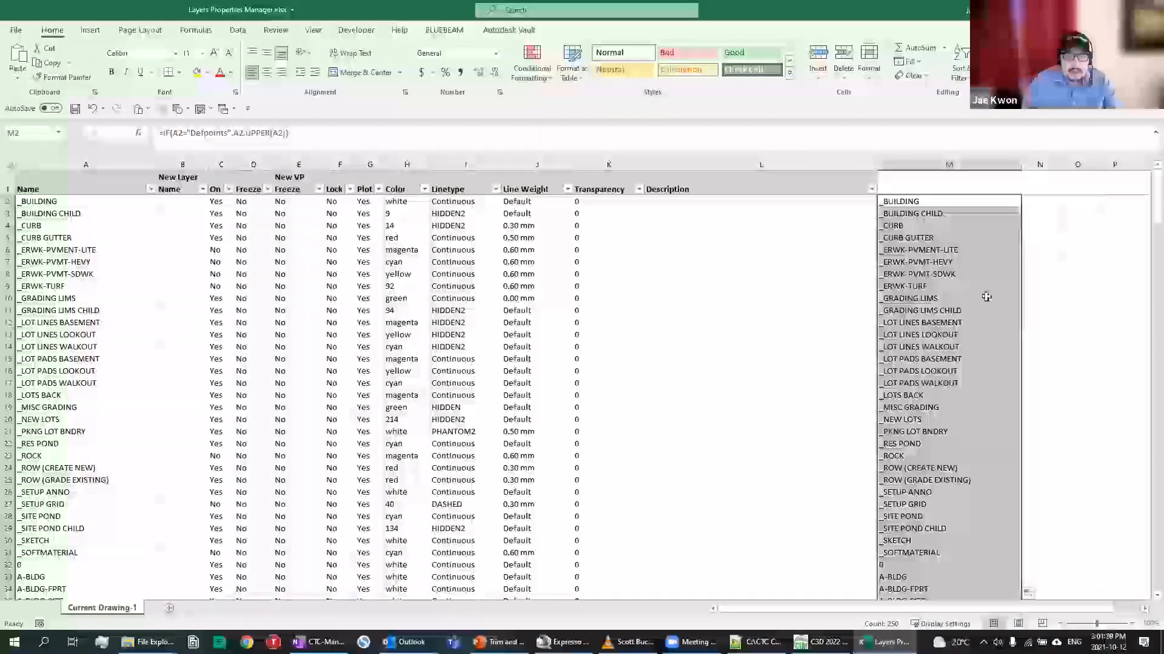
click(968, 311)
Copy the converted layer names in M2 through M251
click(948, 203)
scroll(954, 212, down, 1)
scroll(955, 212, down, 20)
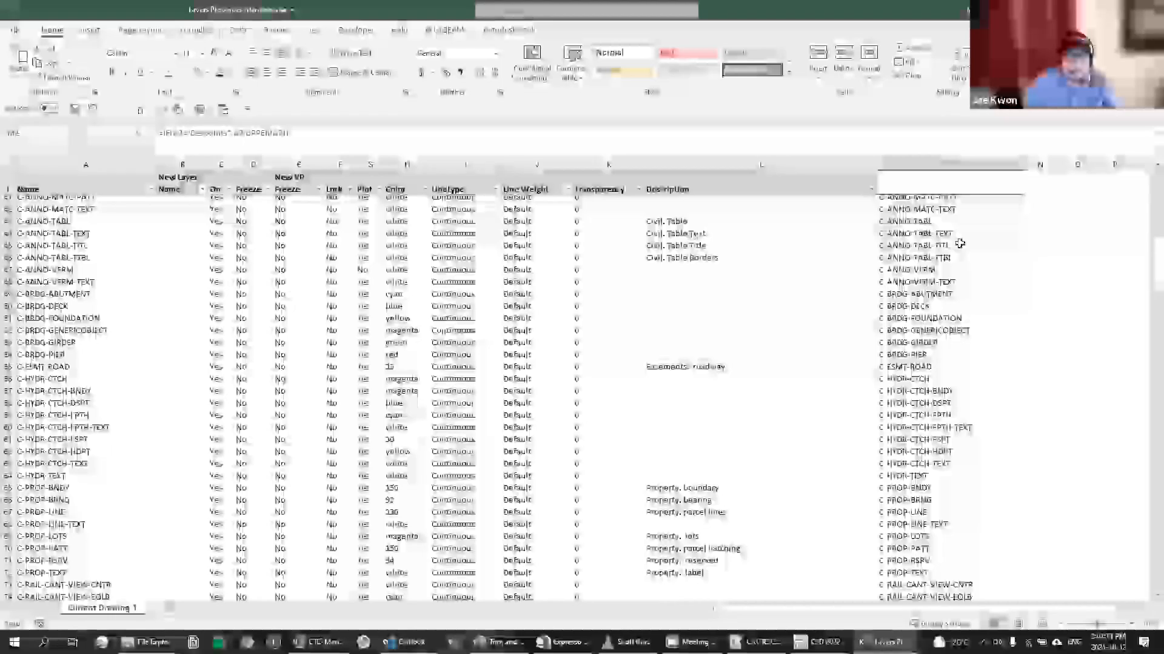
scroll(959, 242, down, 20)
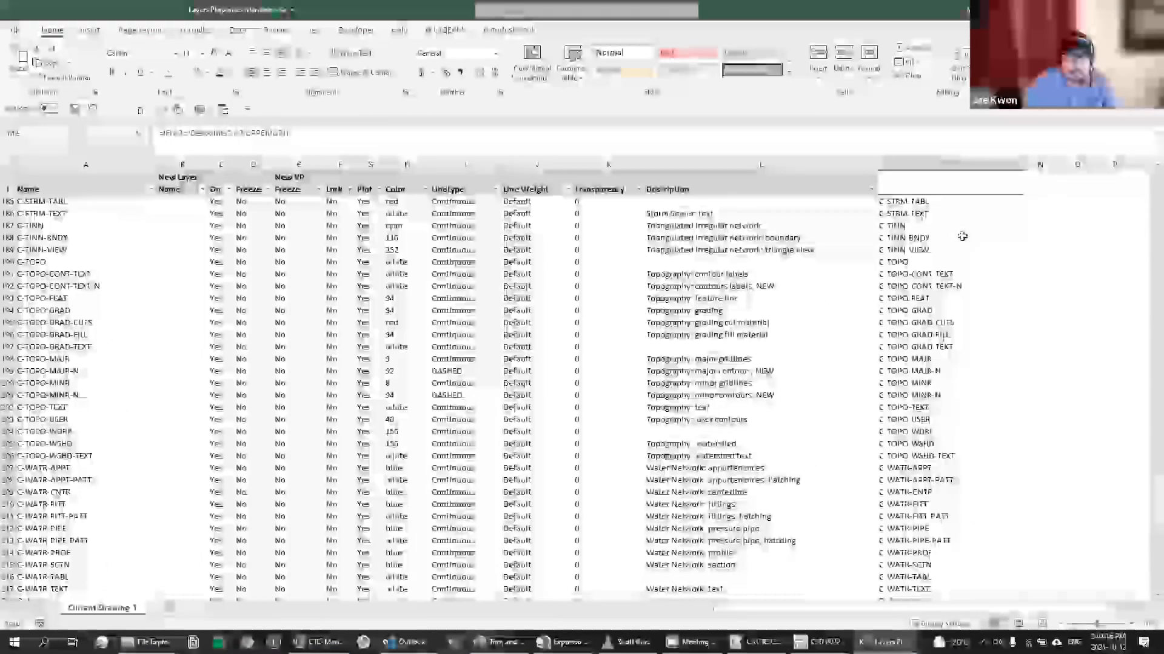
scroll(961, 238, down, 15)
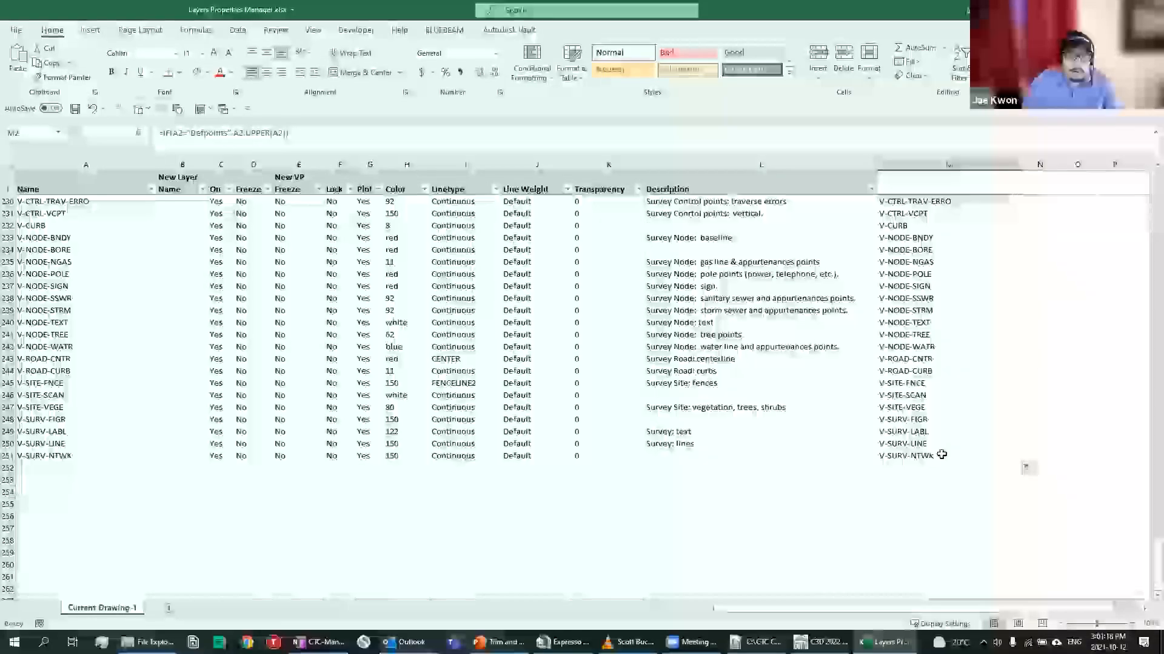
shift+click(955, 450)
key(ctrl+c)
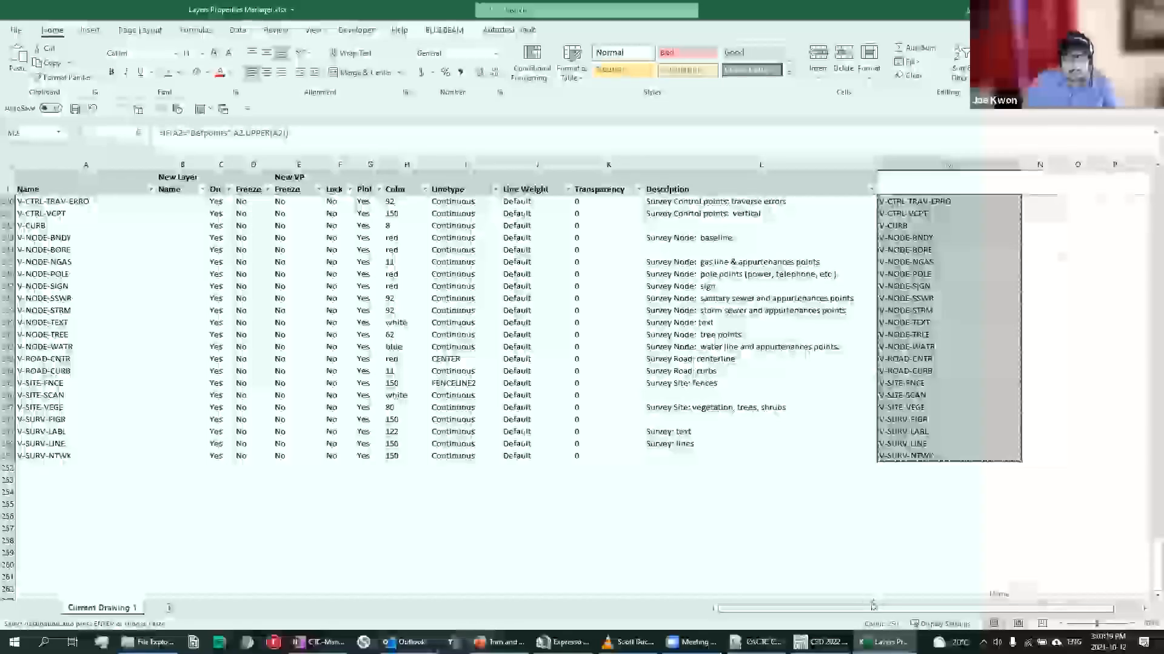
Paste the copied cells over all existing layer names in the Name column, starting at A2
scroll(1103, 497, up, 8)
drag(1146, 541, 1145, 169)
click(90, 201)
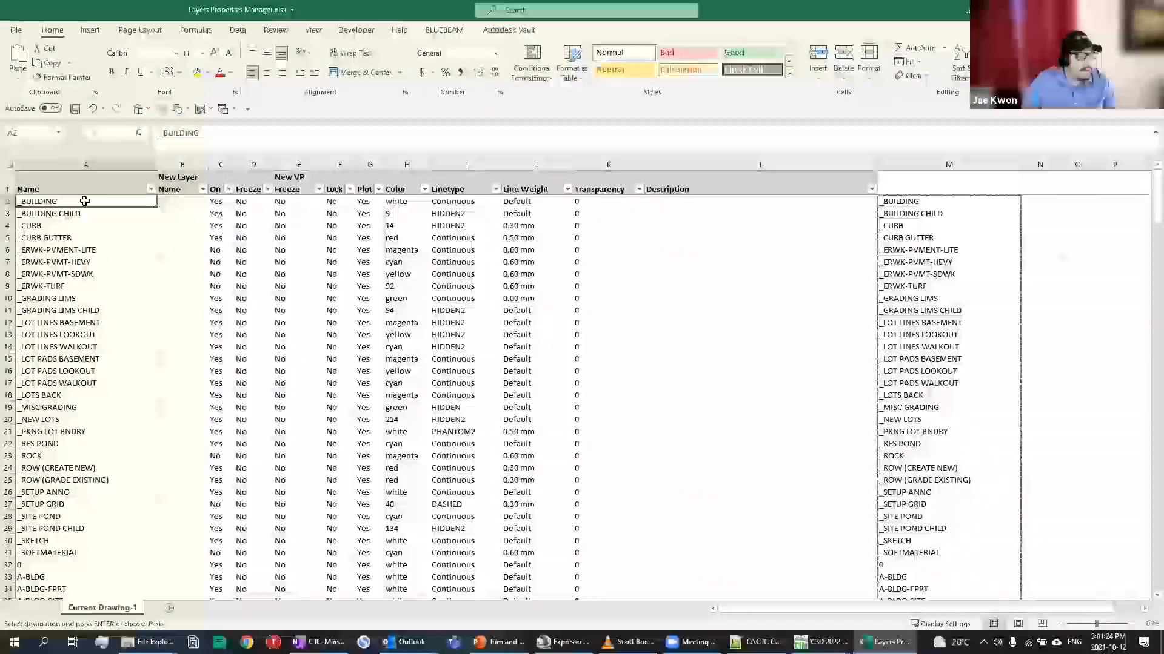
key(ctrl+shift+Down)
key(ctrl+v)
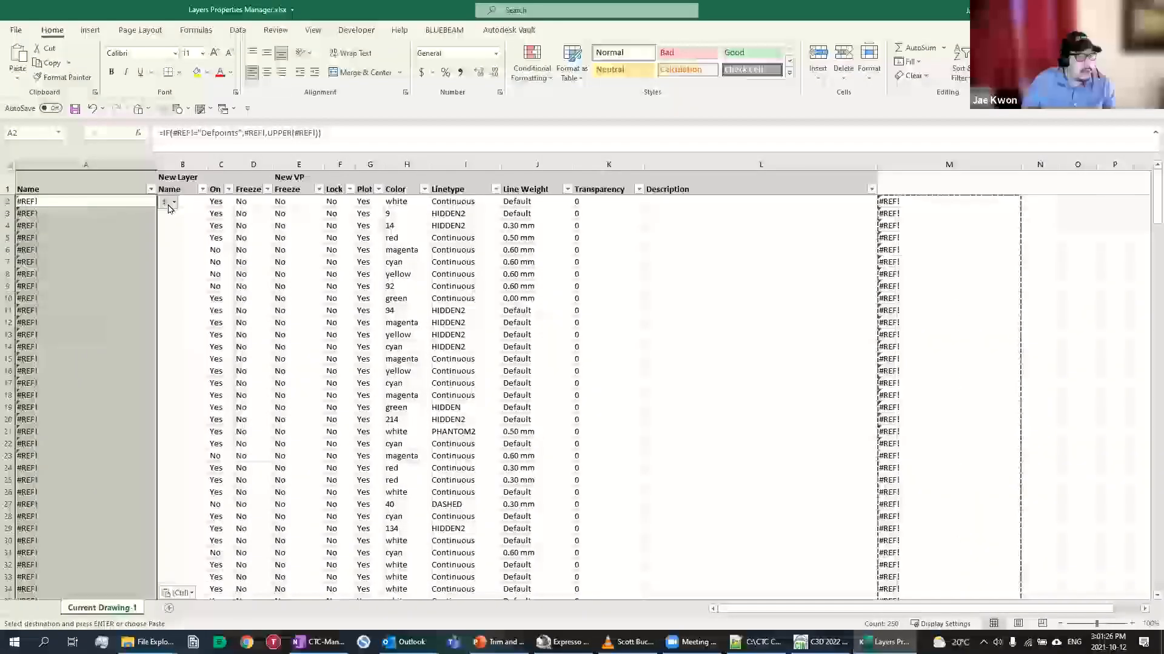
Convert the pasted formulas in the Name column to values with source formatting
click(174, 204)
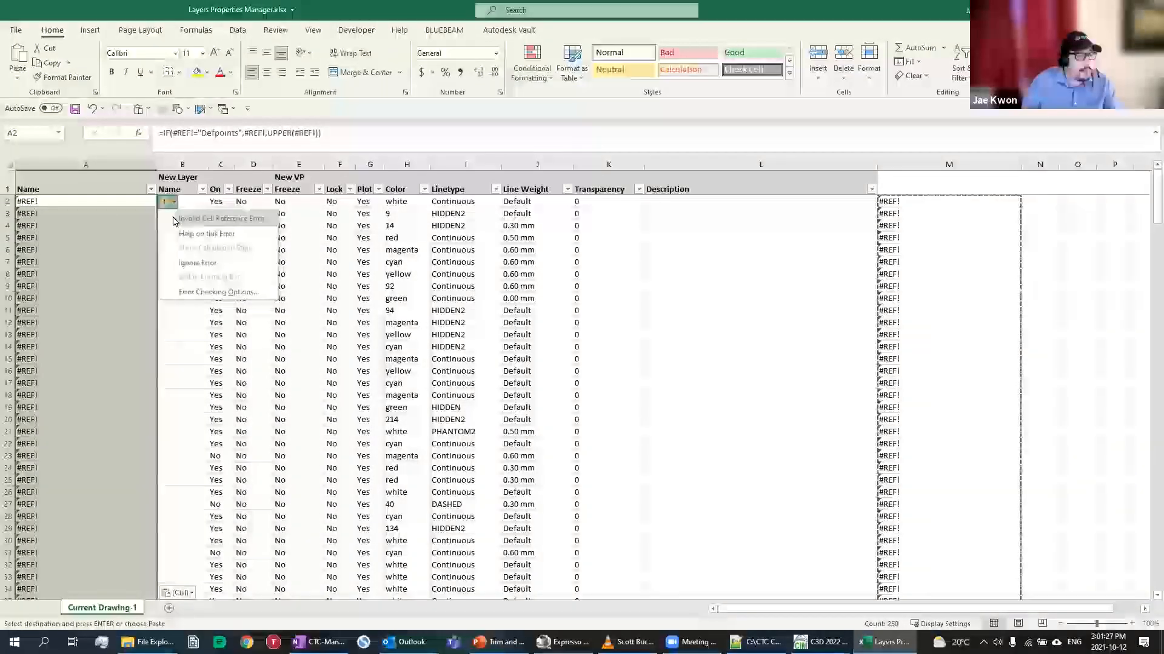
click(125, 233)
click(126, 230)
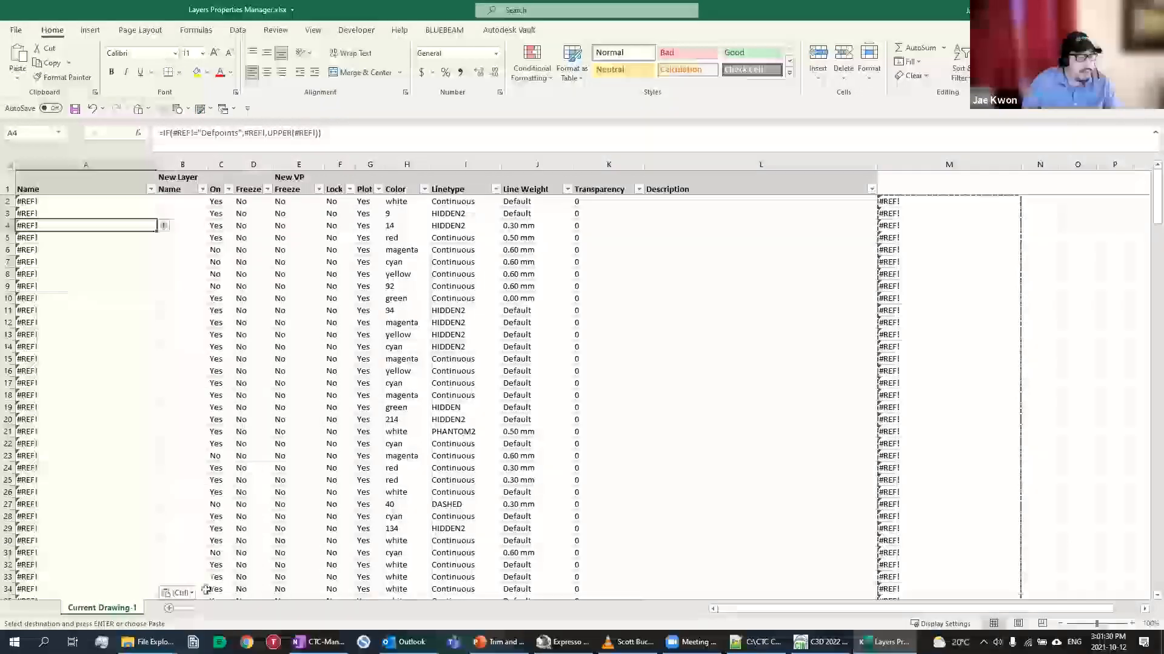
click(181, 593)
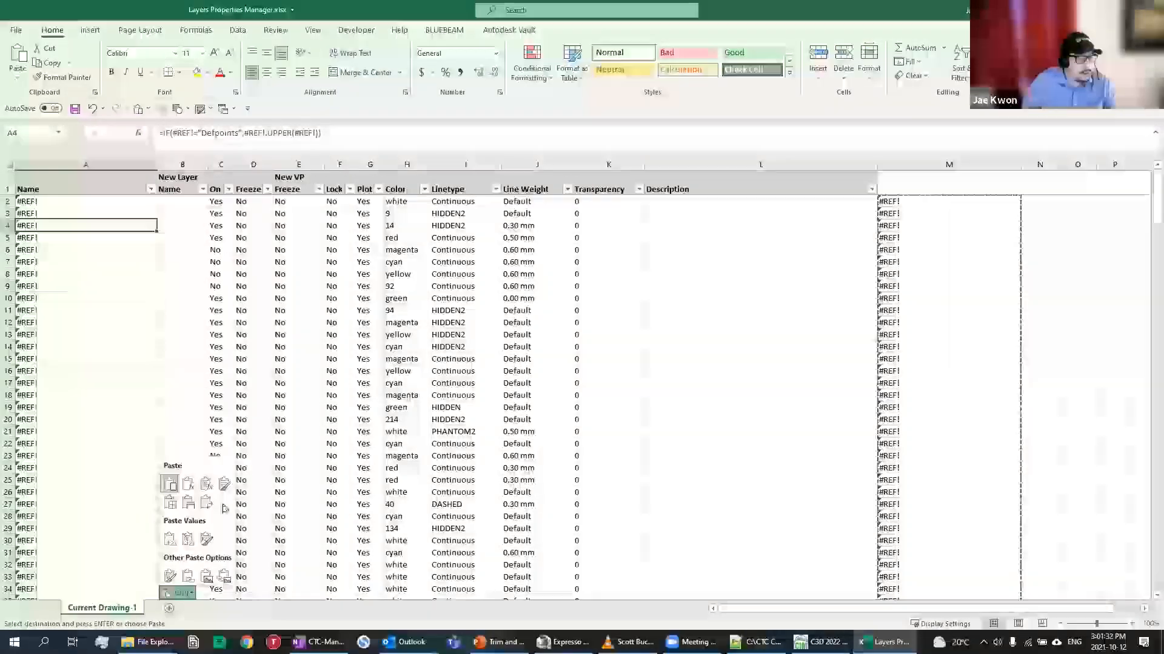
click(206, 539)
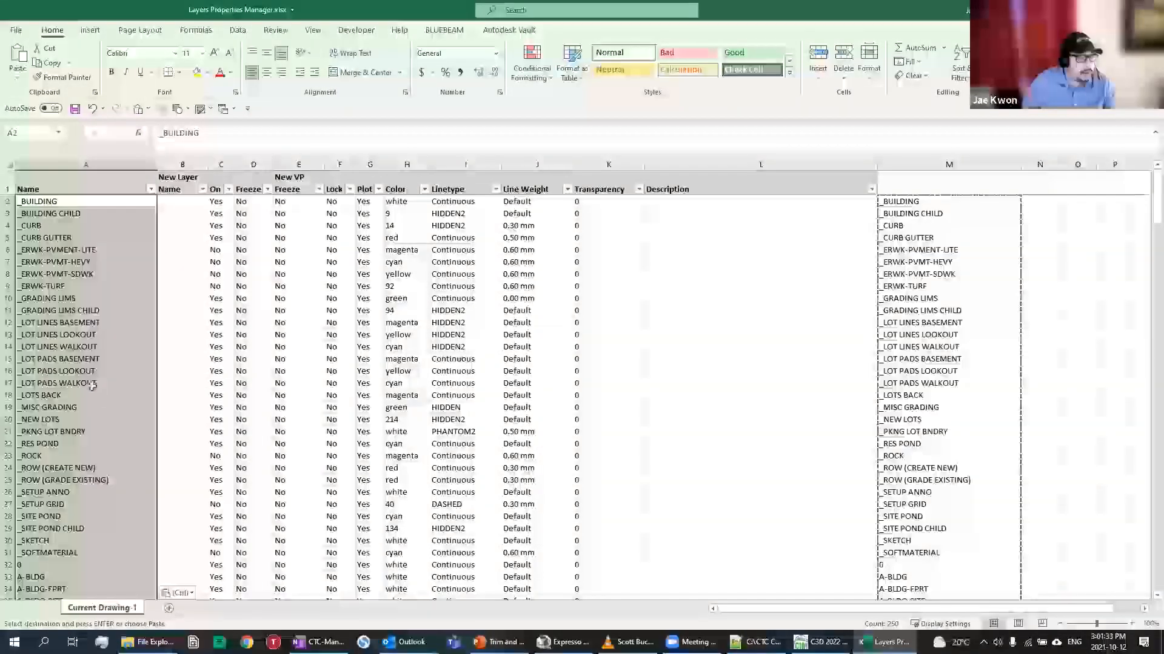
click(692, 321)
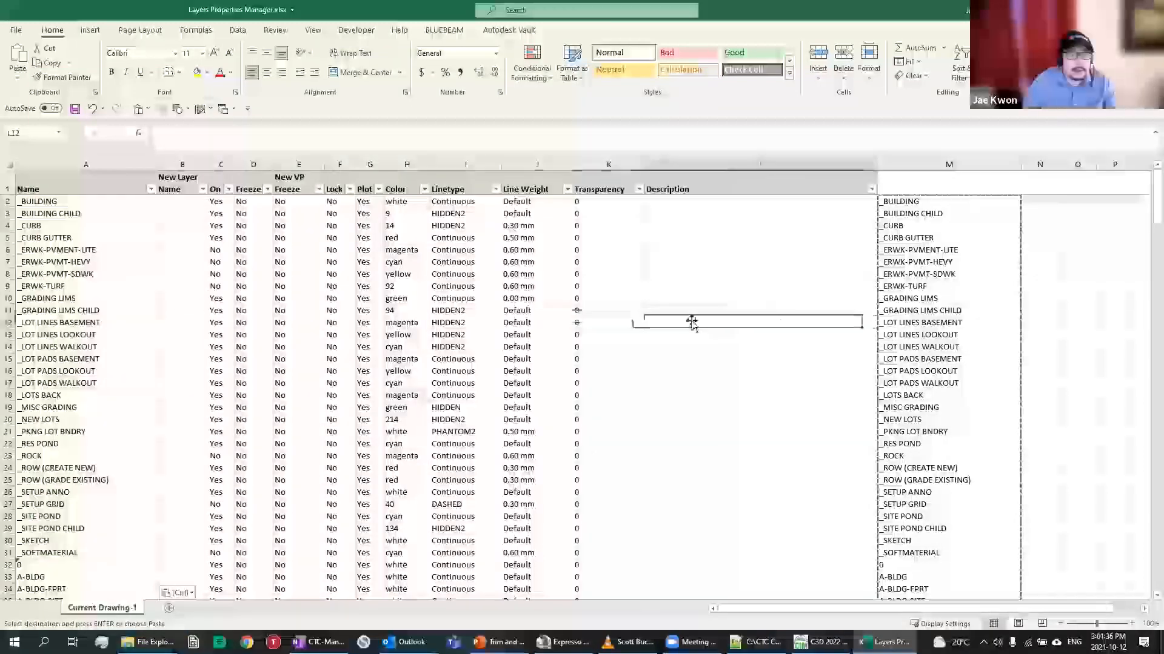
click(964, 204)
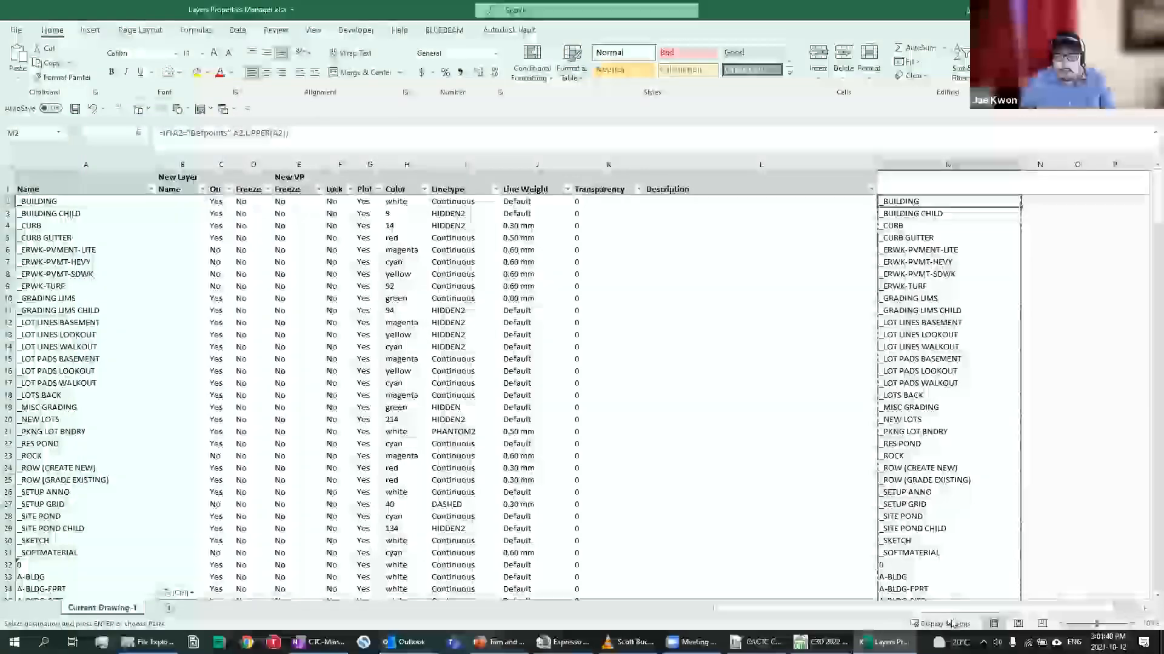
scroll(960, 616, right, 3)
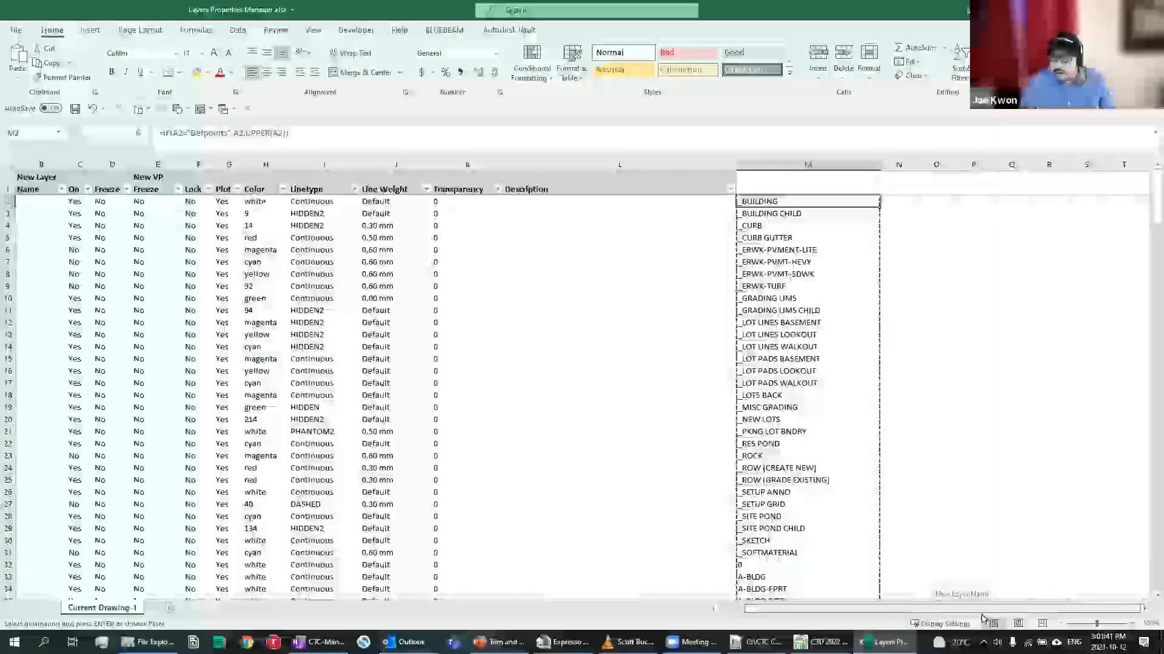
mouse_move(968, 623)
mouse_down()
mouse_move(990, 623)
mouse_move(949, 619)
mouse_up()
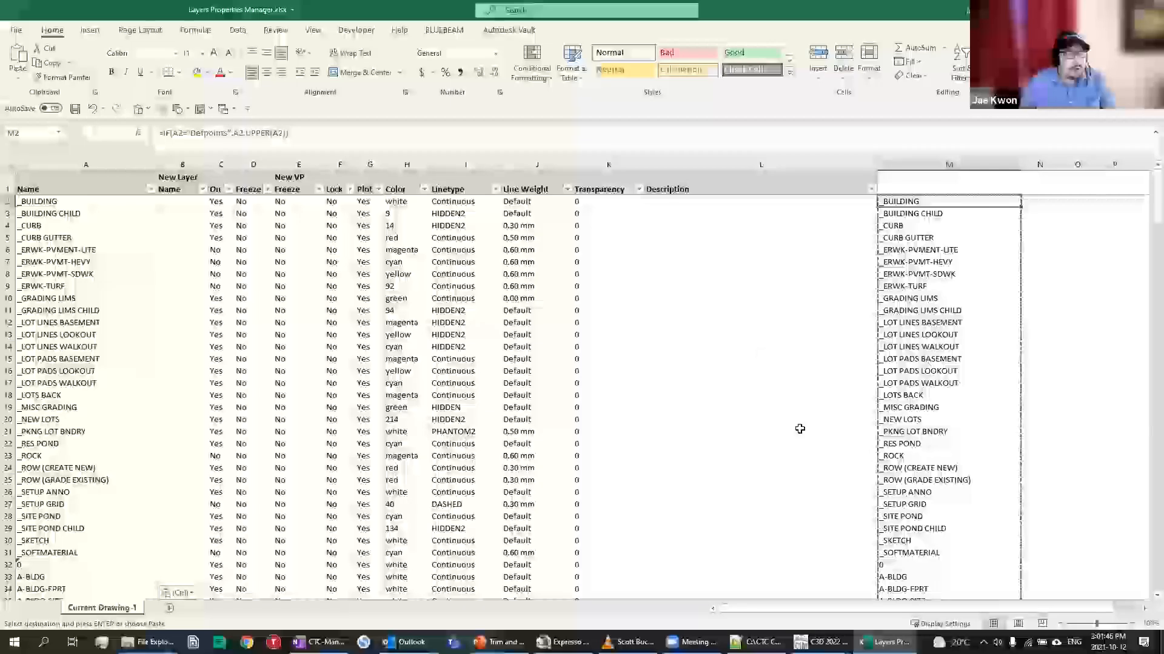
click(730, 359)
click(683, 204)
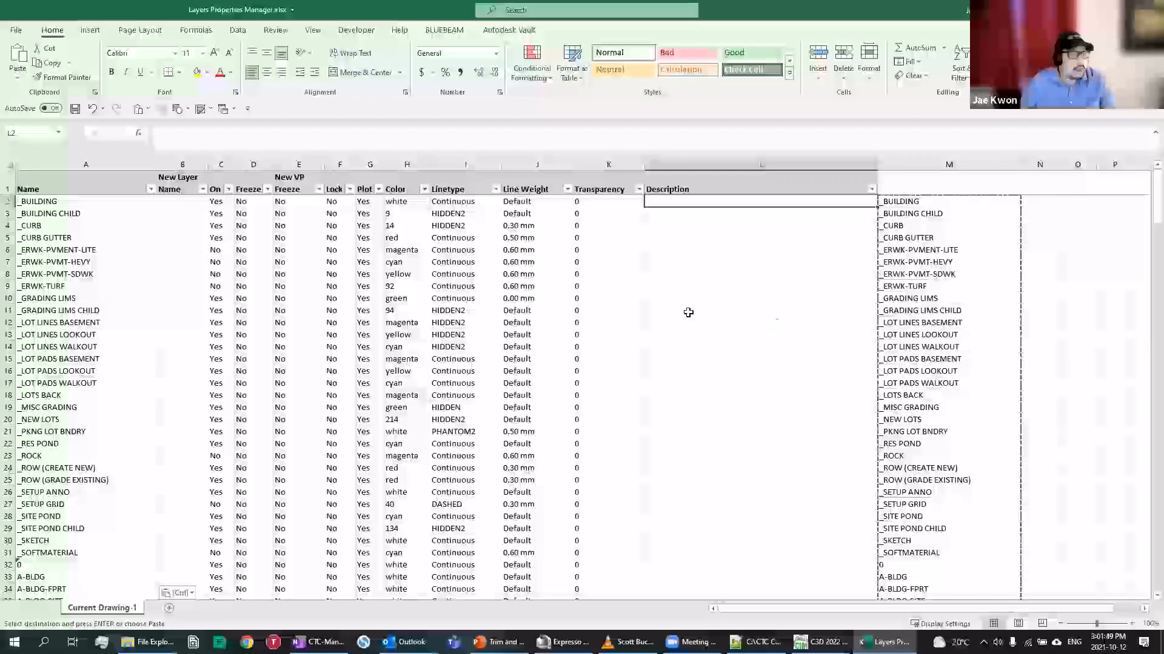
Delete helper column M holding the converted layer names, and widen the empty column that takes its place
scroll(982, 394, right, 1)
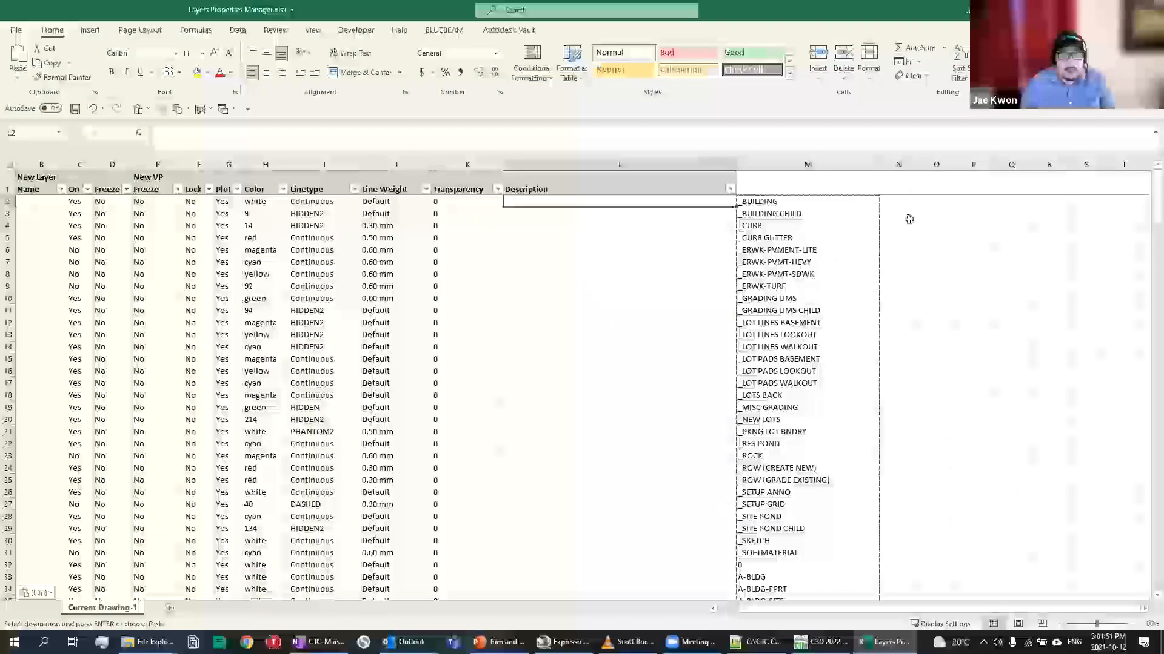
drag(916, 166, 1011, 165)
click(810, 165)
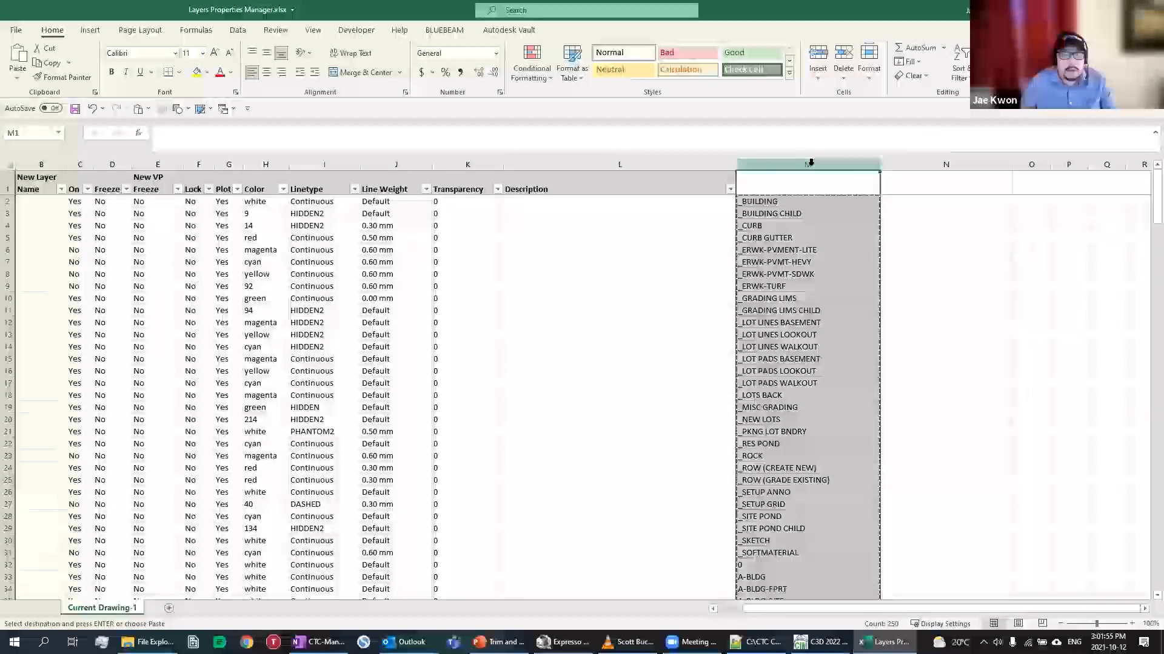
right_click(812, 166)
click(844, 282)
click(767, 201)
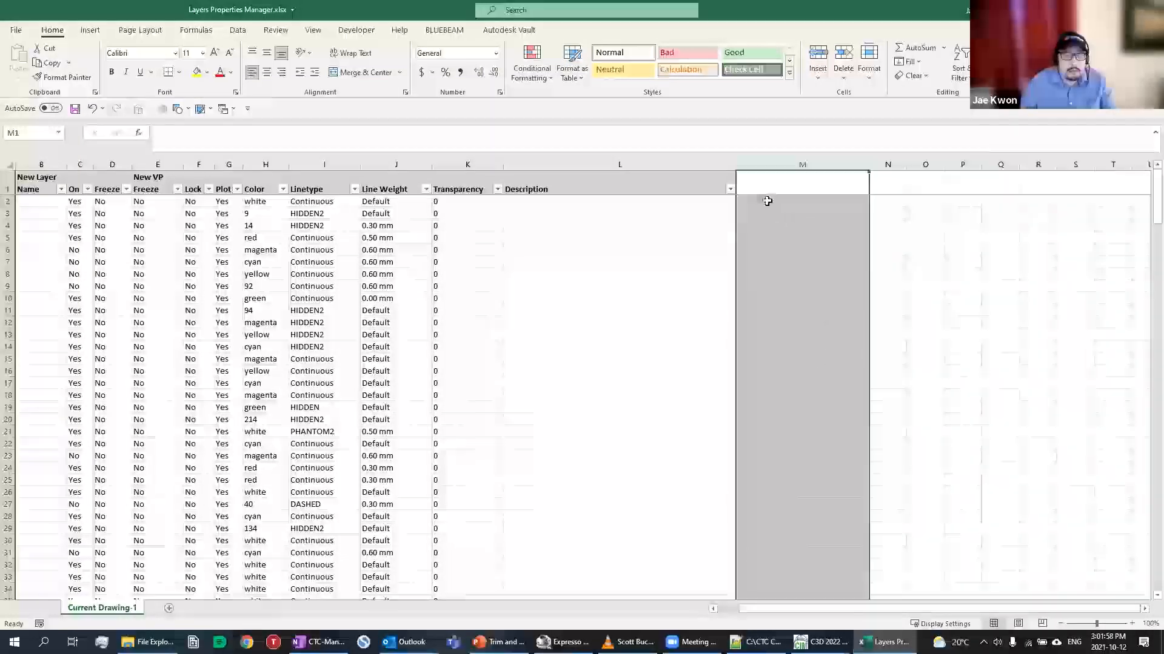
drag(875, 164, 939, 163)
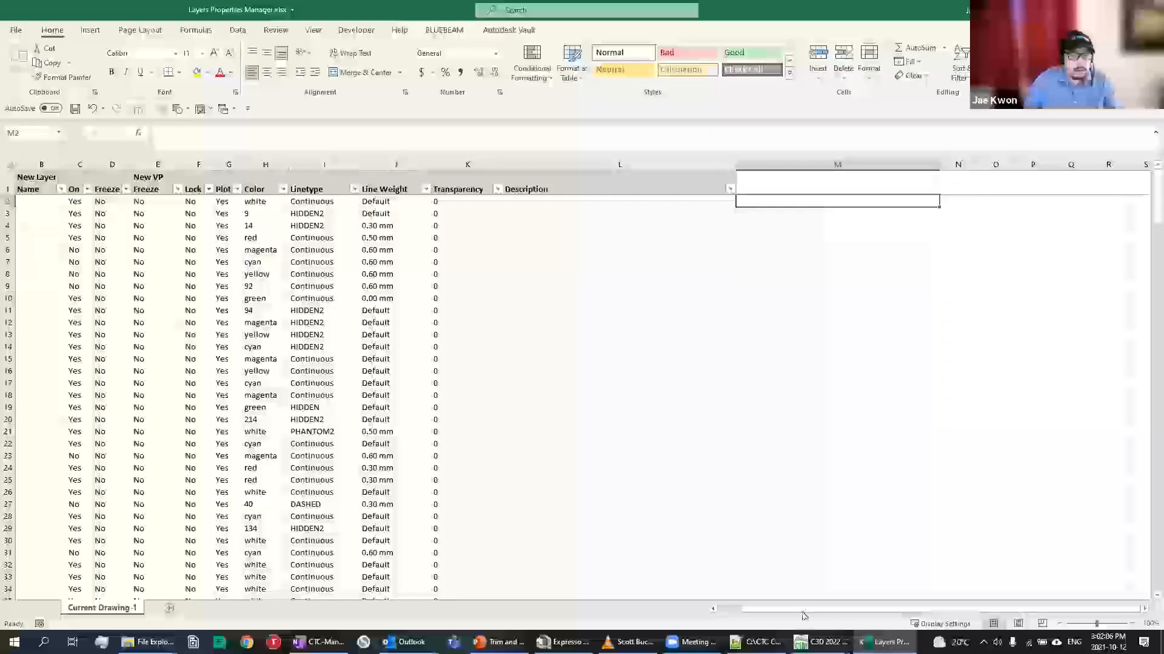
Enter =SEARCH("ANNO",A40) in M40 to look for ANNO in the C-ANNO-MATC layer name
scroll(259, 257, left, 1)
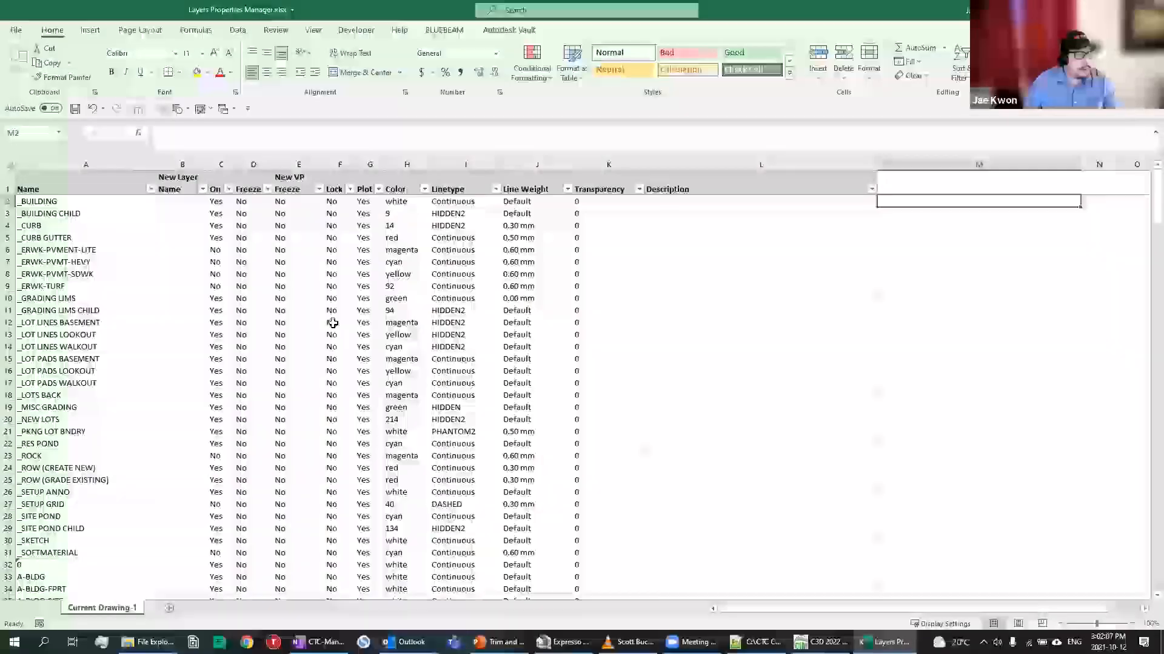
scroll(333, 320, down, 9)
click(65, 320)
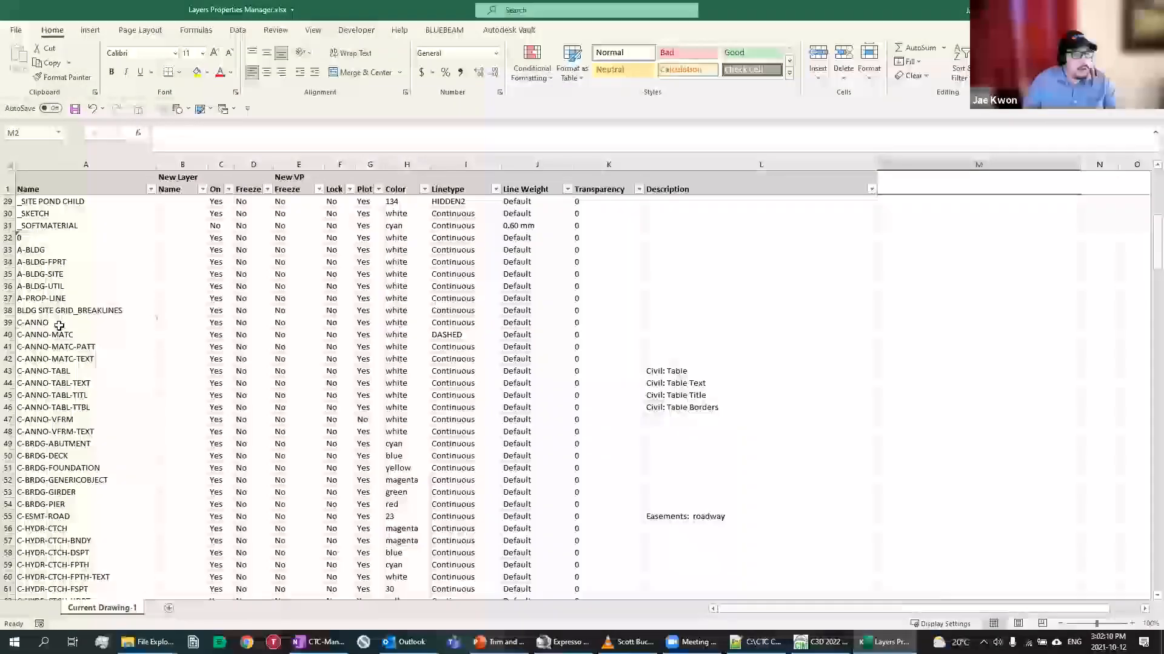
click(927, 337)
text(=)
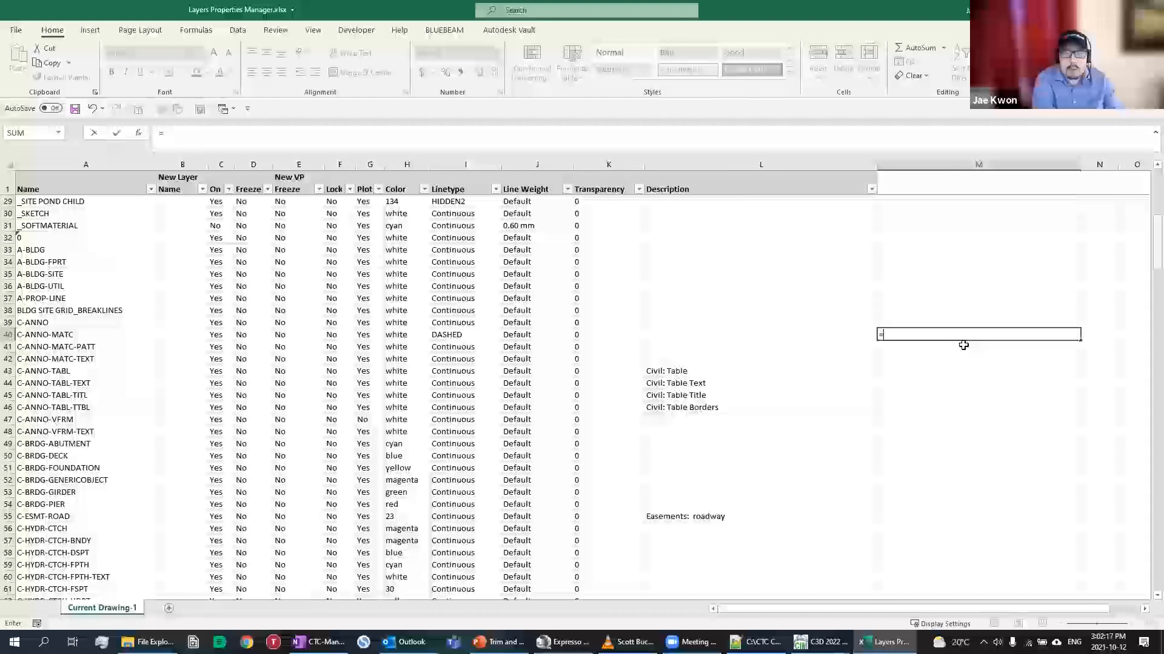
text(le)
key(BackSpace)
key(BackSpace)
key(BackSpace)
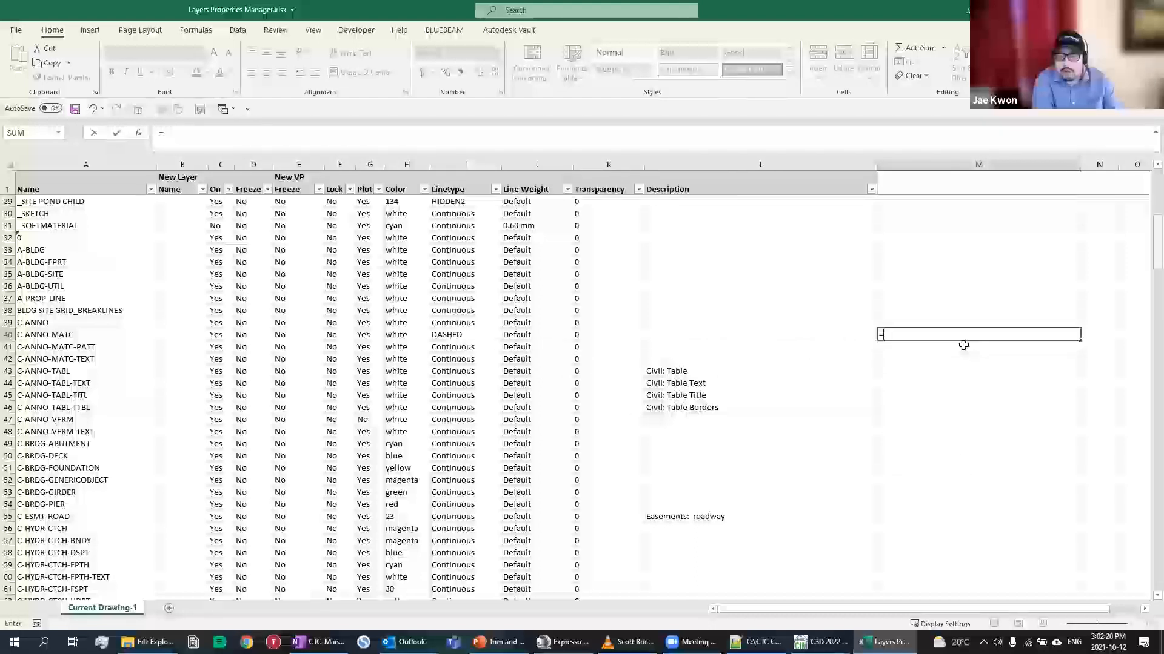
text(search)
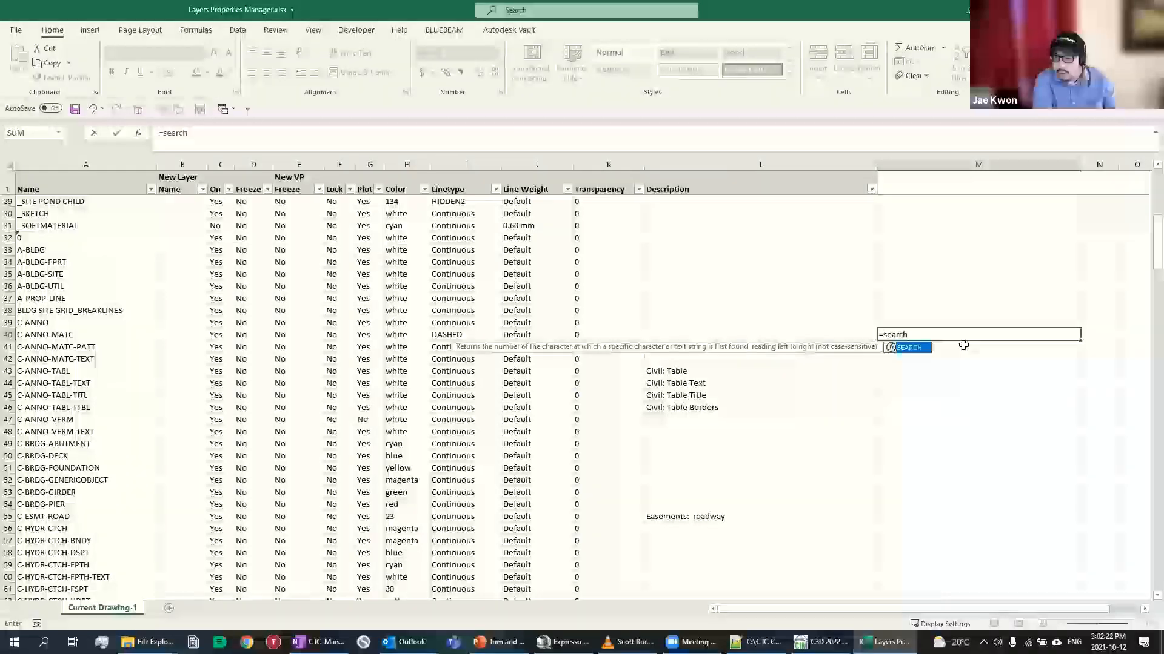
text(("ANNO)
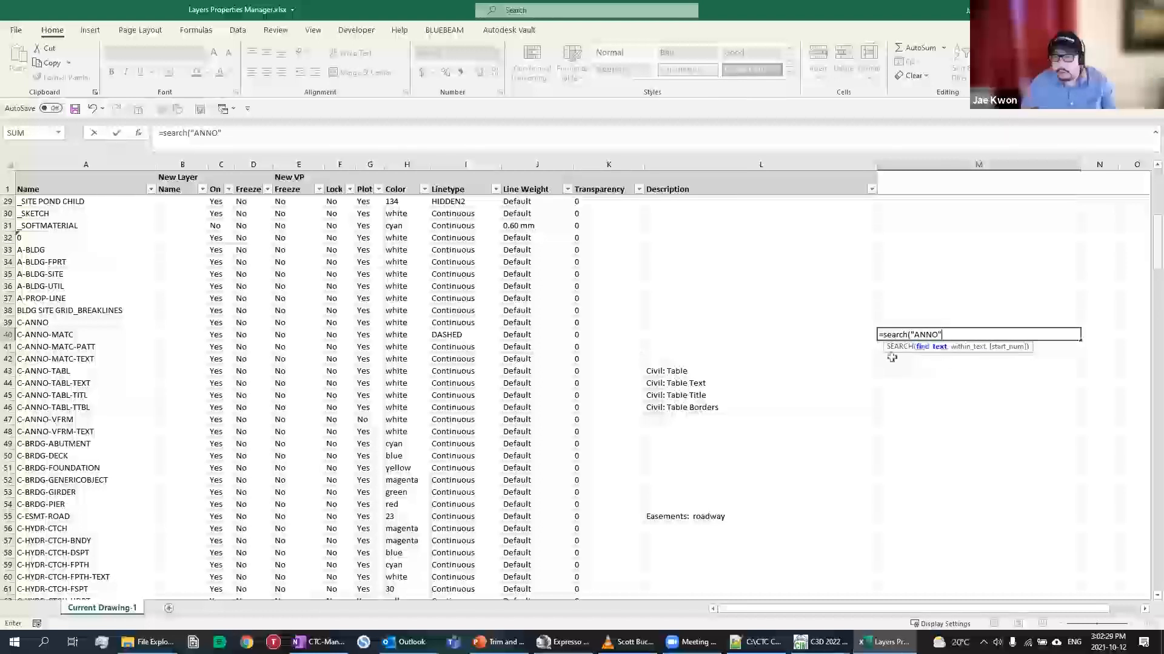
text(,)
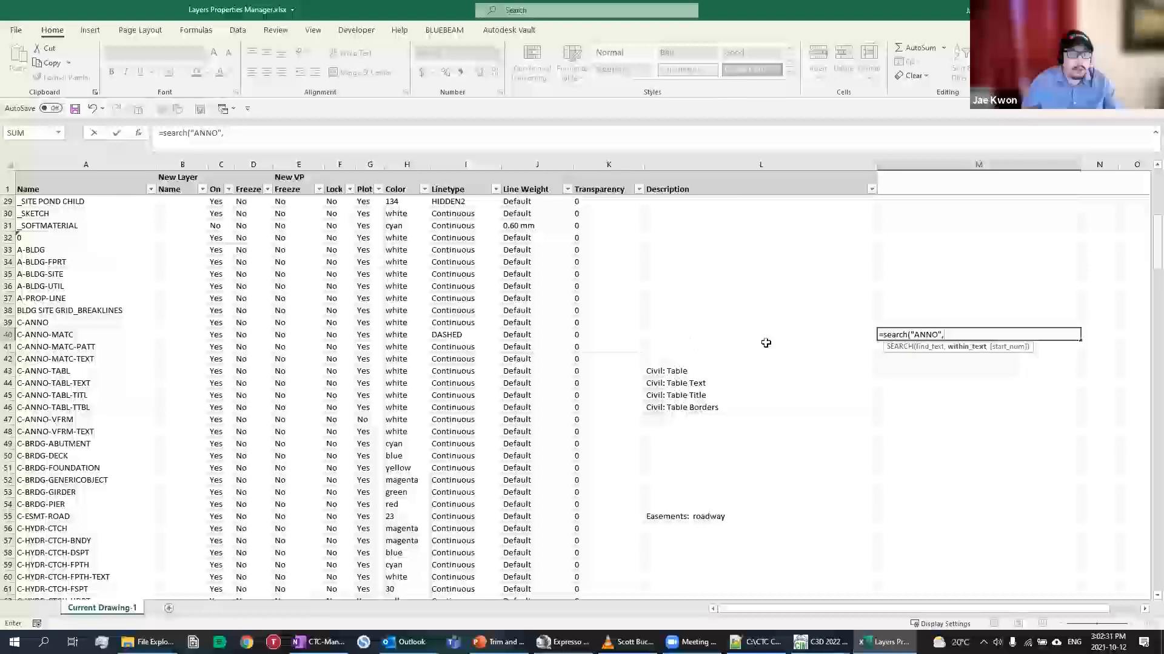
click(62, 335)
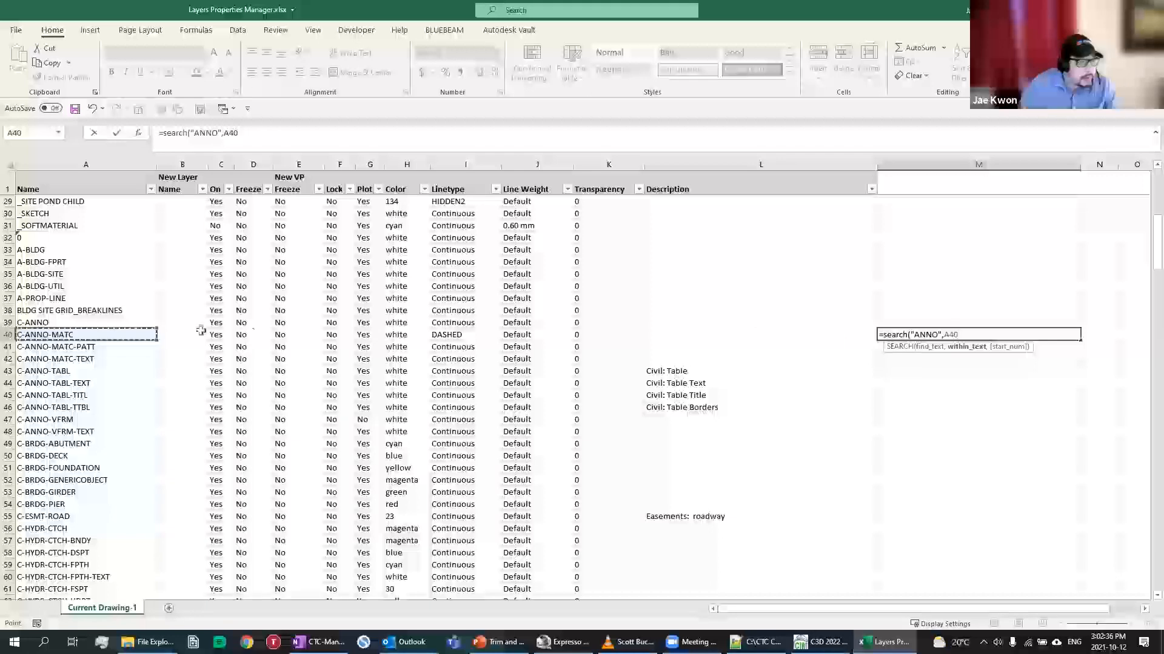
key(Escape)
click(1034, 353)
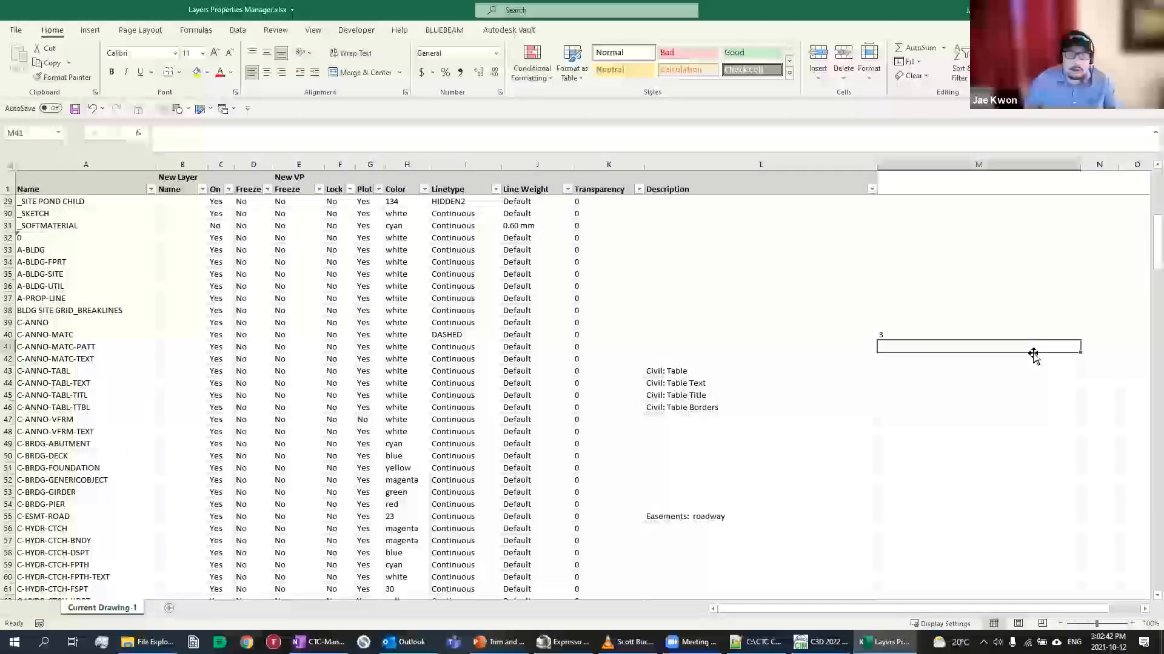
Wrap the SEARCH formula in M40 in ISNUMBER so it reads =ISNUMBER(SEARCH("ANNO",A40))
click(894, 335)
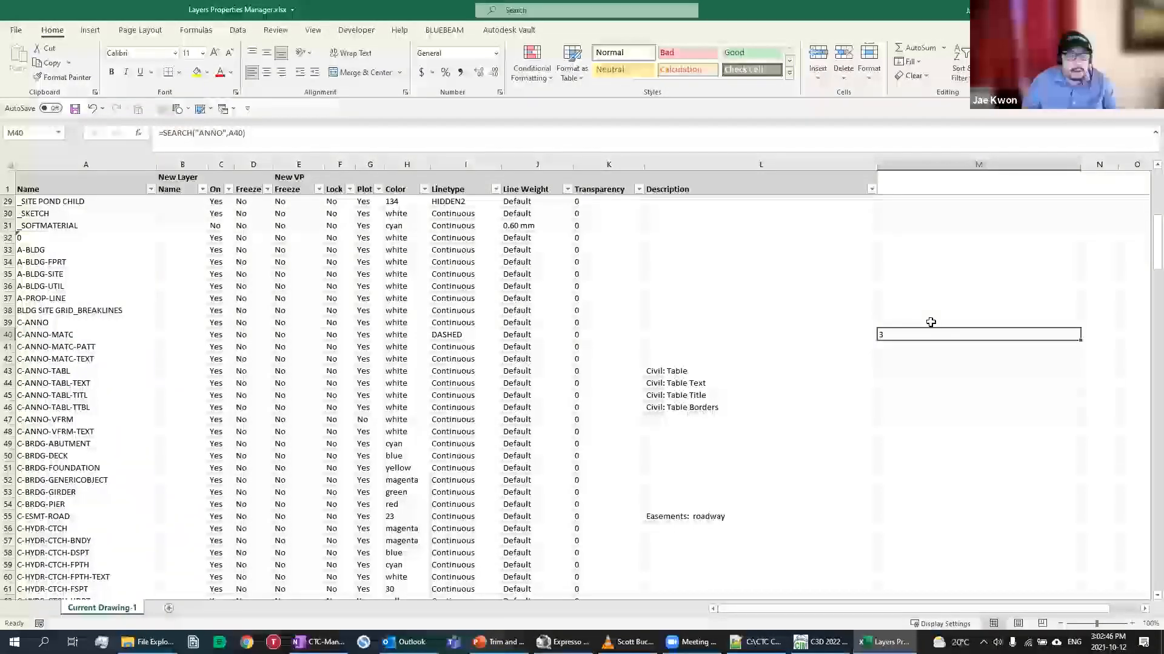
click(164, 133)
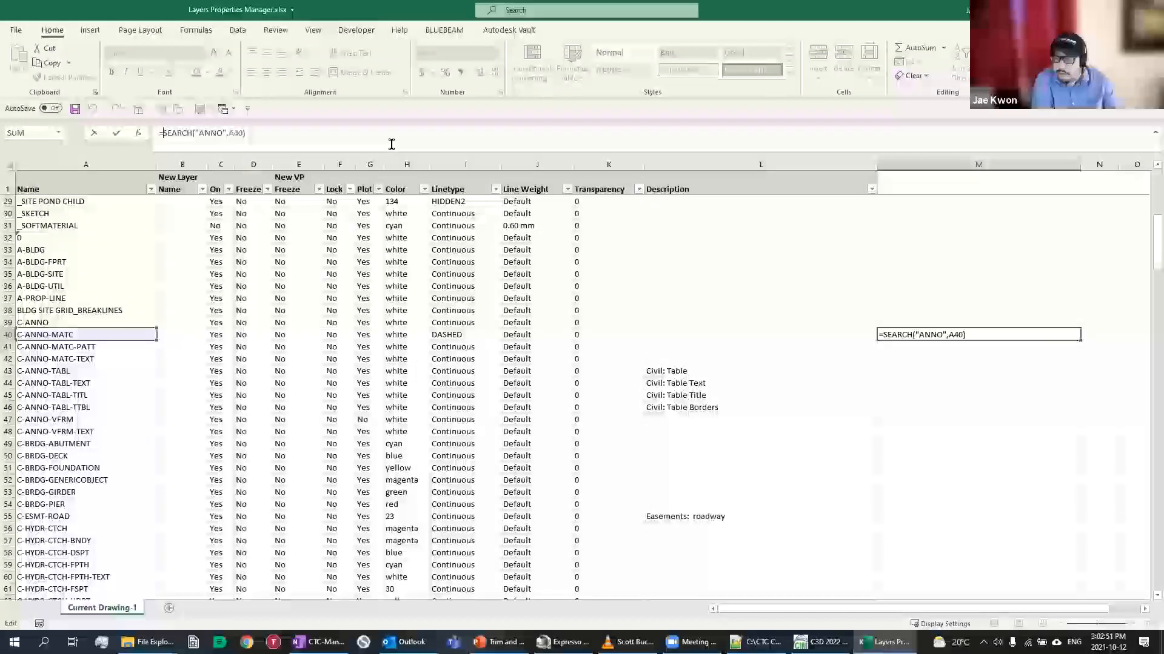
text(ism)
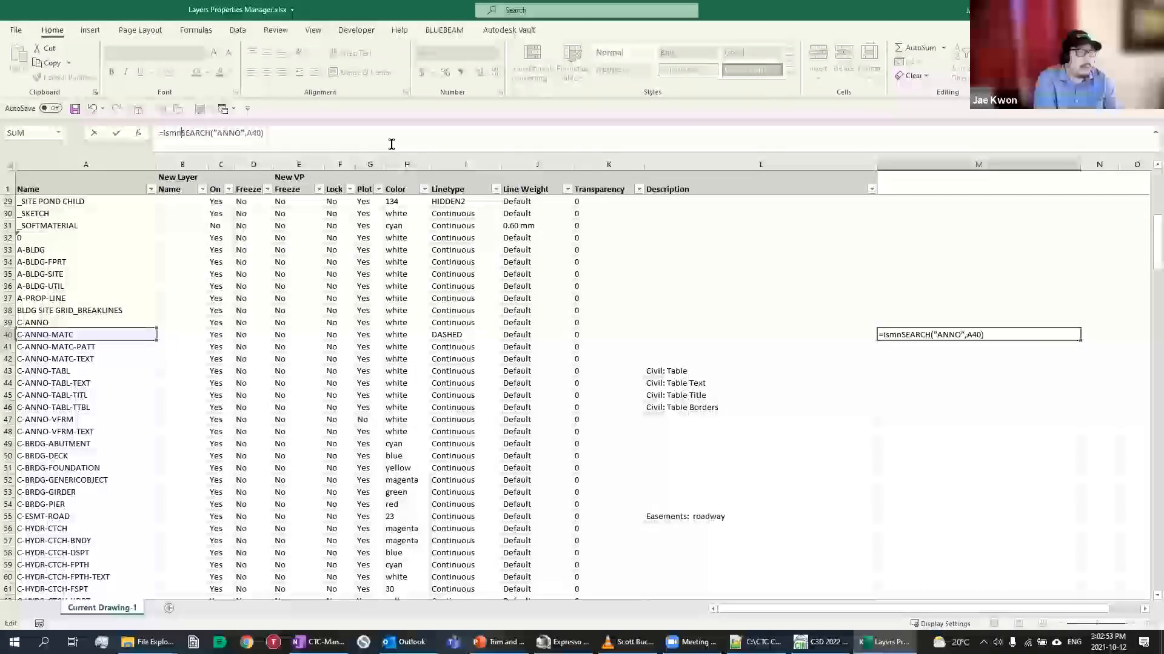
key(BackSpace)
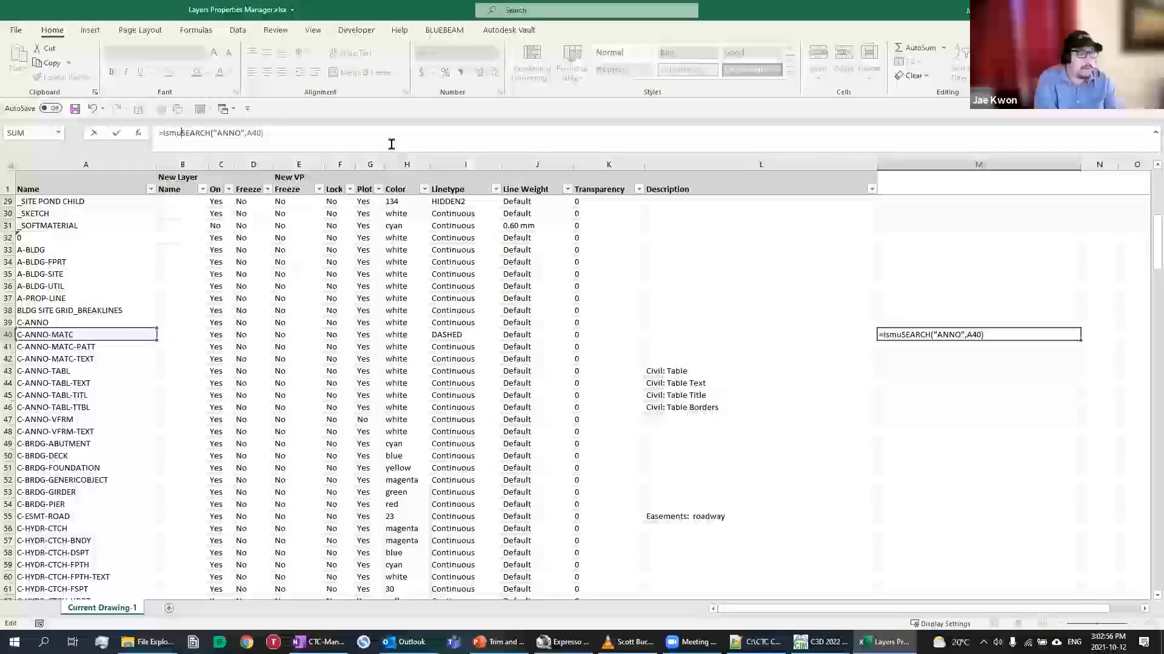
text(number()
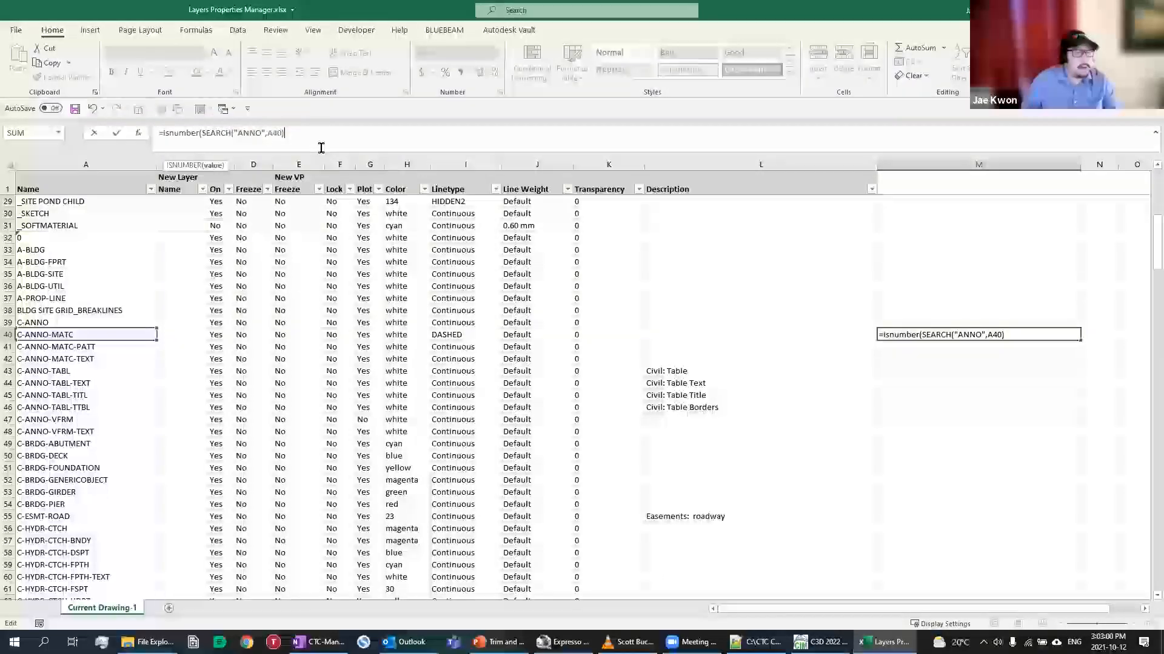
key(Return)
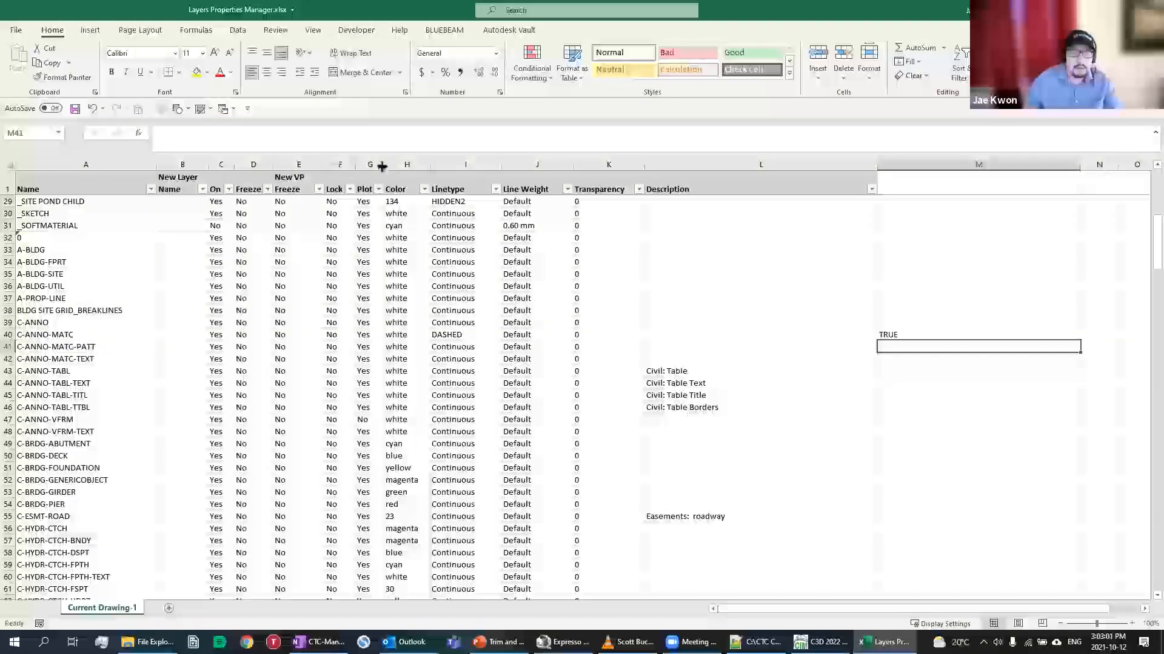
Wrap the ISNUMBER test in M40 in an IF that returns "Annotation" when true, and fill the formula down to M53
click(927, 335)
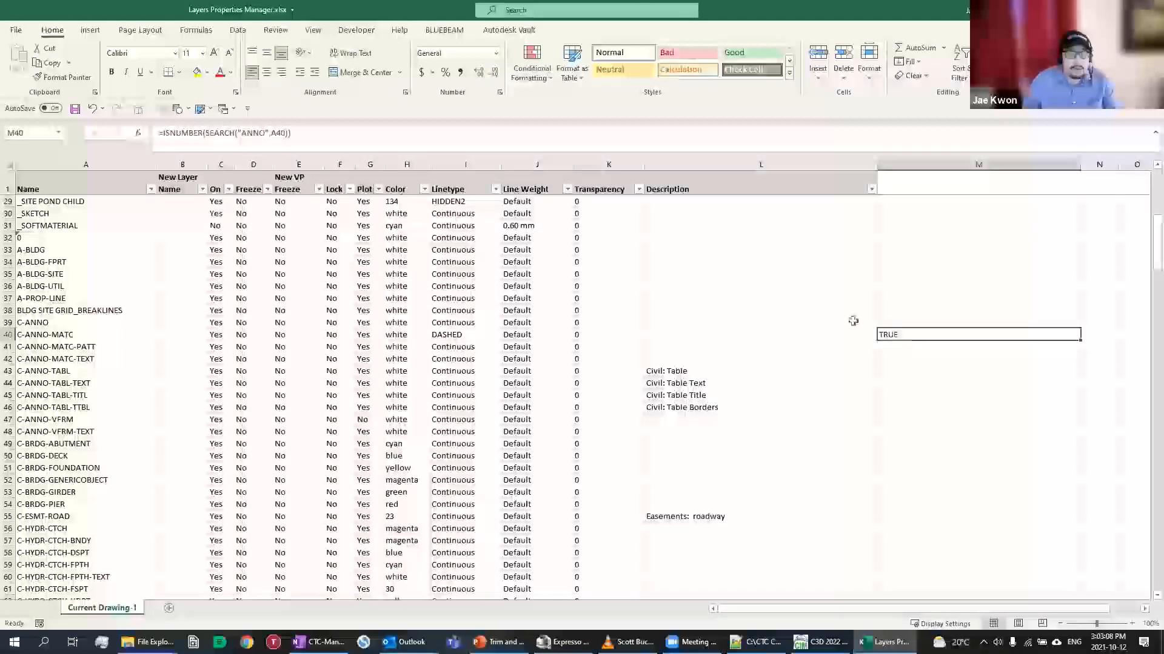
click(162, 132)
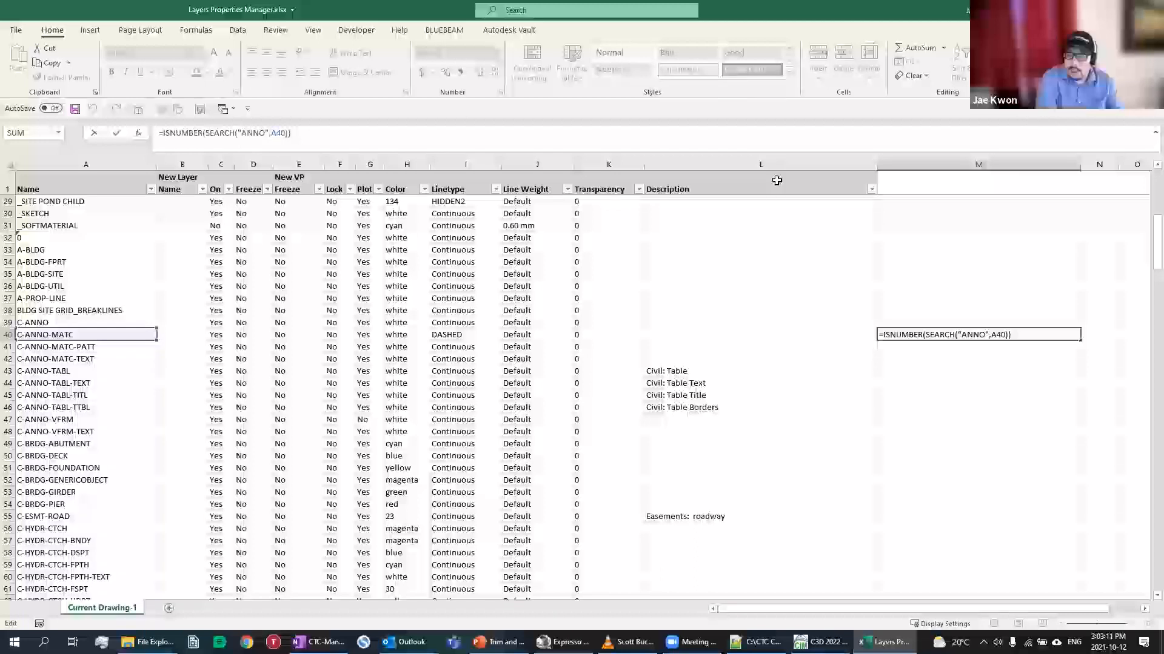
text(IF()
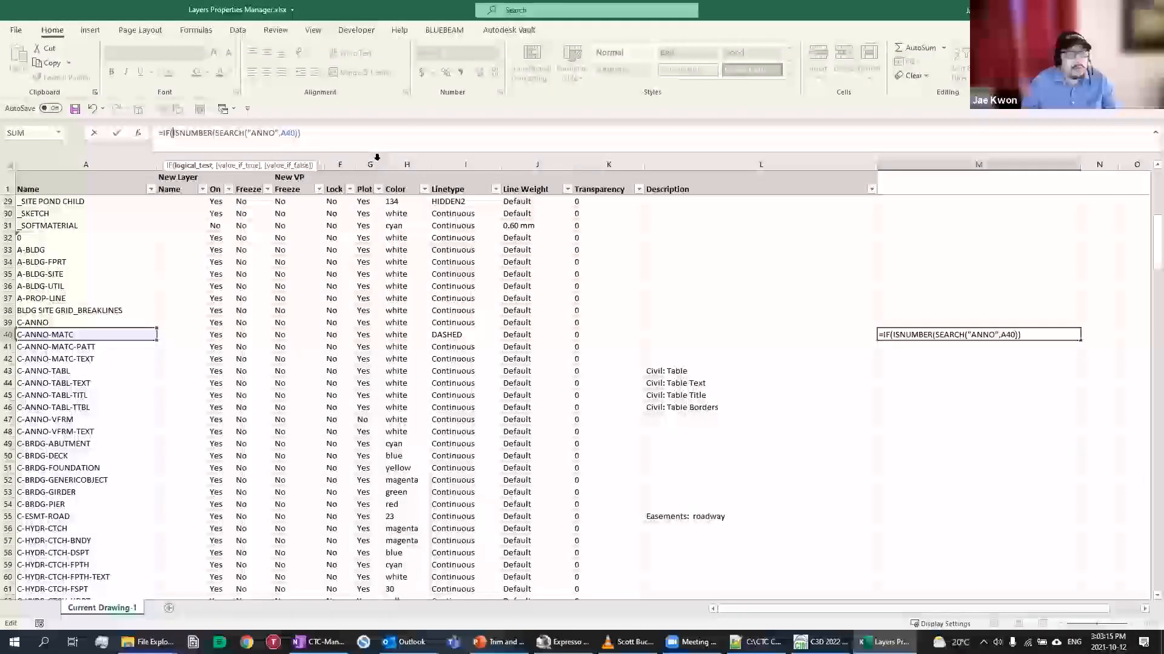
click(328, 141)
text(,"Anno)
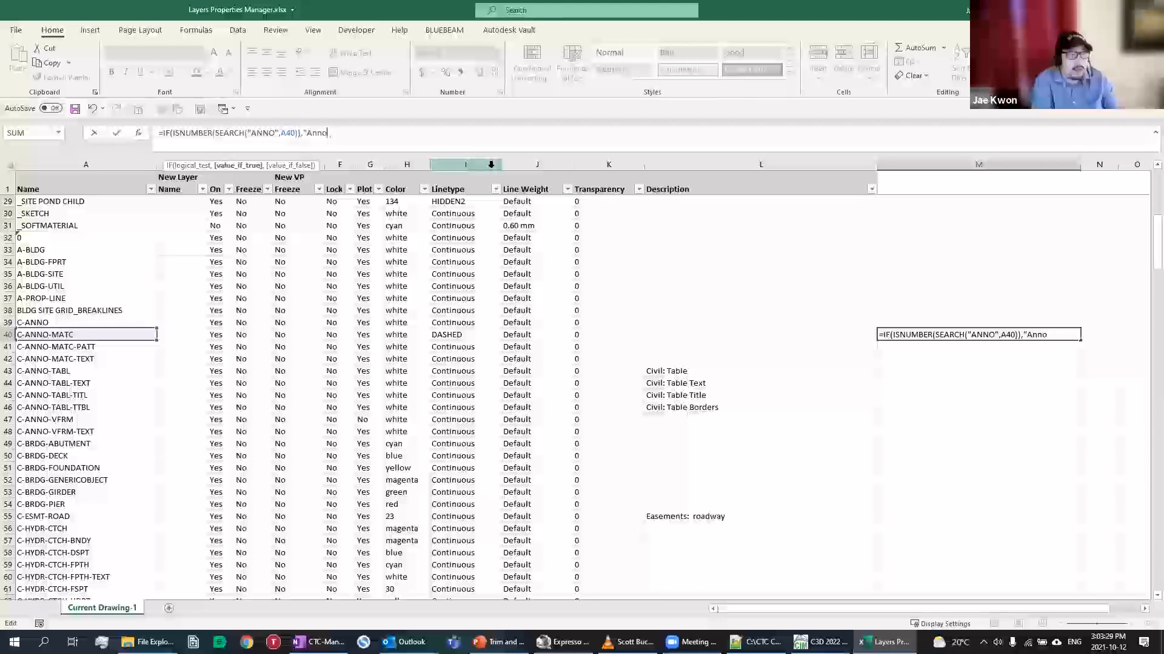
text(tation")
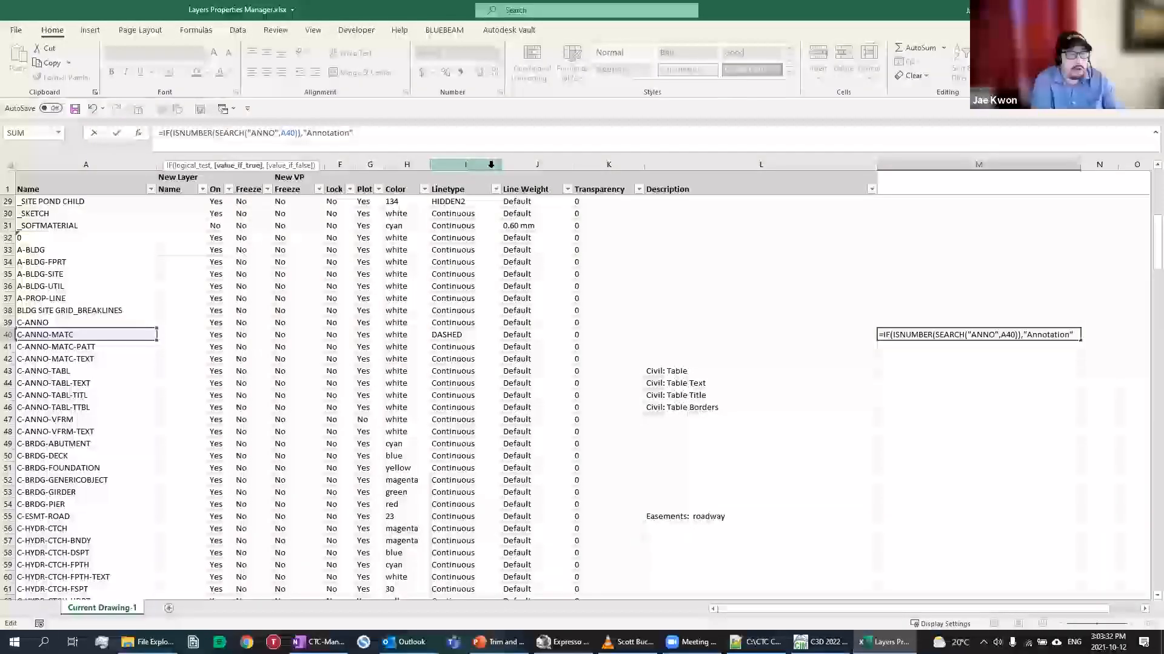
text(,)
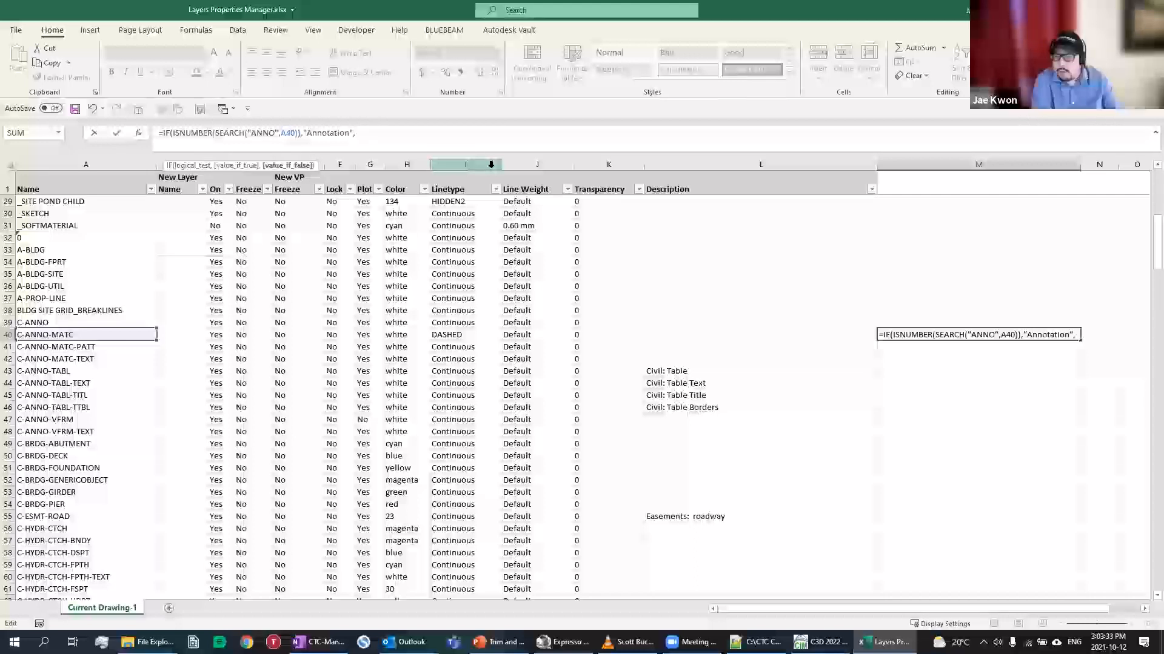
key(BackSpace)
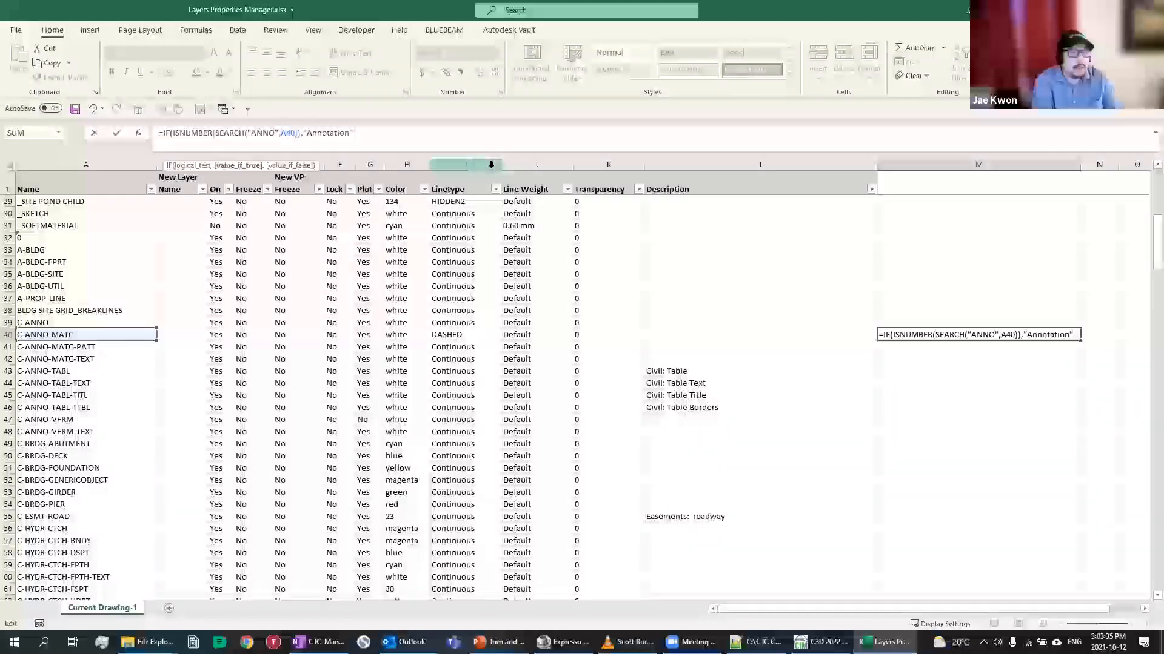
text())
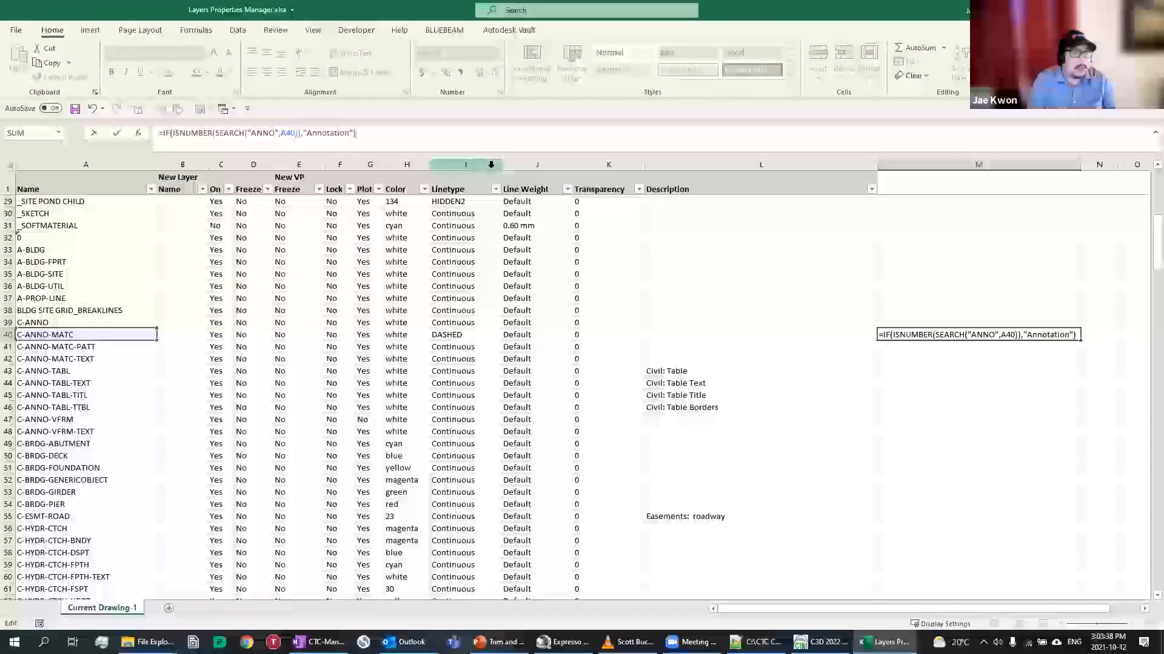
key(Return)
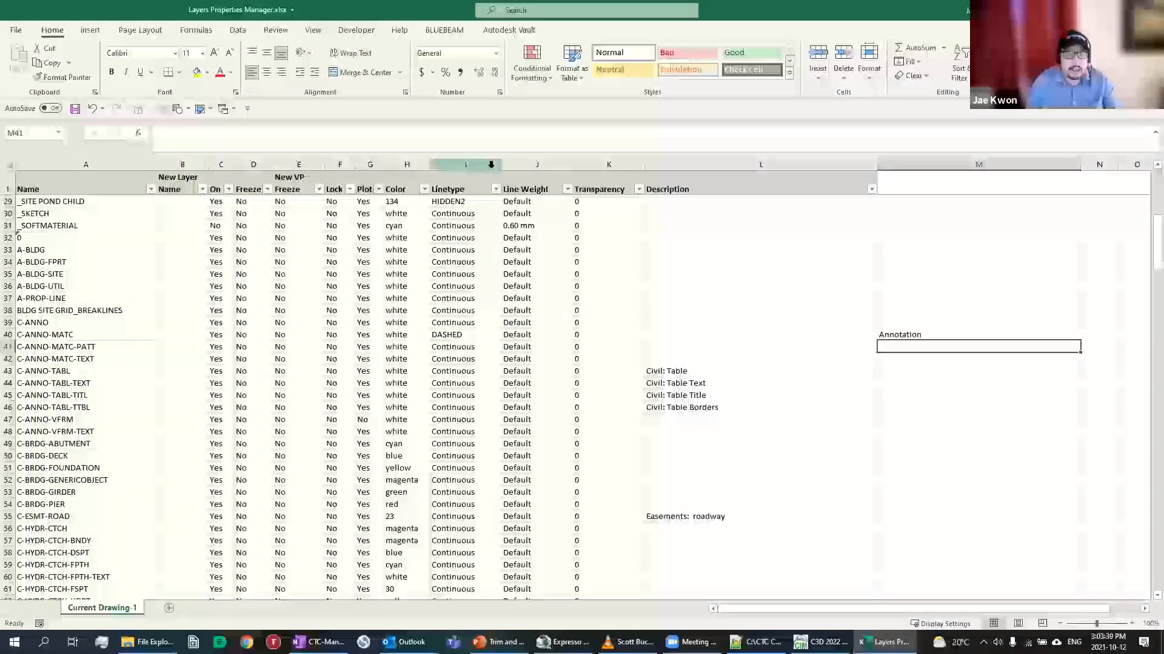
click(927, 335)
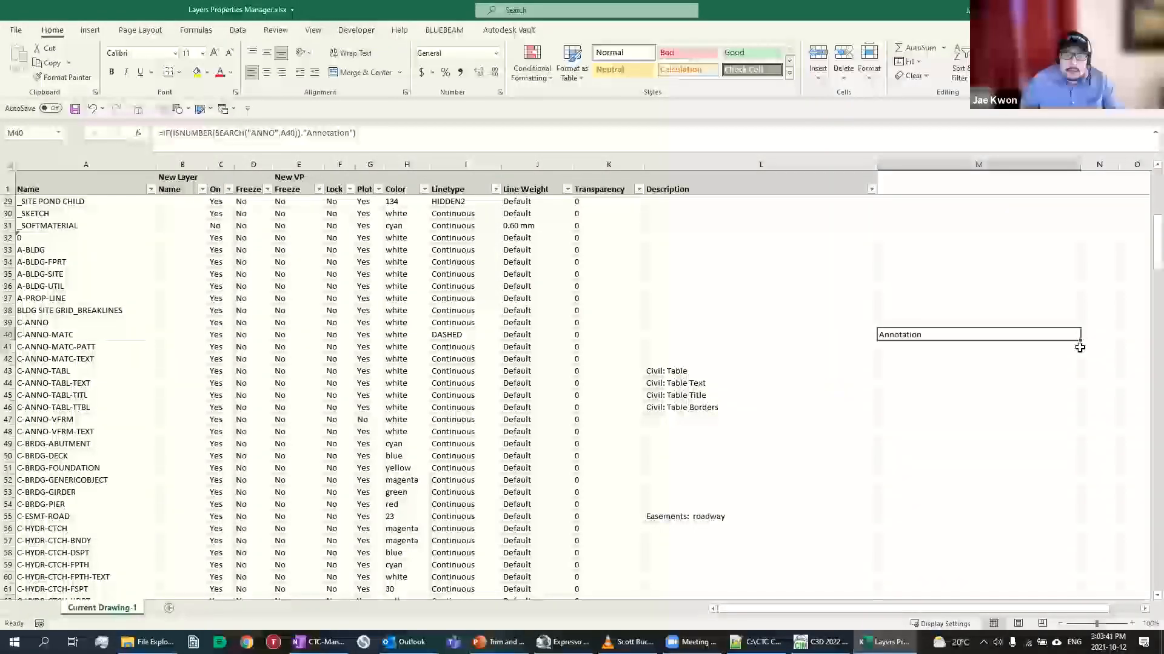
drag(1079, 341, 1077, 499)
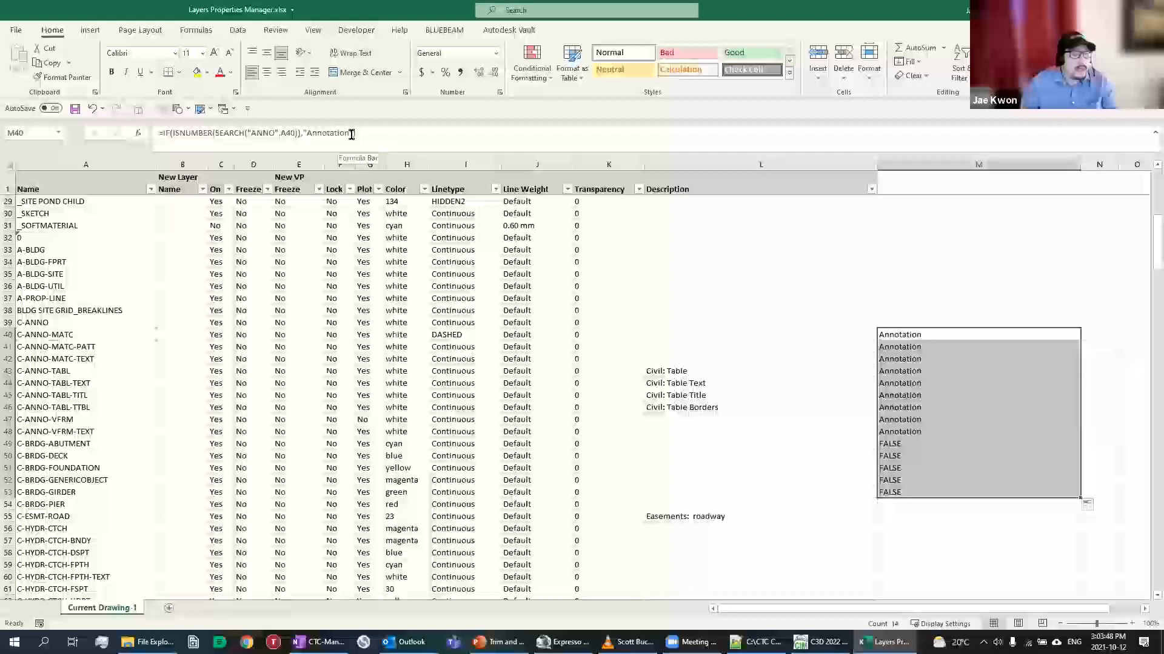
Add "" as the value-if-false in M40's IF formula and fill the updated formula down to M53
click(385, 143)
key(BackSpace)
text(,"")
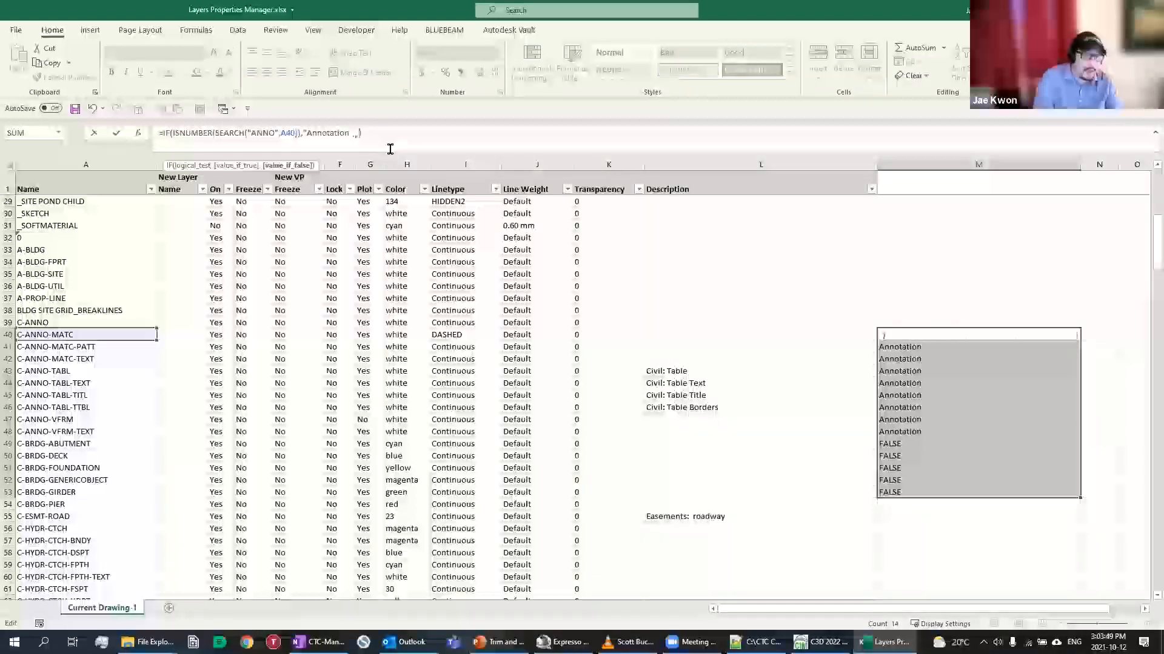
text())
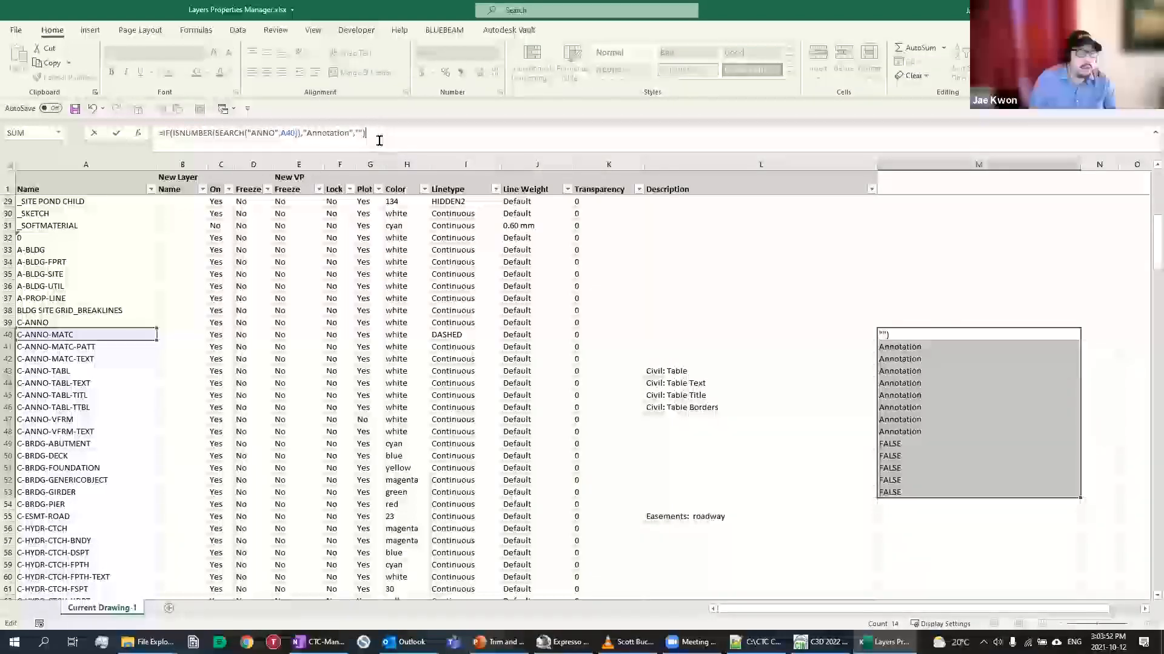
key(Return)
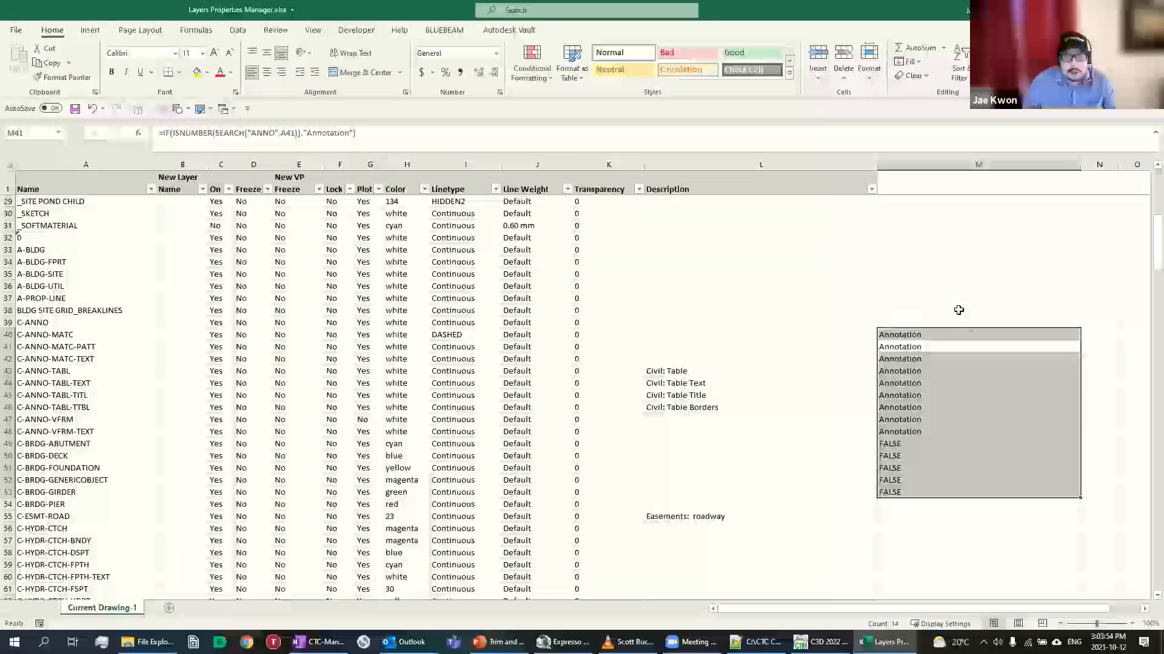
click(986, 336)
drag(1081, 338, 1070, 500)
click(950, 336)
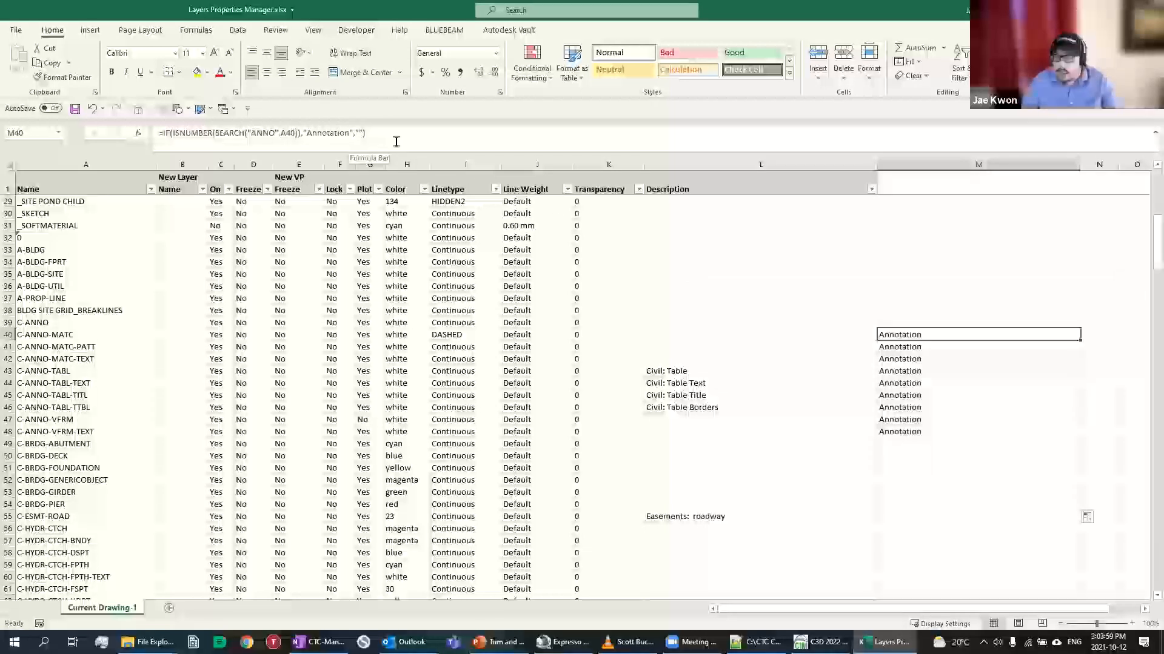
Enlarge the formula bar and insert two line breaks before the closing parenthesis of M40's IF formula
click(363, 133)
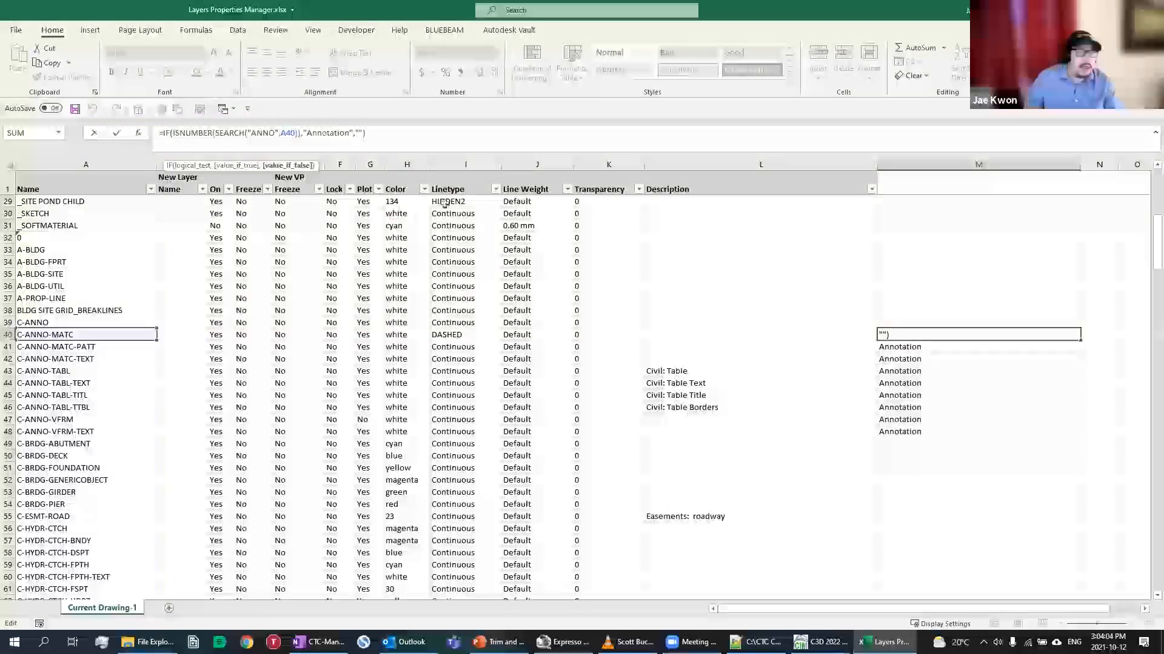
drag(462, 156, 446, 201)
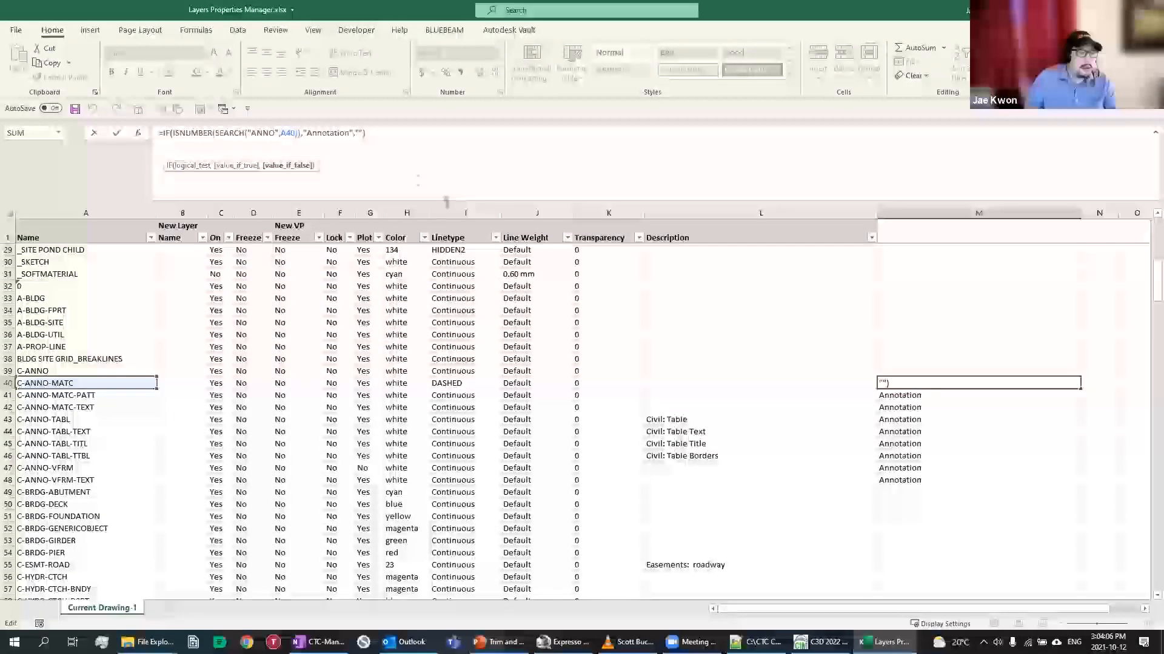
key(shift+Return)
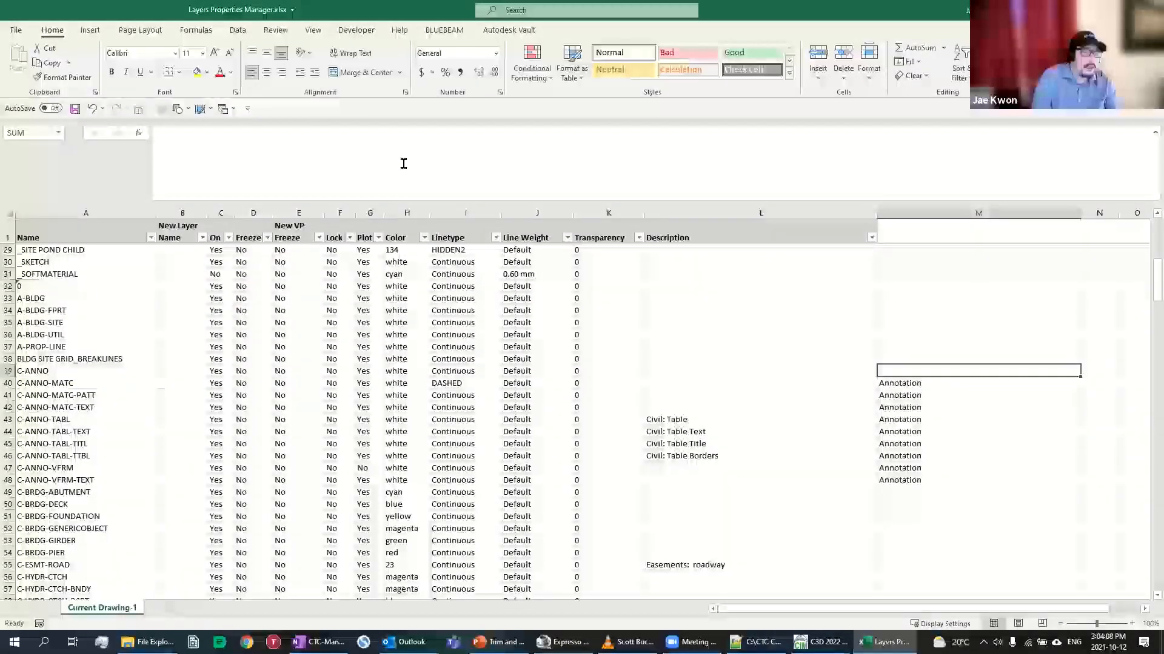
click(910, 380)
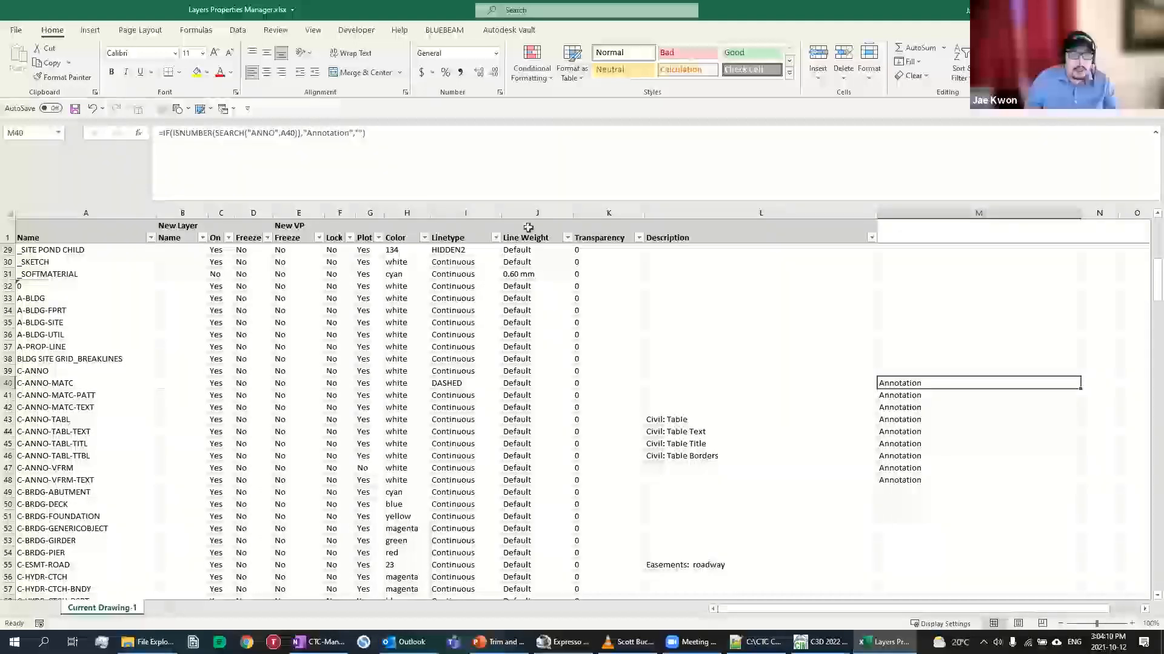
click(363, 133)
key(alt+Return)
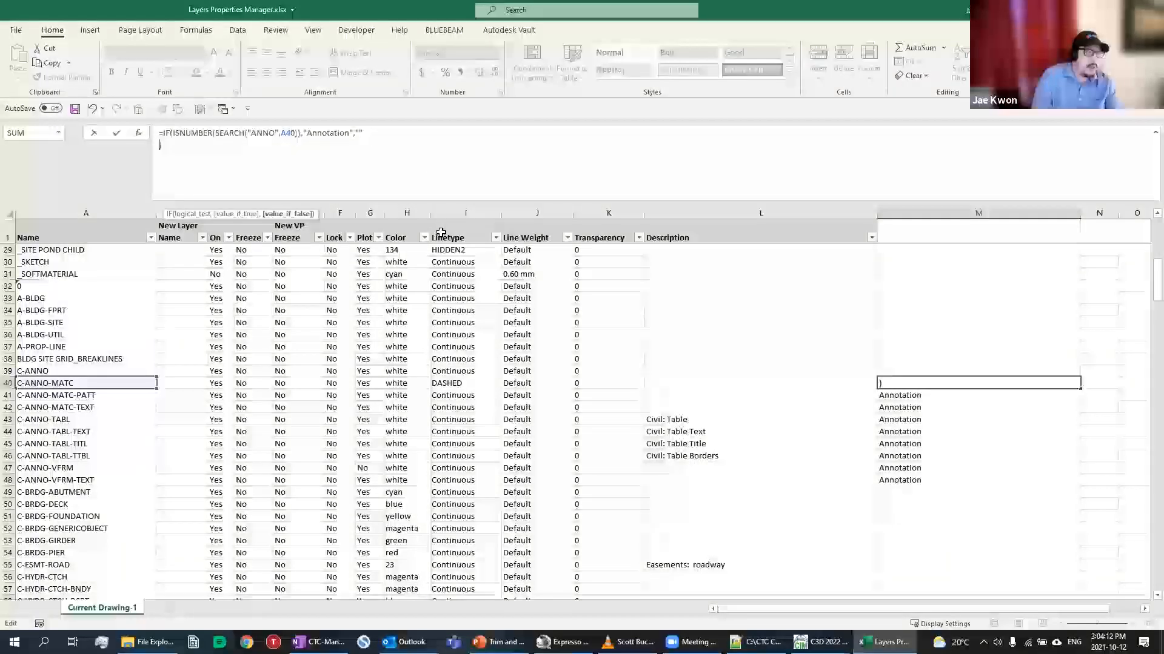
key(alt+Return)
key(ctrl+z)
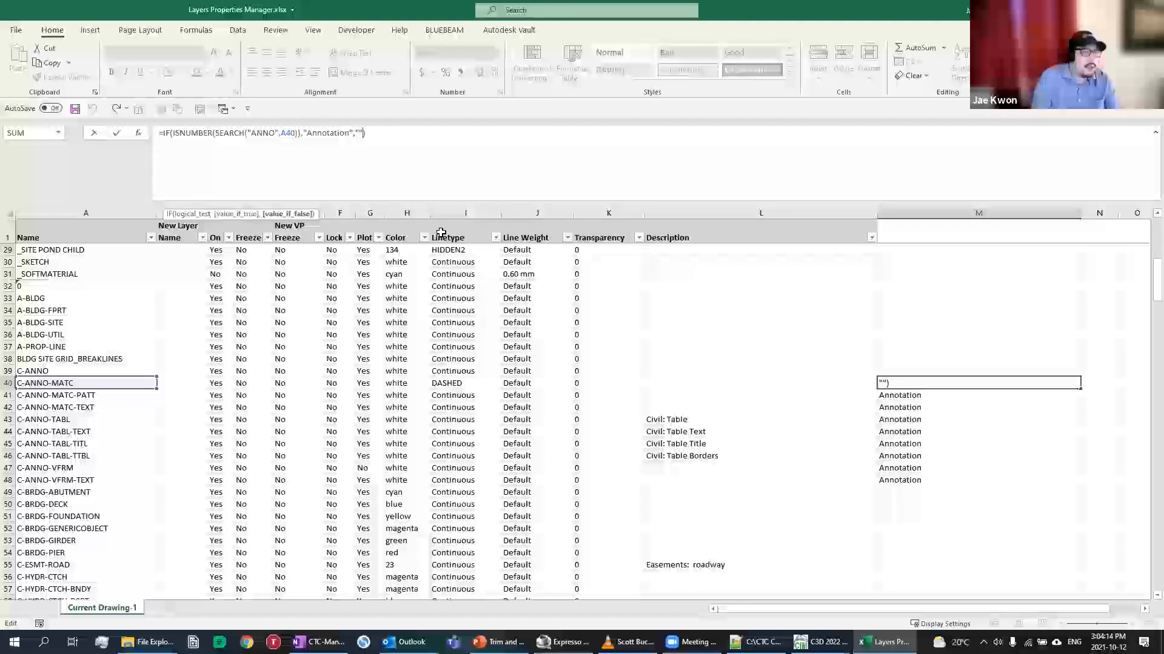
key(ctrl+y)
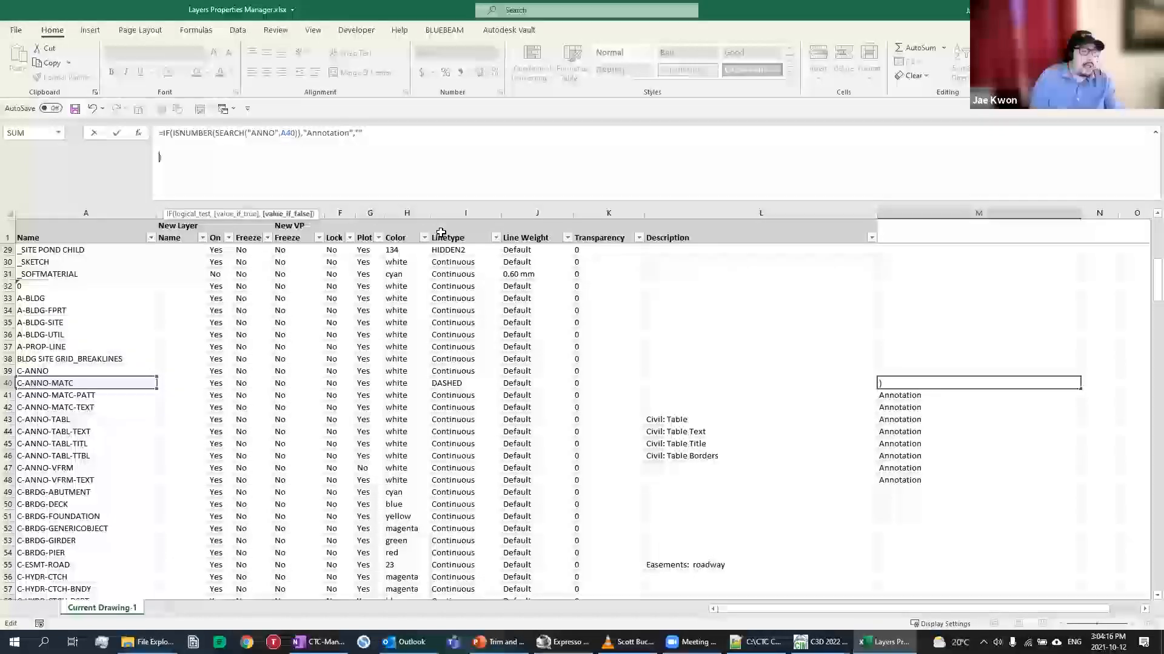
Duplicate the IF expression on the second line of M40's formula, changing the copy to search for "BLDG" and return "Building"
drag(159, 133, 254, 196)
key(ctrl+c)
click(168, 145)
key(ctrl+v)
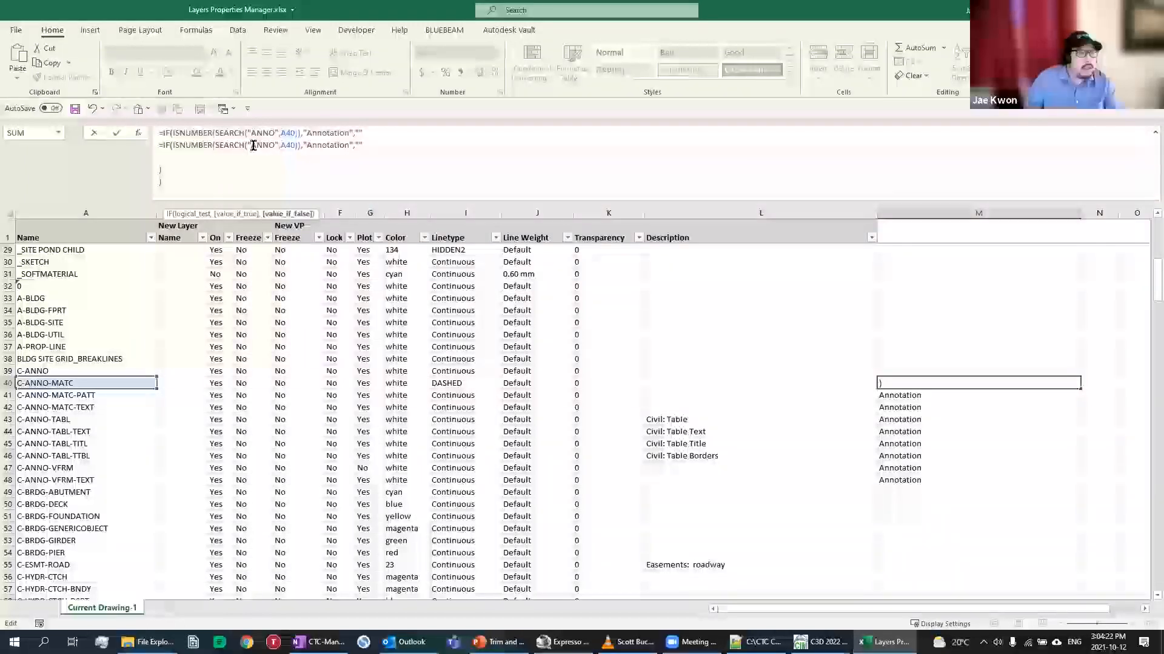
drag(251, 144, 271, 144)
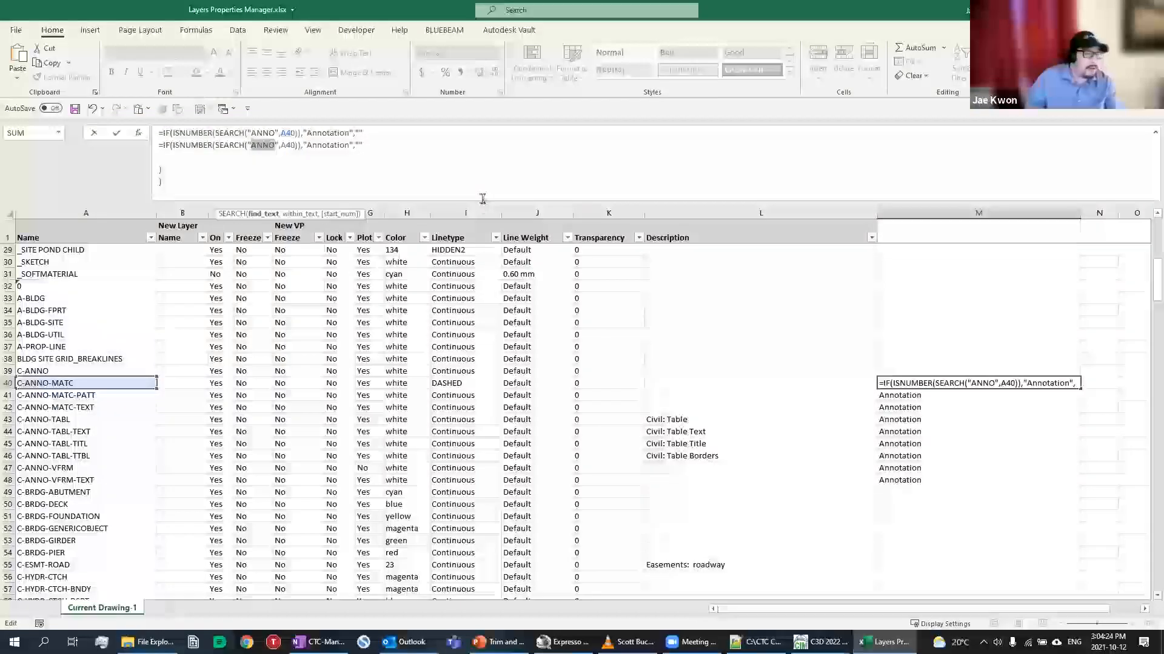
text(BLDG)
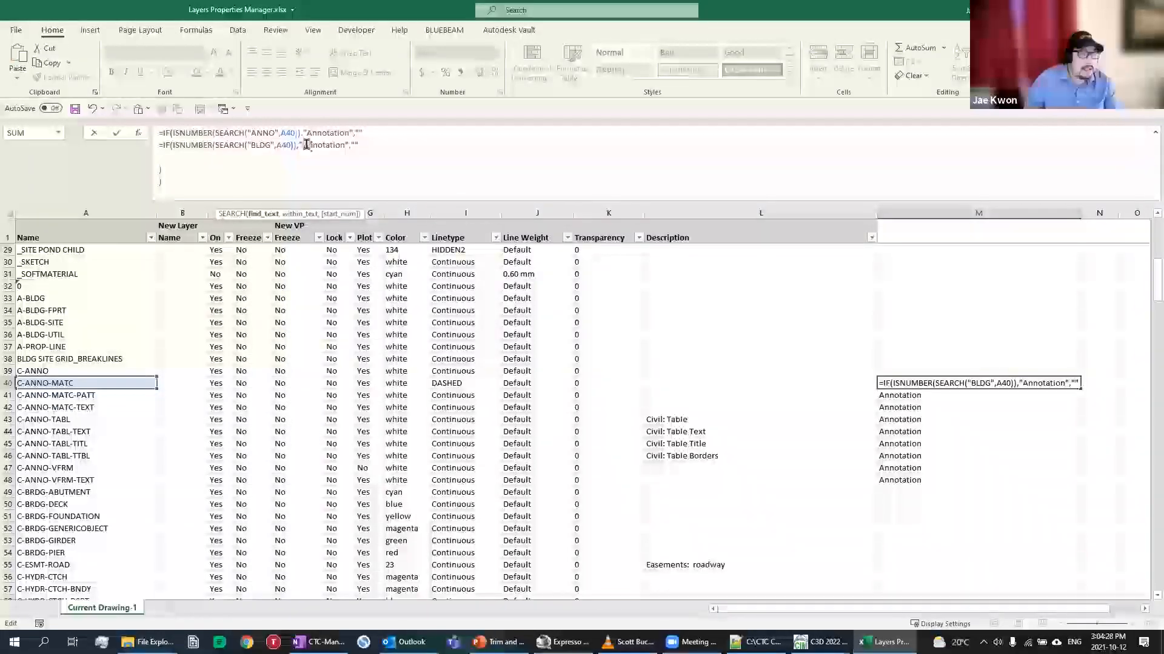
drag(303, 144, 343, 147)
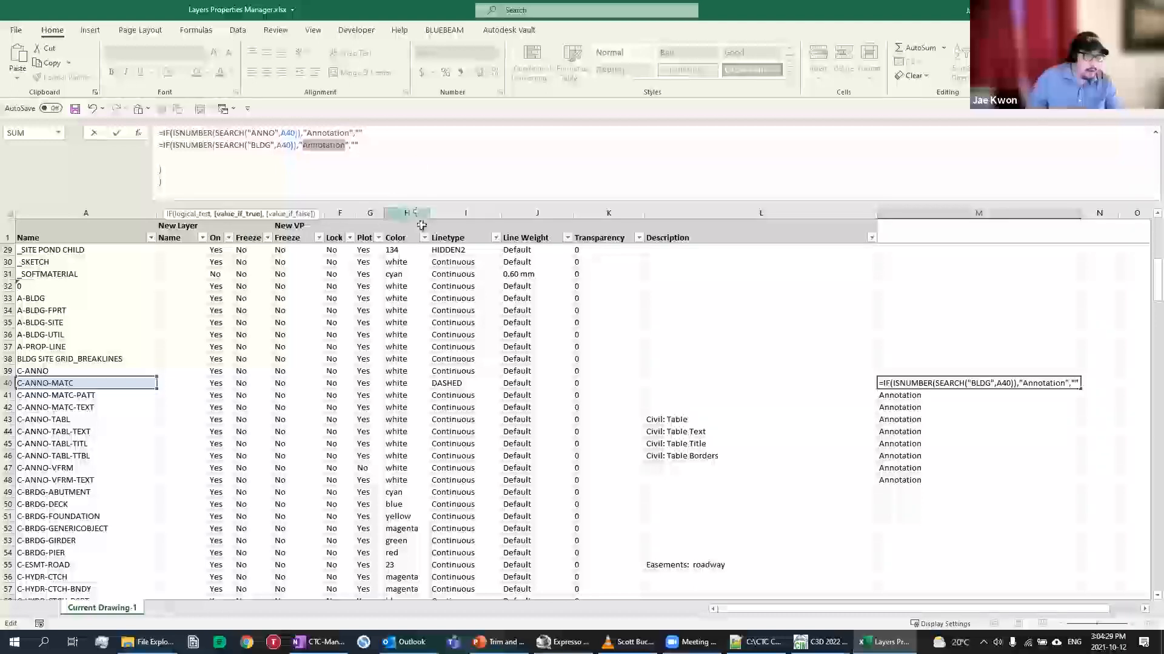
text(Building)
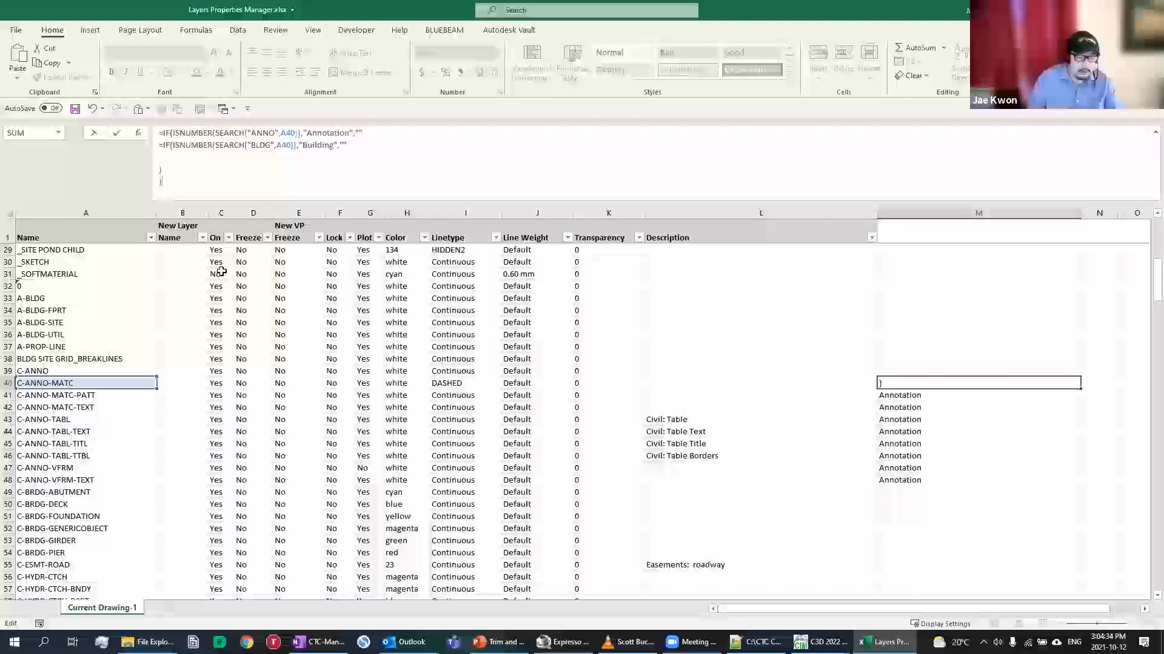
Commit M40's two-line ANNO and BLDG formula and fill it up to M25 and down column M
key(Return)
click(943, 382)
drag(1080, 386, 1024, 303)
click(996, 350)
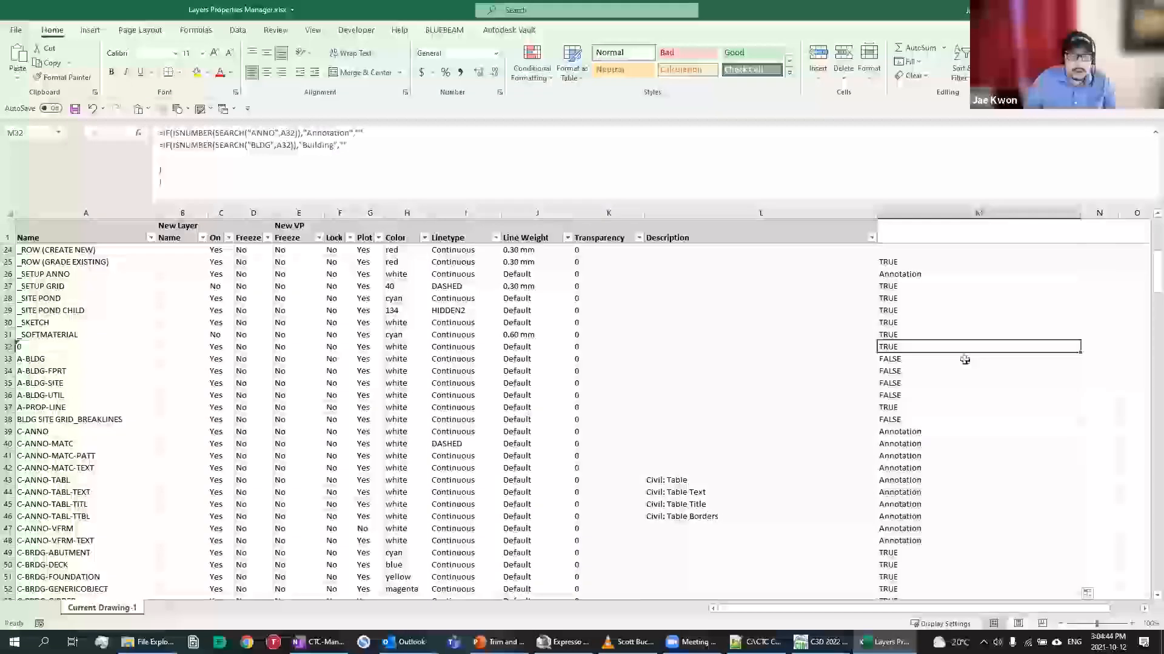
Examine the combined formula and its results in column M for the BLDG and ANNO layers
scroll(976, 367, up, 1)
scroll(970, 364, down, 2)
click(936, 359)
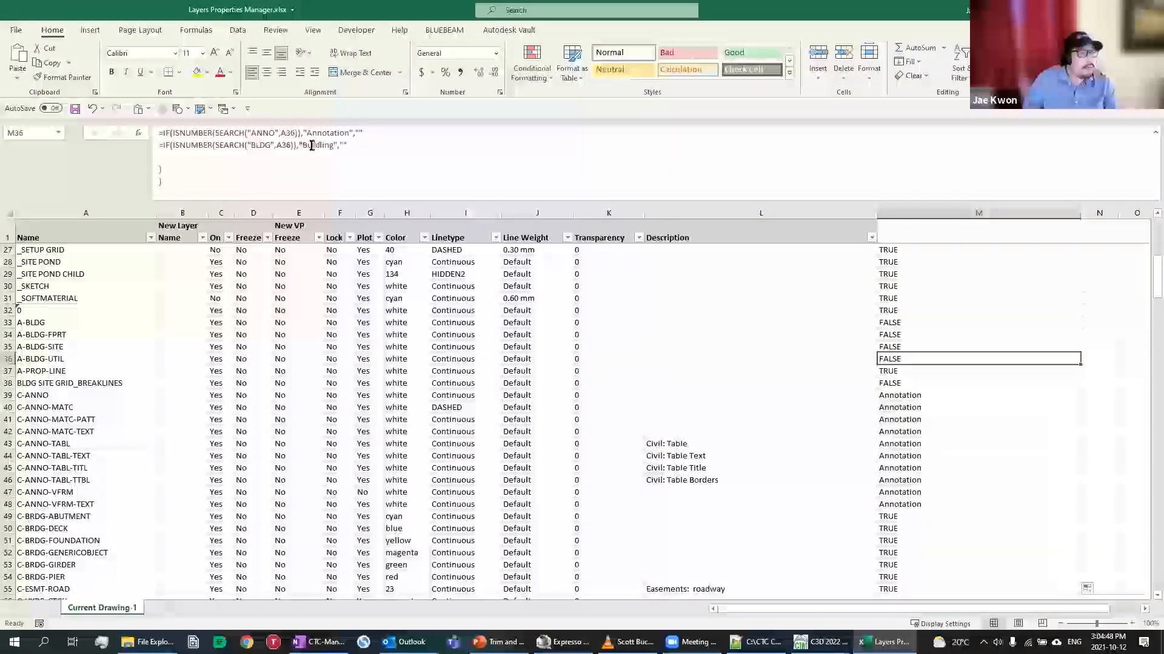
click(243, 134)
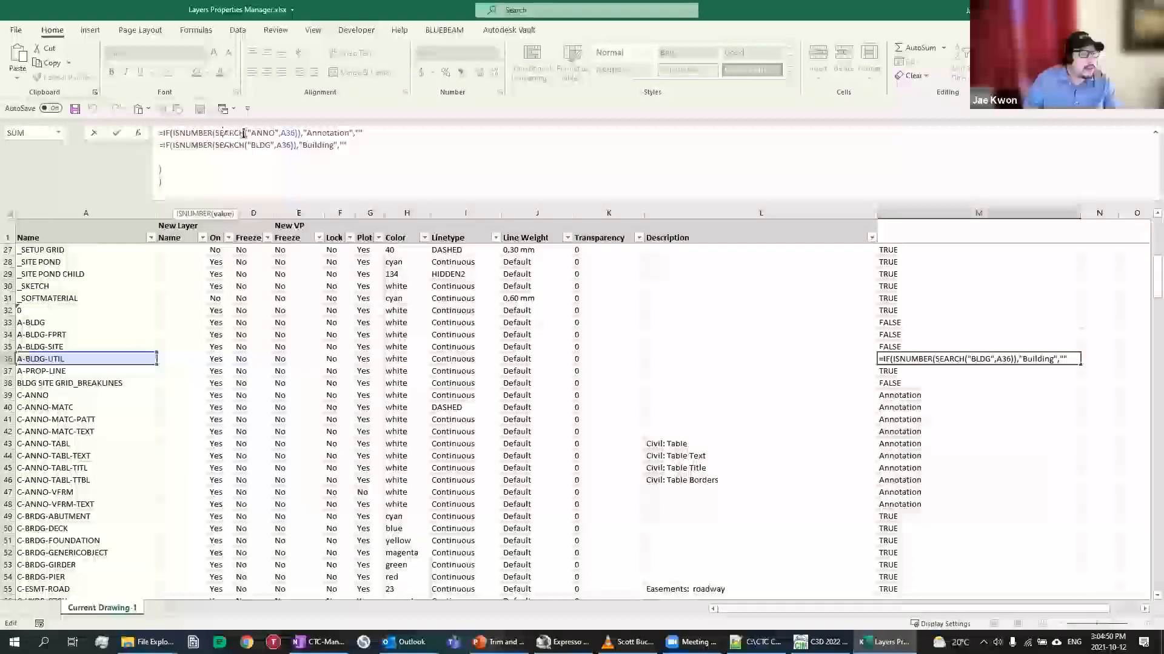
click(908, 393)
click(930, 382)
click(921, 397)
click(930, 408)
click(928, 397)
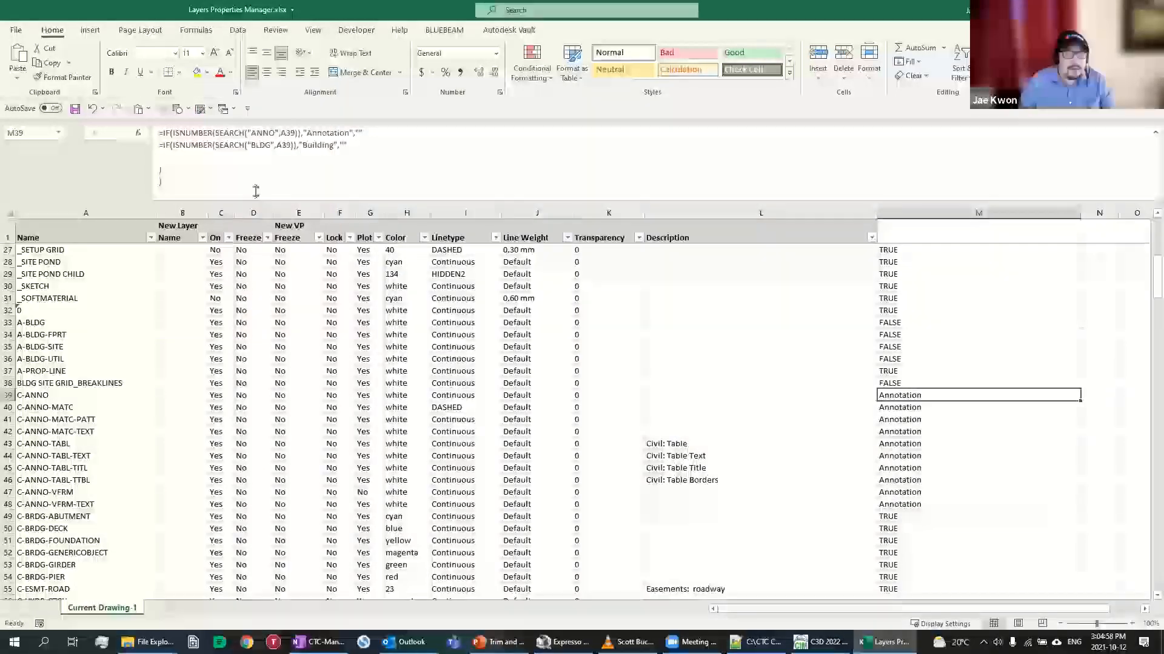
click(1017, 444)
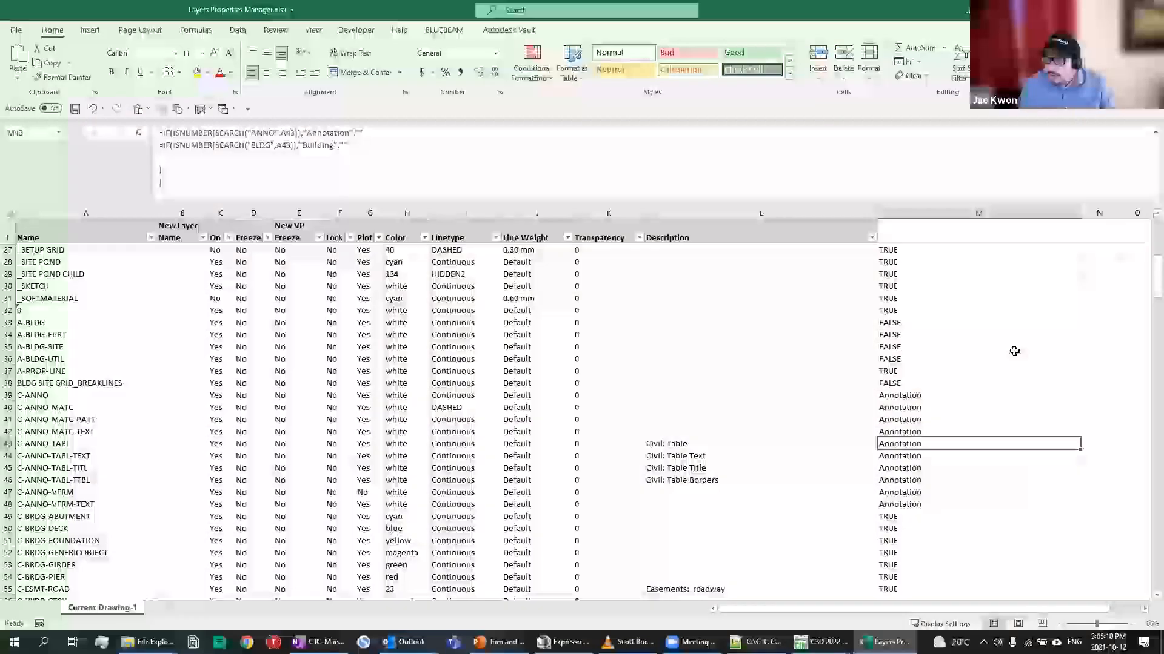
Paste =IF(RIGHT(I2,1)="2",LEFT(I2,LEN(I2)-1),I2) from the notes app into M2 to strip a trailing 2 from the linetype
click(451, 298)
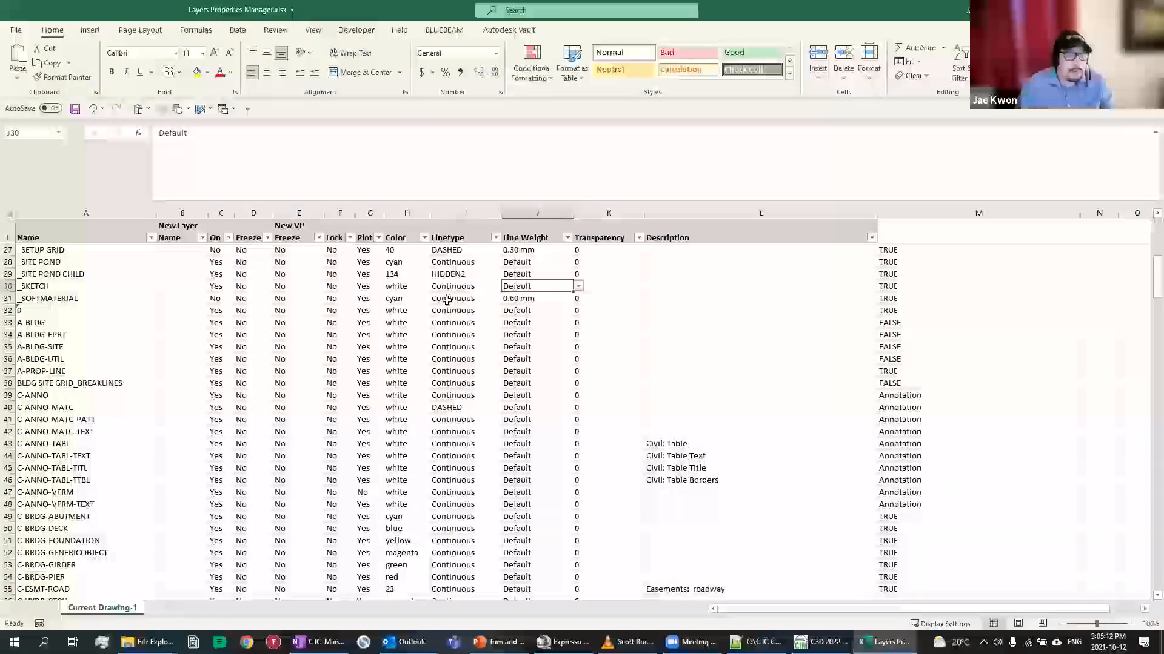
scroll(469, 339, up, 8)
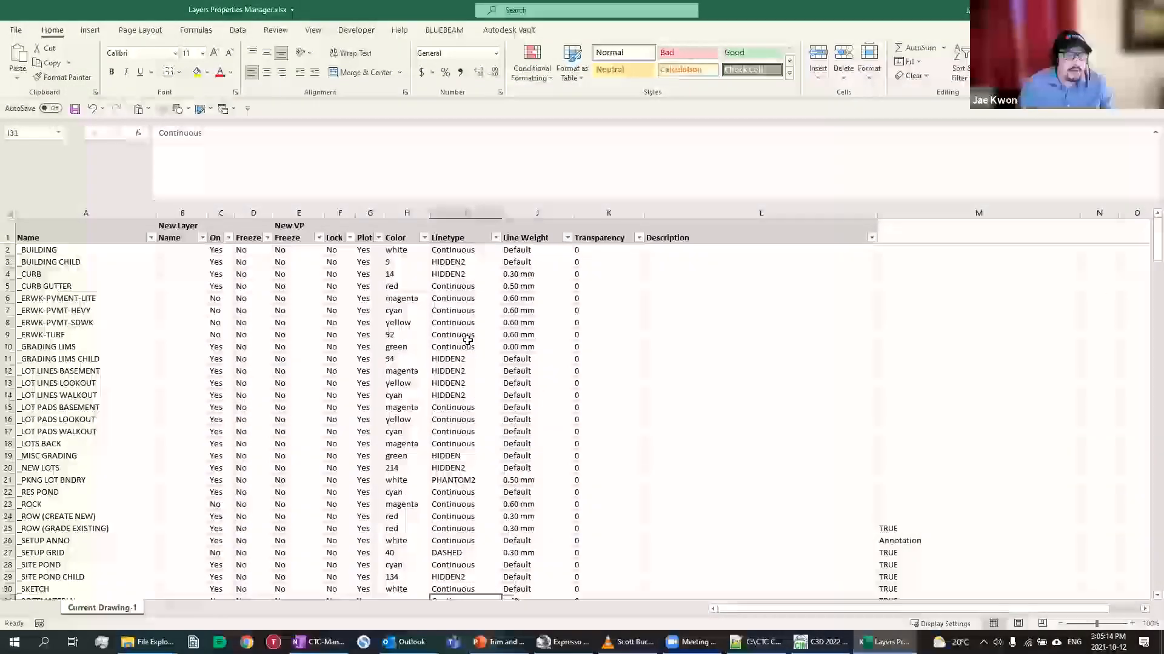
drag(463, 250, 469, 386)
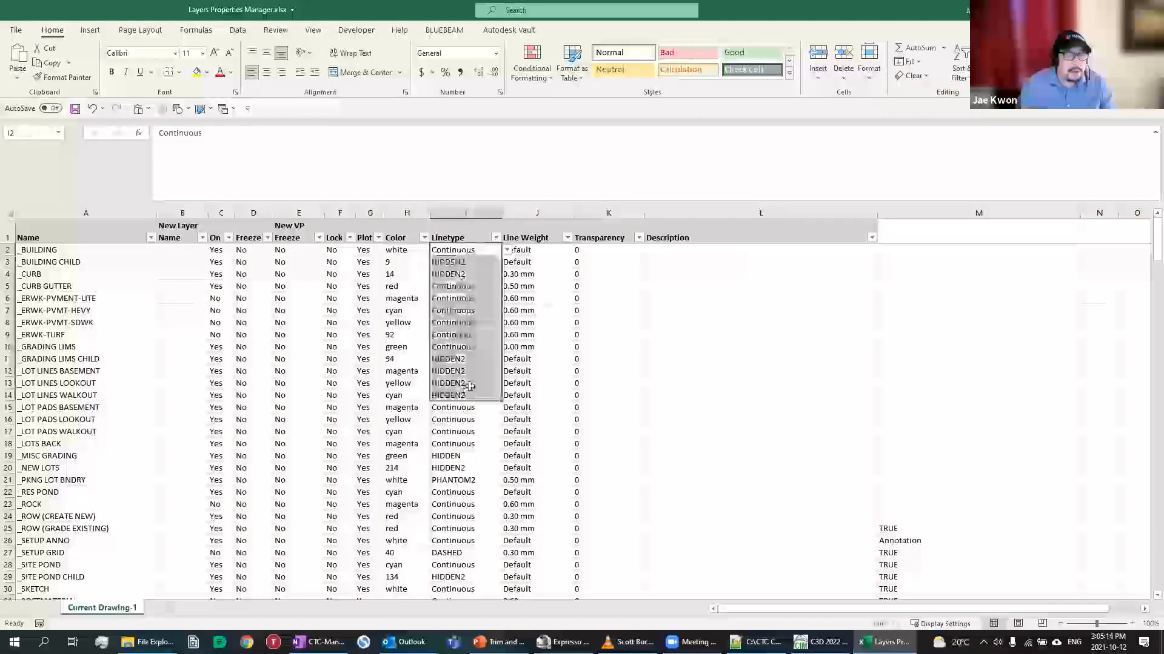
click(983, 314)
click(932, 259)
click(937, 309)
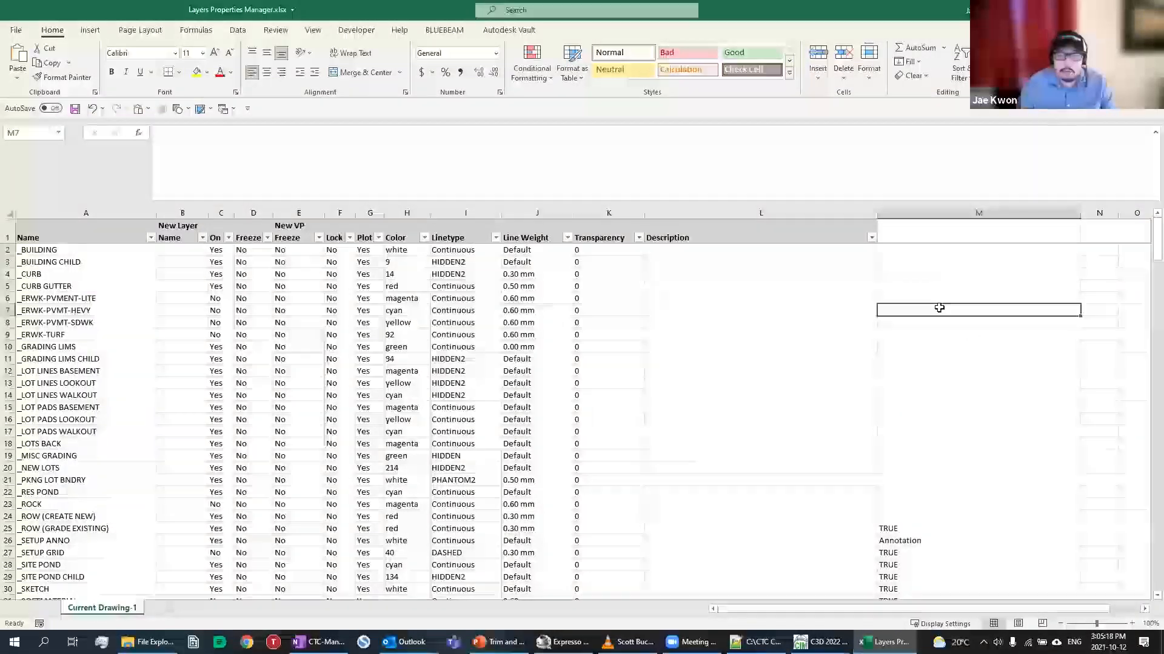
click(321, 642)
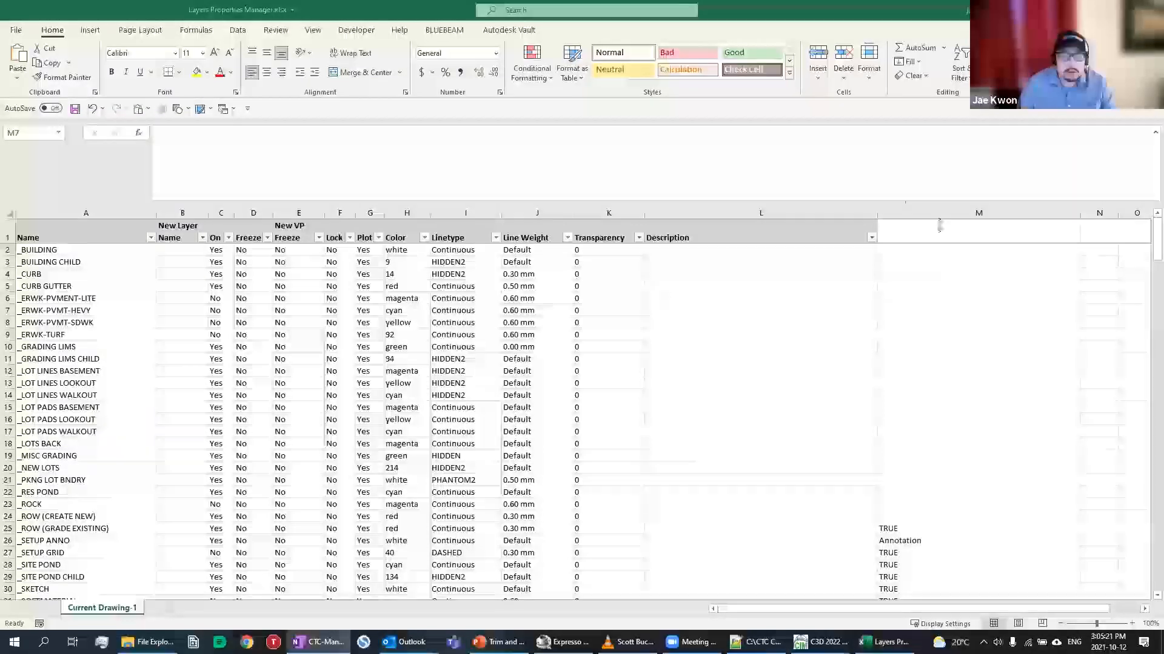
click(787, 300)
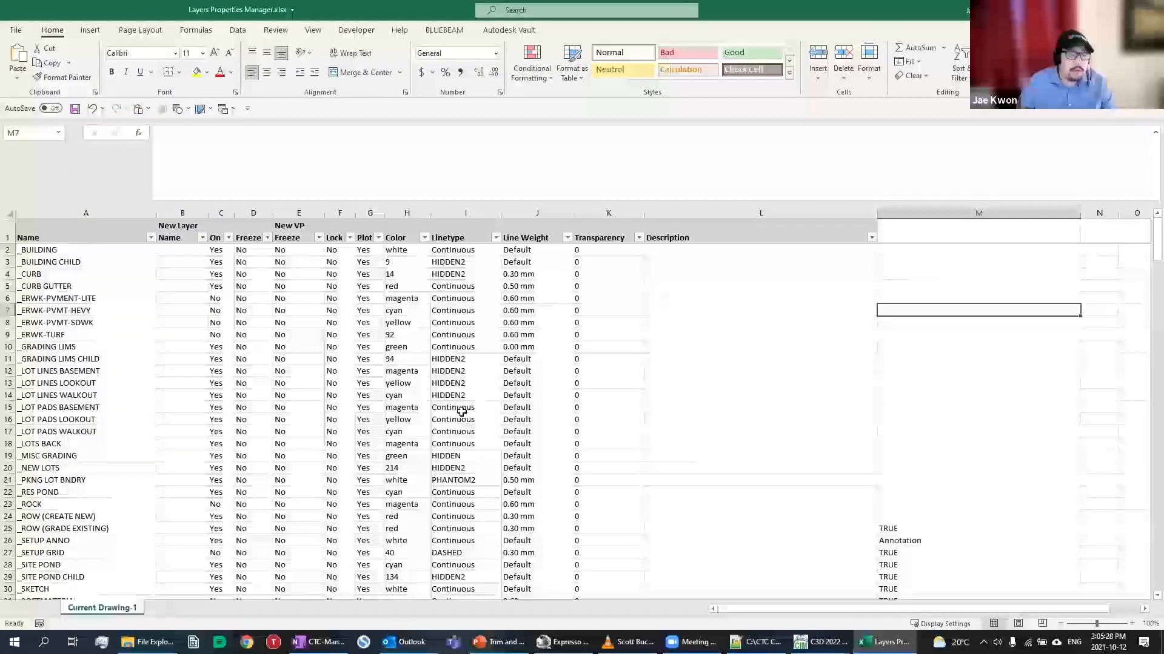
click(932, 274)
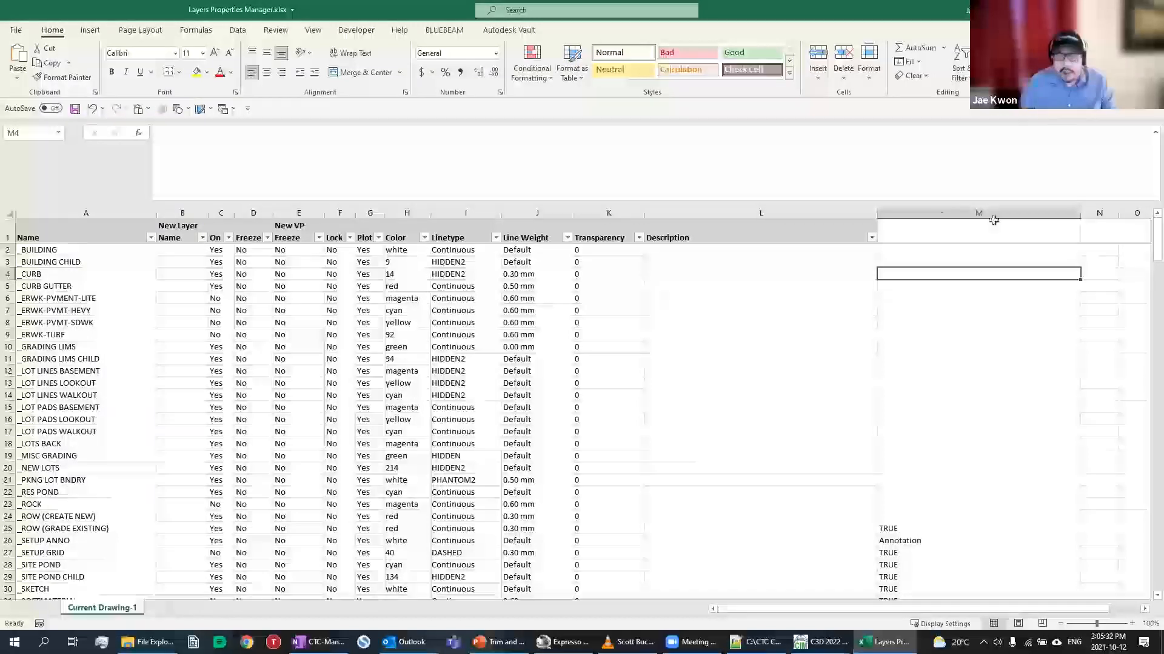
click(938, 250)
key(ctrl+v)
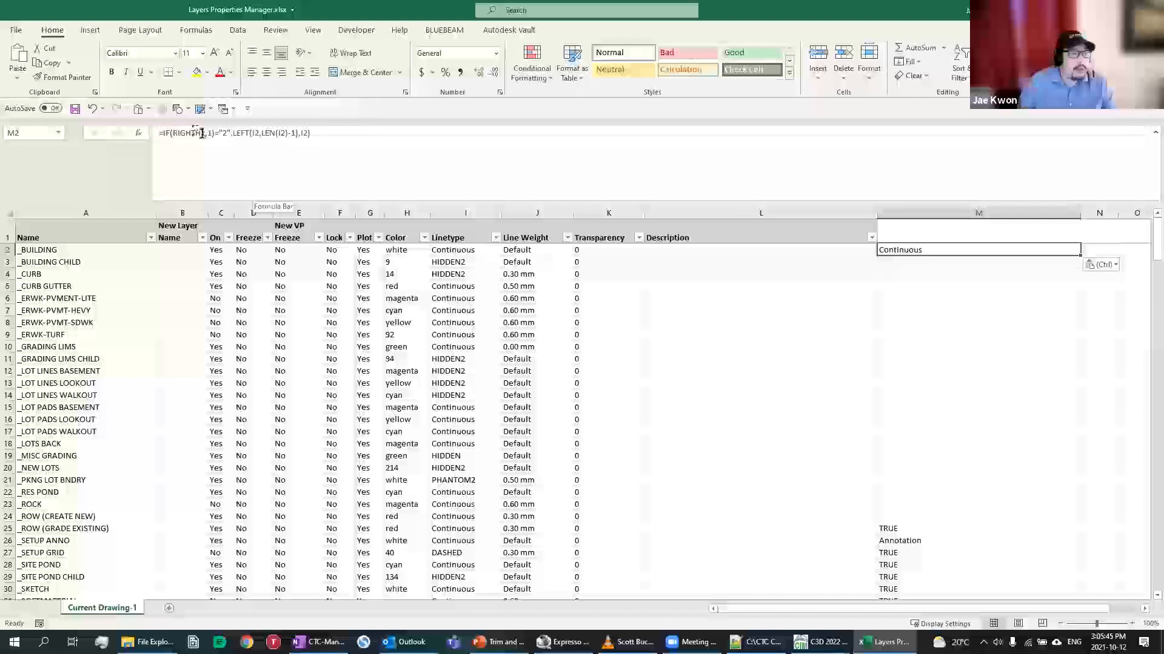
Check the RIGHT and LEFT/LEN parts of the linetype formula in M2 and fill it down to M35
drag(212, 133, 172, 132)
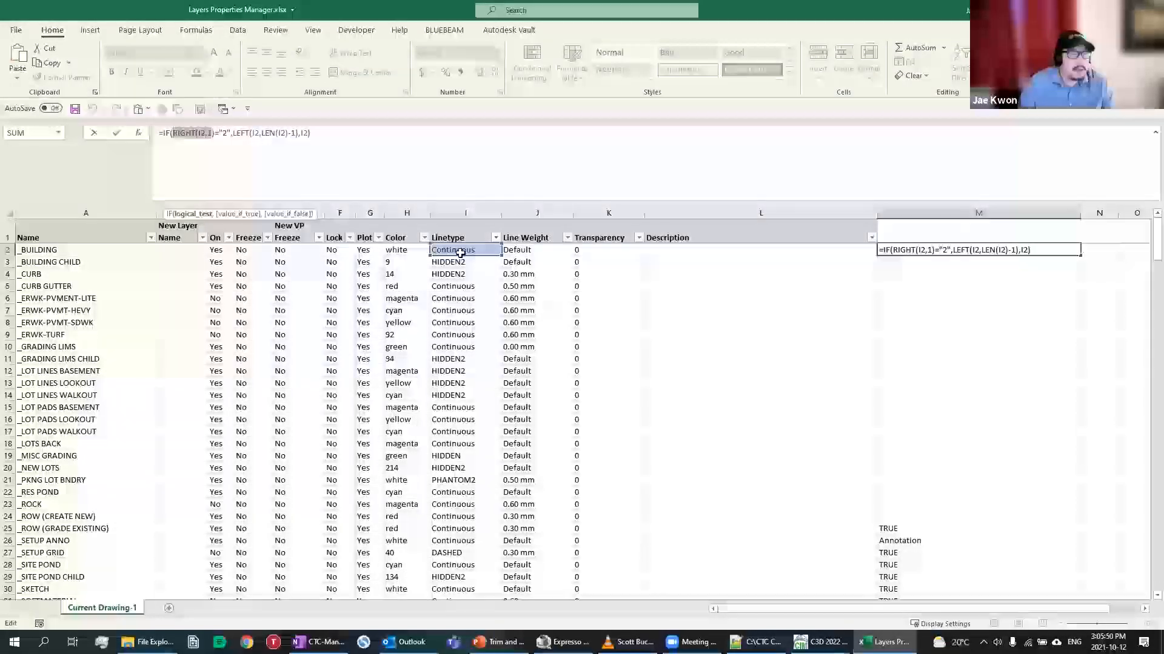
click(215, 134)
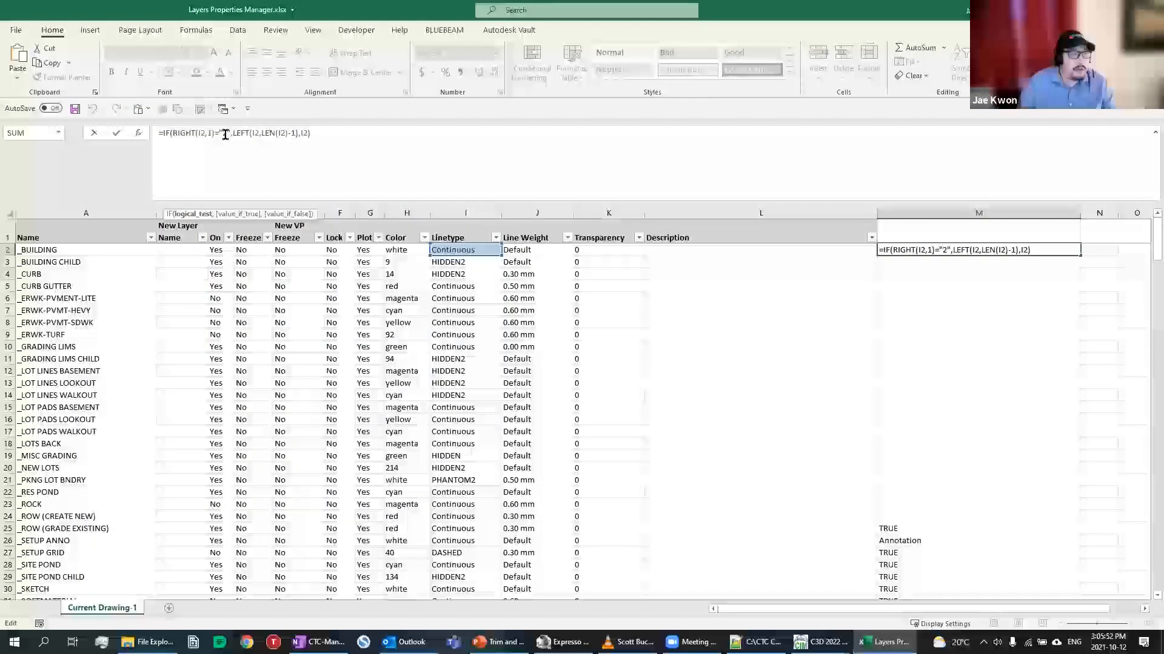
click(272, 134)
drag(231, 133, 294, 134)
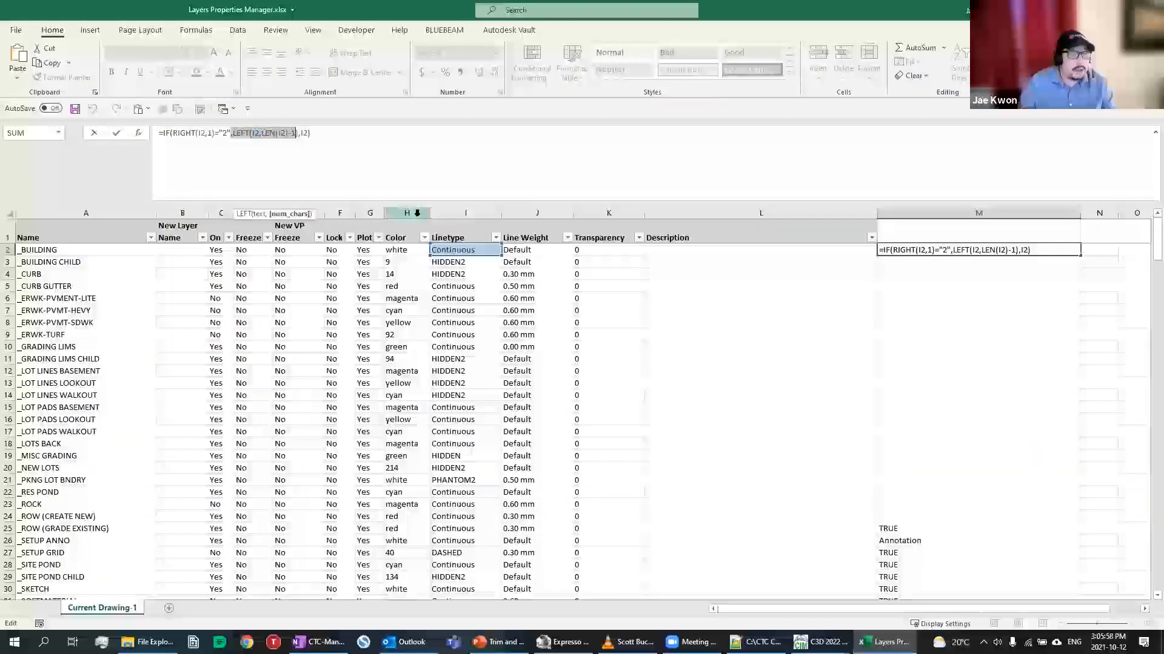
click(300, 133)
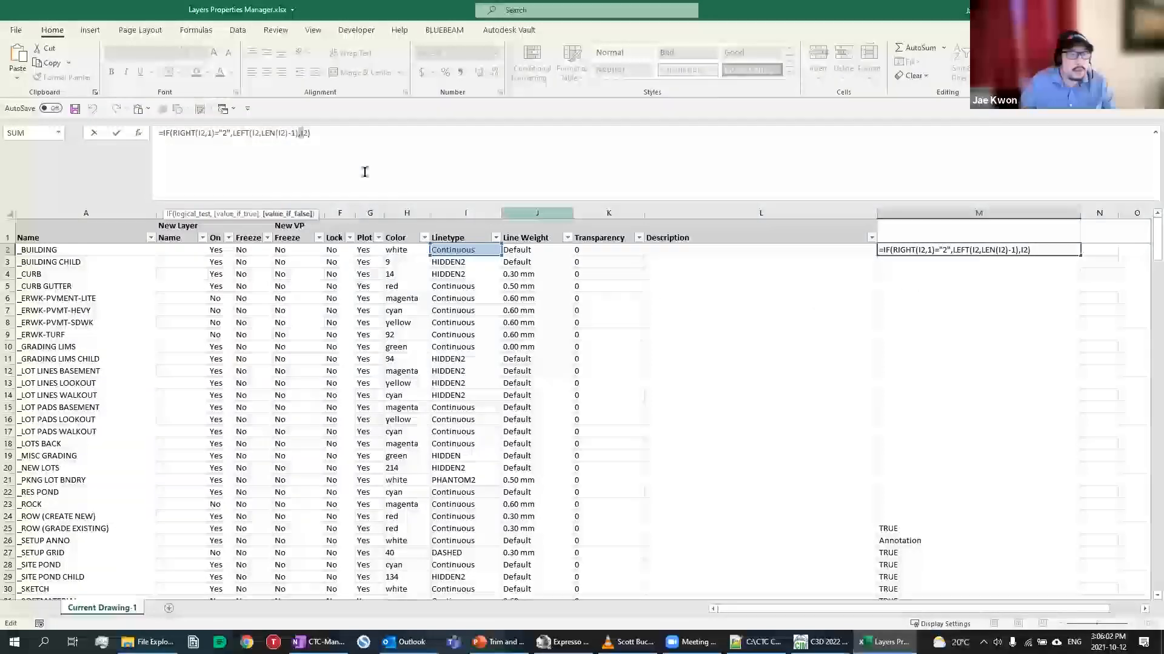
key(Return)
click(1036, 251)
double_click(1080, 255)
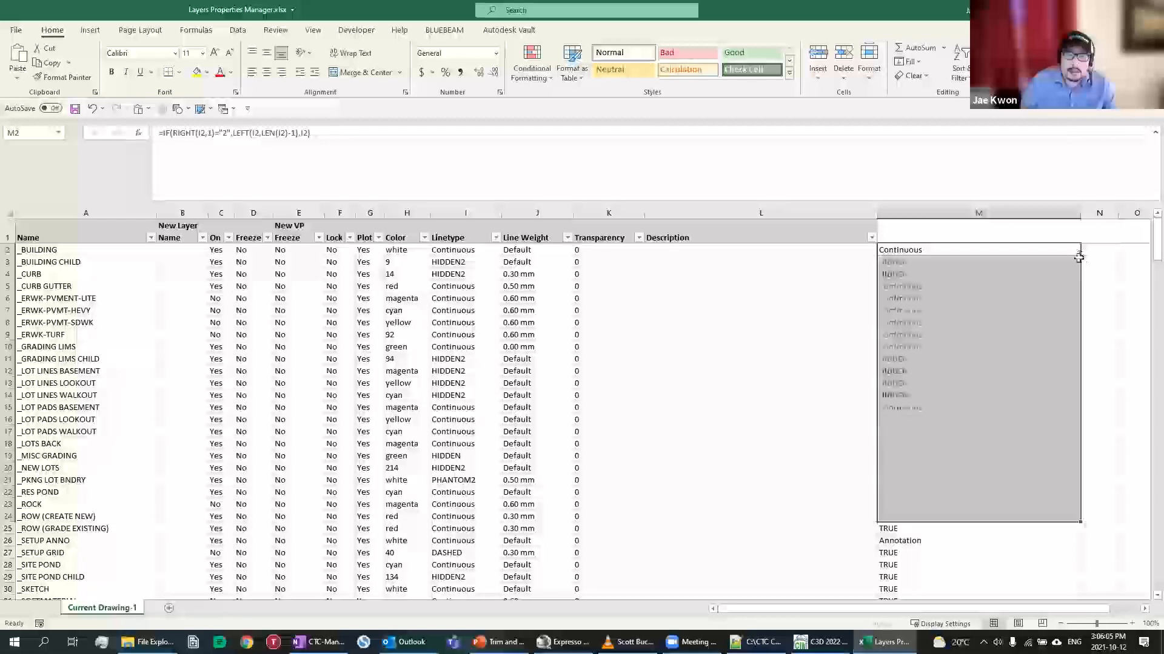
drag(1080, 522, 1023, 573)
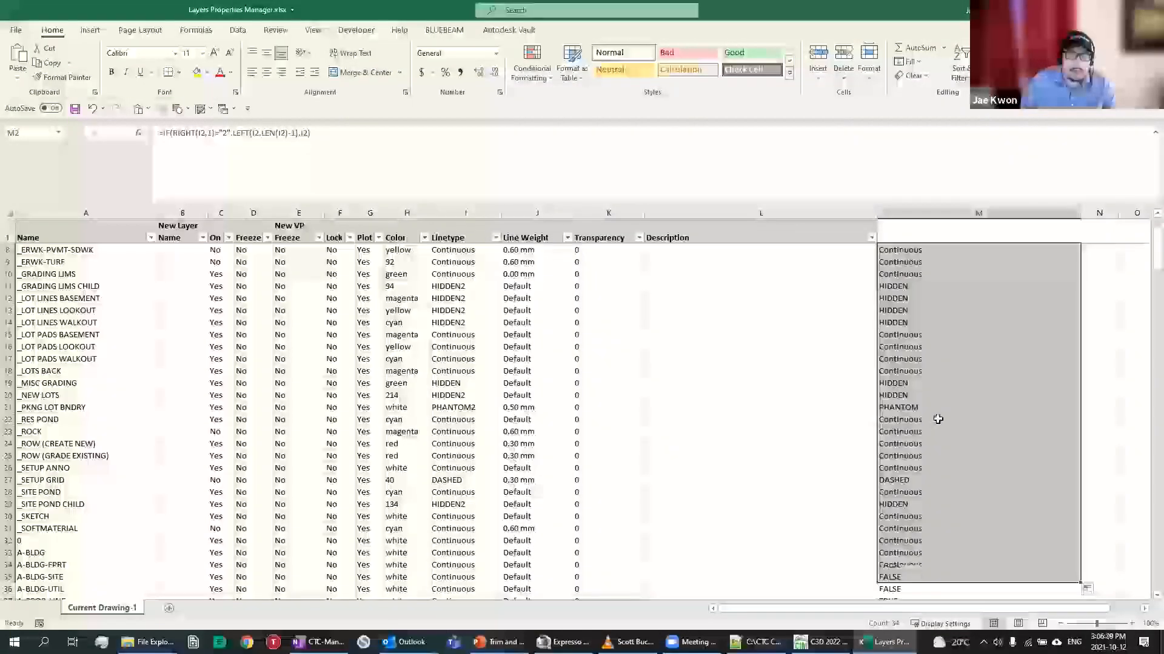
Compare the linetype formula results in column M with the original linetypes in column I
scroll(938, 420, up, 2)
click(449, 360)
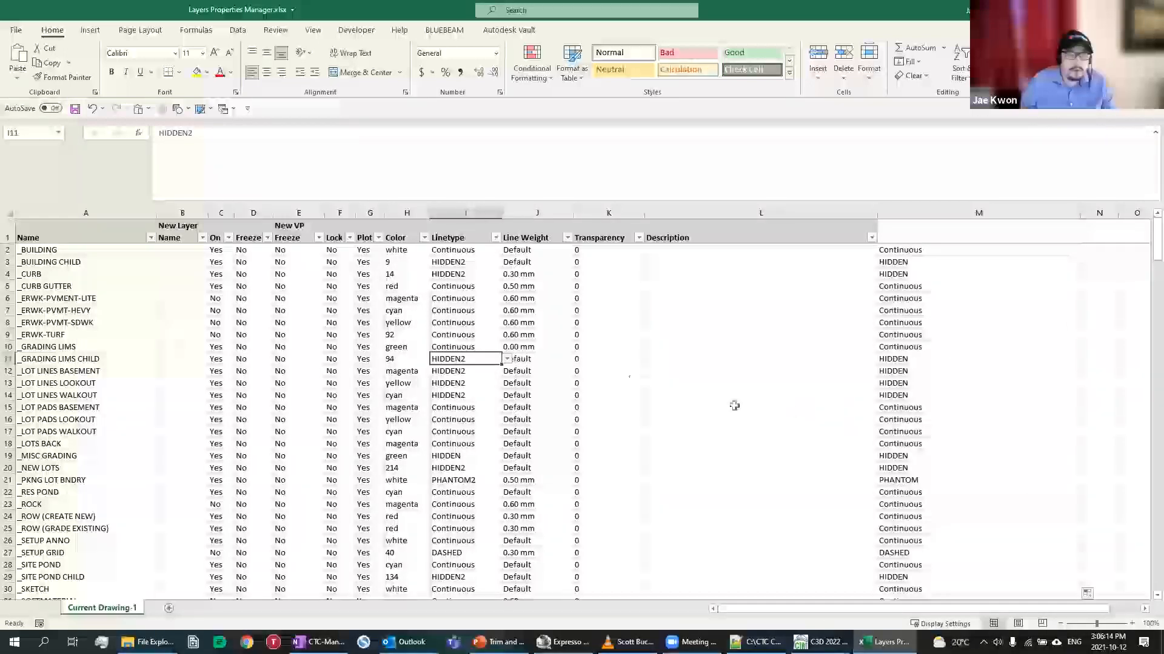
click(921, 395)
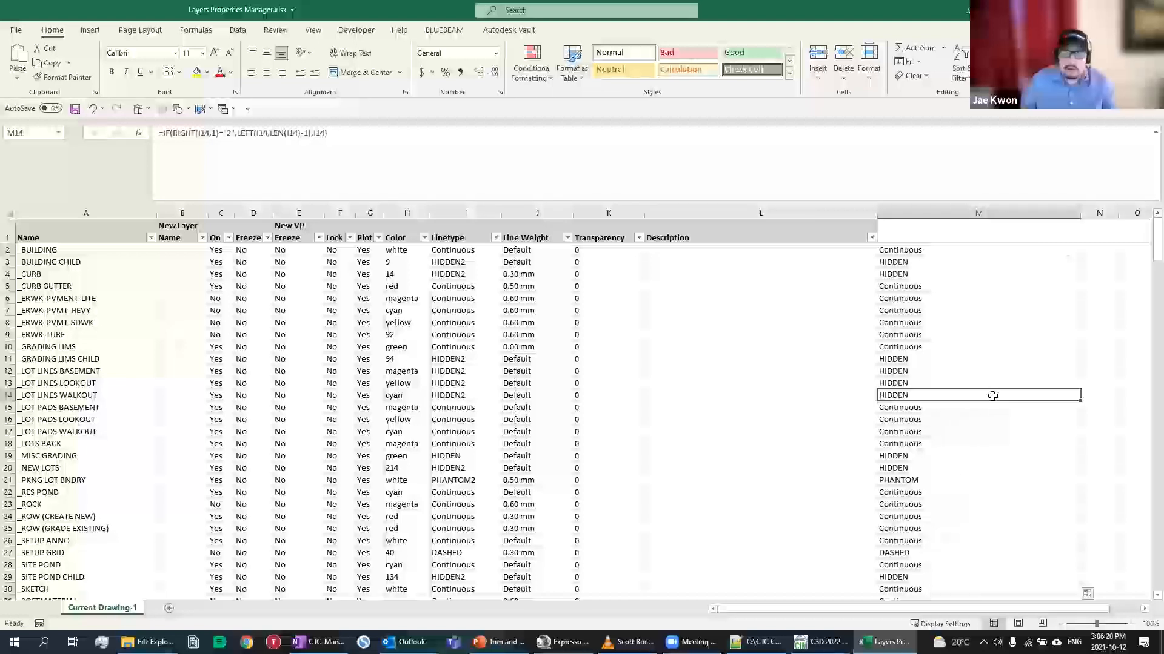
click(943, 407)
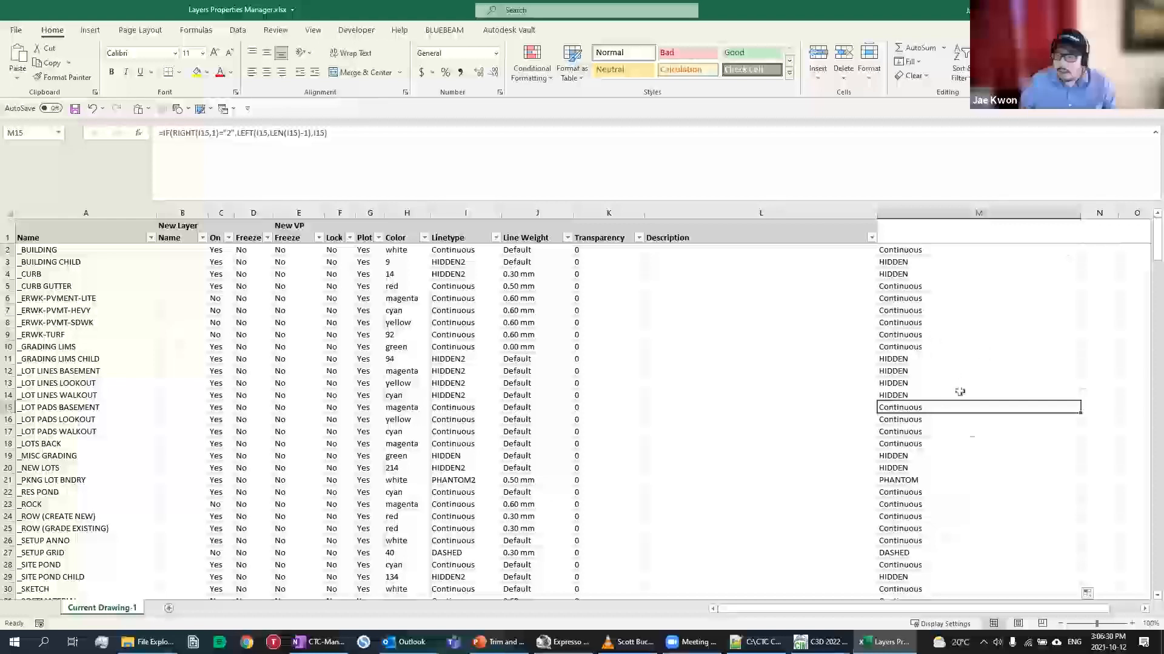
click(972, 434)
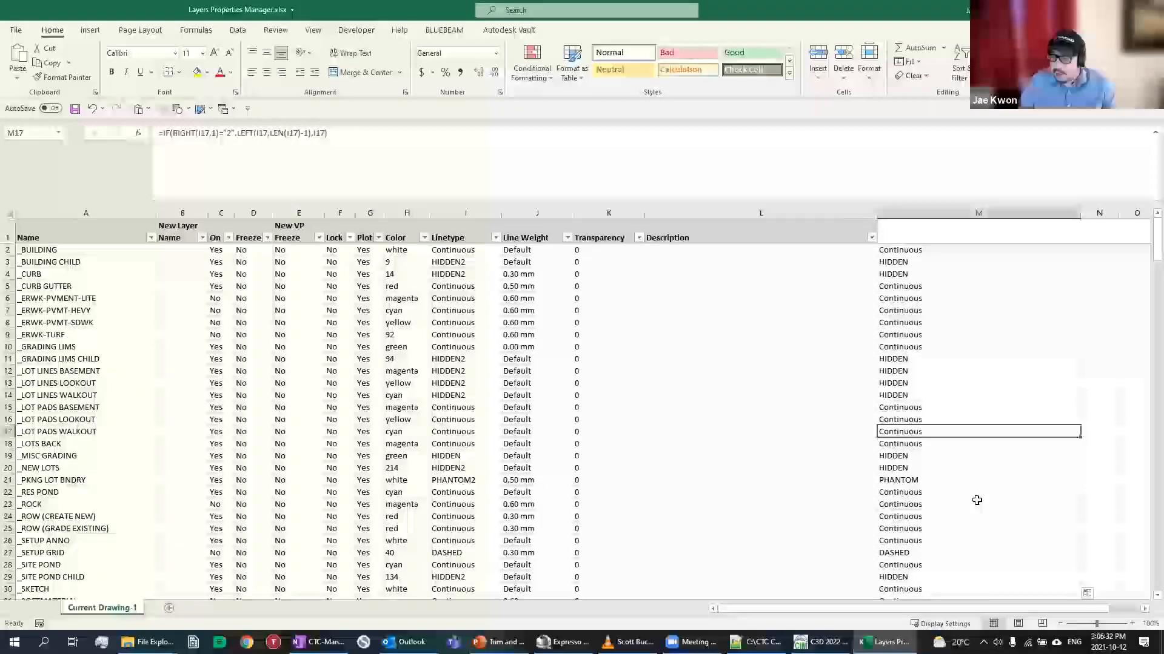
click(972, 408)
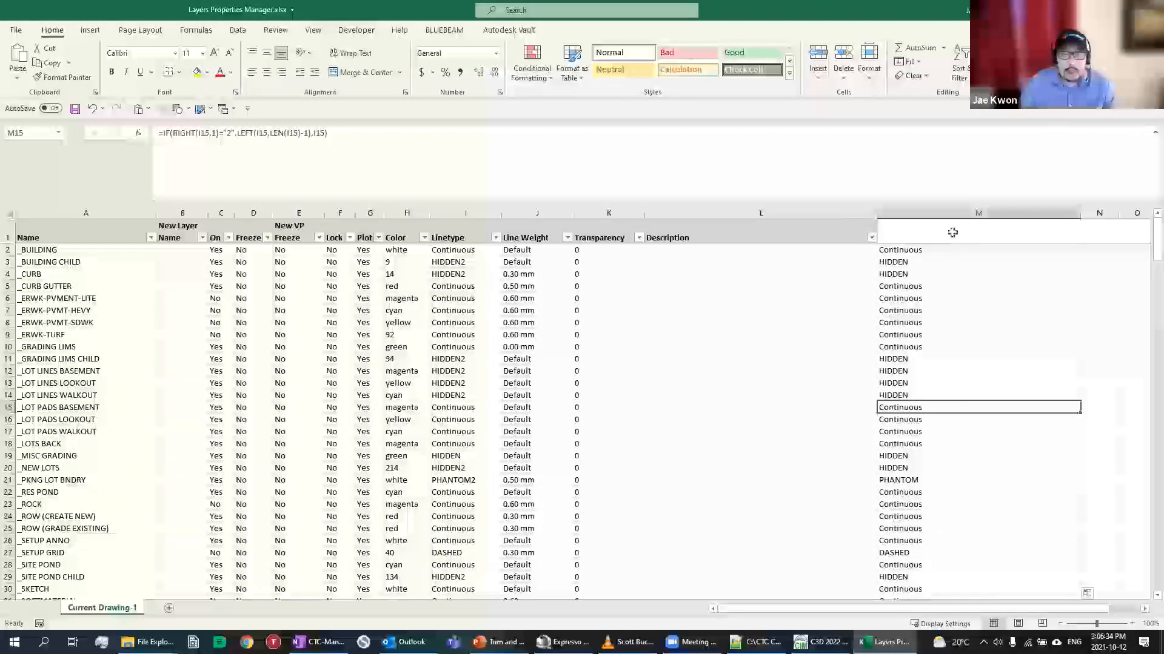
Delete column M with the linetype formulas and widen the empty column that takes its place
click(954, 210)
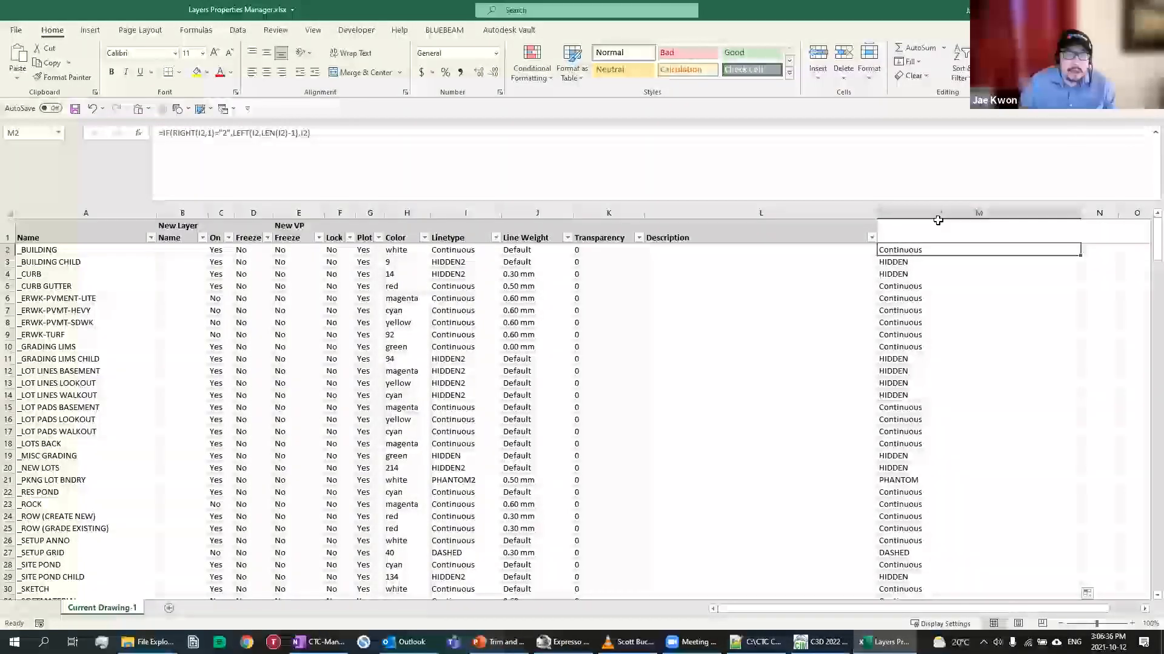
right_click(942, 211)
click(973, 329)
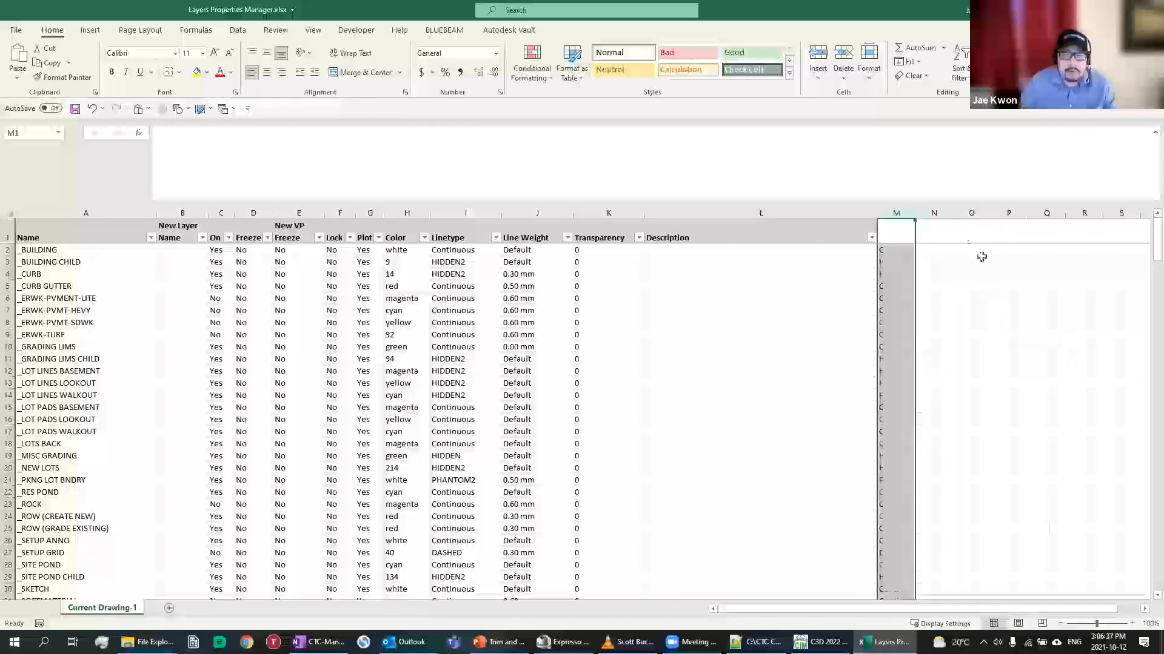
drag(916, 212, 1086, 221)
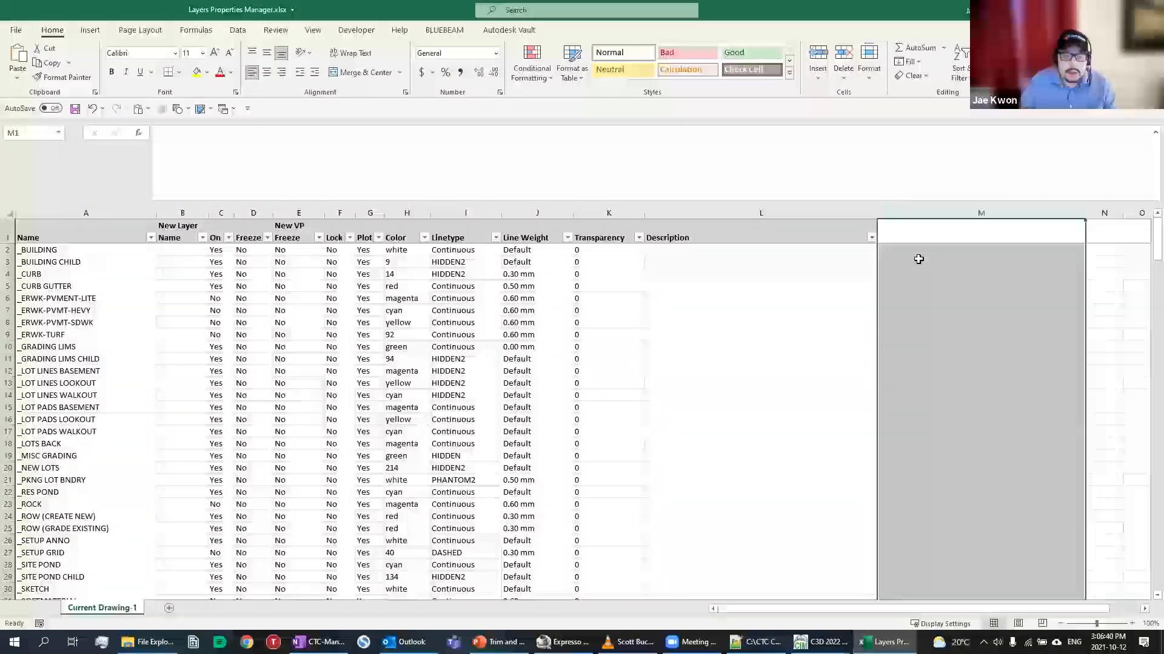
Enter =IF(H3>200,"Yes","No") in M3 to test whether the layer color number exceeds 200
click(917, 261)
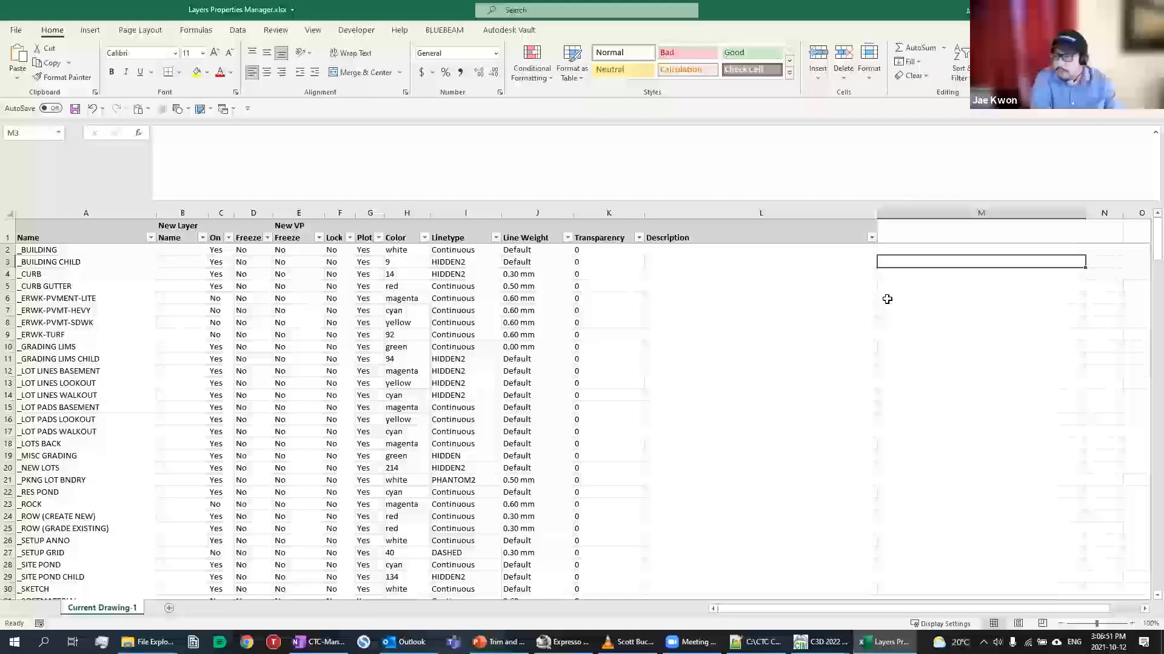
text(=)
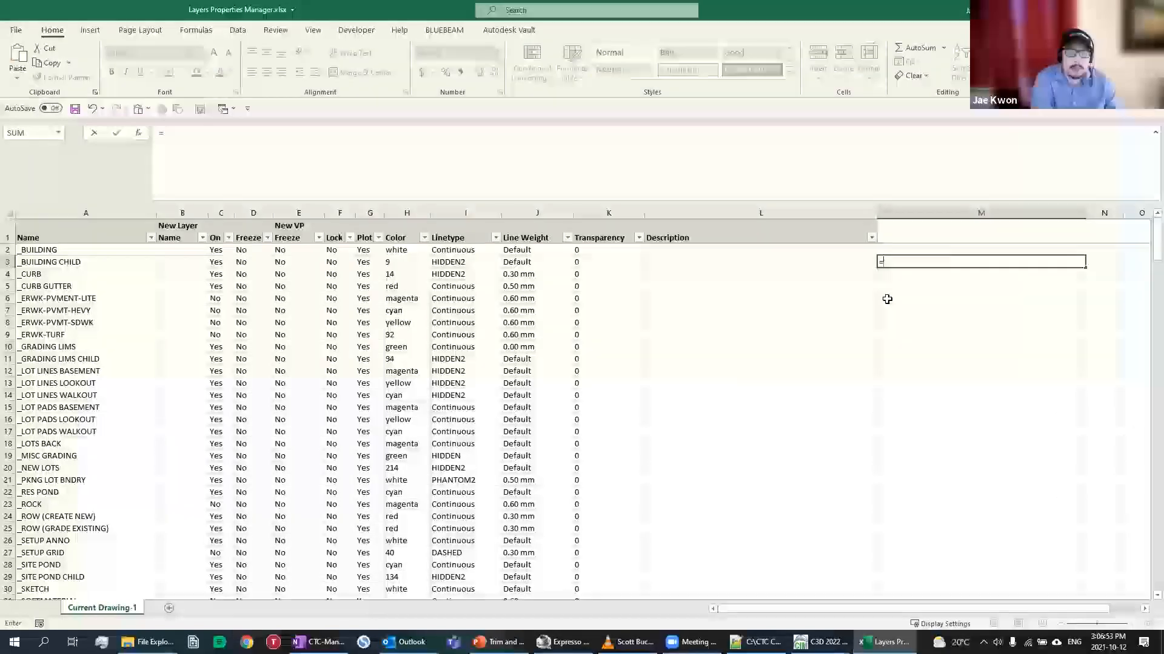
text(if()
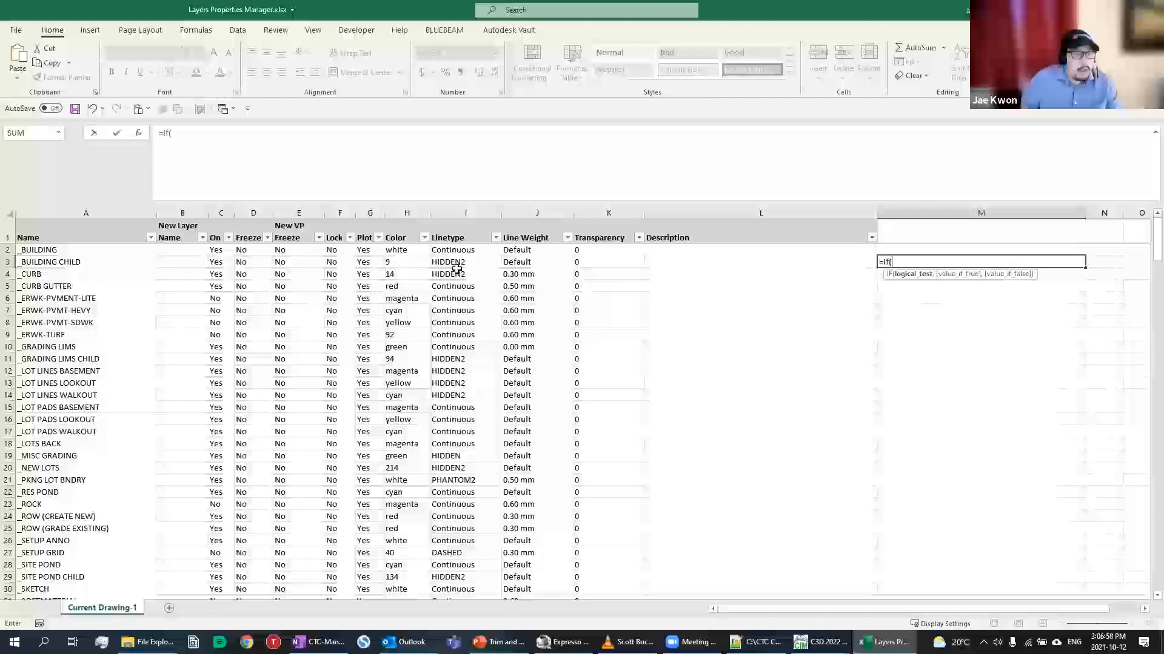
click(400, 265)
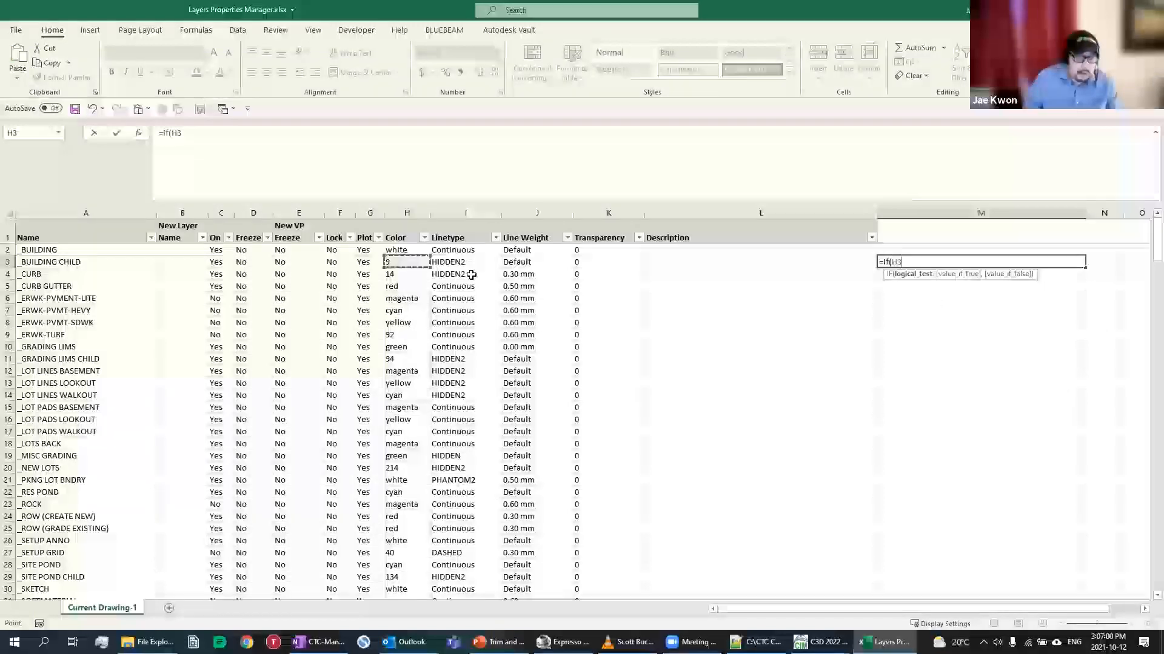
text(>200)
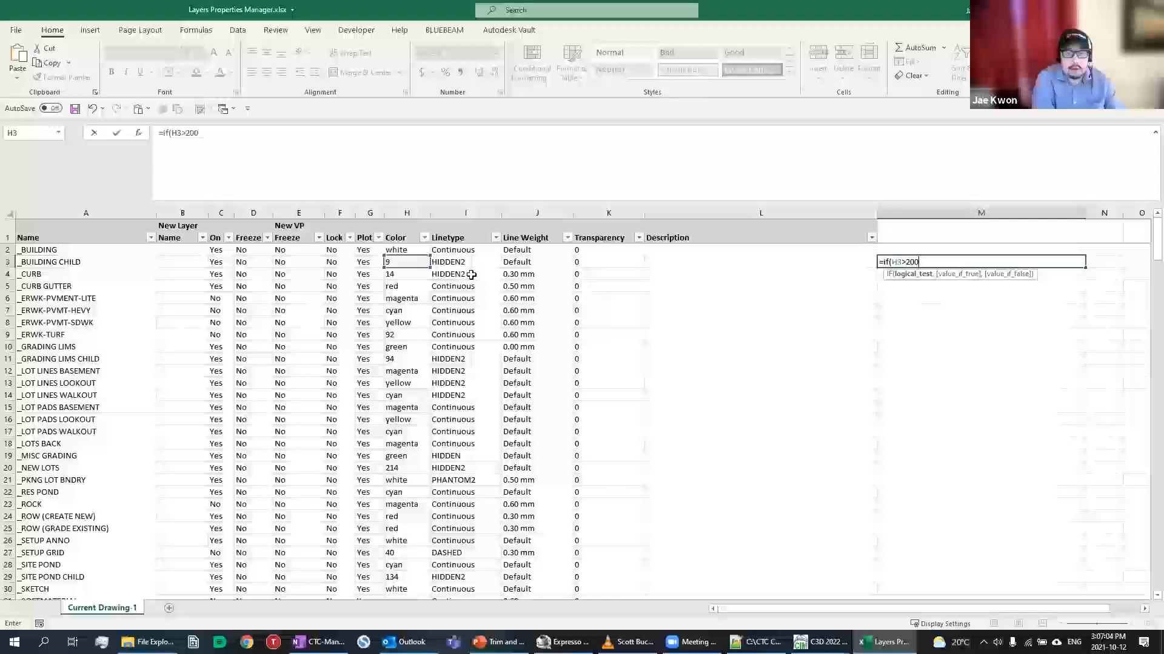
text(,)
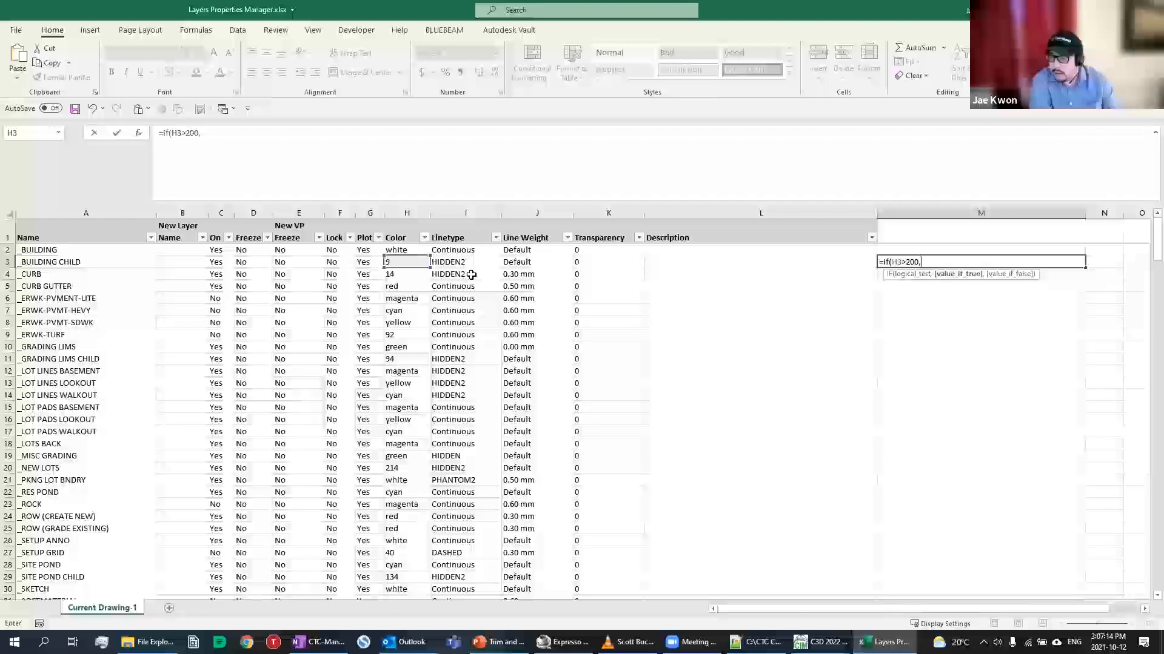
text("YES)
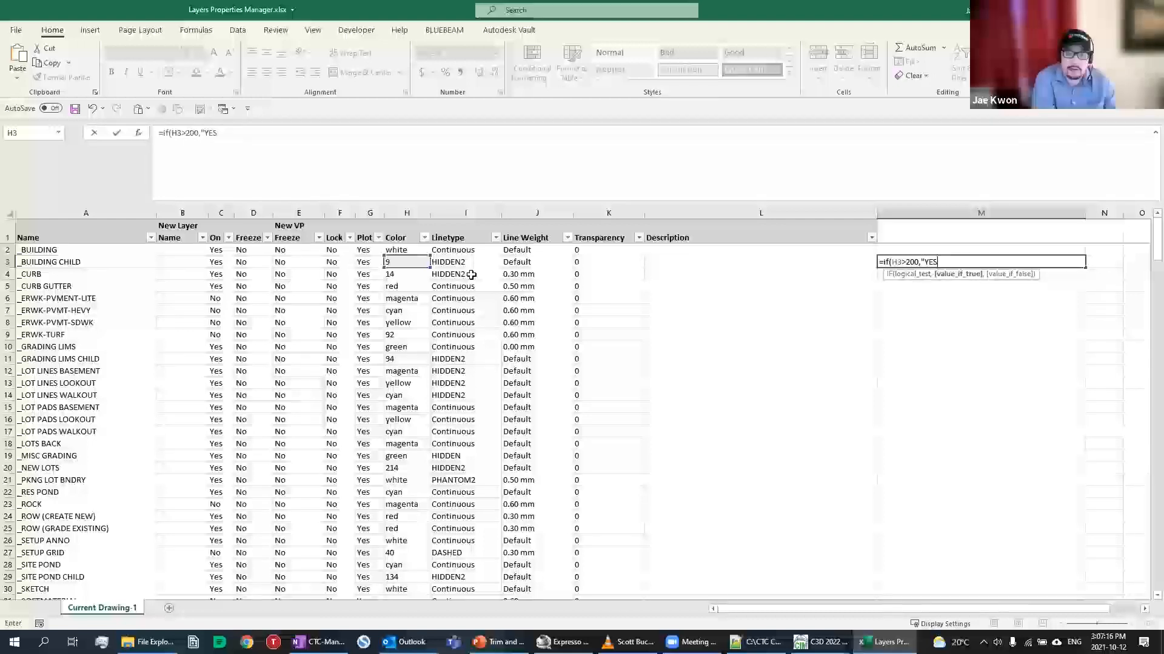
text(es","No")
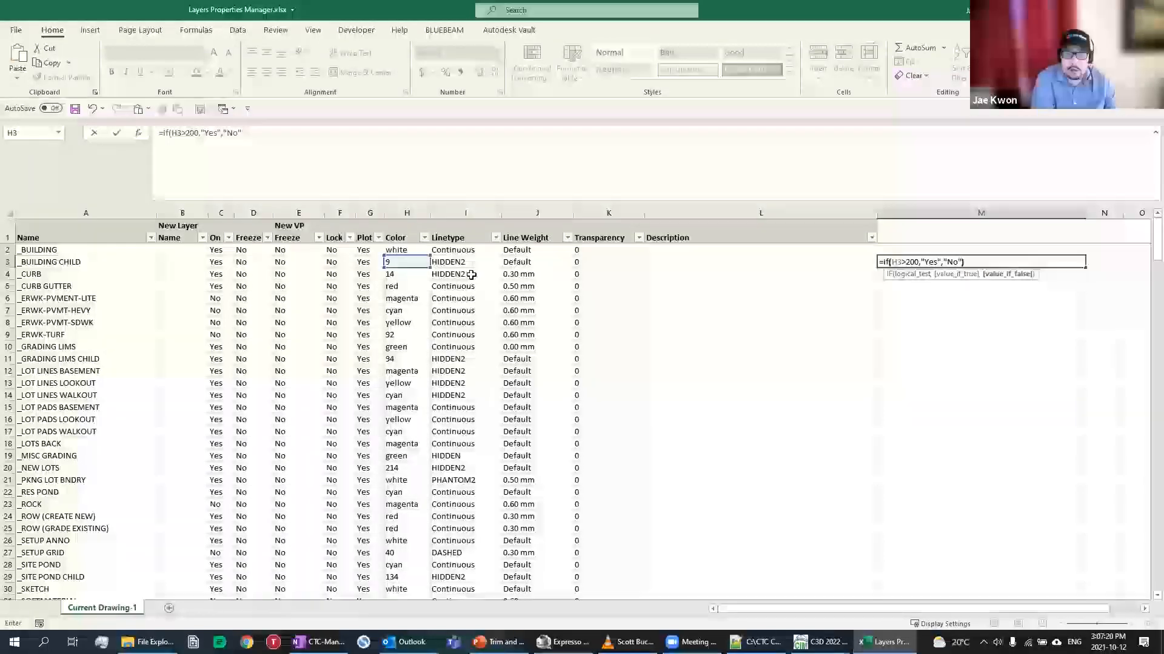
key(Return)
Fill M3's color test formula down to M28 and compare the results with the Color column
click(917, 262)
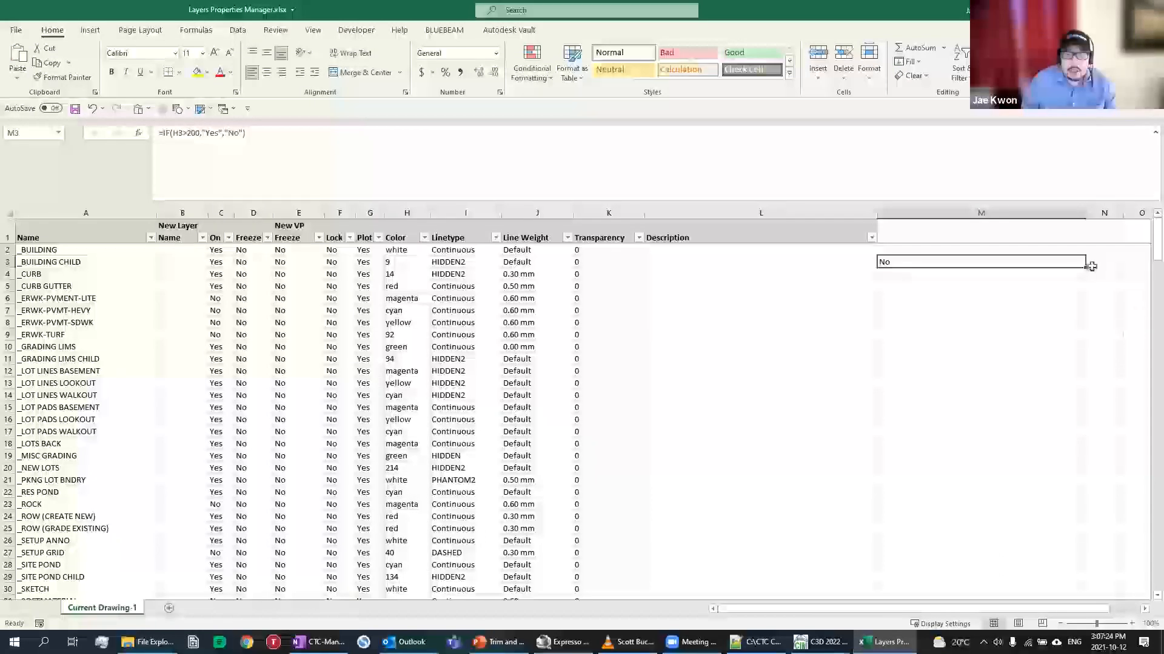
drag(1085, 267, 1064, 574)
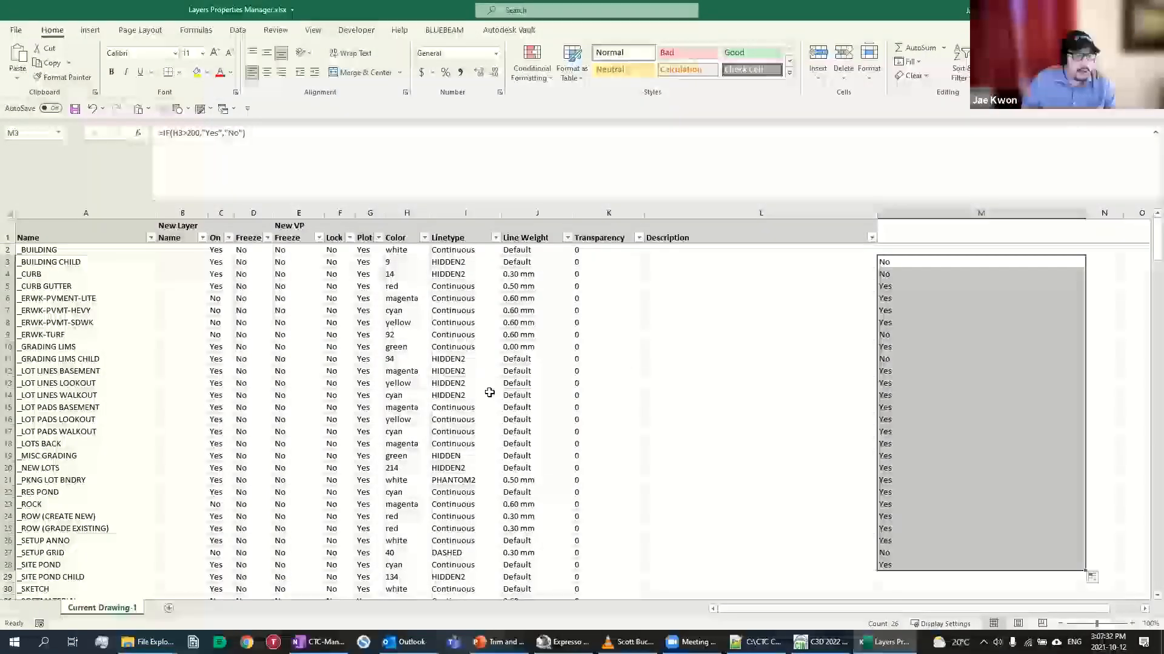
scroll(494, 392, down, 2)
scroll(544, 370, up, 2)
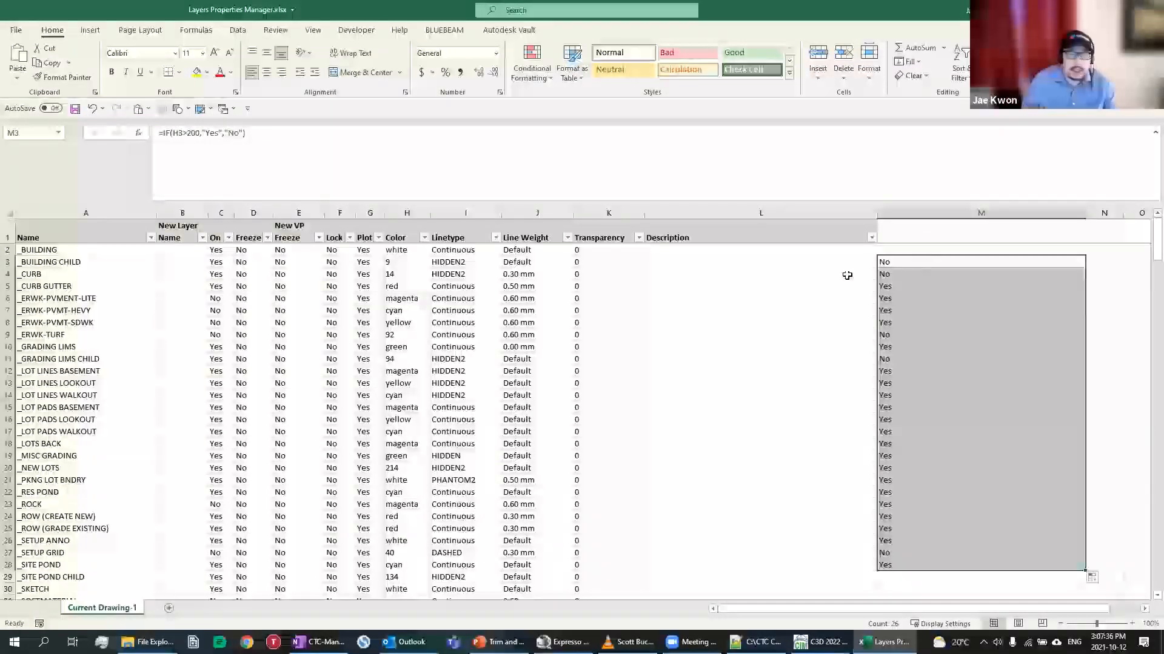
Delete column M with the color test formulas
click(993, 406)
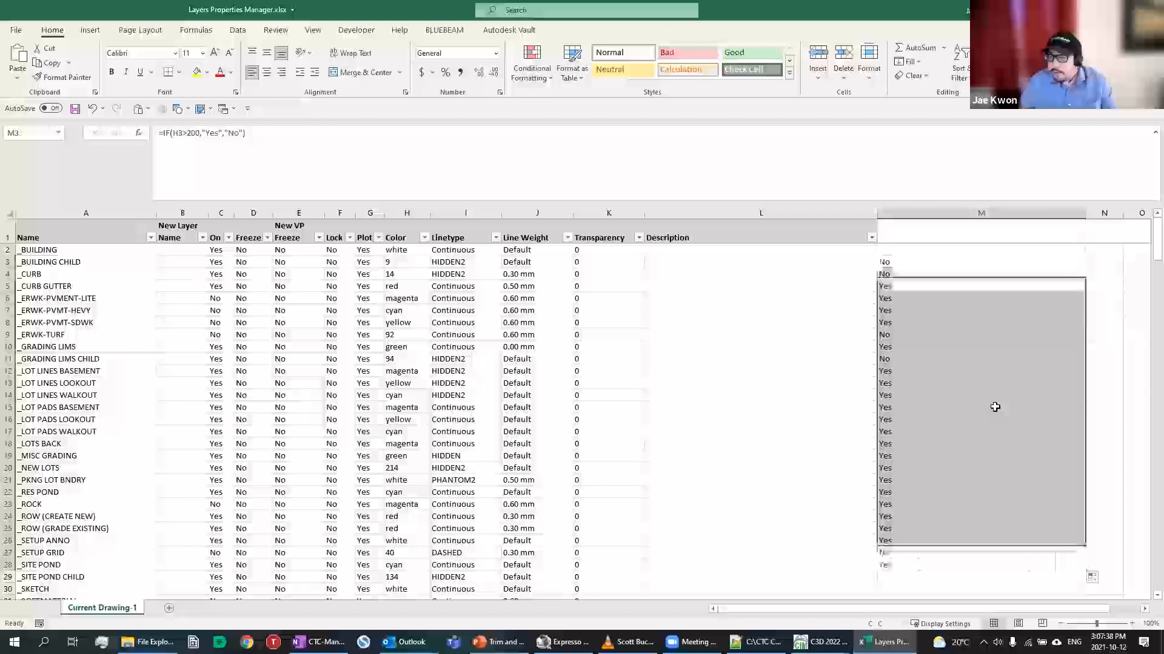
click(943, 212)
right_click(943, 212)
click(994, 329)
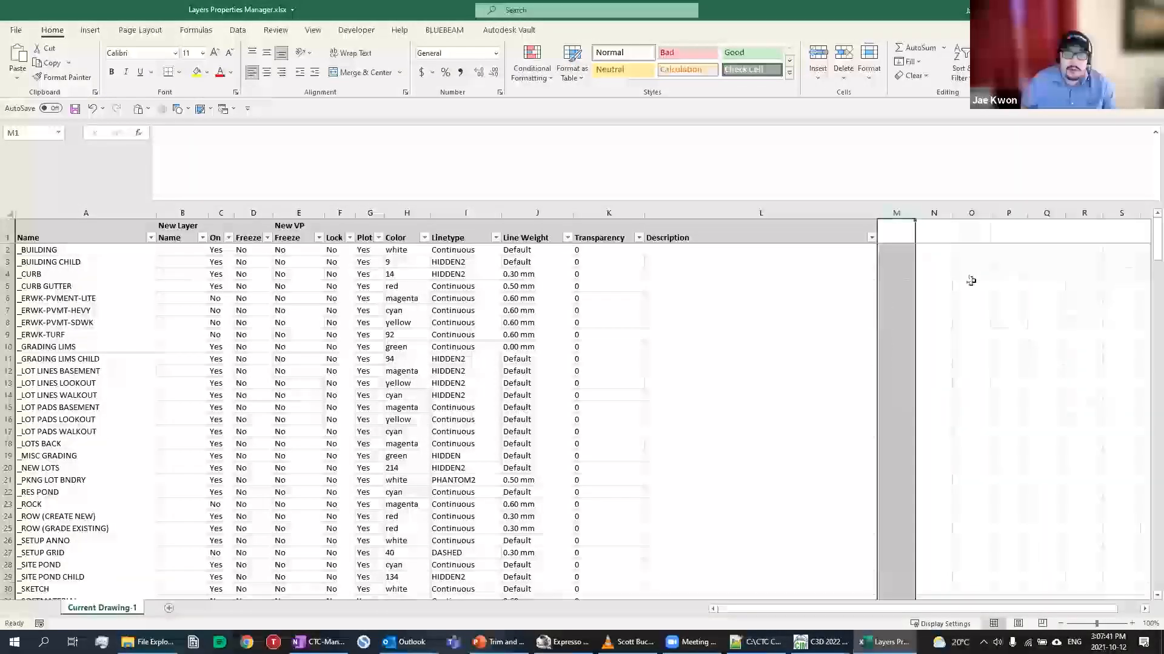
click(964, 325)
click(898, 351)
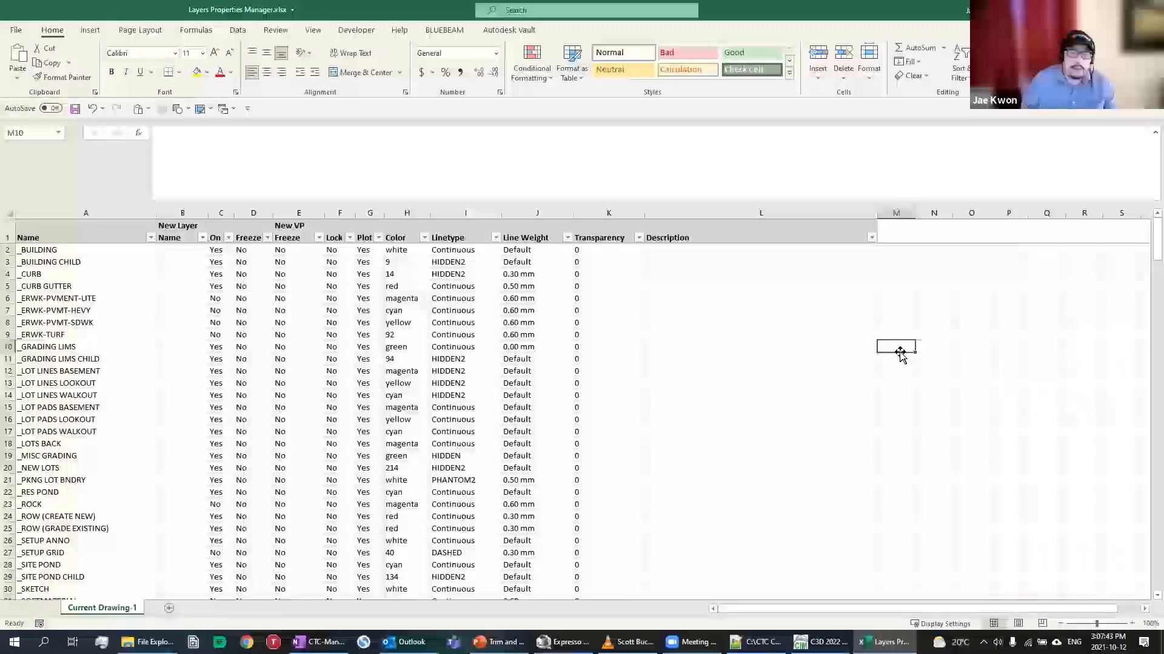
click(886, 285)
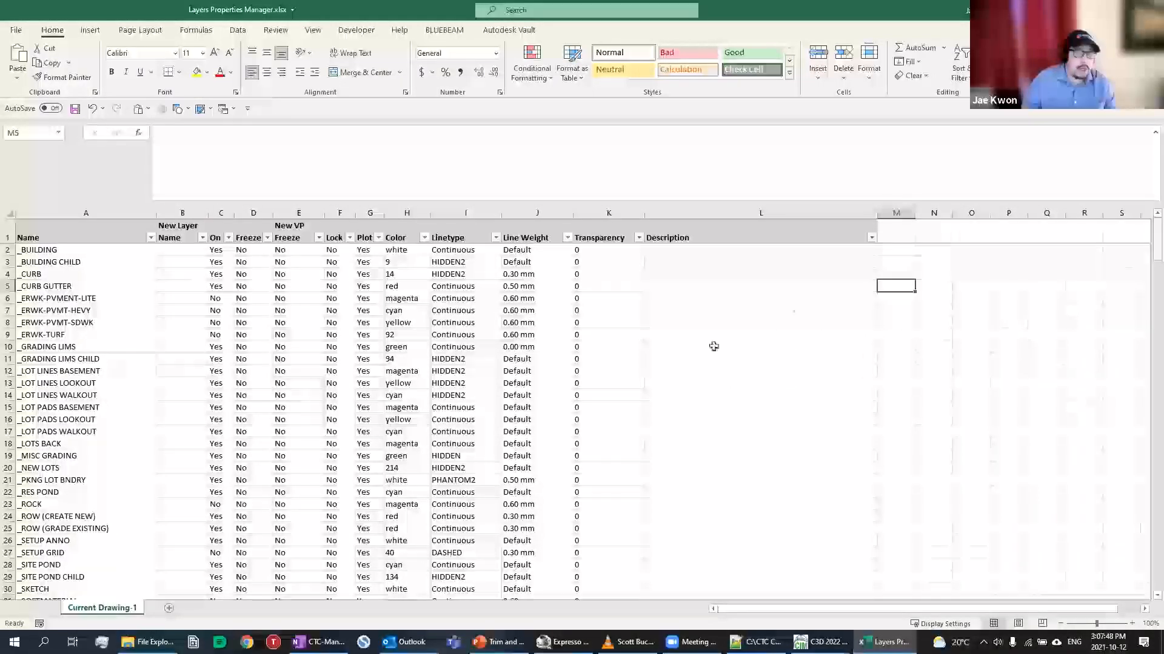
click(891, 323)
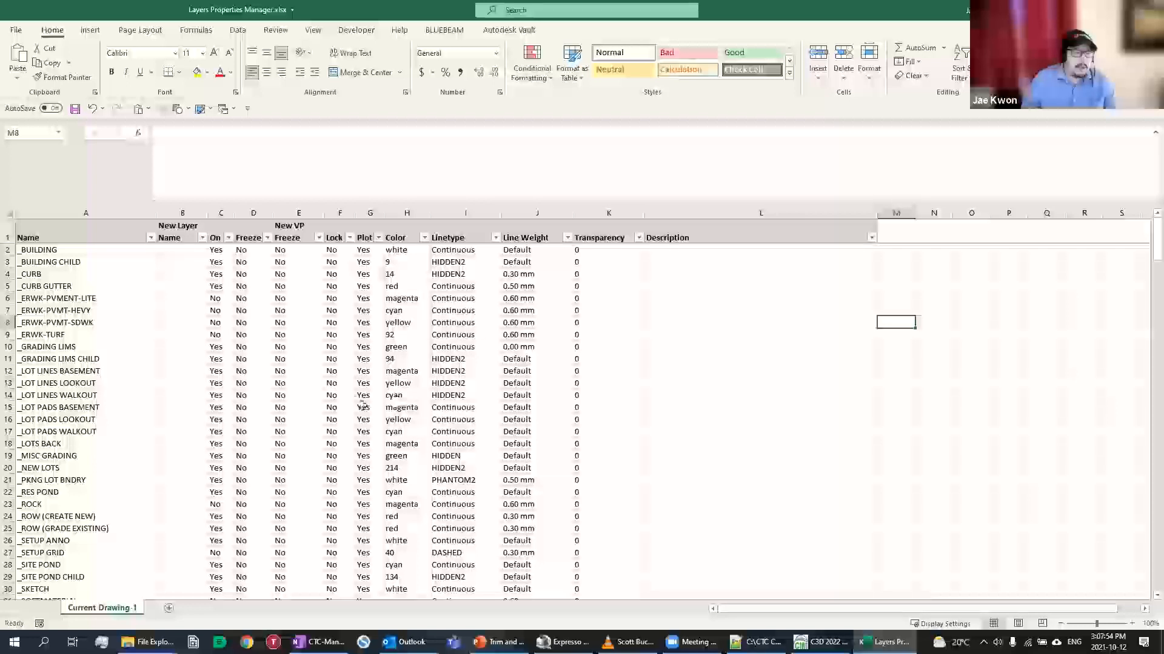
scroll(358, 395, down, 2)
scroll(359, 394, down, 1)
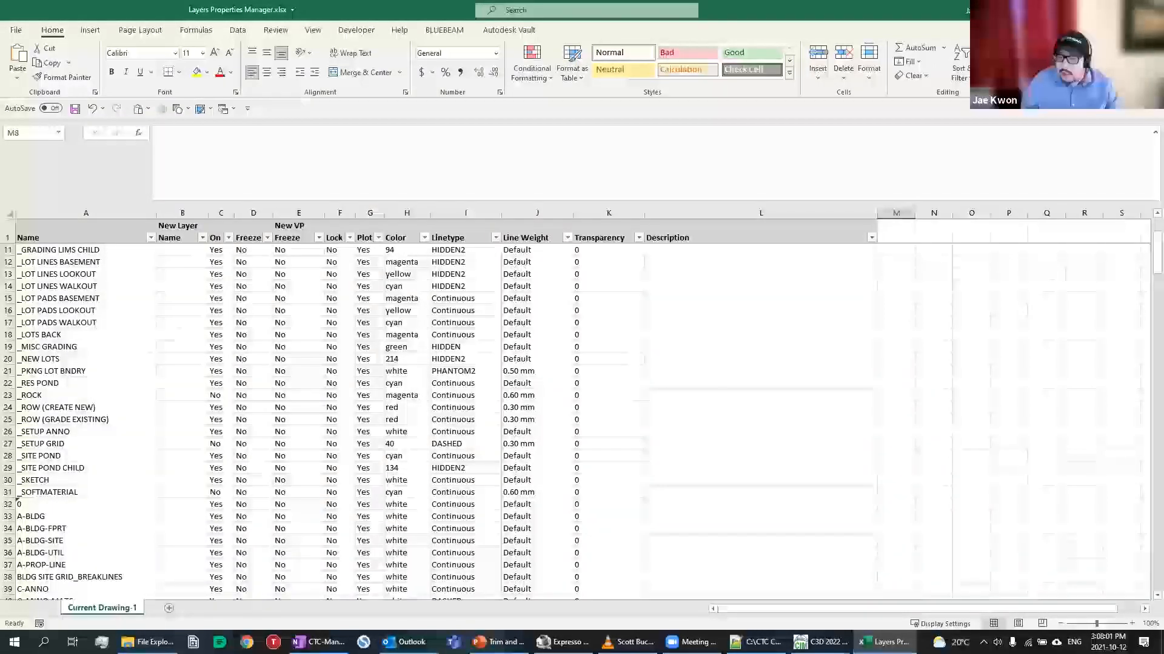
Close the Layers Properties Manager workbook without saving and dismiss Layer Boss's Export Drawing Layers dialog in Civil 3D
click(1149, 9)
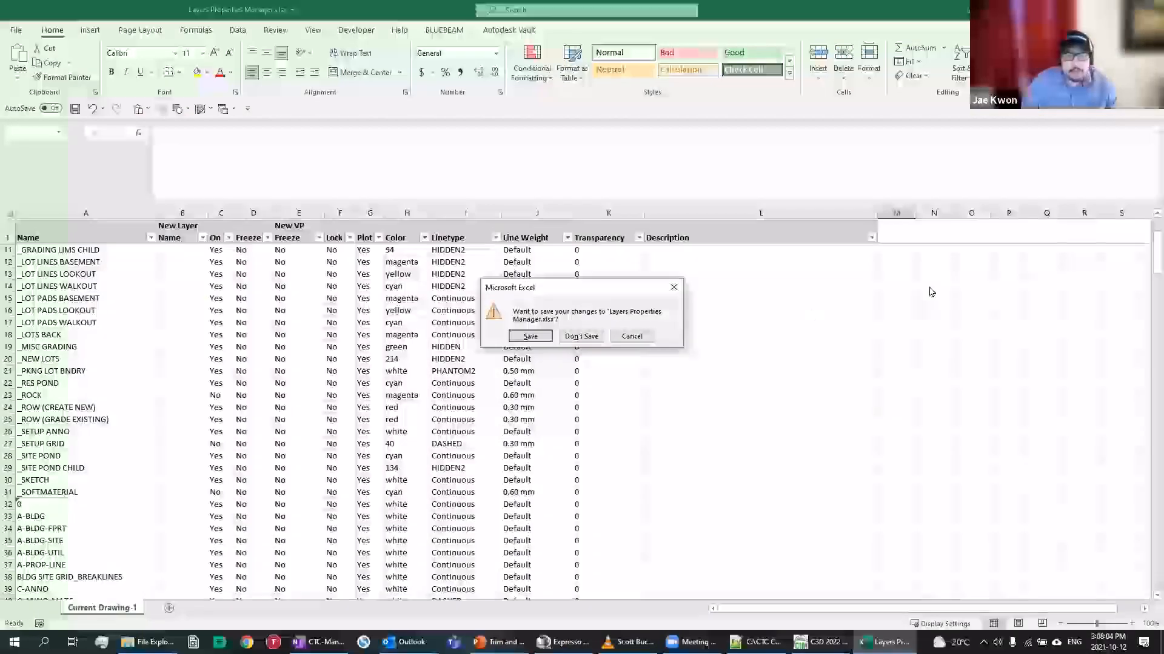
click(581, 336)
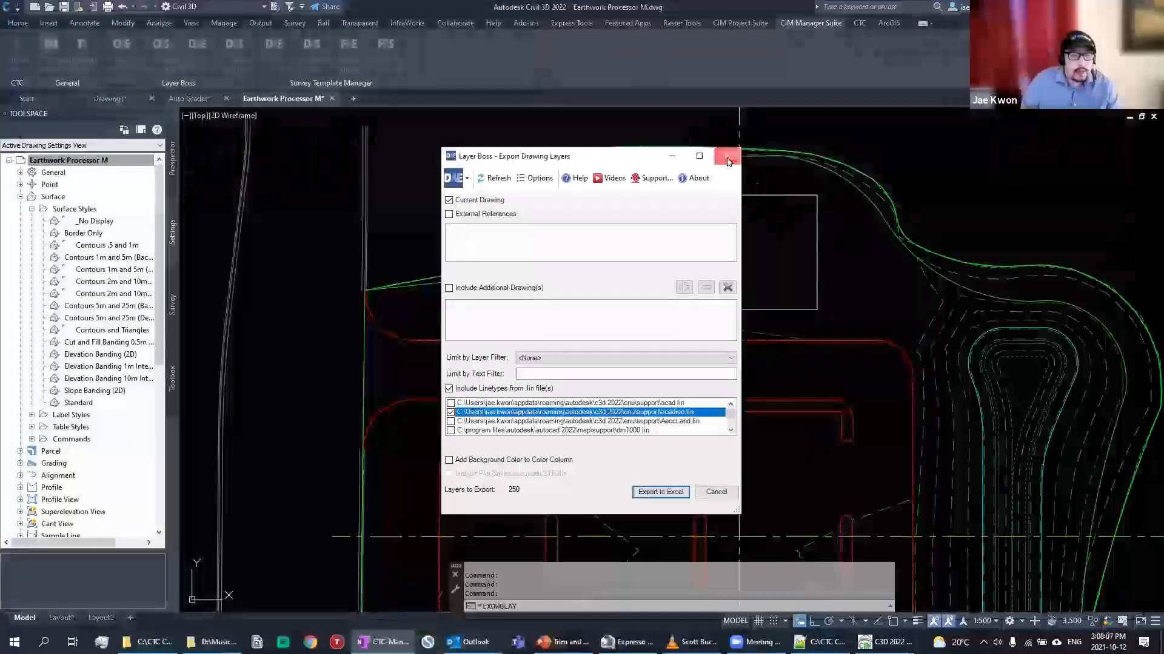
click(727, 157)
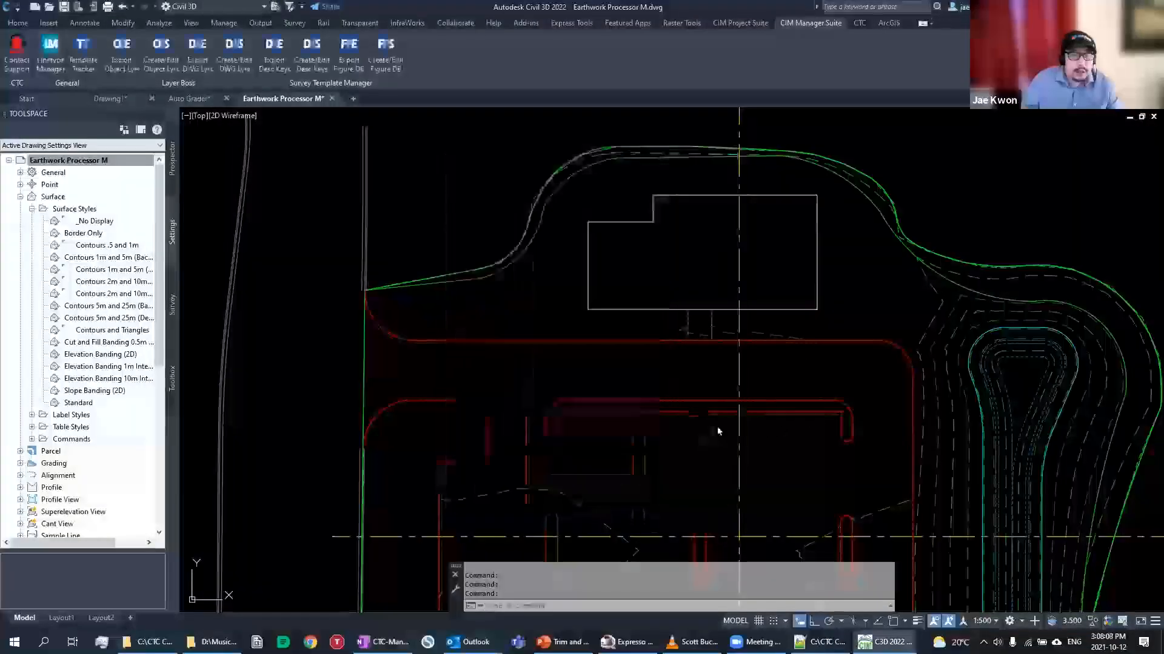
mouse_move(821, 356)
middle_down()
mouse_move(691, 390)
mouse_move(653, 371)
mouse_move(749, 391)
middle_up()
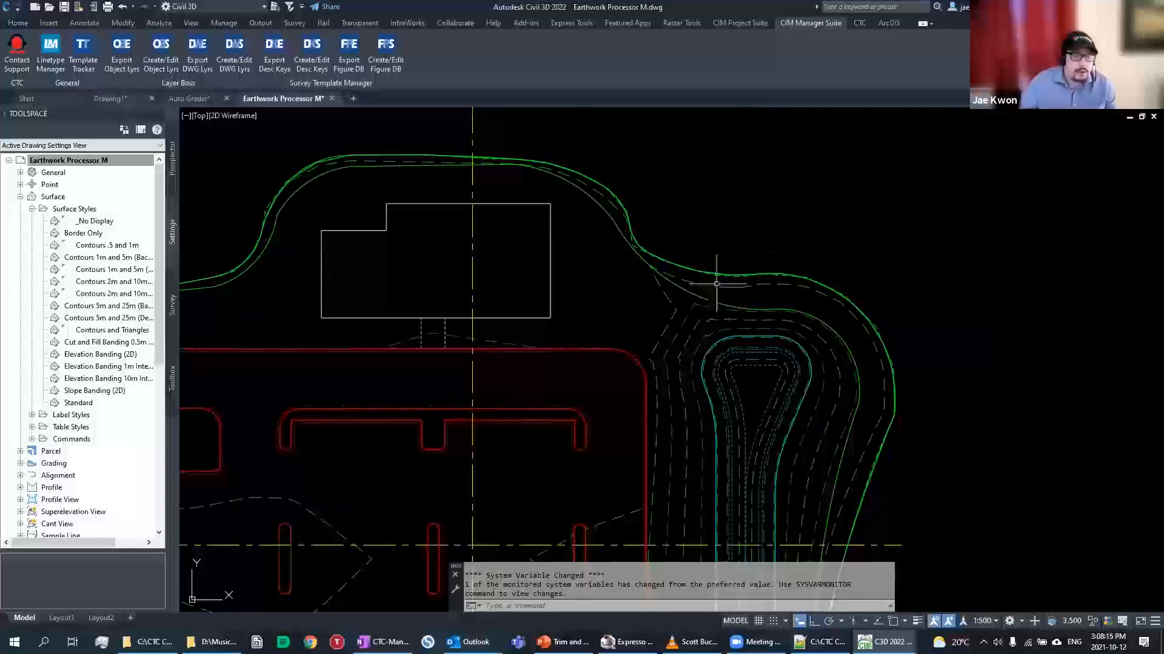
middle_drag(722, 318, 780, 318)
middle_drag(754, 236, 700, 295)
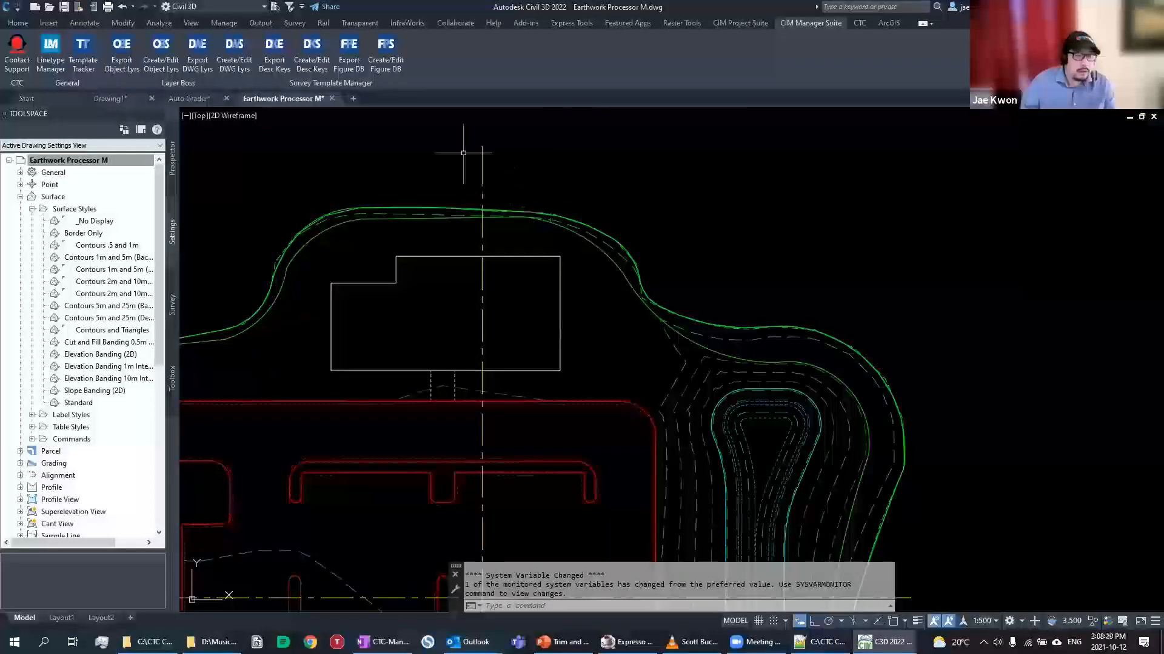
Launch Dynamo from Civil 3D and open Layer Inspector.dyn from the CTC CET Demos Custom folder
click(232, 26)
click(868, 58)
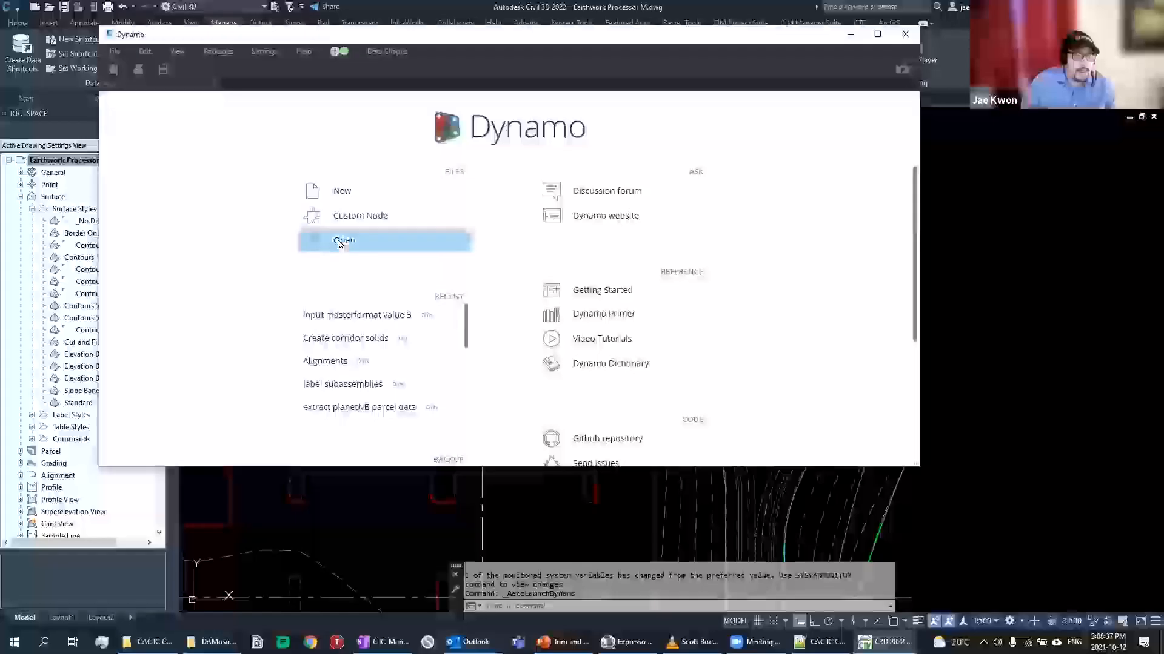
click(339, 242)
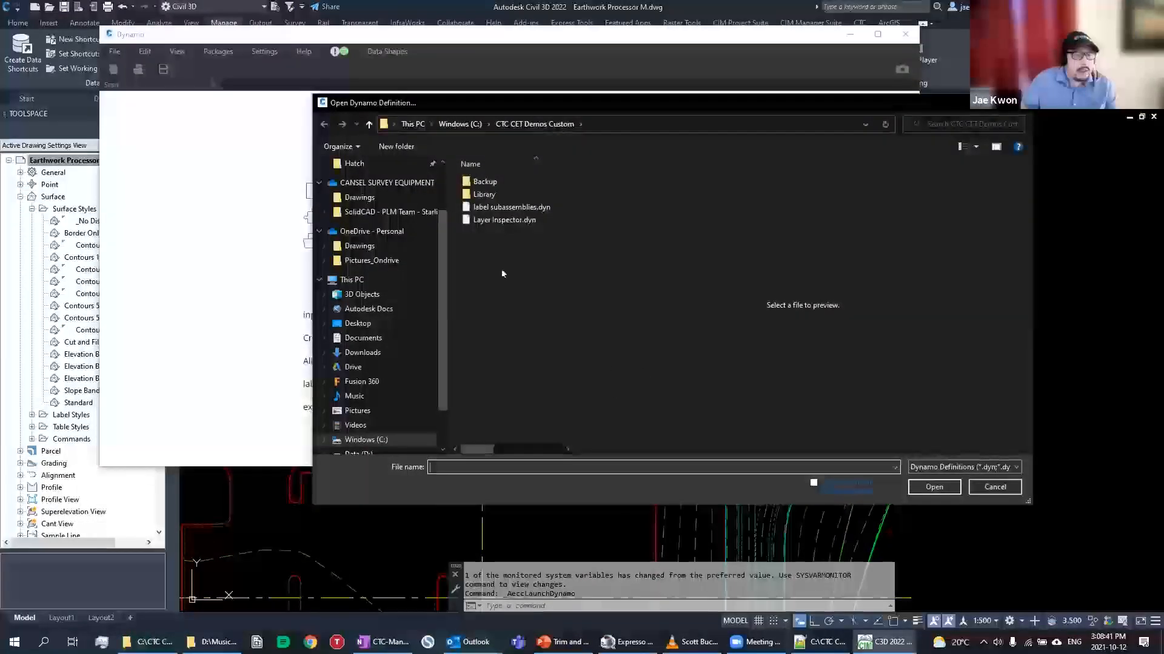
click(505, 220)
click(934, 486)
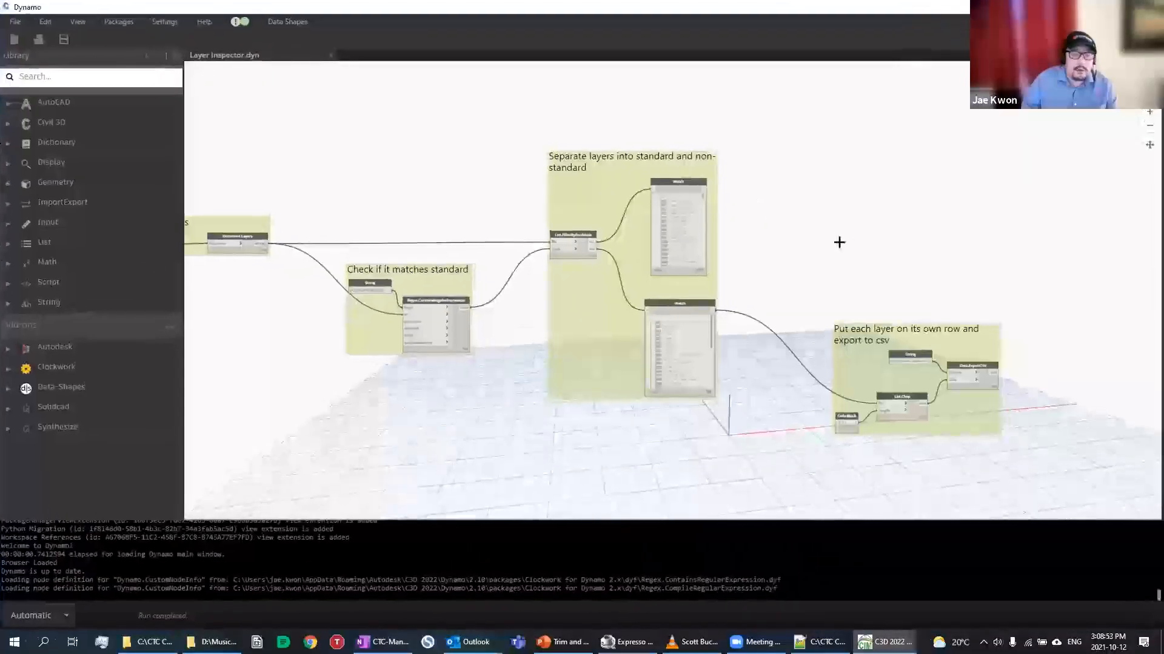
Examine the Get layers and Check if it matches standard node groups at the start of the graph
middle_drag(451, 255, 699, 295)
scroll(493, 285, up, 3)
scroll(470, 342, up, 5)
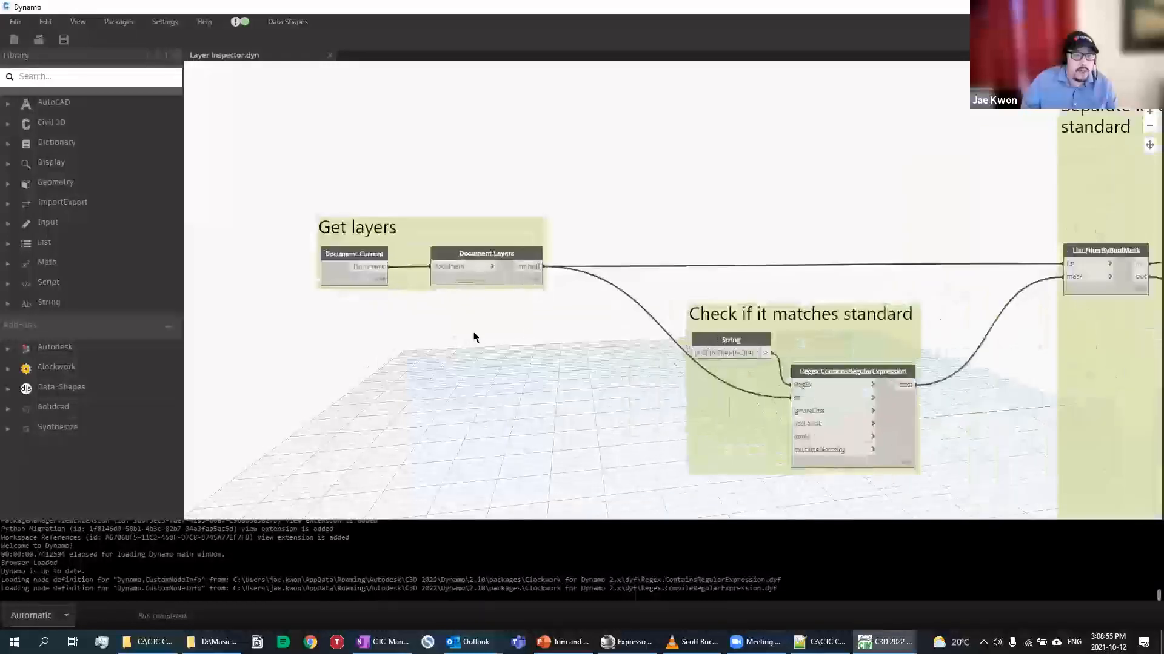
middle_drag(382, 281, 364, 276)
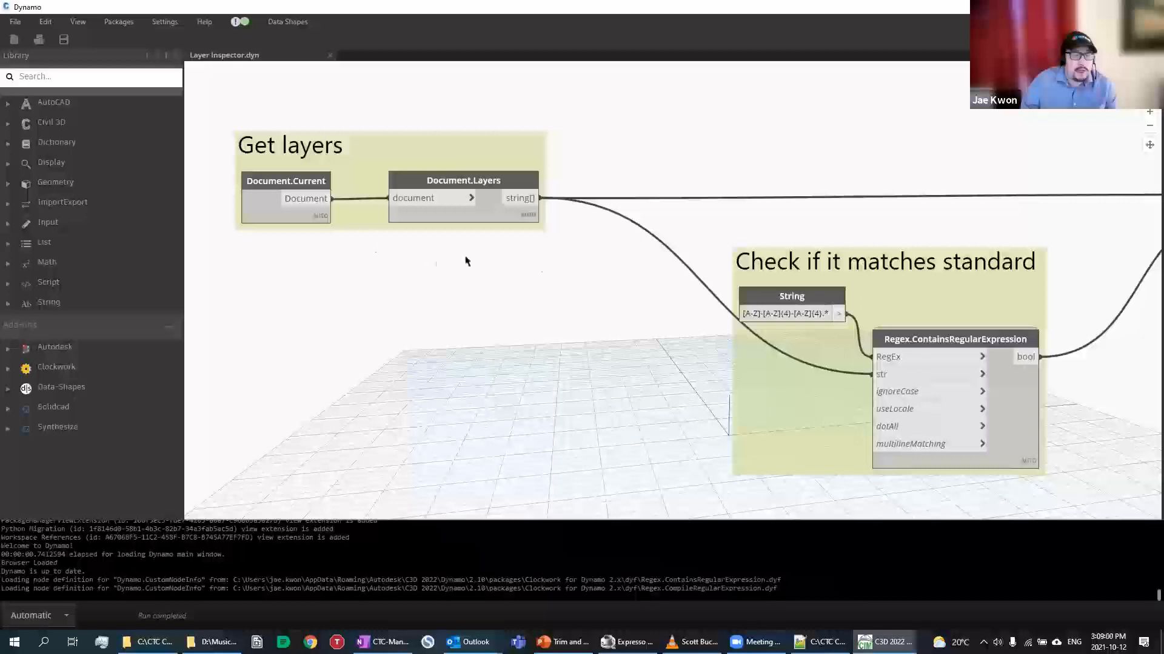
Examine the regular expression string and the Regex.ContainsRegularExpression node in the Check if it matches standard group
middle_drag(606, 286, 491, 292)
middle_drag(522, 349, 340, 269)
middle_drag(573, 182, 600, 253)
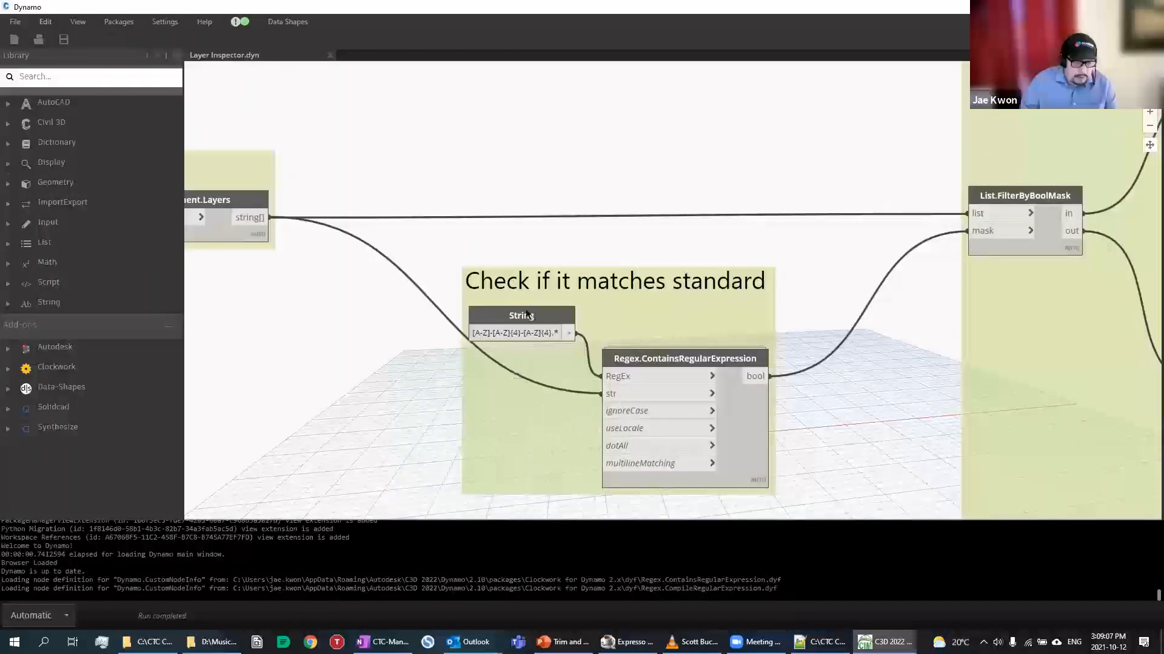
middle_drag(622, 269, 671, 233)
click(598, 281)
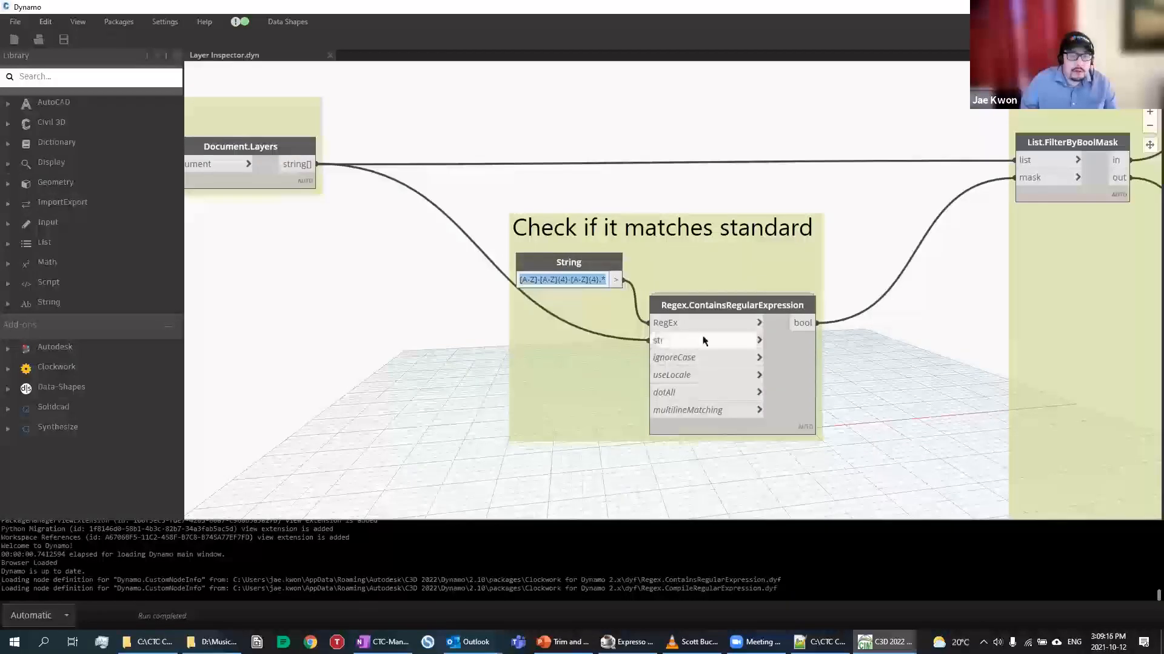
scroll(615, 286, up, 2)
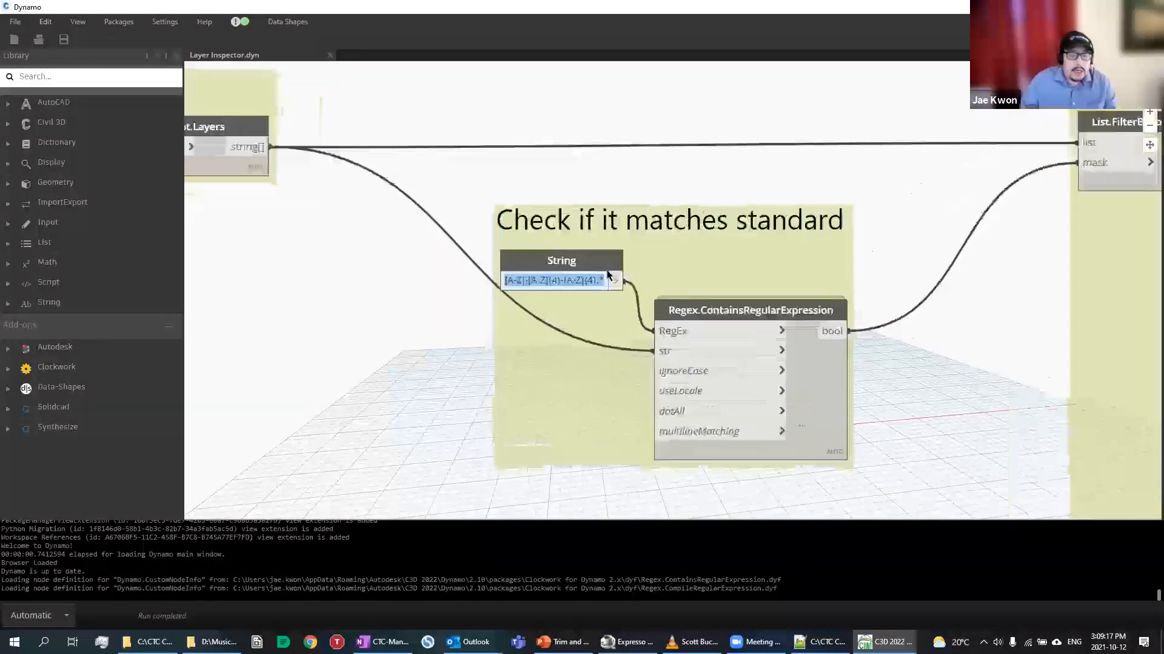
click(712, 313)
mouse_move(750, 321)
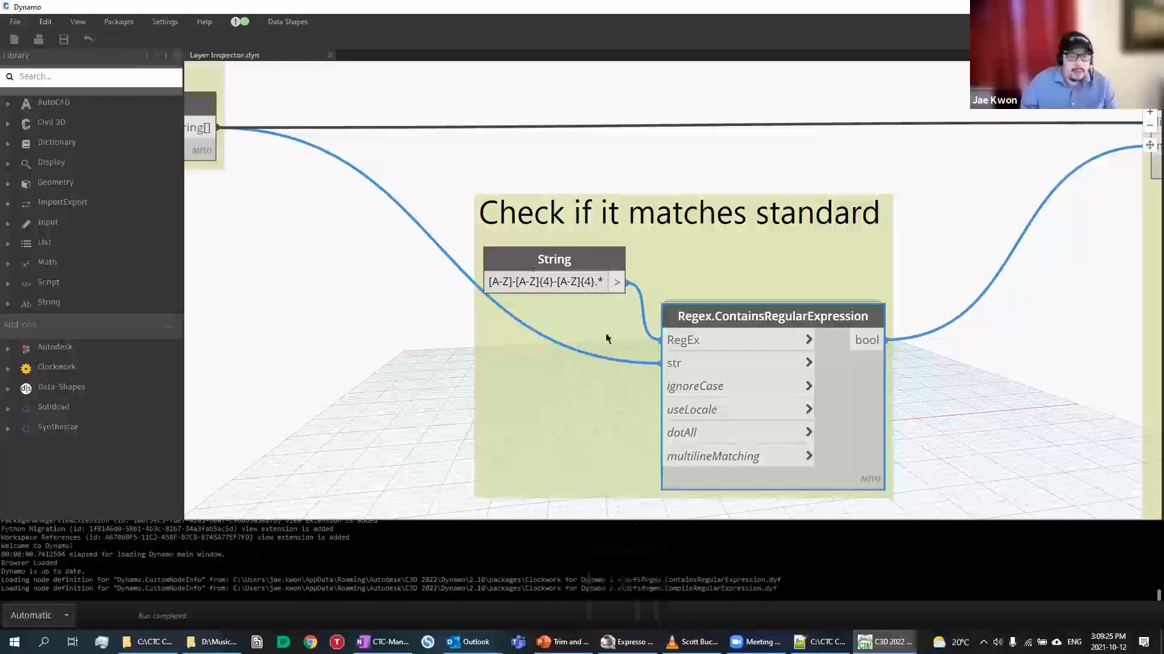
Switch to Expresso, insert an A-Z set with exactly 4 repetitions at the start of the regular expression, and close without saving
key(alt+Tab)
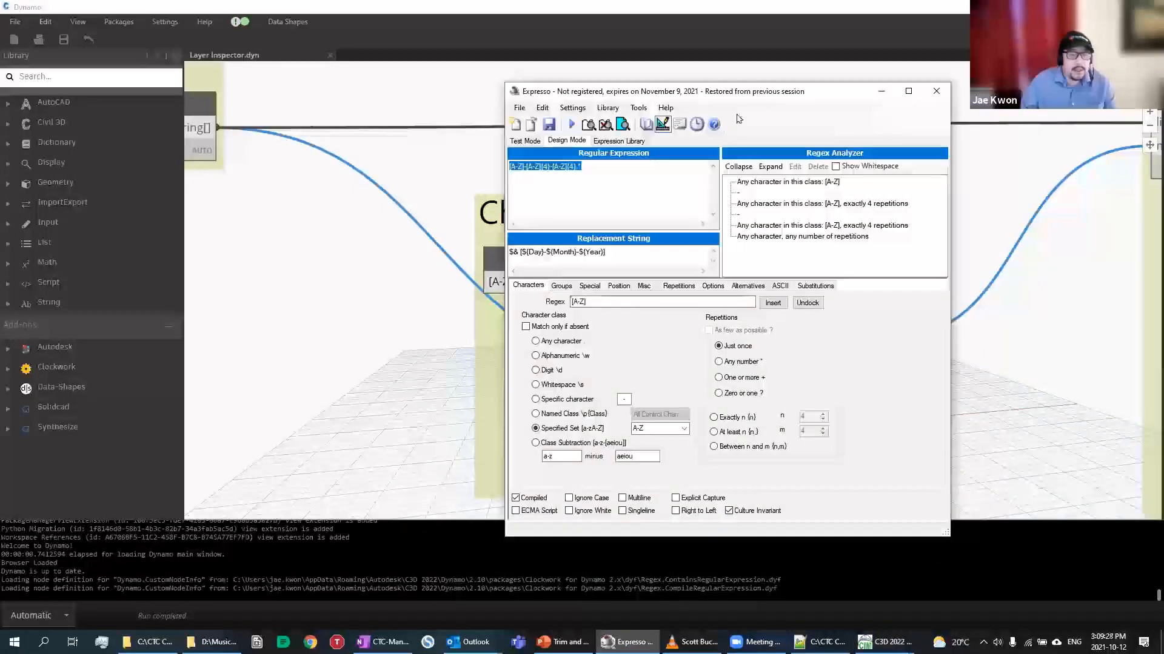
drag(741, 92, 687, 126)
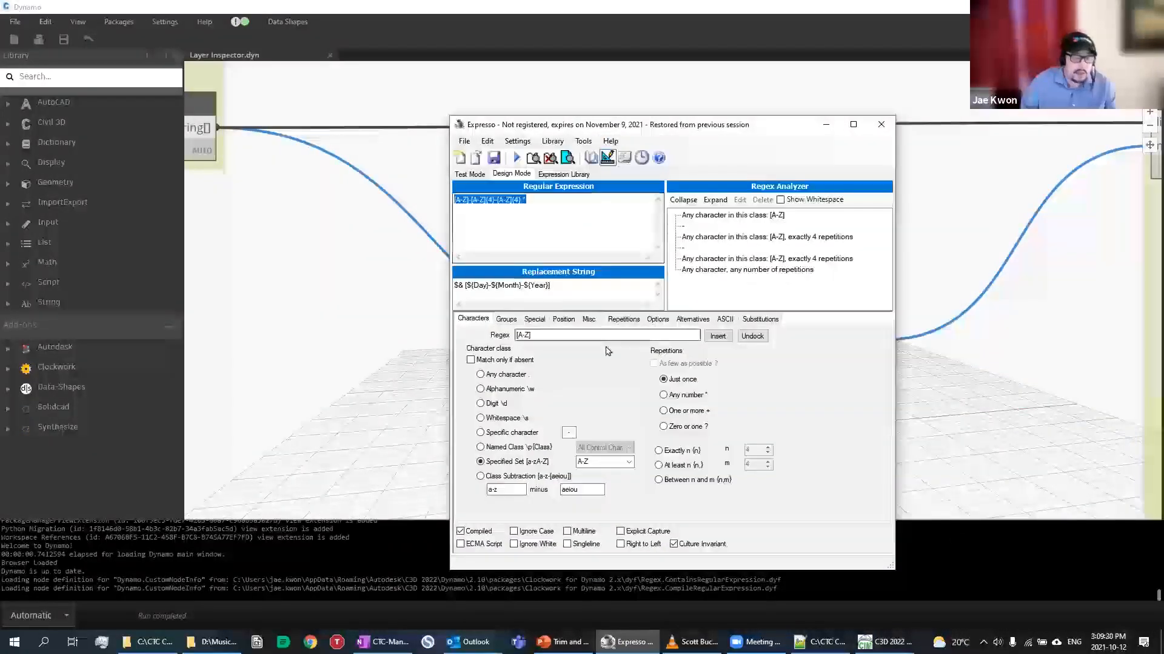
drag(572, 335, 515, 335)
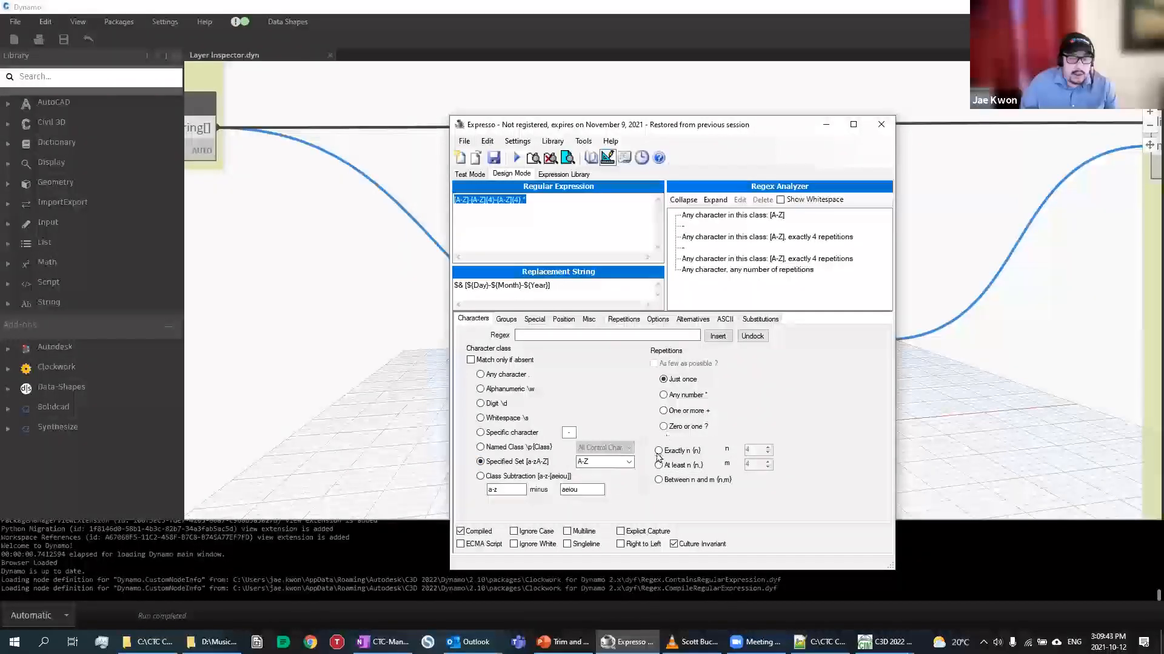
drag(568, 335, 468, 331)
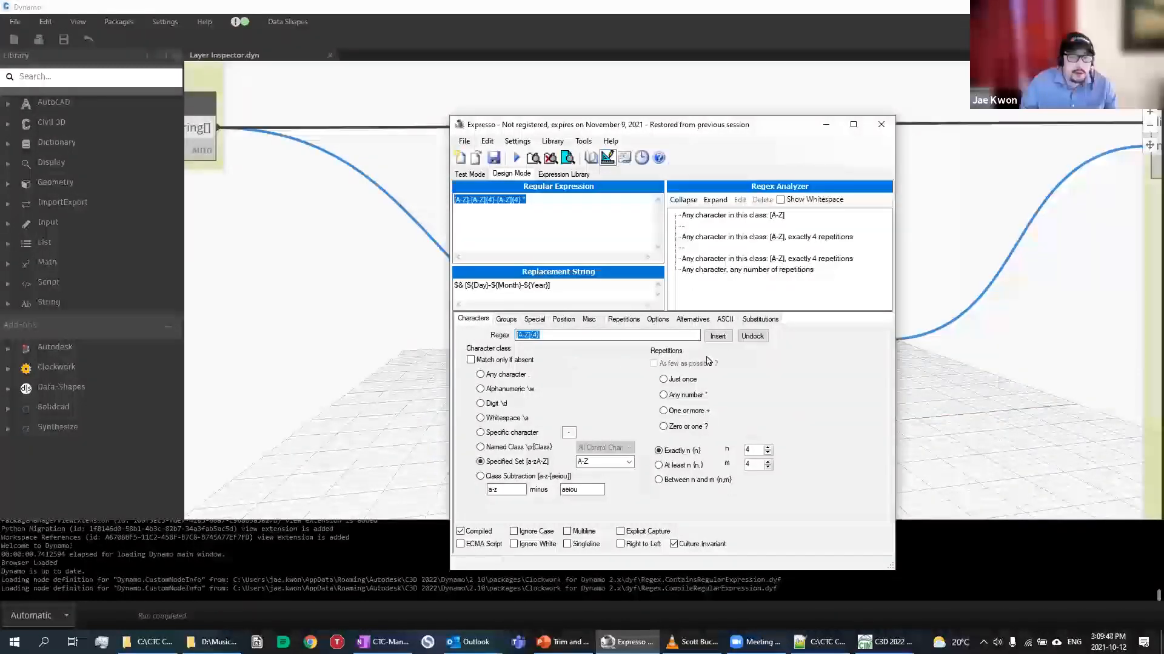
click(717, 336)
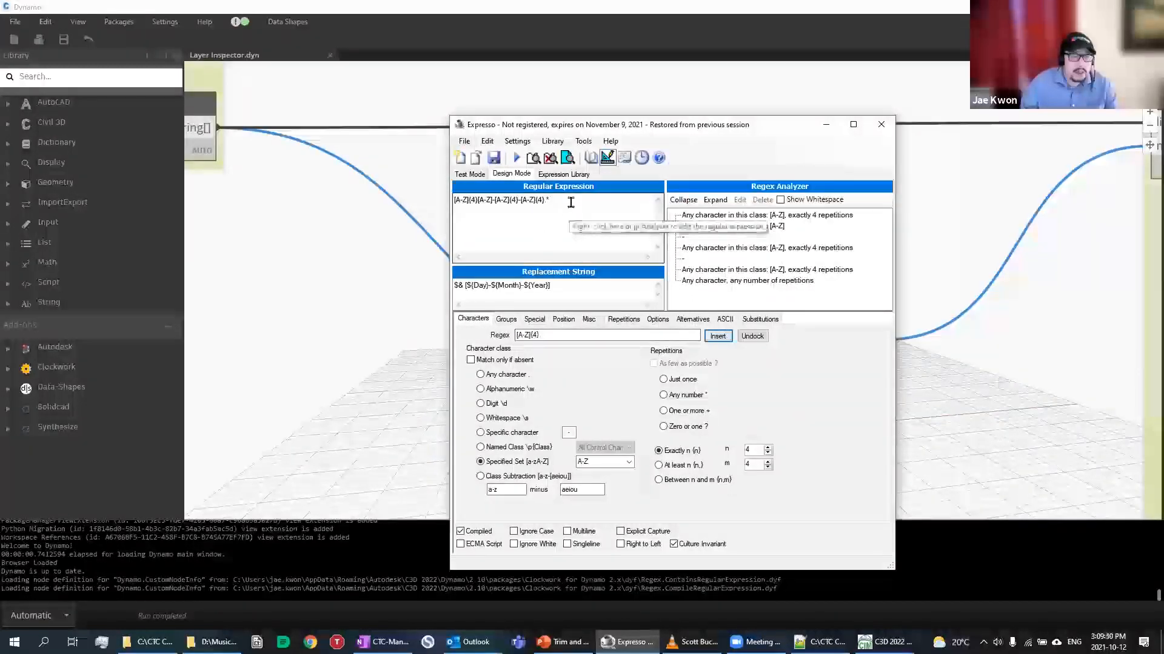
click(881, 124)
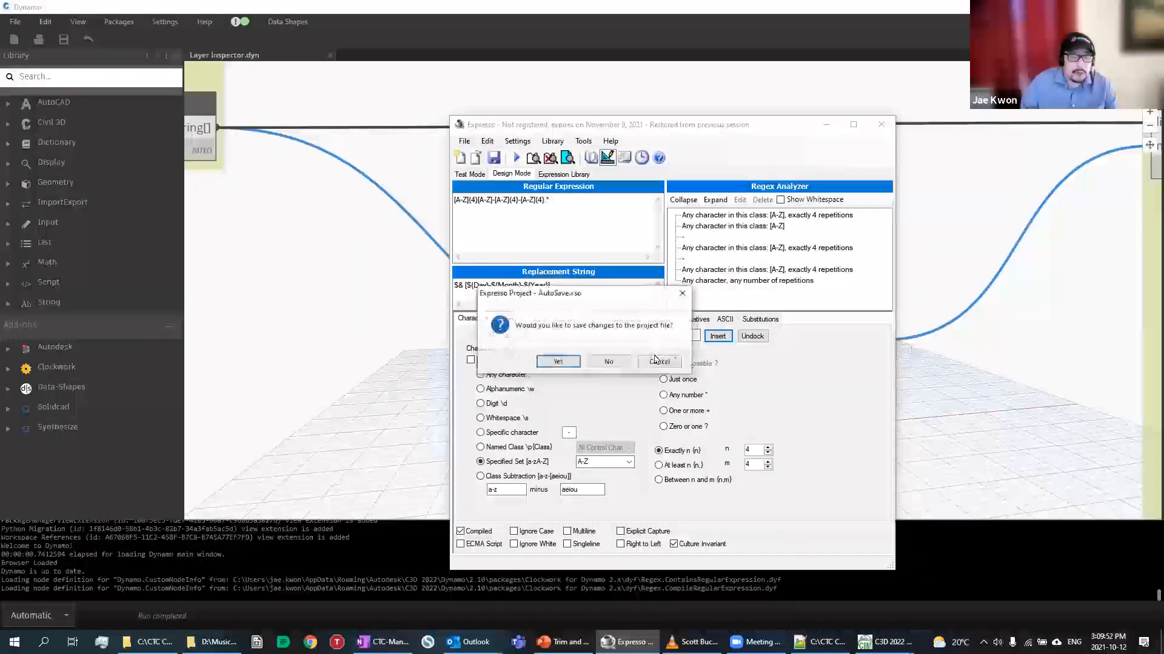
click(610, 362)
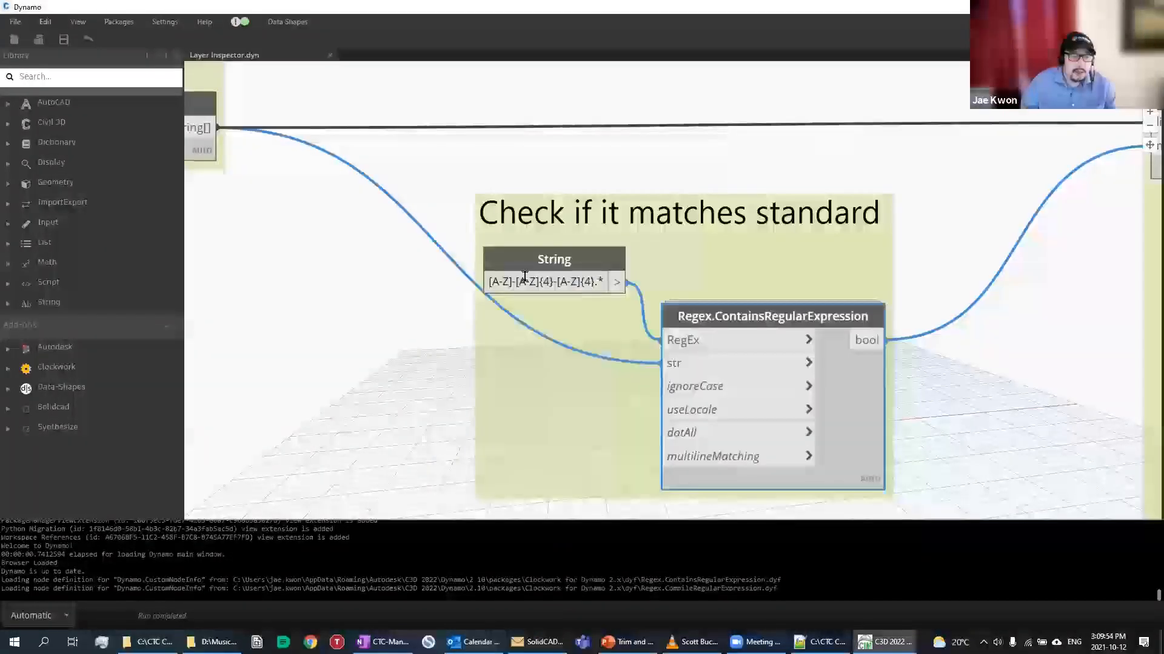
Show the output preview of the Document.Layers node in Dynamo and examine the drawing's layer names
middle_drag(648, 314, 723, 289)
scroll(718, 285, down, 2)
middle_drag(571, 272, 747, 285)
middle_drag(488, 271, 357, 262)
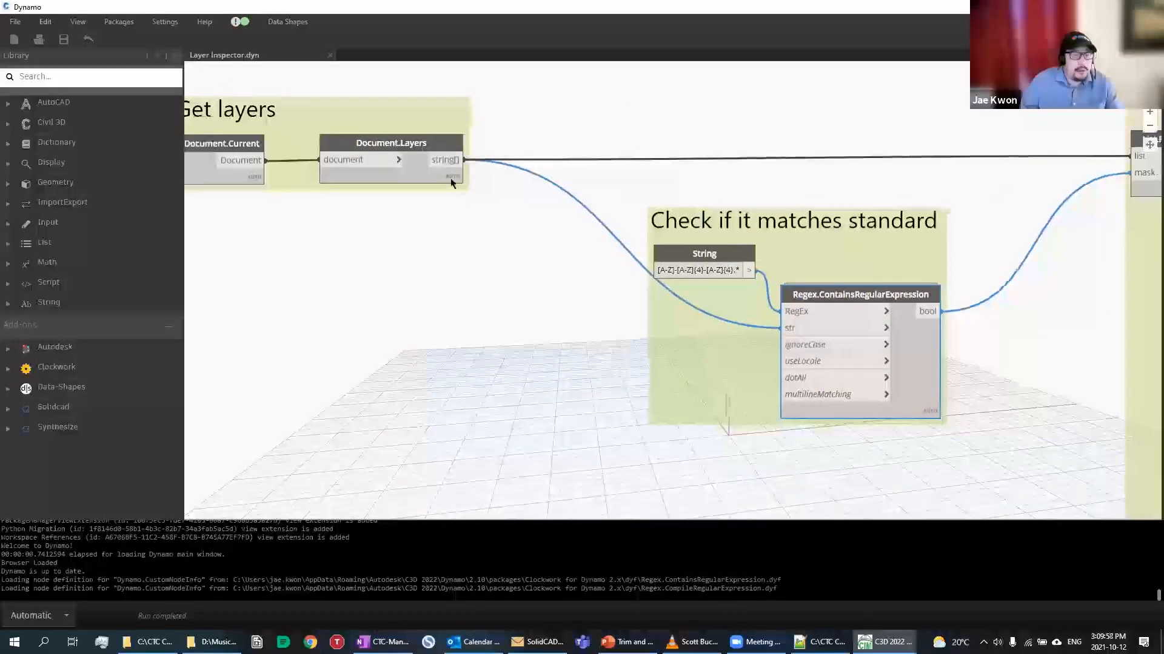
mouse_move(449, 194)
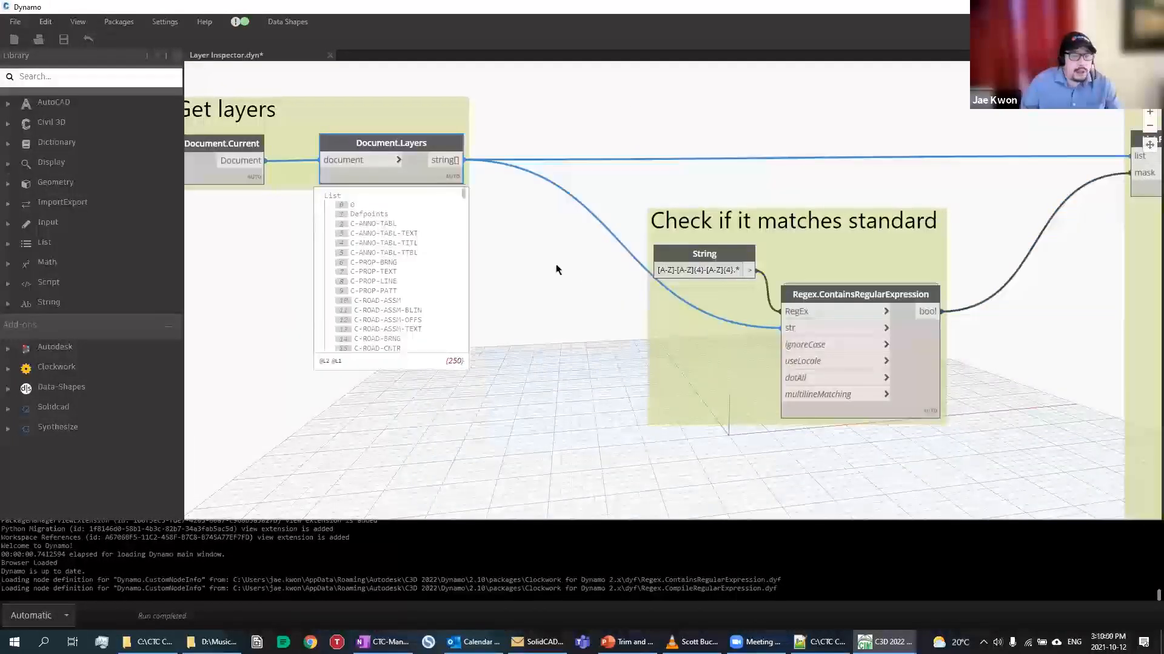
scroll(551, 270, up, 1)
mouse_move(376, 228)
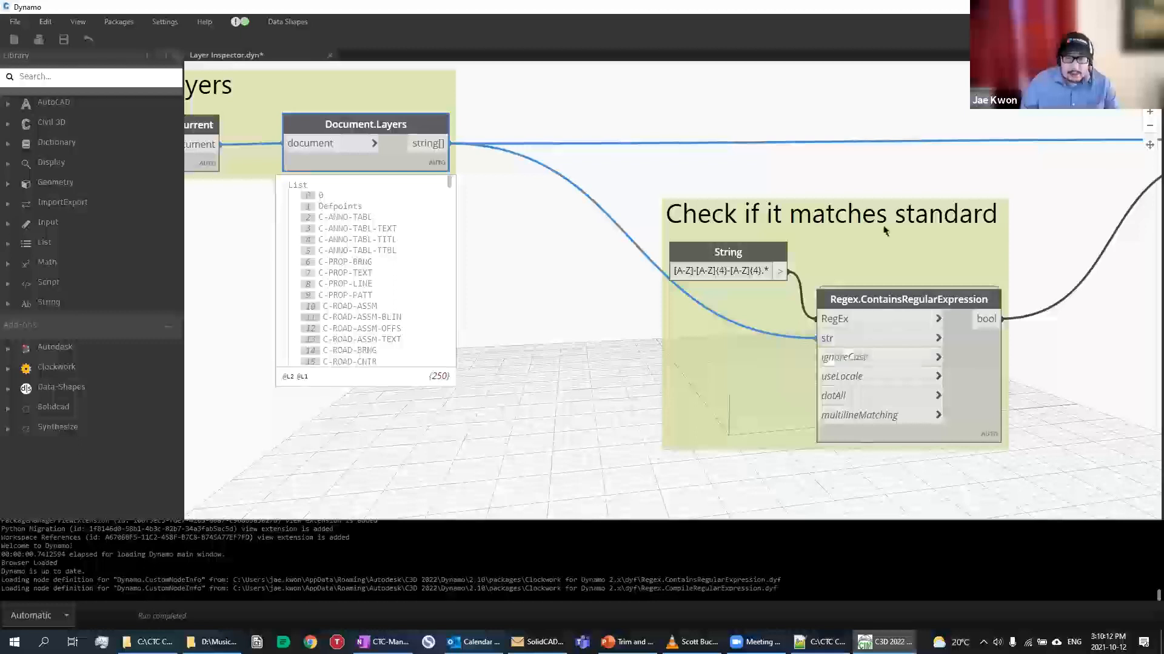
Examine the List.FilterByBoolMask node and the standard layers listed in the Watch node on its in output
scroll(889, 347, down, 1)
middle_drag(725, 382, 619, 388)
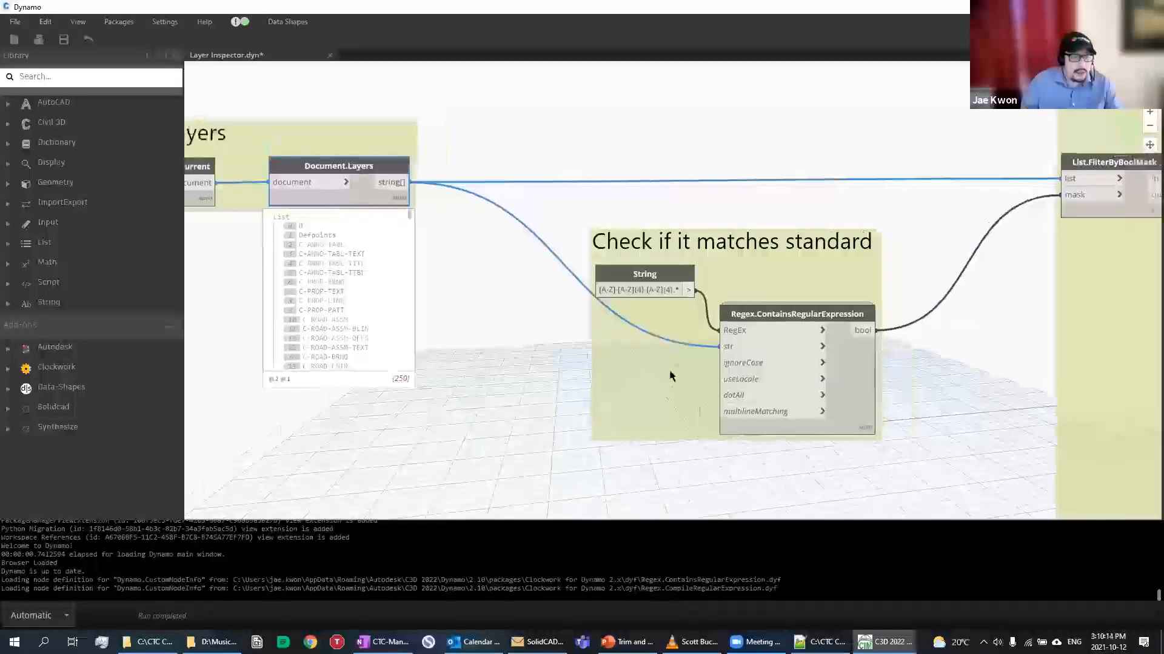
scroll(668, 376, down, 2)
middle_drag(841, 369, 694, 383)
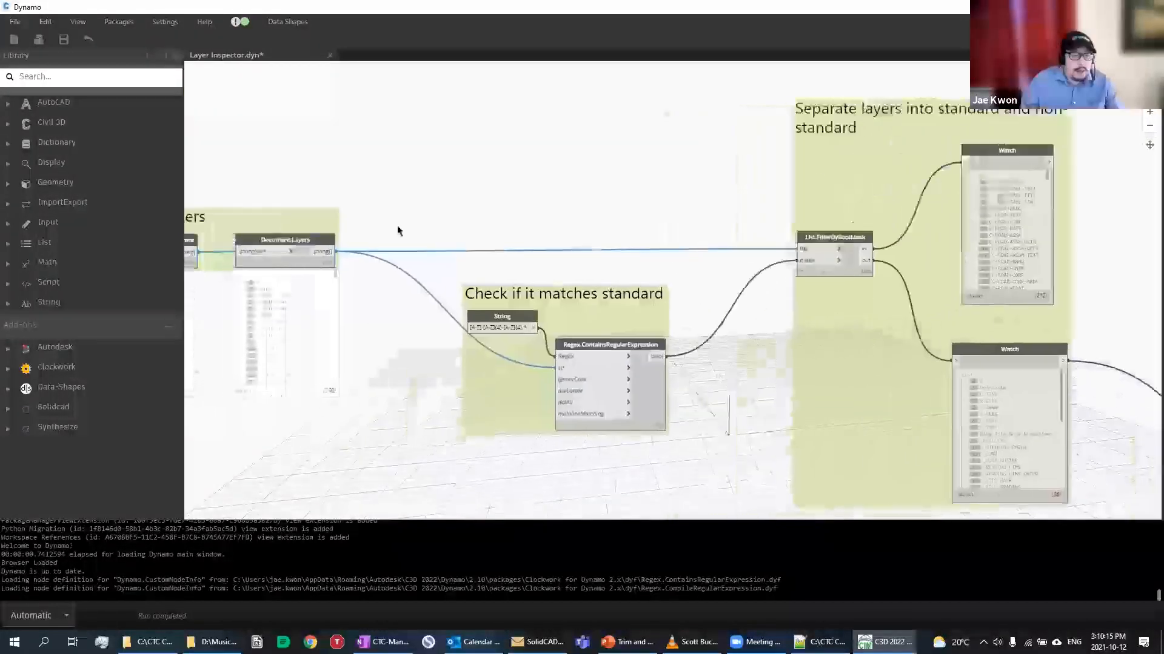
middle_drag(804, 282, 549, 295)
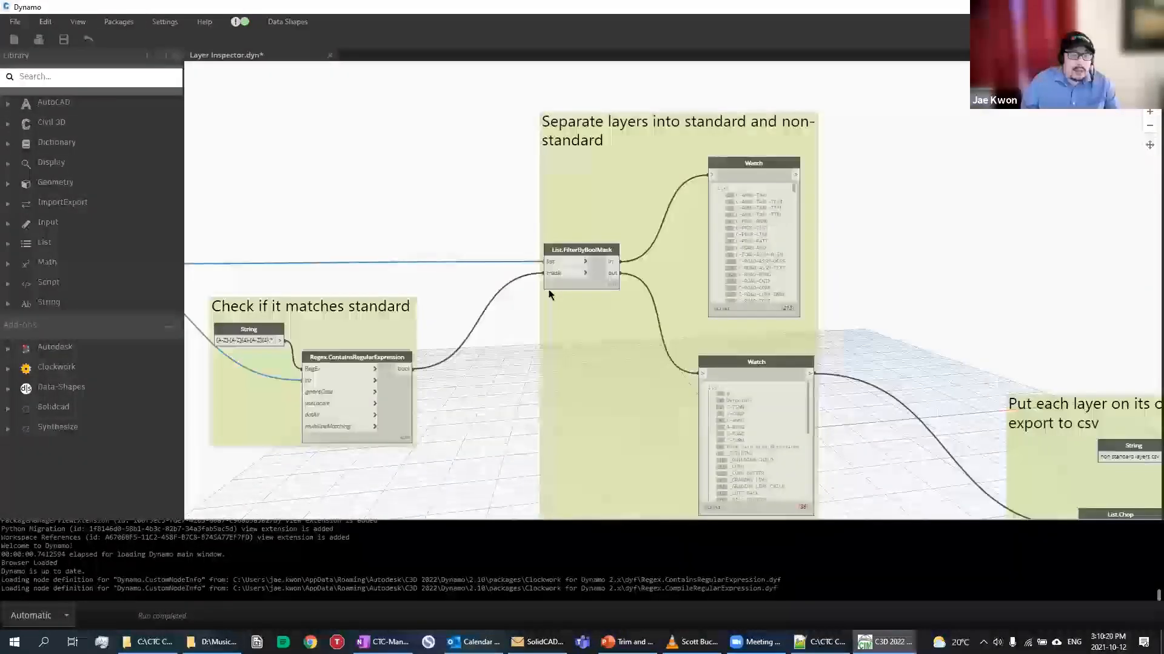
scroll(549, 295, up, 3)
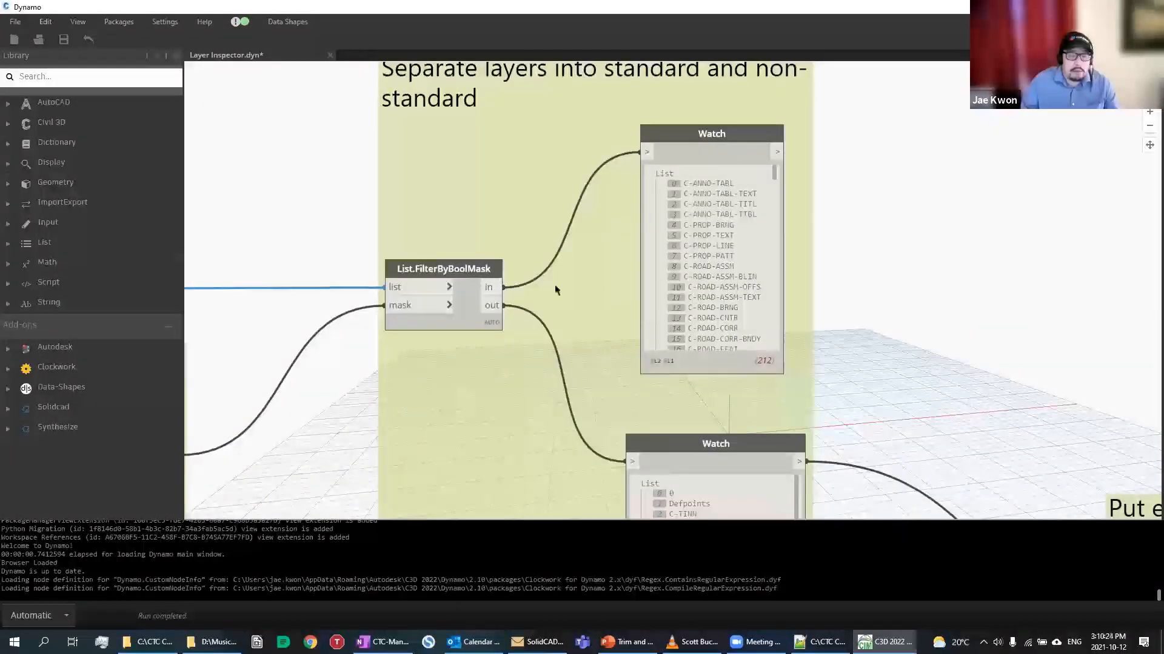
scroll(721, 269, down, 2)
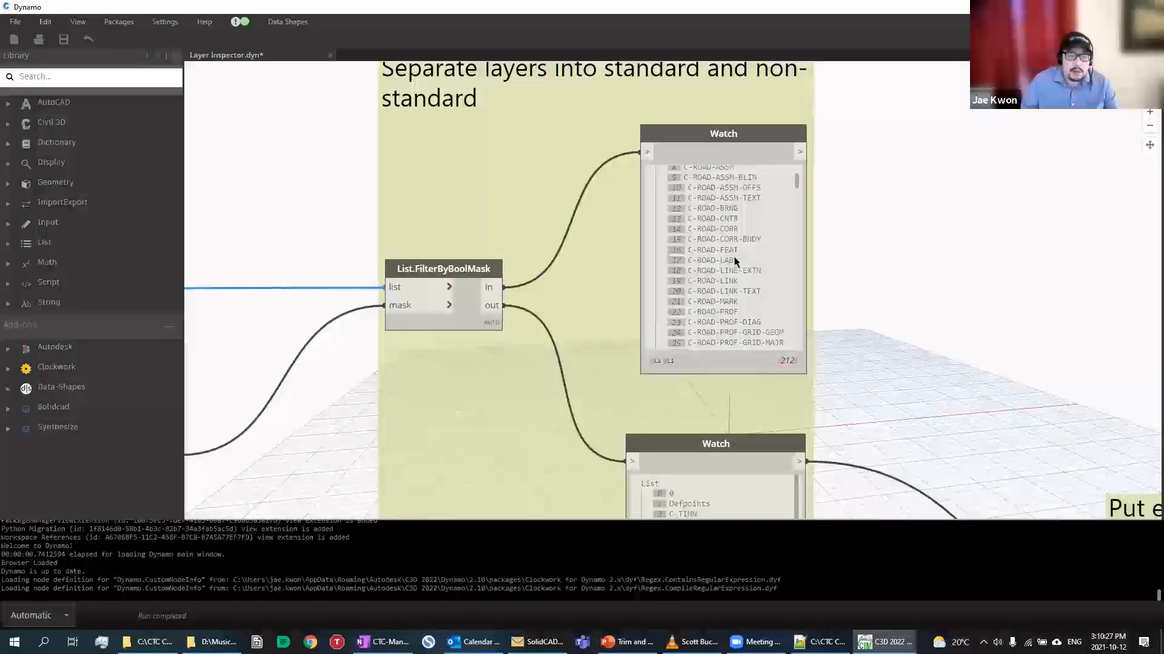
Review the non-standard layer names in the Watch node on the filter's out output
middle_drag(851, 344, 804, 151)
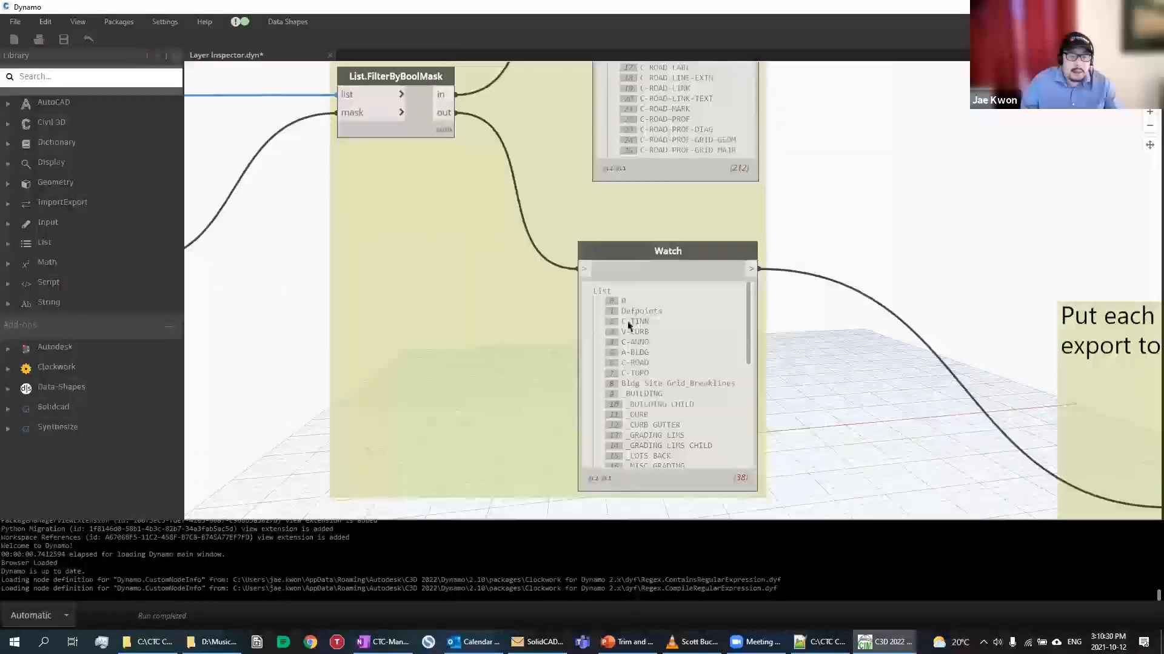
scroll(660, 397, down, 3)
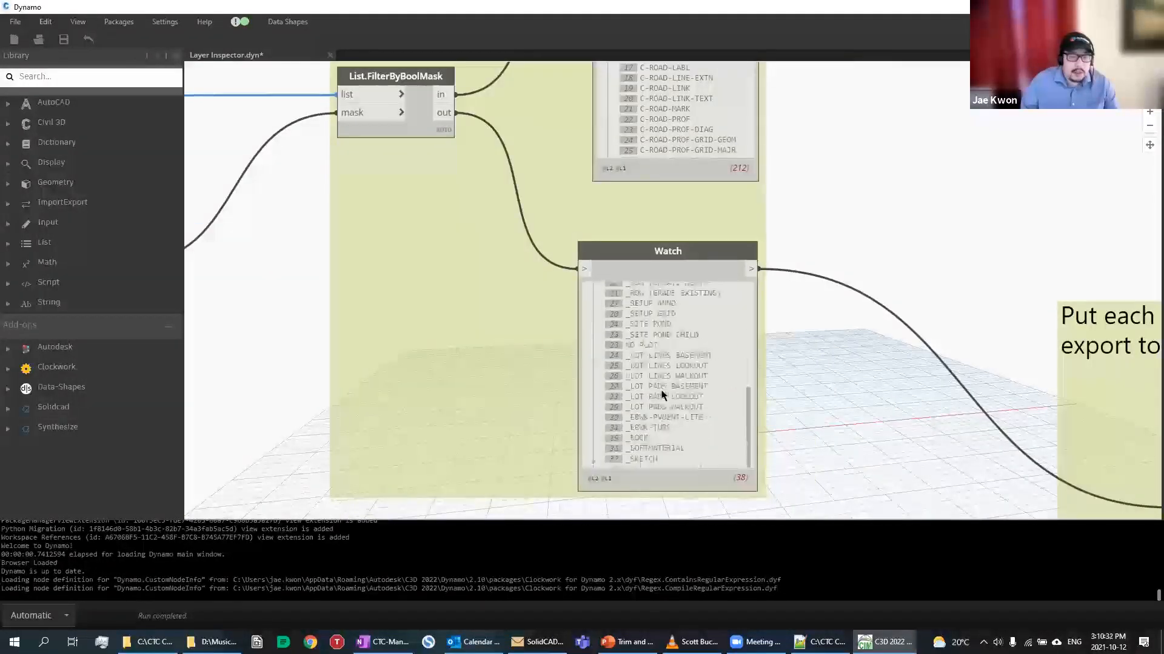
scroll(673, 401, up, 3)
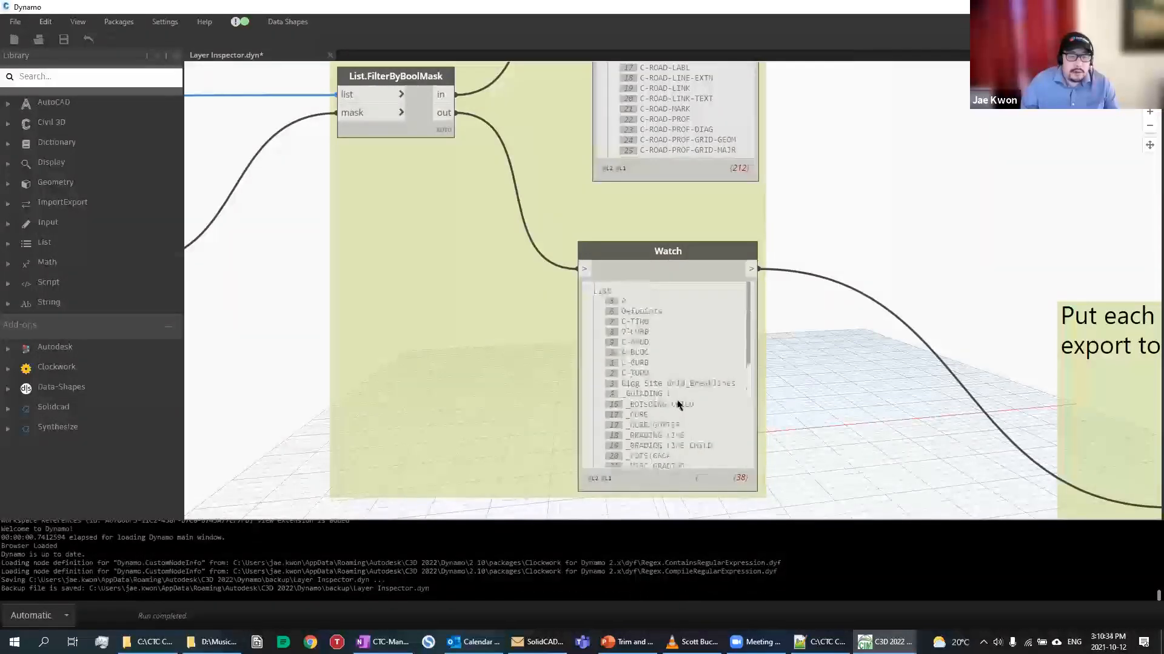
scroll(653, 418, down, 2)
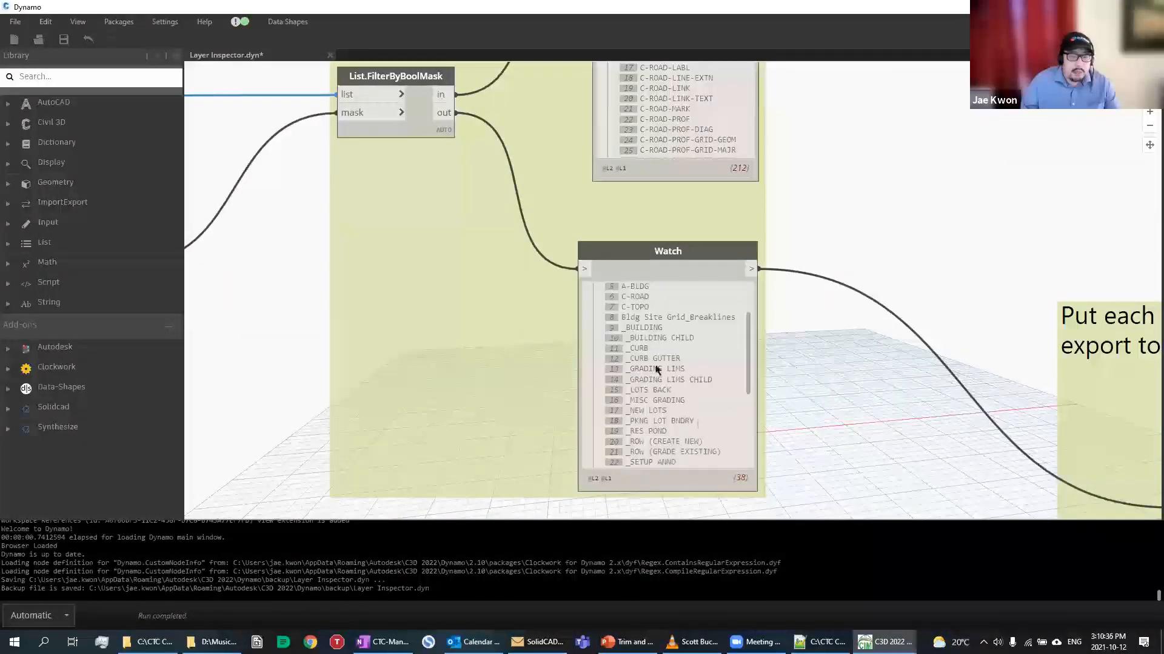
scroll(656, 368, up, 2)
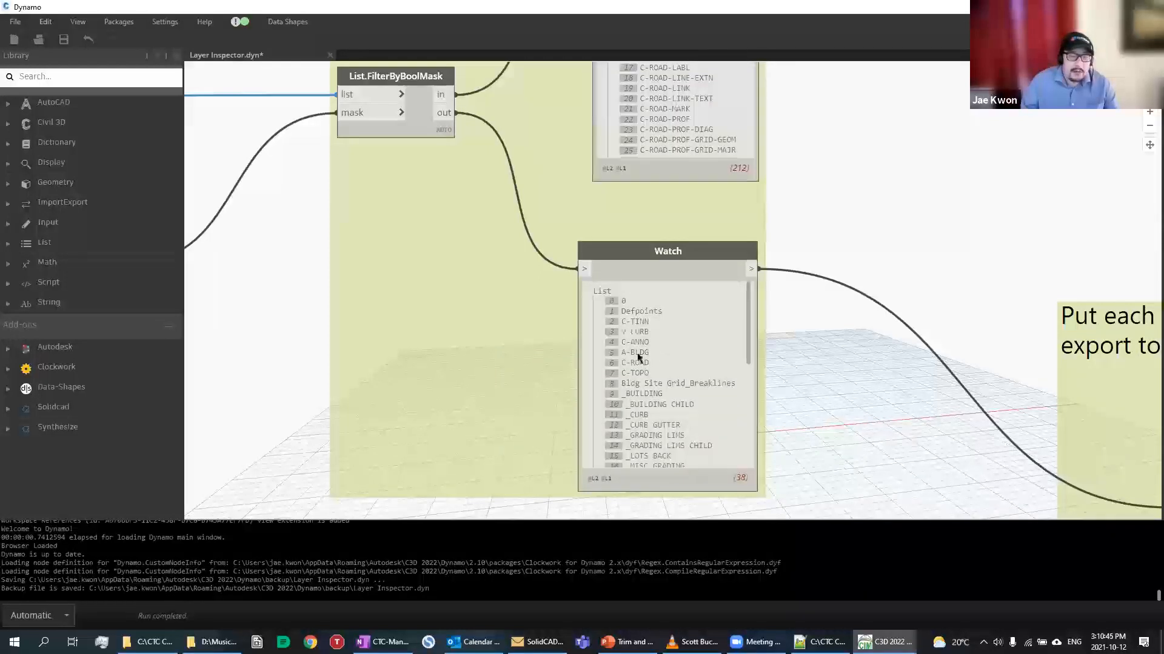
scroll(646, 363, down, 7)
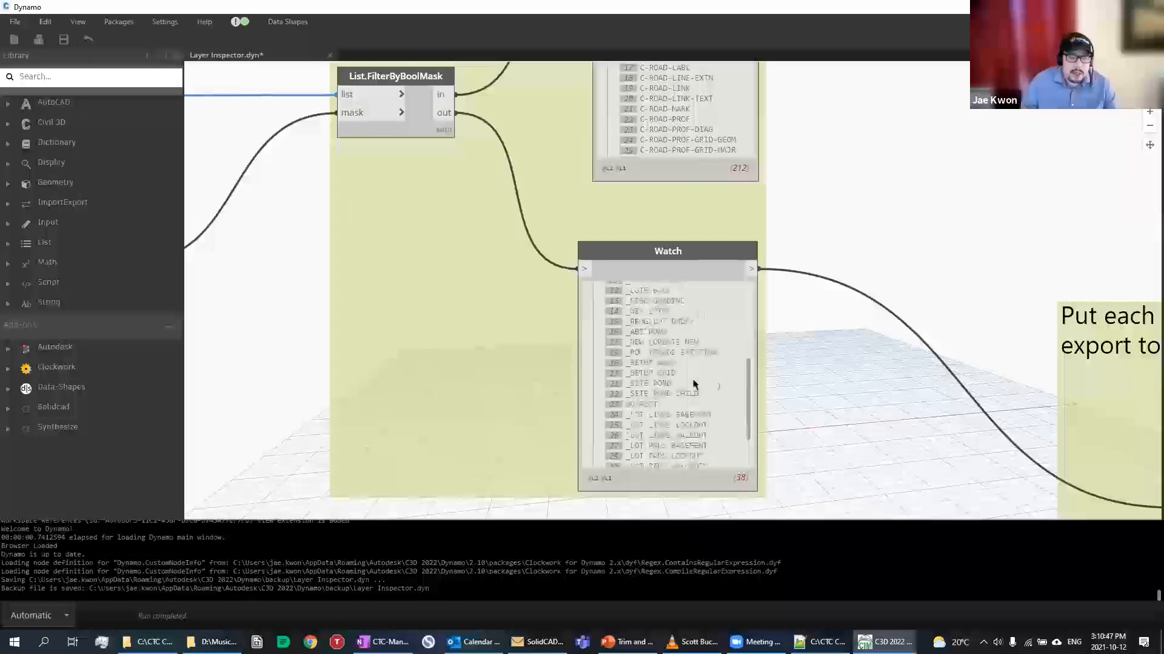
Examine the Put each layer on its own row and export to csv group with its List.Chop and Data.ExportCSV nodes
scroll(688, 377, down, 1)
middle_drag(729, 406, 558, 432)
middle_drag(749, 317, 576, 310)
scroll(575, 310, down, 3)
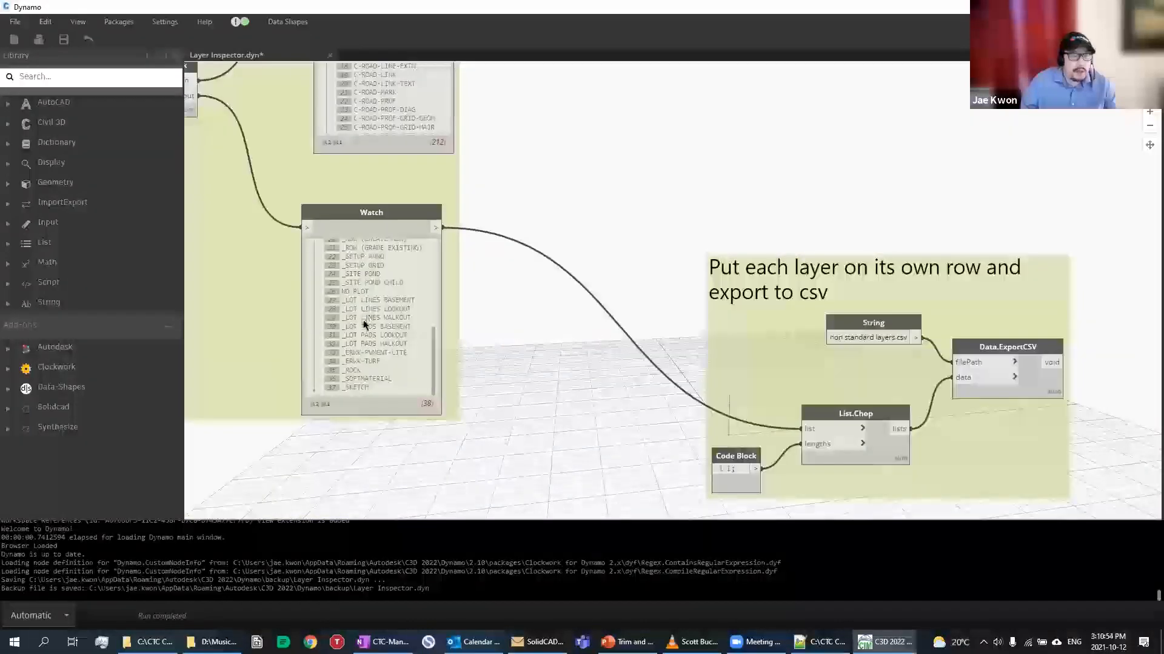
scroll(658, 382, up, 1)
middle_drag(657, 382, 533, 320)
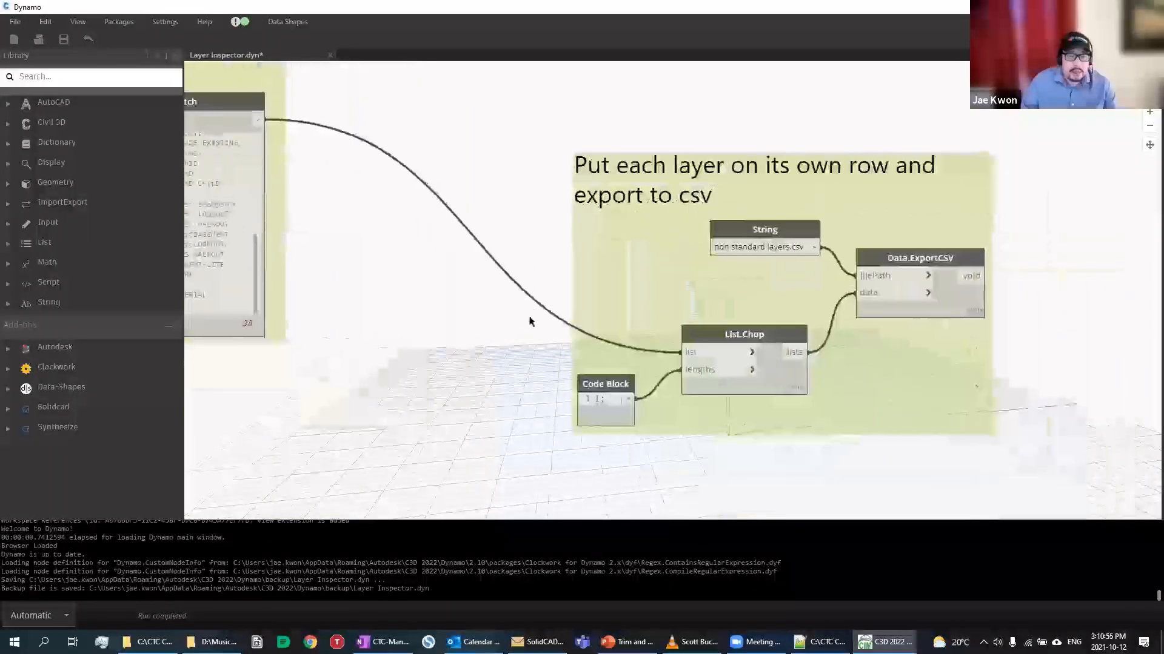
middle_drag(924, 293, 863, 314)
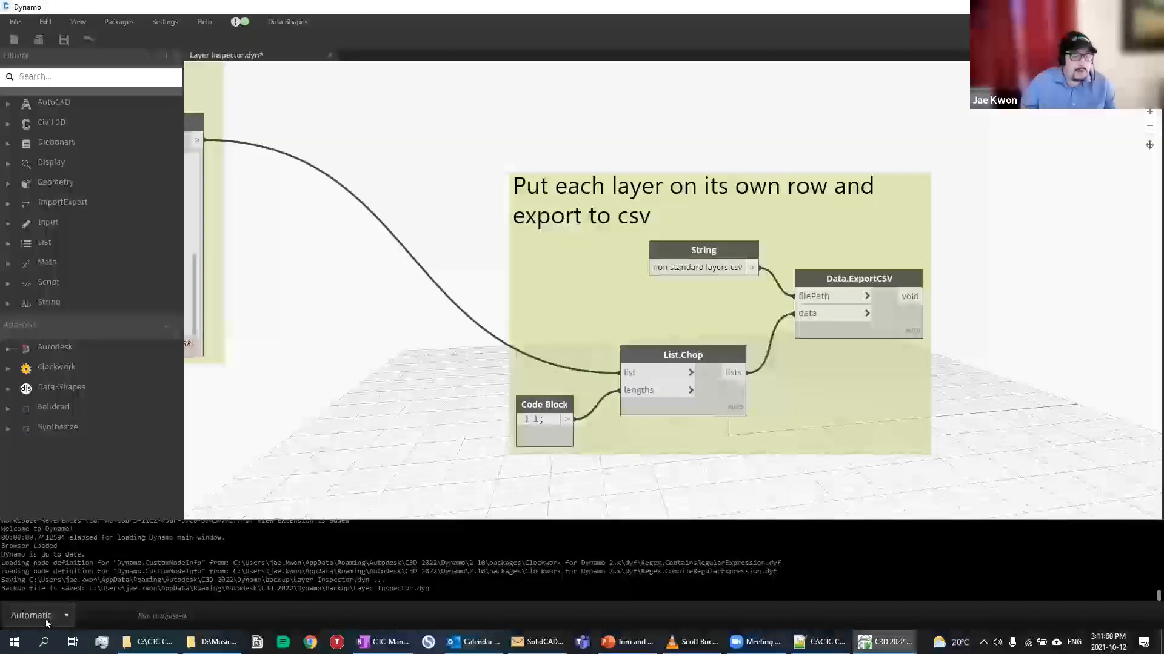
Open non standard layers.csv from the CTC CET Demos Custom folder in Notepad++ and decline reloading it
click(212, 641)
click(212, 642)
click(149, 642)
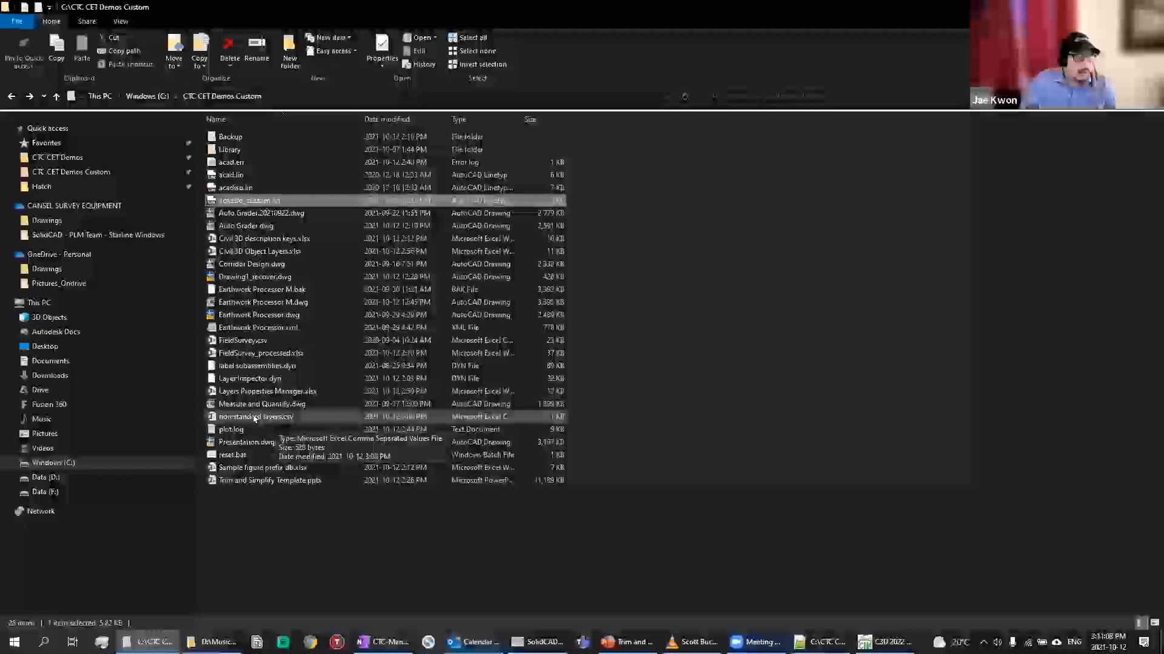
right_click(262, 418)
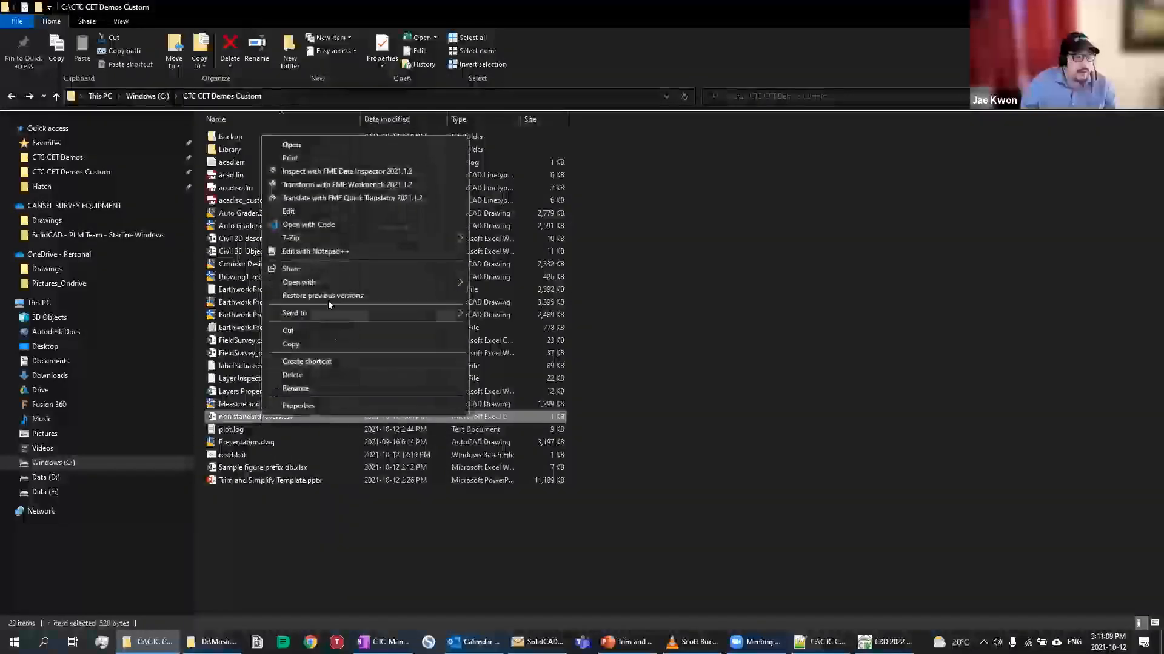
click(315, 251)
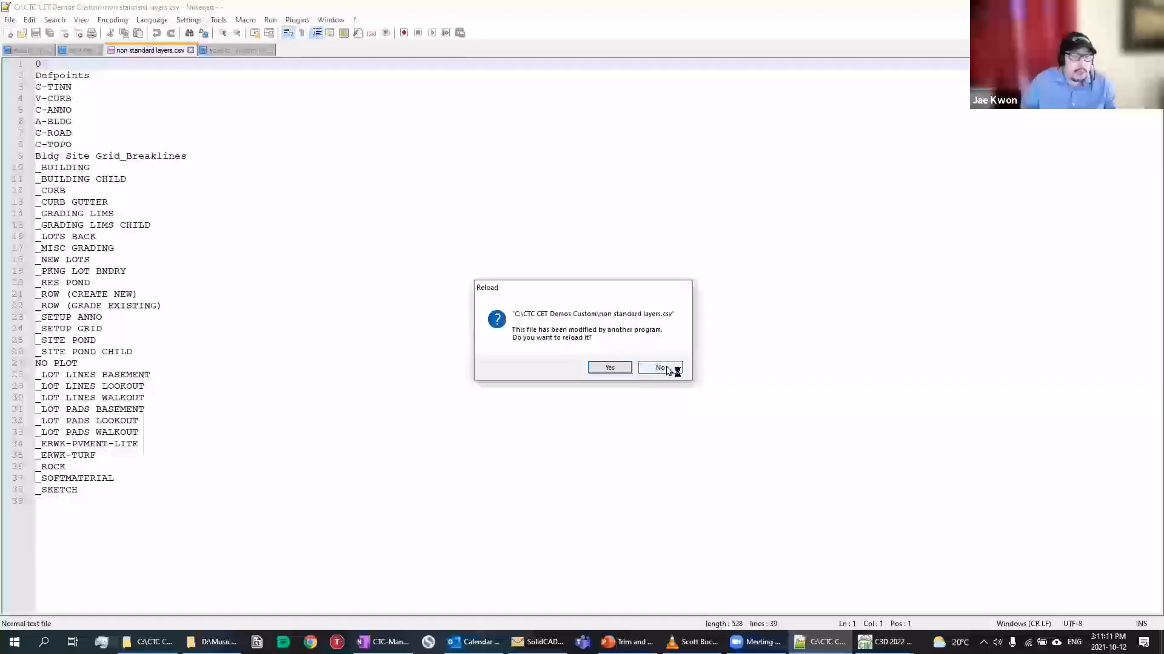
click(670, 367)
Restore the Notepad++ window to a narrower, taller size beside the file list and review the exported layer names
click(1122, 6)
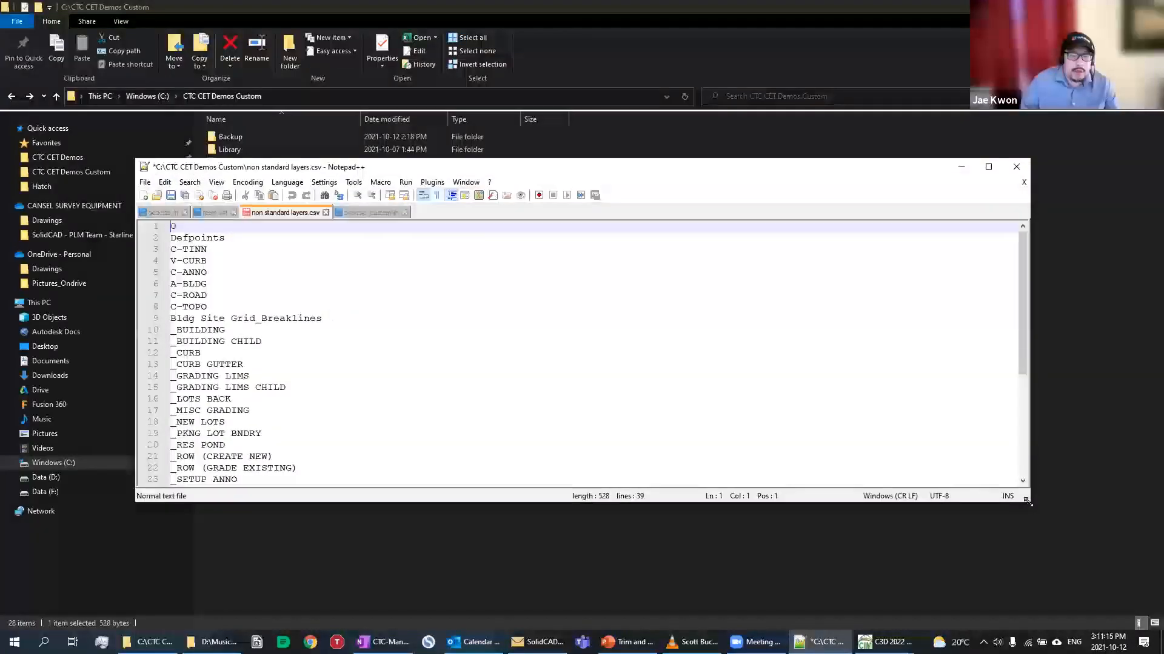
drag(1028, 503, 489, 586)
scroll(371, 418, down, 4)
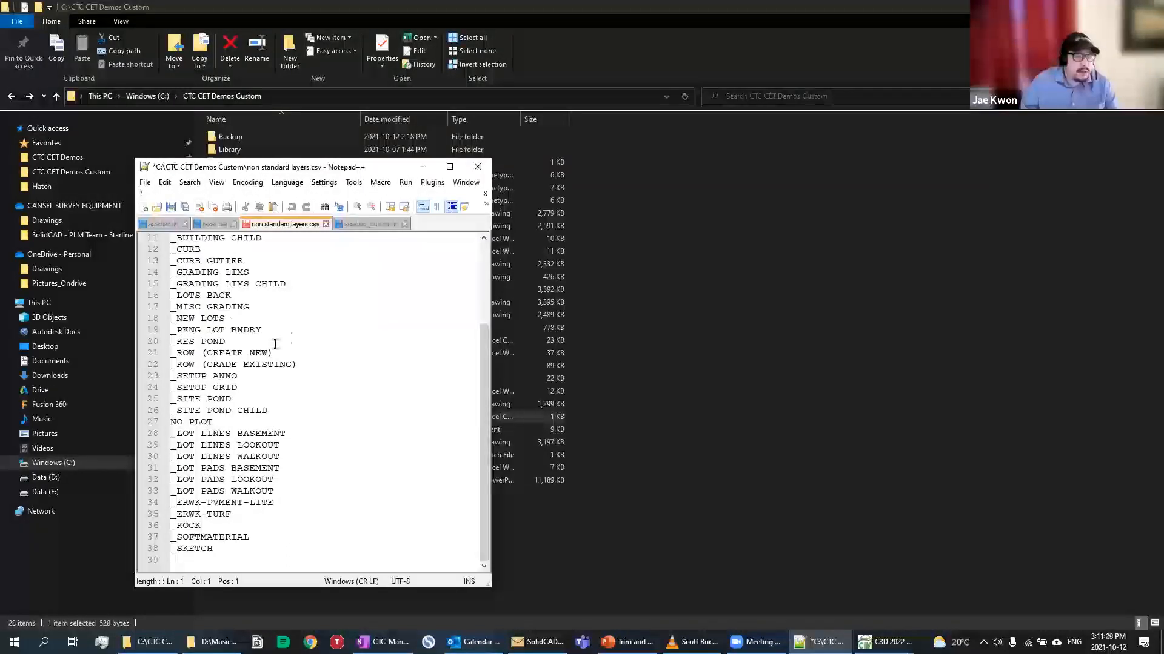
scroll(278, 336, up, 4)
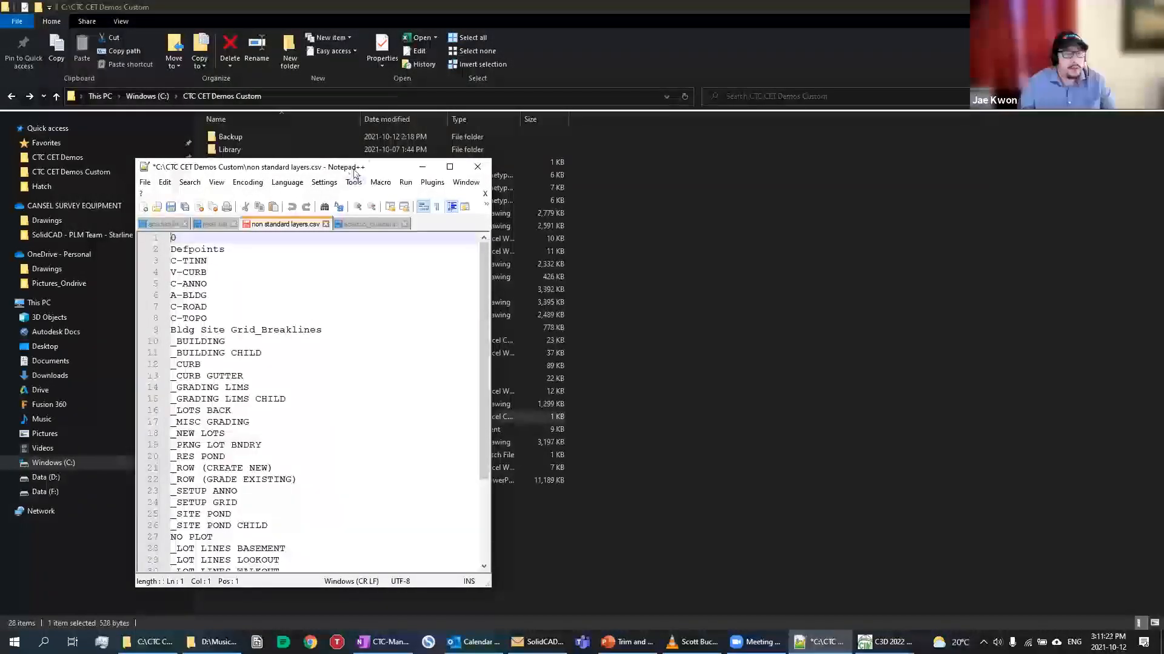
drag(372, 170, 622, 132)
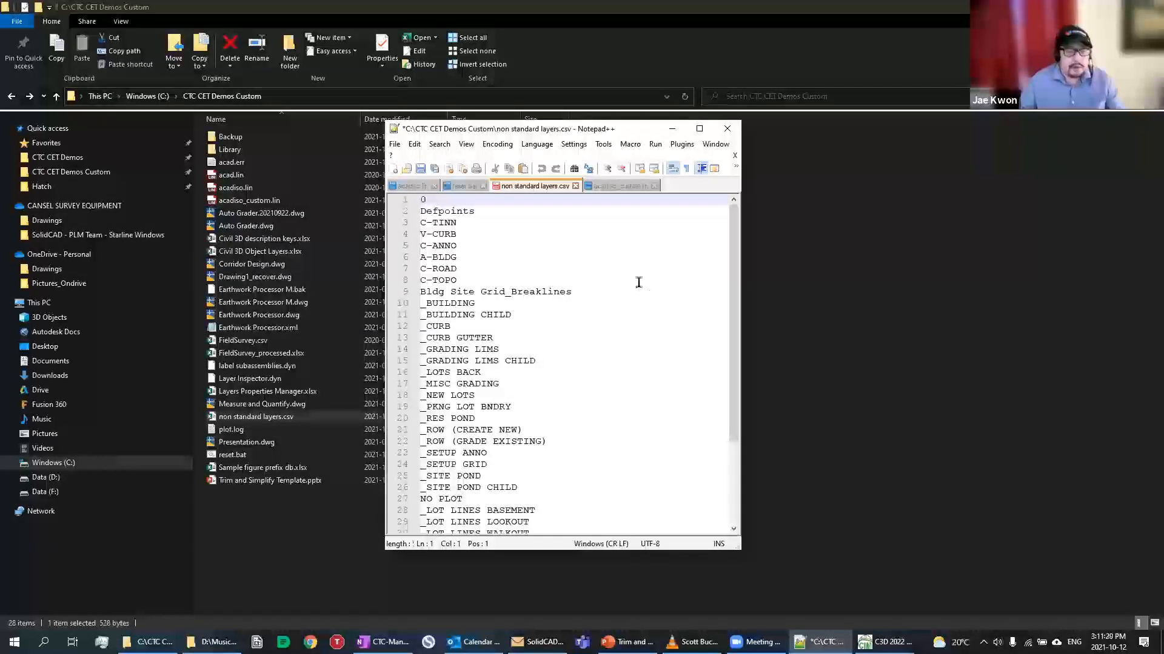
Close Notepad++ without saving non standard layers.csv and return to the Earthwork Processor M drawing in Civil 3D
click(728, 128)
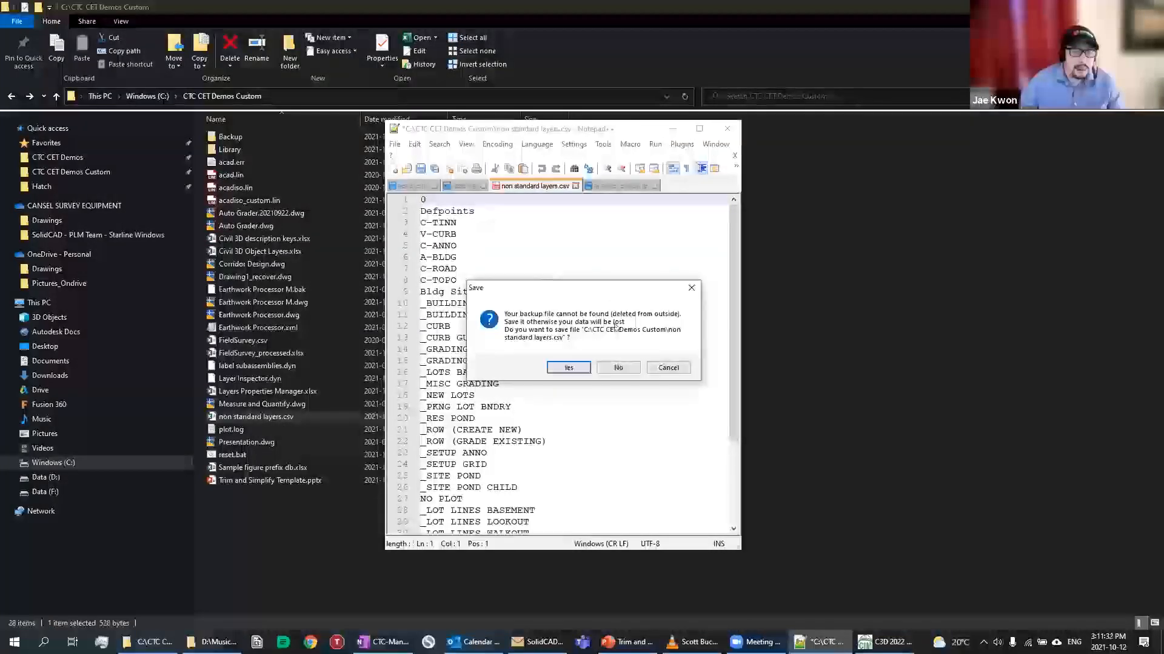
click(618, 368)
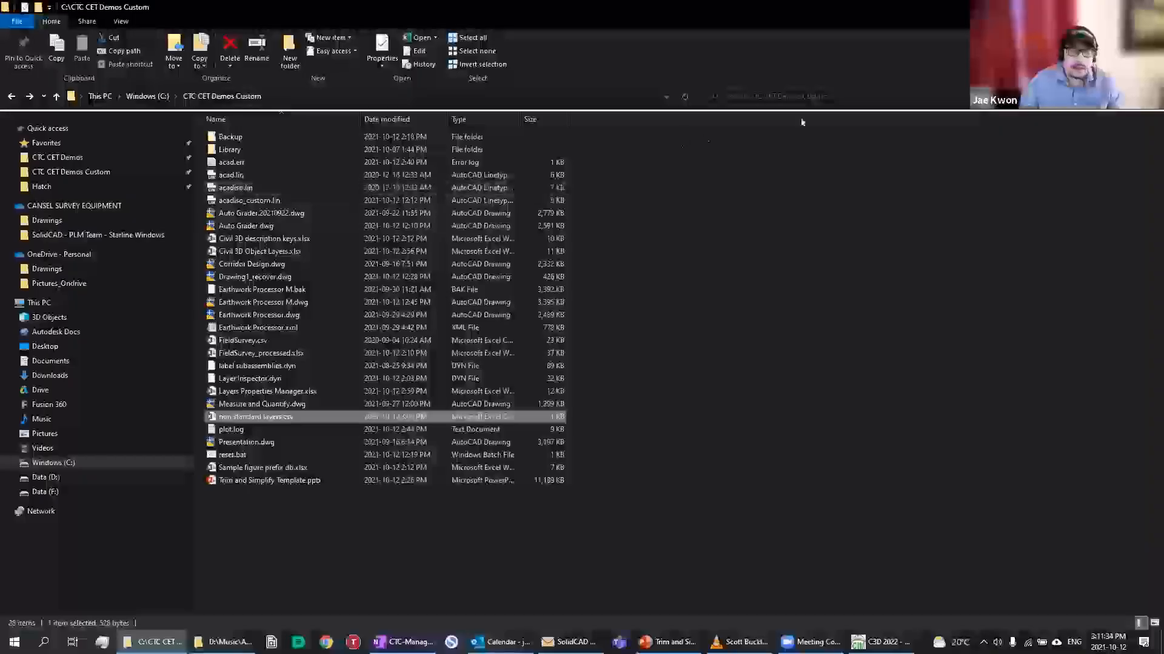
click(1094, 6)
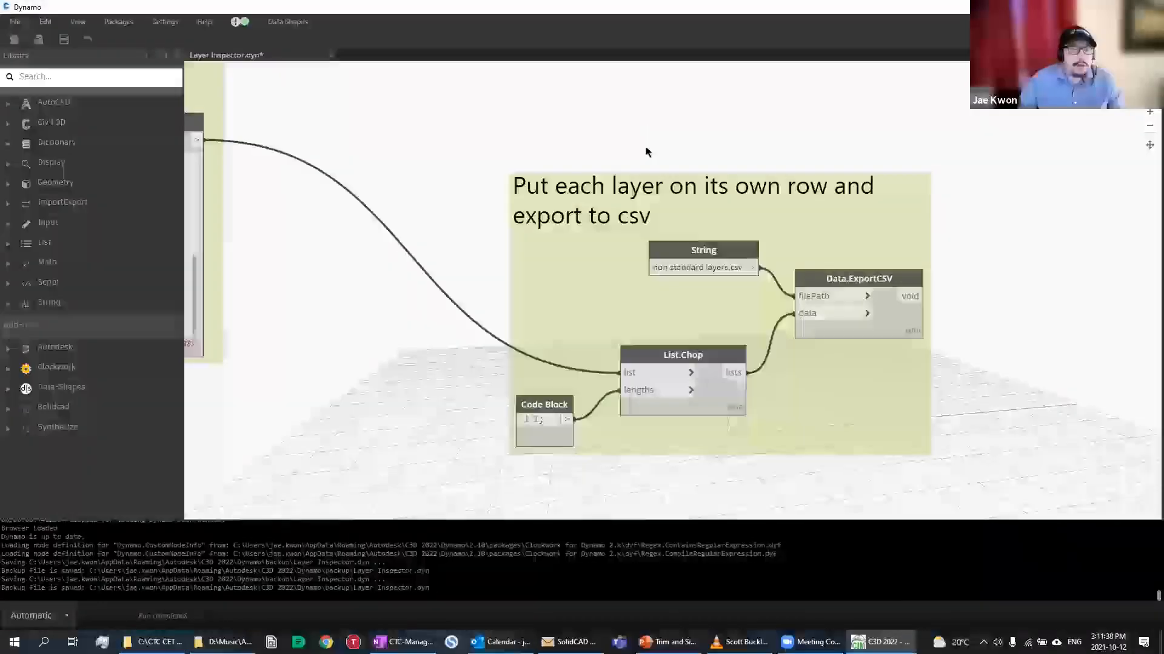
scroll(647, 142, down, 2)
click(1093, 6)
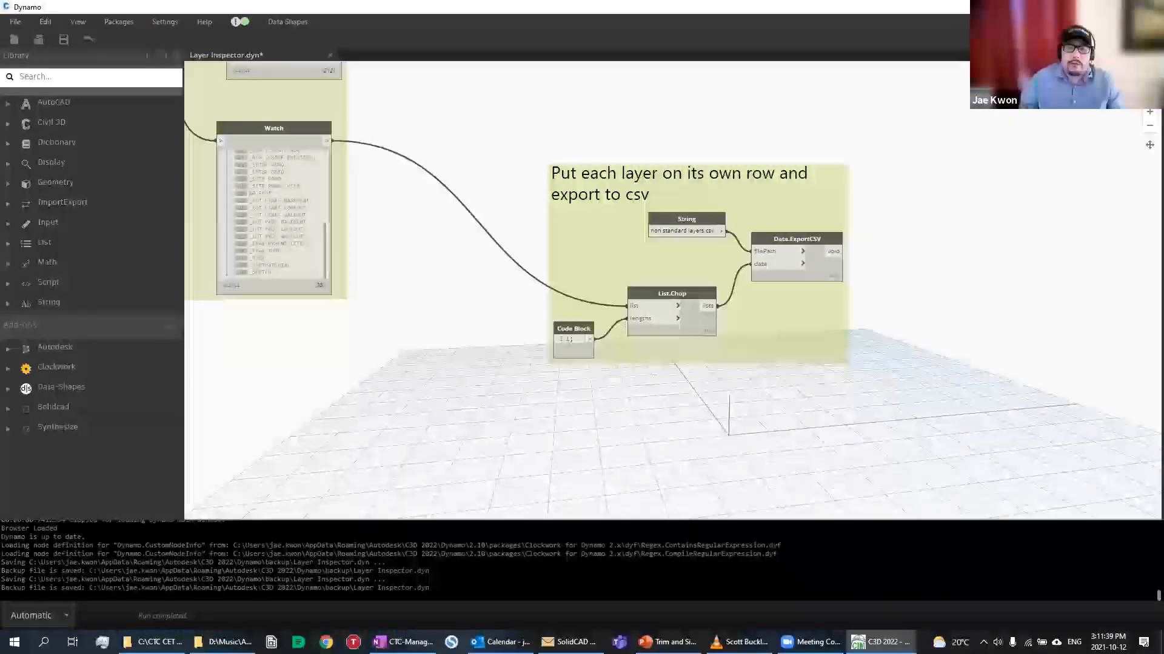
mouse_move(646, 178)
middle_down()
mouse_move(760, 216)
mouse_move(776, 190)
mouse_move(738, 148)
middle_up()
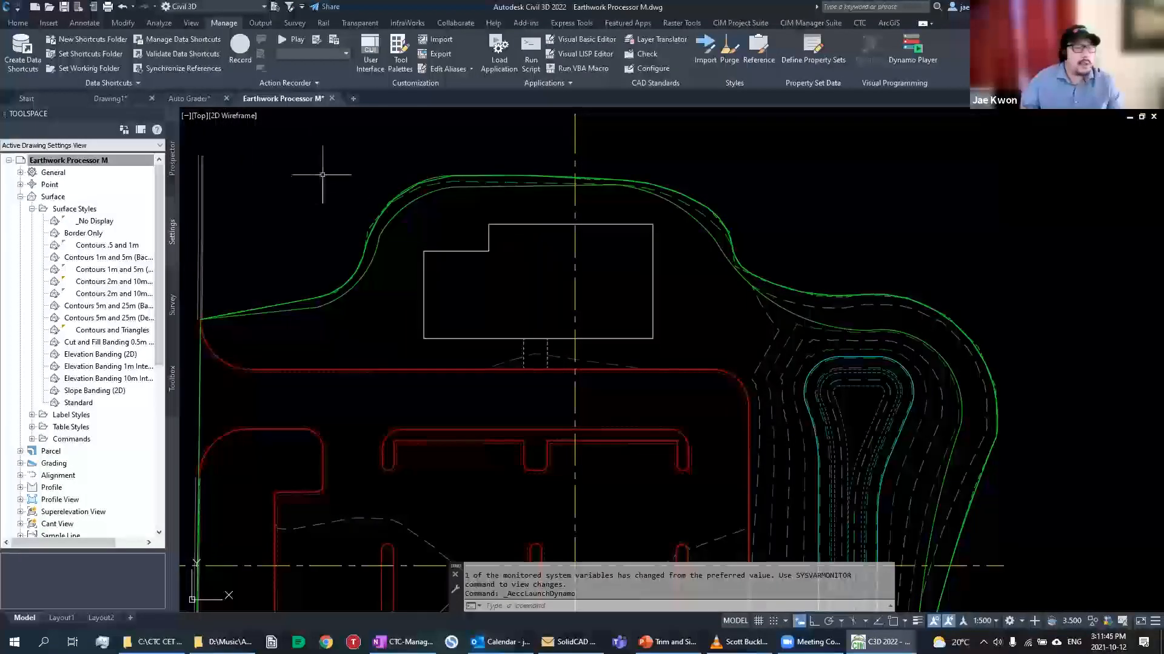
Export the Civil 3D description key set over the existing Civil 3D description keys.xlsx and open the workbook
click(810, 23)
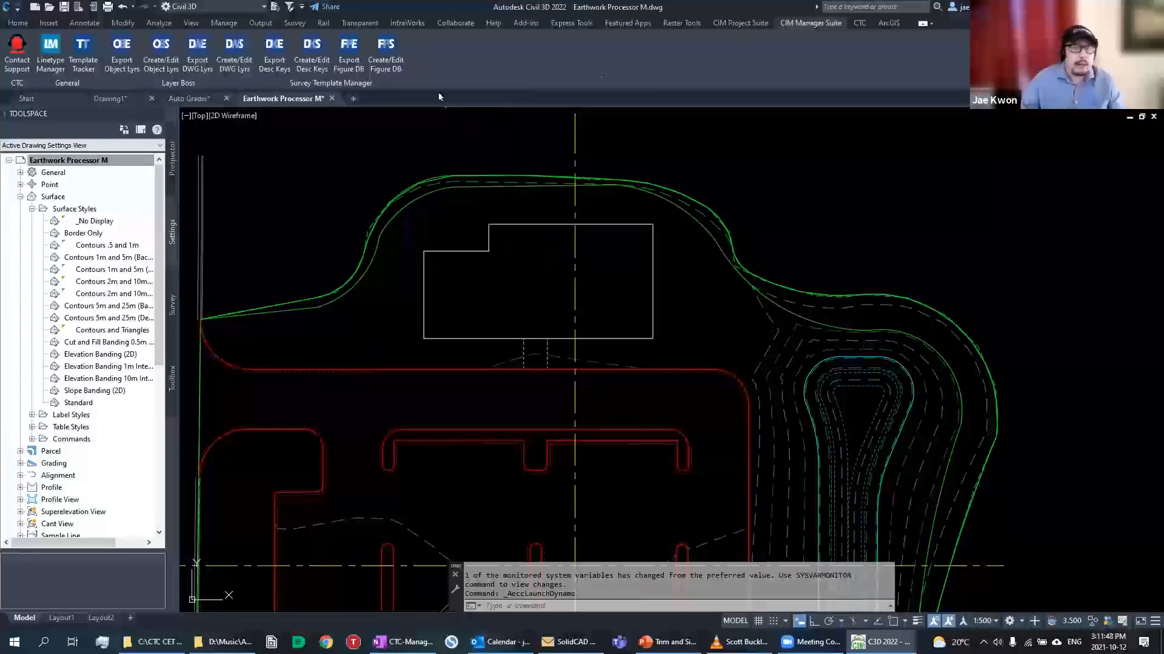
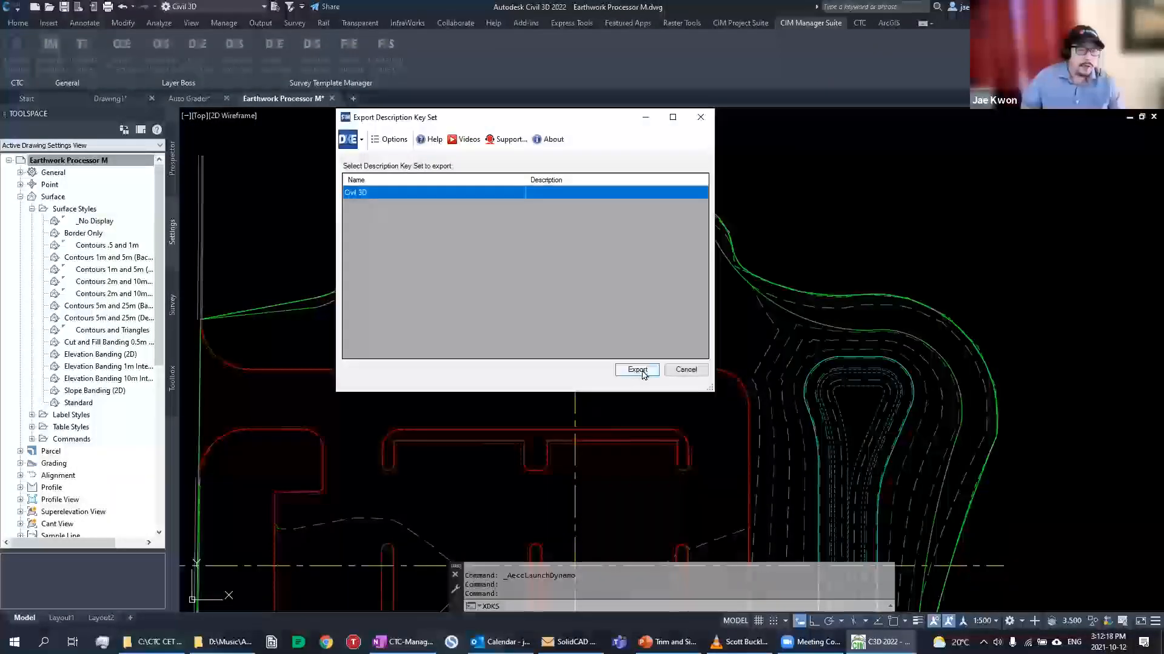
click(638, 370)
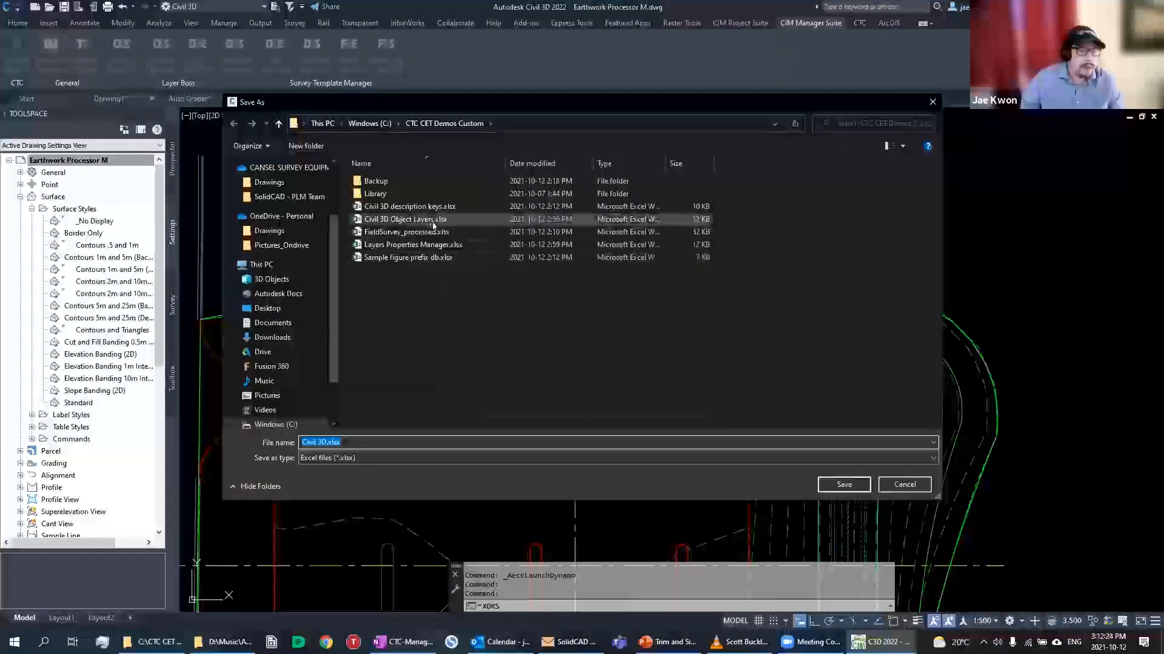
click(424, 206)
click(844, 484)
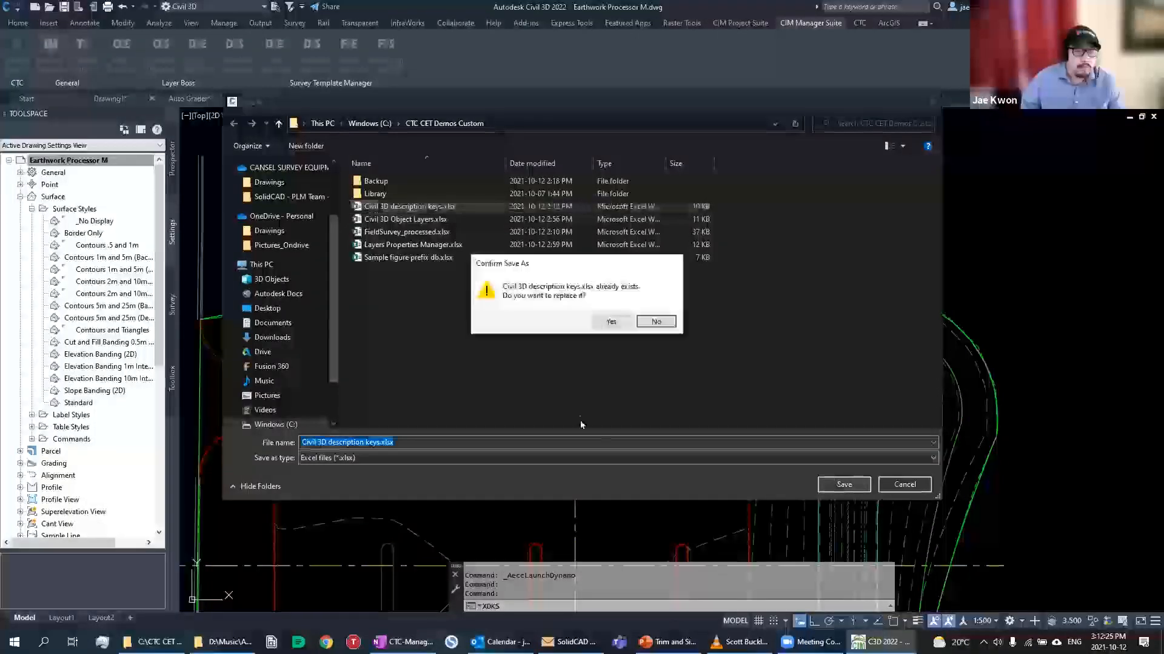
key(Return)
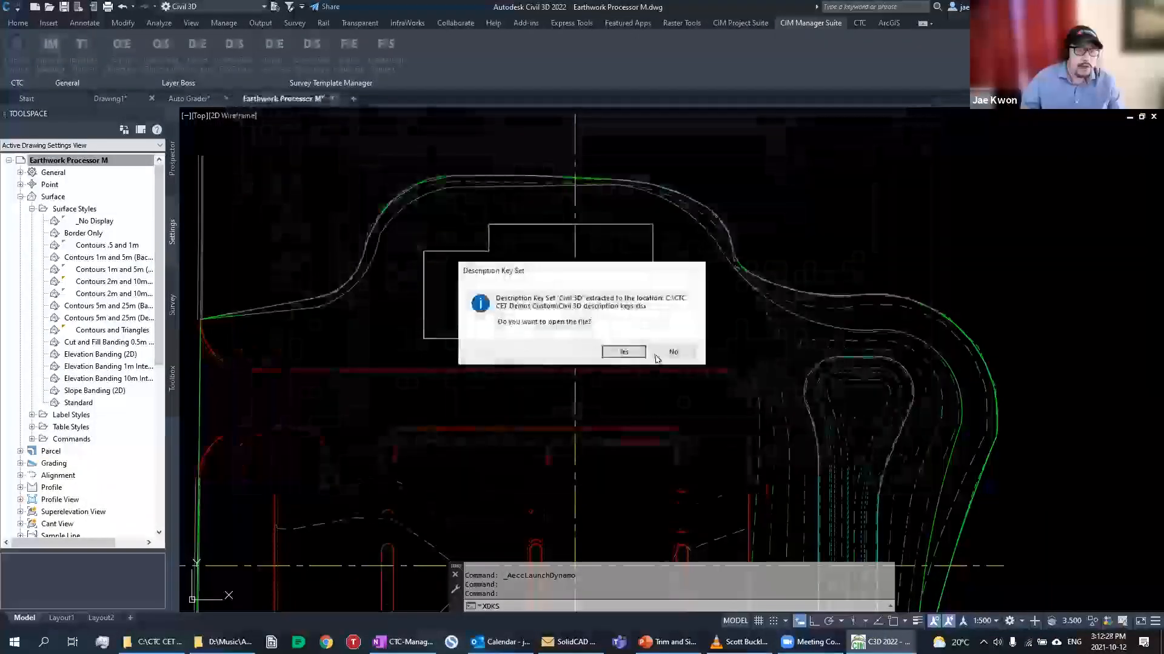
key(Return)
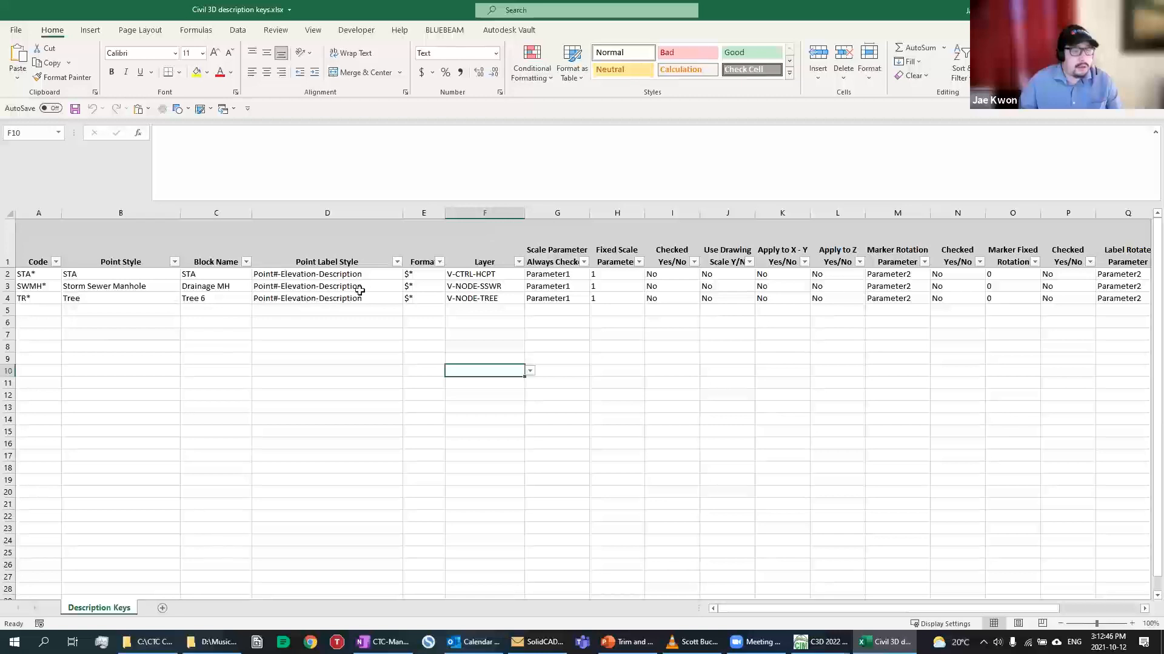
Review the exported description keys' codes and point styles in the Code and Point Style columns
click(38, 286)
click(40, 296)
click(41, 286)
click(44, 275)
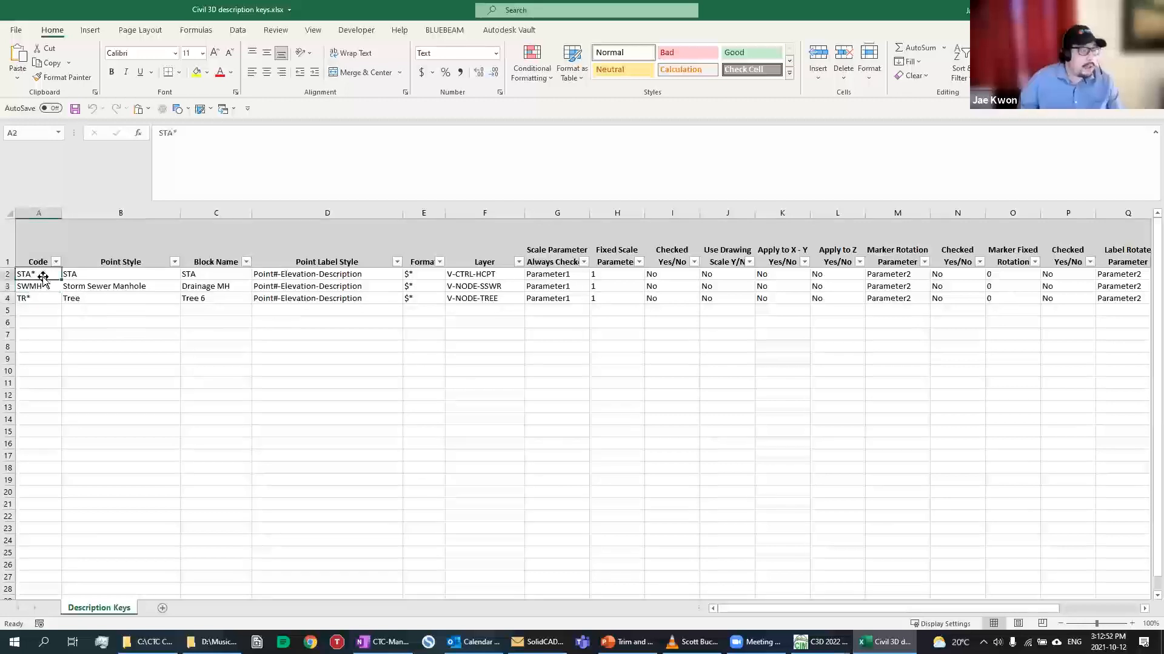
drag(41, 287, 53, 466)
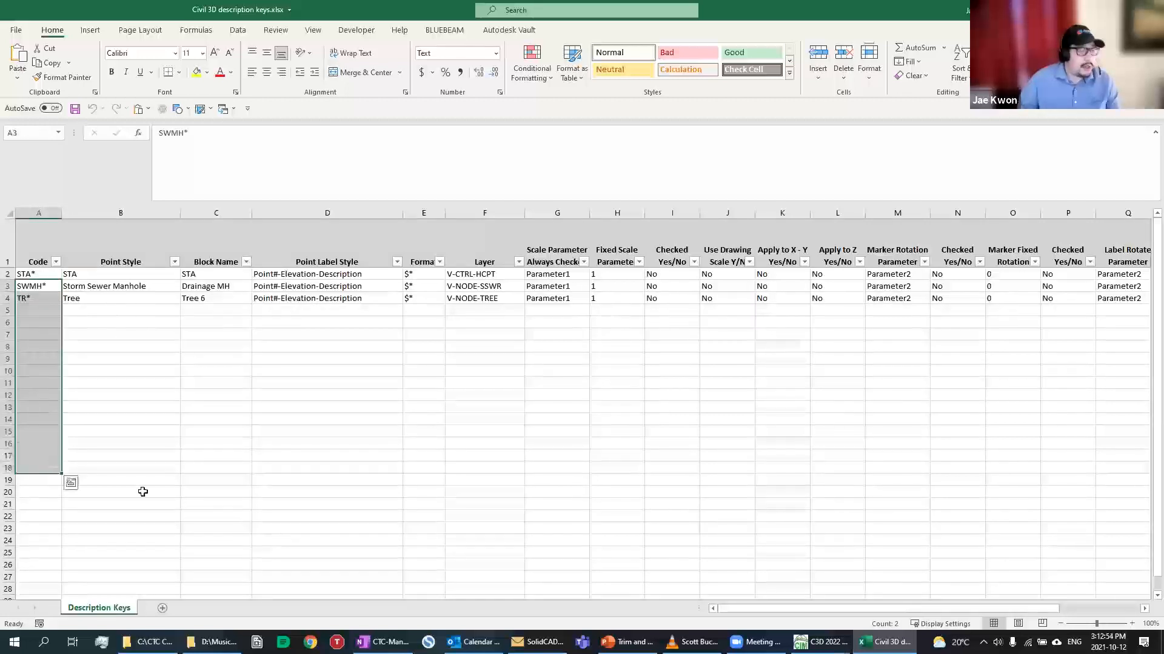
click(169, 470)
click(138, 308)
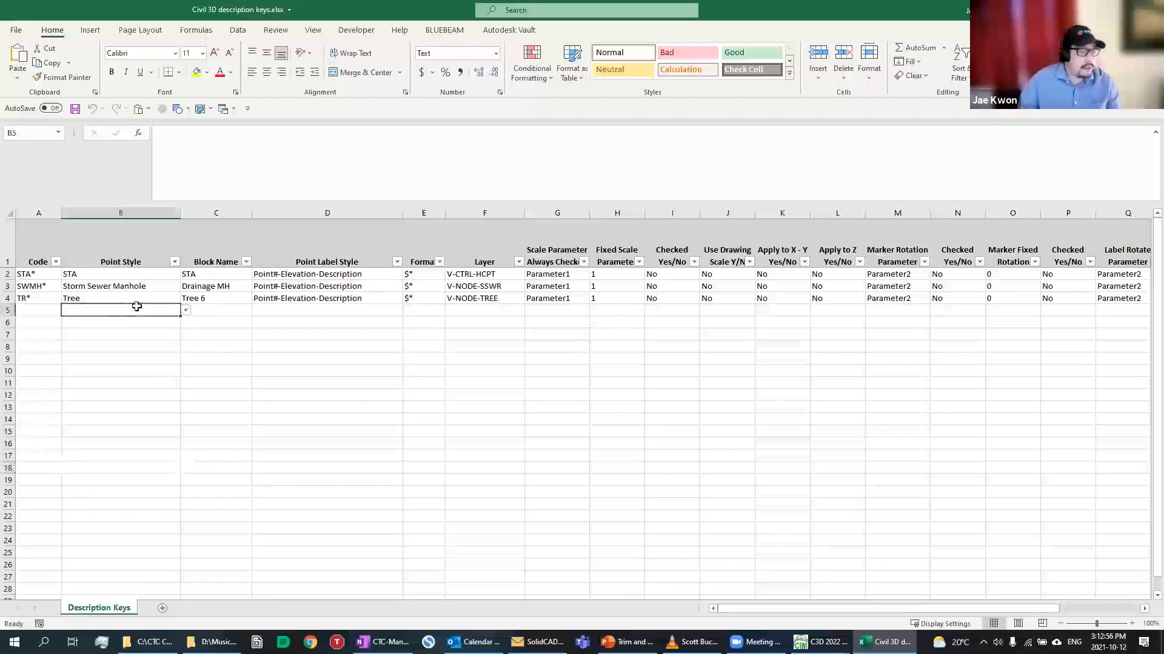
click(152, 286)
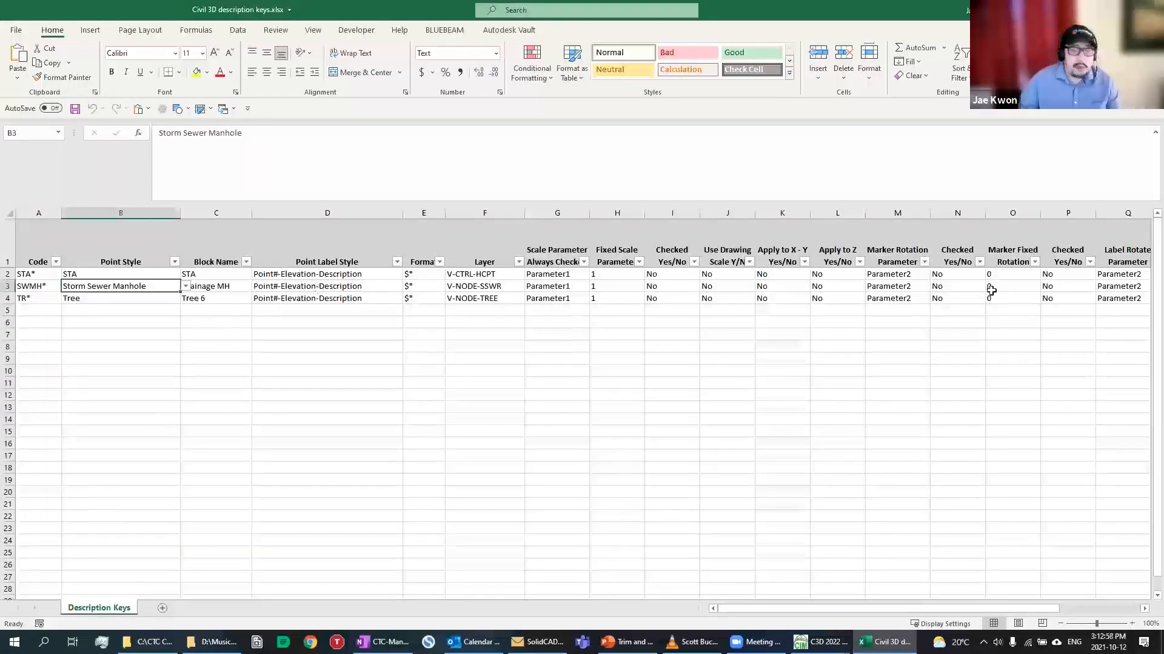
Examine the scale and Yes/No option columns, the scale parameter choices in G2, and the Layer column of the description keys
click(721, 276)
click(761, 276)
click(762, 277)
click(679, 274)
click(704, 276)
click(660, 274)
click(622, 275)
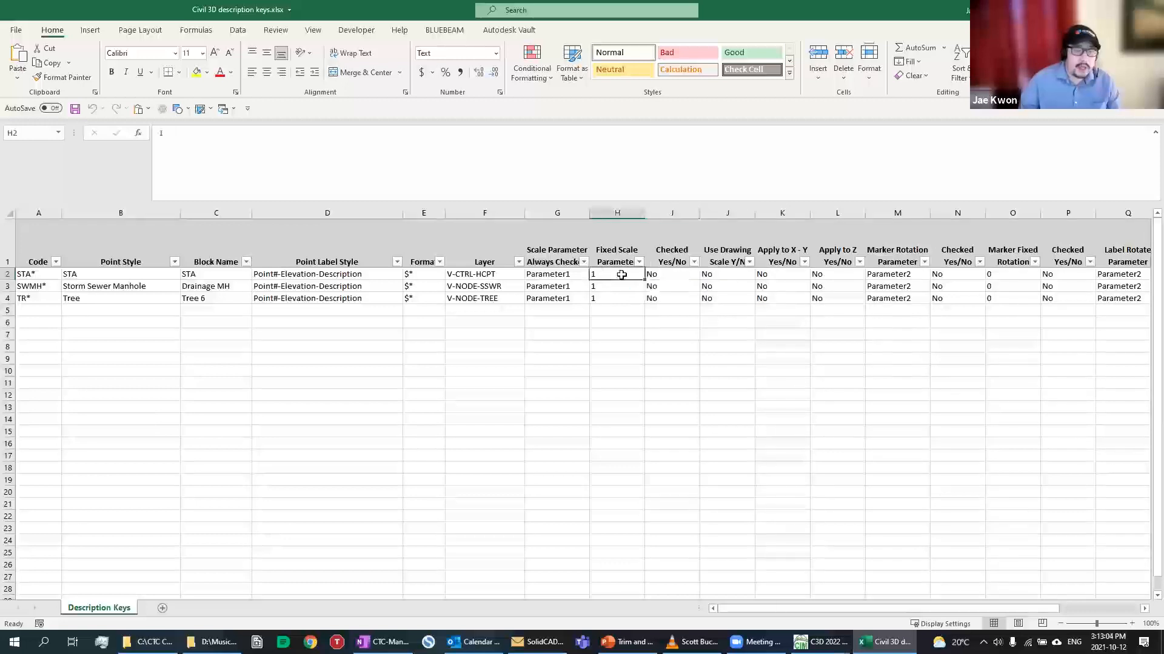
click(564, 276)
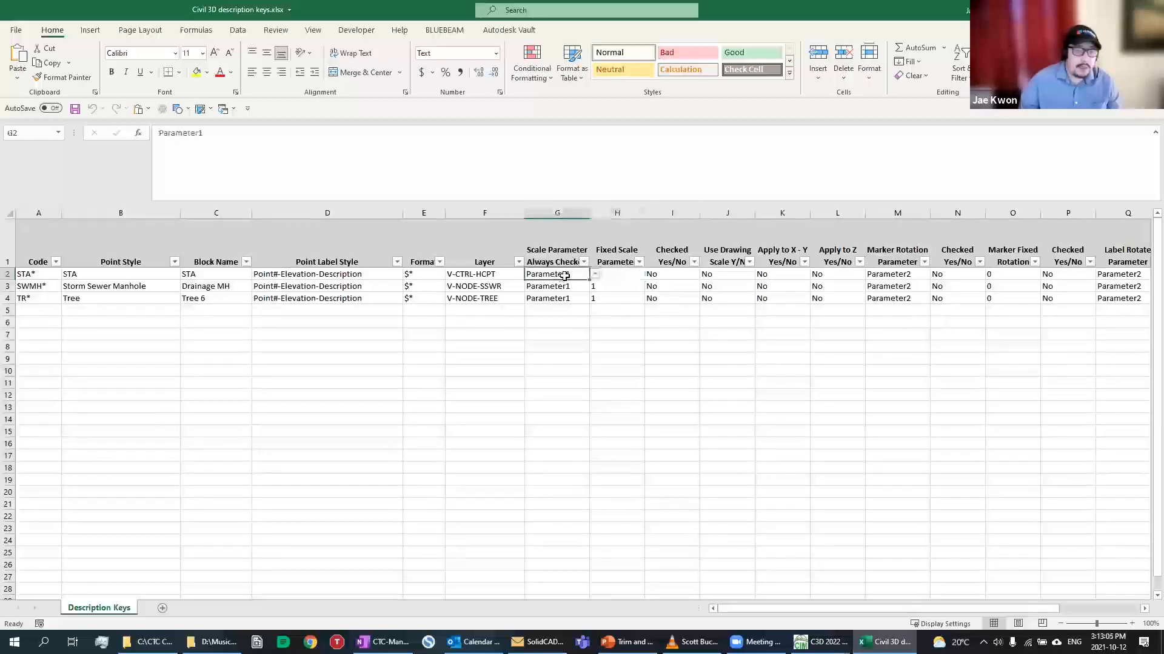
click(595, 275)
click(565, 285)
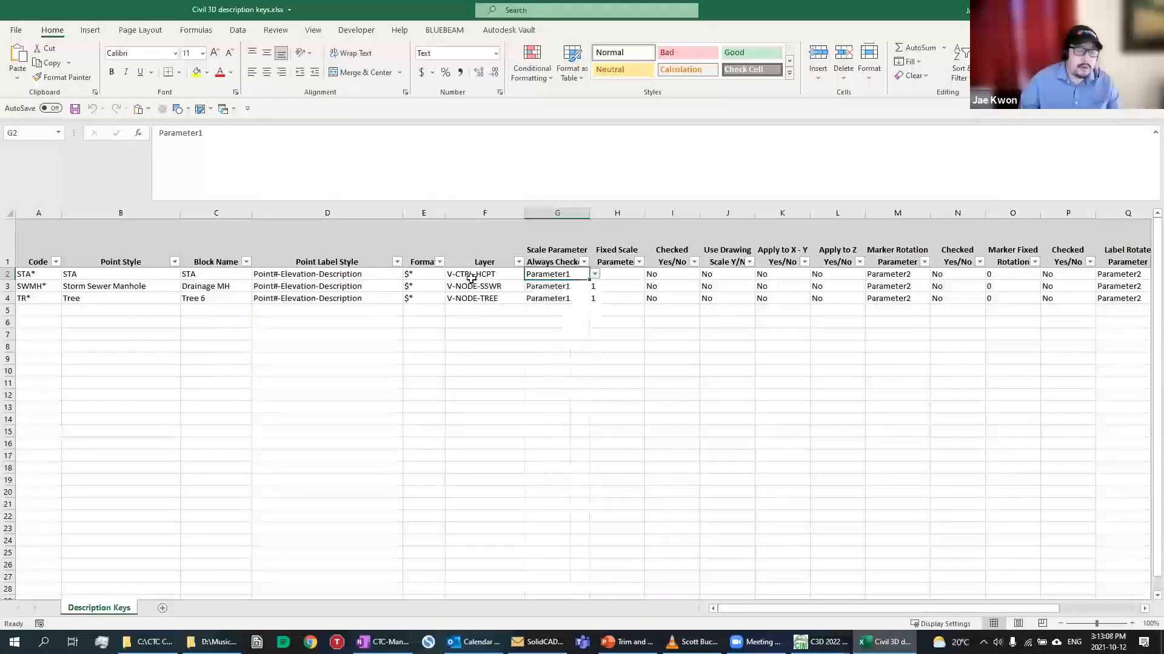
click(514, 277)
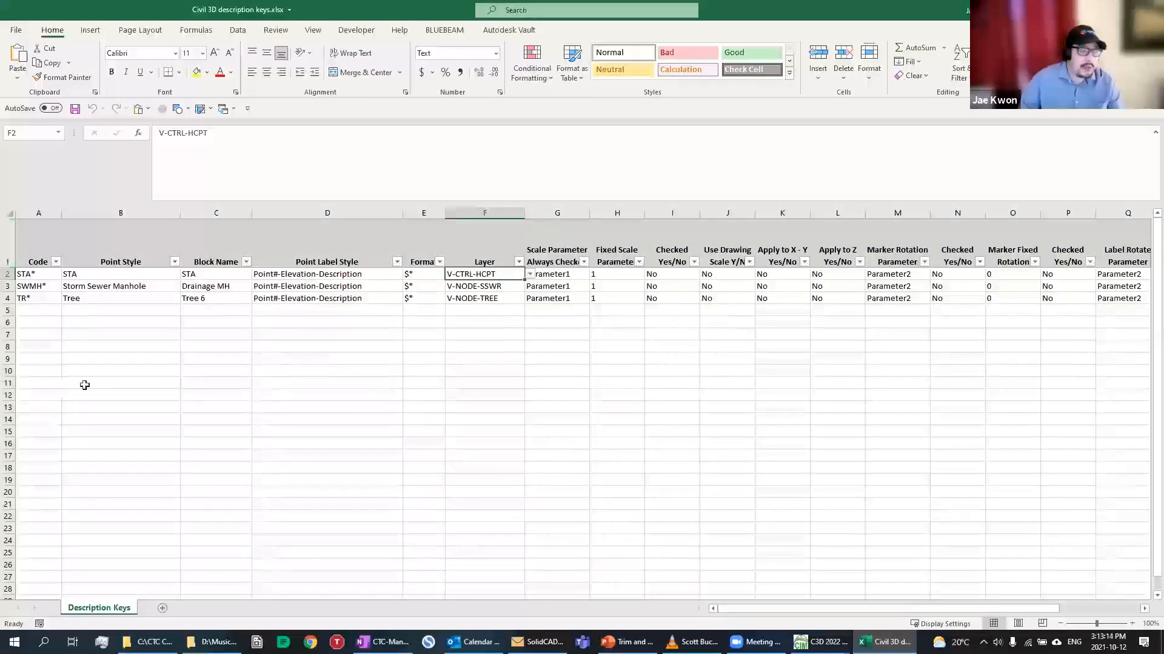
click(342, 335)
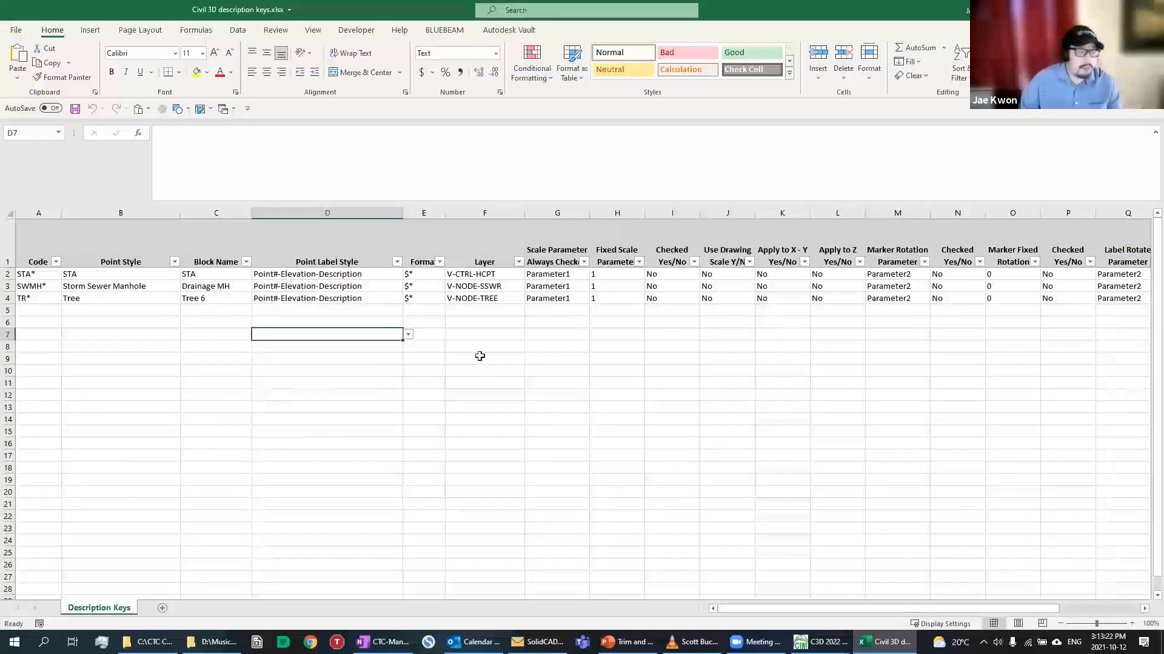
click(506, 333)
click(501, 323)
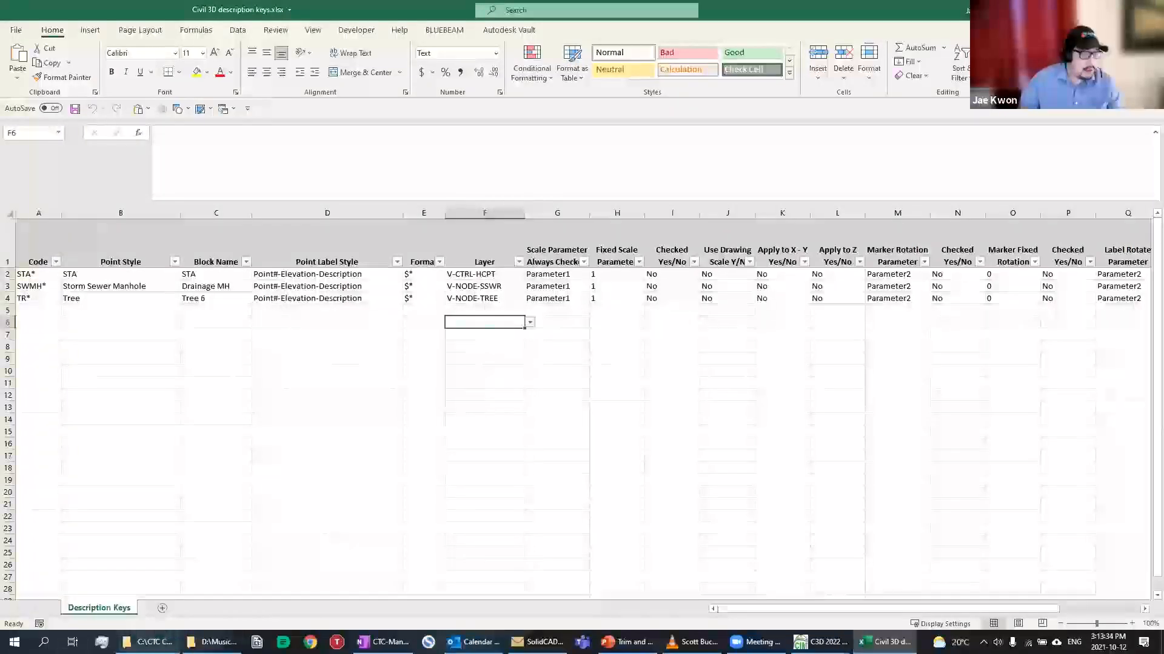
Open FieldSurvey_processed.xlsx from the CTC CET Demos Custom folder and close the Civil 3D description keys workbook
key(alt+Tab)
key(Up)
key(Up)
key(Up)
key(Up)
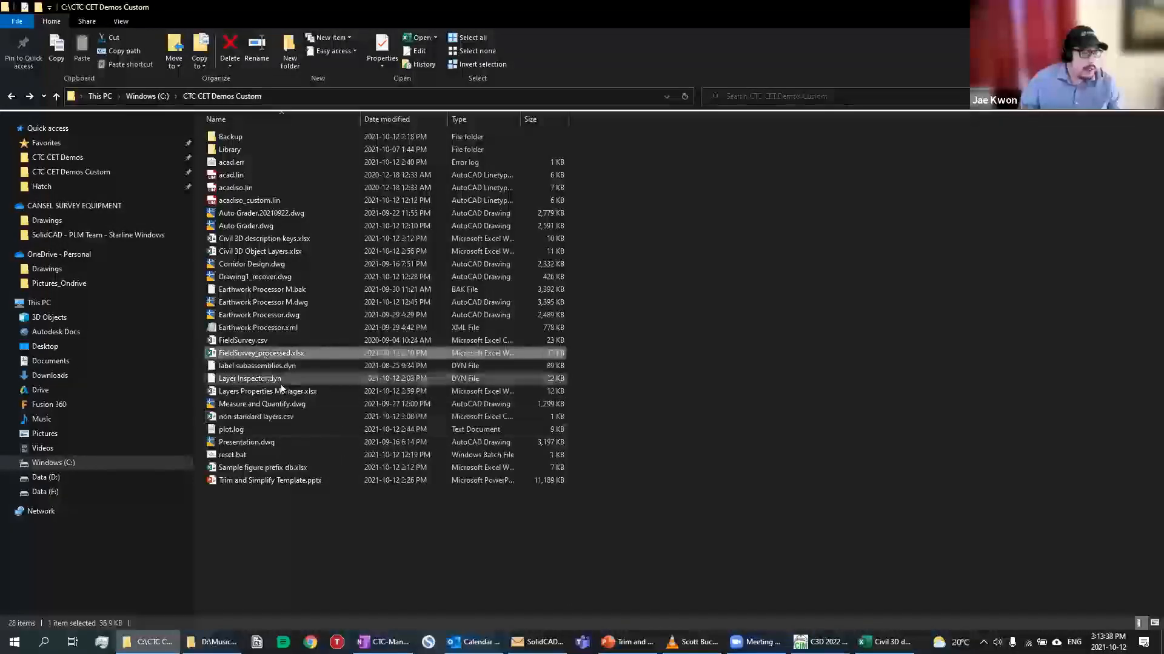
key(alt+Tab)
click(1149, 10)
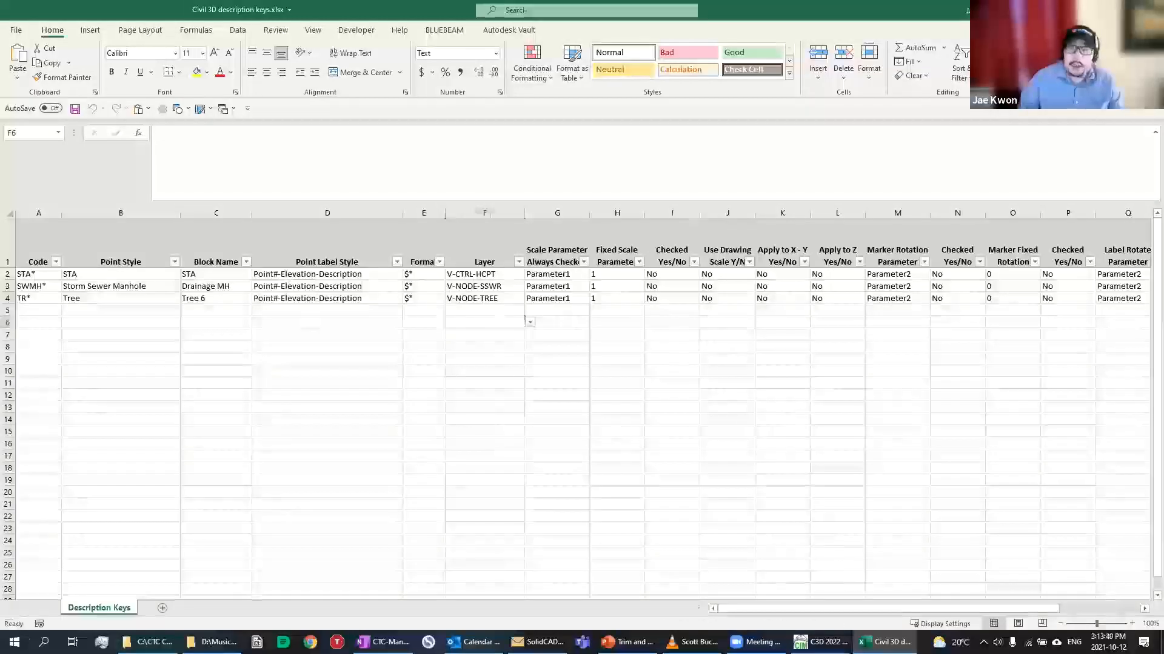
click(584, 336)
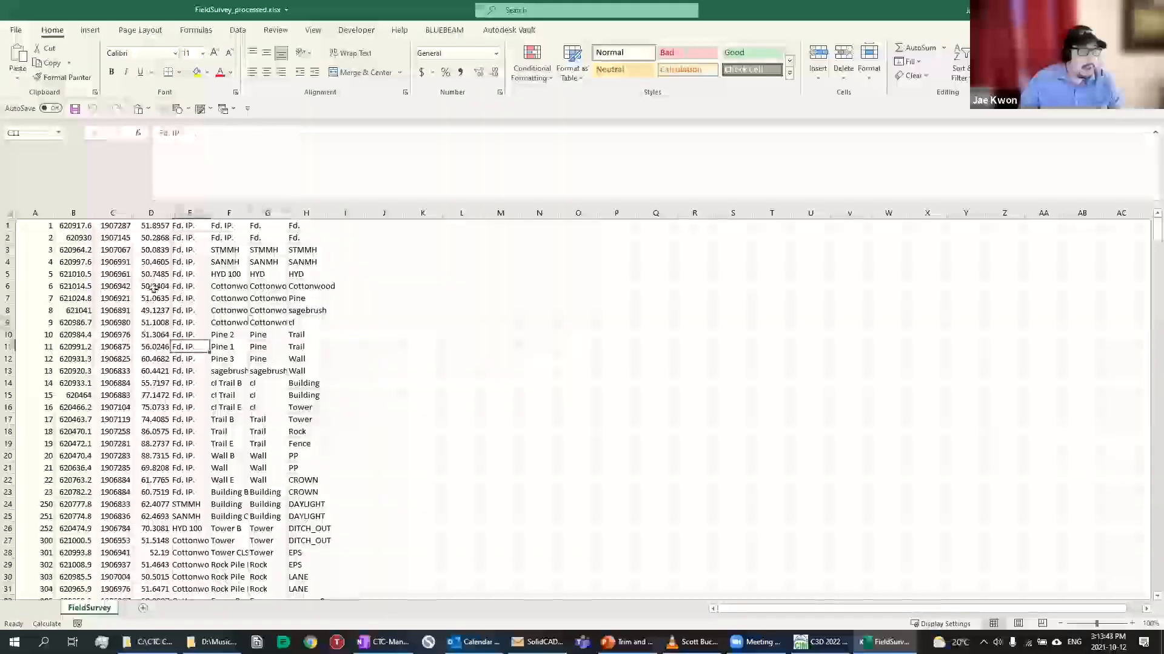
Widen all columns of the FieldSurvey sheet evenly so the full coordinates and descriptions fit
click(10, 214)
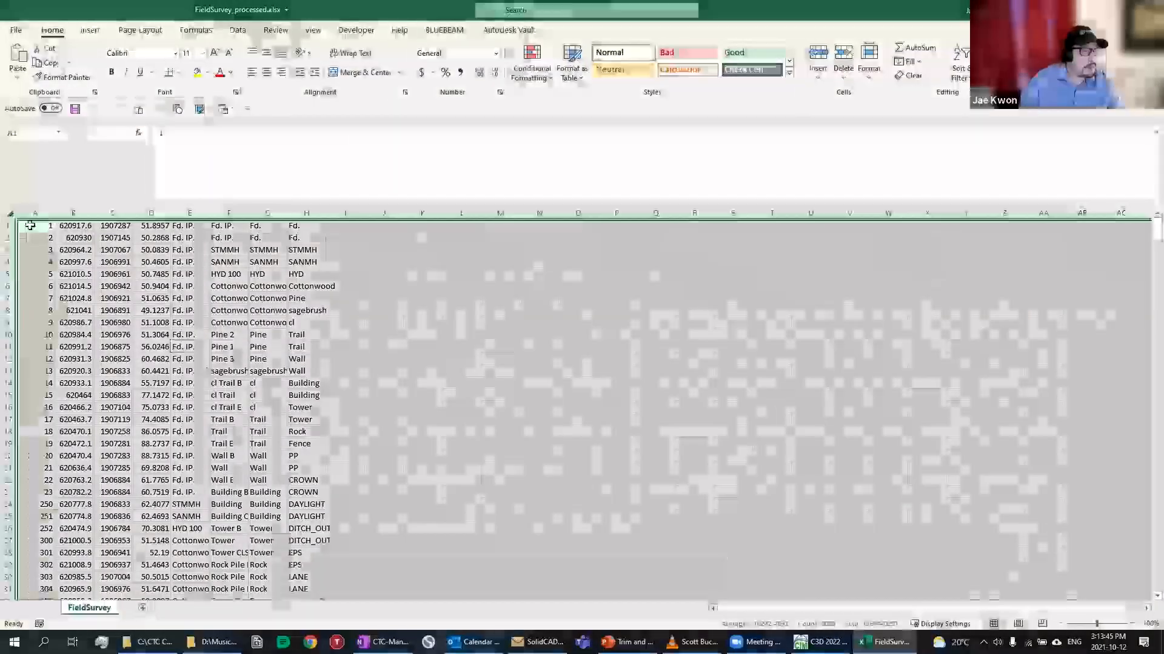
drag(55, 218, 96, 224)
click(385, 348)
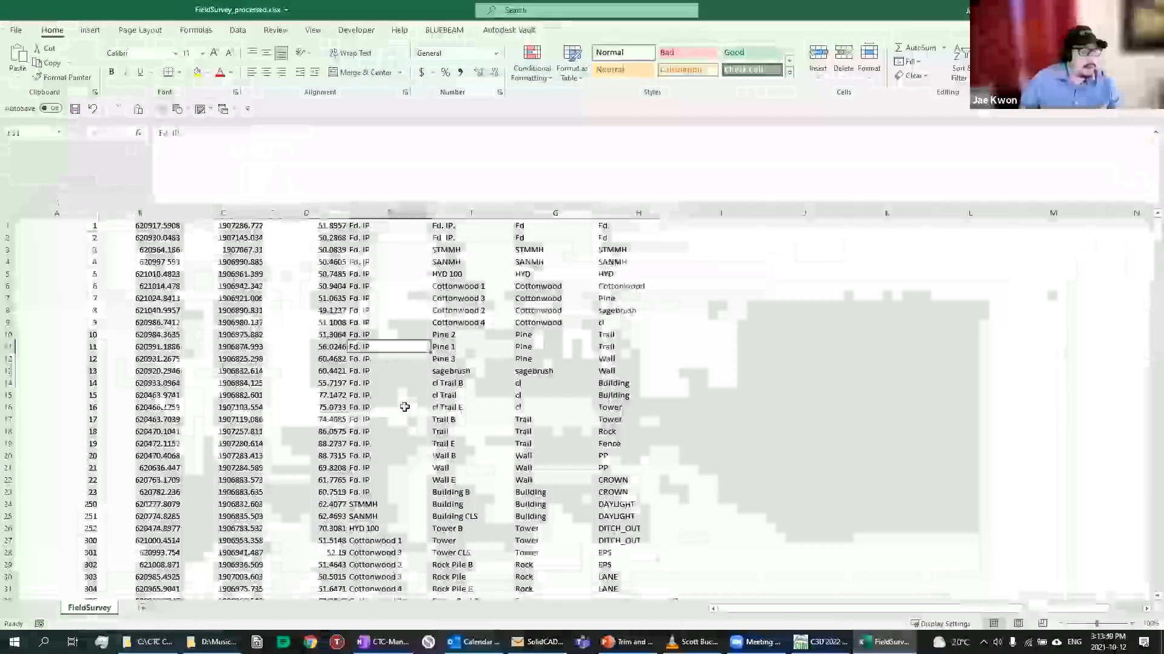
scroll(375, 382, down, 4)
scroll(378, 383, up, 4)
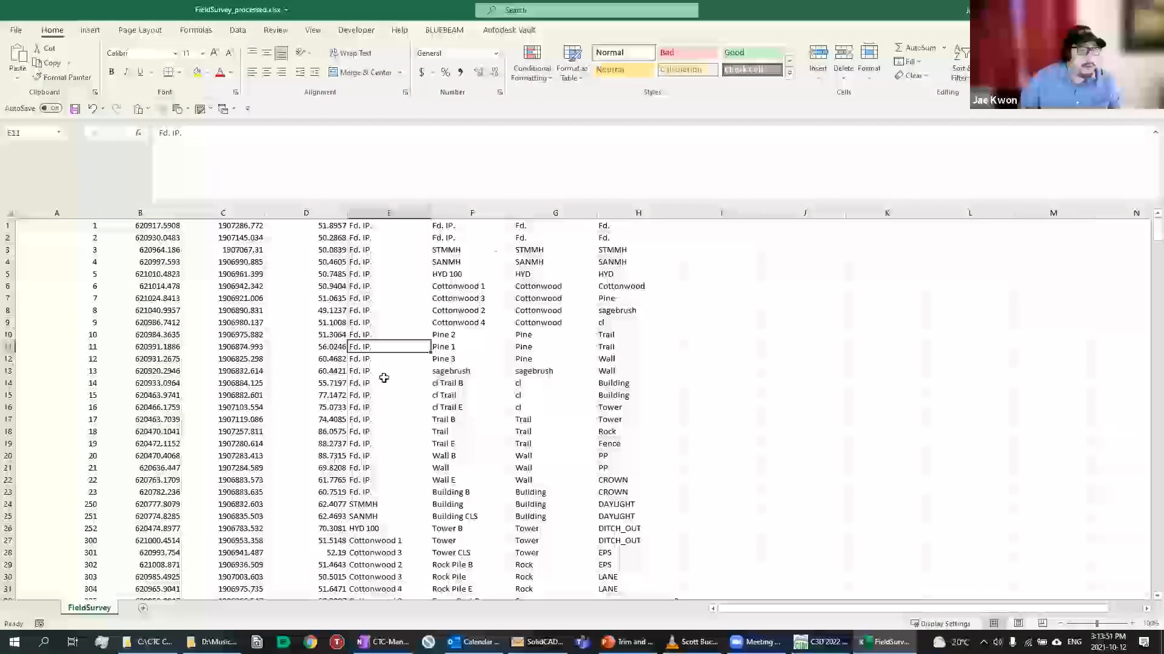
Insert a blank column at F to separate the raw survey data from the processed description columns
click(473, 212)
right_click(472, 217)
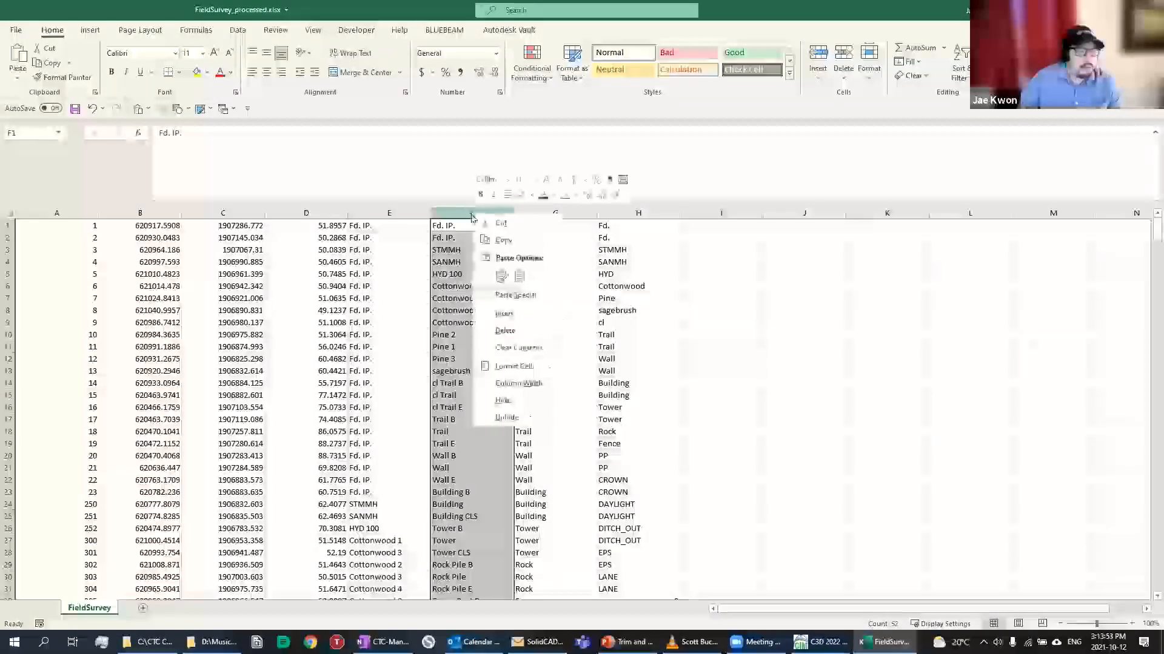
click(504, 313)
click(465, 237)
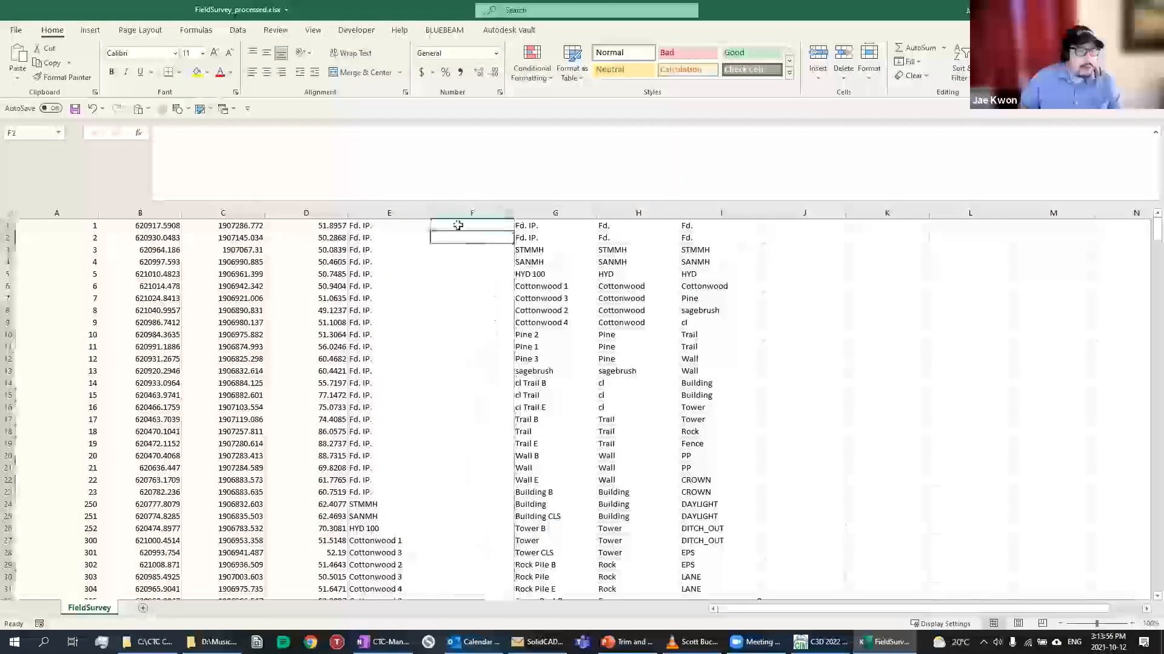
Review the raw survey data in columns A to E, the descriptions in column G and the code-extracting formula in column H
click(133, 274)
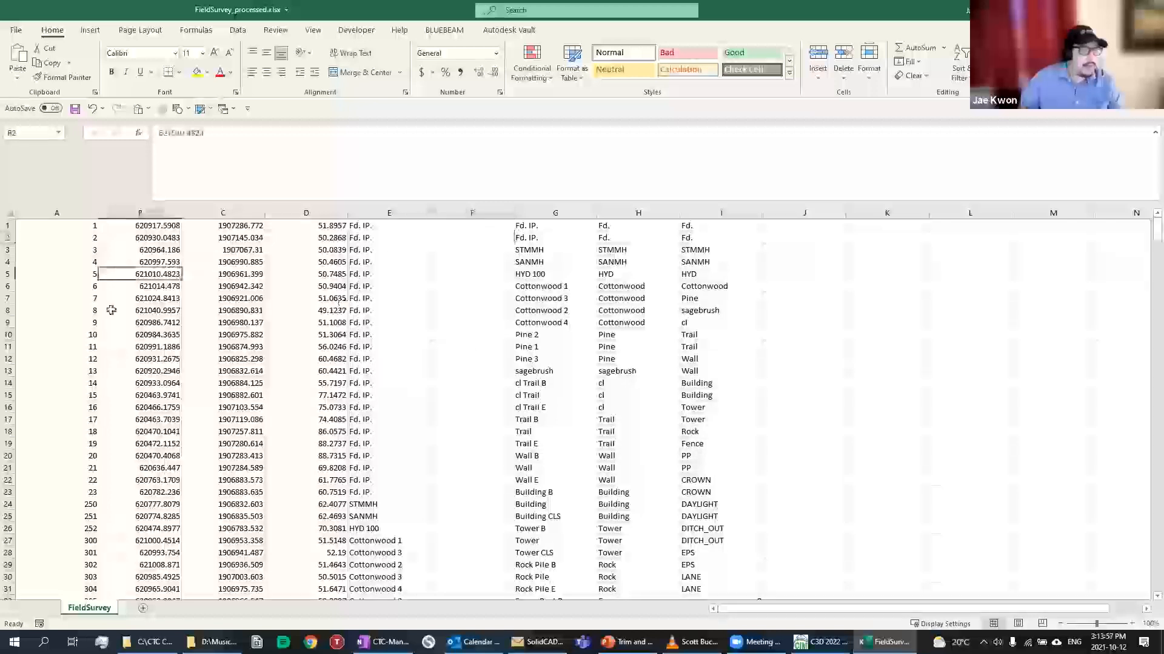
drag(60, 236, 403, 520)
click(462, 279)
click(552, 226)
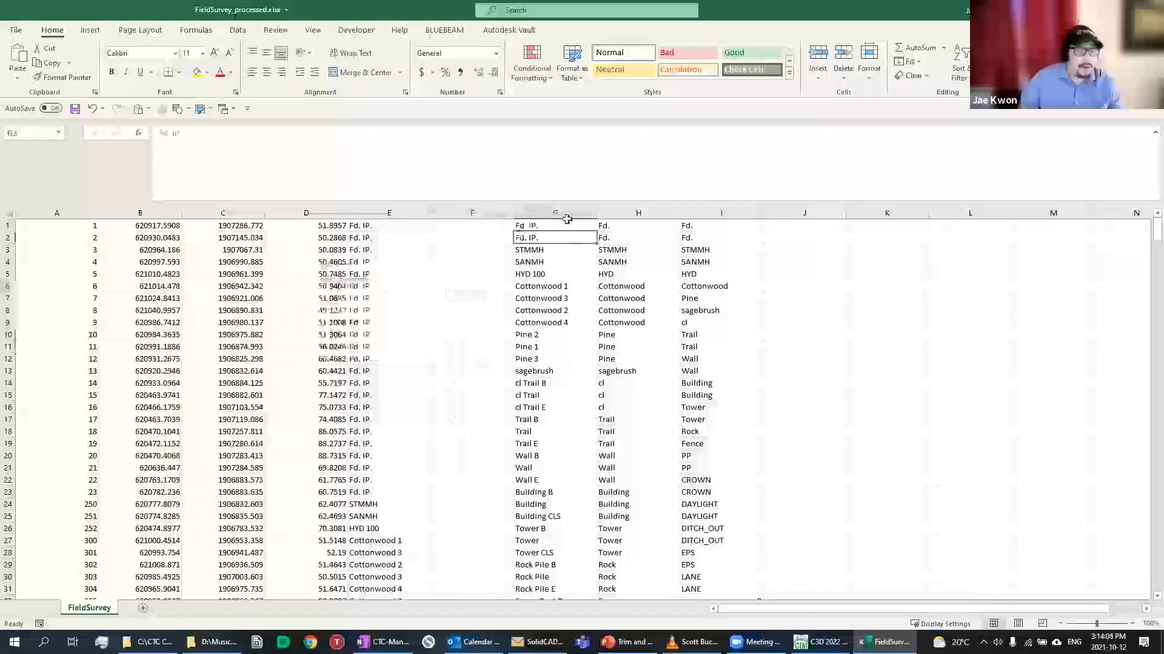
click(639, 227)
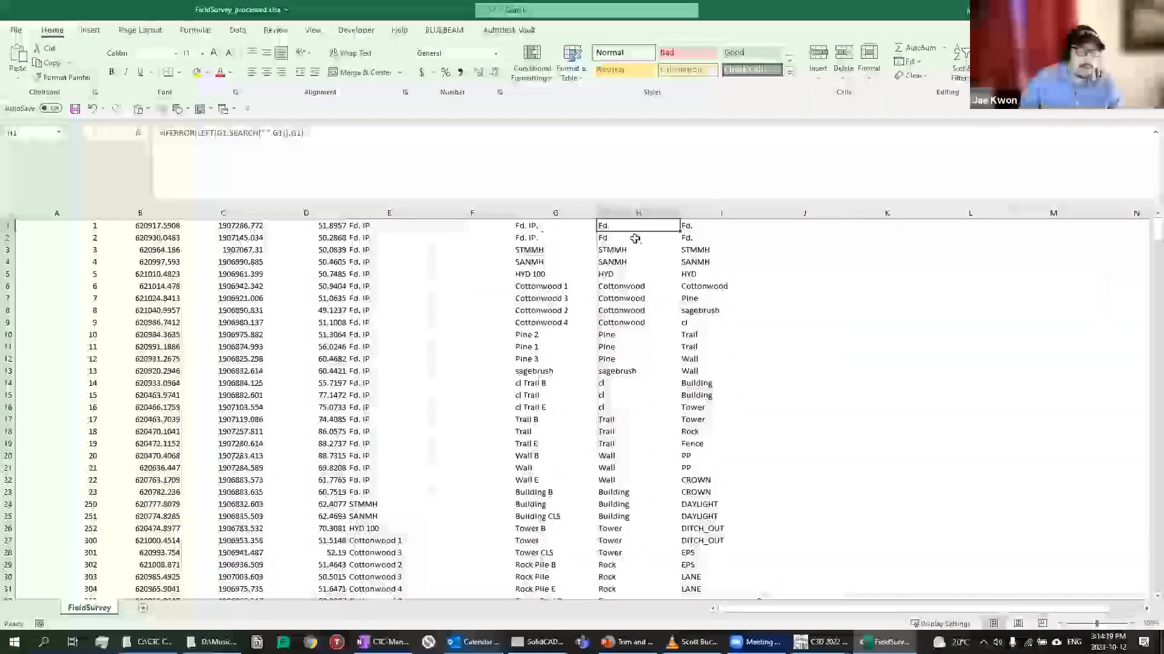
scroll(636, 347, down, 3)
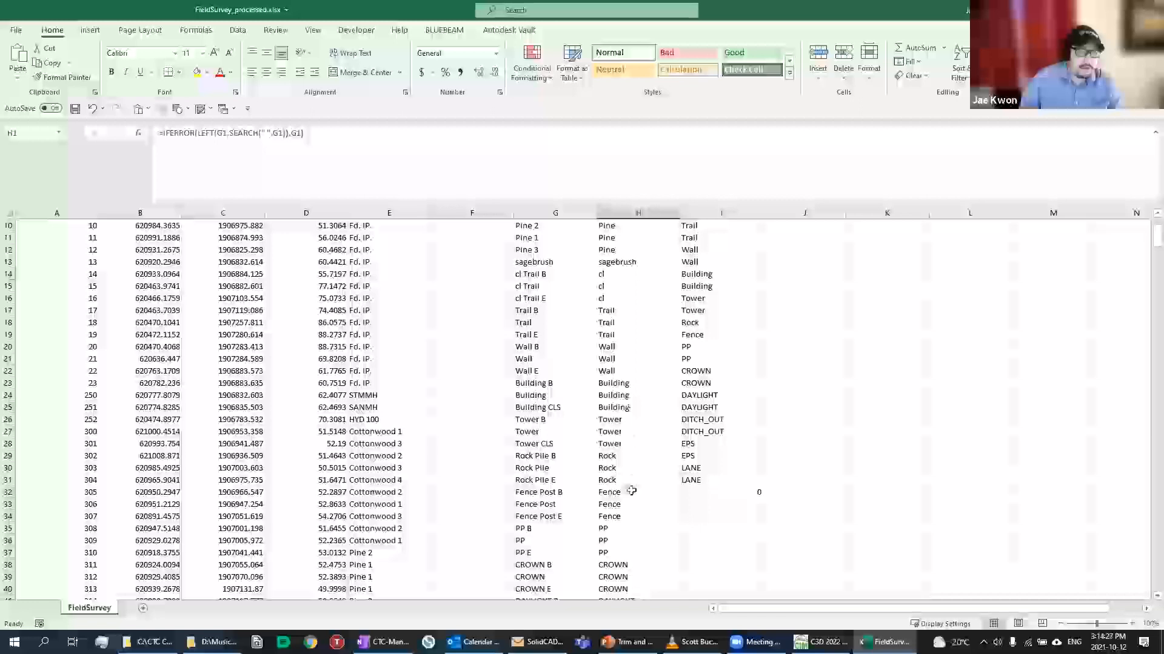
scroll(735, 341, up, 3)
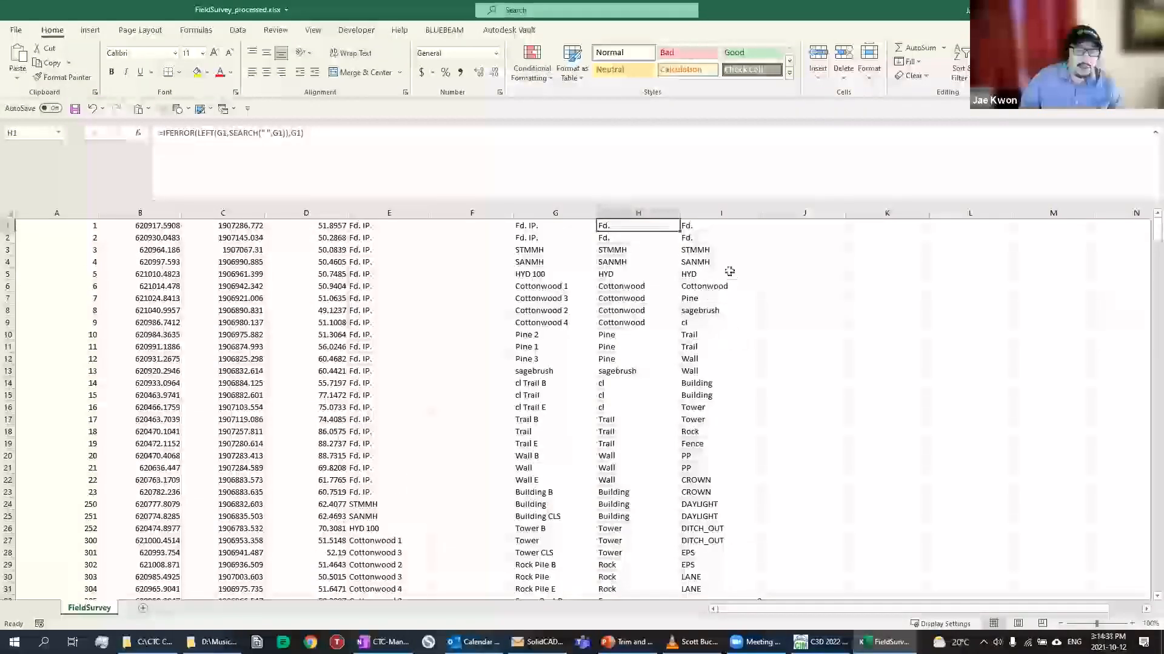
Delete column I, which lists the shortened survey codes beside the column H formulas
right_click(722, 213)
click(756, 330)
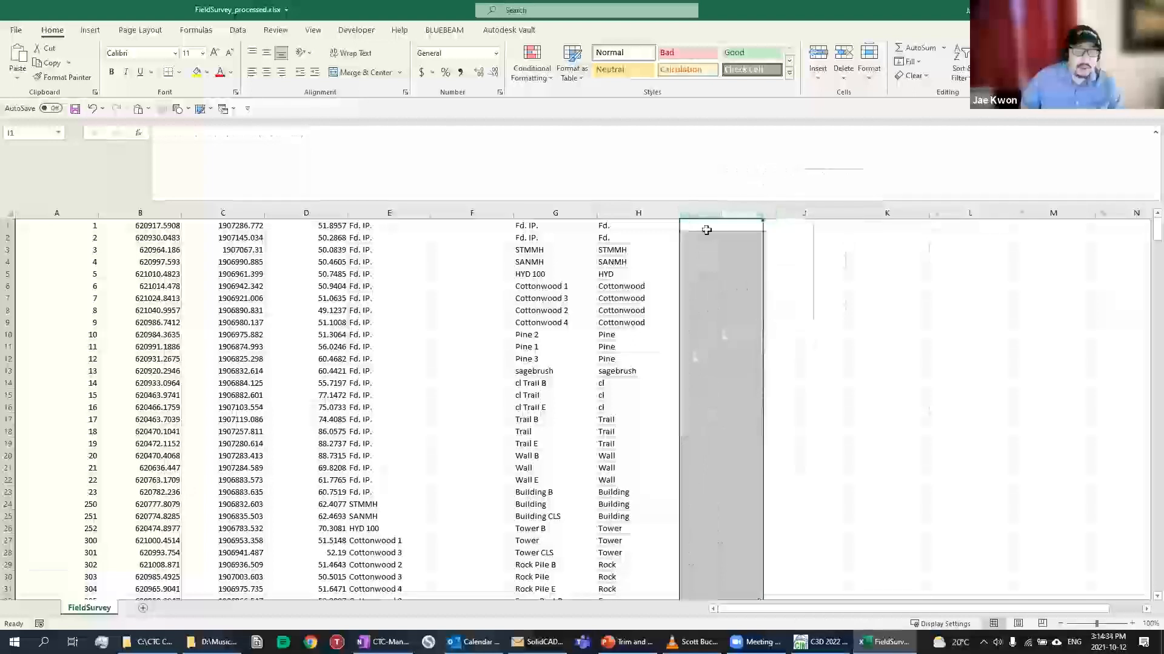
Start an Advanced Filter for the survey codes in column H, with the results copied to another location
click(700, 230)
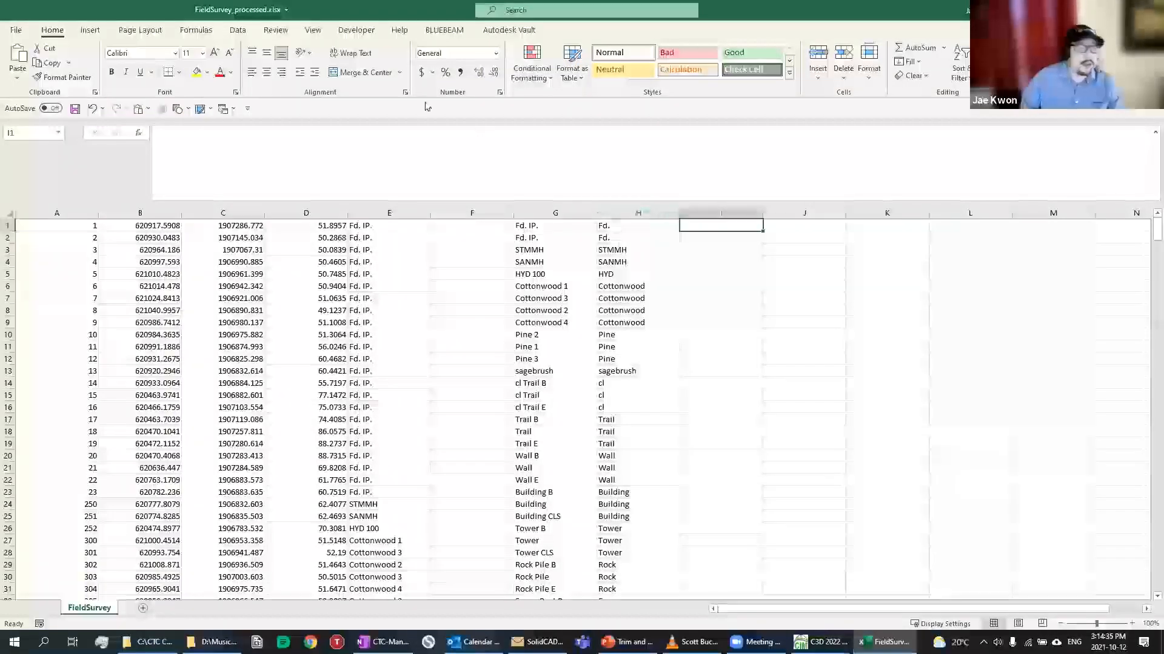
click(238, 30)
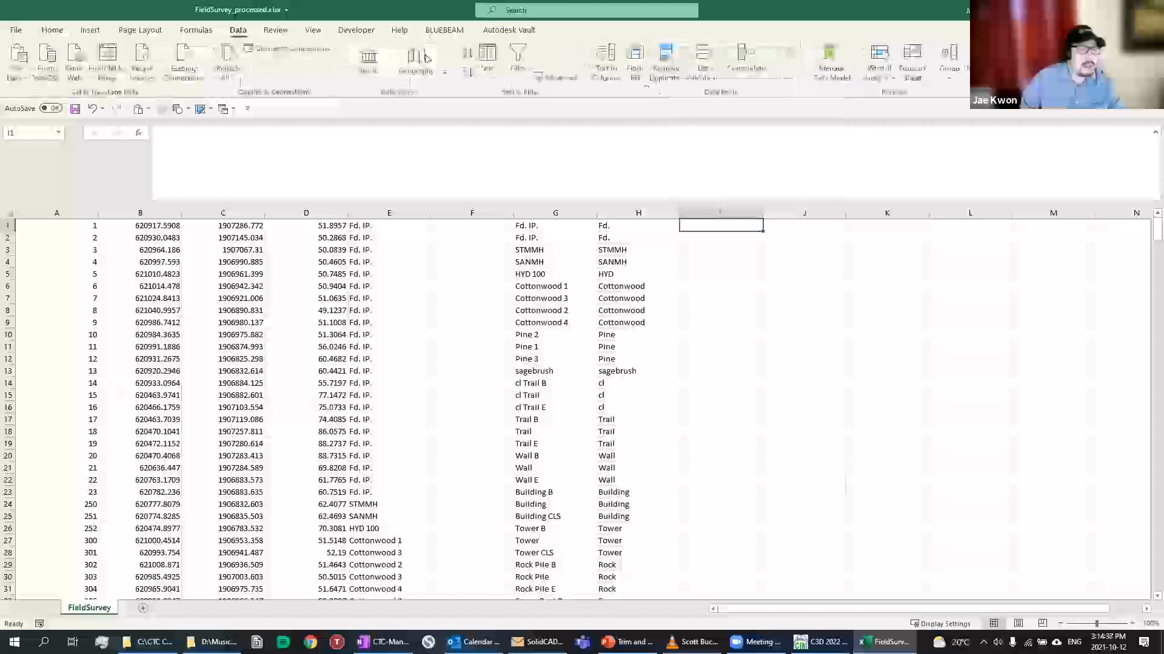
click(629, 210)
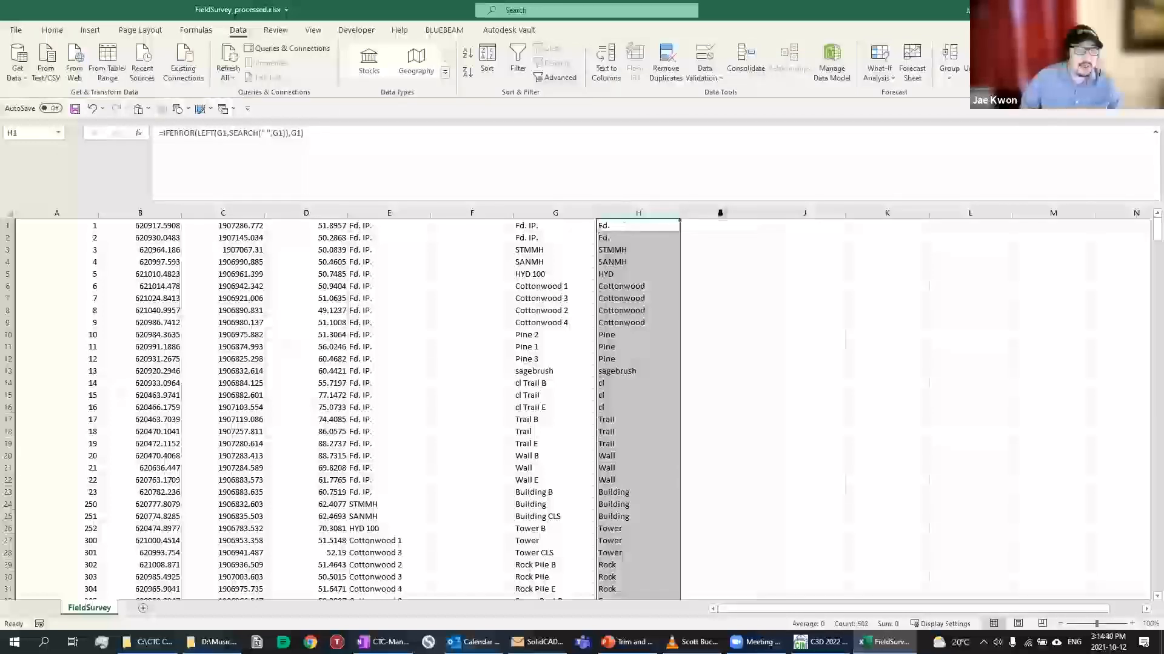
click(720, 213)
click(555, 77)
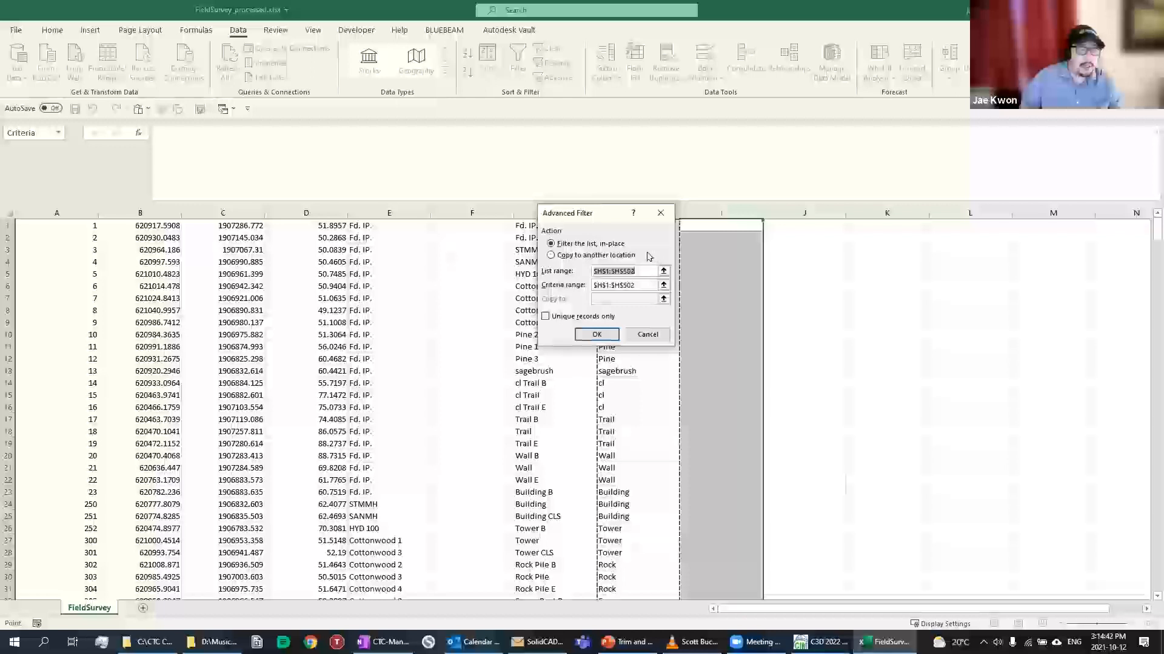
click(580, 255)
Set the filter's list range to H1:H502 and check it against the criteria range
drag(642, 273, 519, 267)
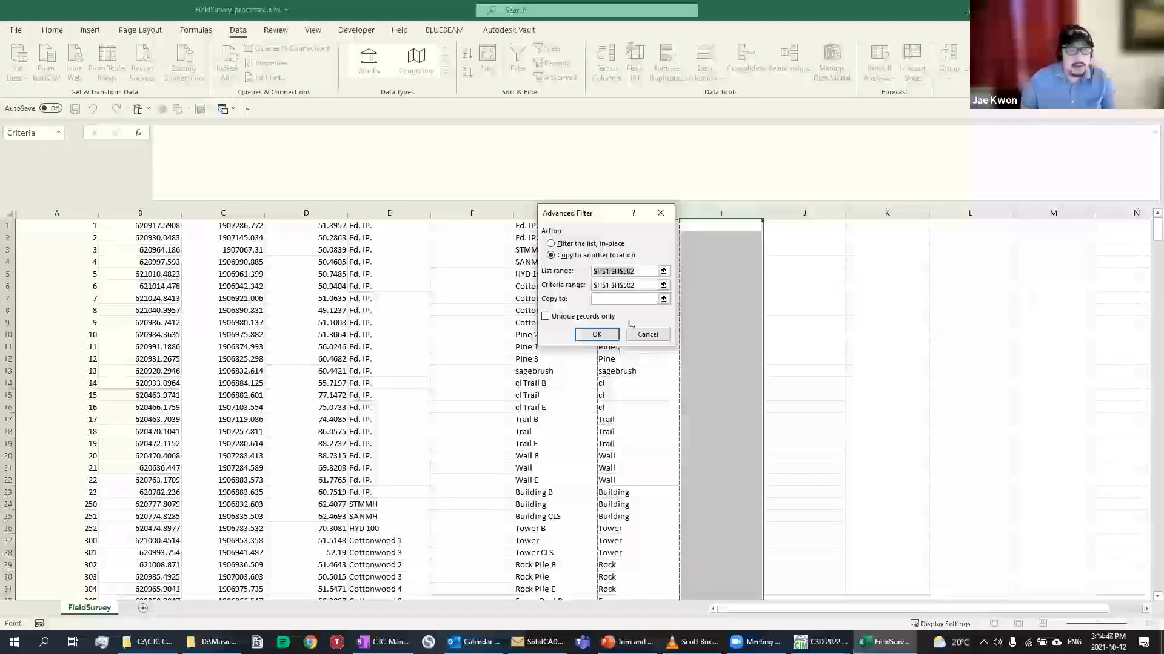
drag(600, 219, 864, 240)
drag(647, 226, 644, 555)
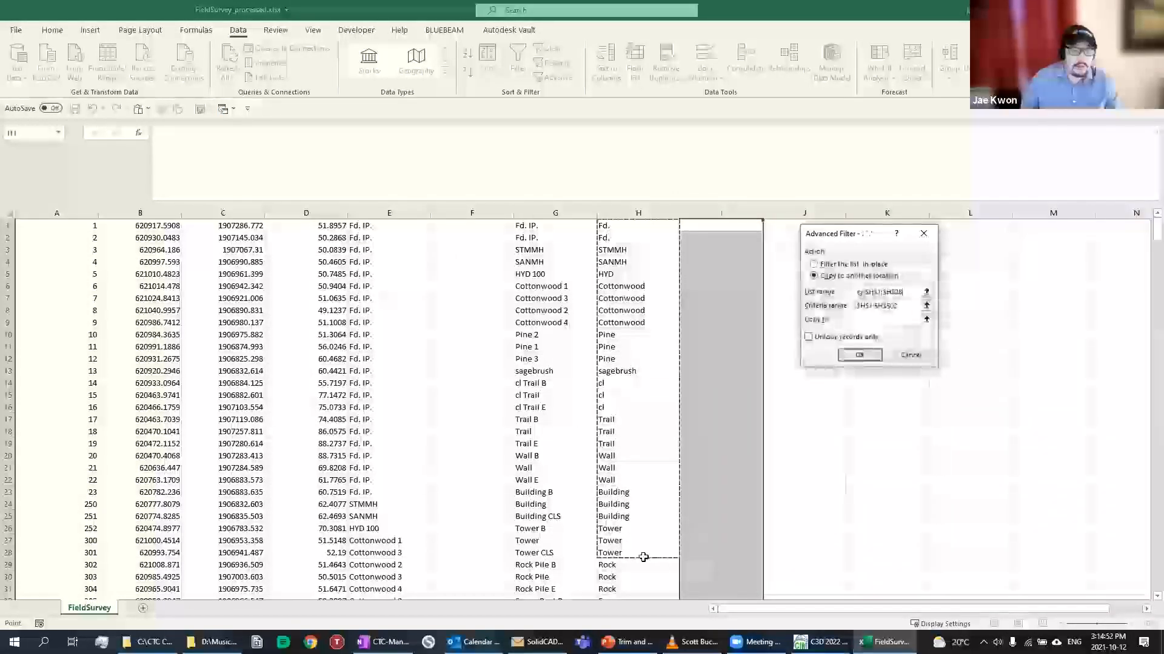
click(917, 293)
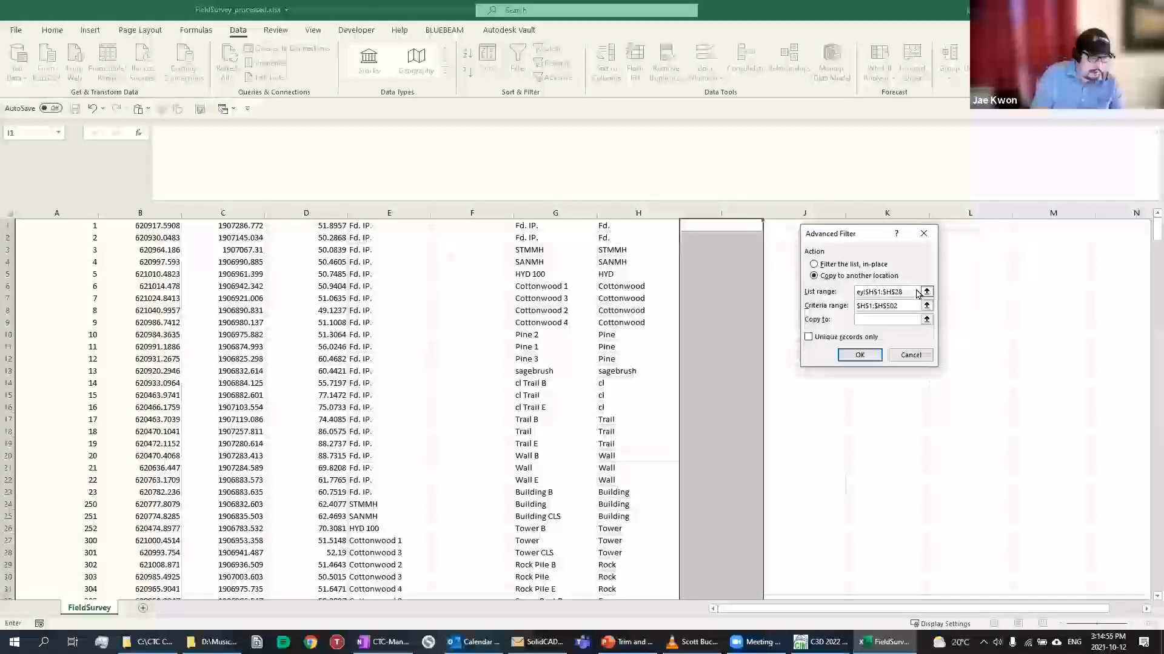
key(BackSpace)
key(BackSpace)
text(502)
click(905, 305)
drag(911, 292, 812, 294)
drag(909, 306, 821, 324)
Set the copy destination to I1, restrict the filter to unique records only, and run it
click(862, 319)
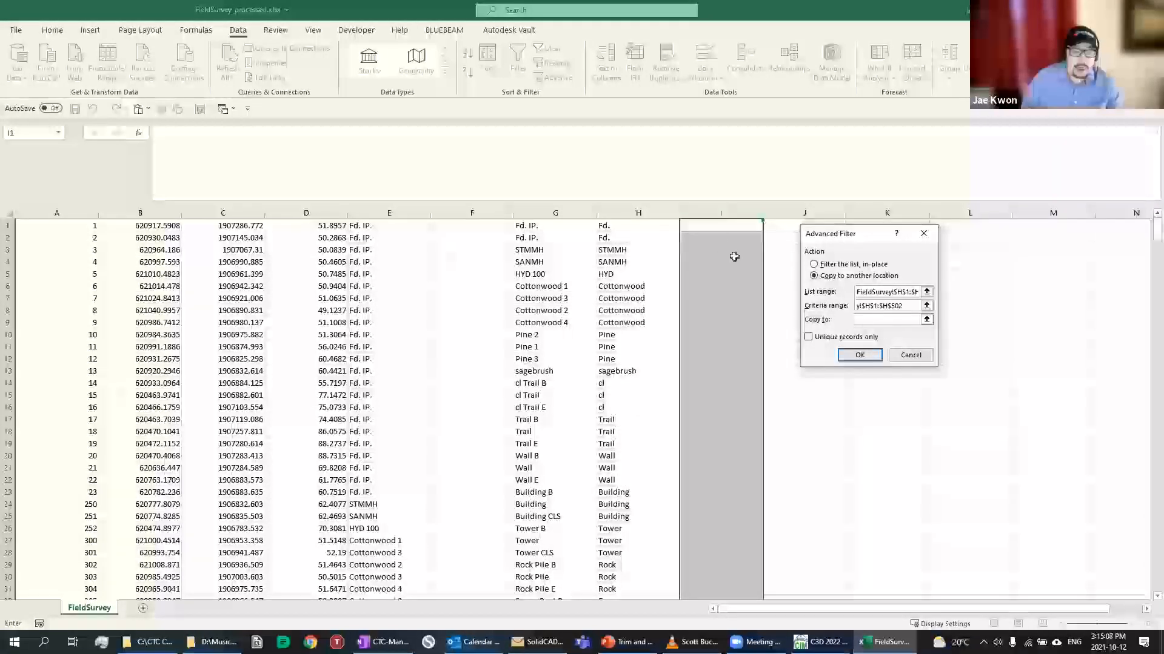
click(715, 226)
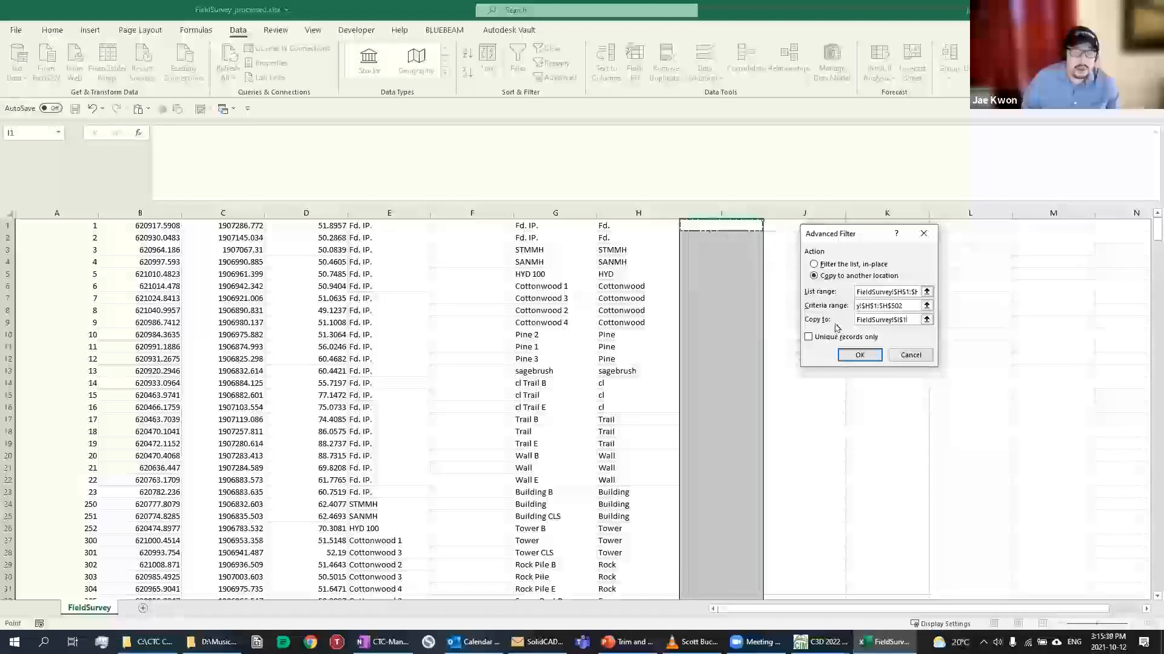
click(808, 338)
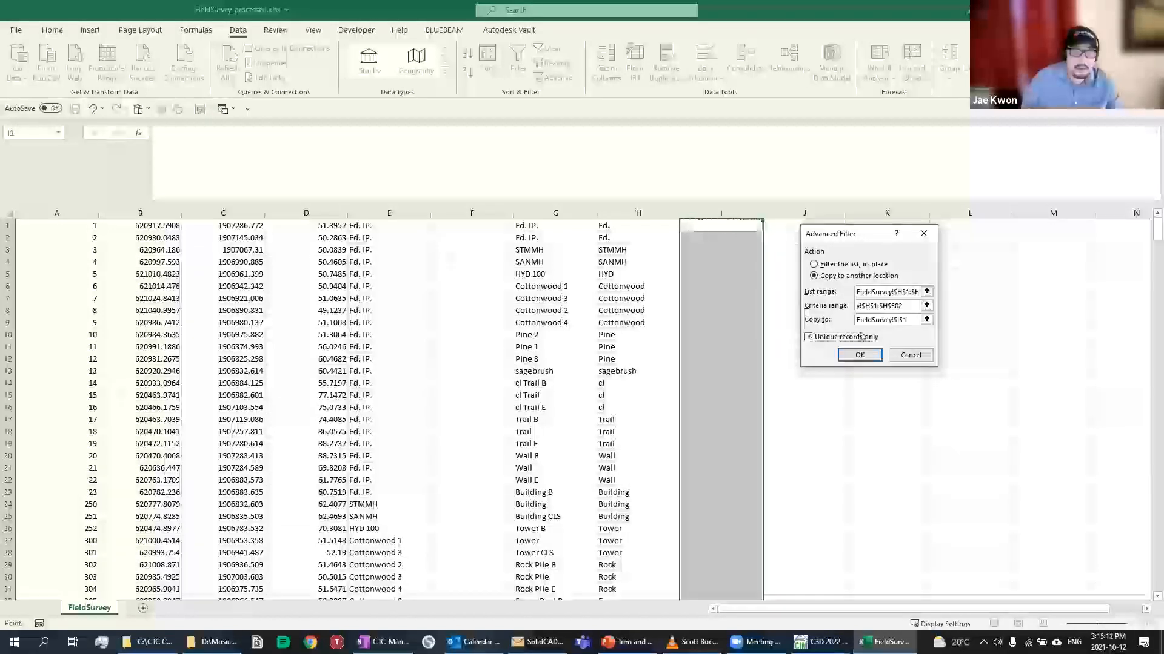
click(861, 356)
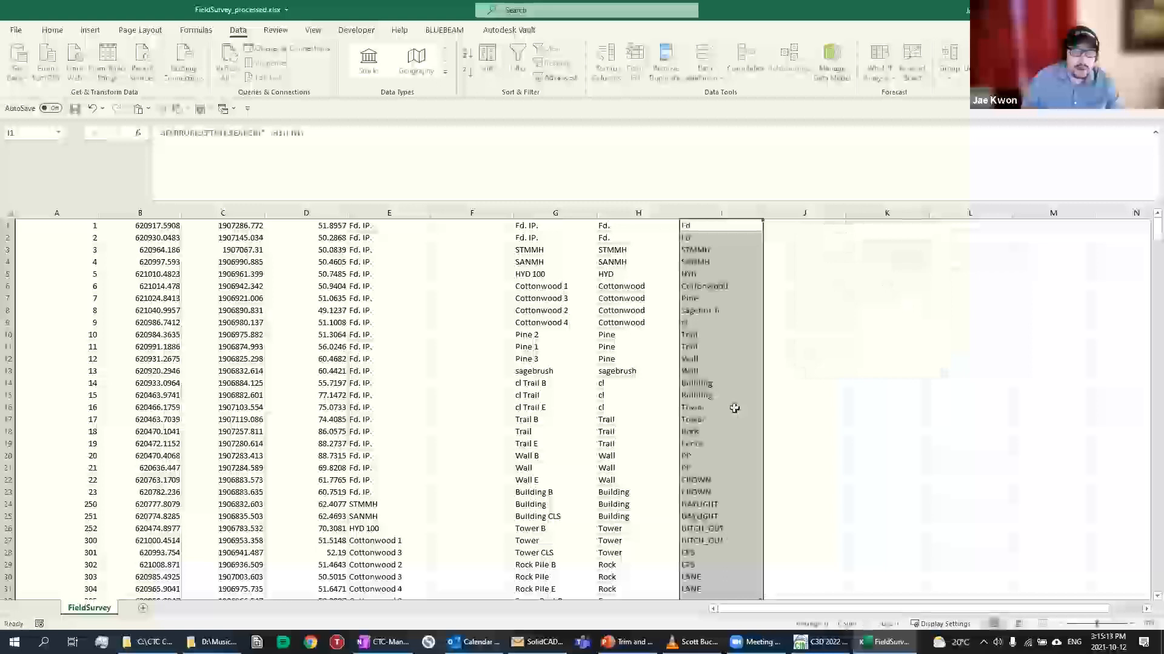
Review the extracted unique survey codes in cells I1 to I31
click(727, 394)
scroll(734, 394, down, 3)
drag(726, 478, 717, 171)
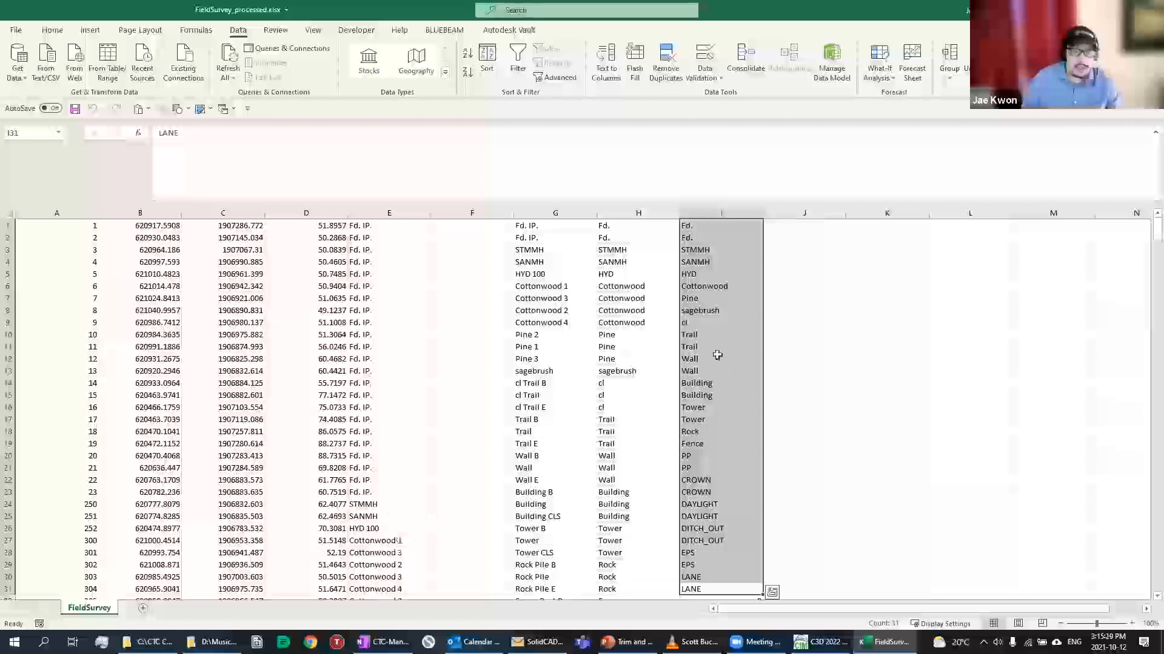
key(ctrl+c)
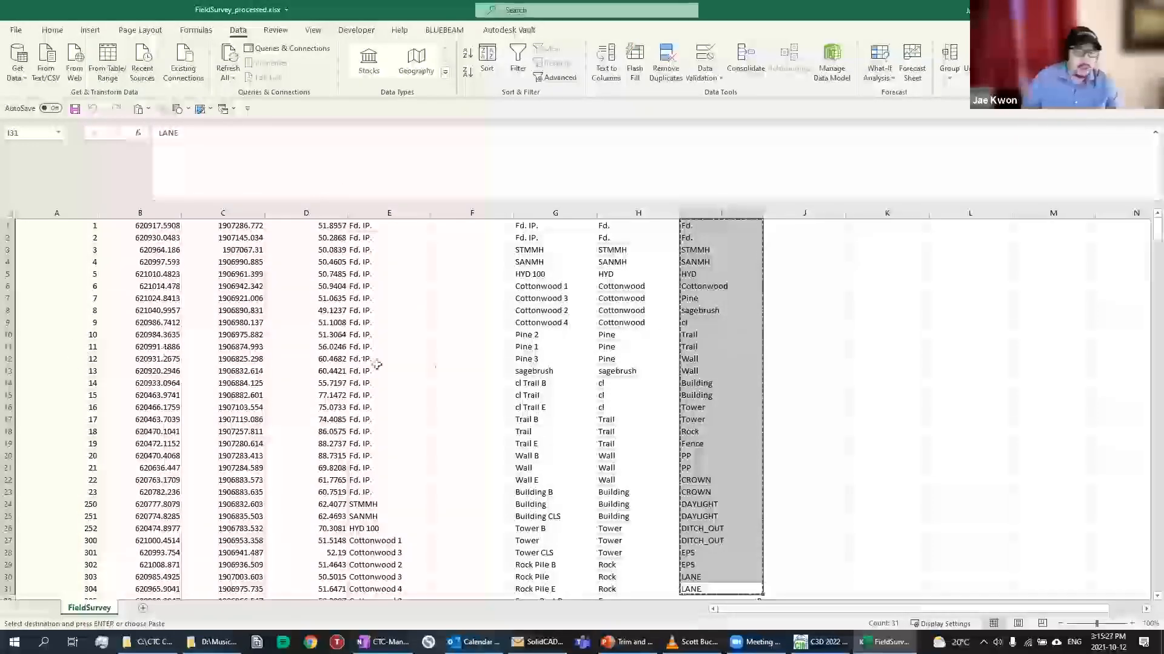
click(797, 367)
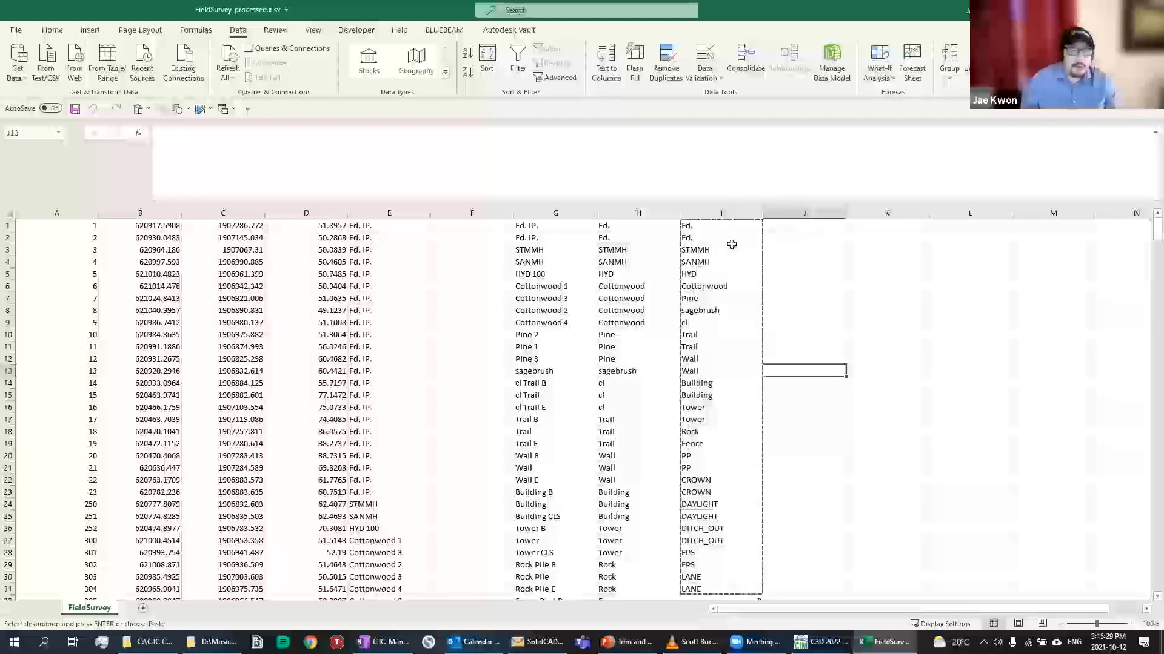
drag(722, 227, 714, 589)
Enter the formula =UPPER(I1) in cell J1 to convert the first code to uppercase
click(798, 226)
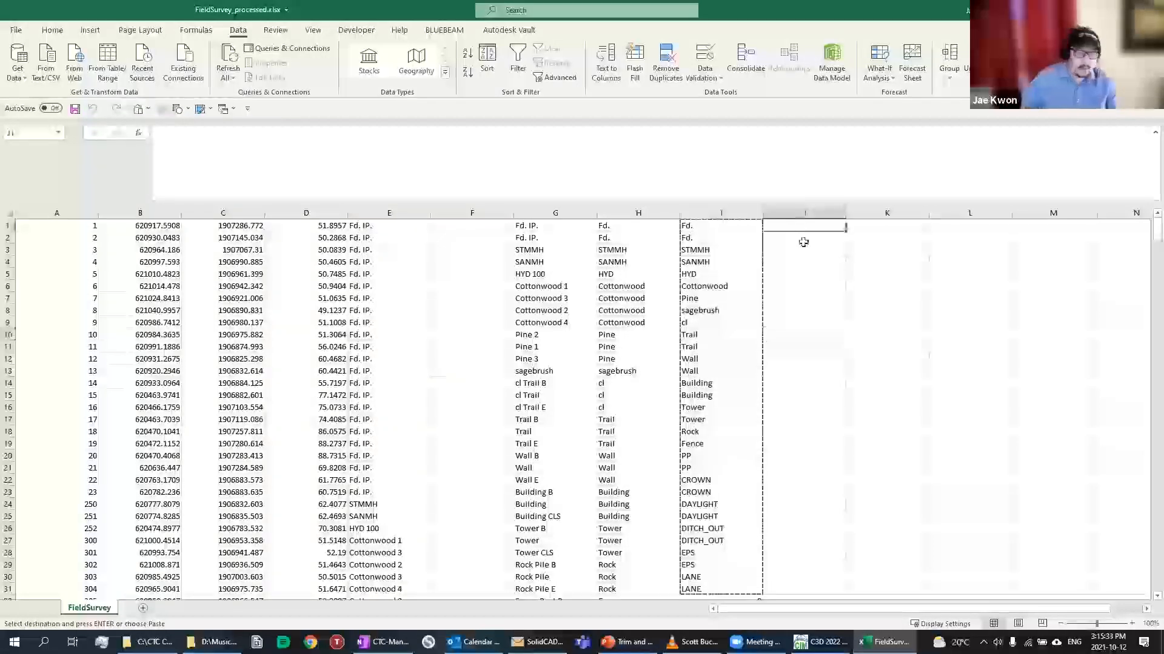
text(=upper)
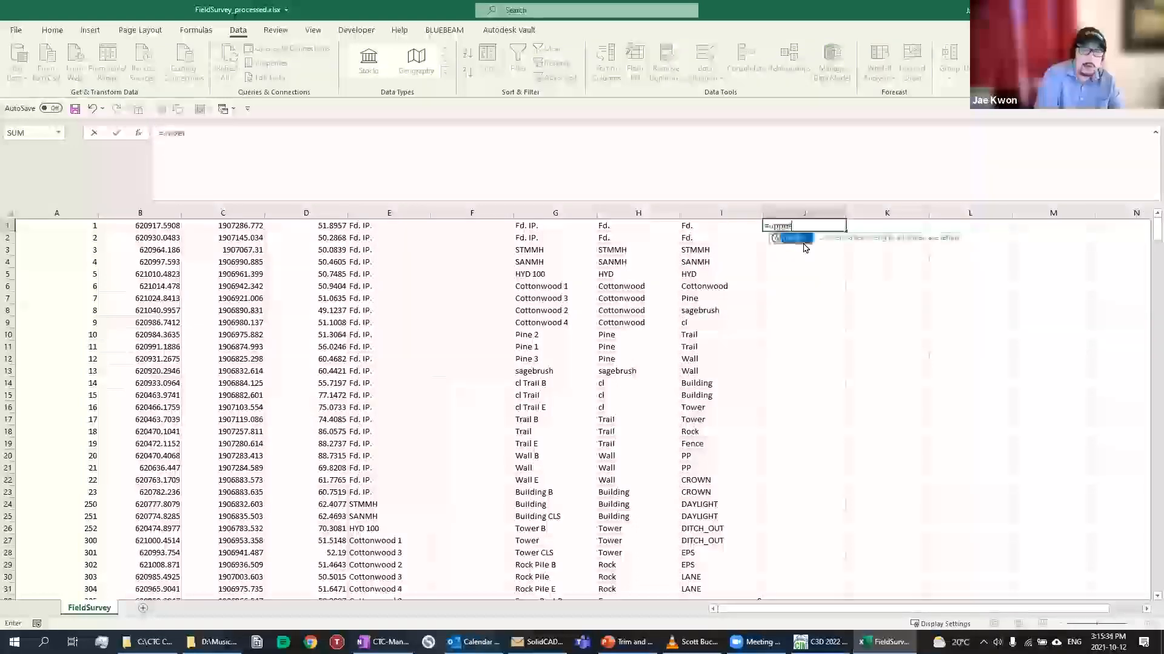
text(()
click(728, 226)
text())
key(BackSpace)
key(BackSpace)
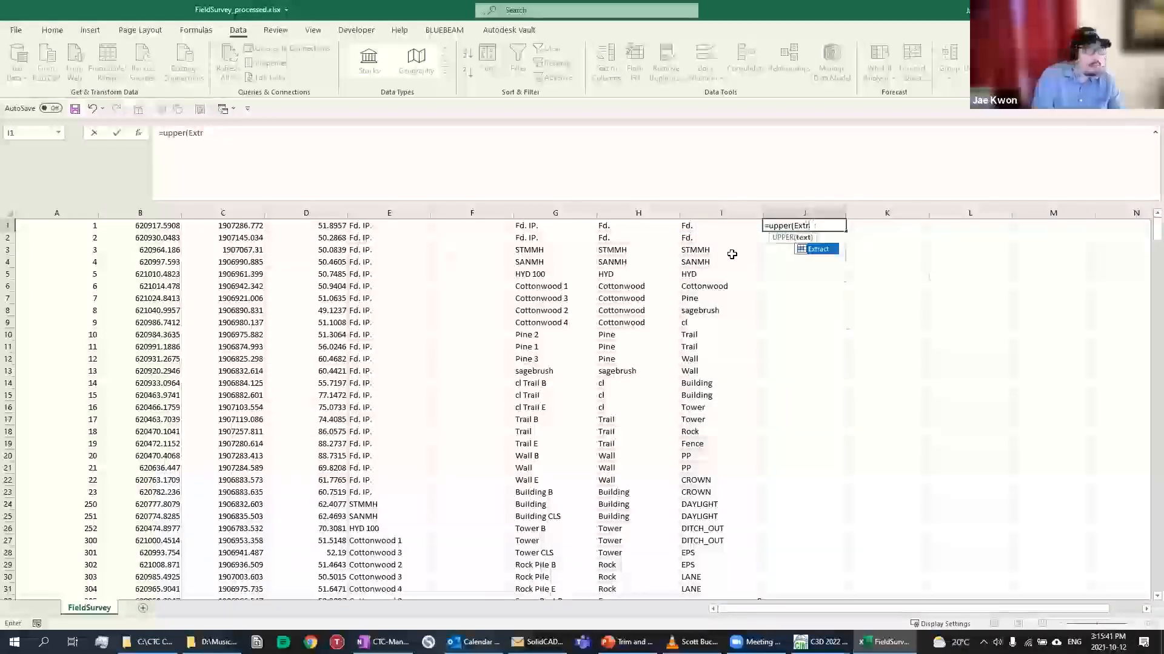
key(BackSpace)
key(BackSpace)
key(BackSpace)
key(BackSpace)
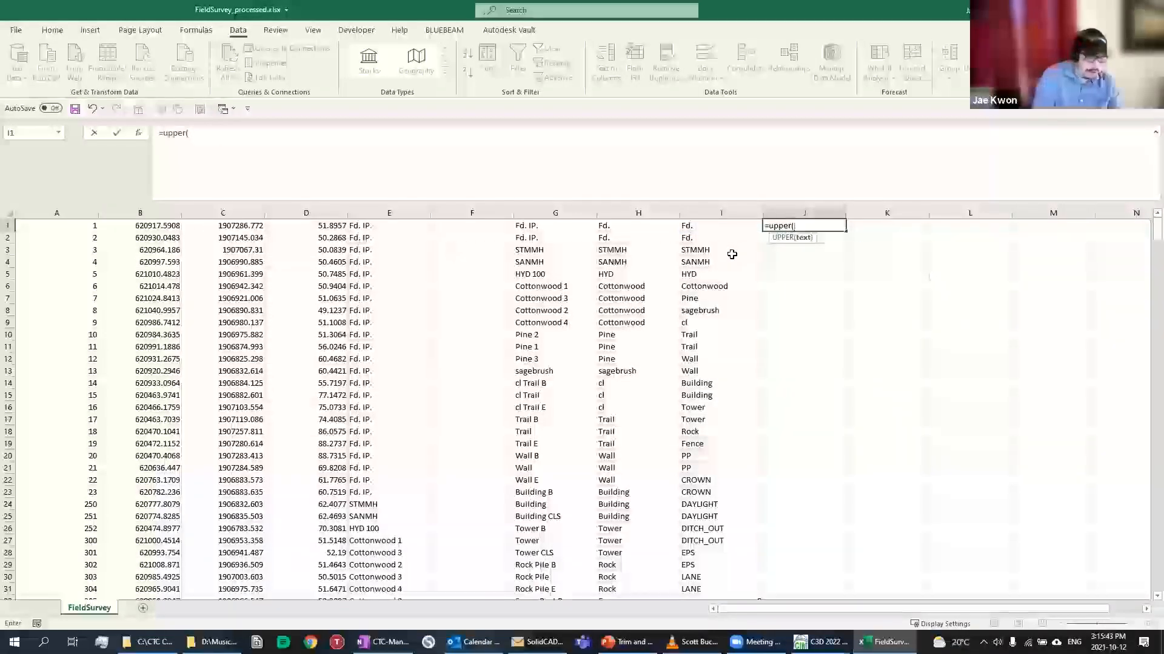
text(I1))
key(Return)
Fill the UPPER formula down column J beside the extracted codes
click(811, 226)
drag(845, 232, 841, 285)
double_click(845, 280)
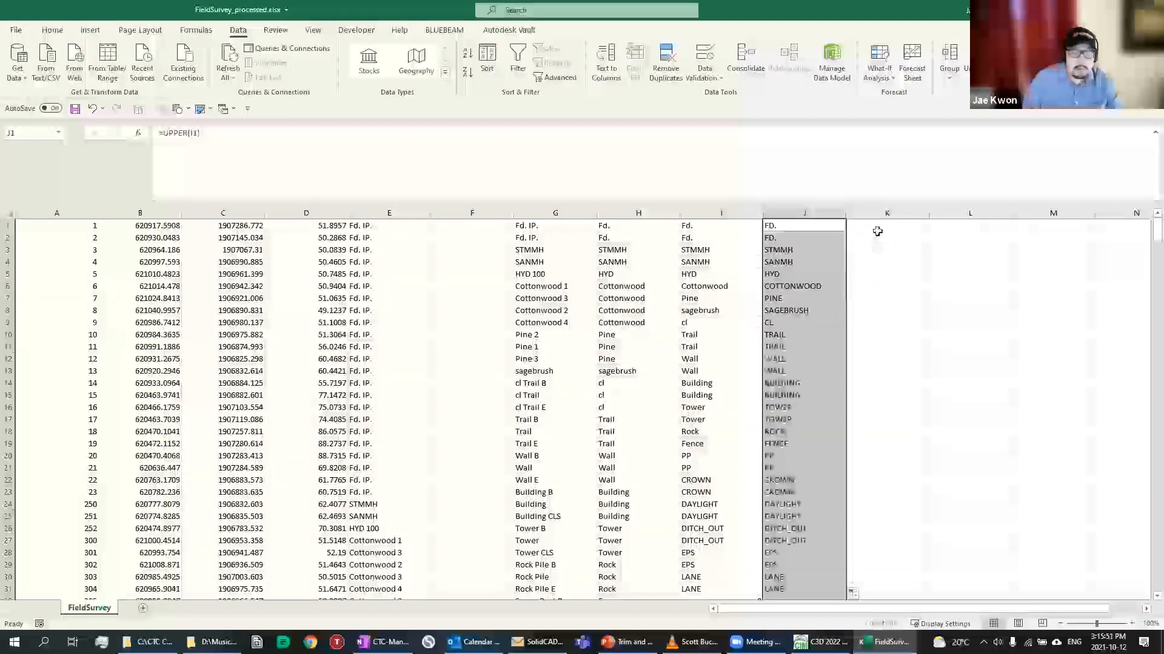
Try to enter the lowercase formula =LOWER(K1) in cell K1
click(907, 227)
text(=)
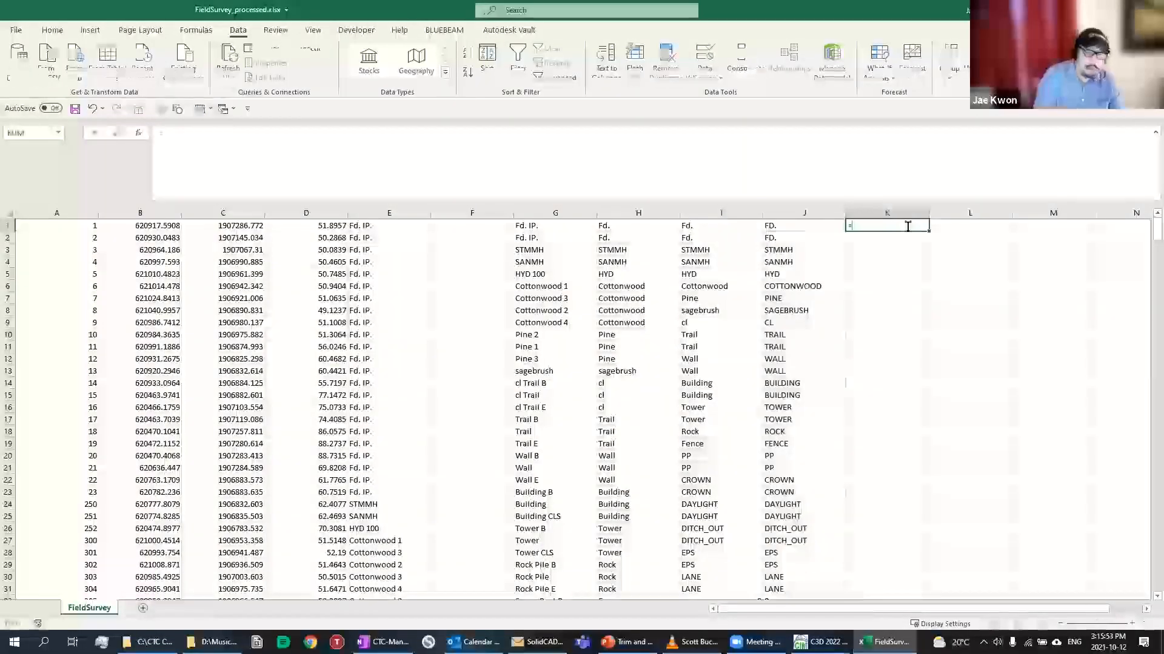
text(lower()
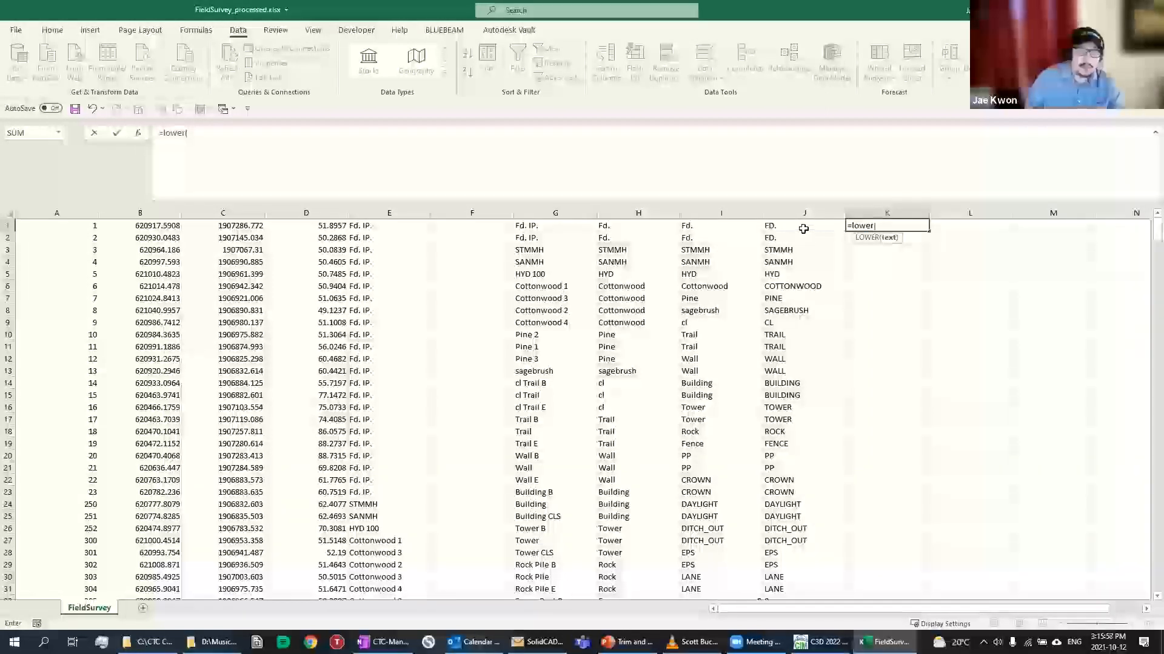
text(k1)
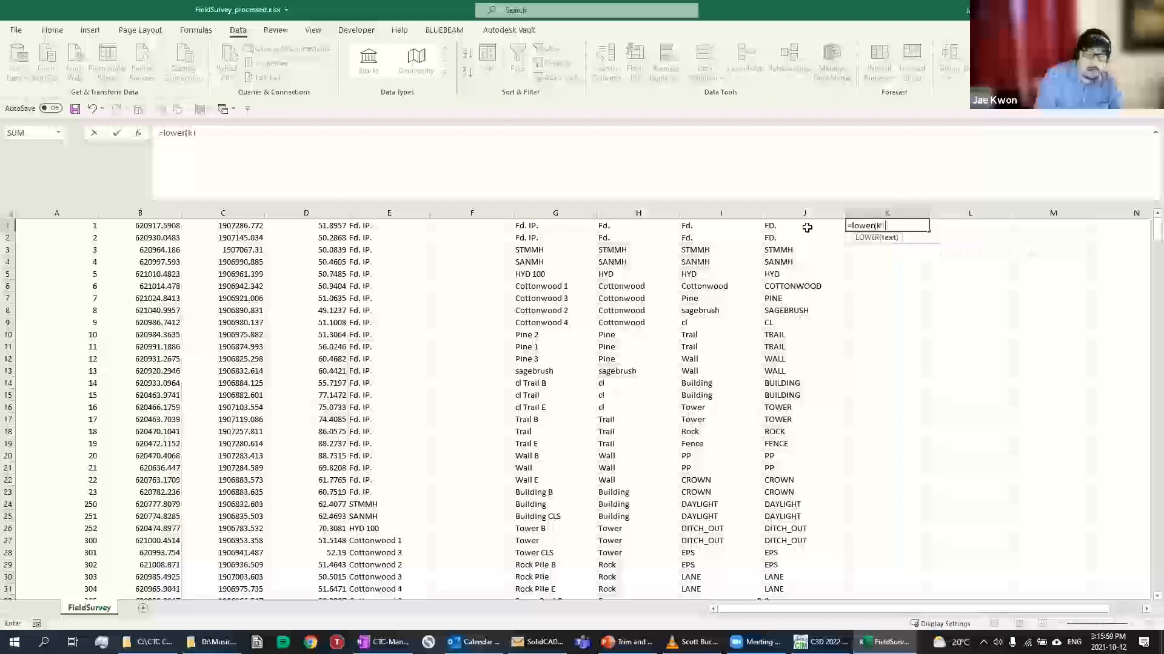
key(Return)
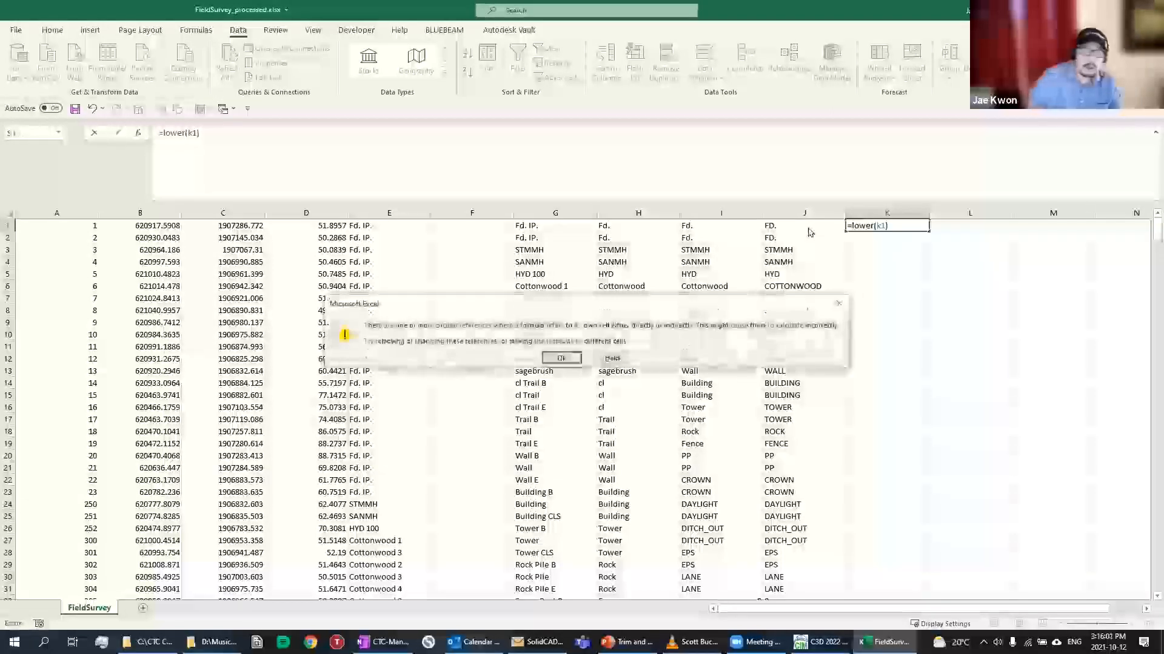
click(574, 361)
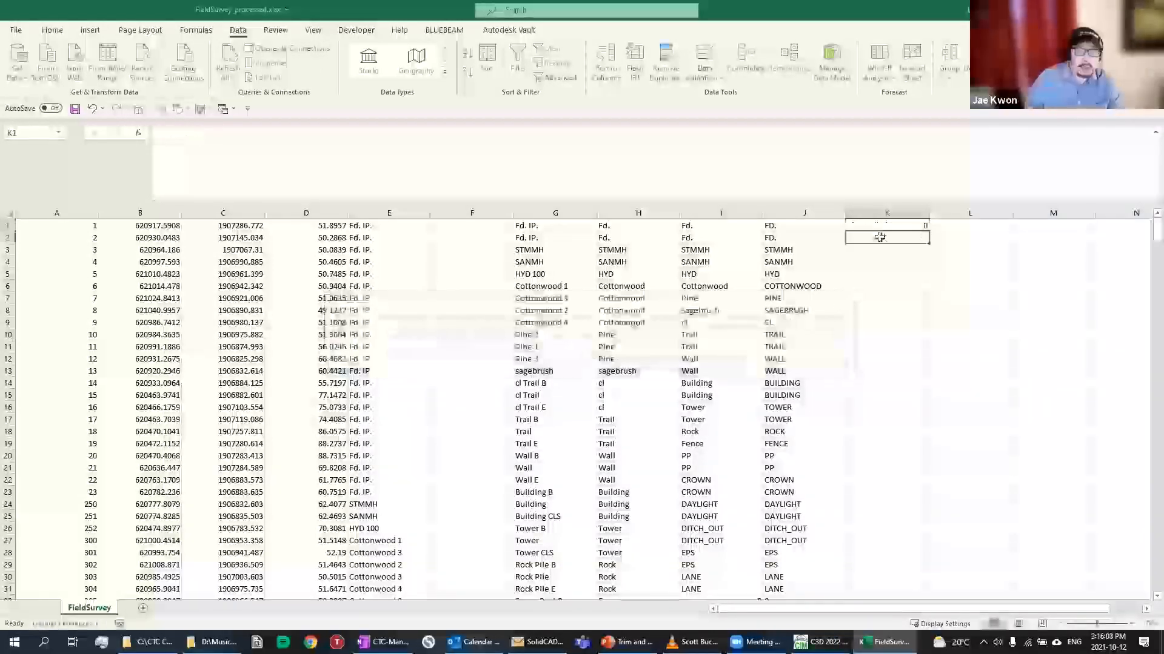
Enter the formula =LOWER(I1) in cell K1 to convert the first code to lowercase
text(=lower)
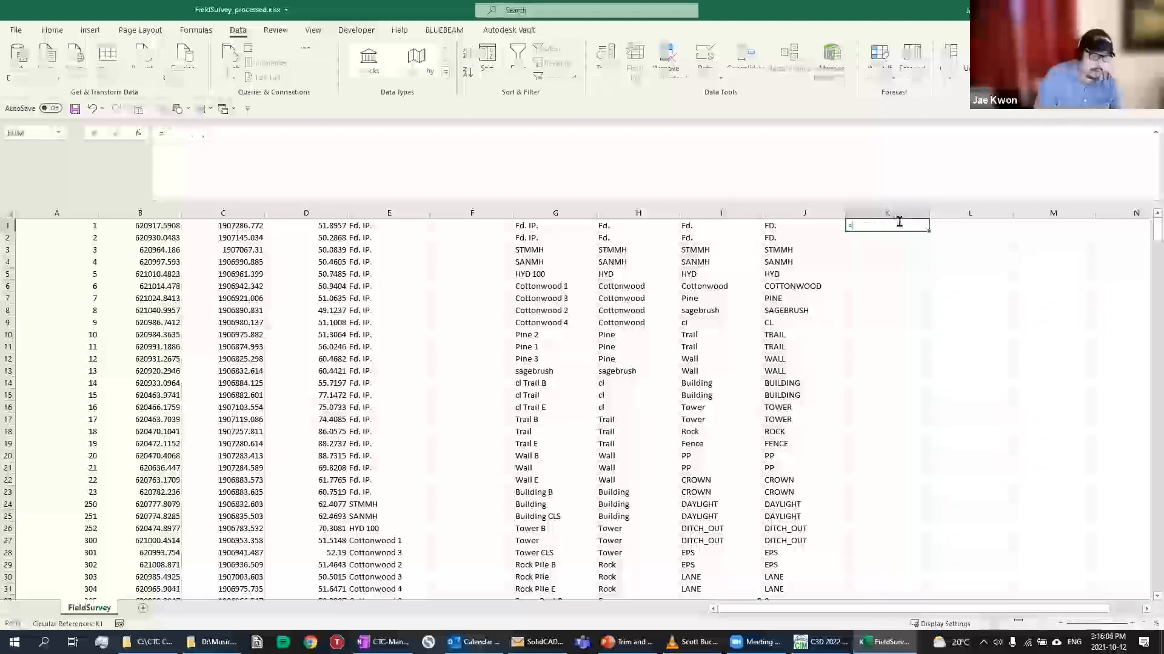
text(()
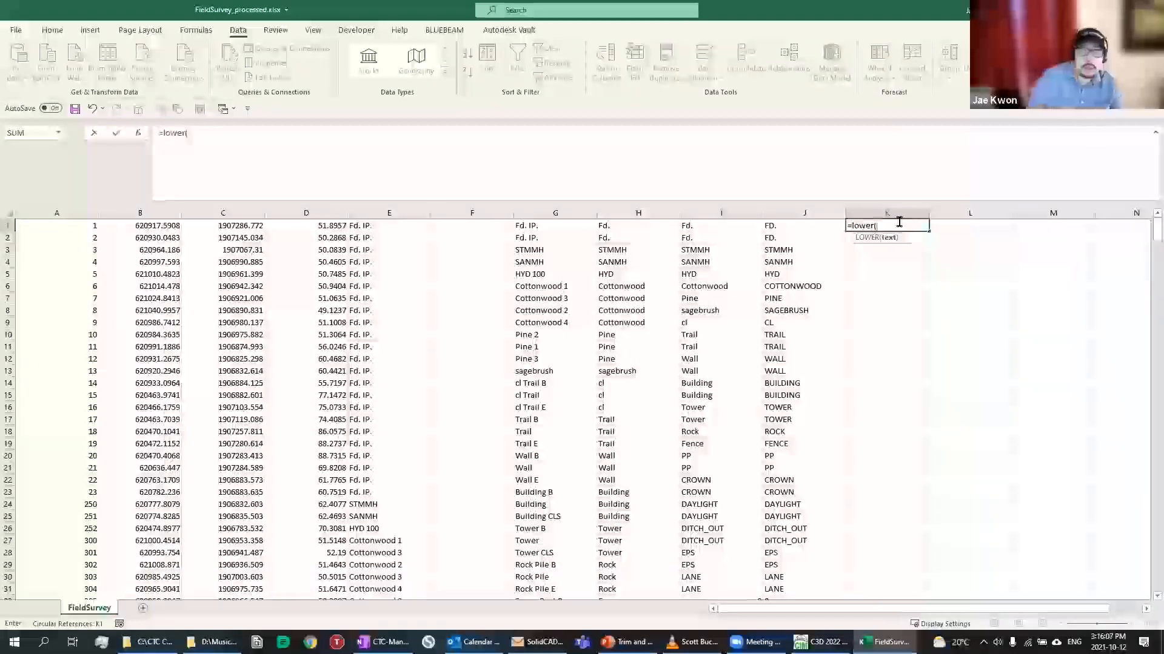
click(701, 226)
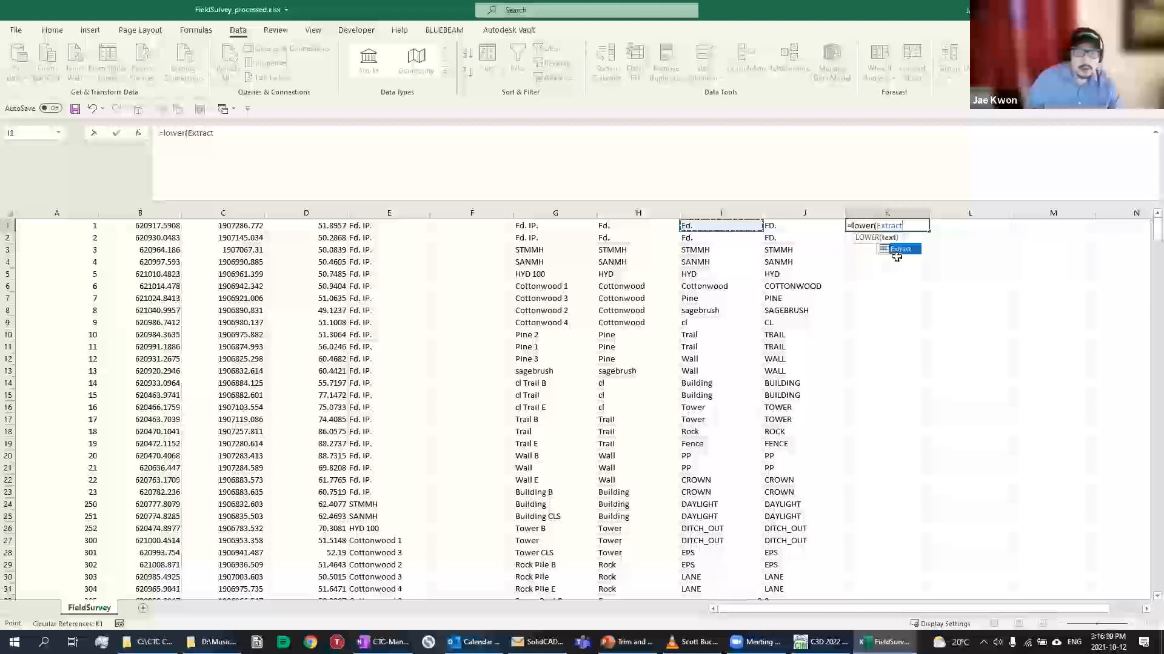
key(BackSpace)
key(BackSpace)
key(BackSpace)
key(BackSpace)
key(BackSpace)
key(BackSpace)
key(BackSpace)
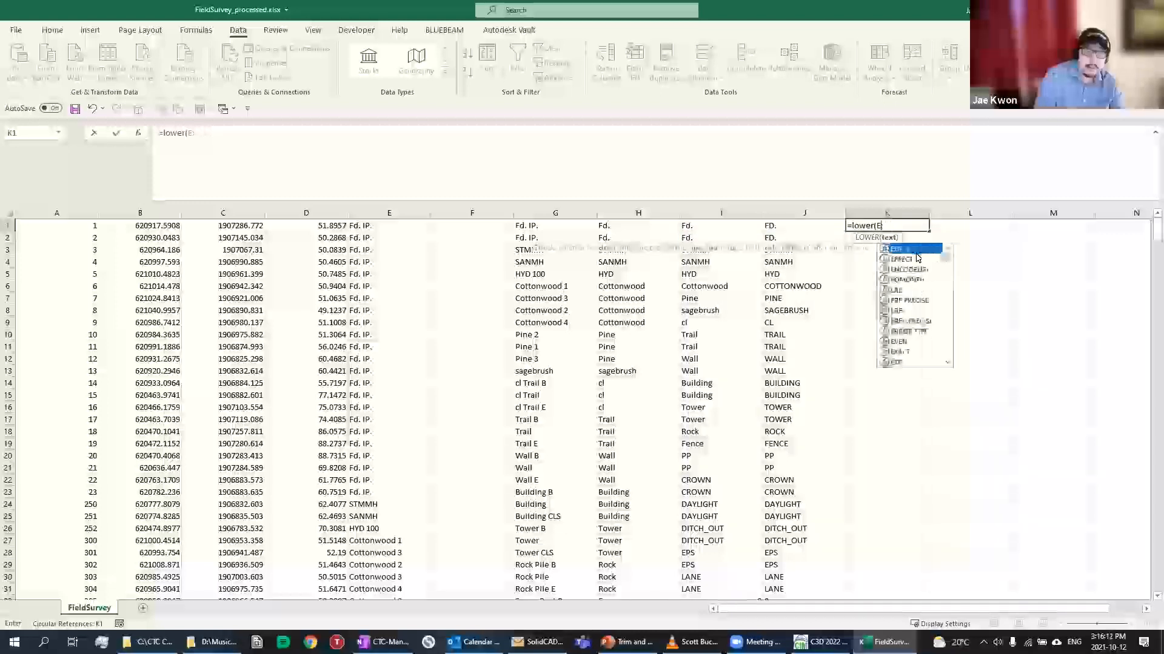
text(i1))
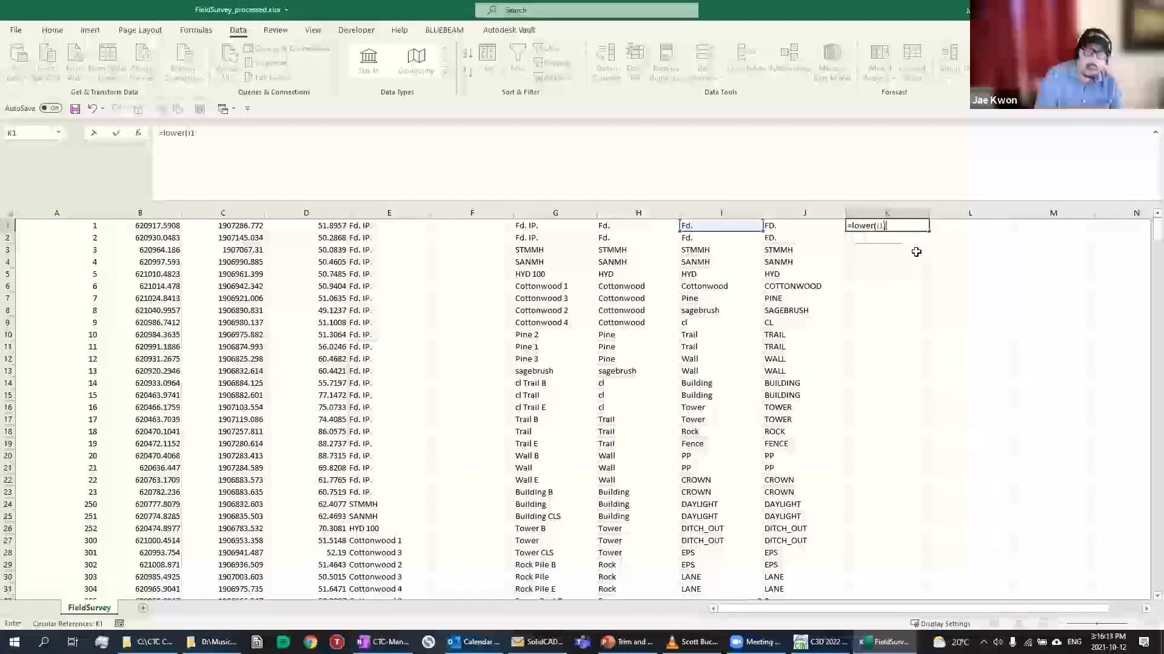
key(Return)
Fill the LOWER formula down column K and compare the lowercase codes with the uppercase ones in column J
click(916, 227)
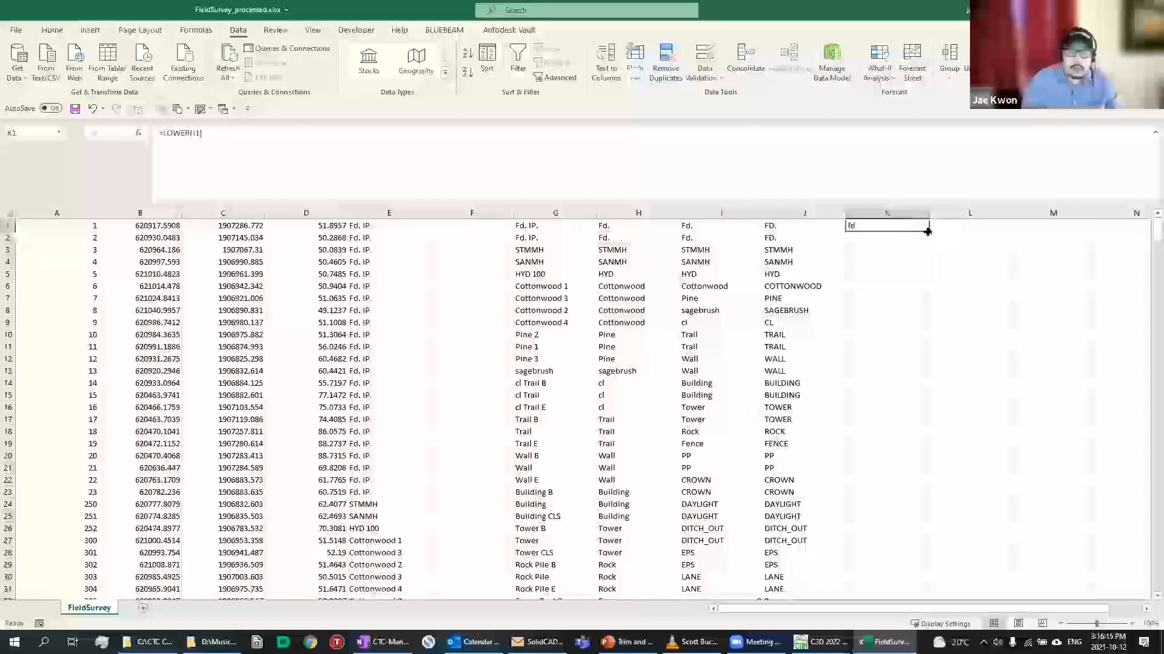
double_click(927, 230)
scroll(752, 454, down, 5)
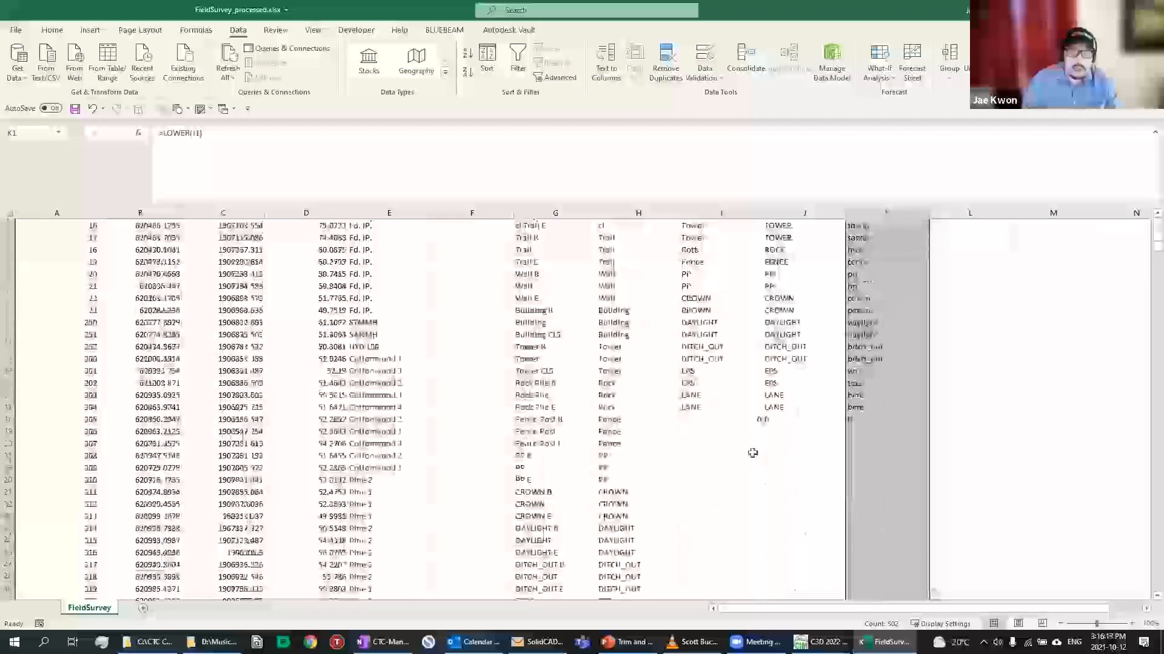
scroll(561, 473, up, 2)
scroll(699, 467, up, 2)
scroll(796, 425, up, 5)
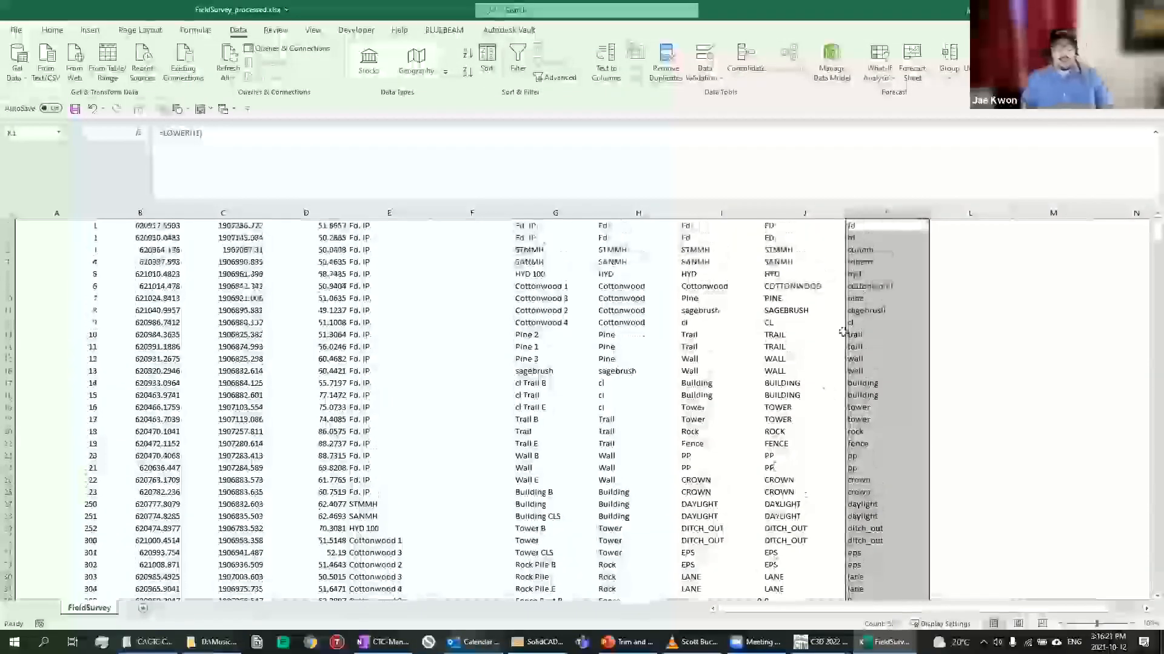
drag(797, 226, 800, 591)
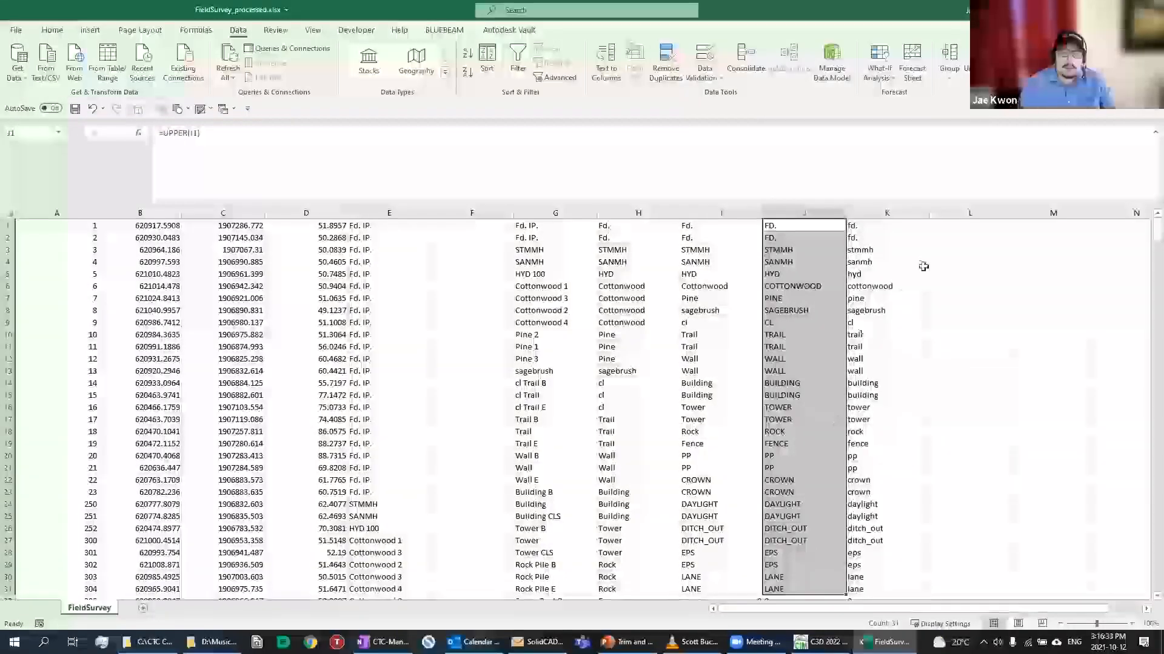
click(875, 276)
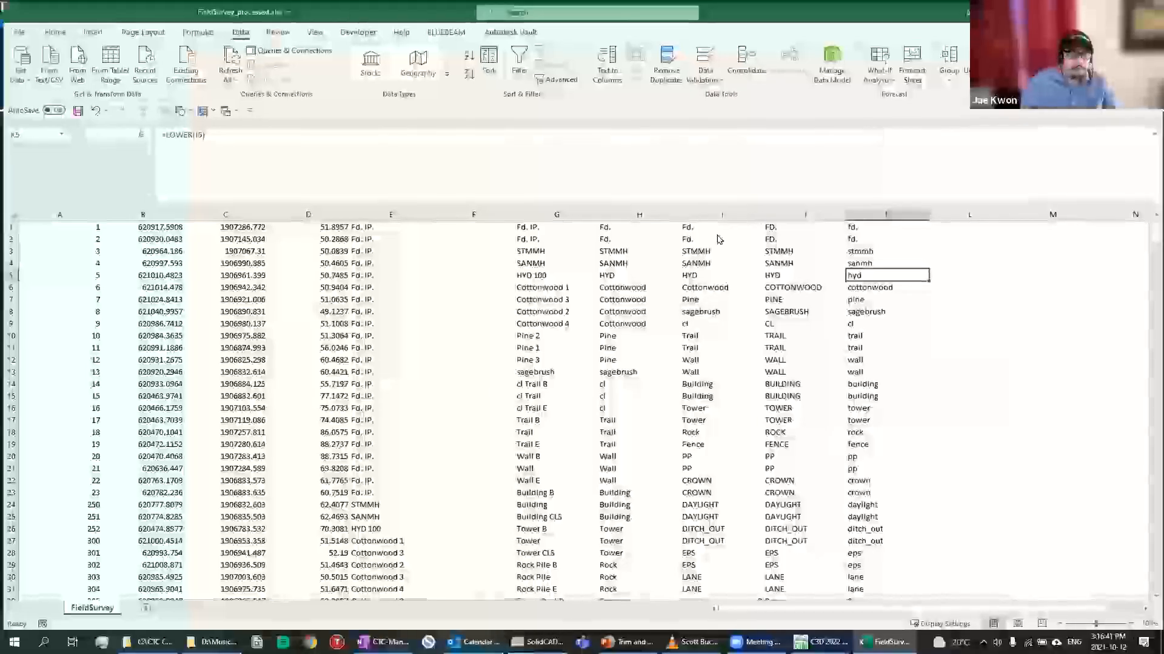
Switch to Civil 3D and view the site plan in the Earthwork Processor M drawing
key(alt+Tab)
key(alt+Tab)
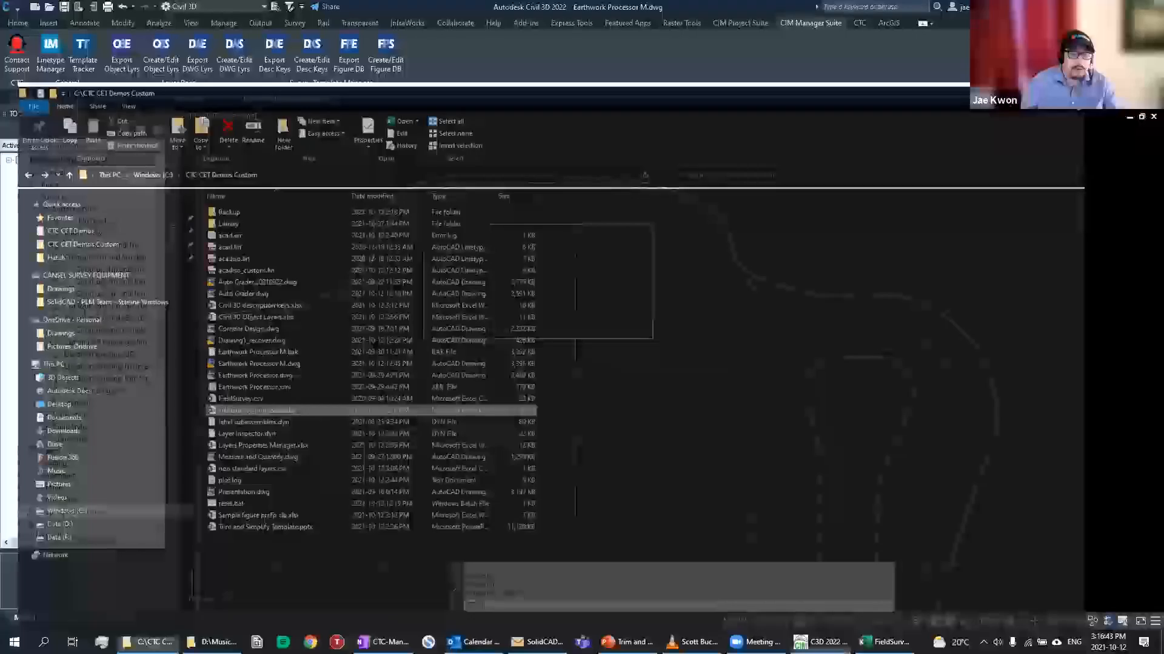
mouse_move(537, 364)
middle_down()
mouse_move(681, 333)
mouse_move(663, 345)
mouse_move(669, 314)
mouse_move(647, 355)
mouse_move(657, 387)
mouse_move(671, 376)
middle_up()
scroll(680, 332, down, 2)
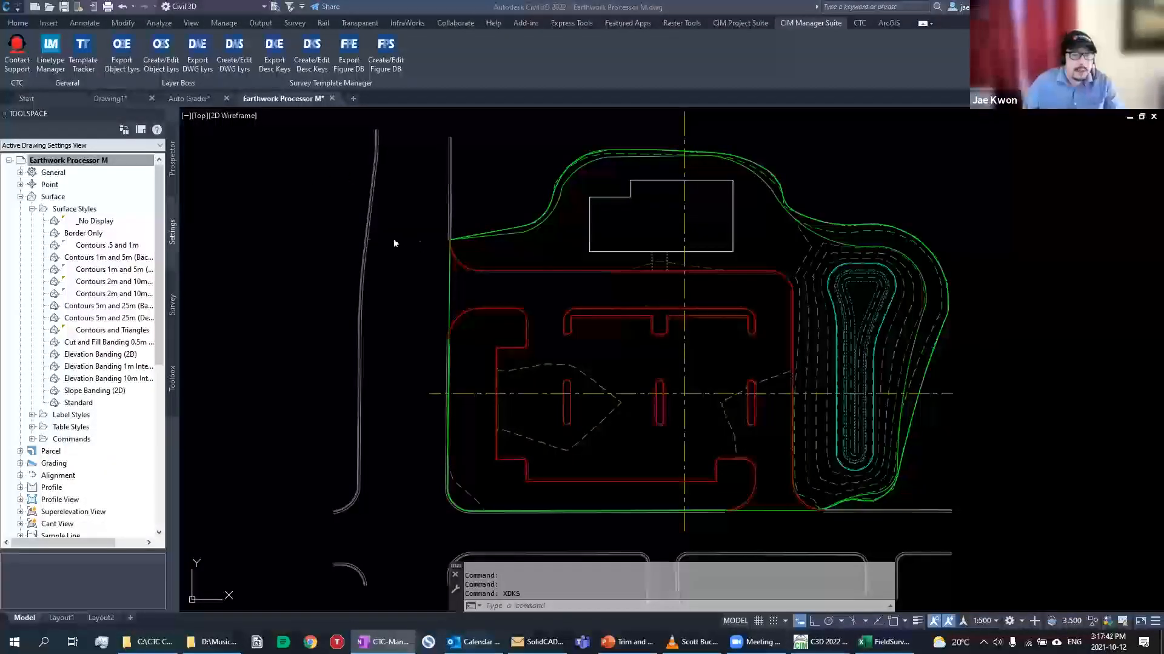
scroll(416, 231, down, 2)
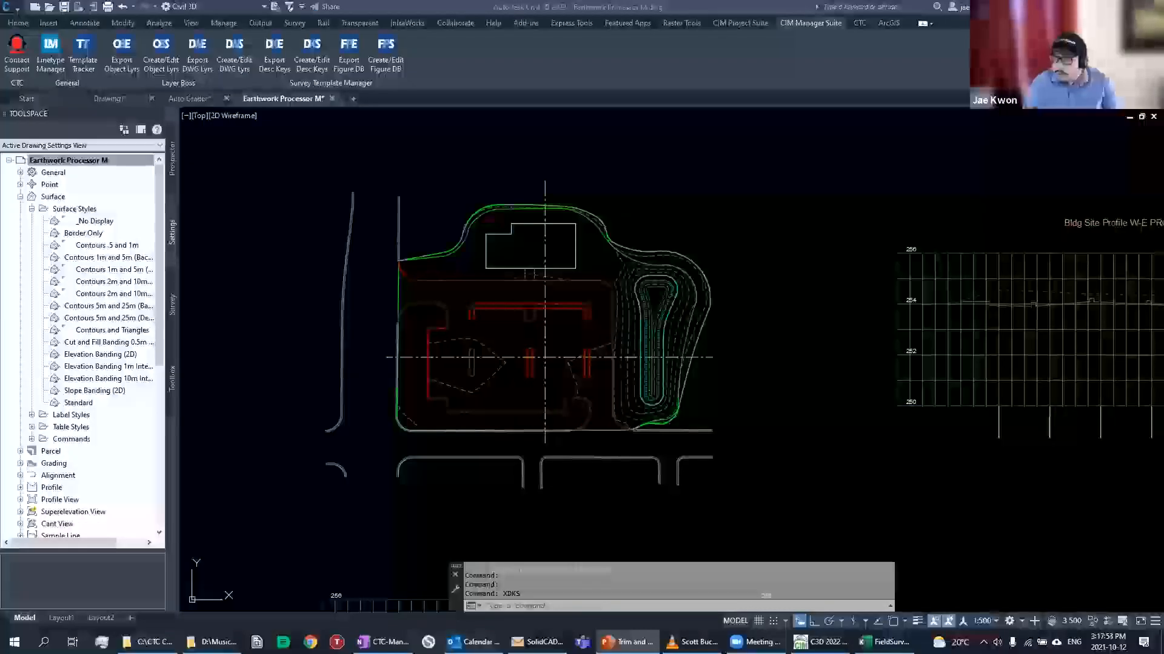
Switch to the PowerPoint presentation and show the Civil Infrastructure Sales Team slide
click(625, 643)
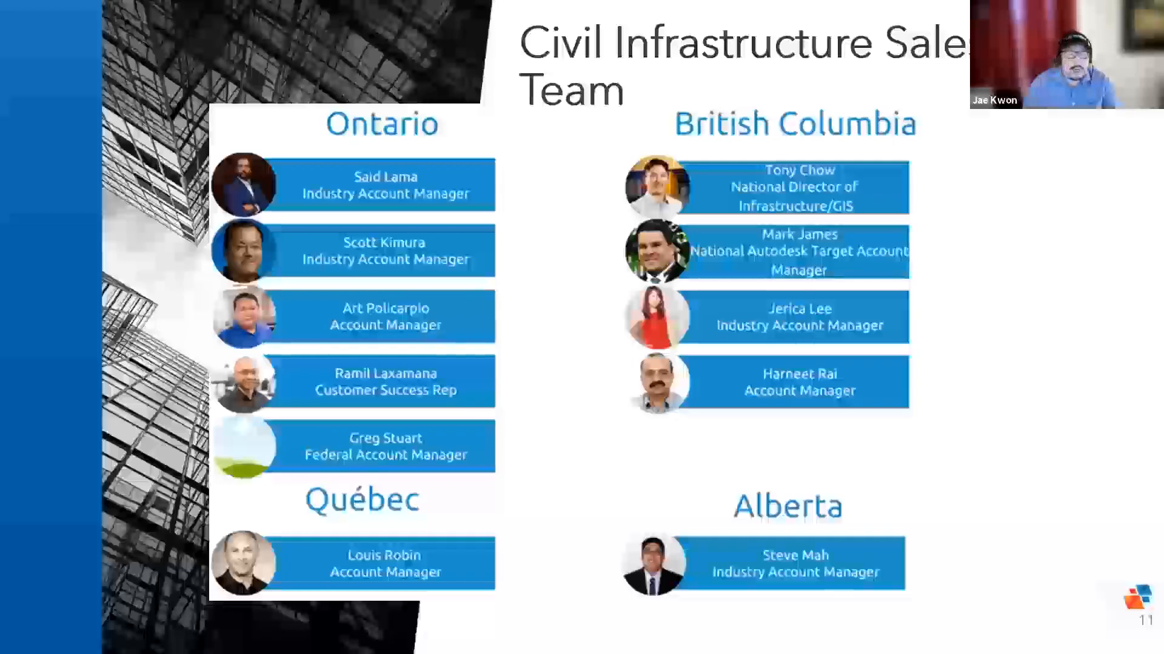